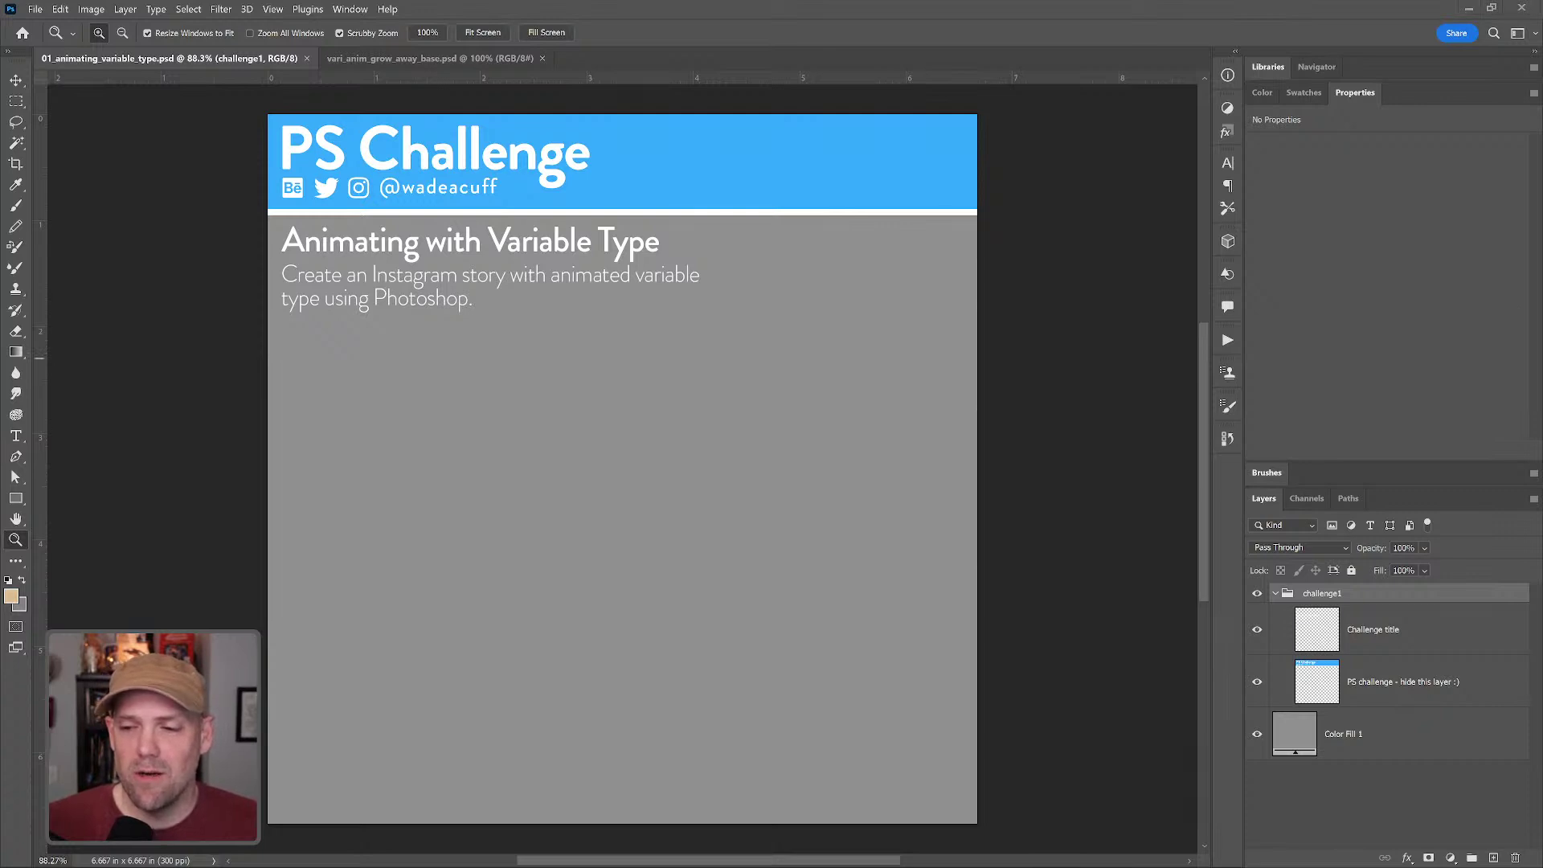
- Switch to the Adobe Fonts website, browse all fonts and filter them to variable fonts
key("alt+Tab")
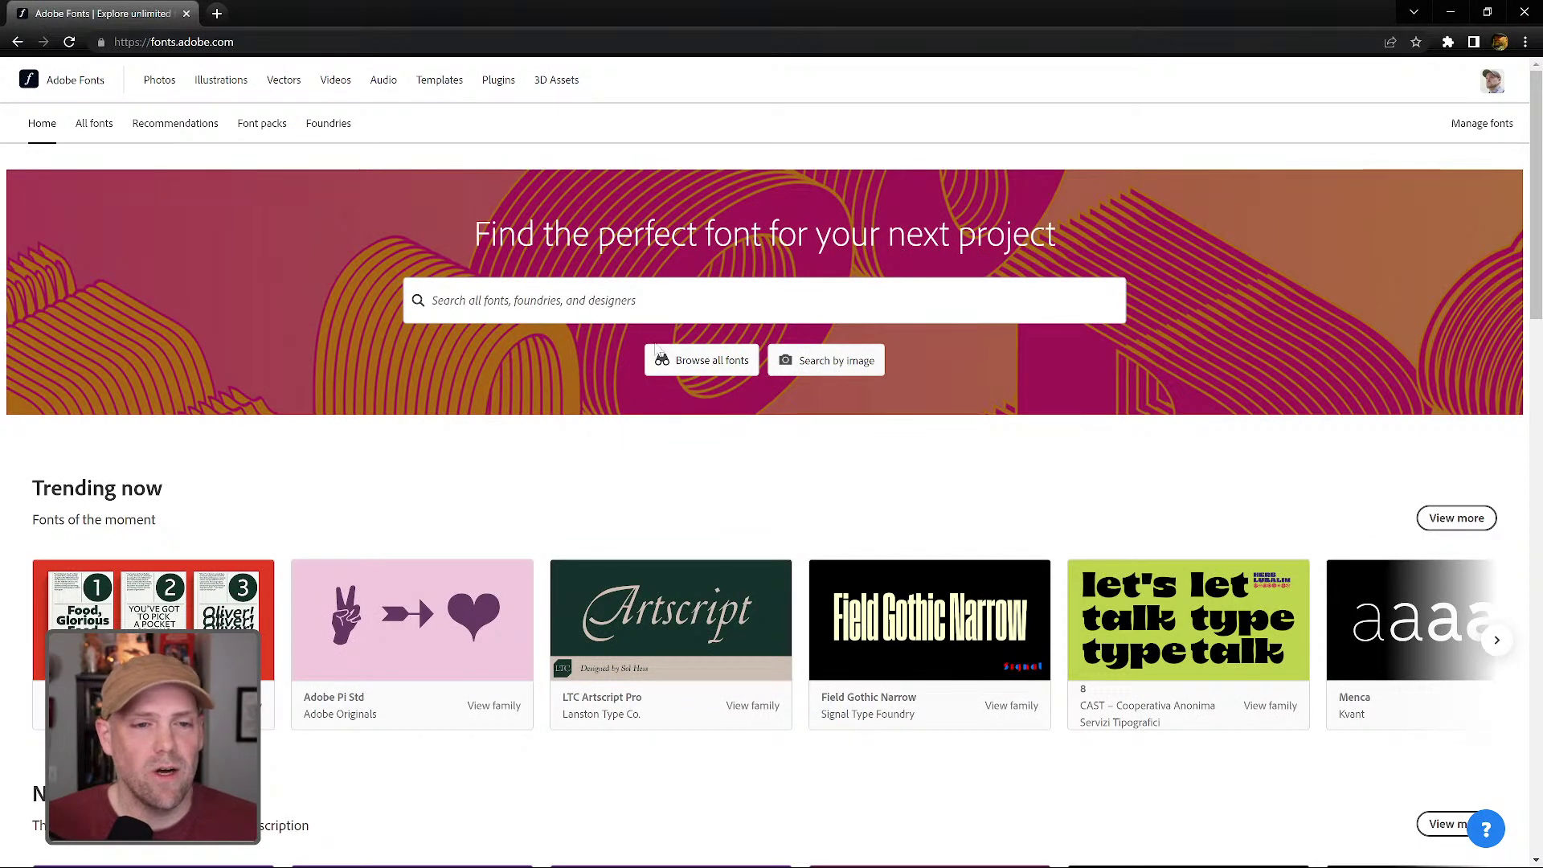
left_click(707, 364)
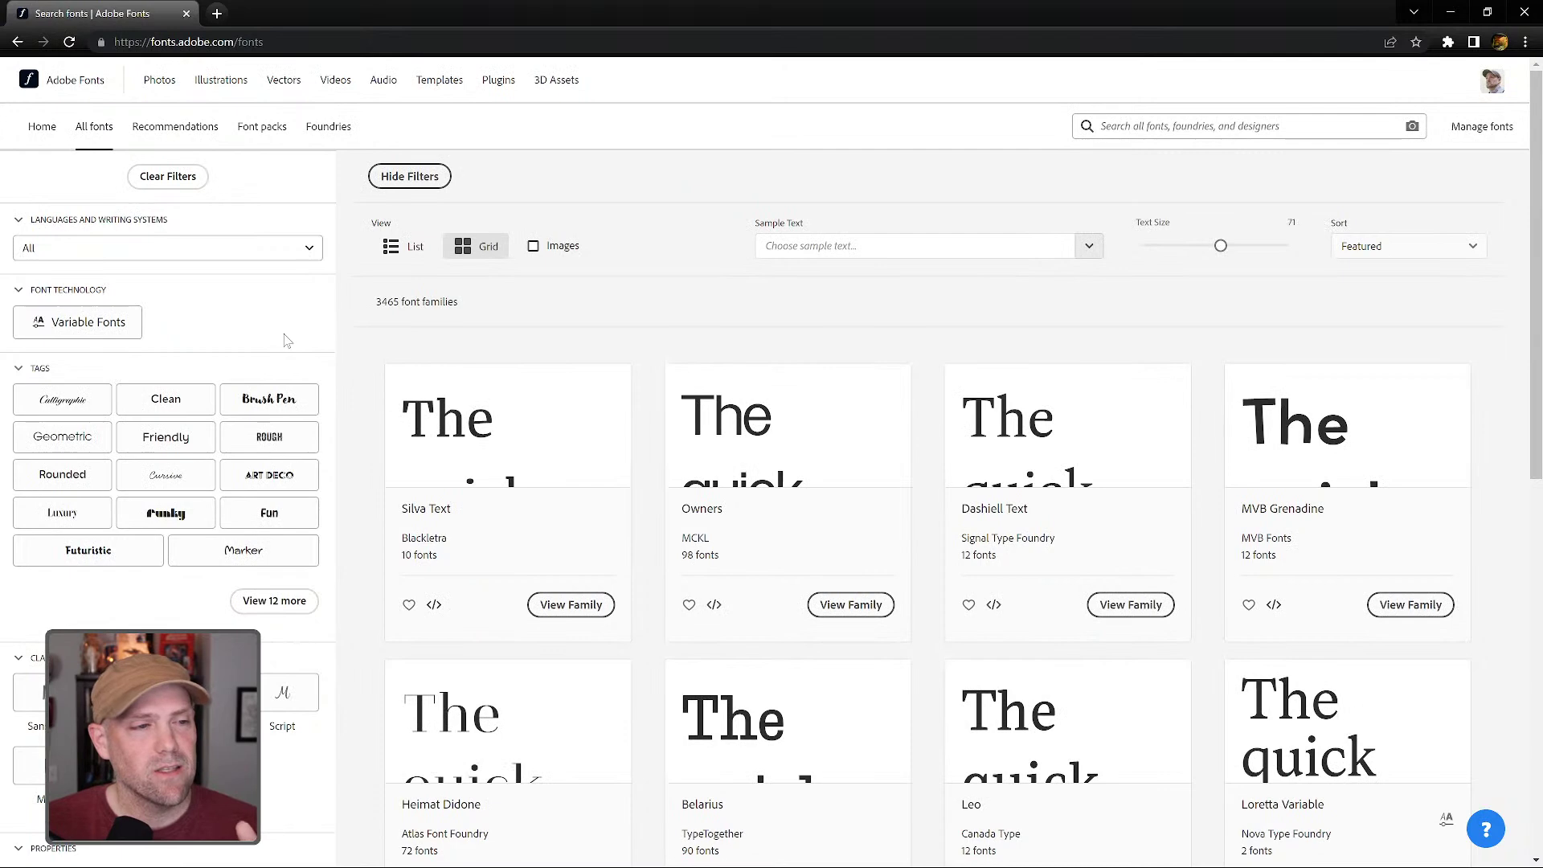
left_click(121, 323)
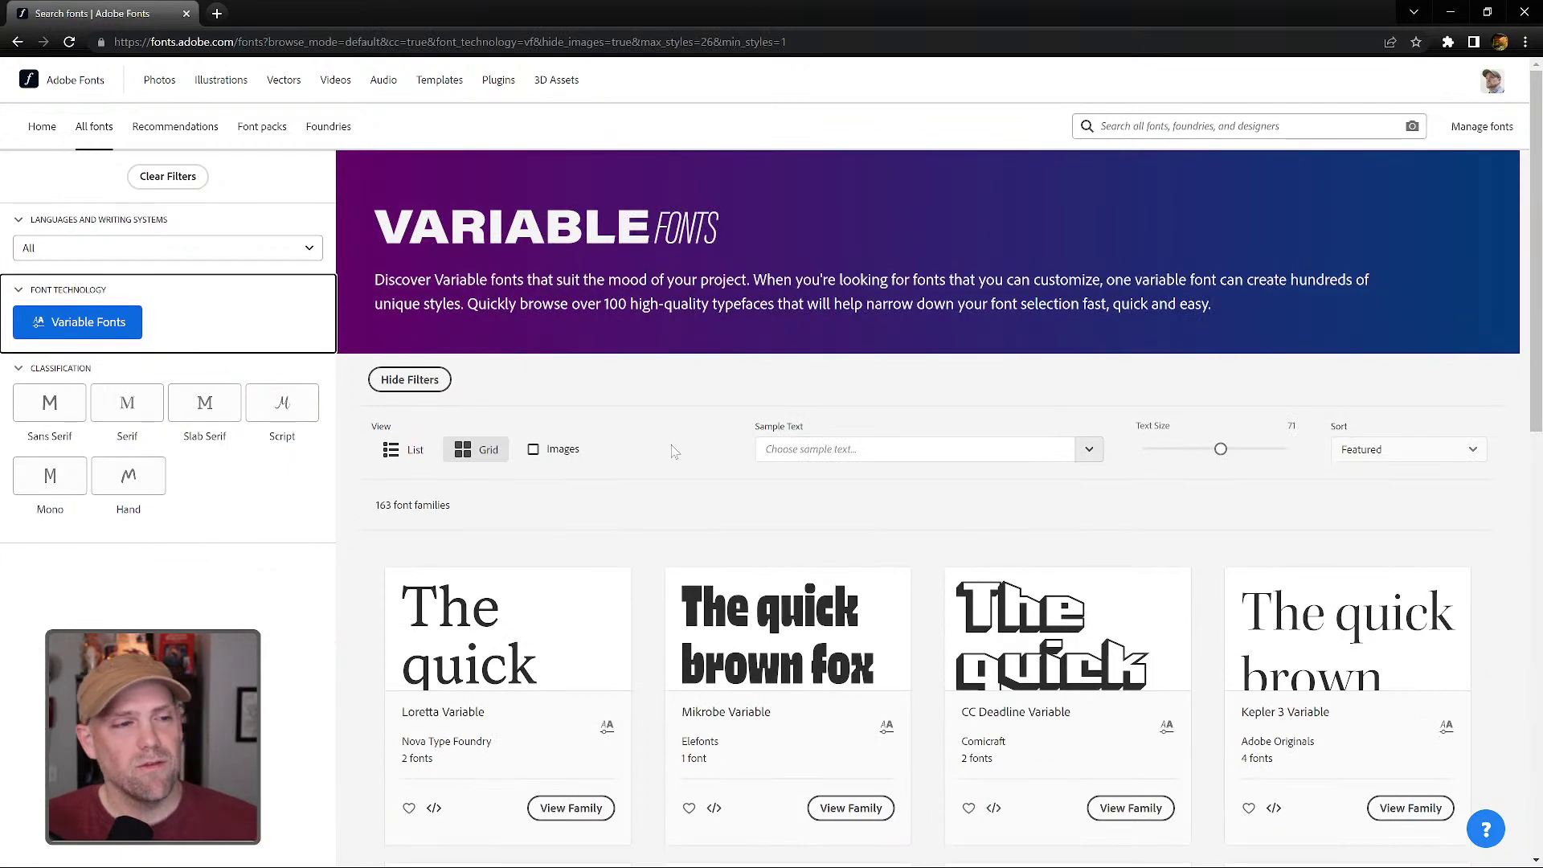
- Look through the variable font families and open the Jetlab Variable family page
scroll(1532, 301, "down", 4)
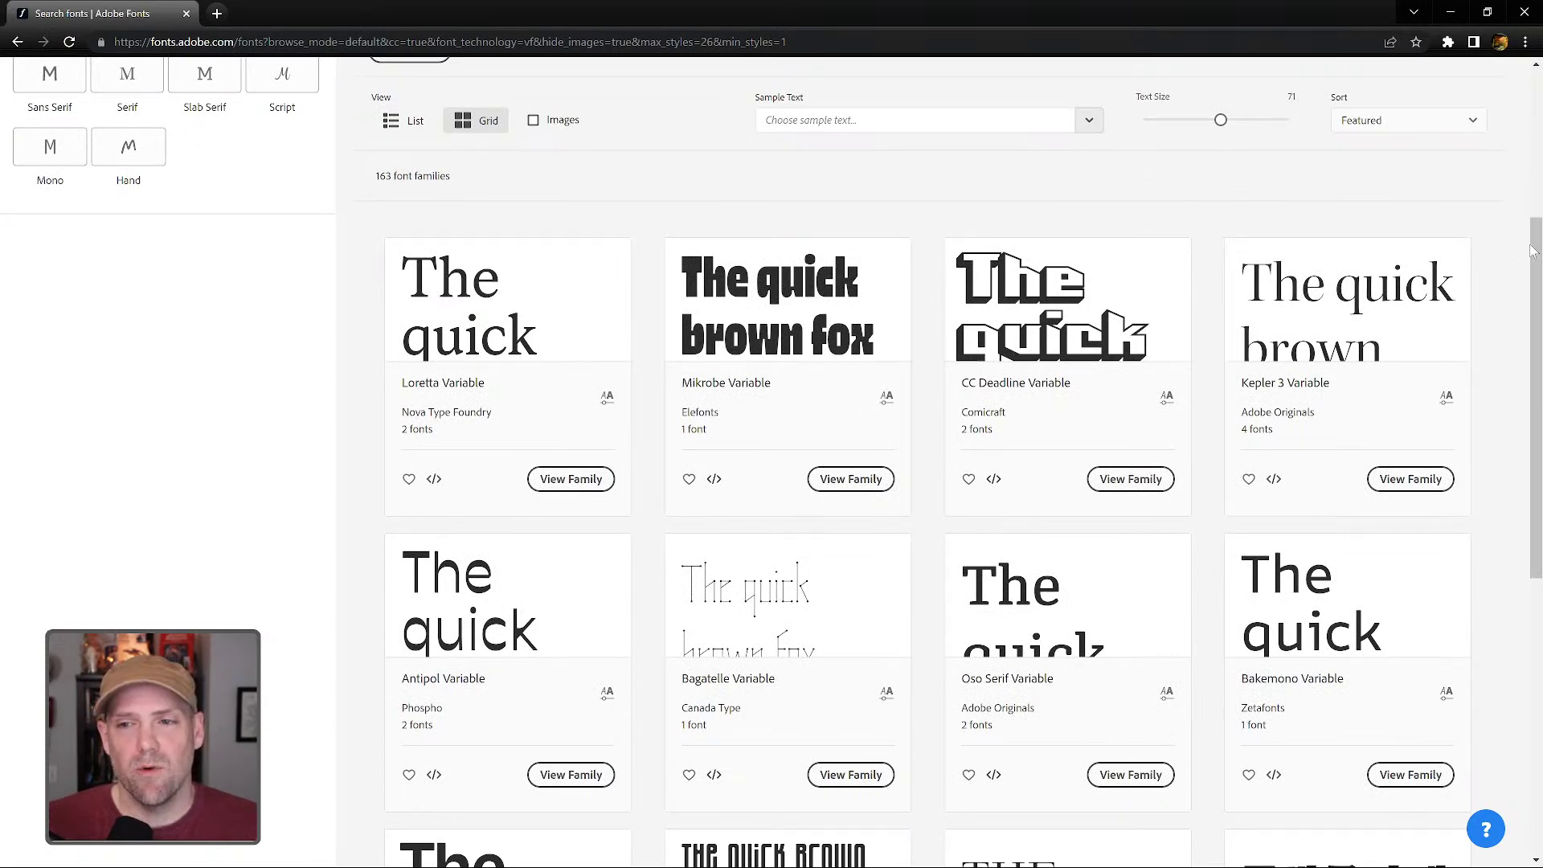
scroll(925, 528, "down", 3)
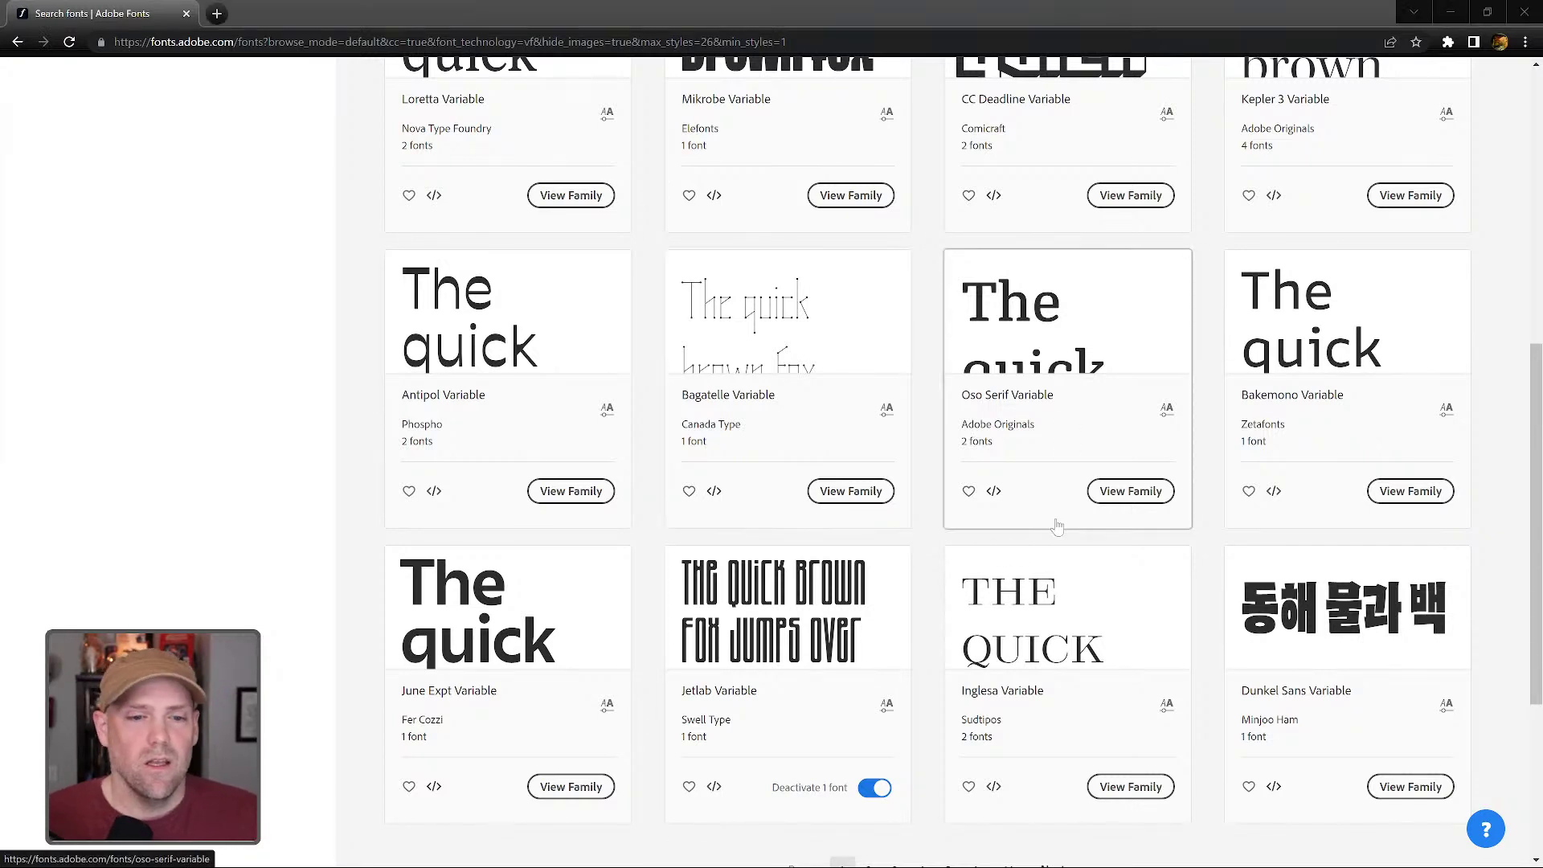
left_click(830, 603)
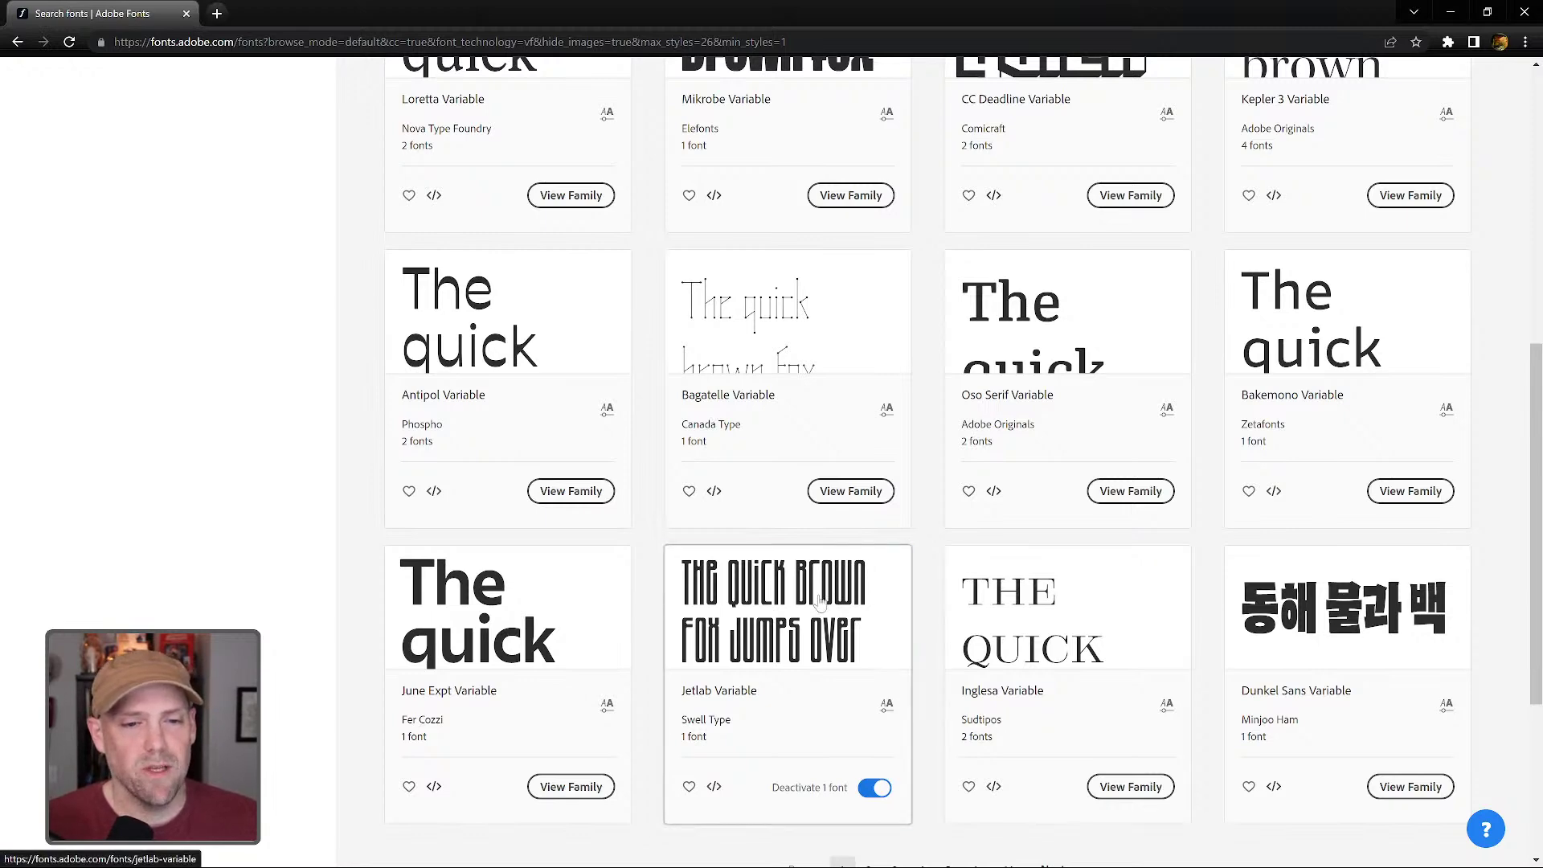
scroll(840, 615, "down", 4)
scroll(837, 631, "up", 3)
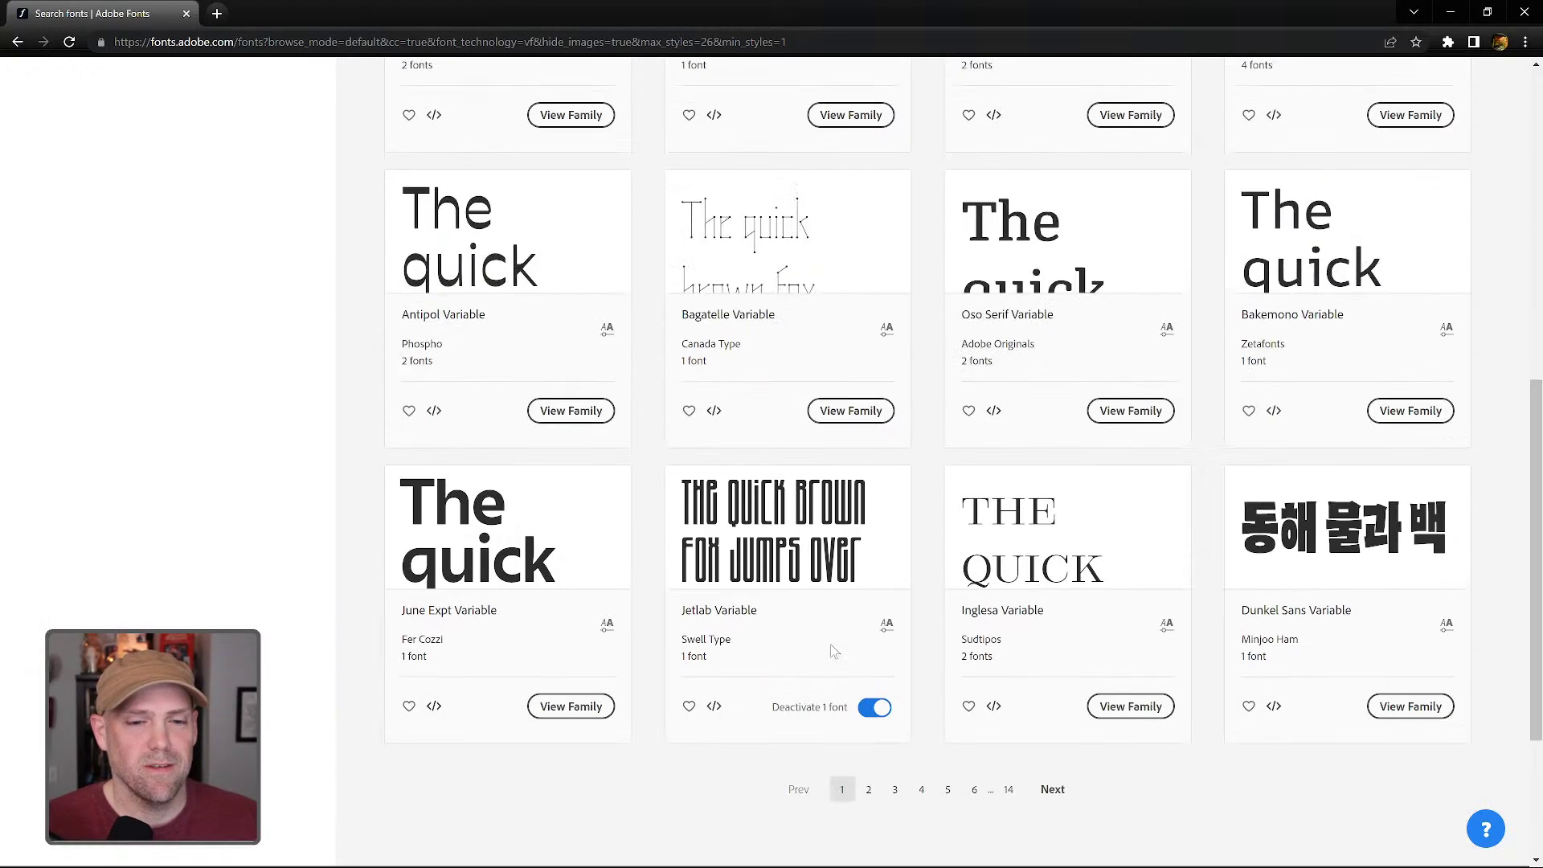
left_click(831, 539)
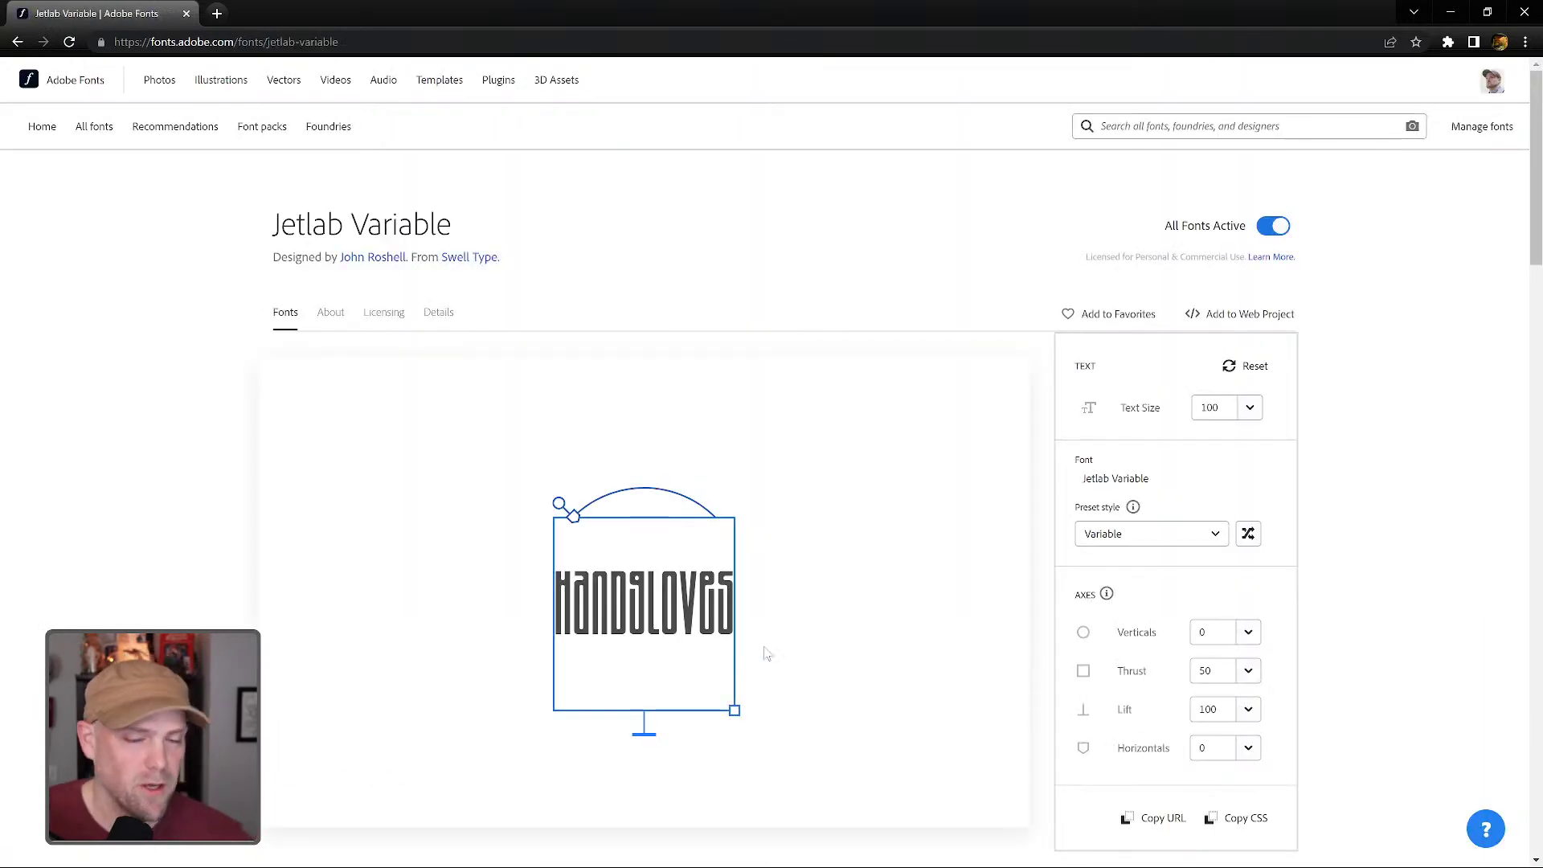
- Replace the Jetlab Variable preview's sample word with "hello chat!" on a single line
left_click(716, 631)
left_click_drag(716, 603, 473, 599)
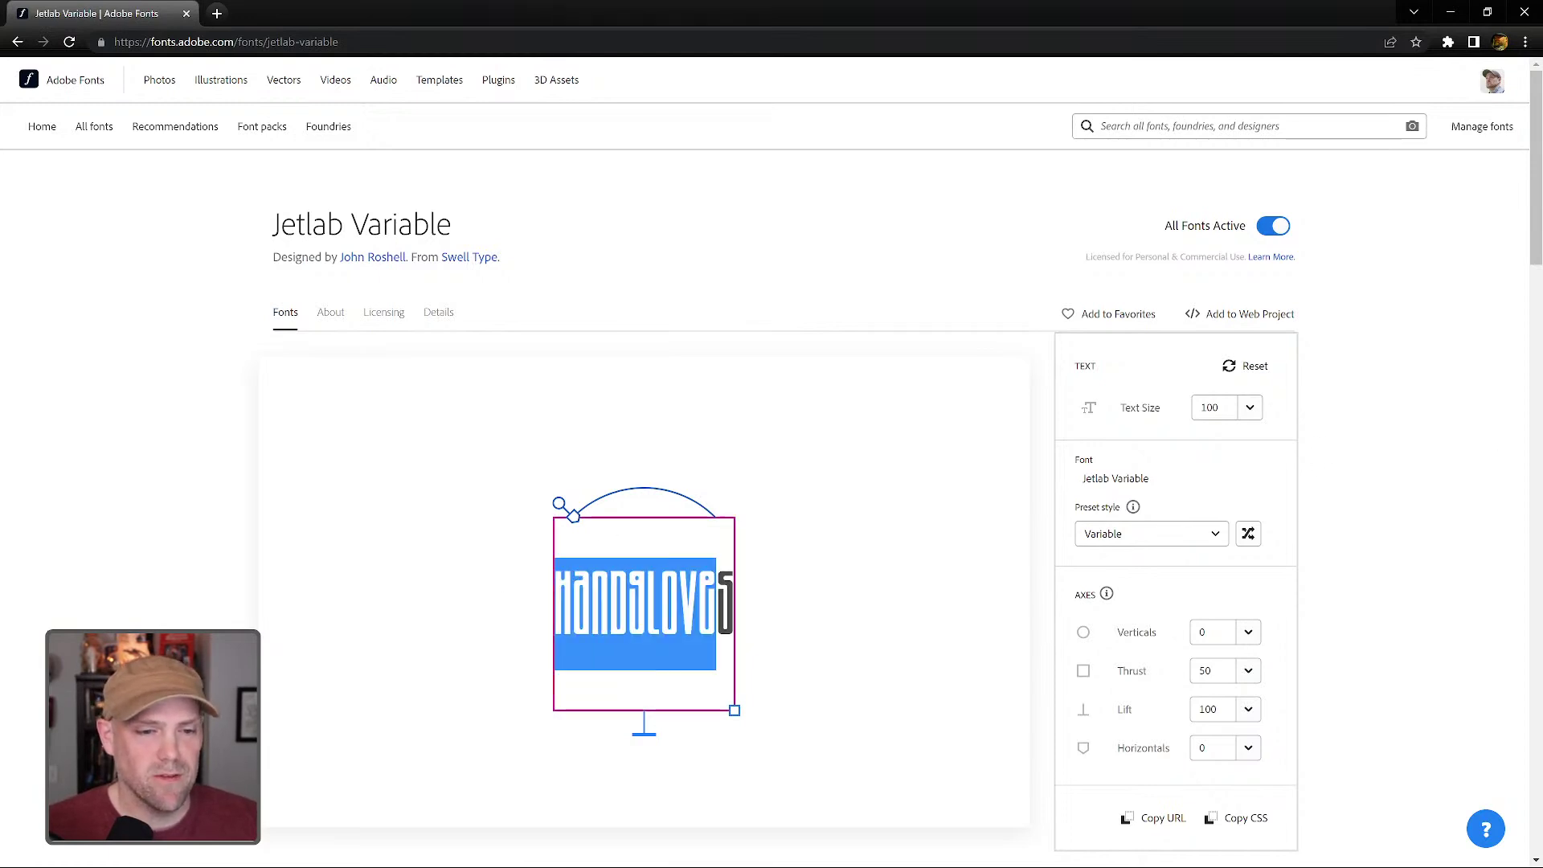
key("ctrl+a")
type("hello chat!")
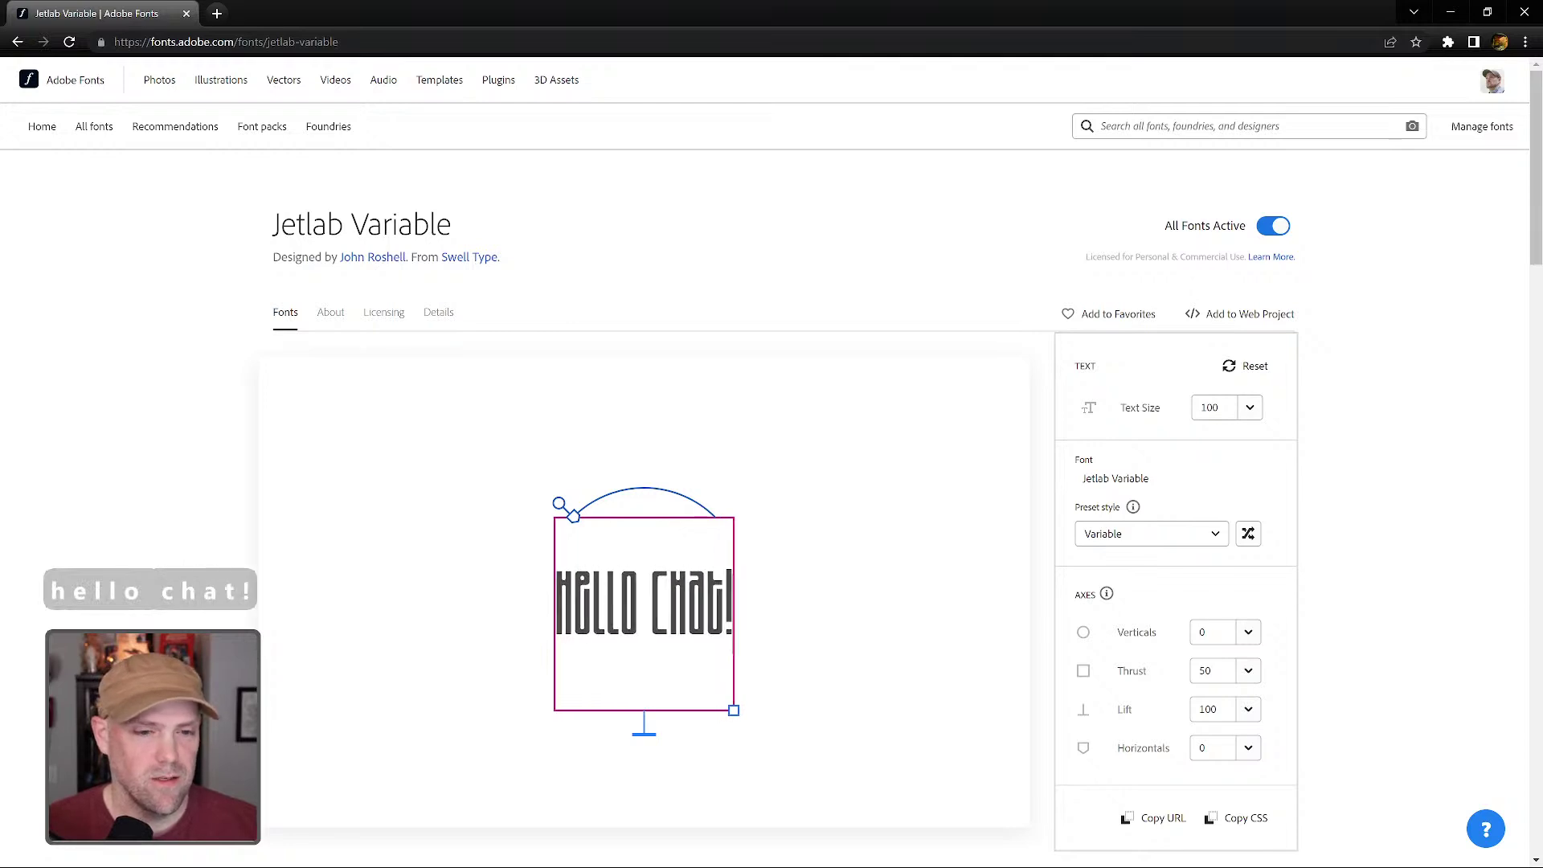
key("Return")
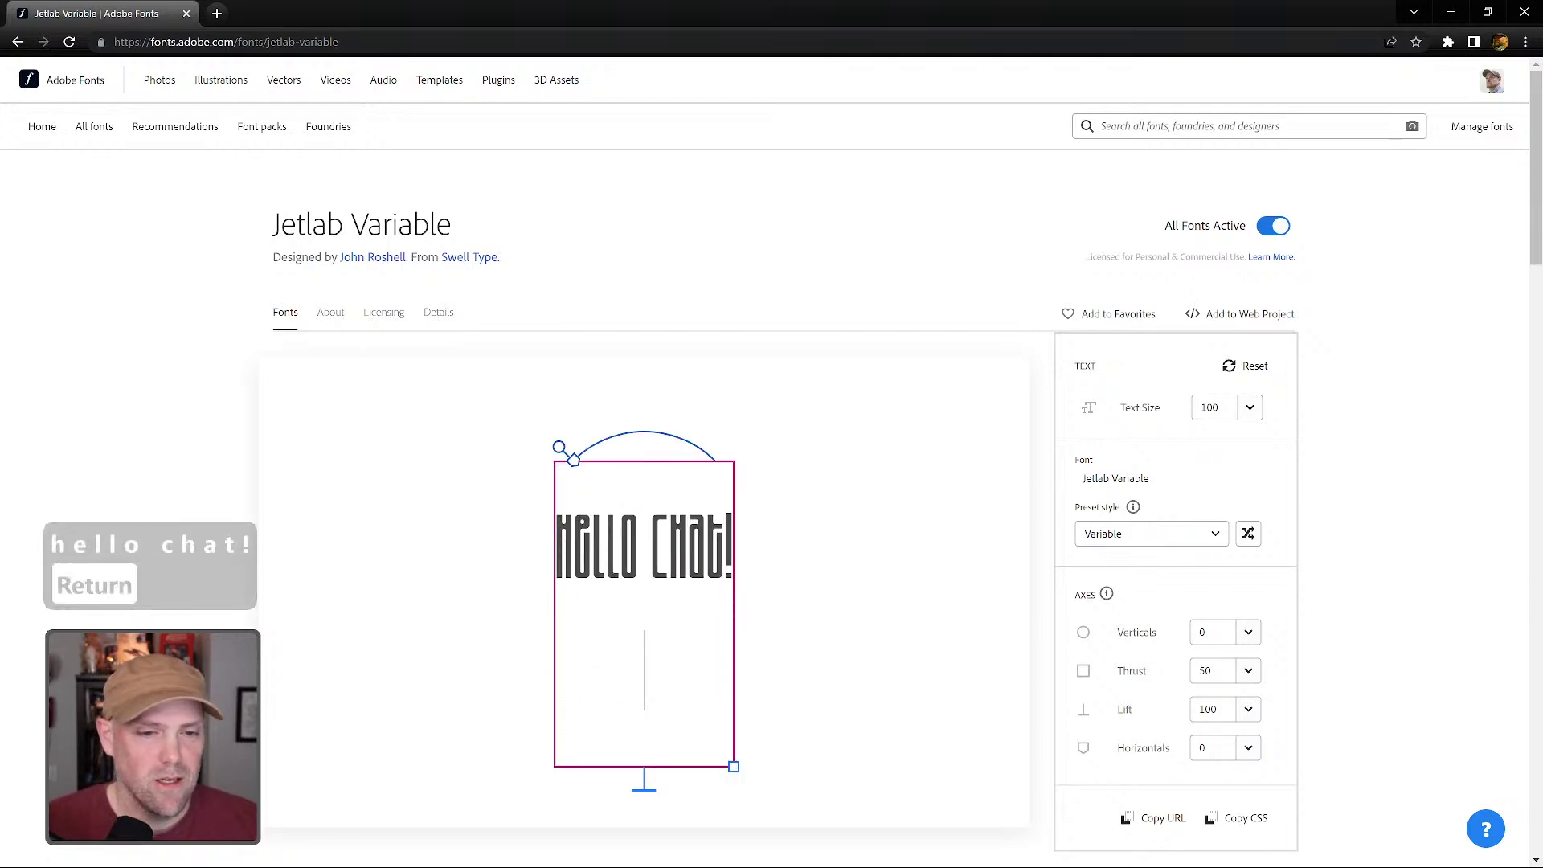
key("BackSpace")
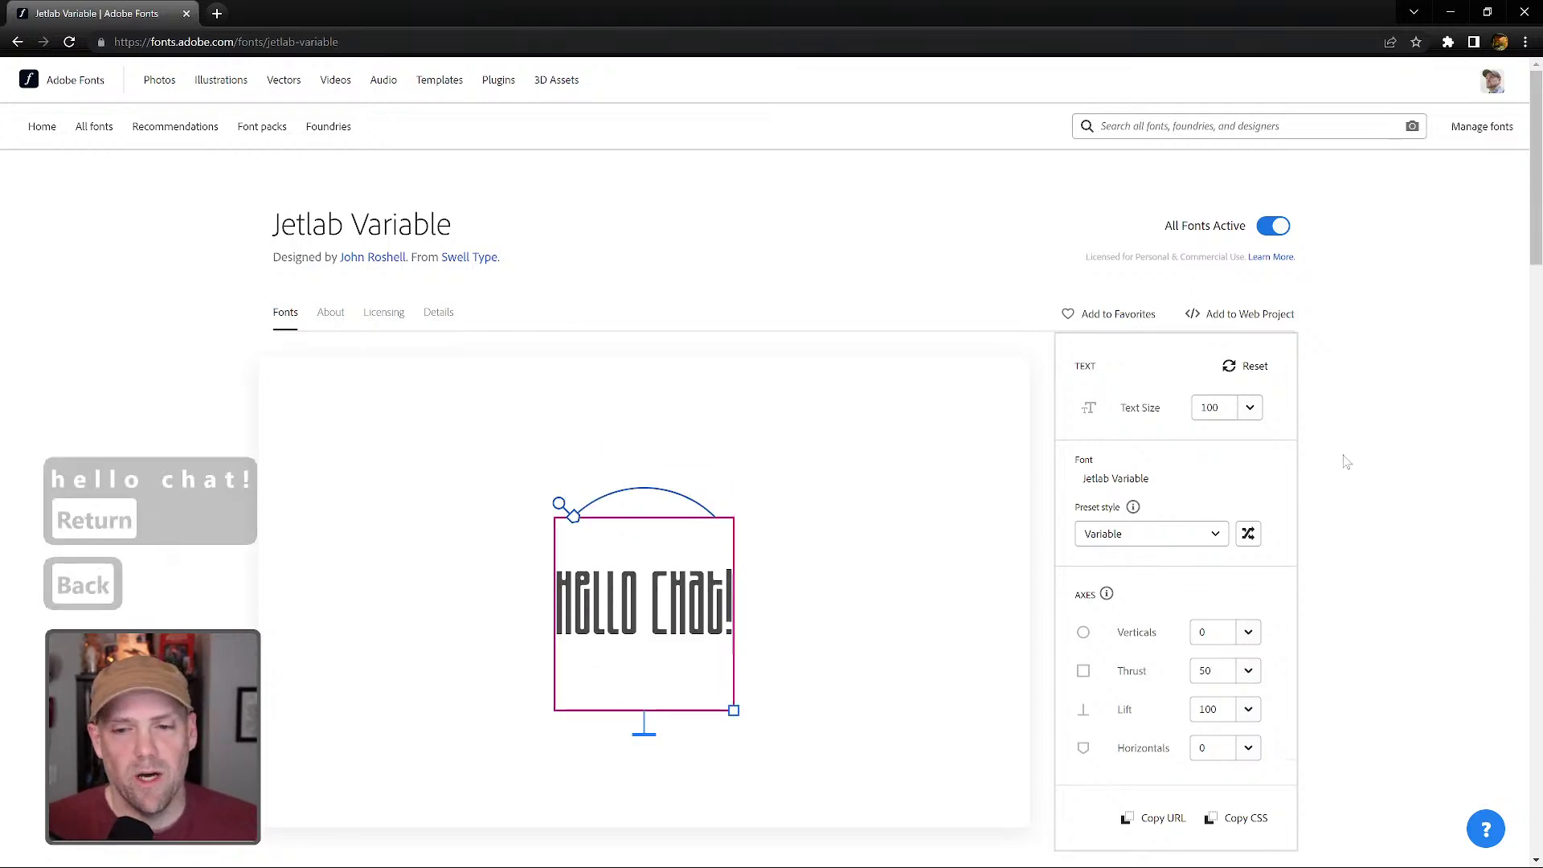
- Preview the sample text in the Squeeze Medium High preset style, followed by Squeeze Medium Low
scroll(1344, 462, "down", 2)
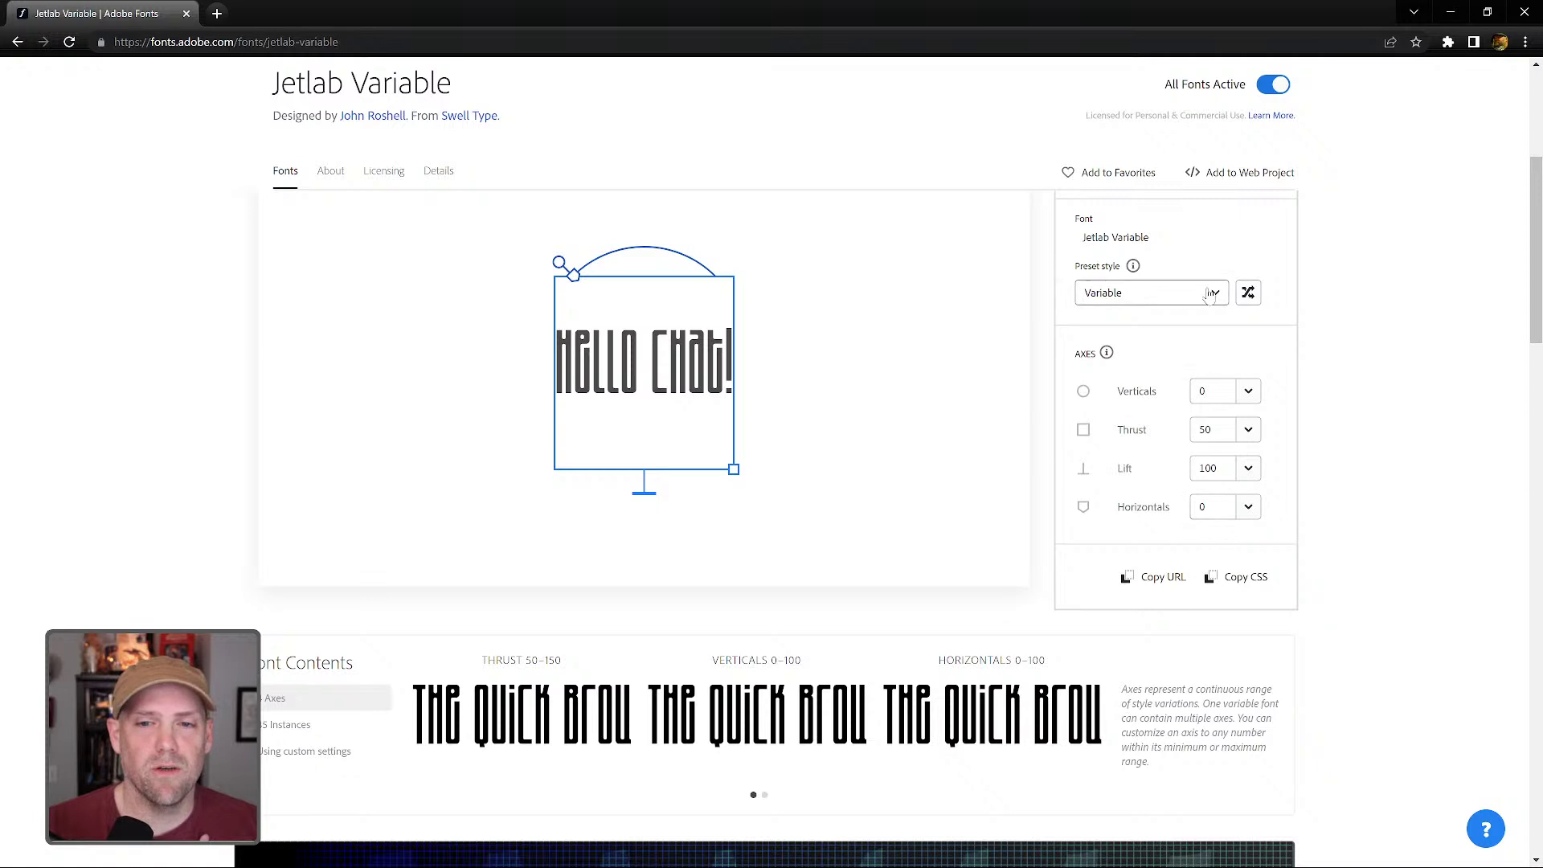
left_click(1166, 294)
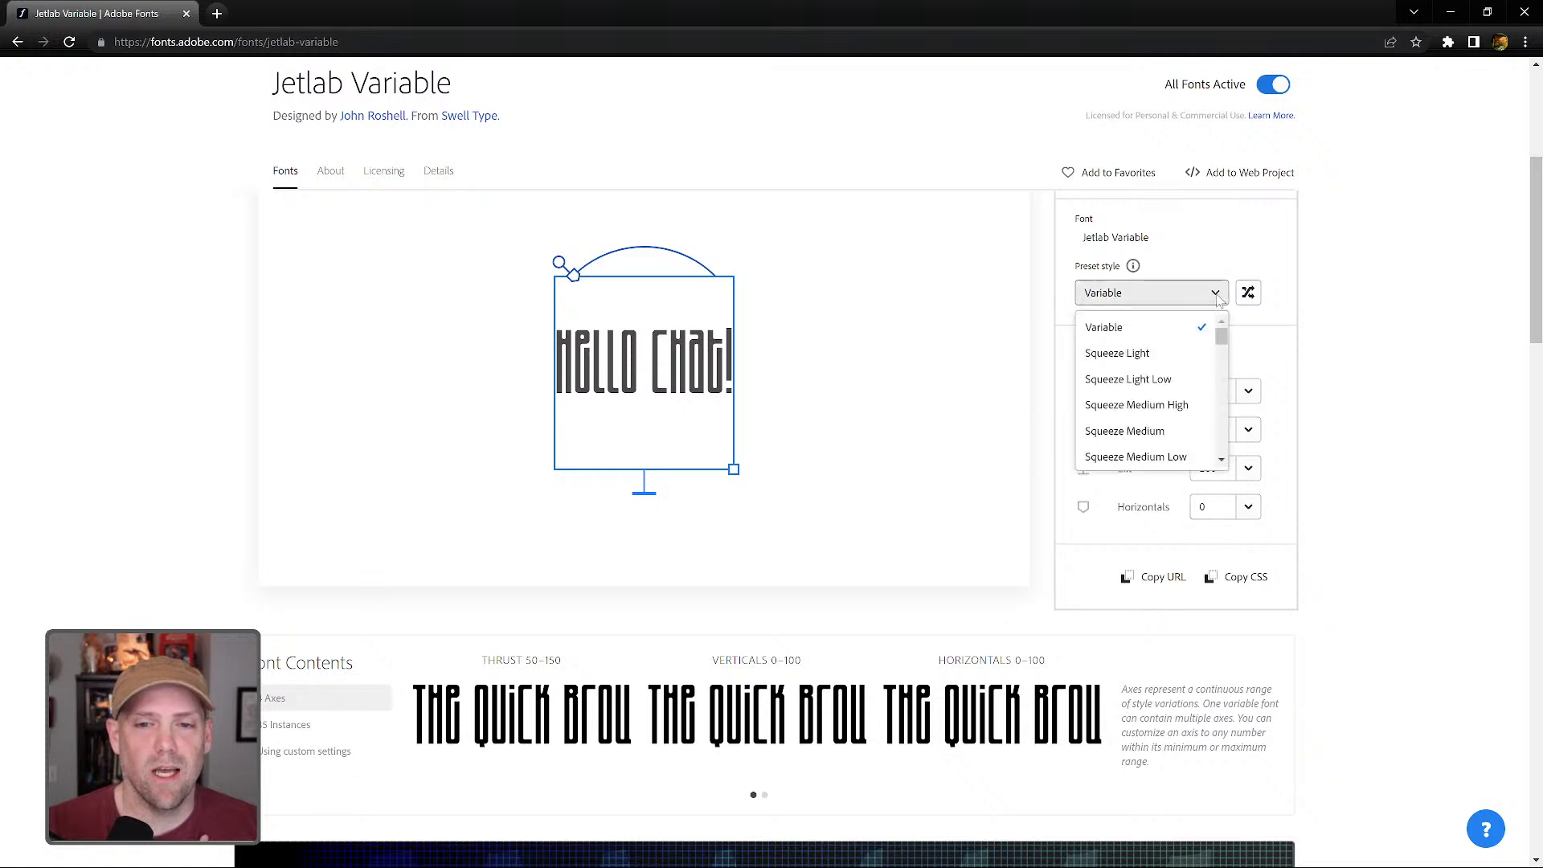
left_click(1157, 406)
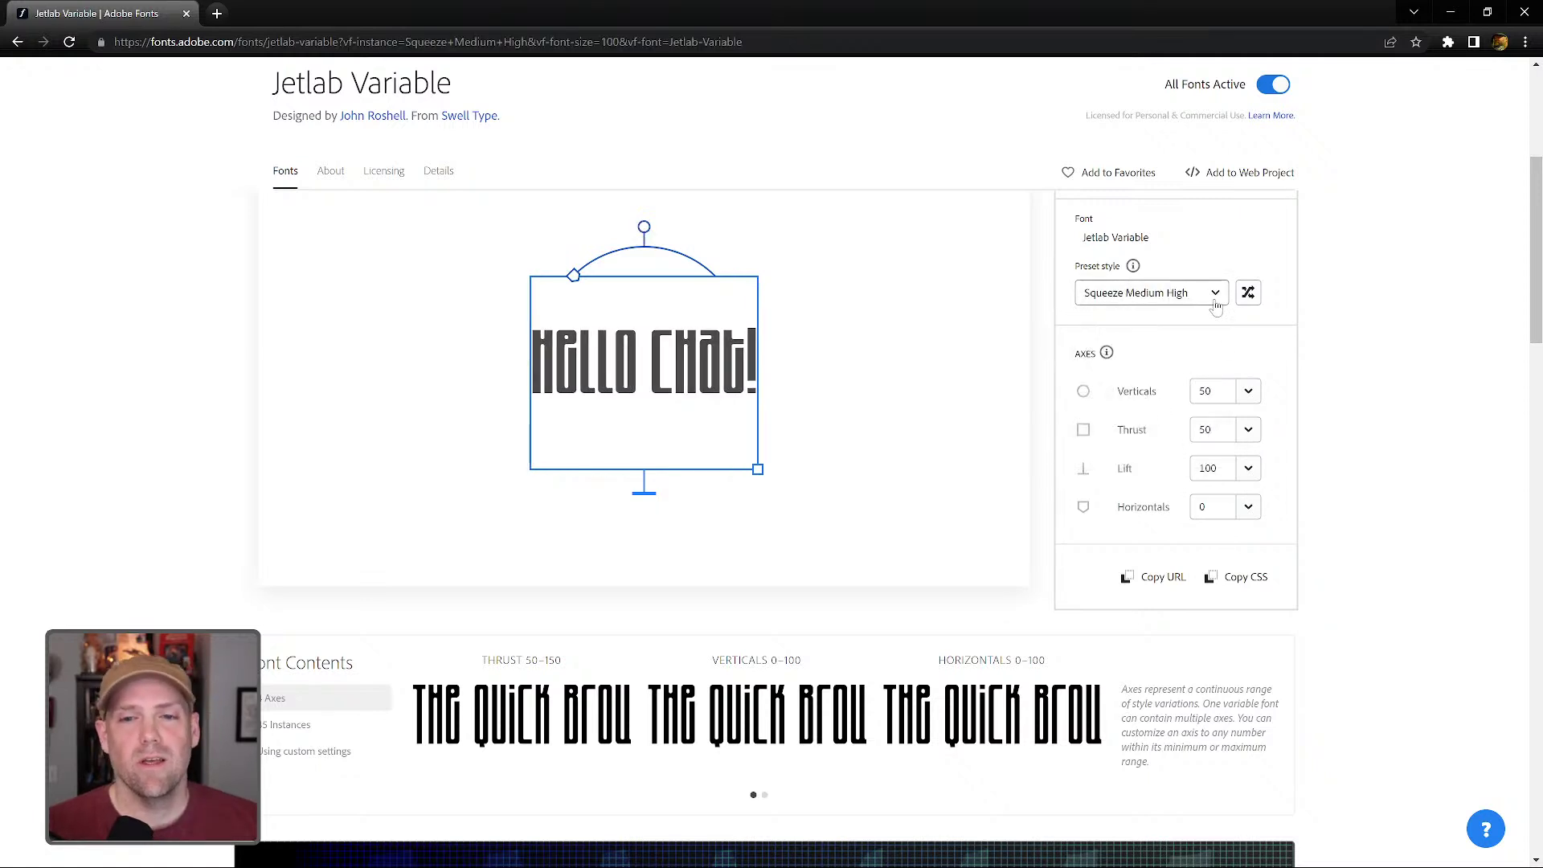
left_click(1170, 294)
left_click(1158, 458)
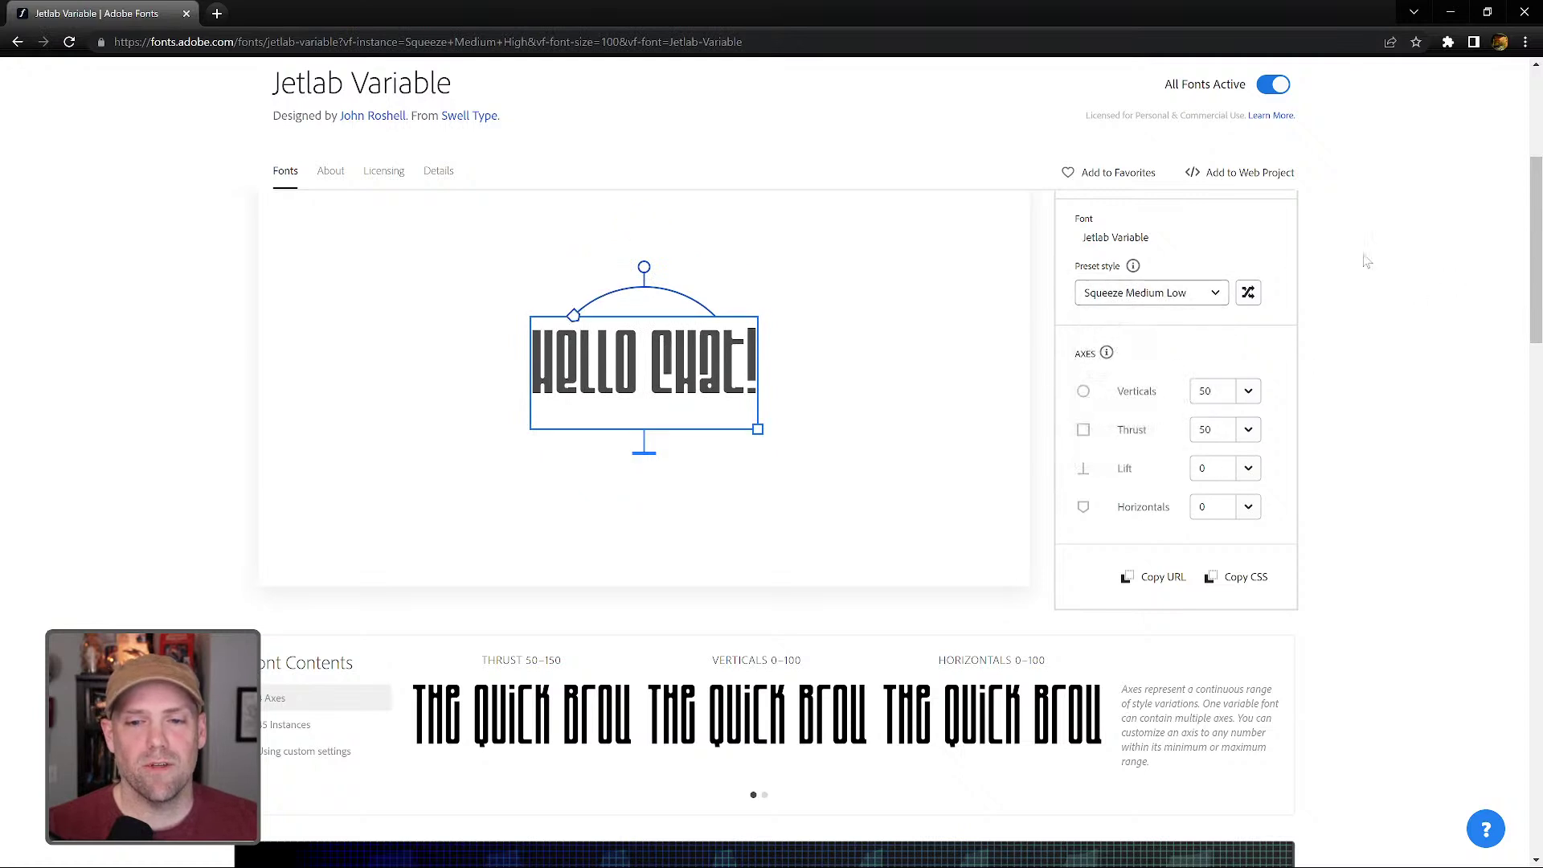
- Customize the sample text's axes, setting Verticals to 79 and Lift to 60
left_click(1248, 391)
left_click_drag(1260, 422, 1283, 423)
left_click(1248, 468)
left_click_drag(1223, 500, 1268, 499)
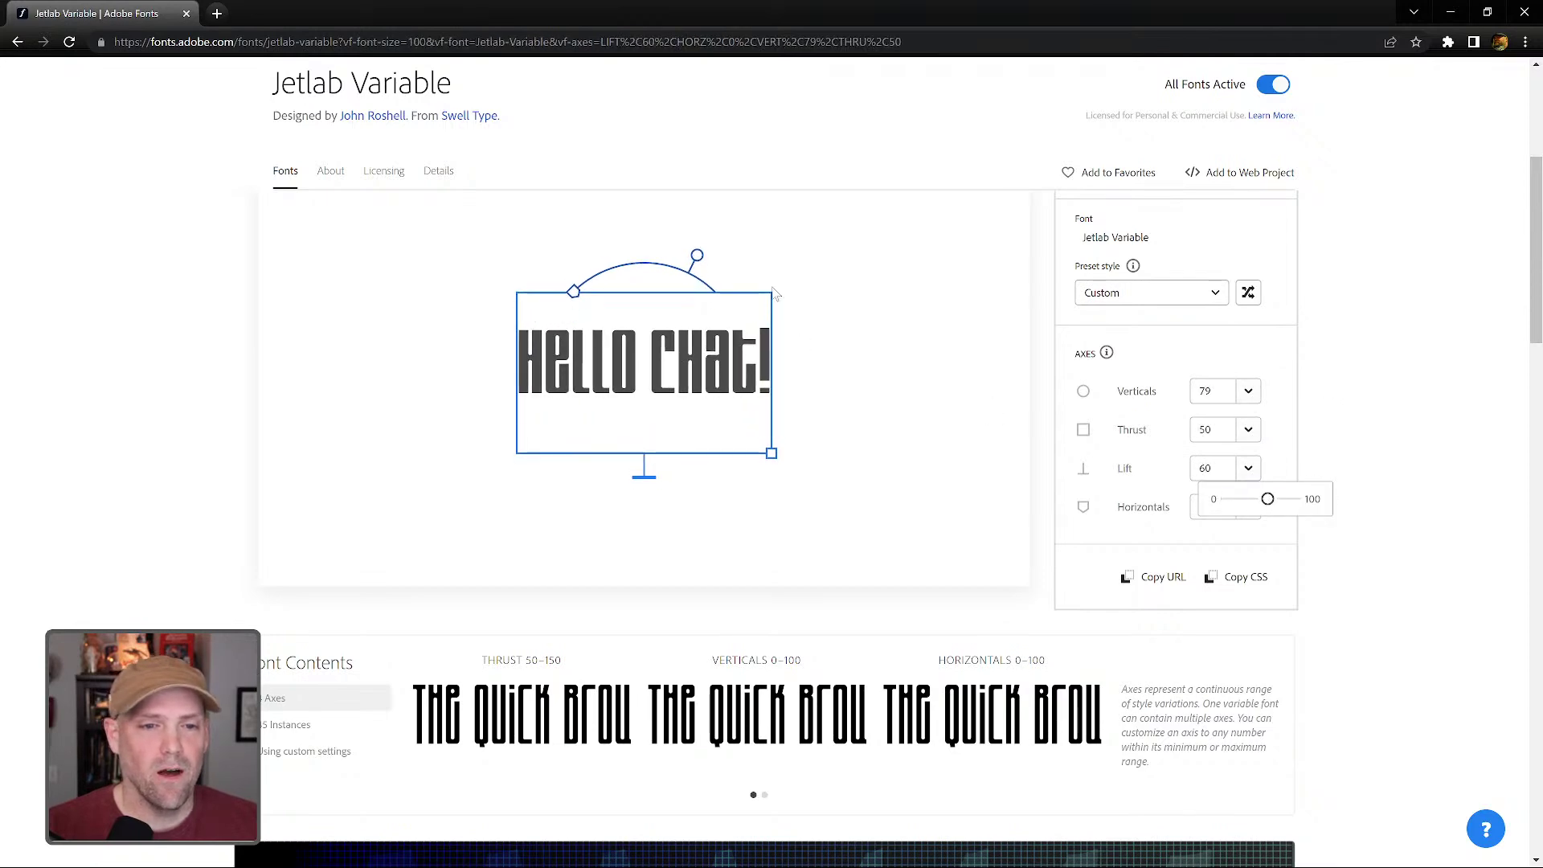
- Raise Verticals to about 99 directly on the sample text's frame, and adjust its Horizontals, Lift and Thrust there too
left_click_drag(699, 251, 732, 290)
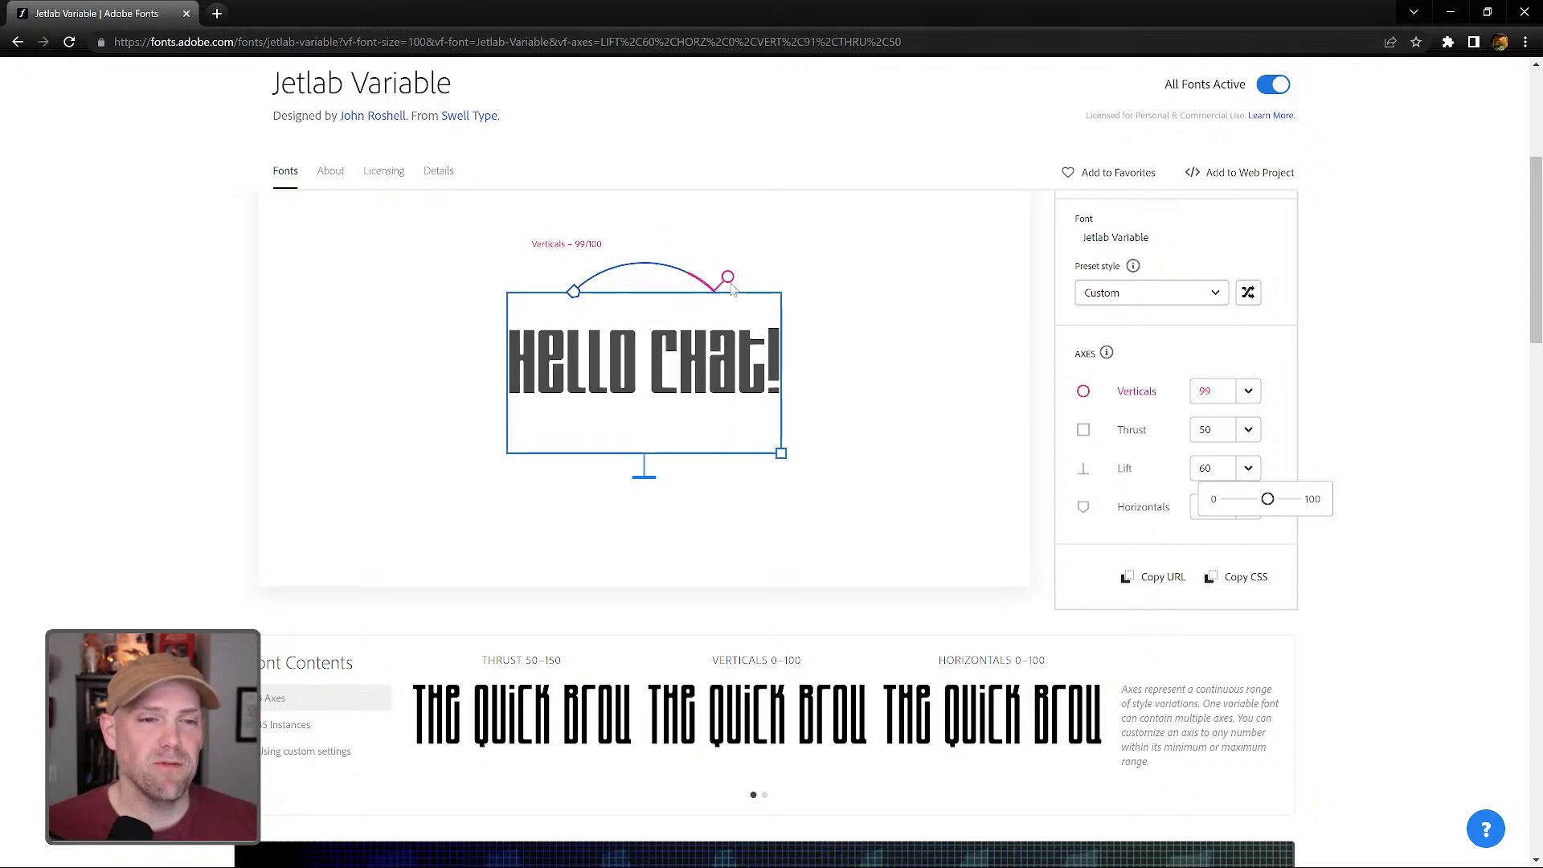
left_click_drag(573, 291, 619, 259)
mouse_move(648, 474)
left_mouse_down()
mouse_move(669, 431)
mouse_move(669, 481)
mouse_move(667, 467)
left_mouse_up()
left_click_drag(781, 441, 919, 465)
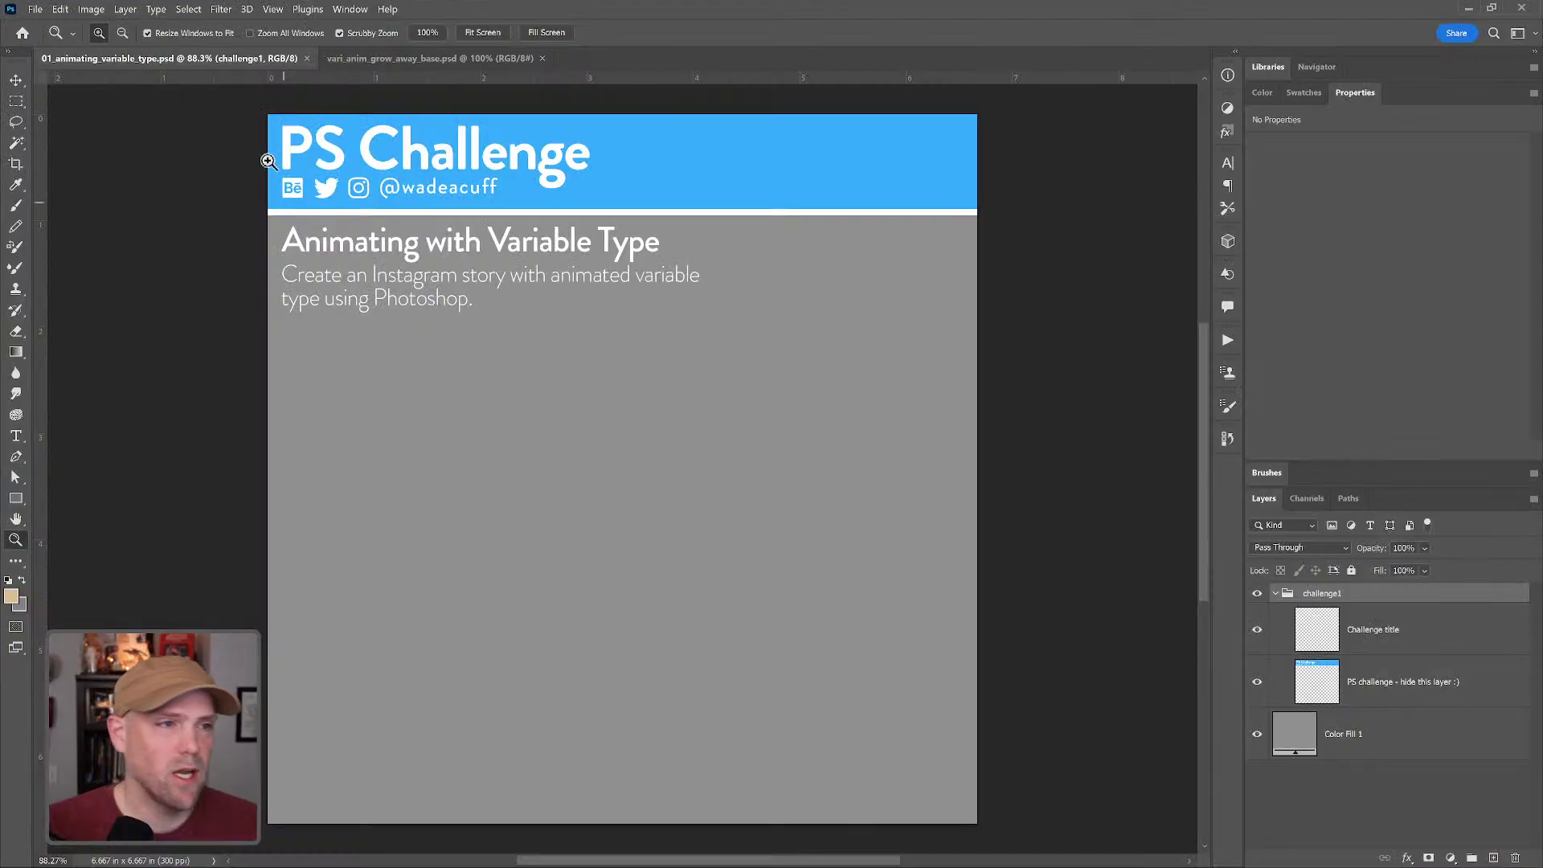
- In Photoshop, create a portrait document of 1080 x 1920 pixels at 300 pixels/inch in RGB and show its whole canvas
left_click(35, 9)
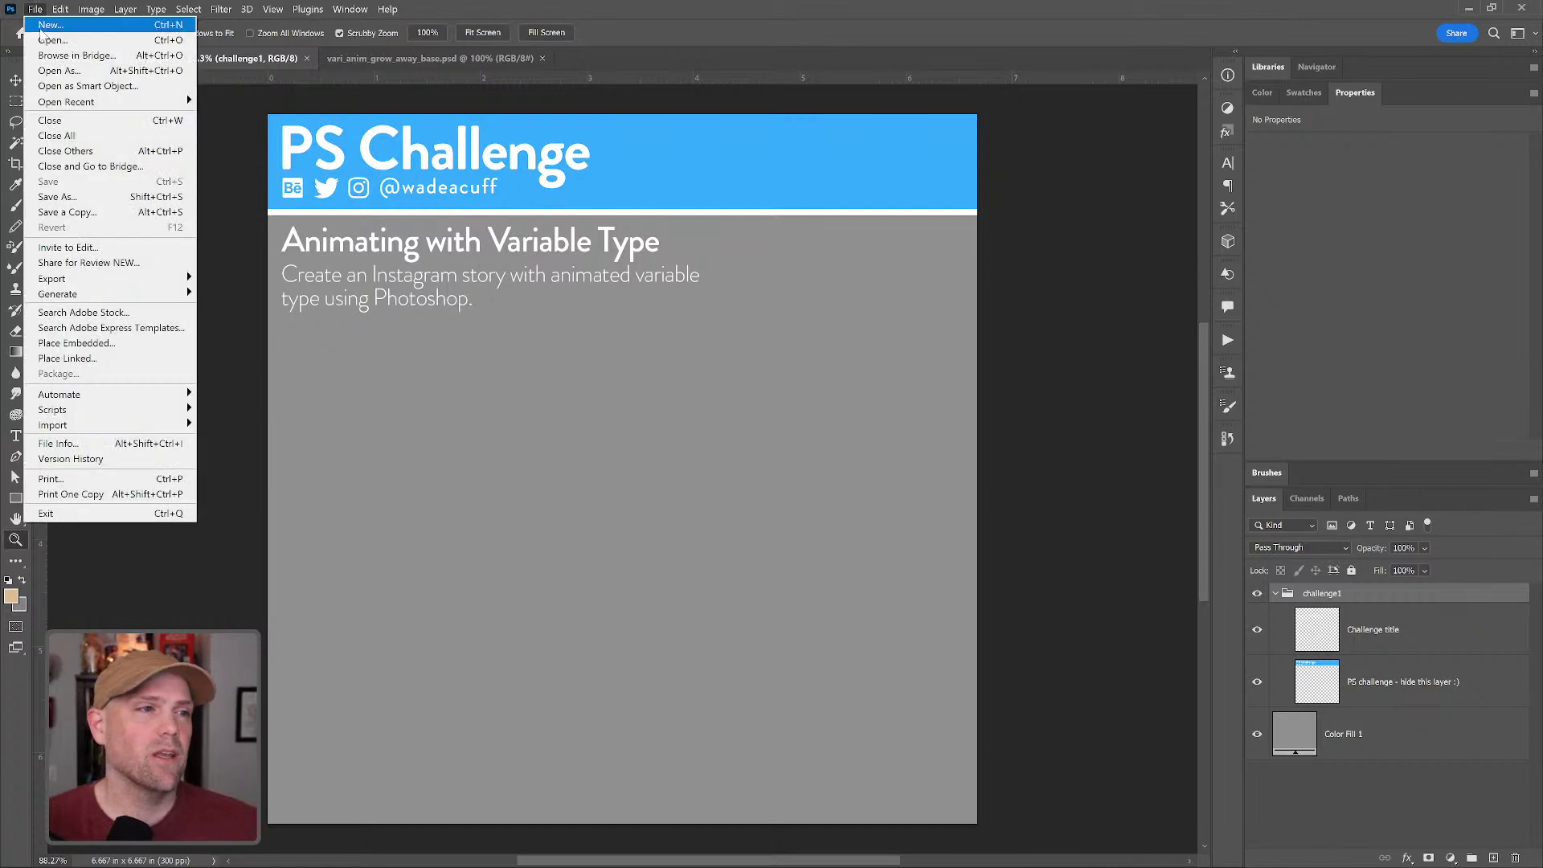
left_click(45, 25)
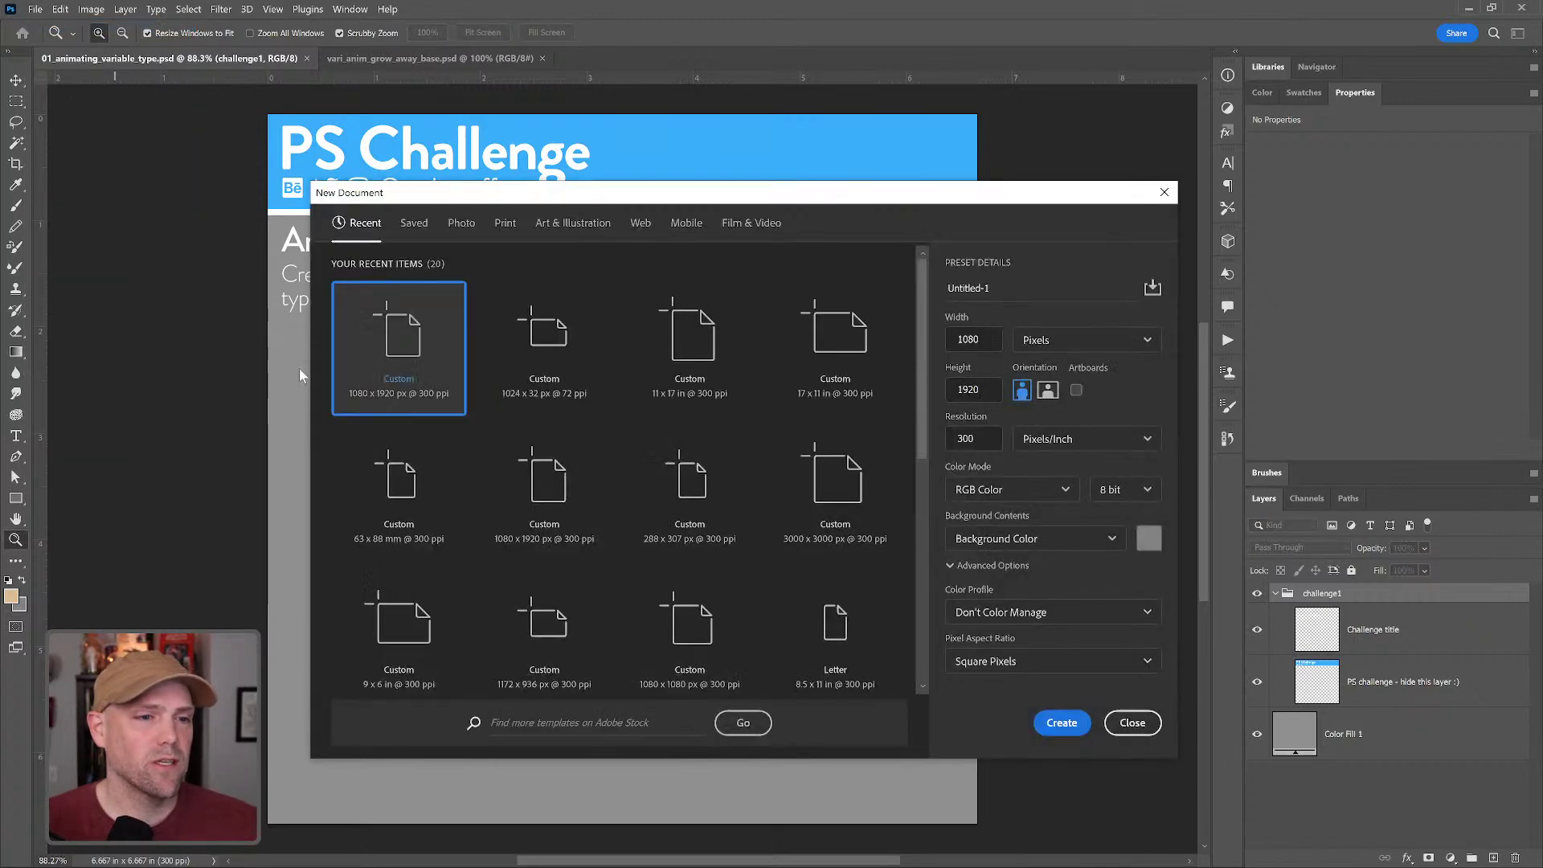
left_click(1061, 726)
key("z")
left_click_drag(851, 475, 945, 536)
left_click(802, 466, "alt")
left_click(802, 465, "alt")
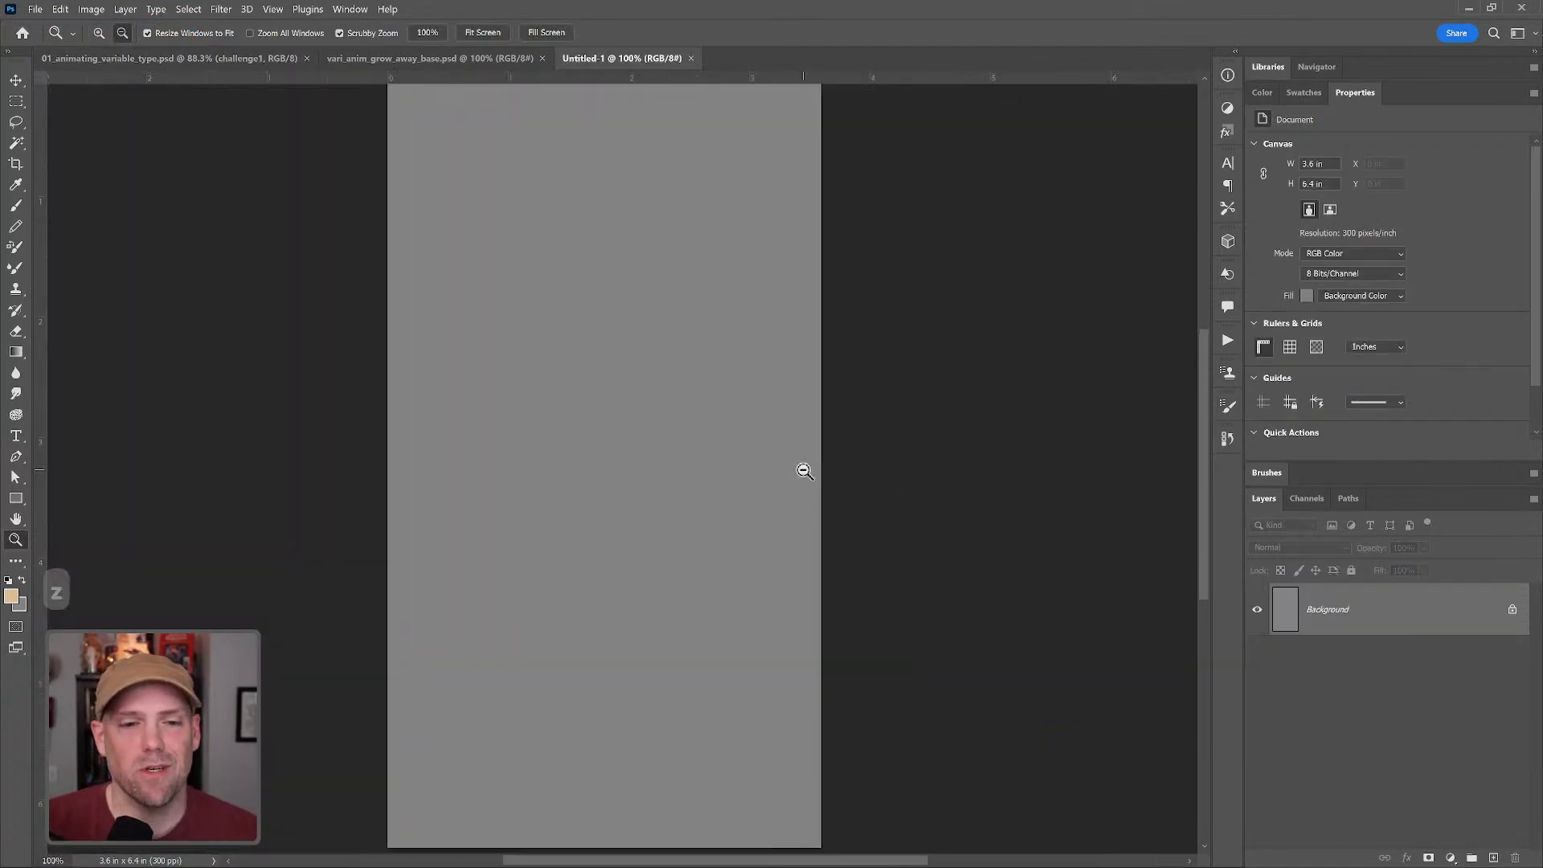
left_click(803, 465, "alt")
left_click(1451, 857)
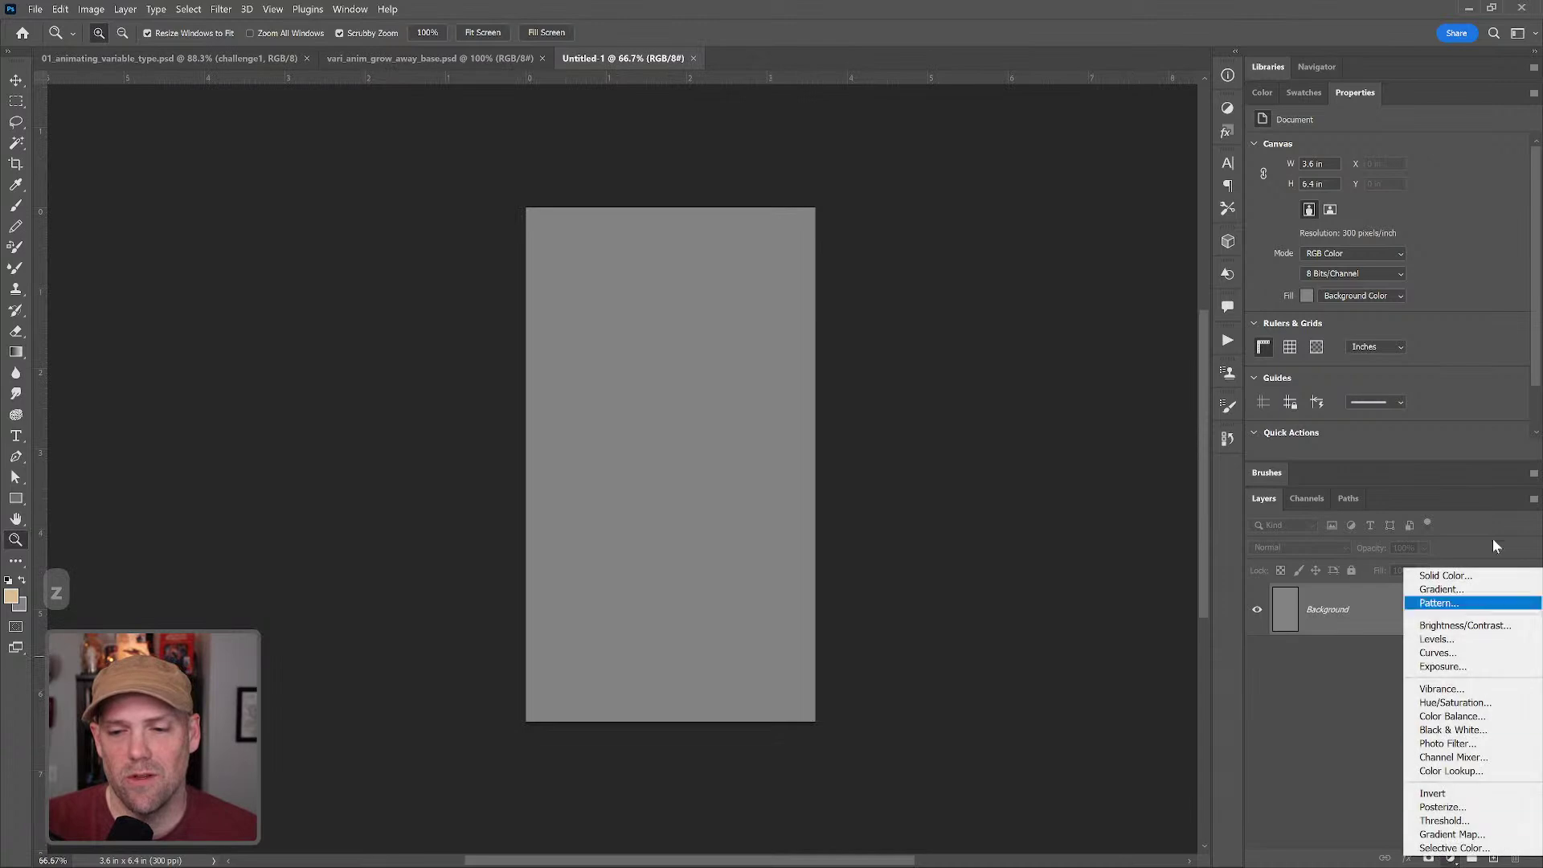
left_click(1451, 589)
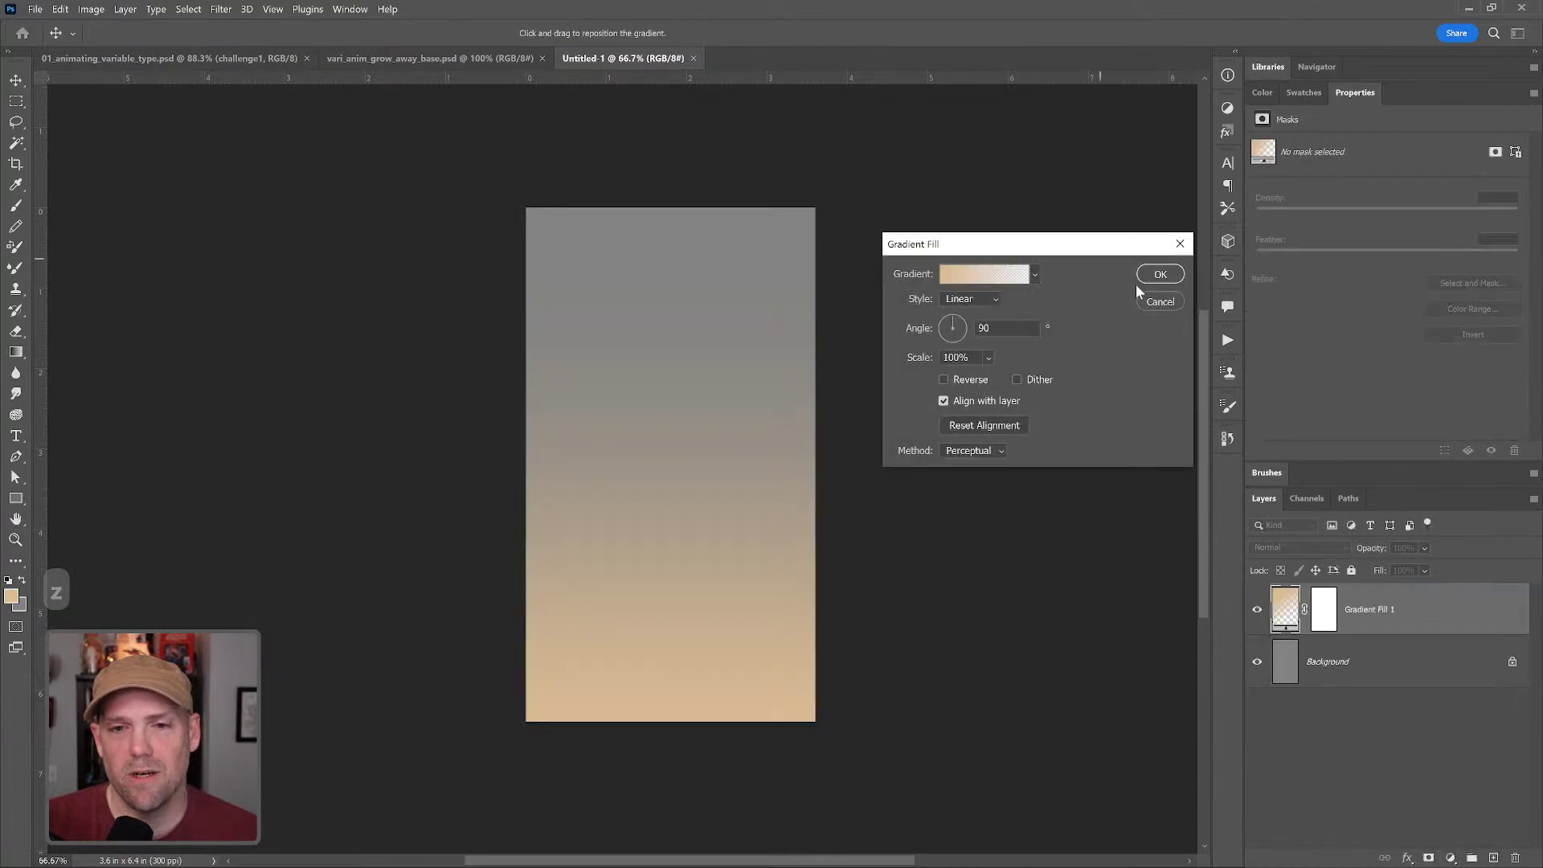
left_click(1161, 277)
key("ctrl+z")
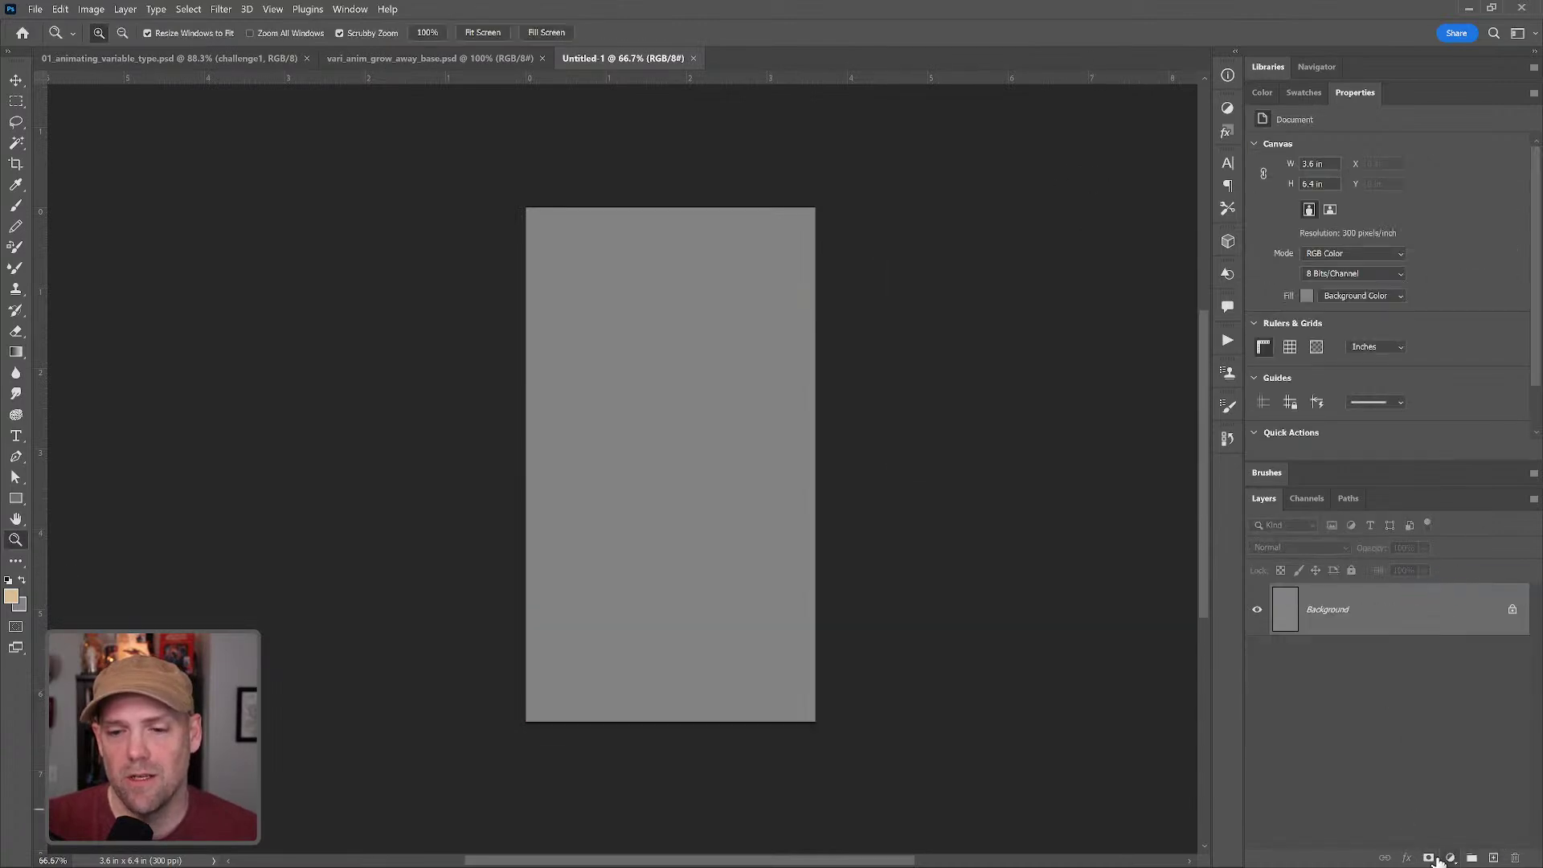
left_click(1428, 858)
key("ctrl+z")
- Add a solid color fill layer in a dark orange above the Background layer
left_click(1449, 858)
left_click(1457, 577)
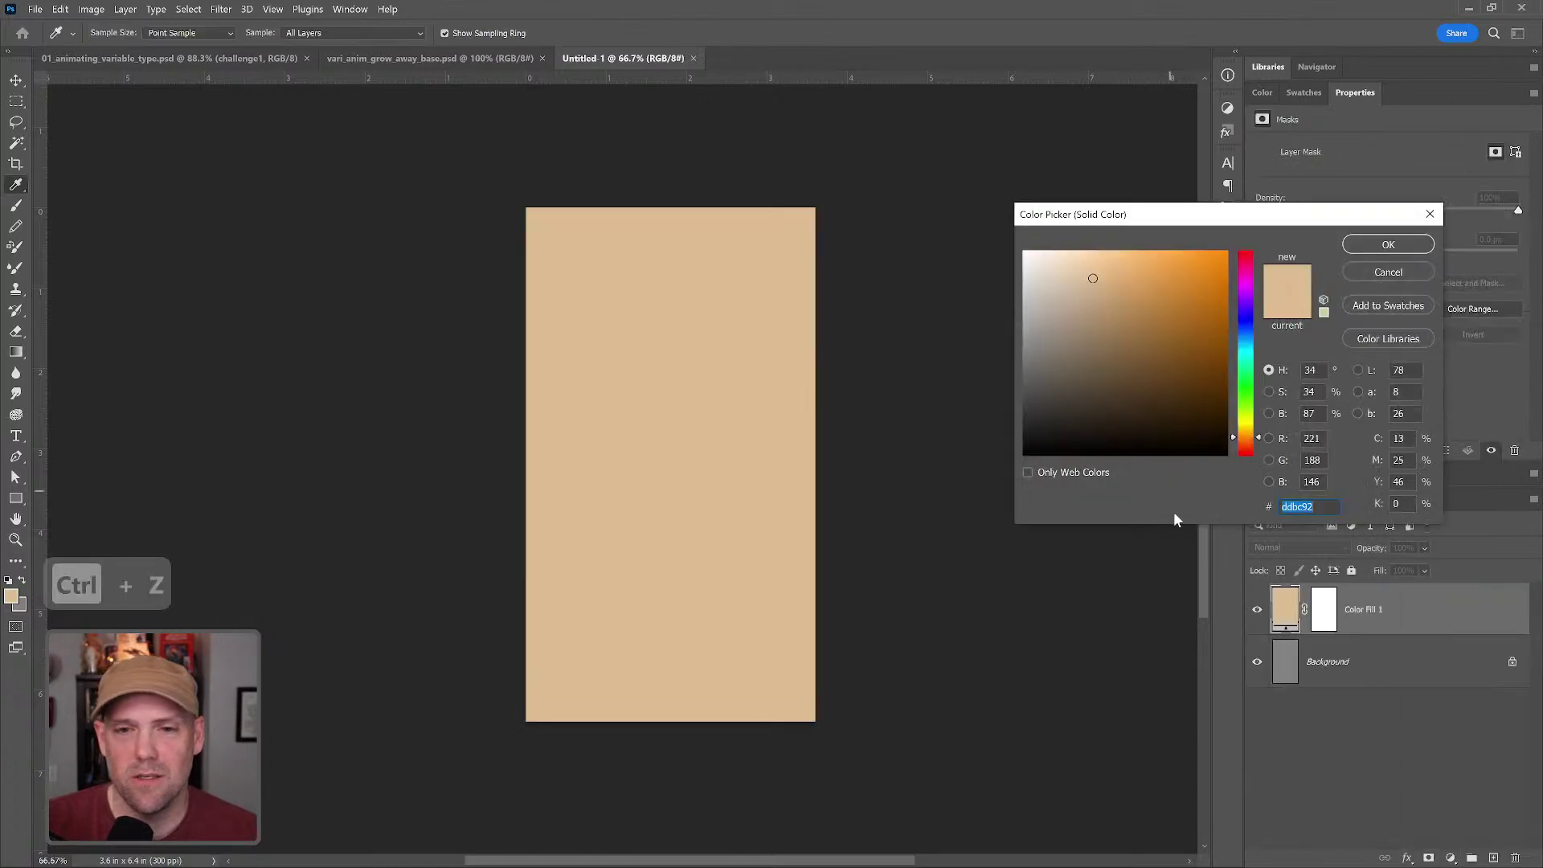
left_click_drag(1198, 335, 1193, 294)
left_click_drag(1245, 434, 1243, 439)
left_click(1373, 245)
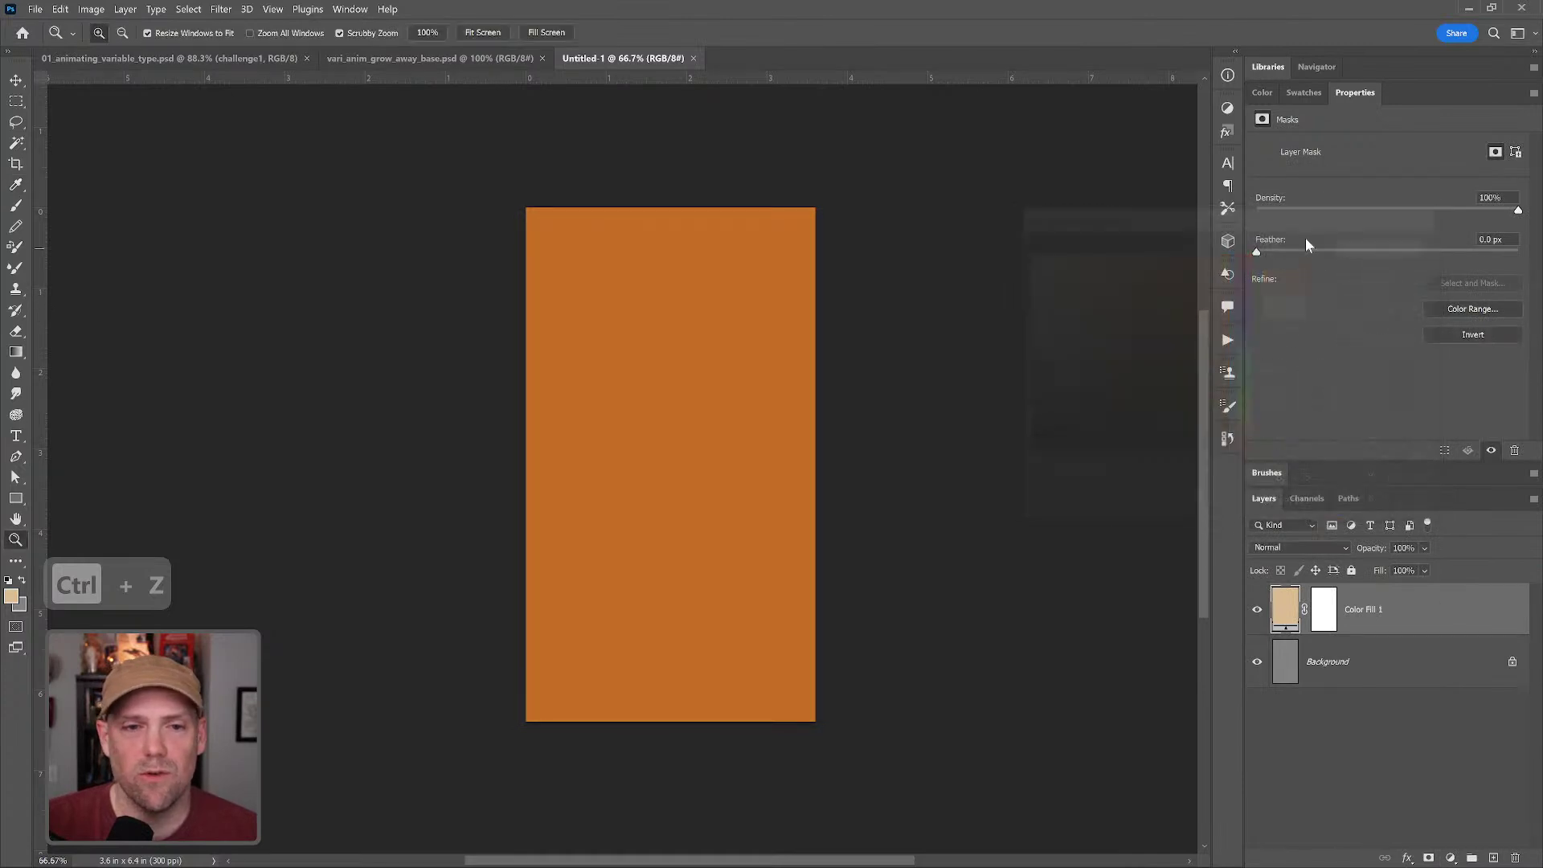
- Place 48 pt "Lorem Ipsum" placeholder text near the upper edge of the canvas and move it further right
left_click(15, 436)
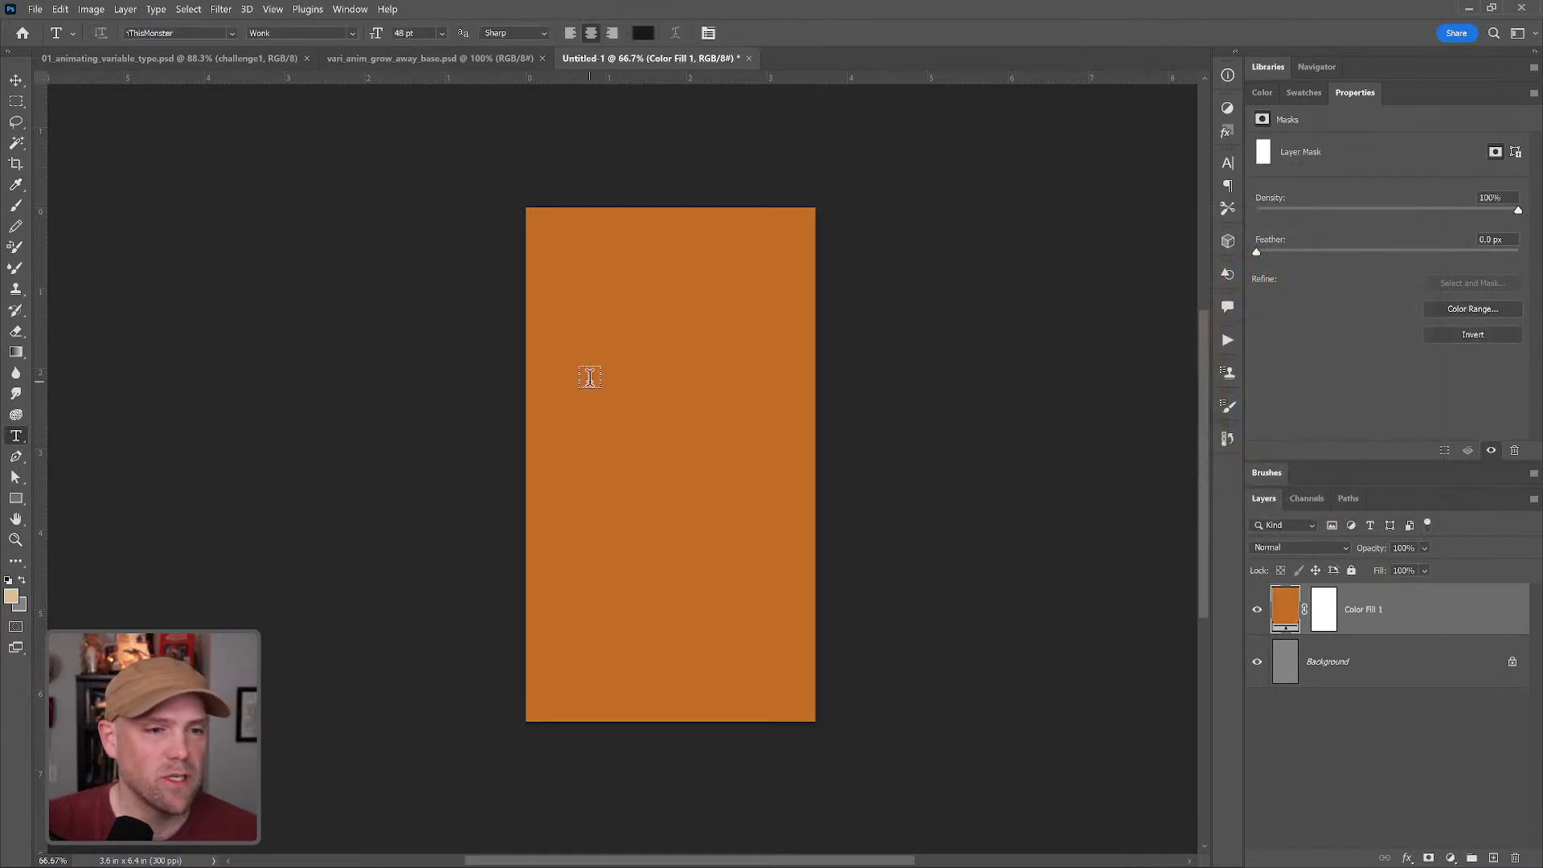
left_click(601, 295)
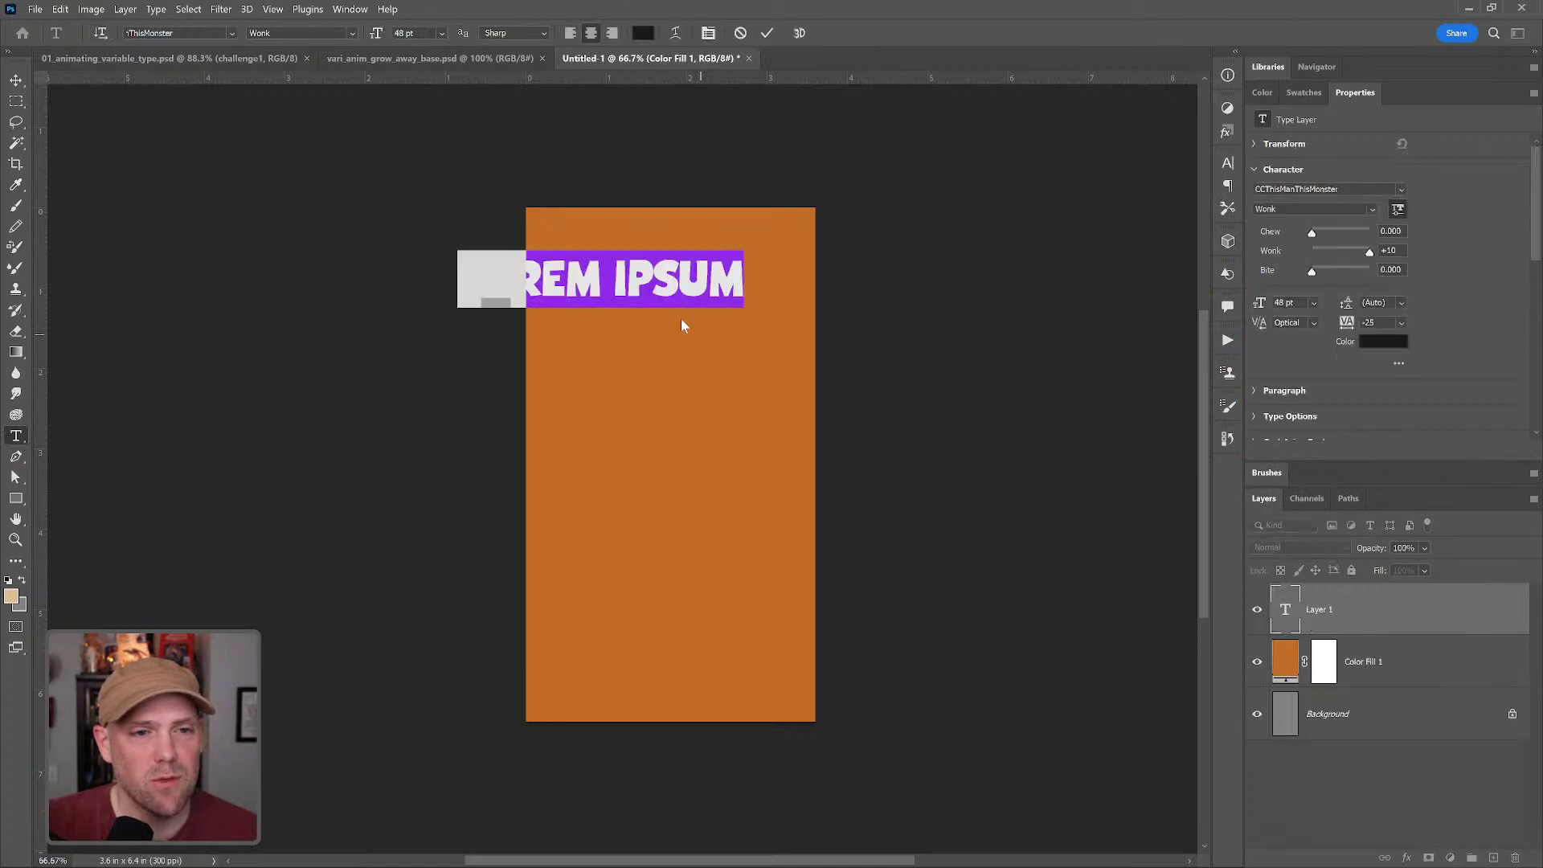
left_click(15, 80)
left_click_drag(595, 288, 653, 277)
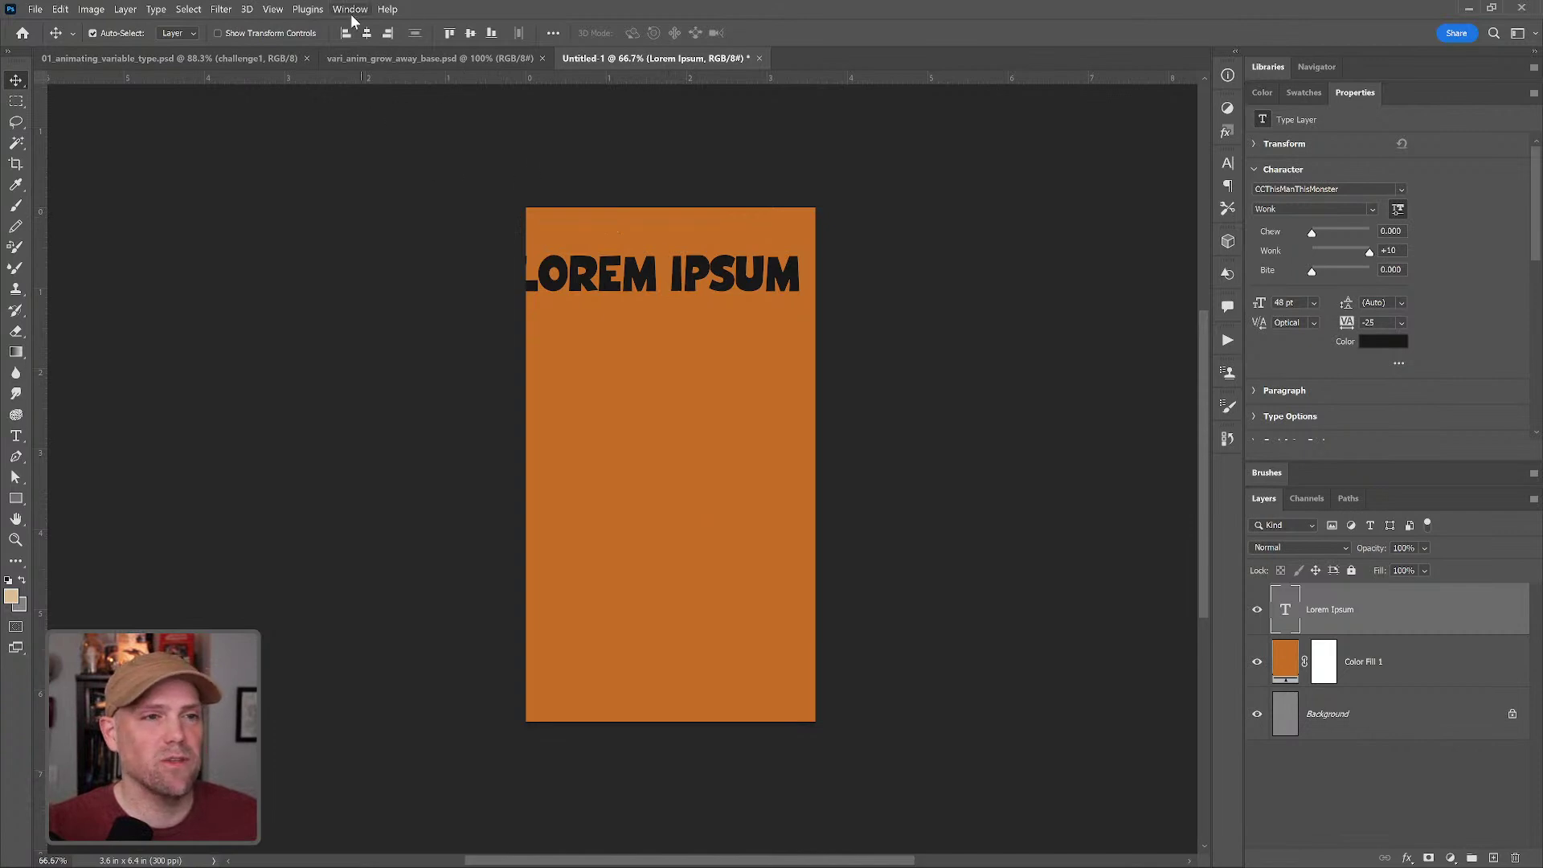
- In vari_anim_grow_away_base.psd, close the preview video and add a "GROWTH" text layer centered just above "AWAY"
left_click(383, 58)
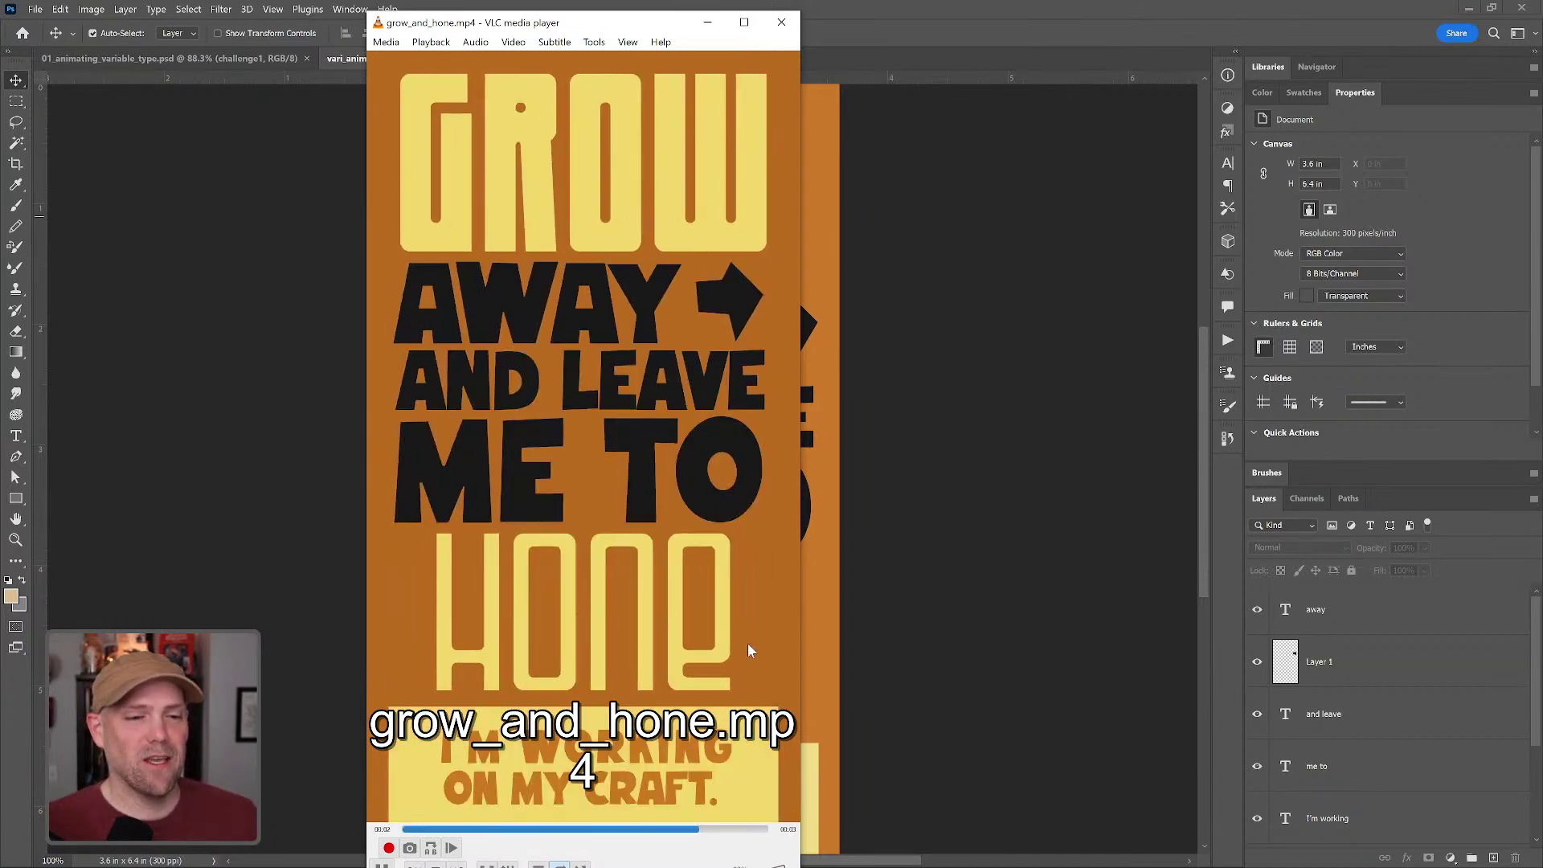
left_click(790, 24)
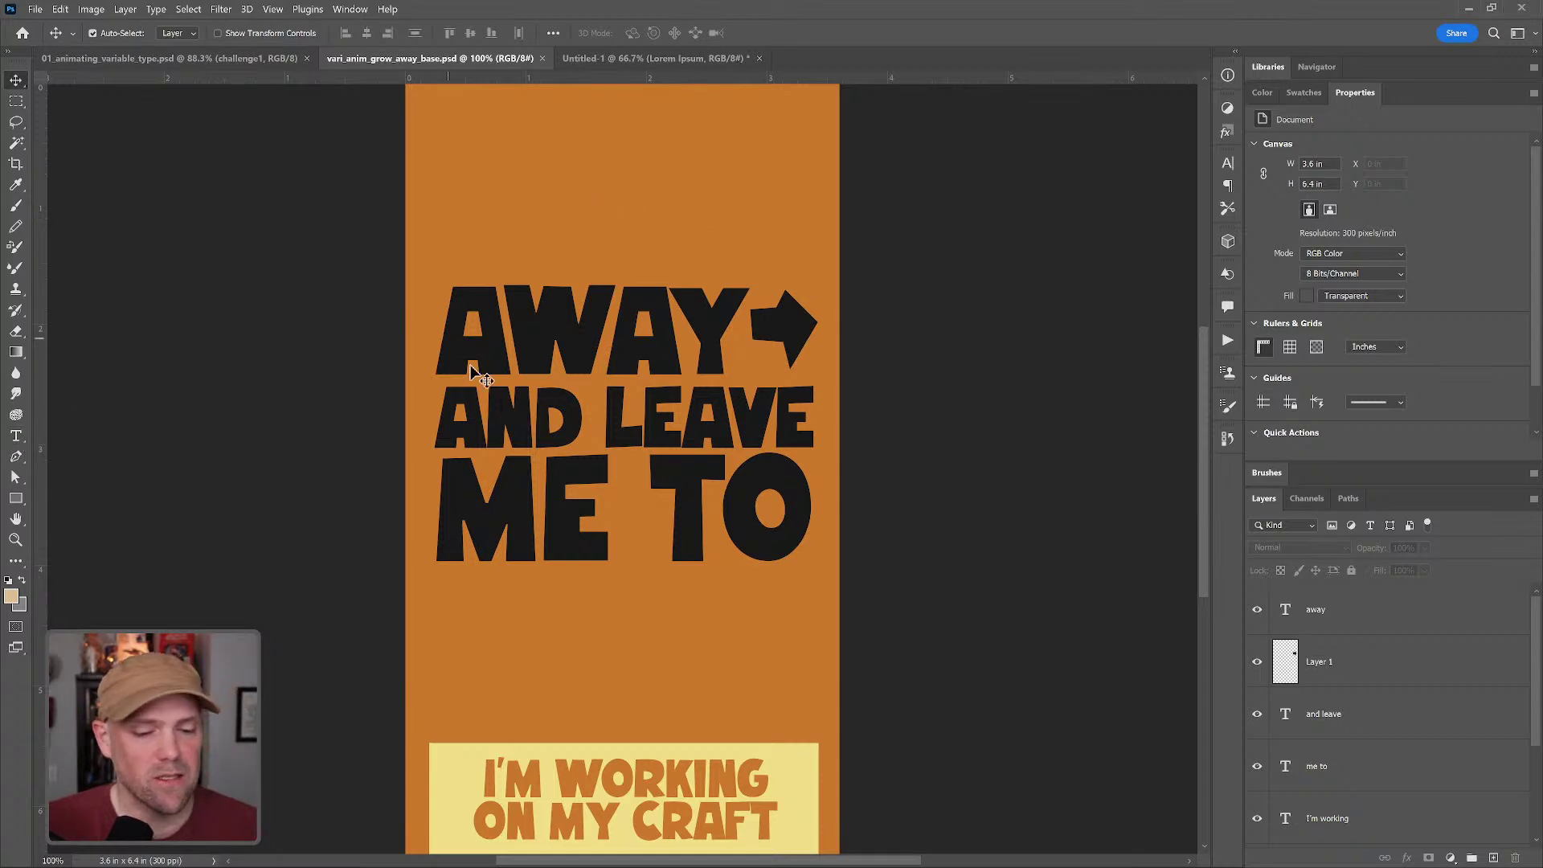
key("t")
left_click(553, 187)
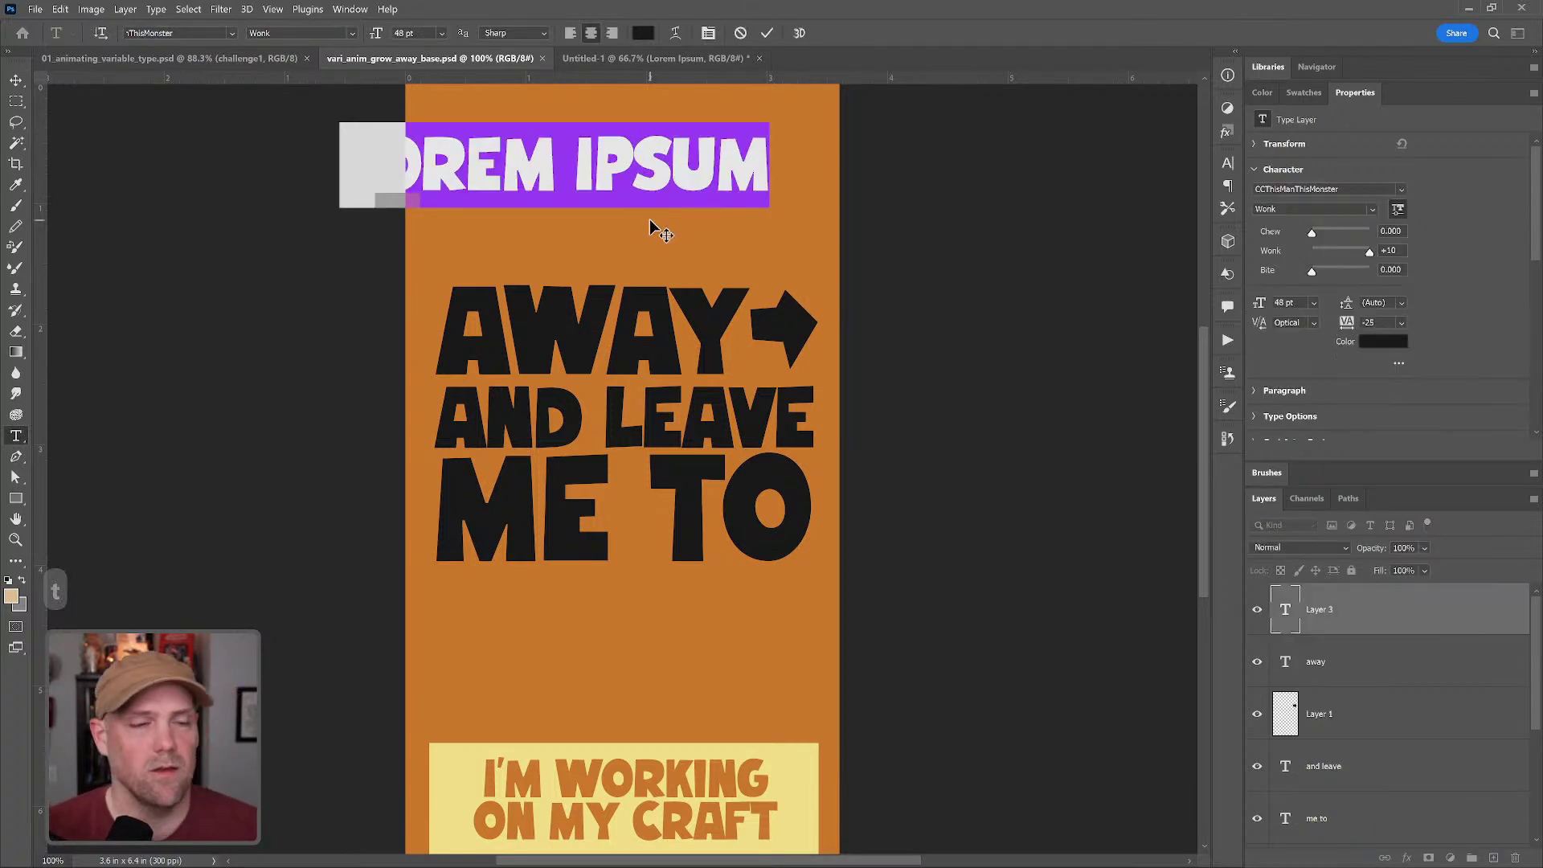
type("GR")
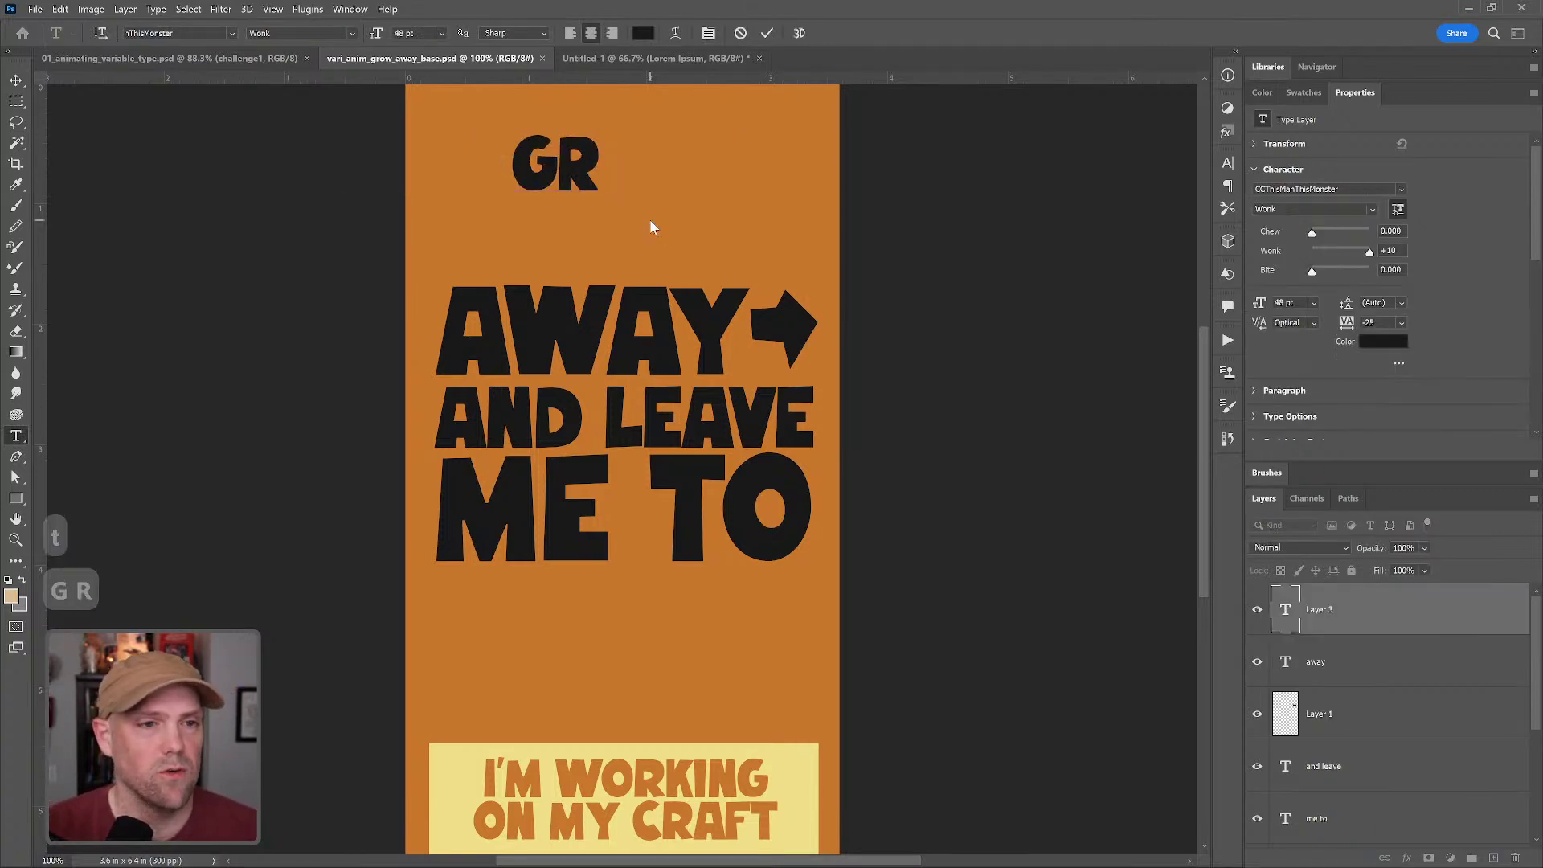
type("OWTH")
key("Return")
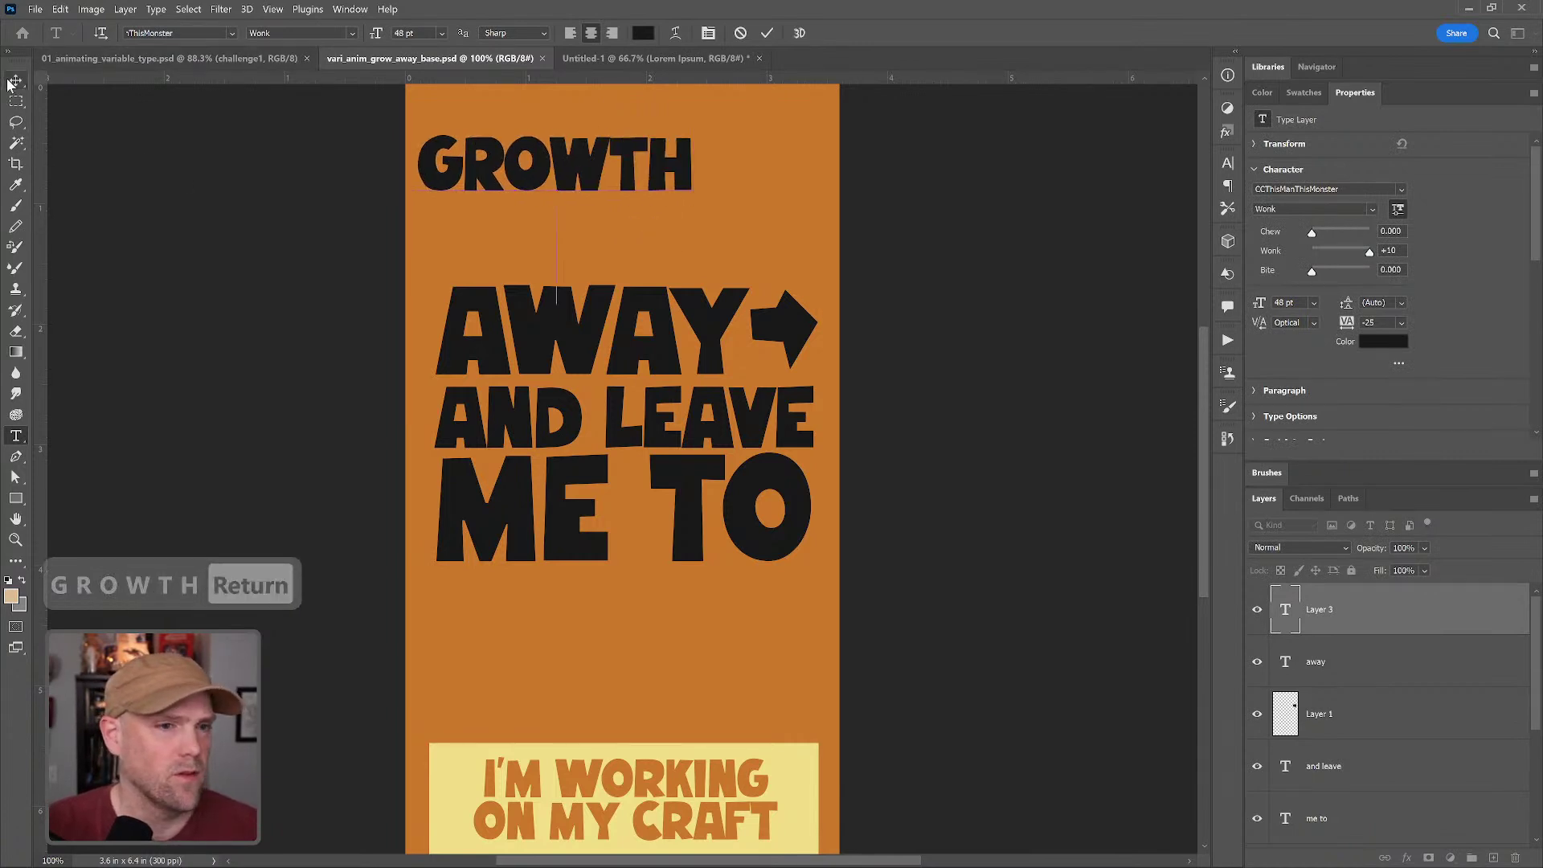
left_click(15, 82)
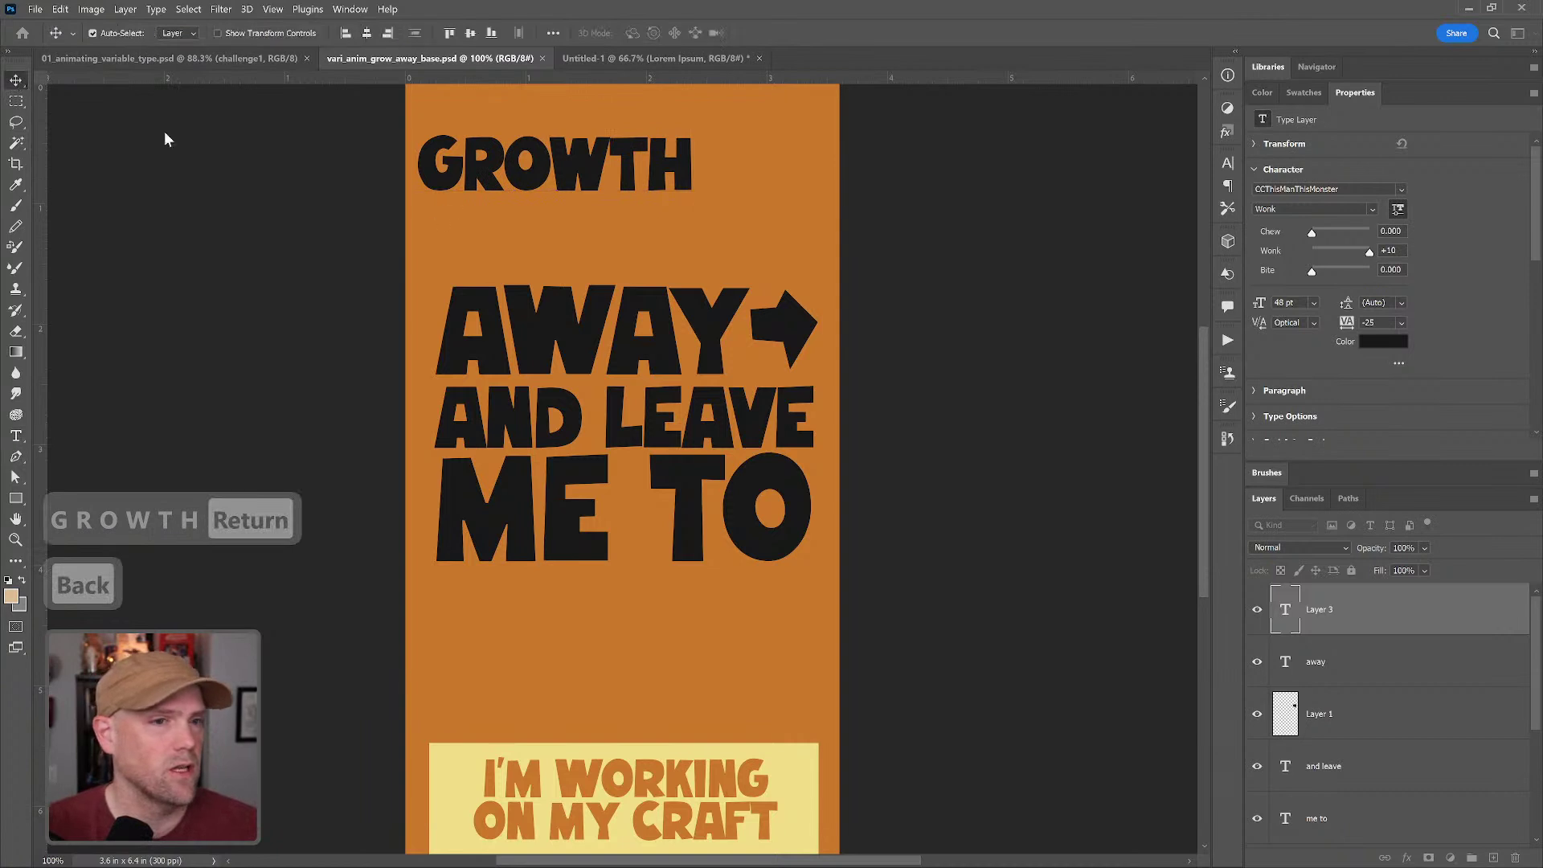
left_click_drag(603, 175, 657, 225)
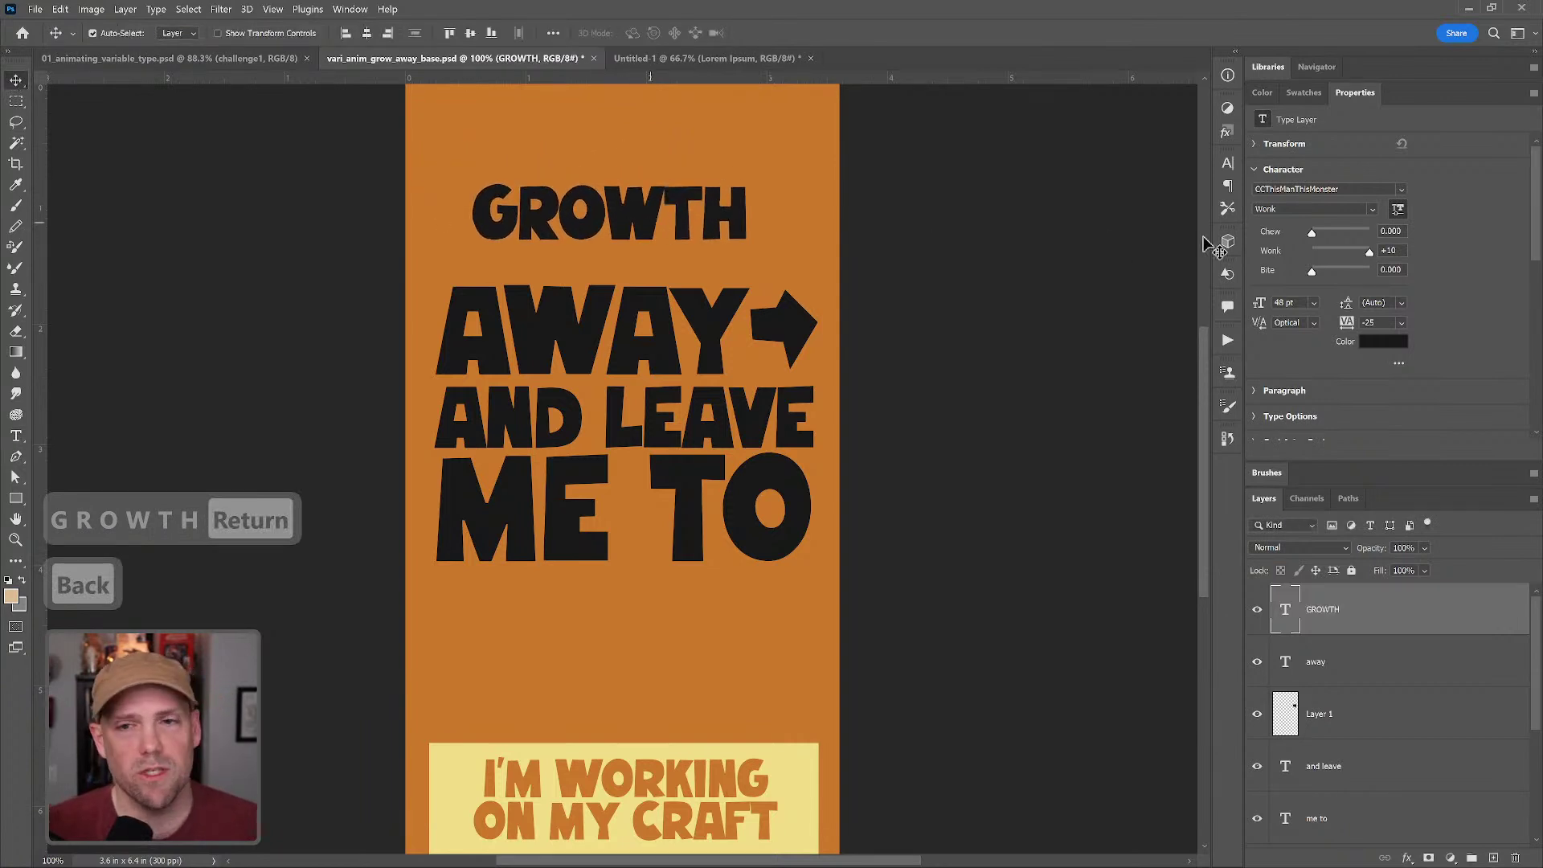
left_click(1229, 162)
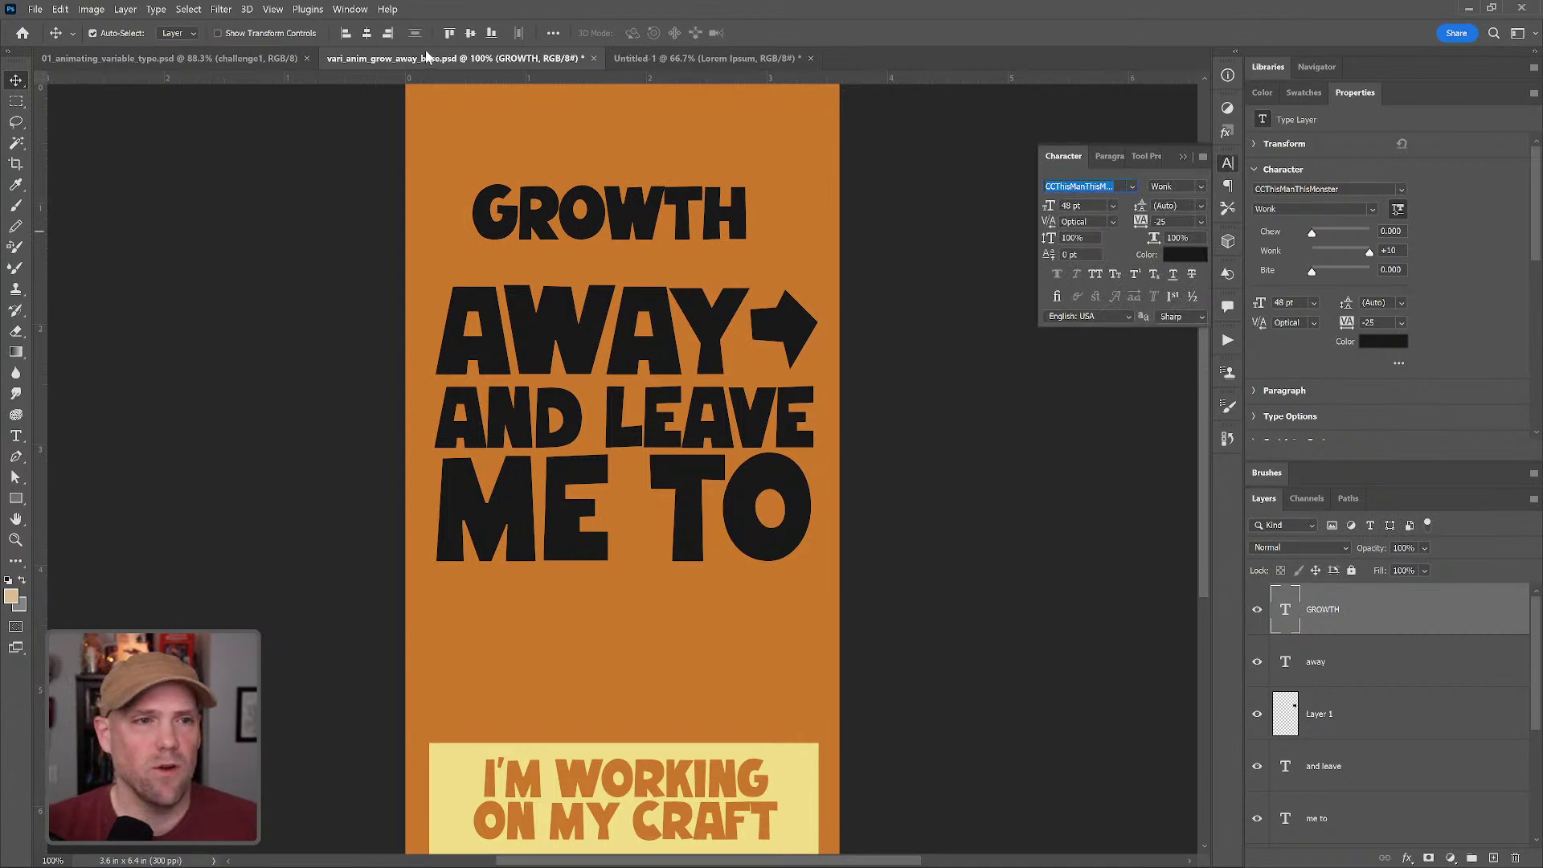
left_click(350, 9)
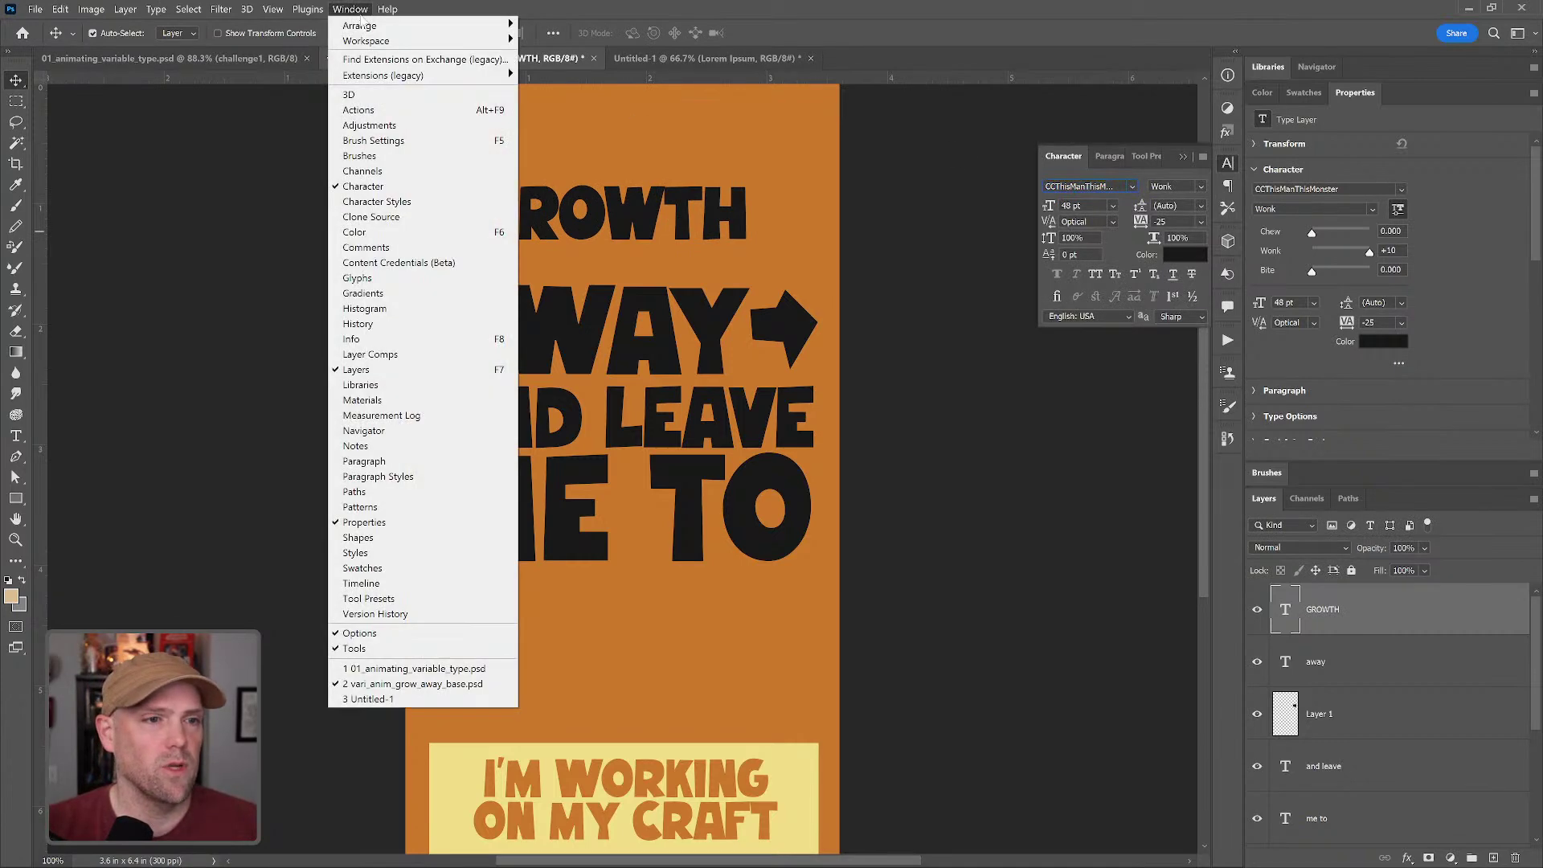
left_click(1069, 156)
left_click(1182, 156)
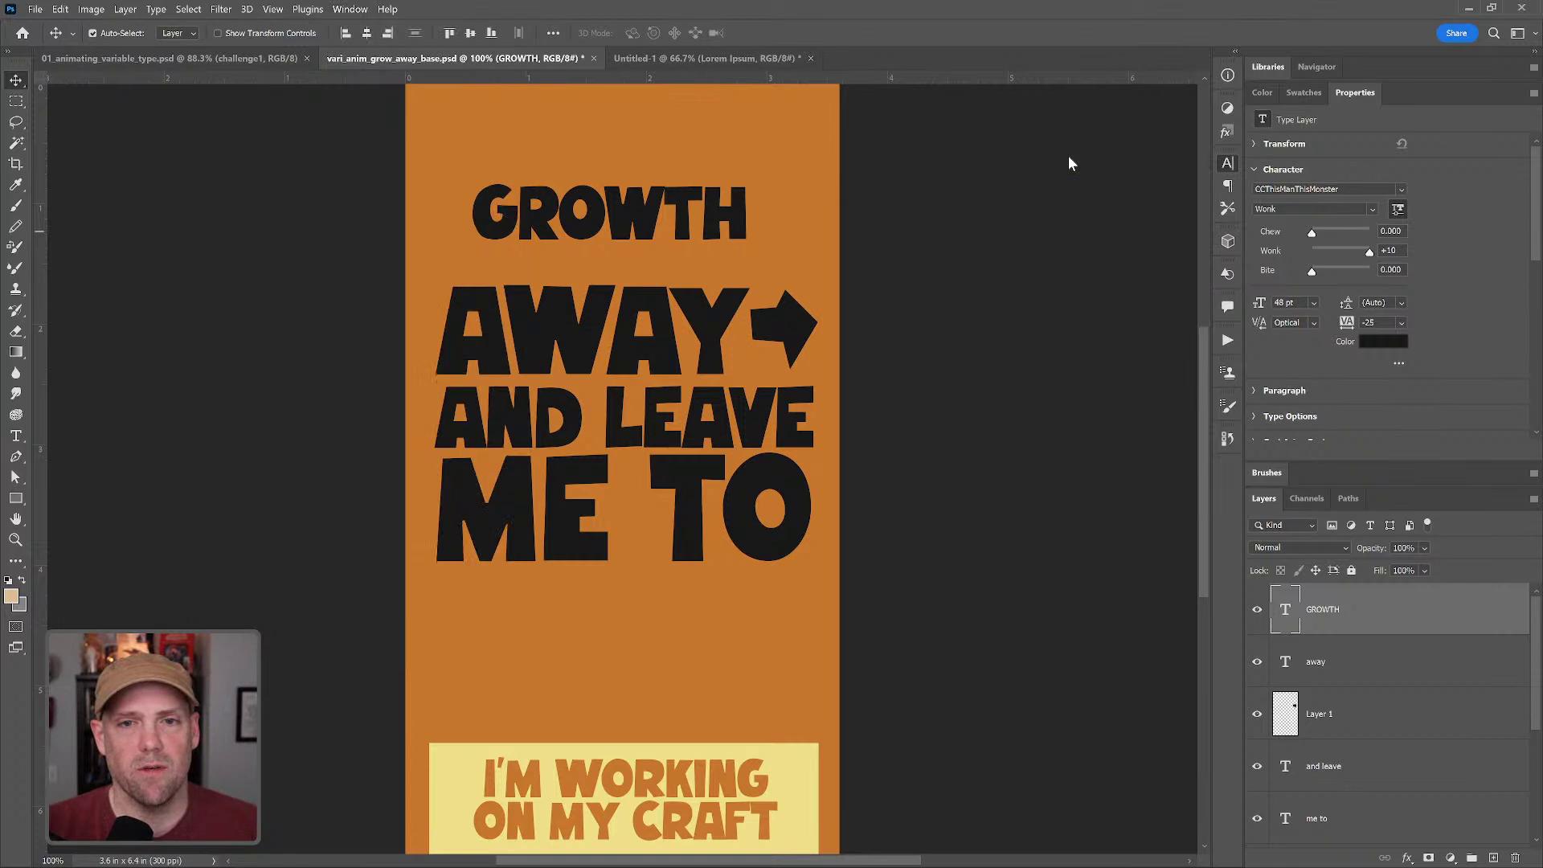
- Set the GROWTH text's font to the variable font Jetlab, with the font list filtered to favorite Adobe Fonts
left_click(1228, 165)
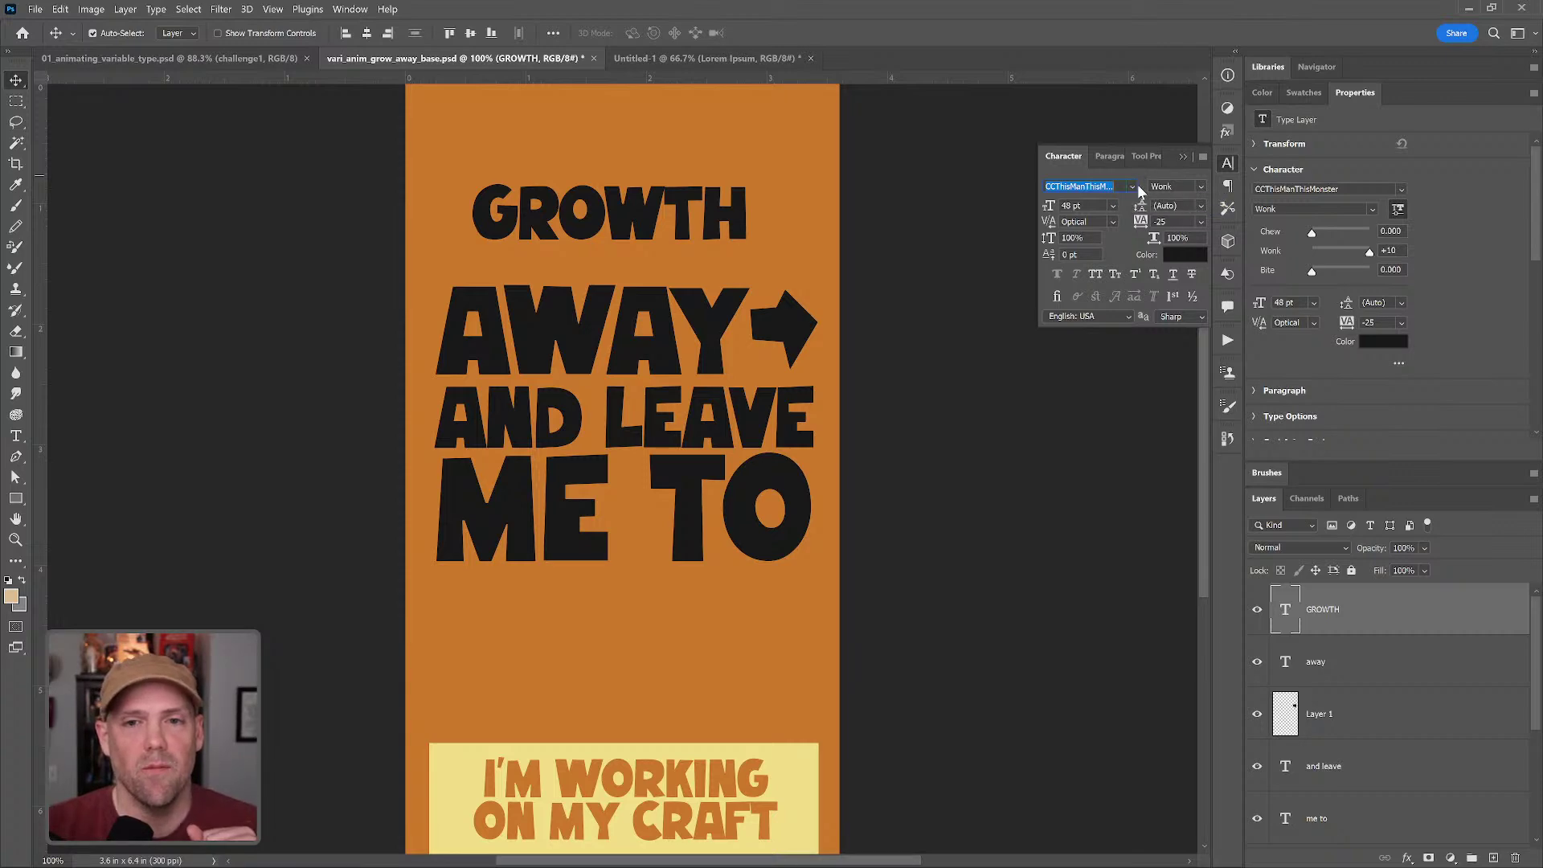
left_click(1132, 186)
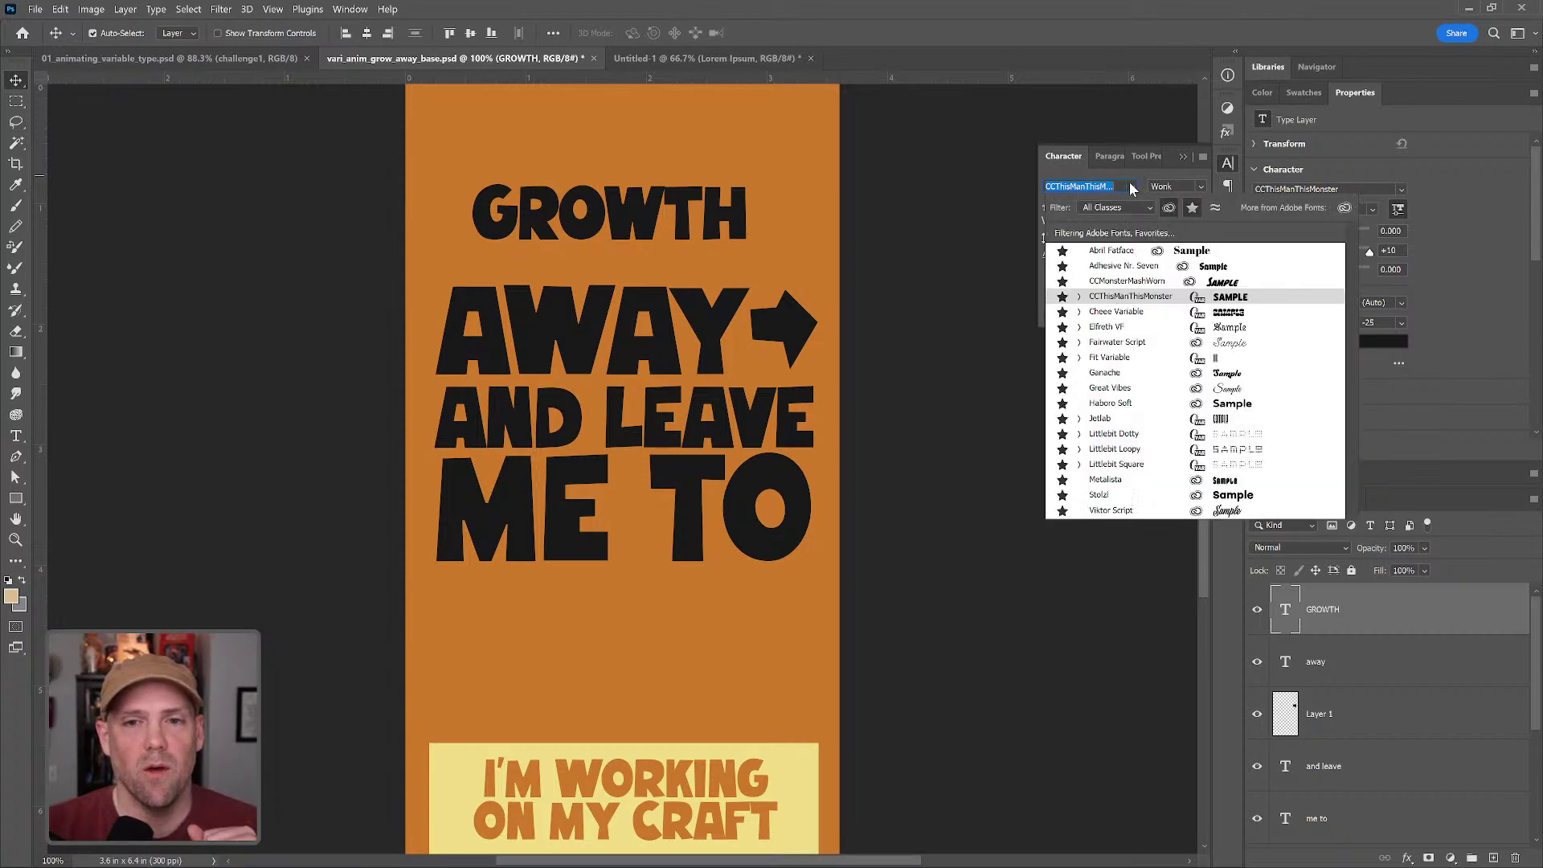
left_click(1169, 207)
left_click(1192, 209)
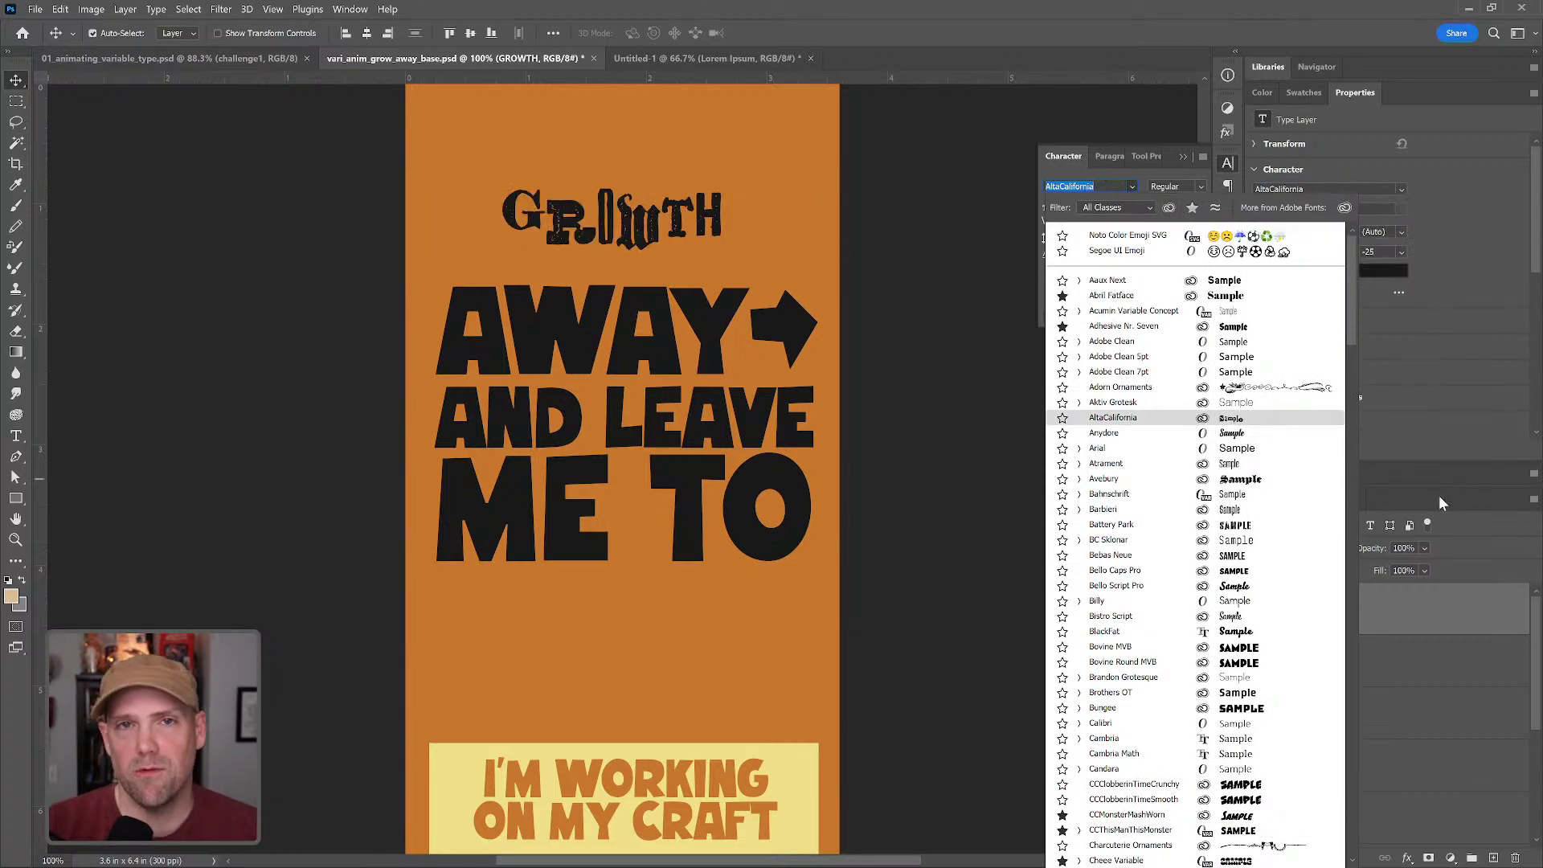
left_click(1168, 209)
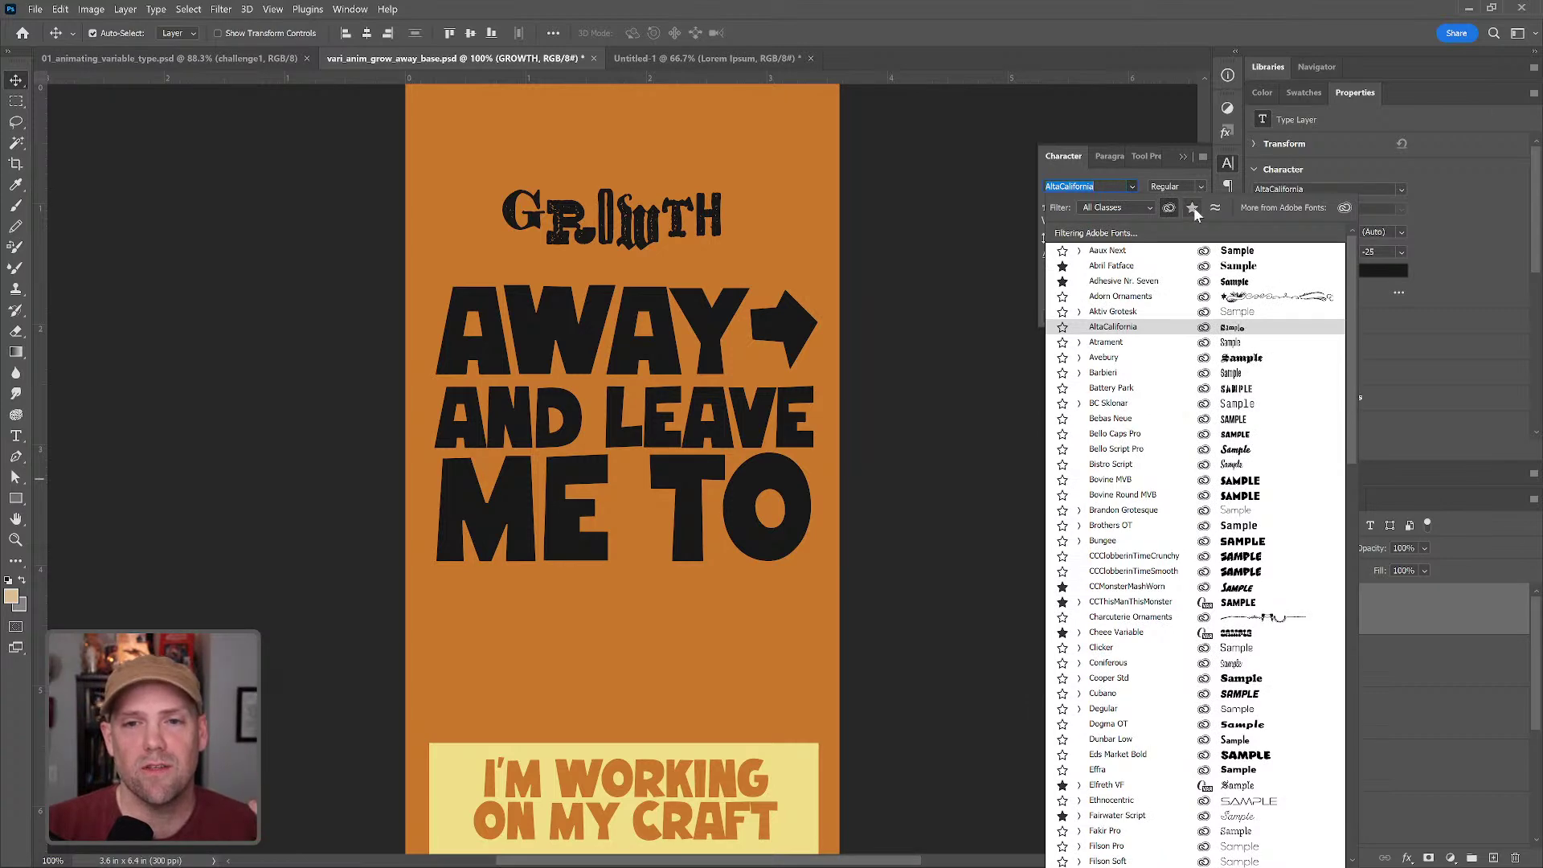
left_click(1193, 208)
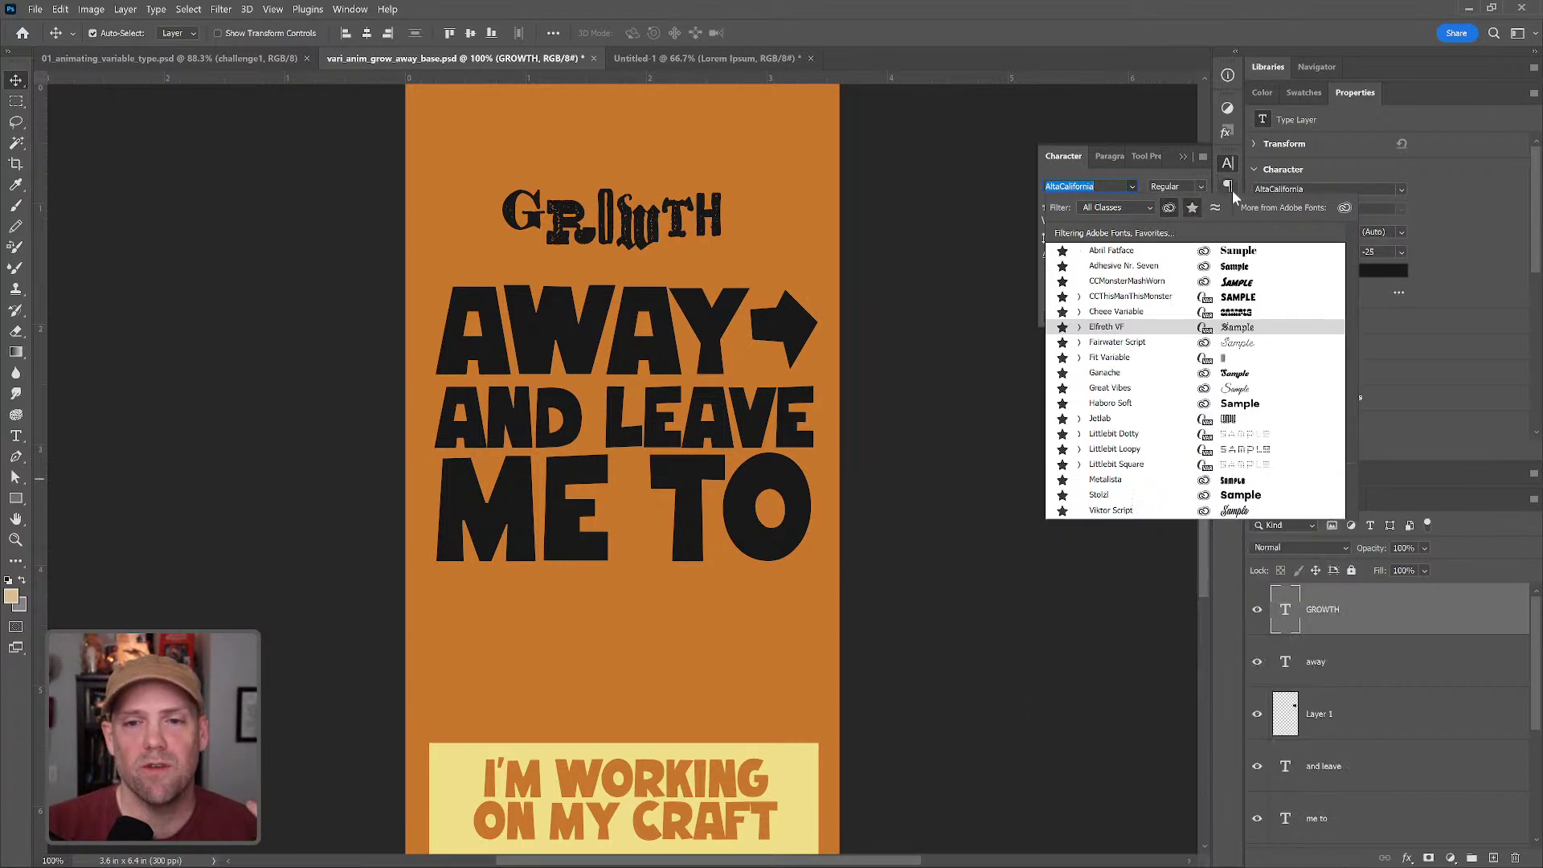
type("m")
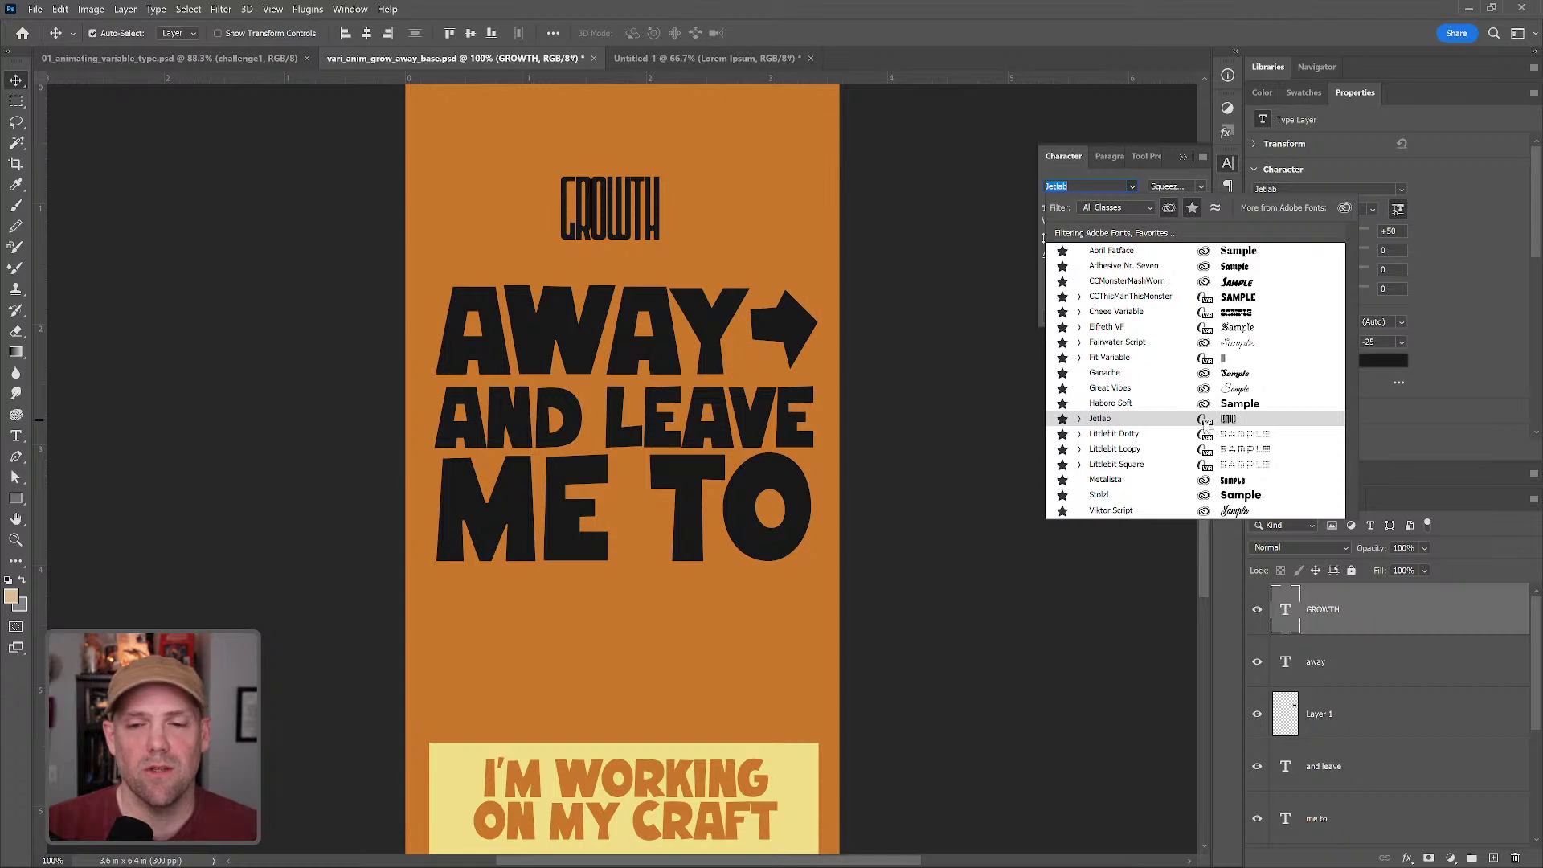
left_click(1202, 422)
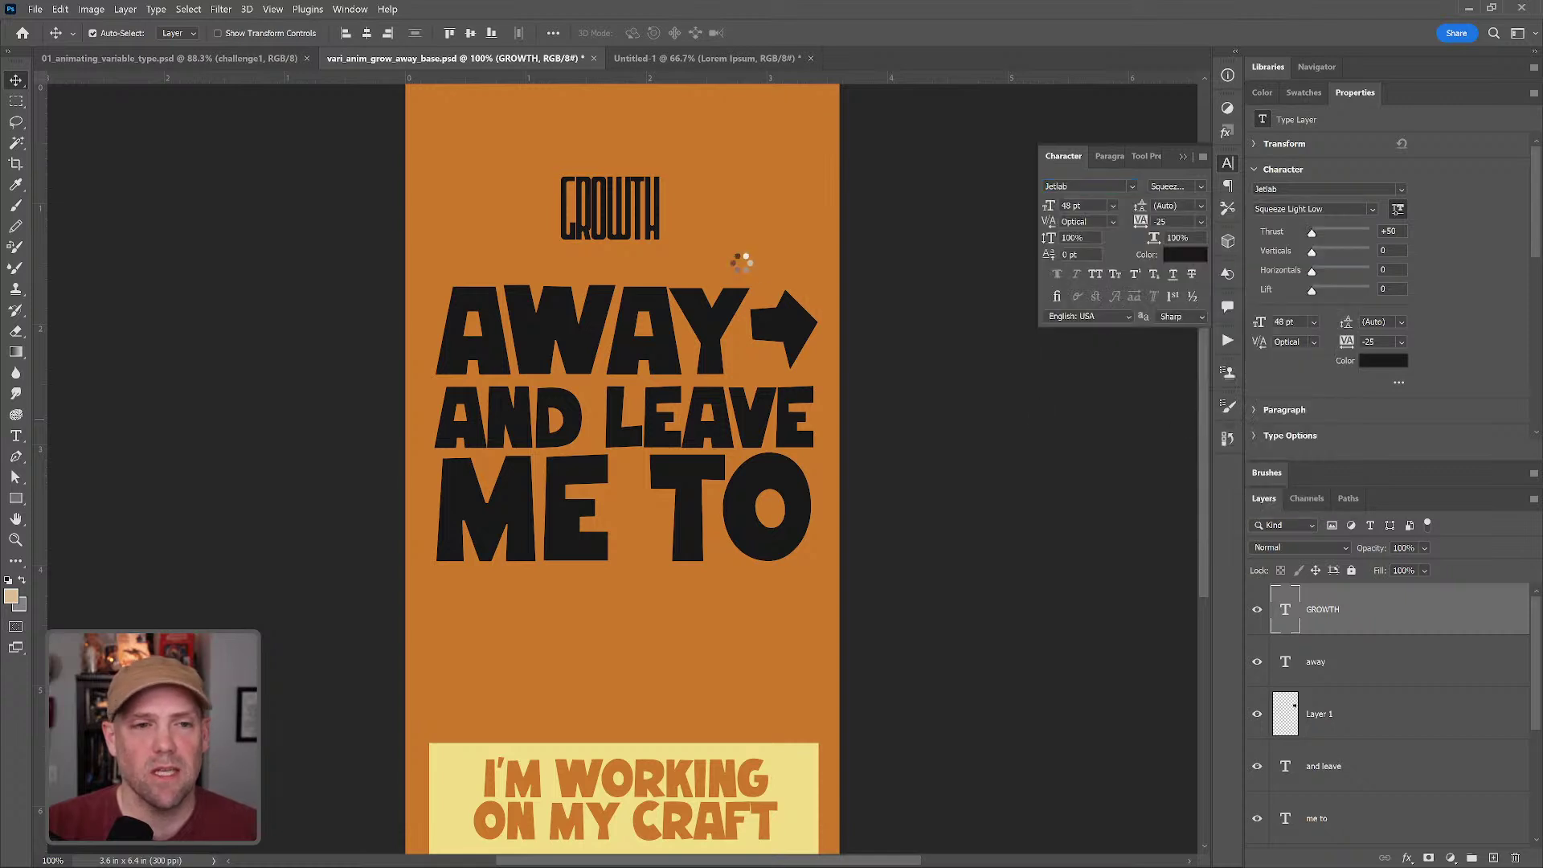
- Set the GROWTH text's tracking to 25 and its color to pale yellow f3df80
left_click(1201, 222)
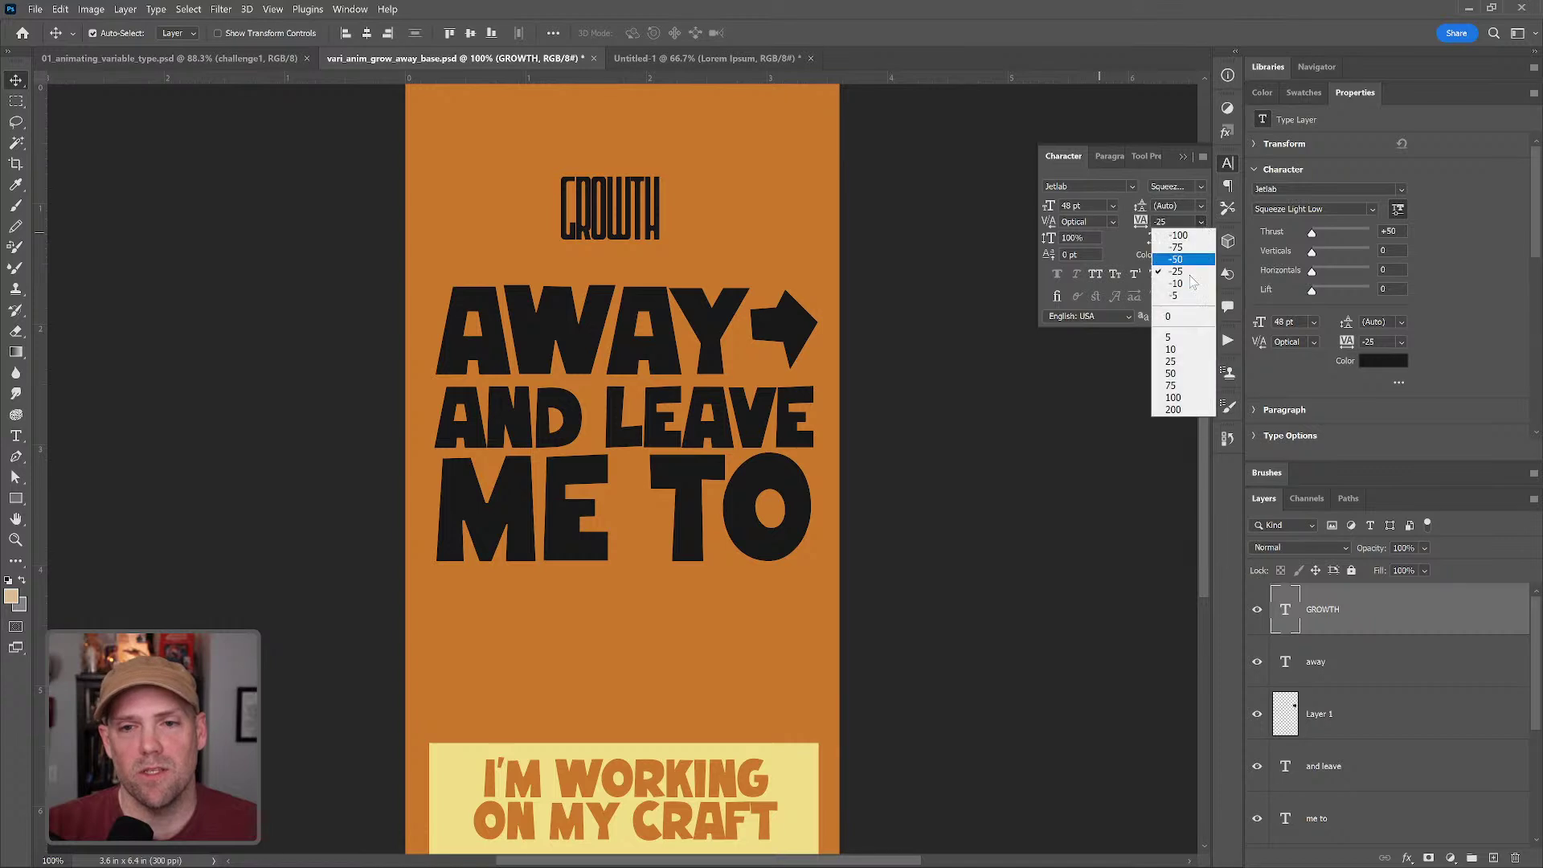
left_click(1172, 361)
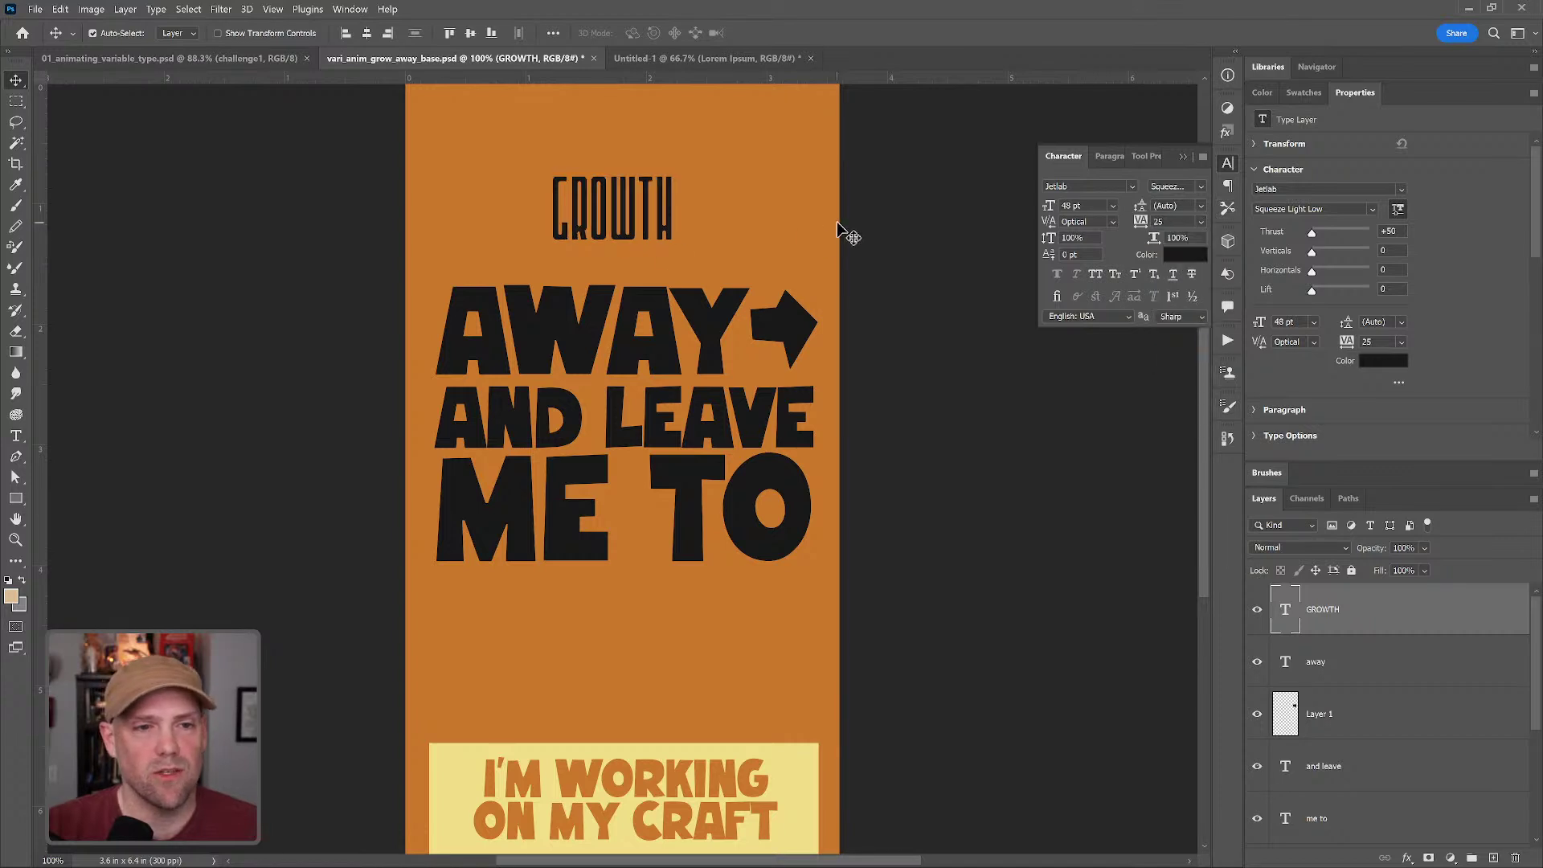
left_click(1192, 257)
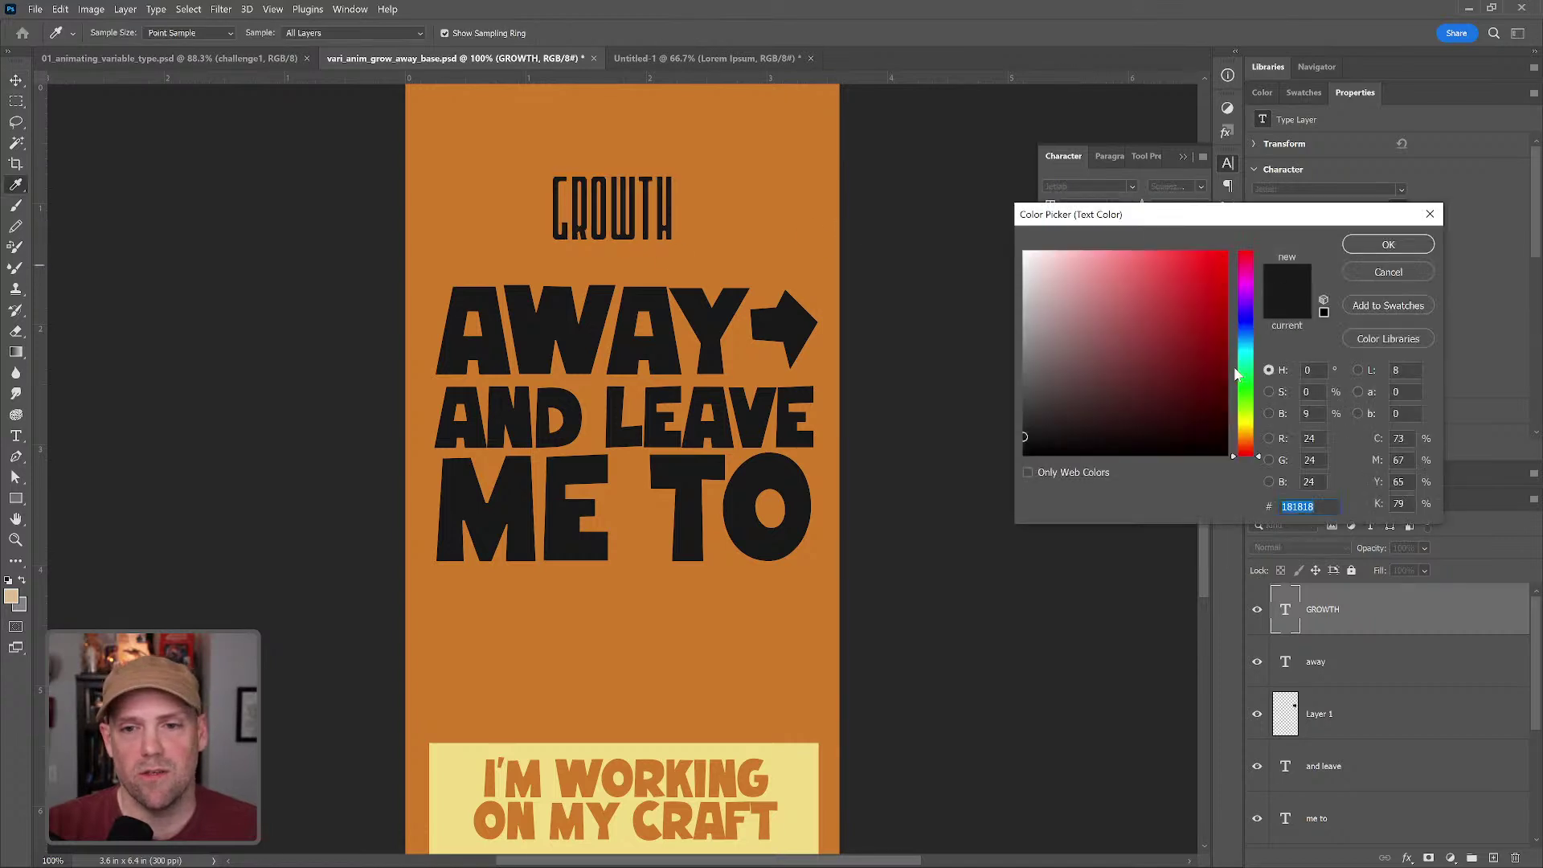
left_click(1247, 426)
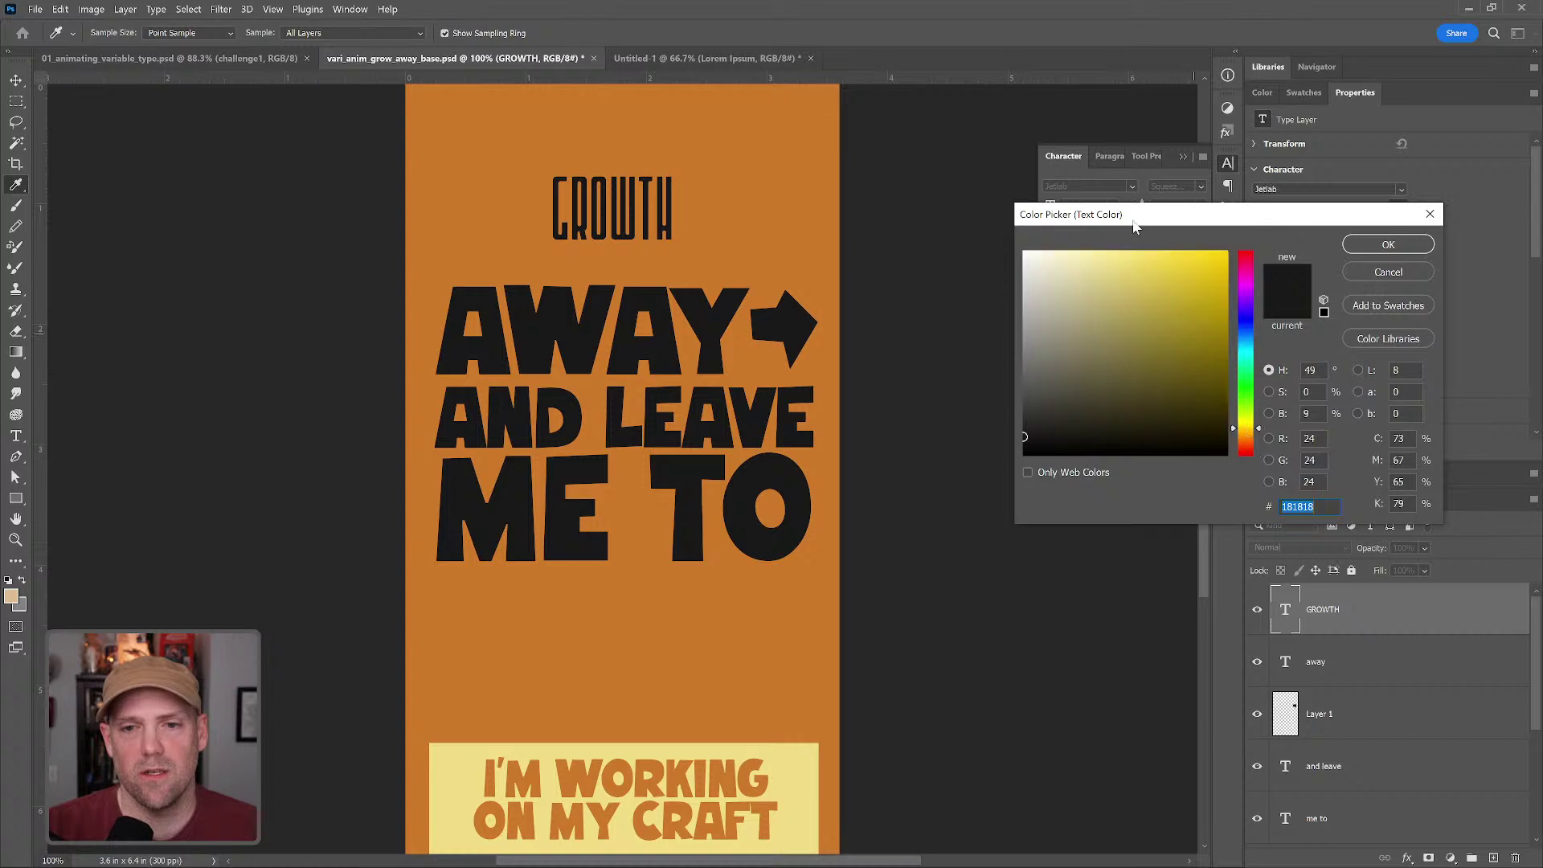
left_click(1120, 260)
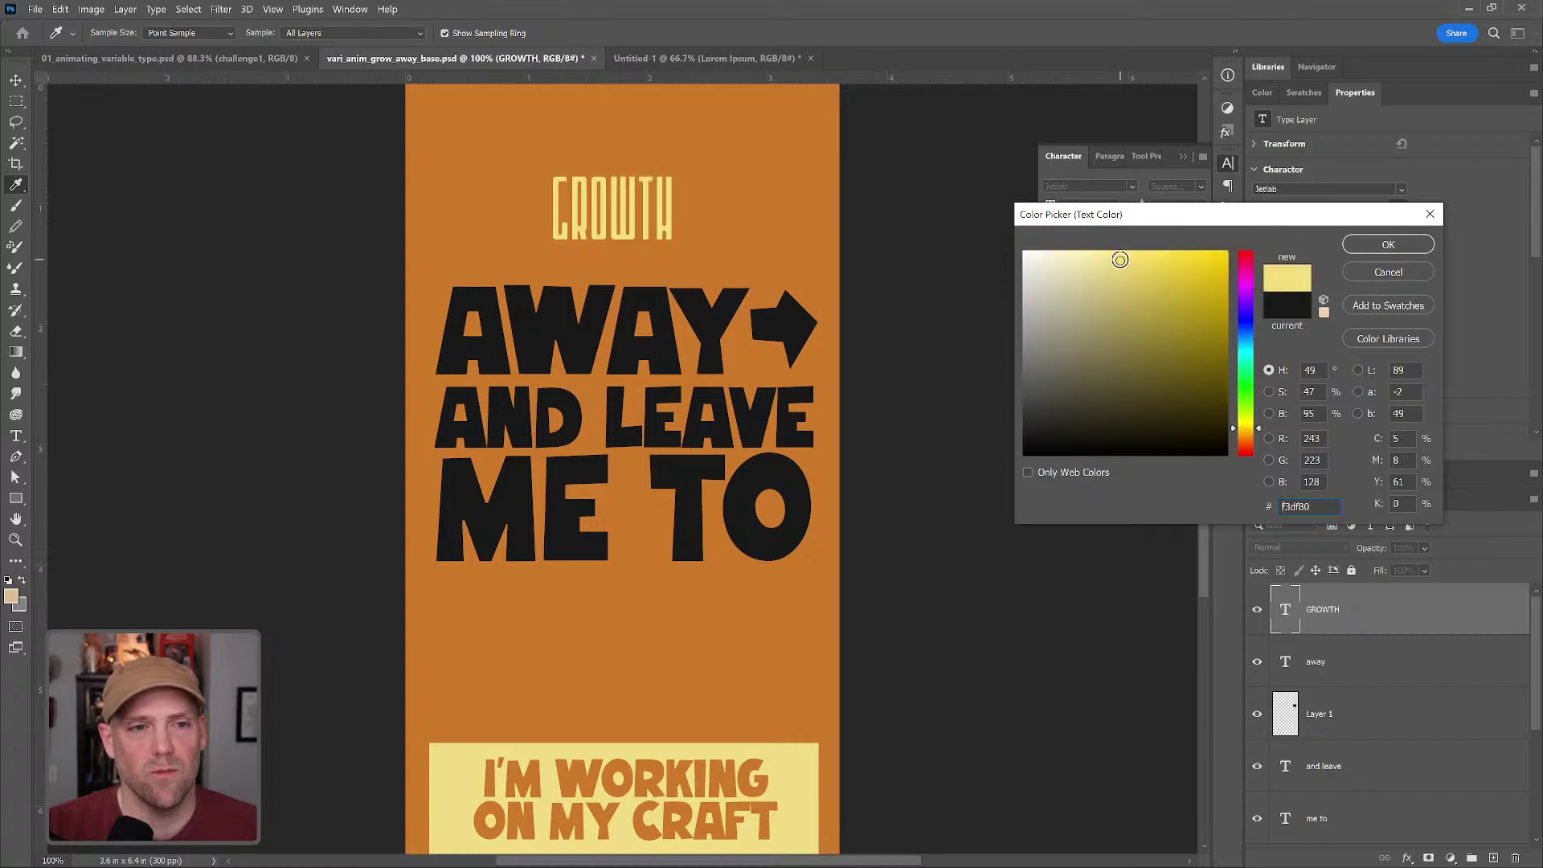
left_click(1389, 245)
key("v")
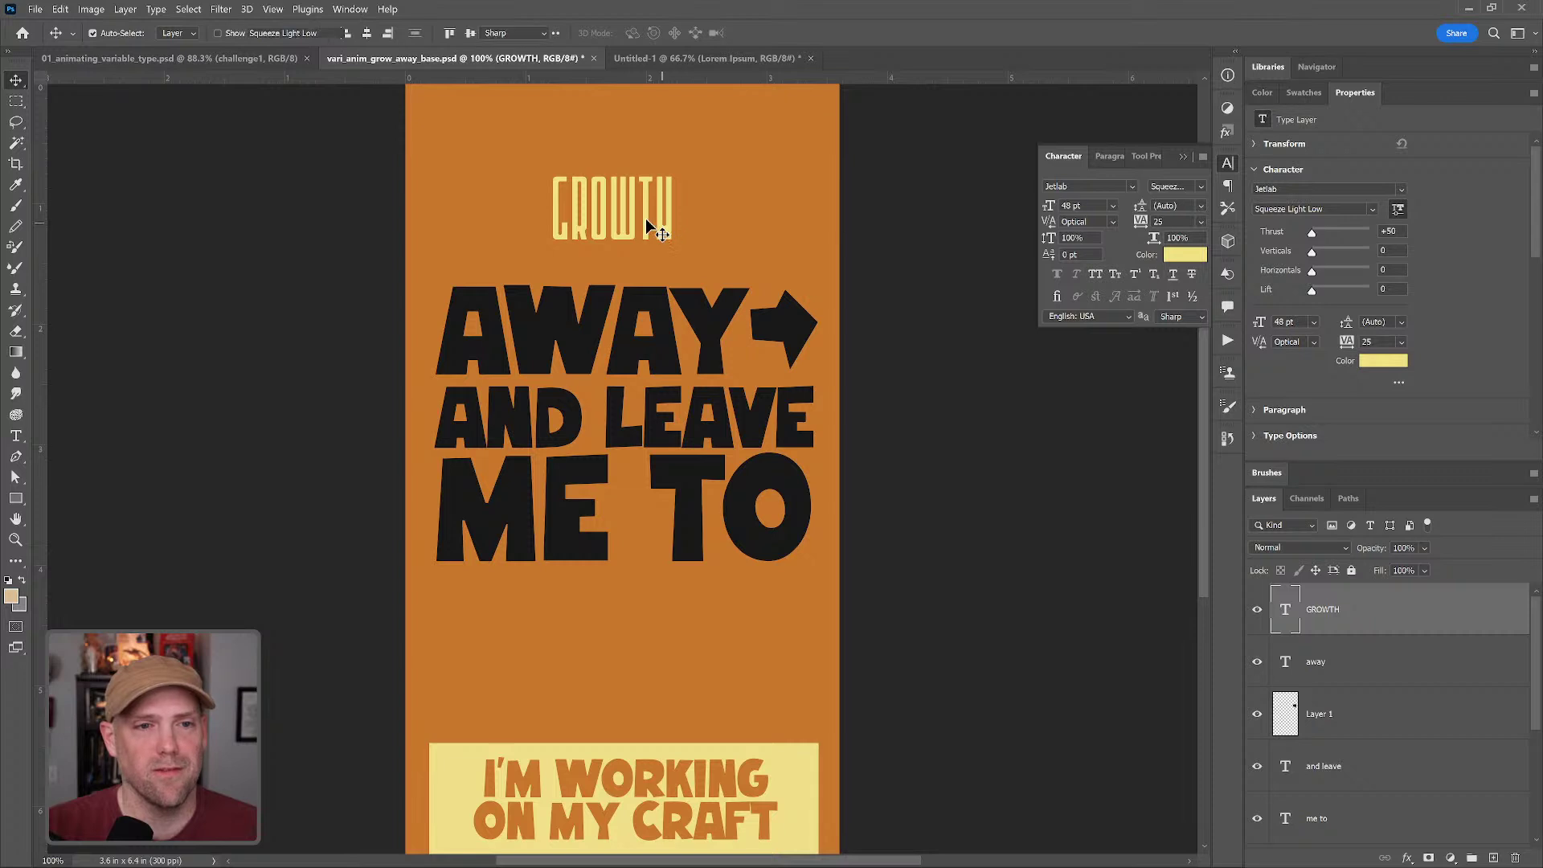
- Shorten the word "GROWTH" to "GROW" by deleting its last two letters
double_click(649, 224)
left_click_drag(638, 221, 721, 229)
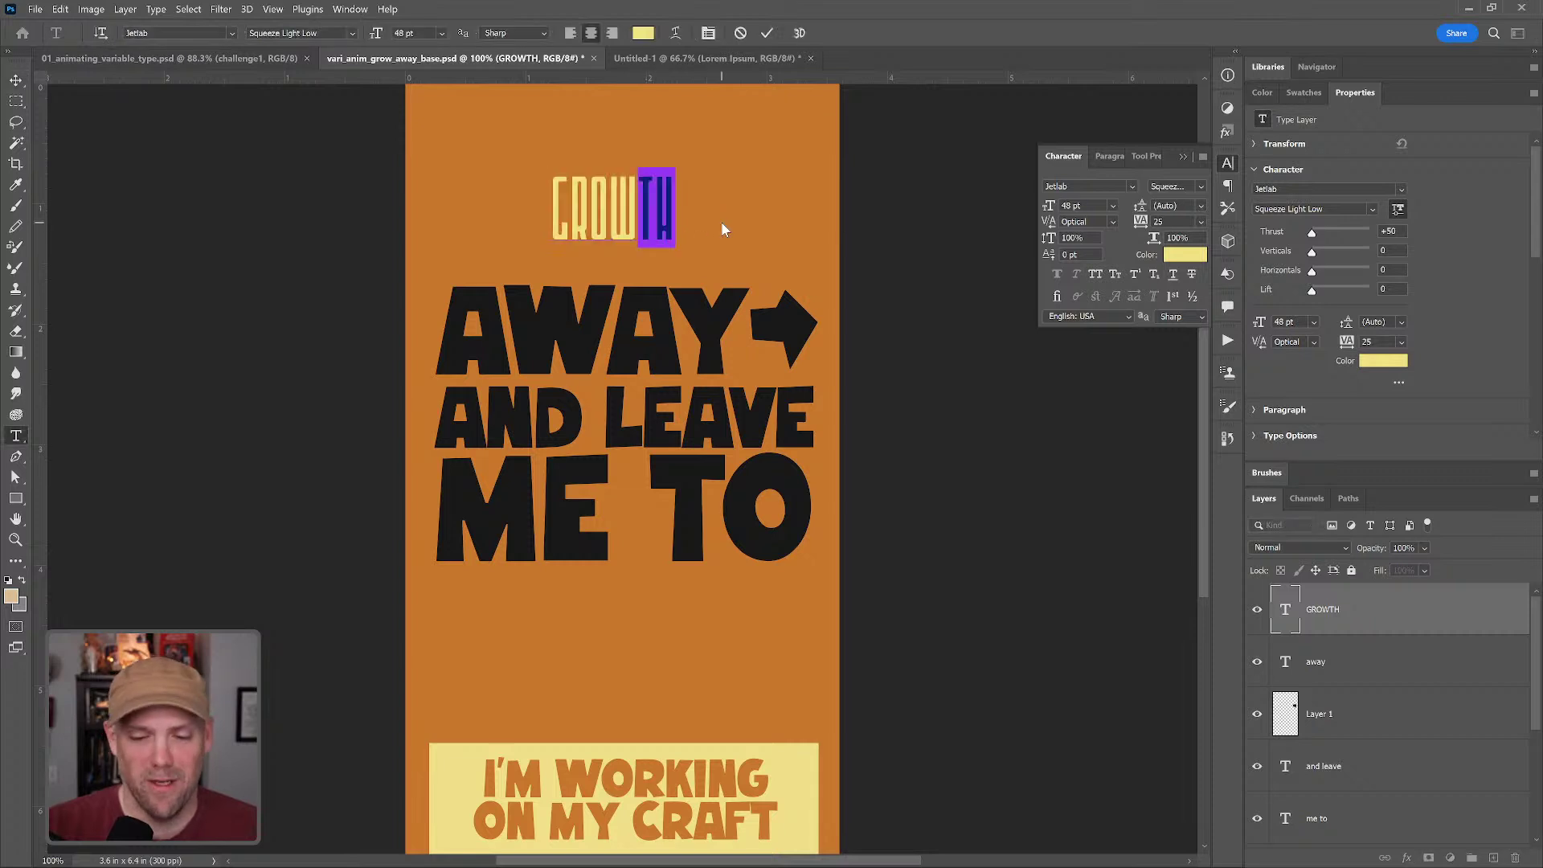
key("BackSpace")
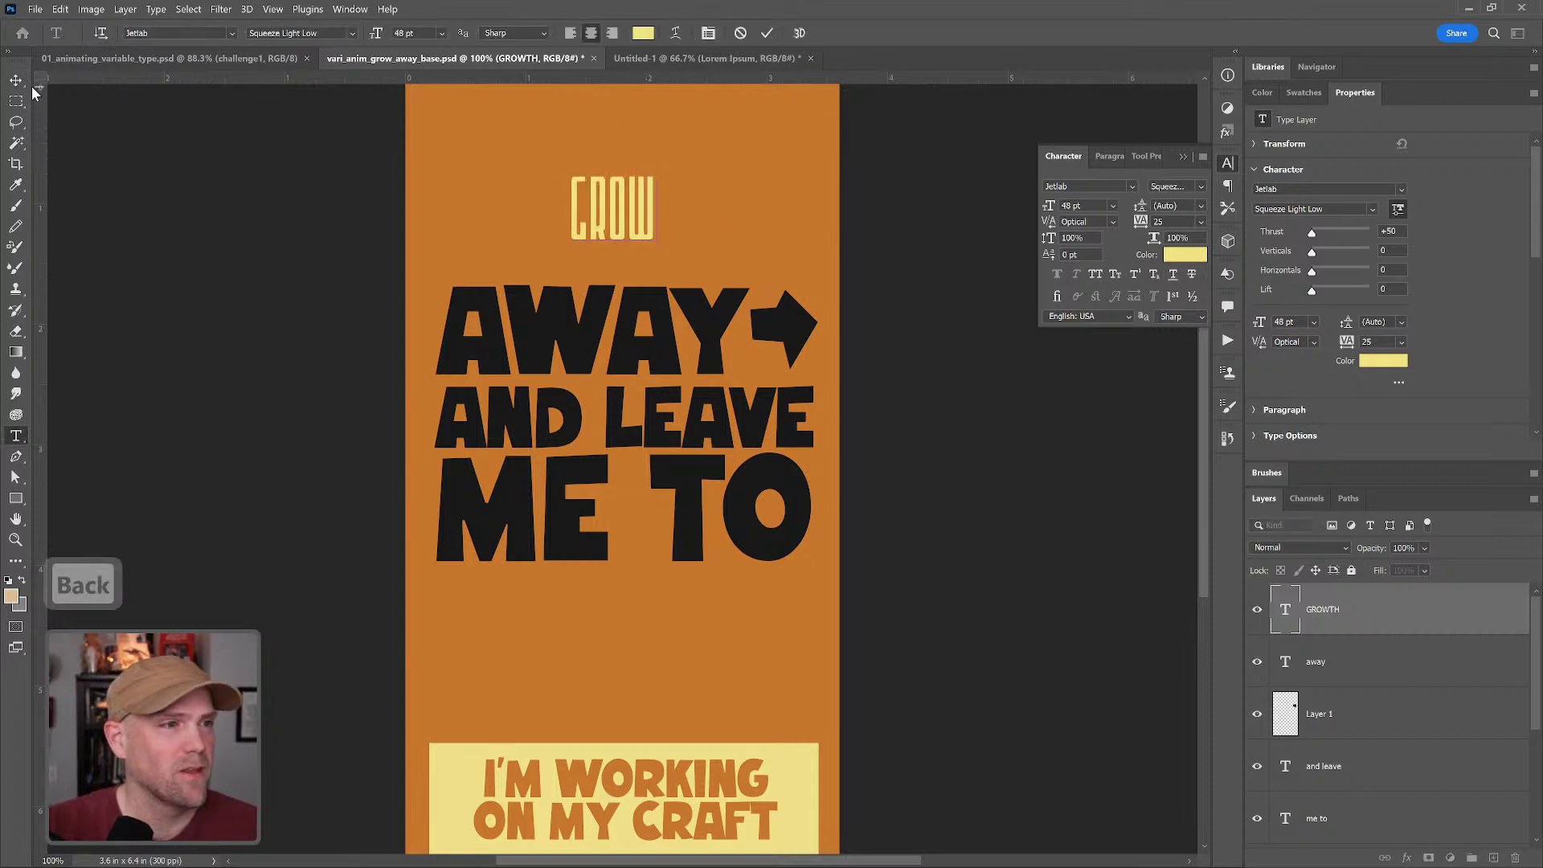
left_click(17, 81)
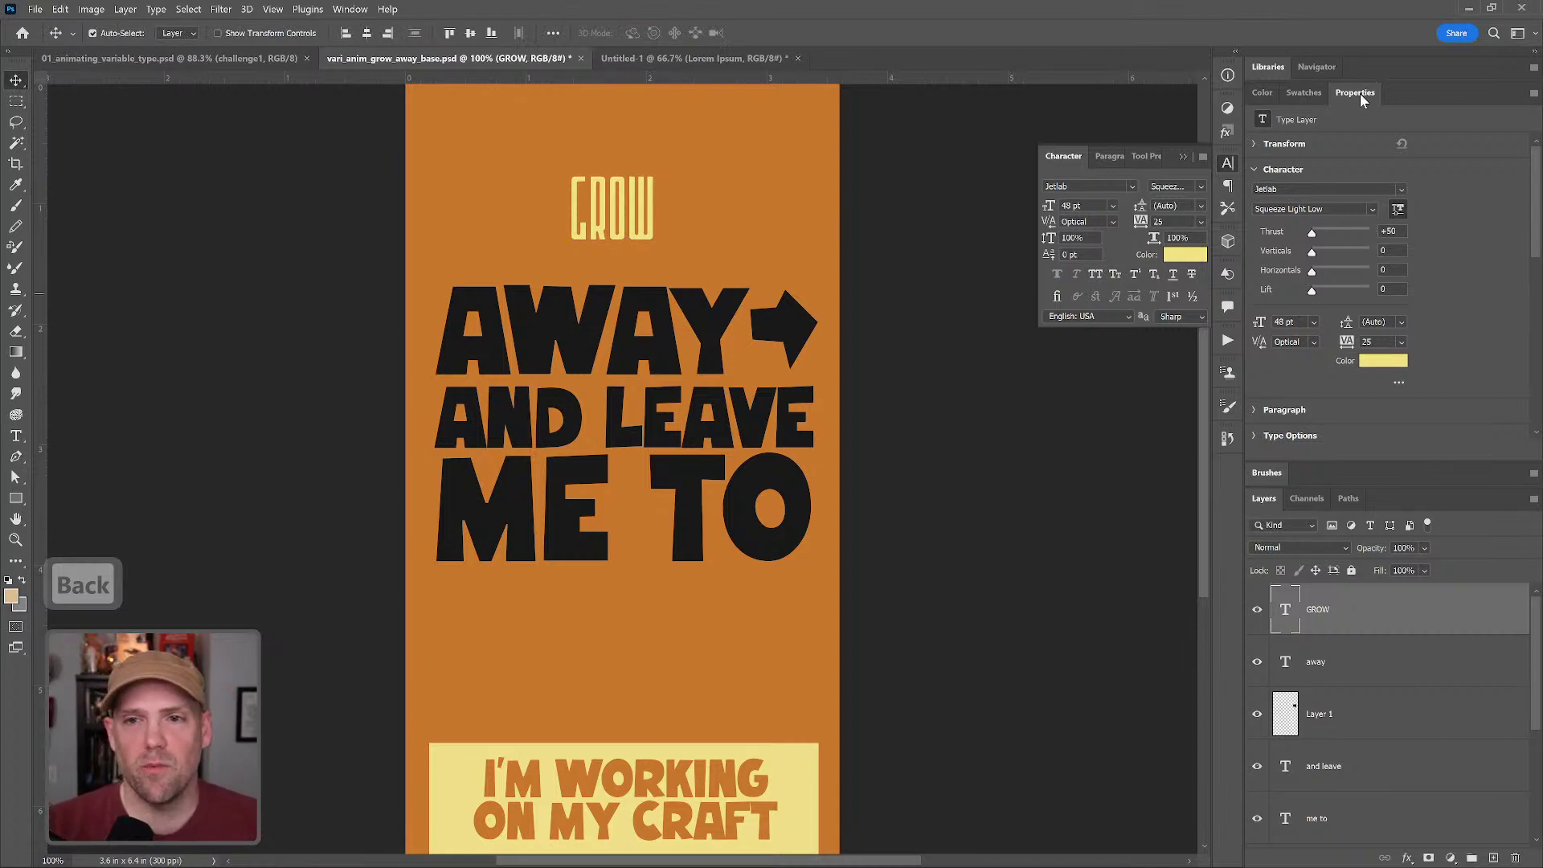
- Set the GROW text's variable font axes Verticals, Horizontals and Lift to +100 each
left_click(350, 9)
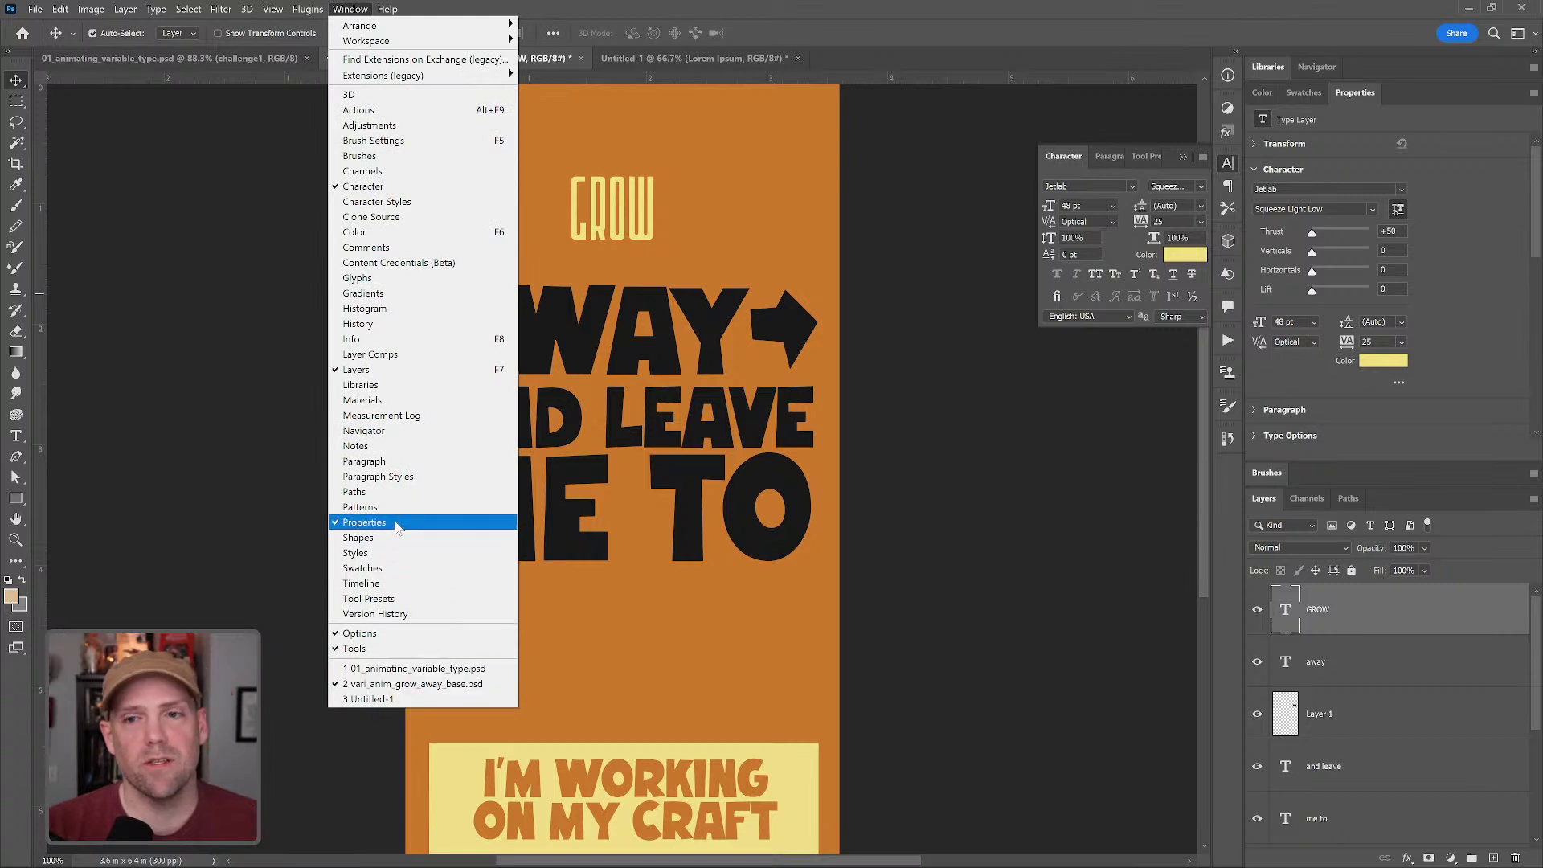
left_click(1478, 311)
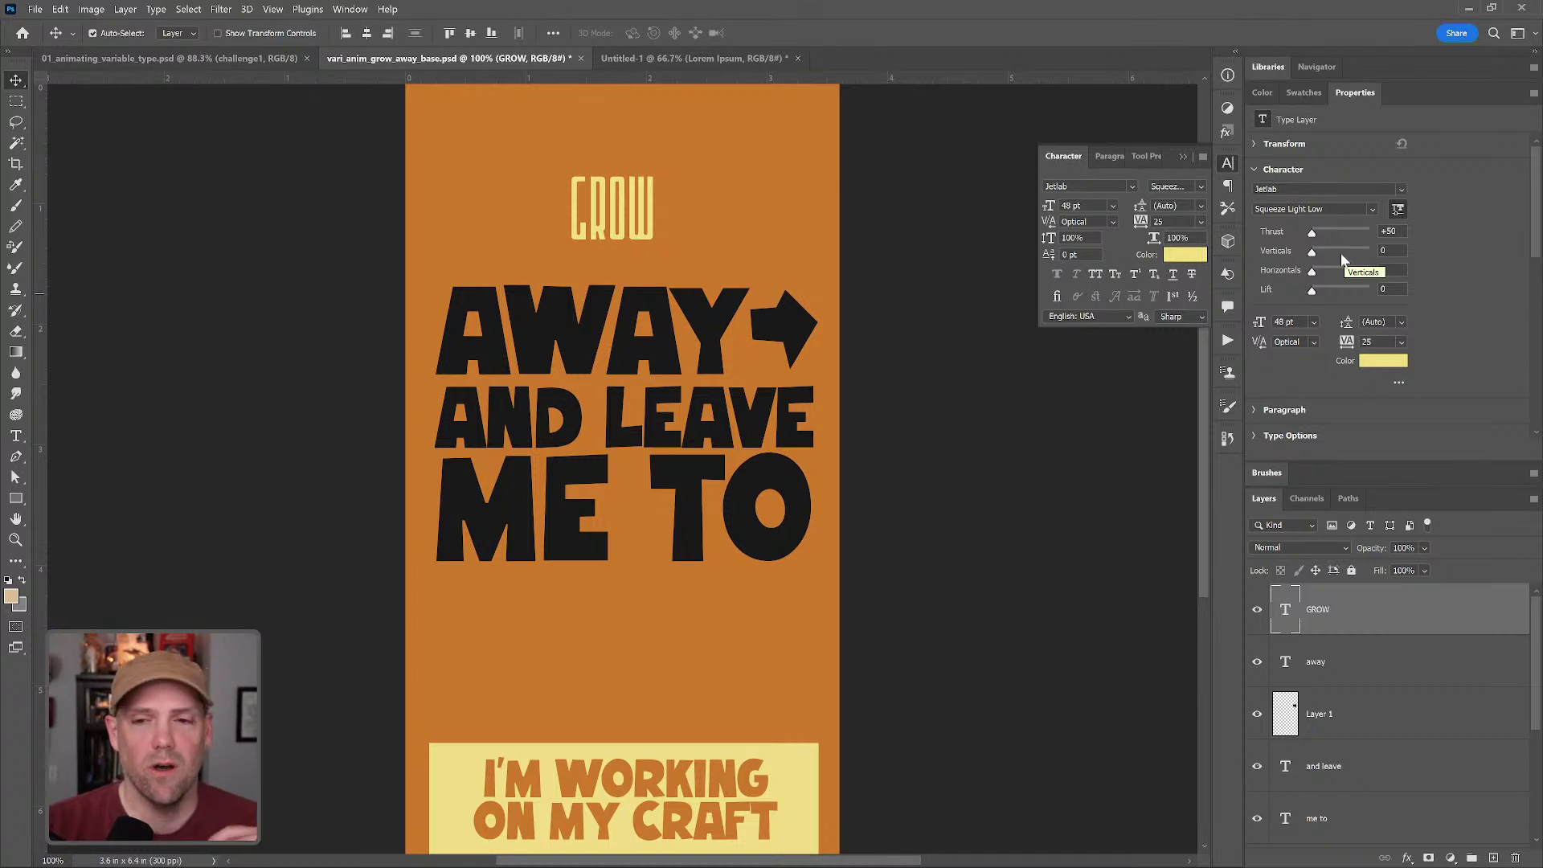
left_click_drag(1317, 258, 1335, 258)
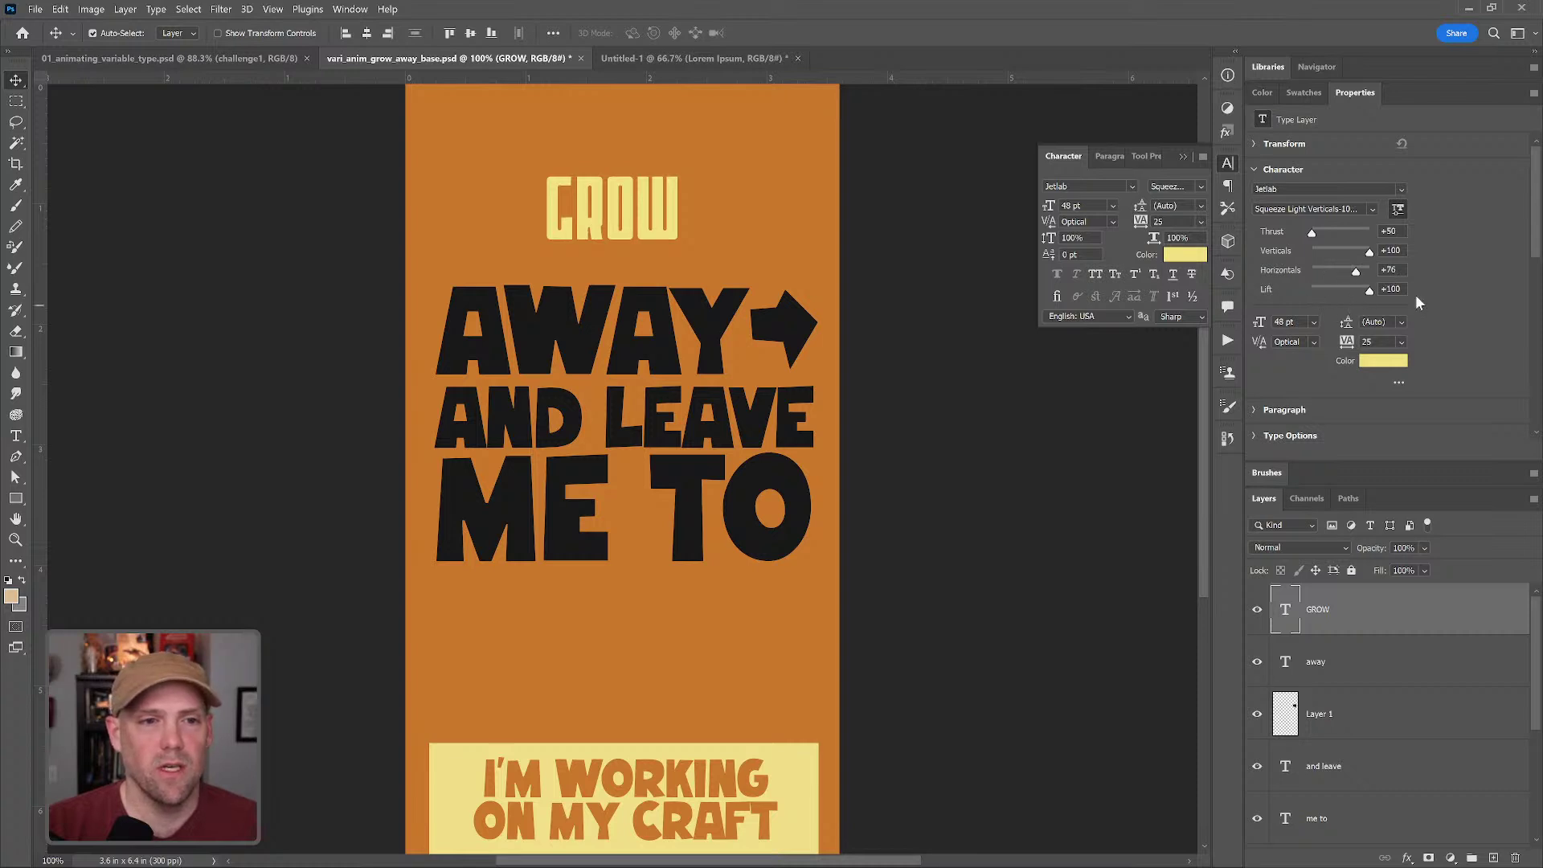
left_click_drag(1356, 272, 1403, 255)
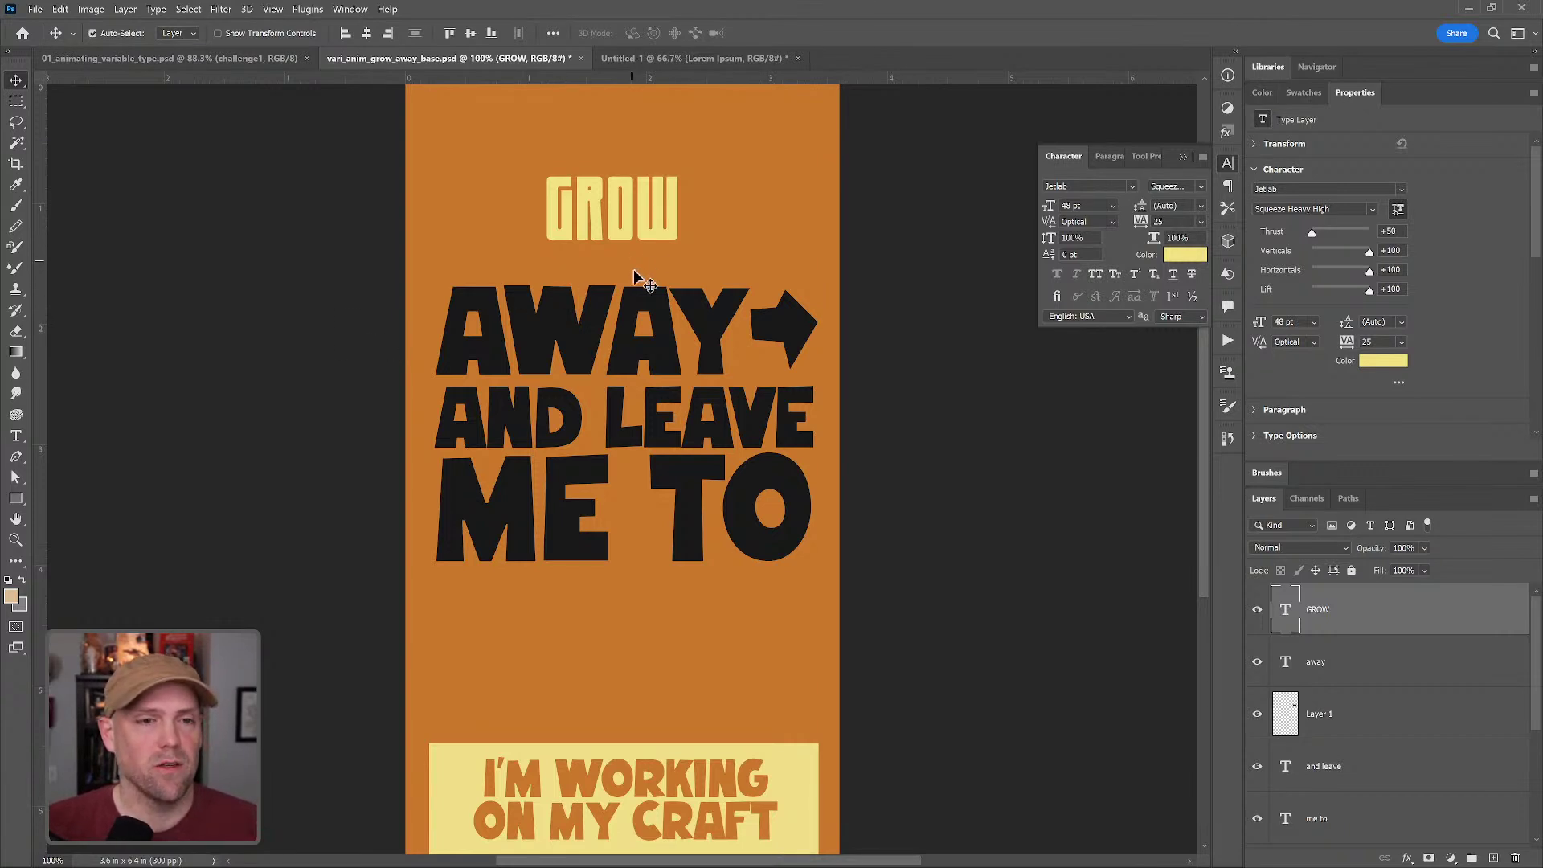
- Scale the GROW text up to about 130 pt, filling the space above "AWAY" with their left edges lined up
left_click_drag(640, 271, 720, 317)
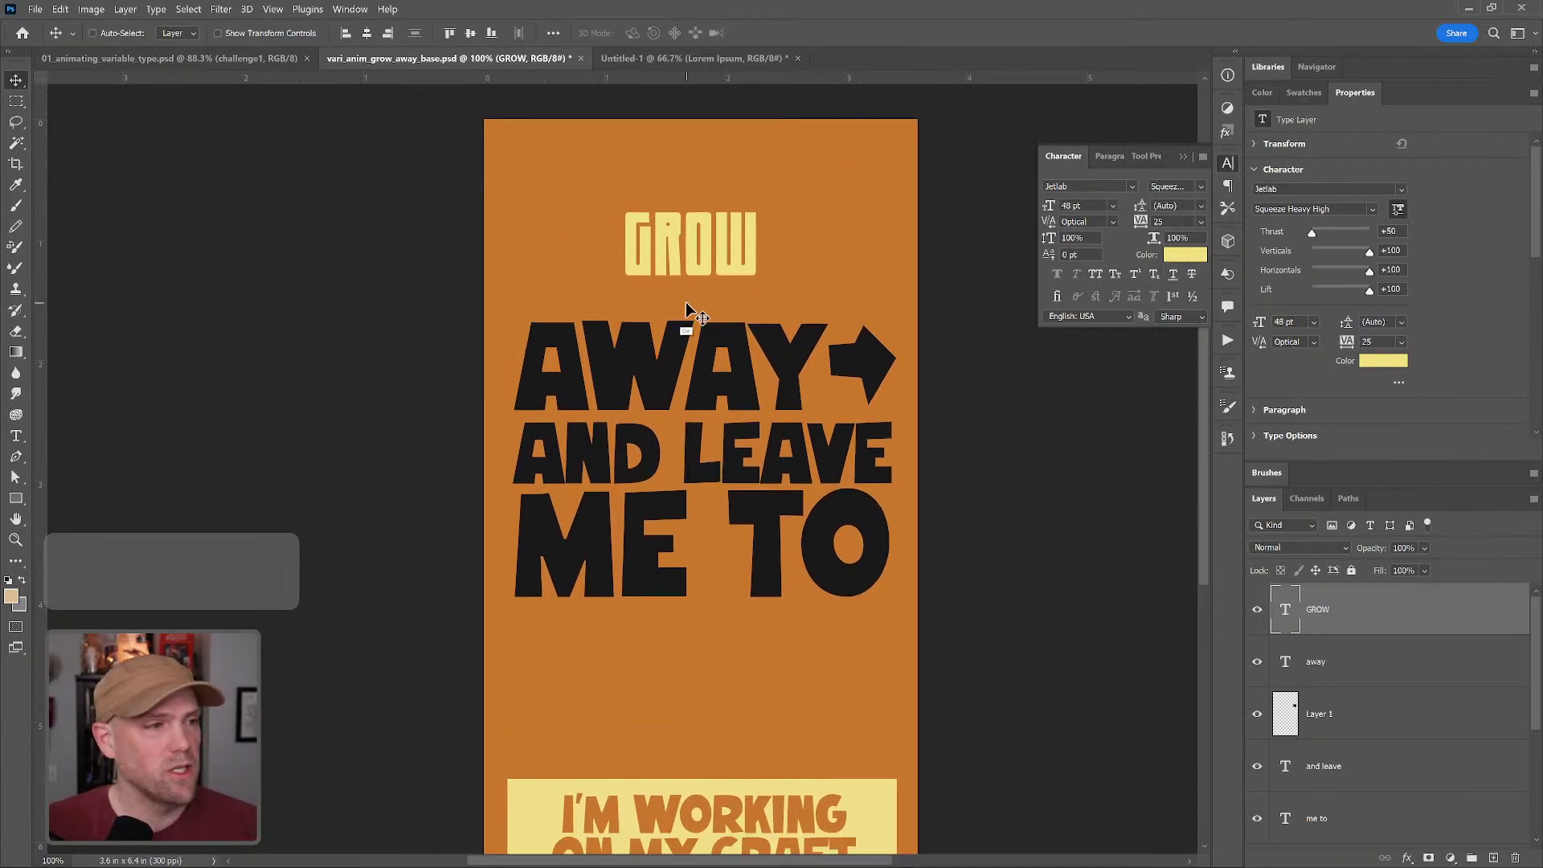
key("ctrl+t")
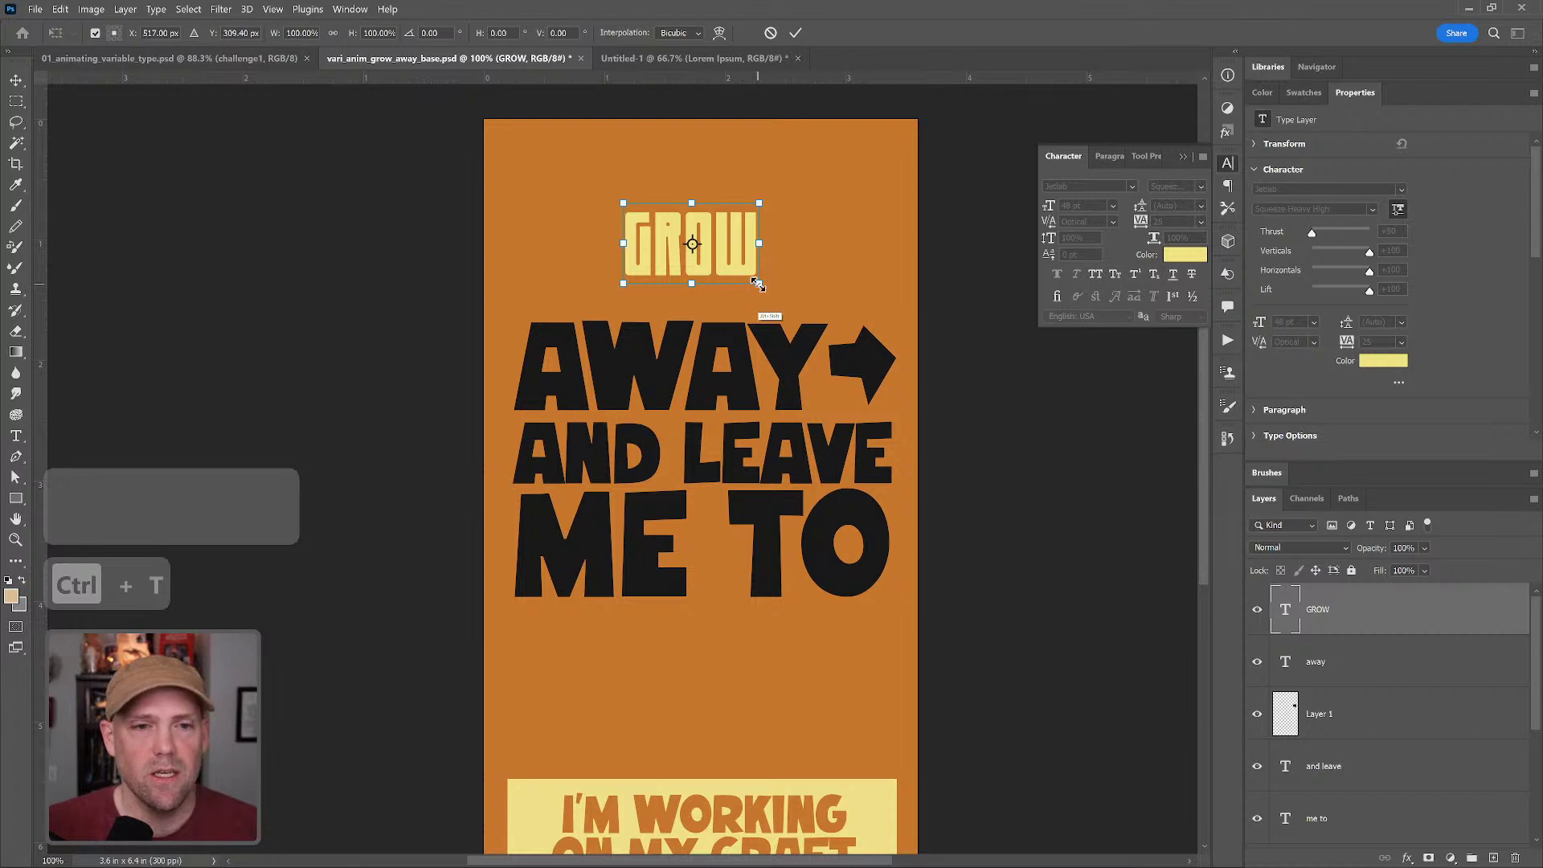
left_click_drag(759, 285, 874, 316)
mouse_move(858, 146)
left_mouse_down()
mouse_move(884, 128)
mouse_move(873, 137)
left_mouse_up()
left_click_drag(784, 291, 788, 271)
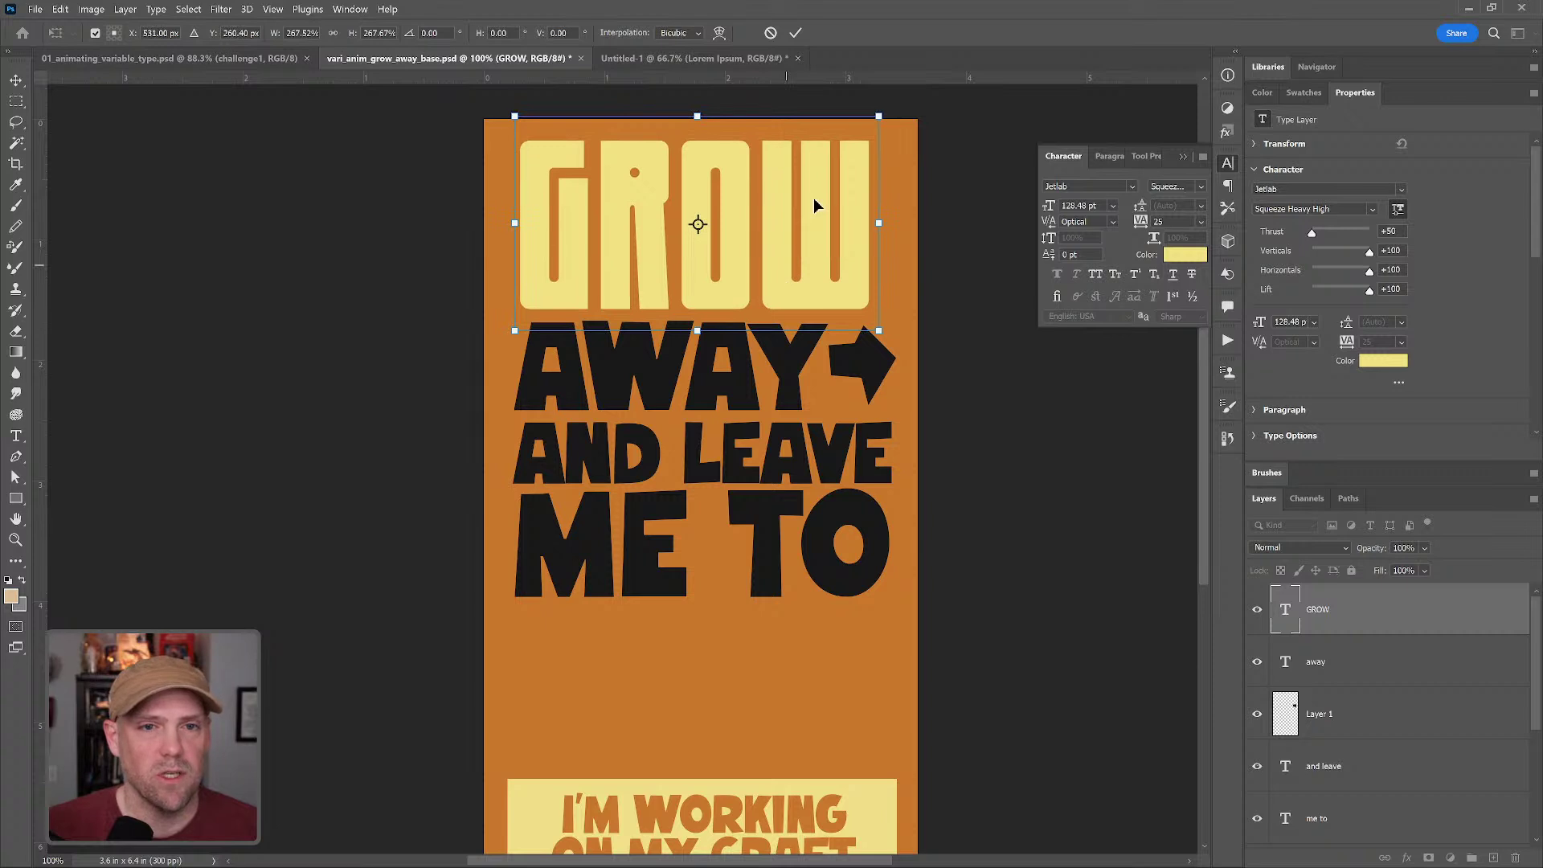
left_click_drag(879, 116, 880, 117)
left_click_drag(792, 283, 780, 278)
key("Return")
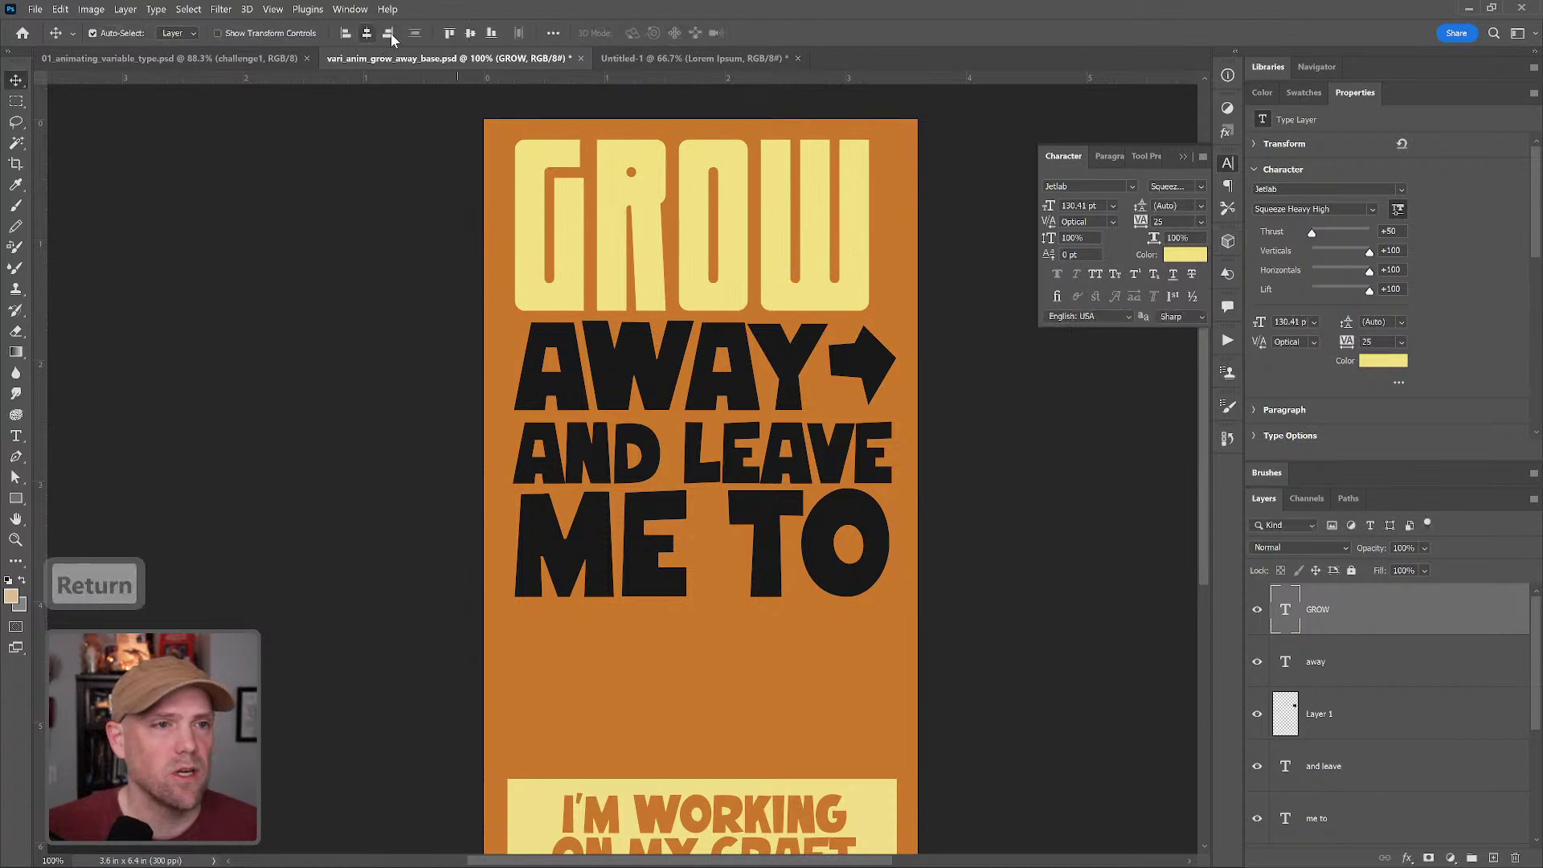
- Center the GROW text horizontally on the canvas
left_click(553, 33)
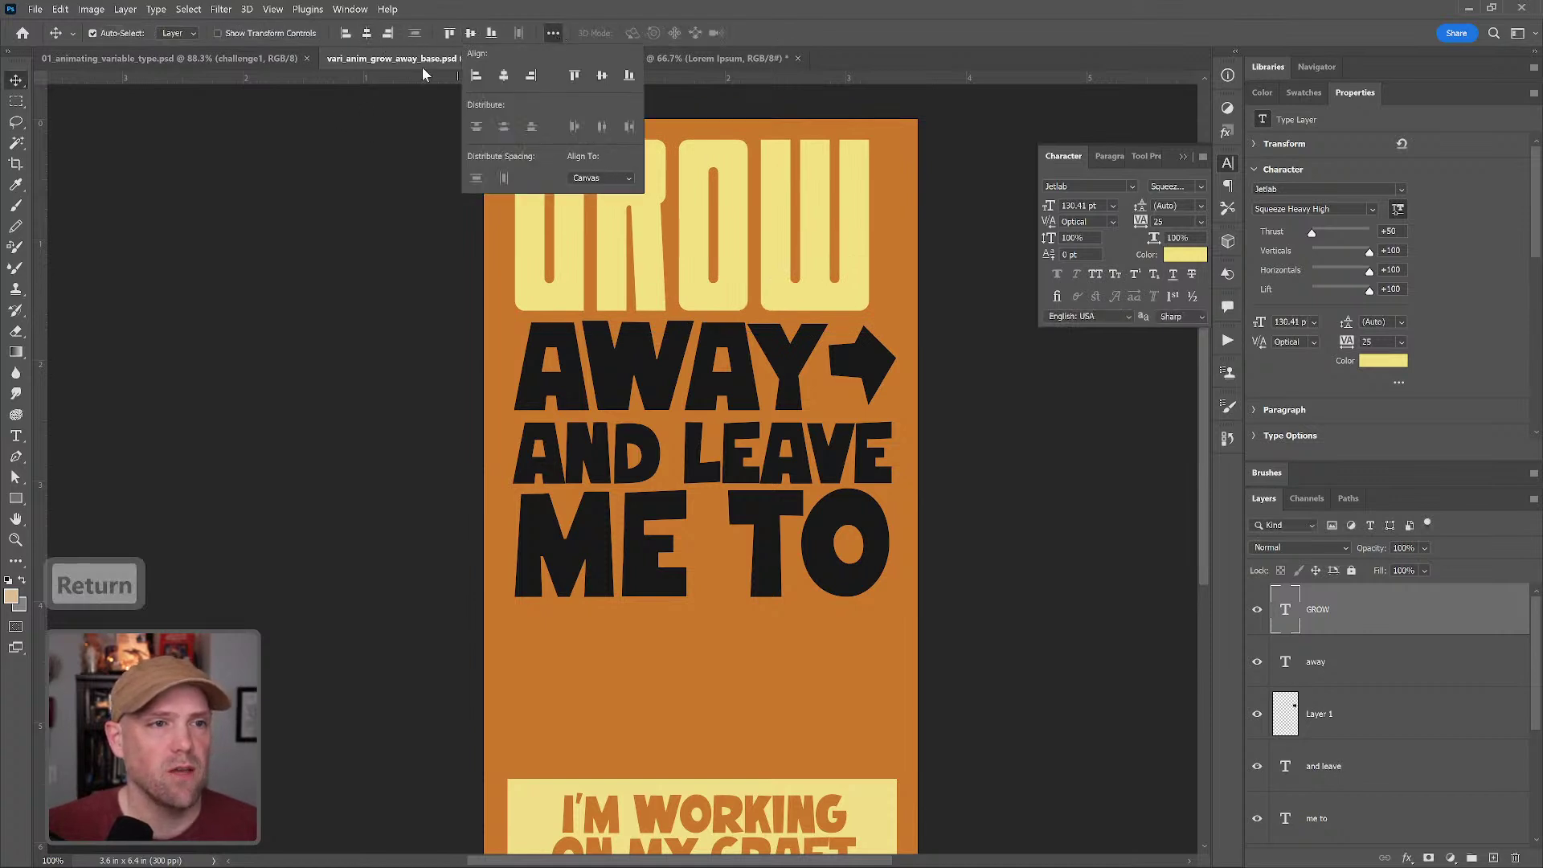
left_click(367, 35)
left_click(369, 37)
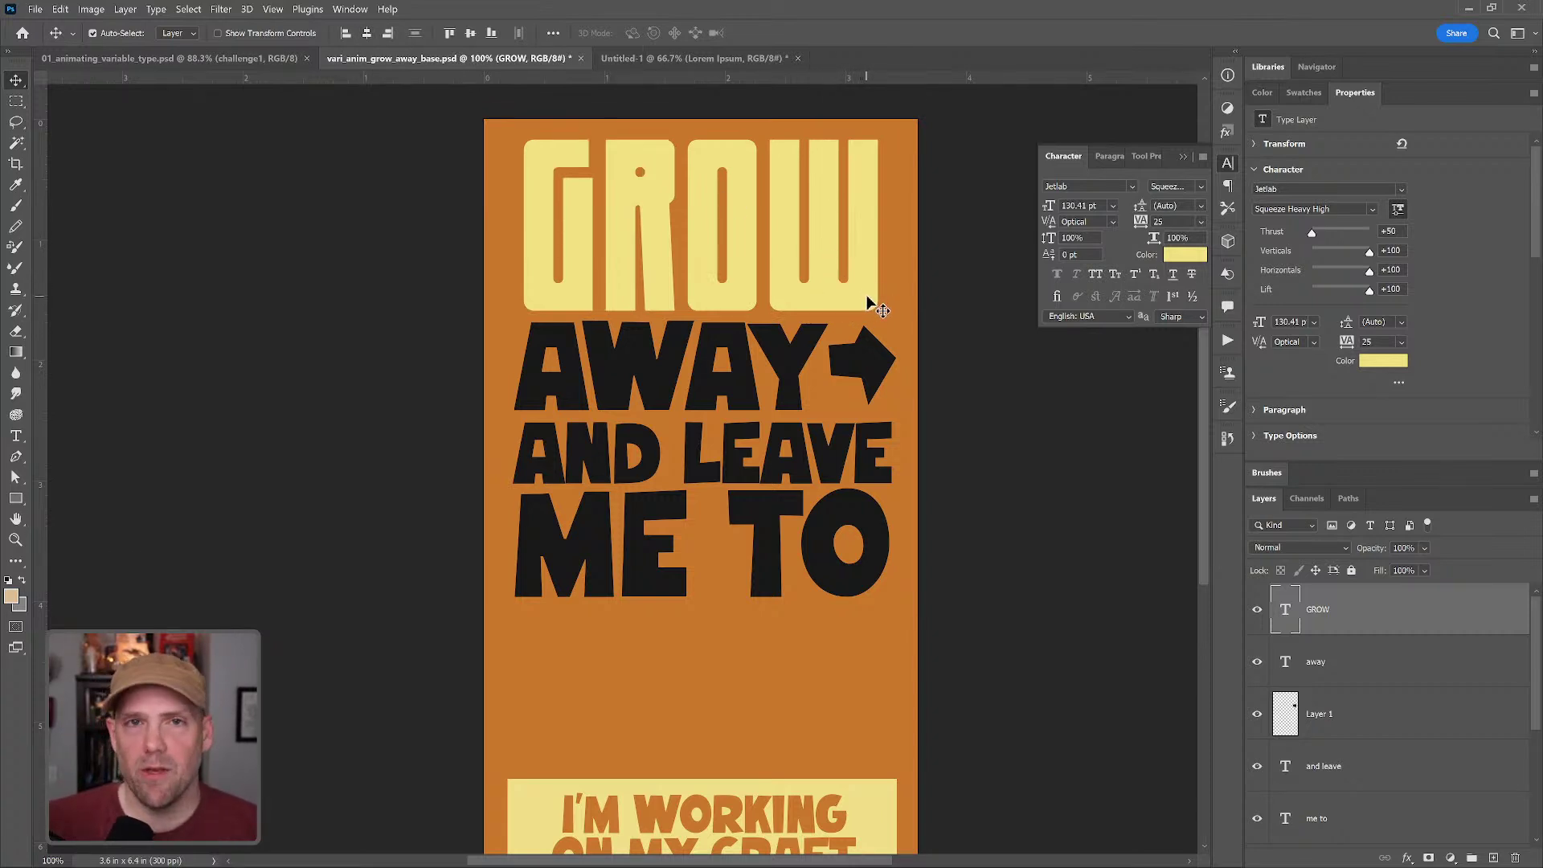
- Duplicate the GROW text below "ME TO" and scale the copy down to about 124.6 pt
key("v")
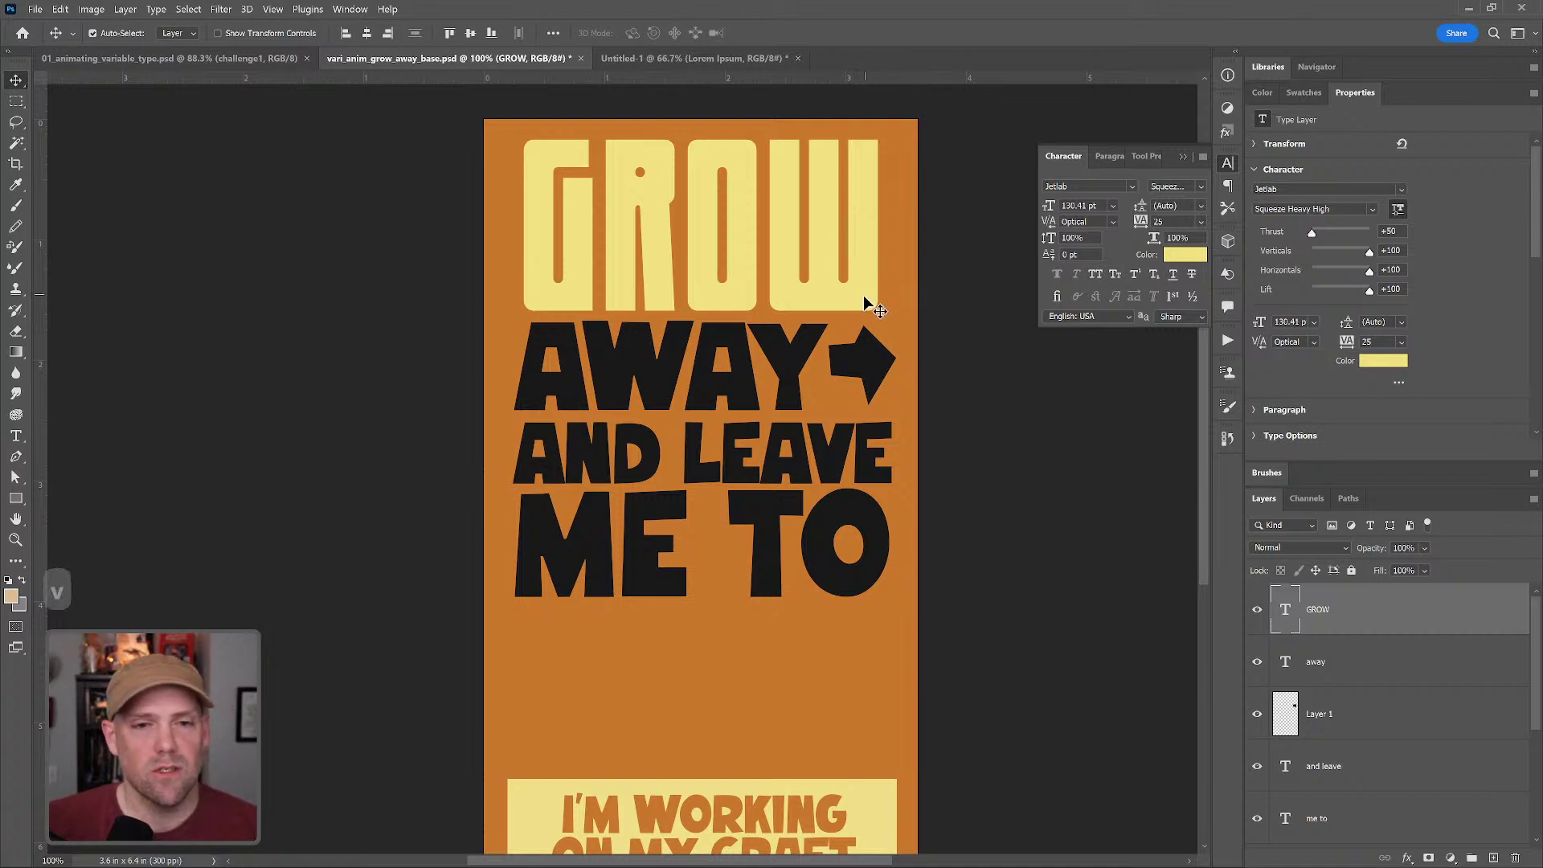
left_click_drag(785, 293, 790, 751)
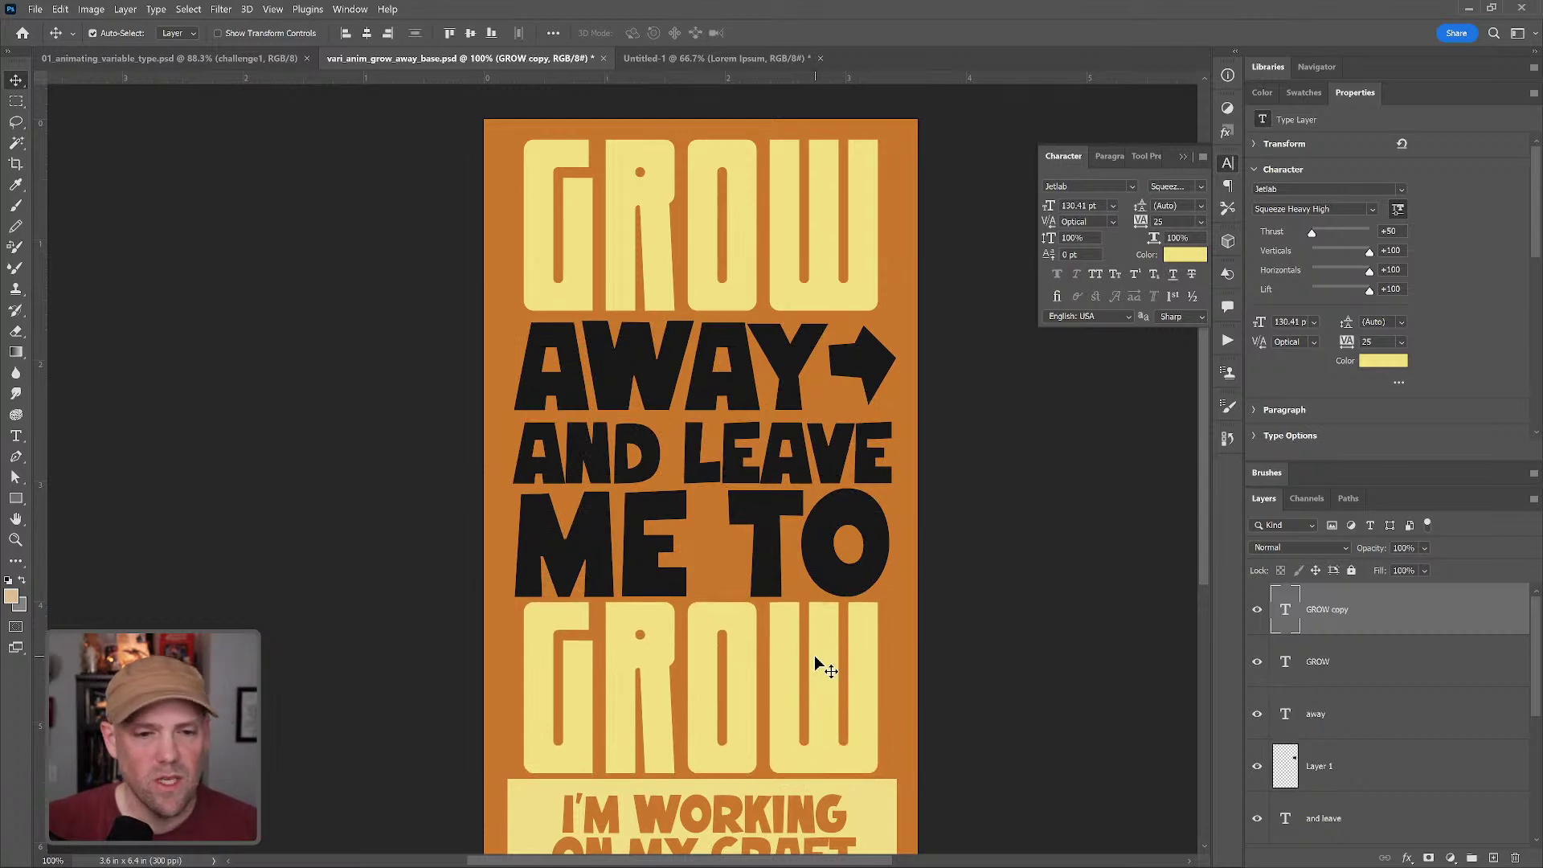
key("ctrl+t")
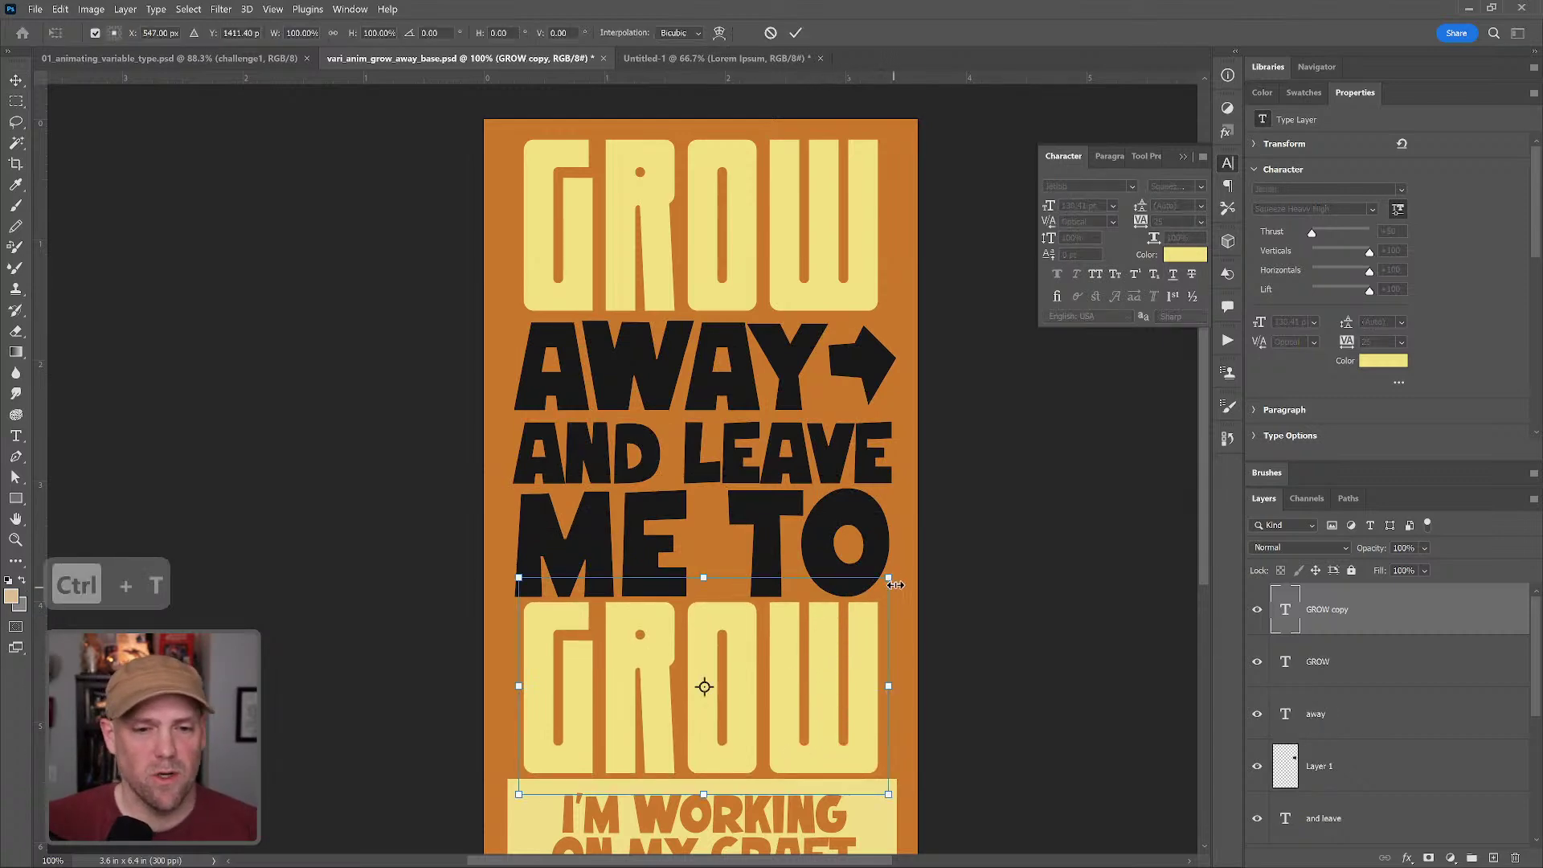
left_click_drag(893, 573, 882, 582)
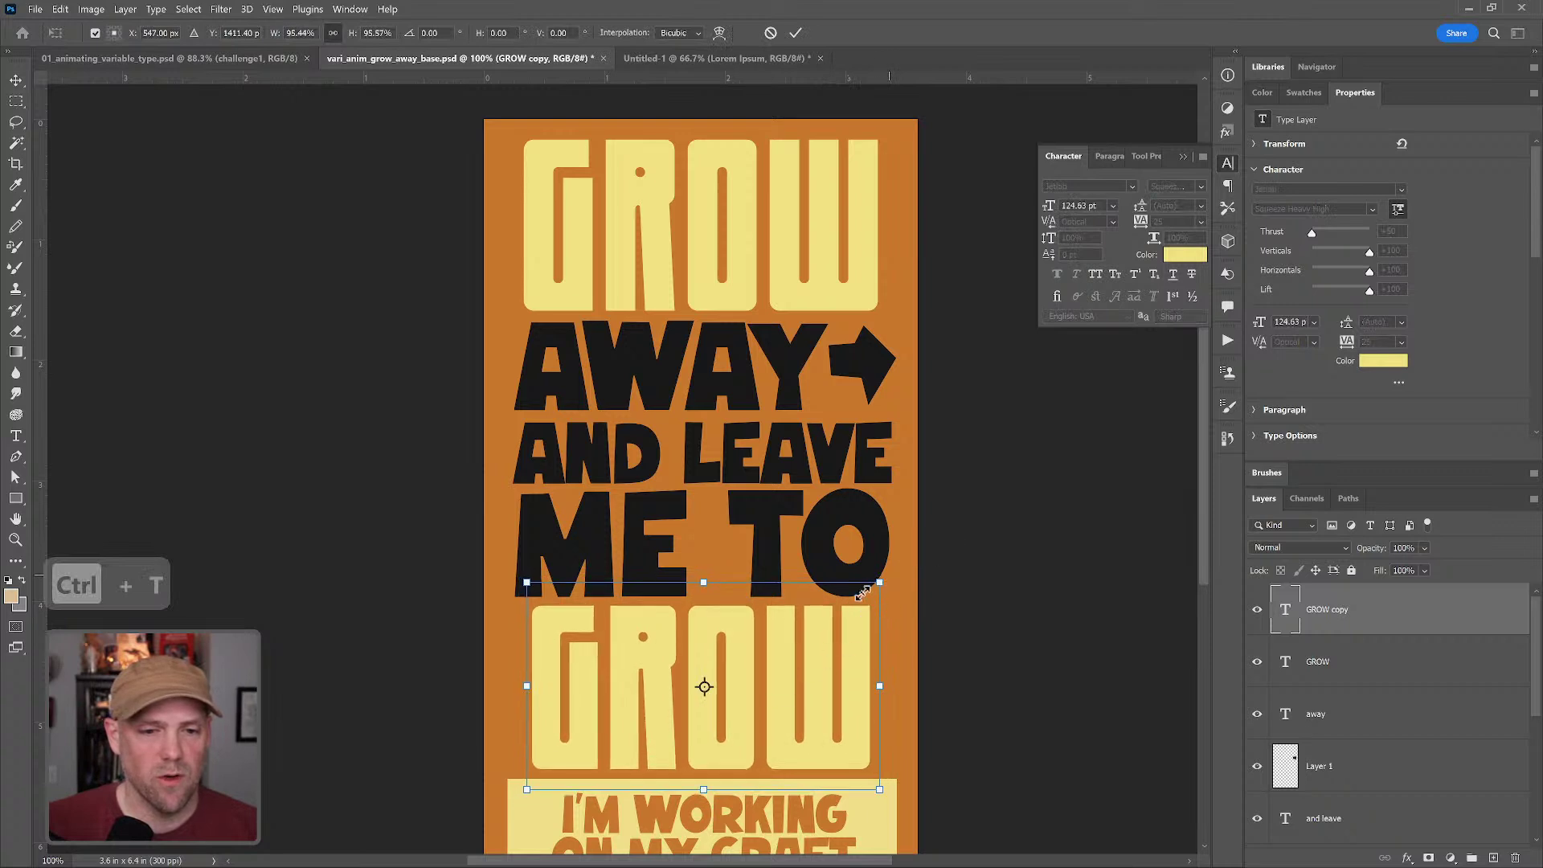
key("Return")
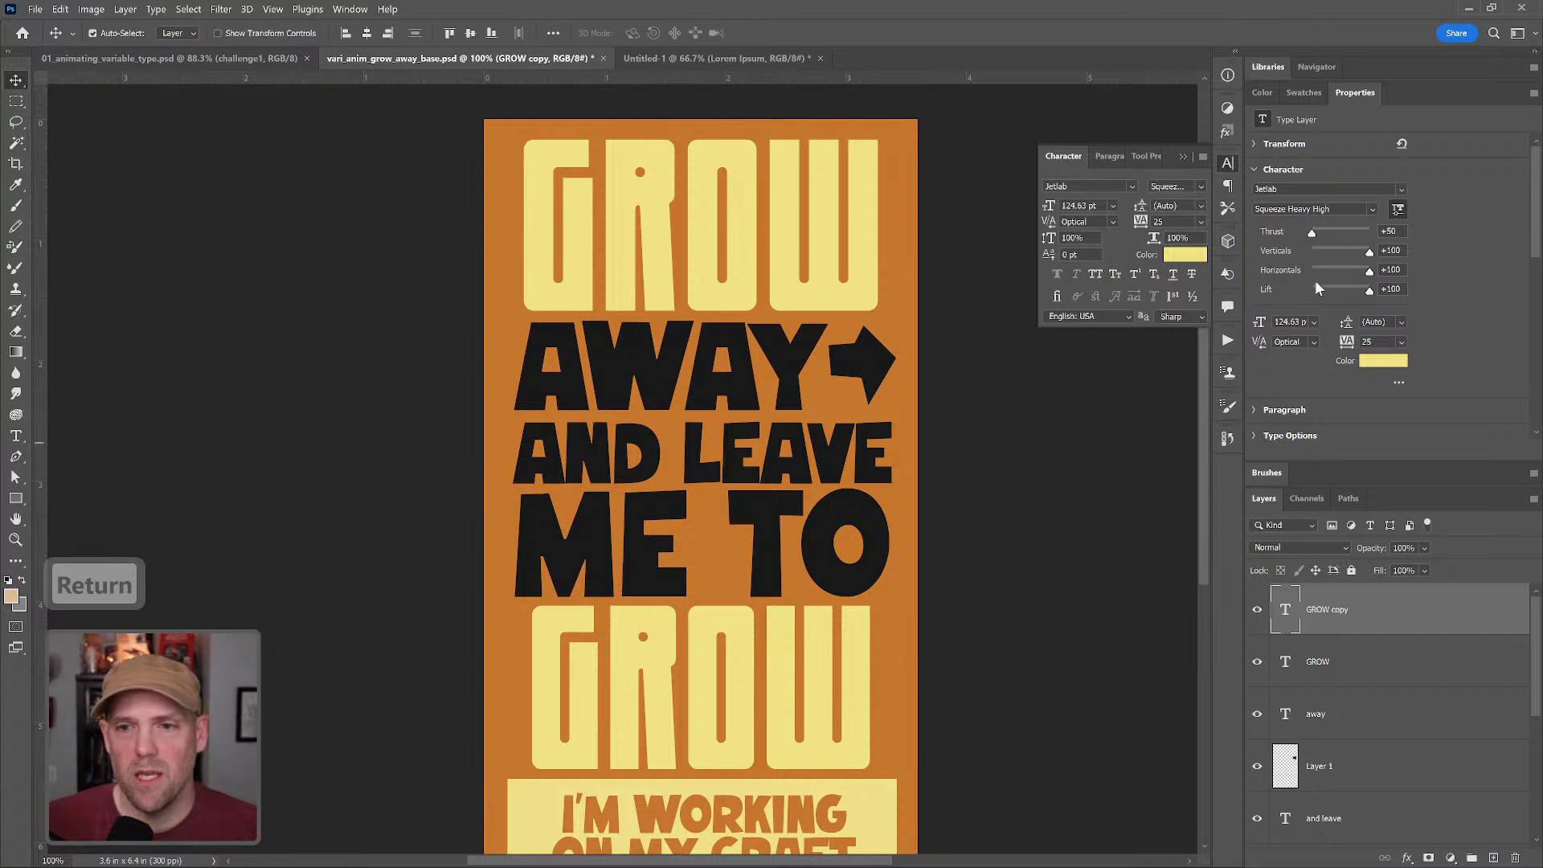
- Set the lower GROW copy's Lift axis to 0 and replace its text with "hone"
left_click_drag(1369, 296, 1309, 294)
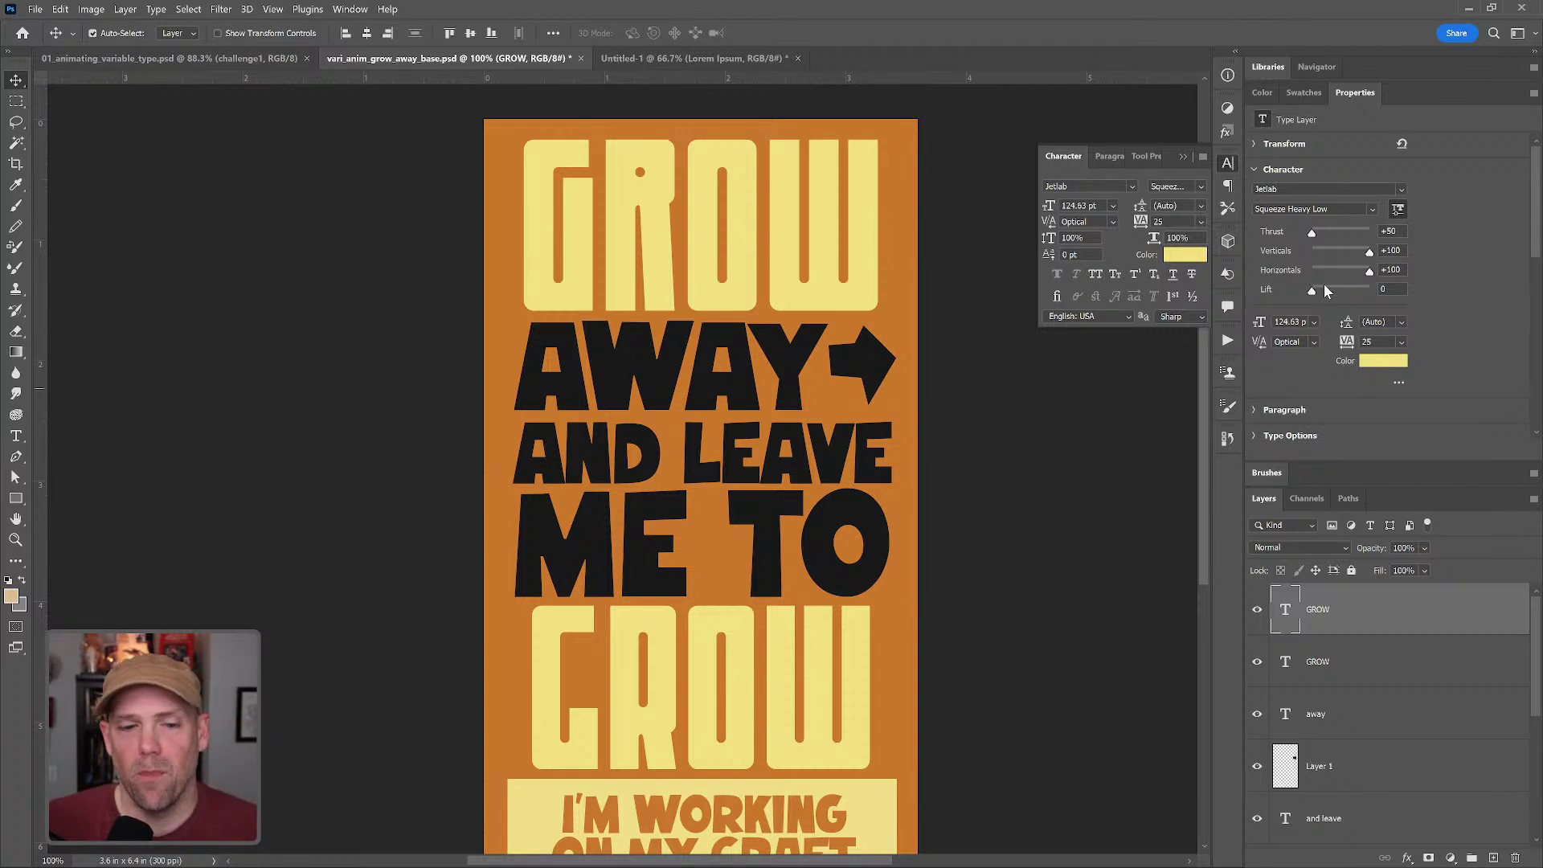
double_click(788, 705)
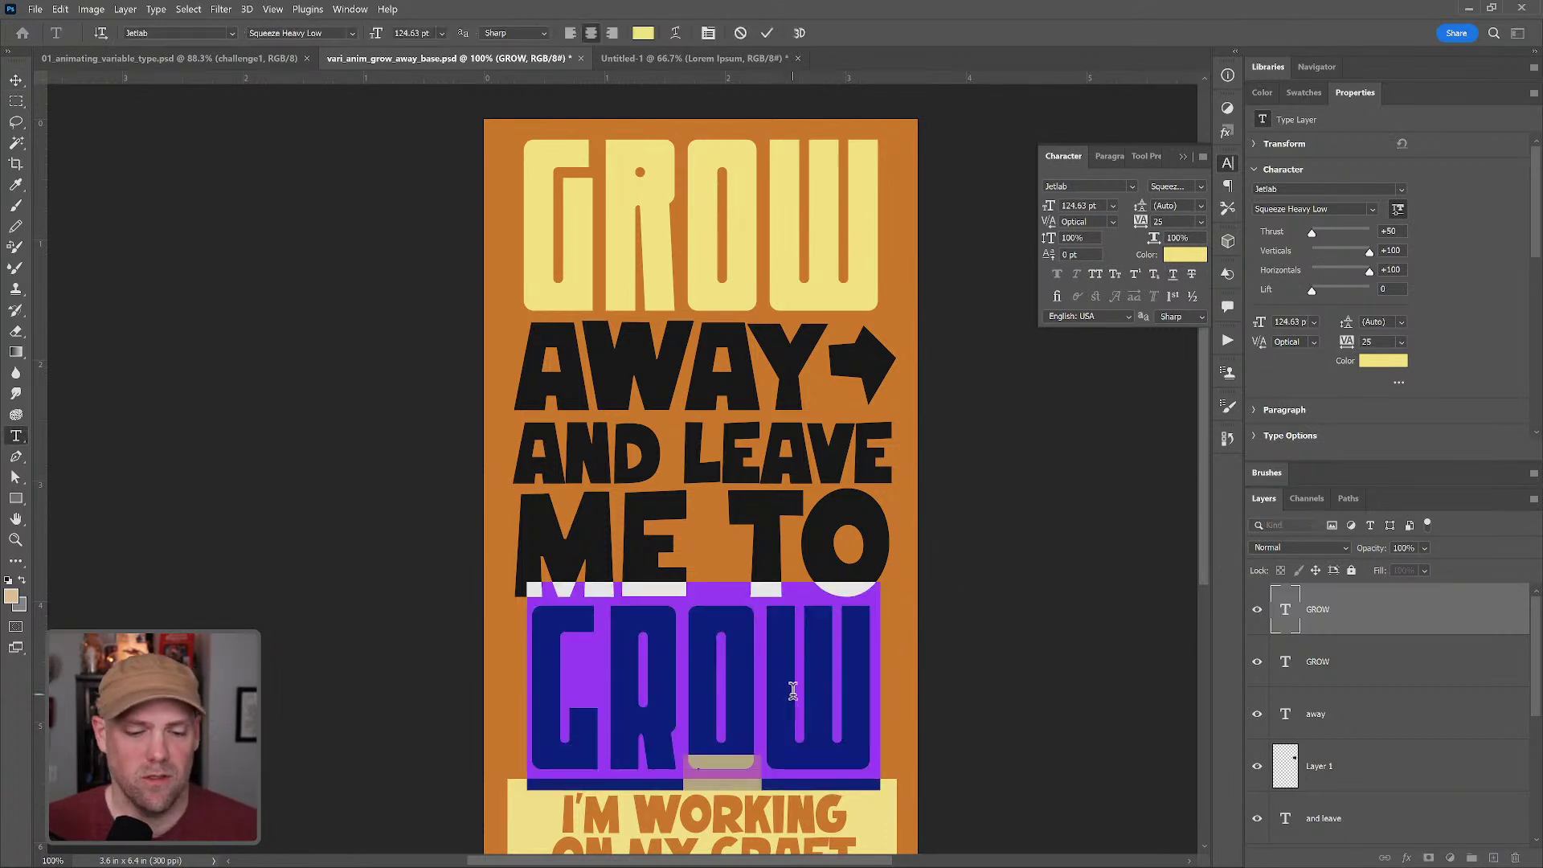
type("hone")
- Return to the Move tool and set the hone text's Verticals and Horizontals axes to 0
left_click(15, 80)
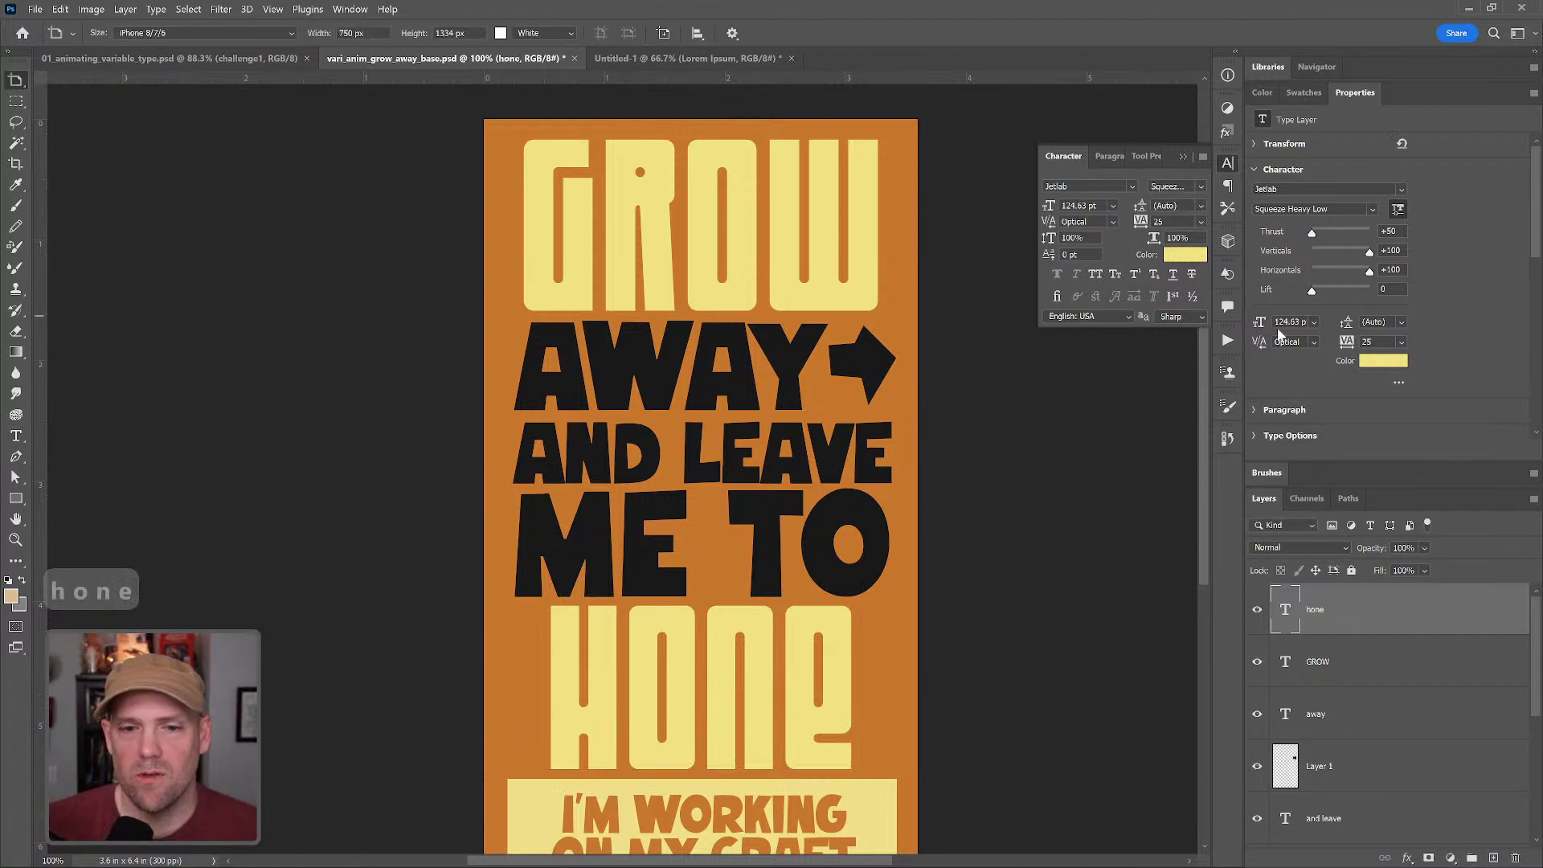
key("ctrl+z")
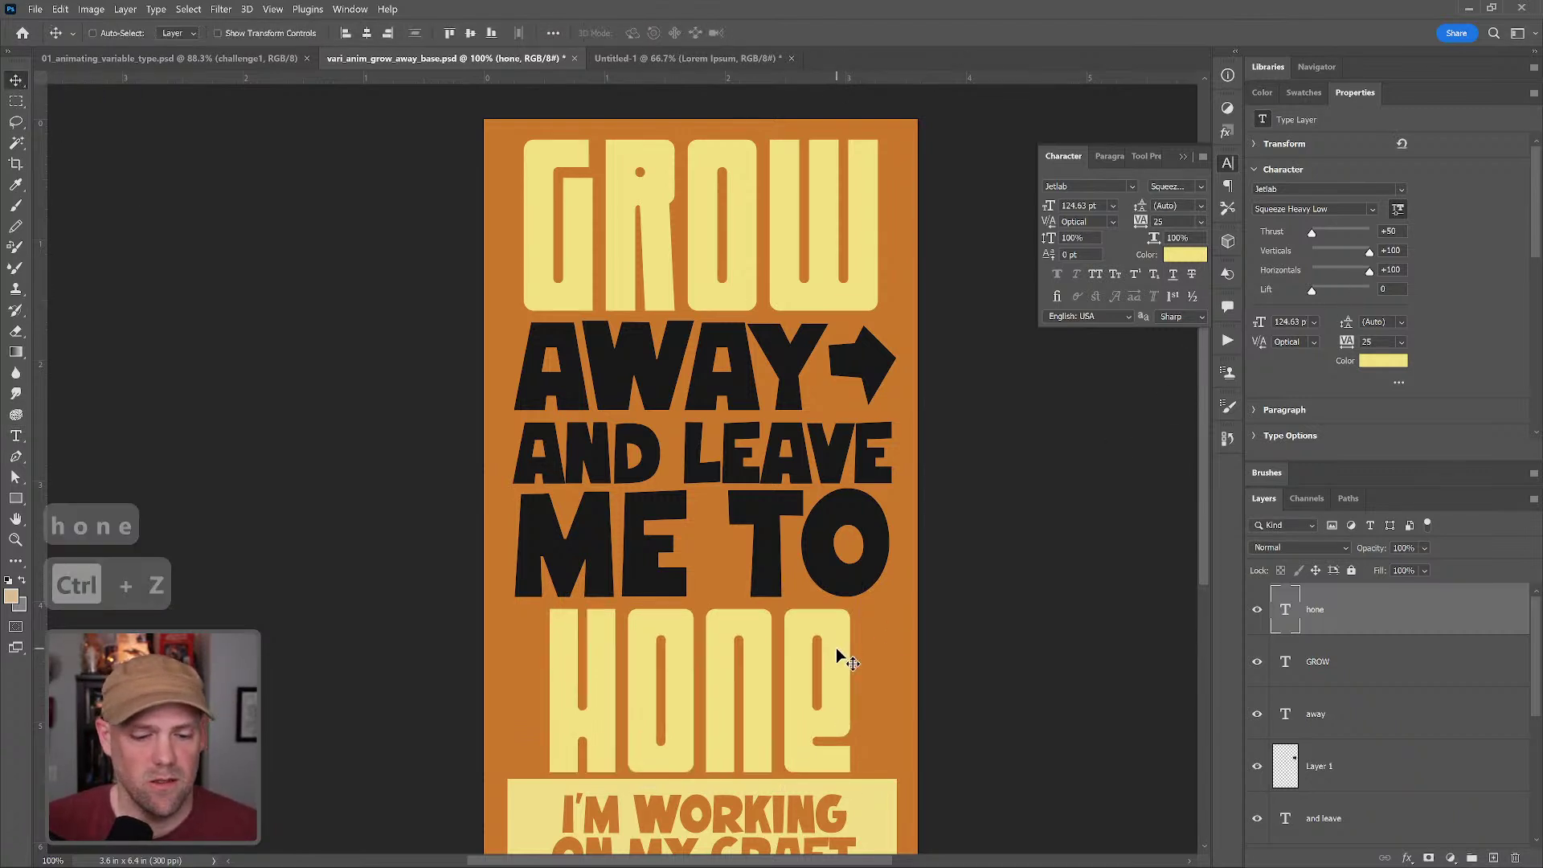
key("v")
left_click(16, 80)
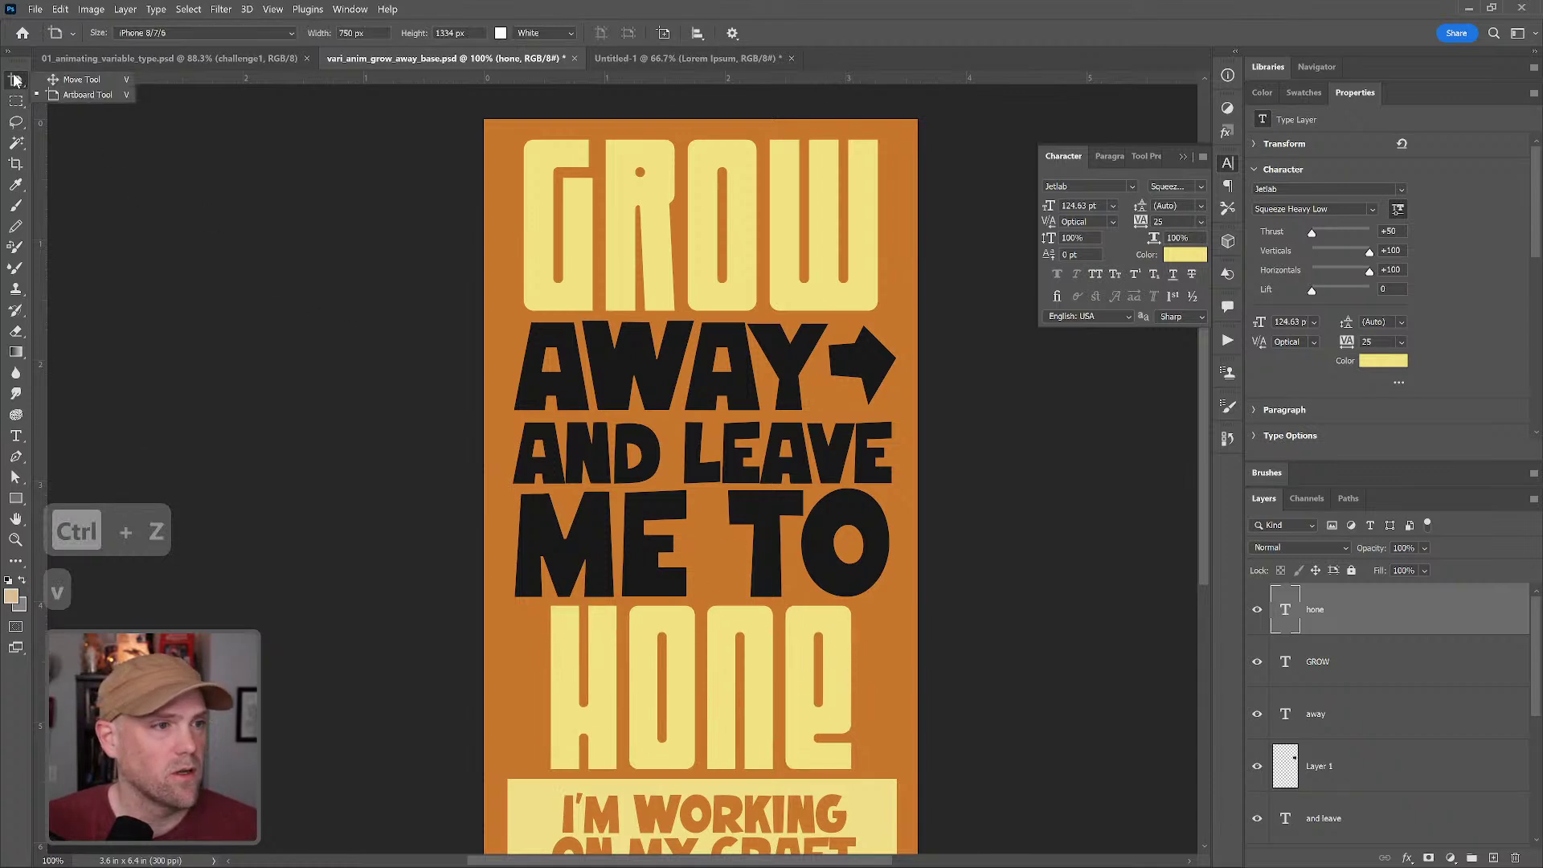
left_click(81, 79)
left_click_drag(1373, 277, 1311, 264)
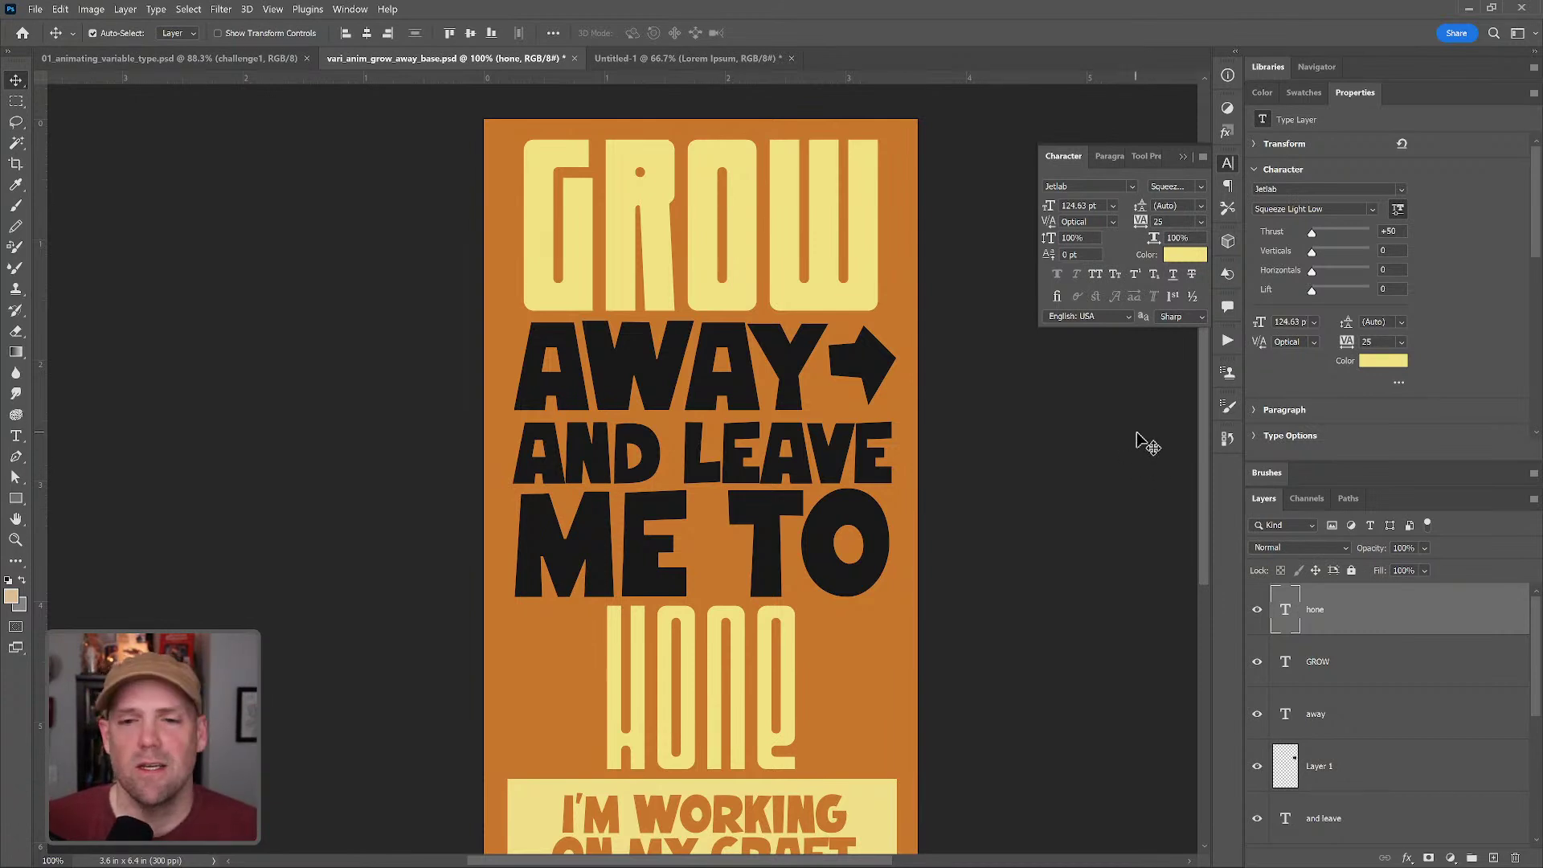
- Move the GROW layer above the hone layer and hide every other layer except the orange Color Fill 1 background
left_click(858, 265)
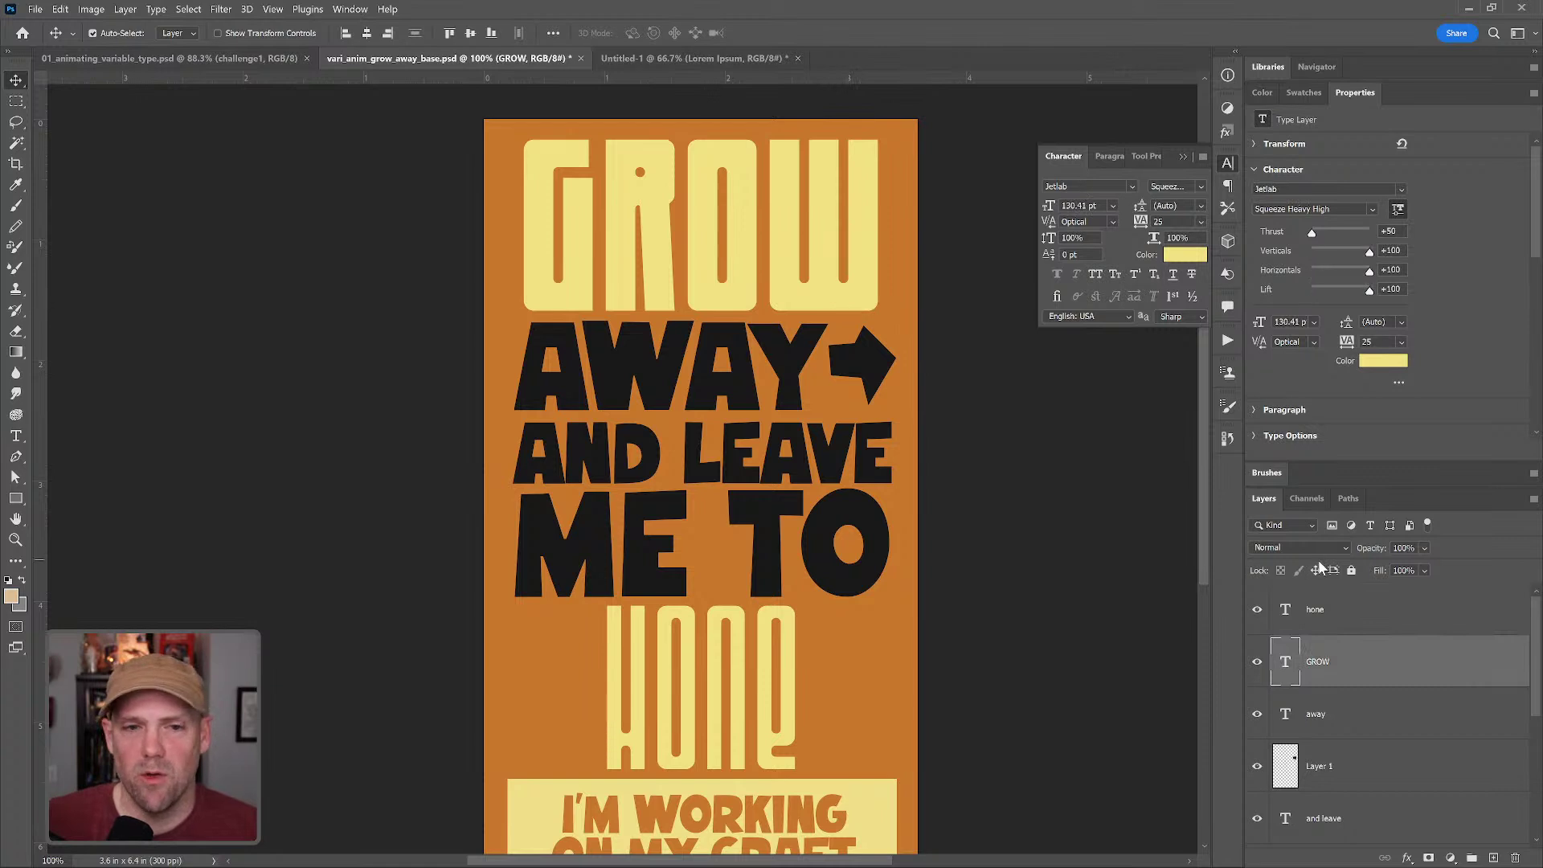
left_click_drag(1351, 671, 1337, 603)
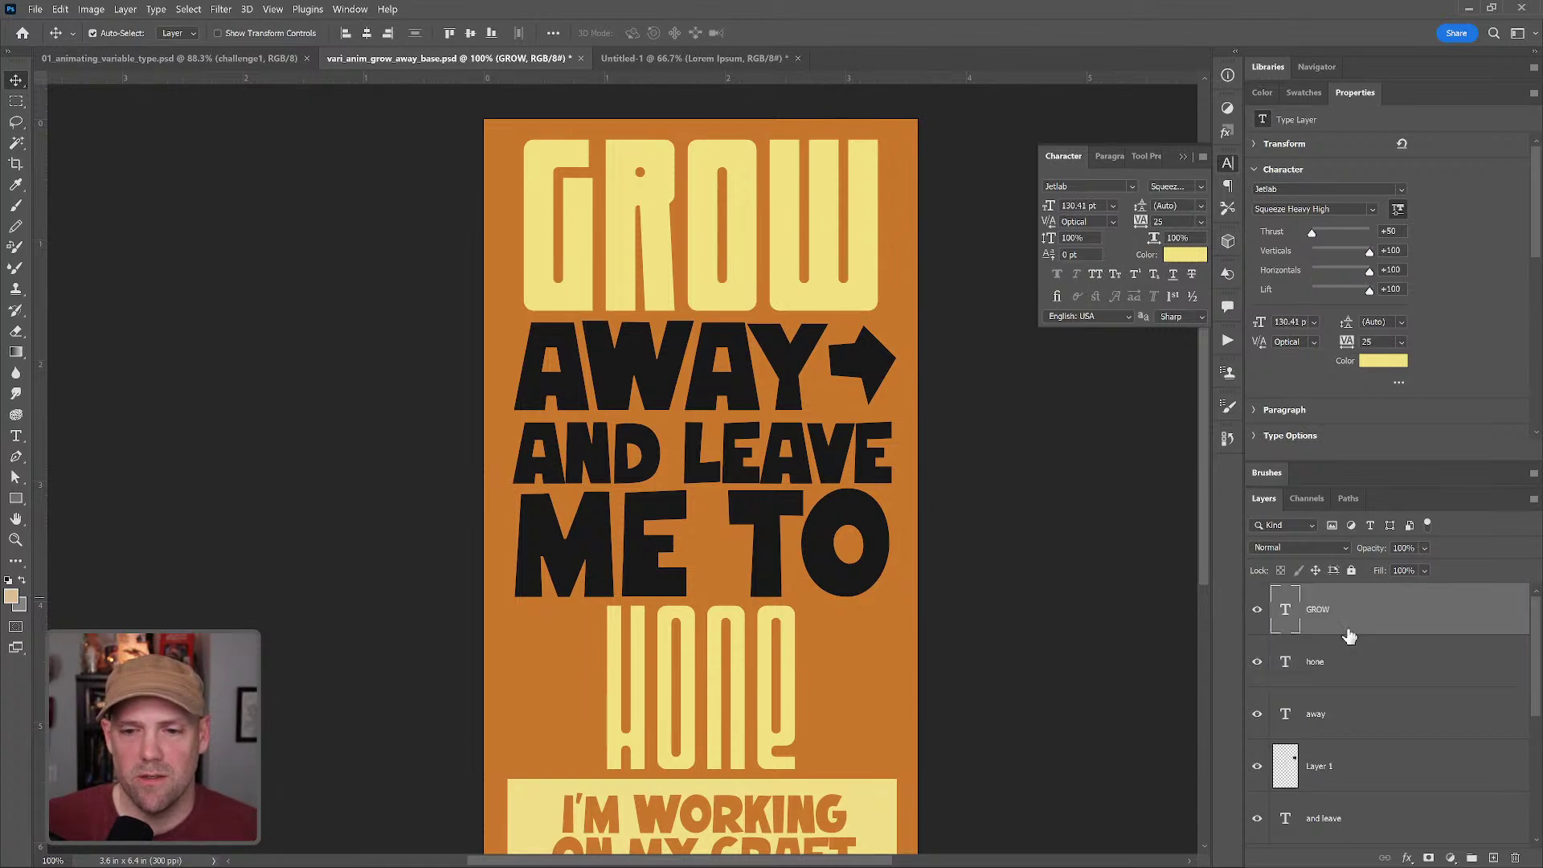
double_click(1352, 92)
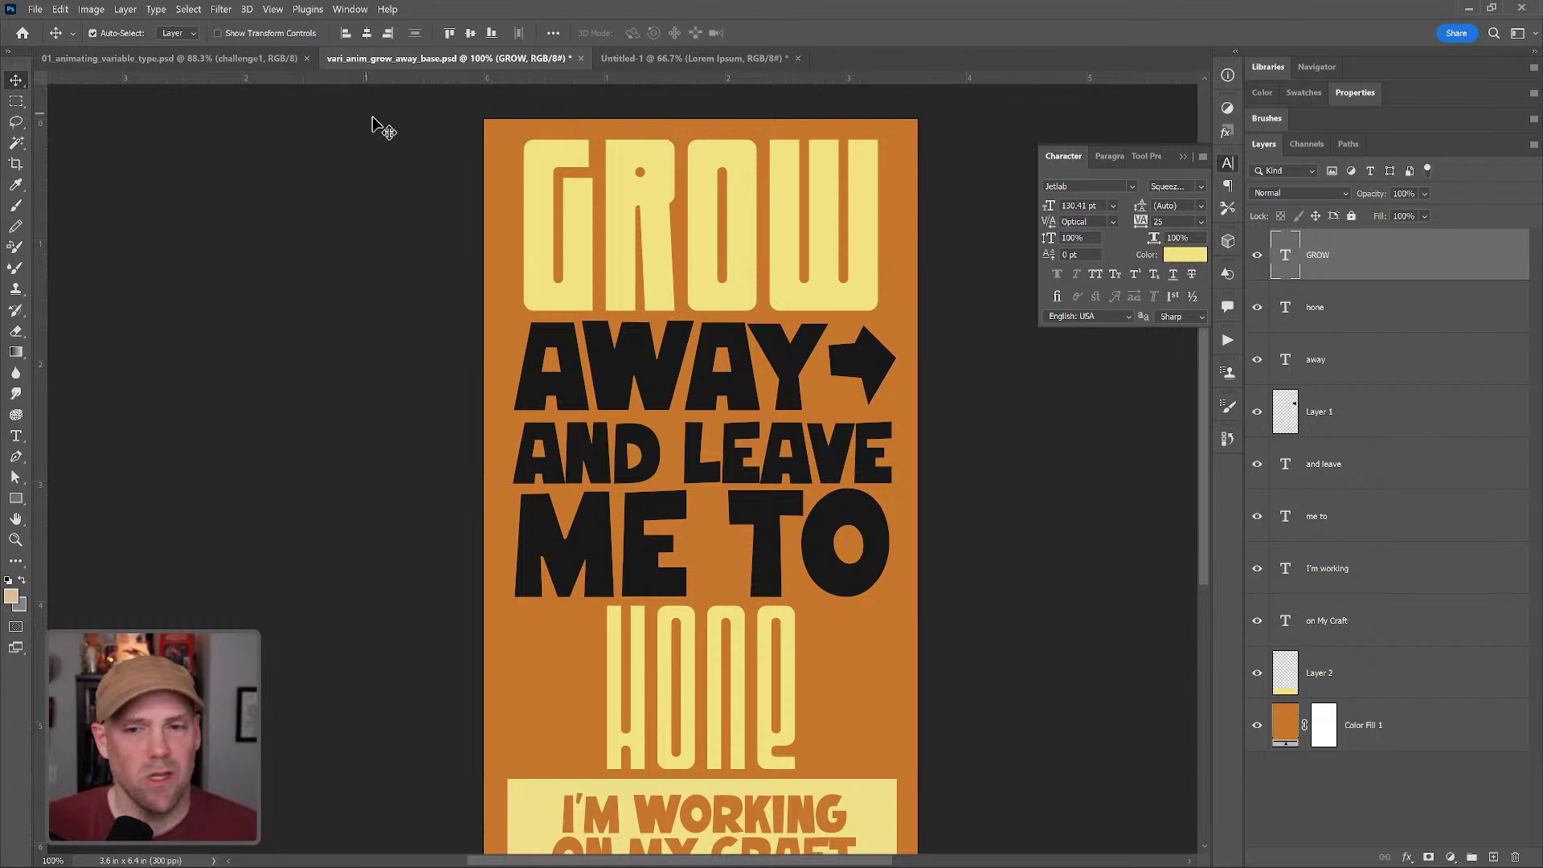
left_click_drag(1257, 312, 1257, 676)
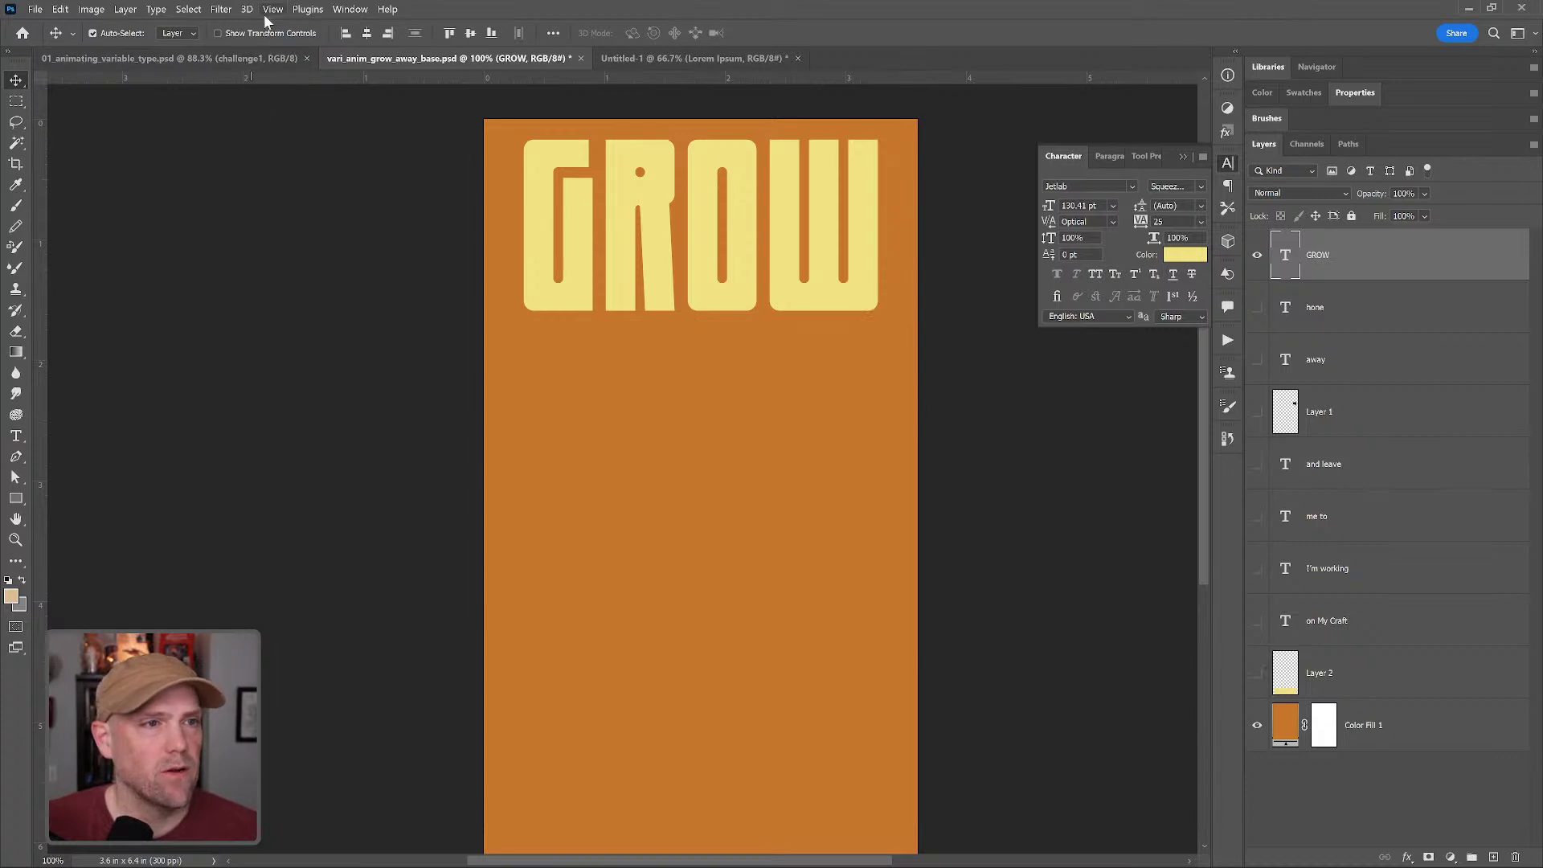
- Show the Timeline for the document's layers
left_click(348, 9)
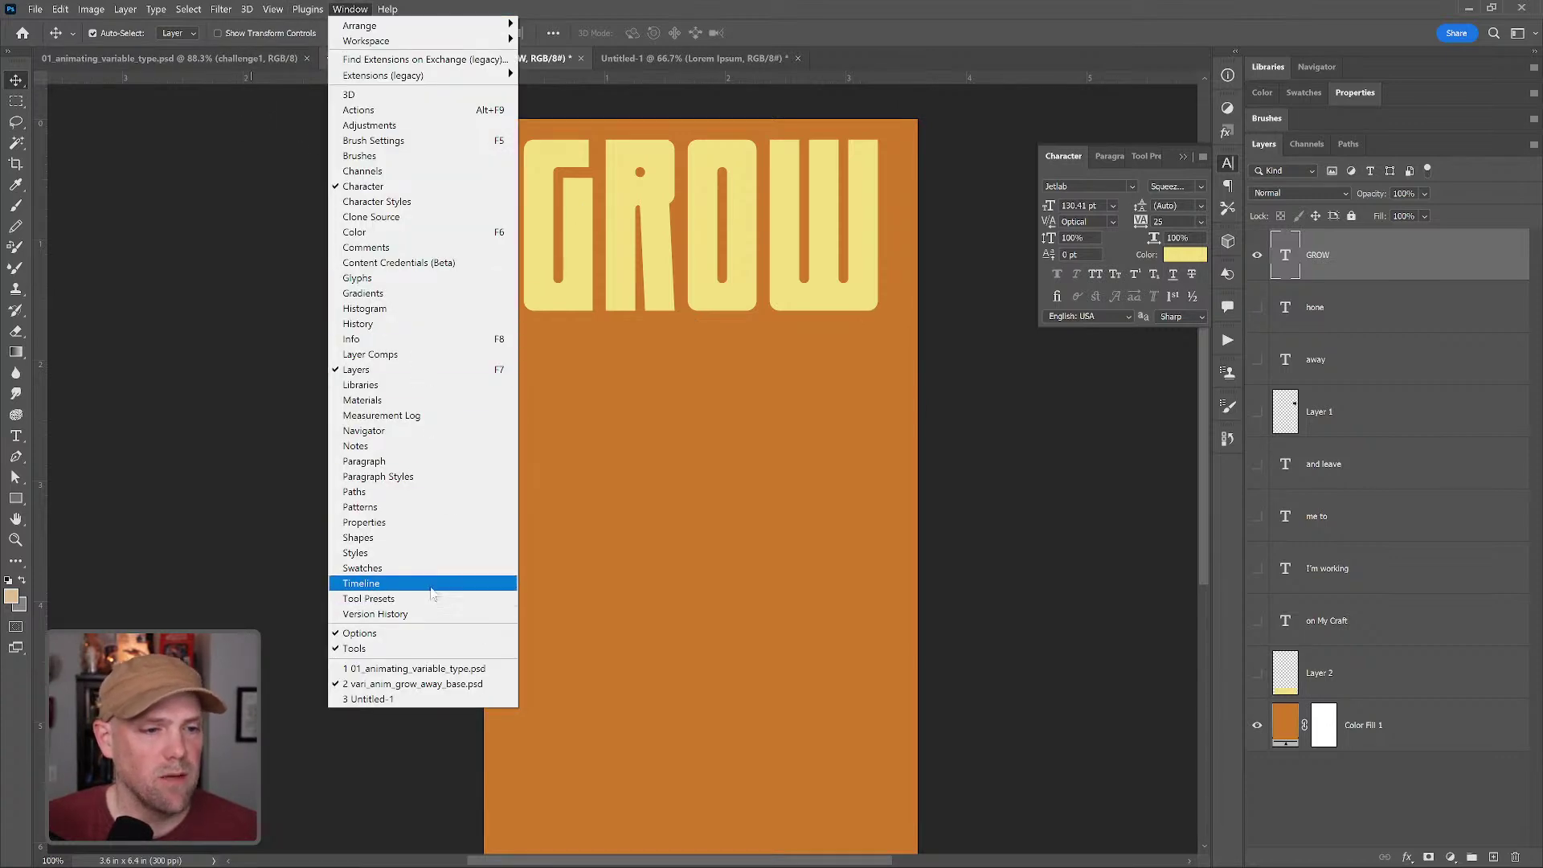
left_click(431, 584)
left_click(431, 590)
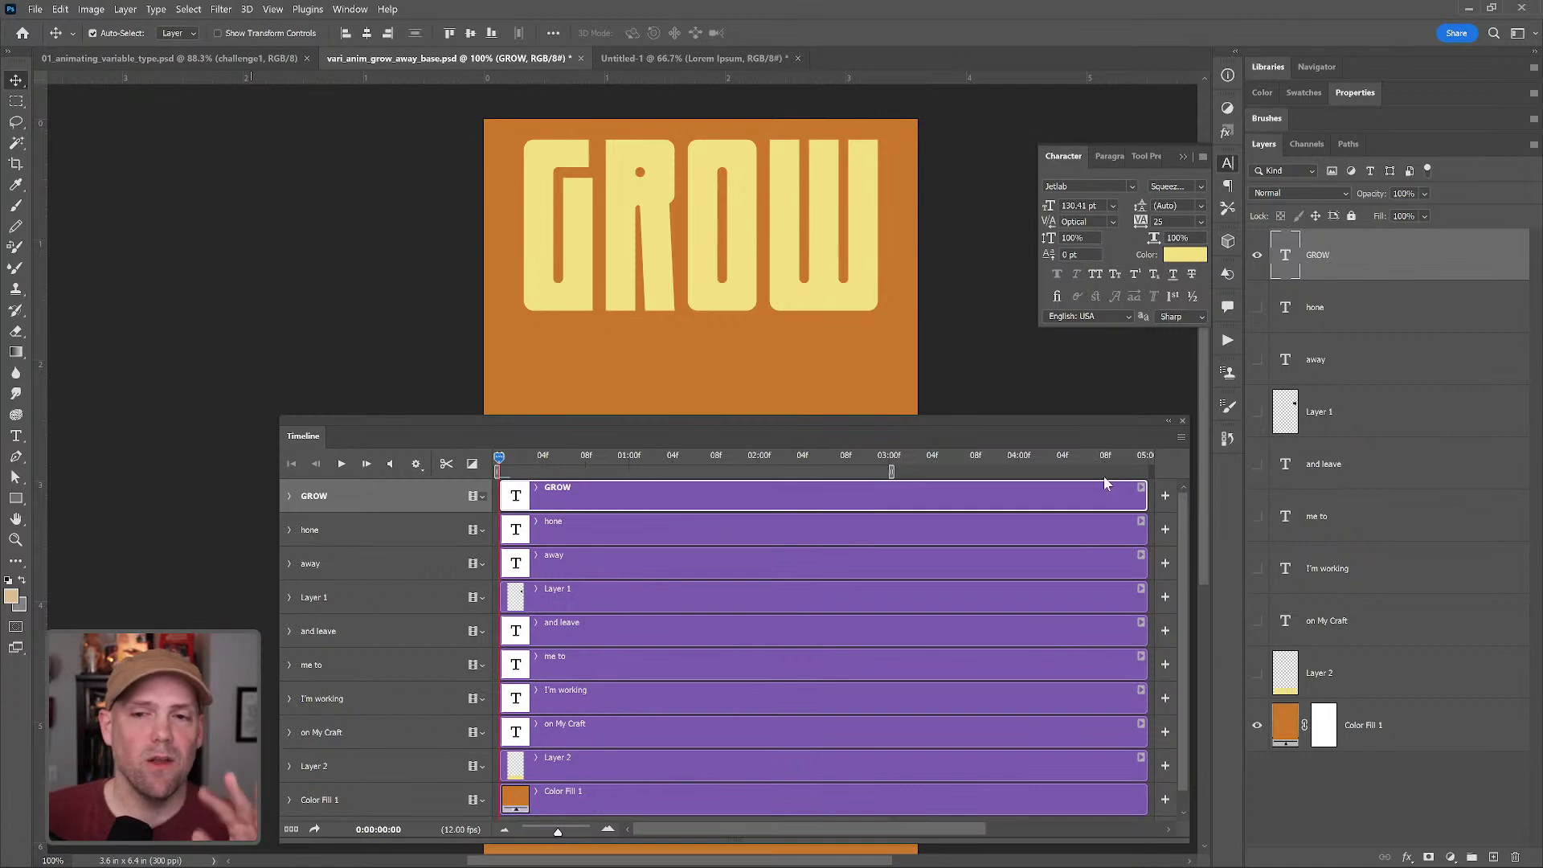
- Examine how individual layers correspond to their timeline tracks, ending with the GROW layer selected
left_click(1332, 315)
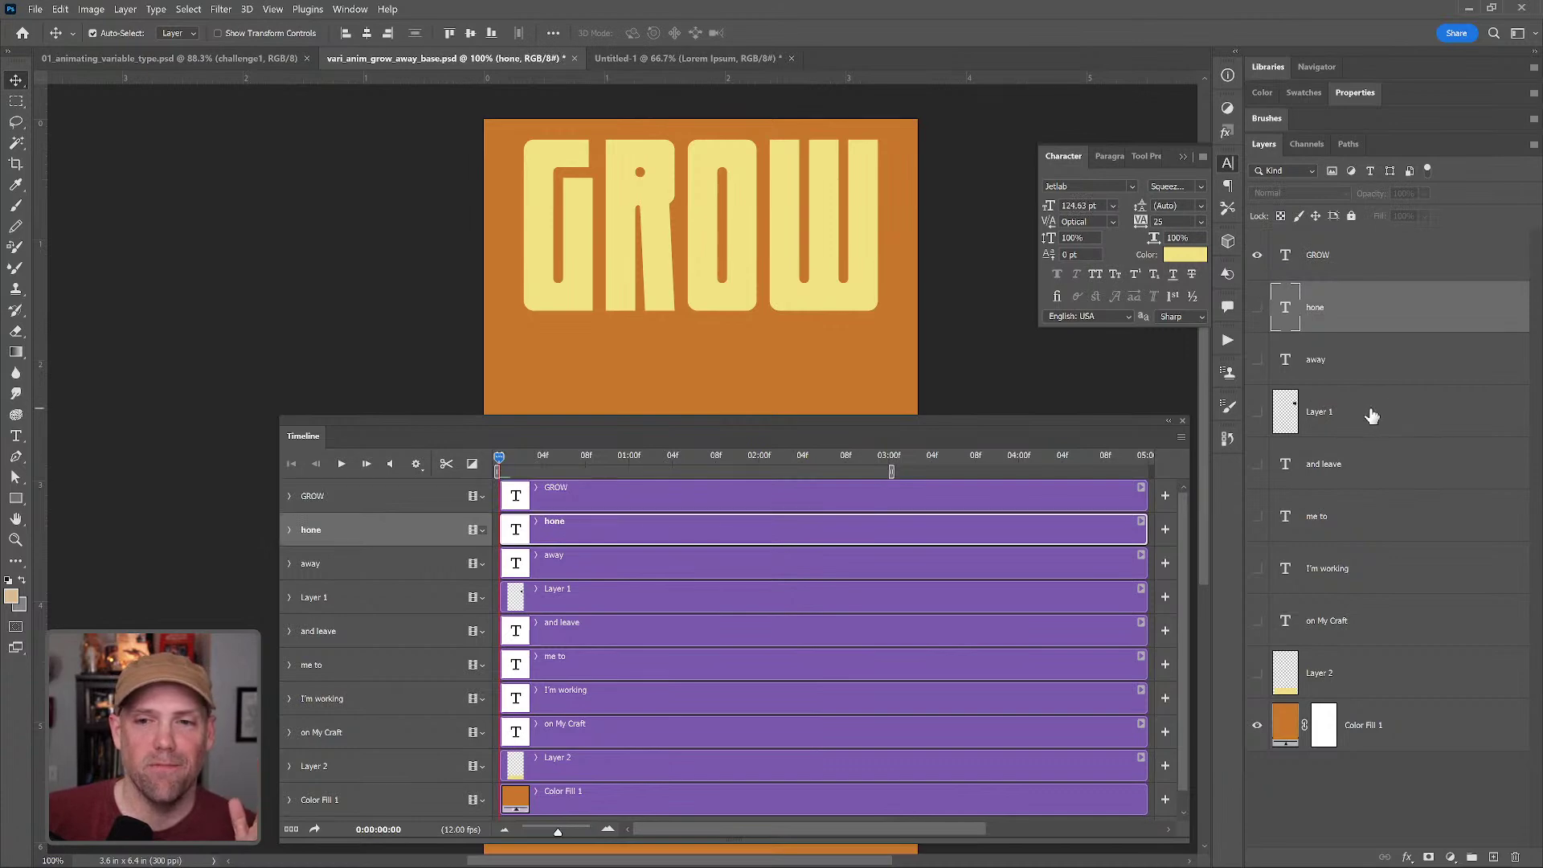
left_click(1367, 419)
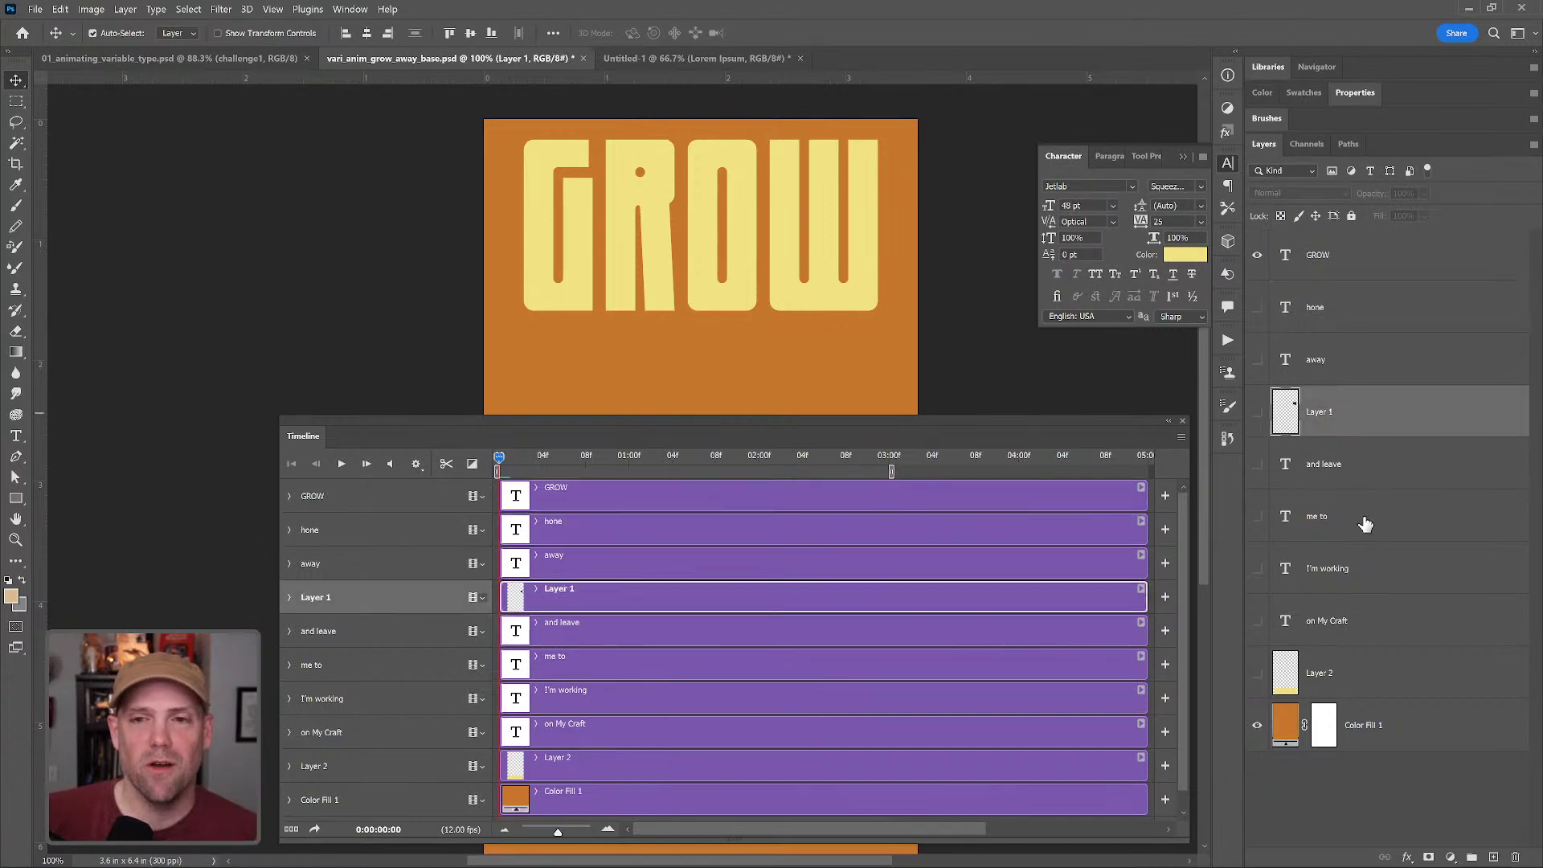
left_click(1367, 523)
left_click(1369, 621)
left_click(1377, 397)
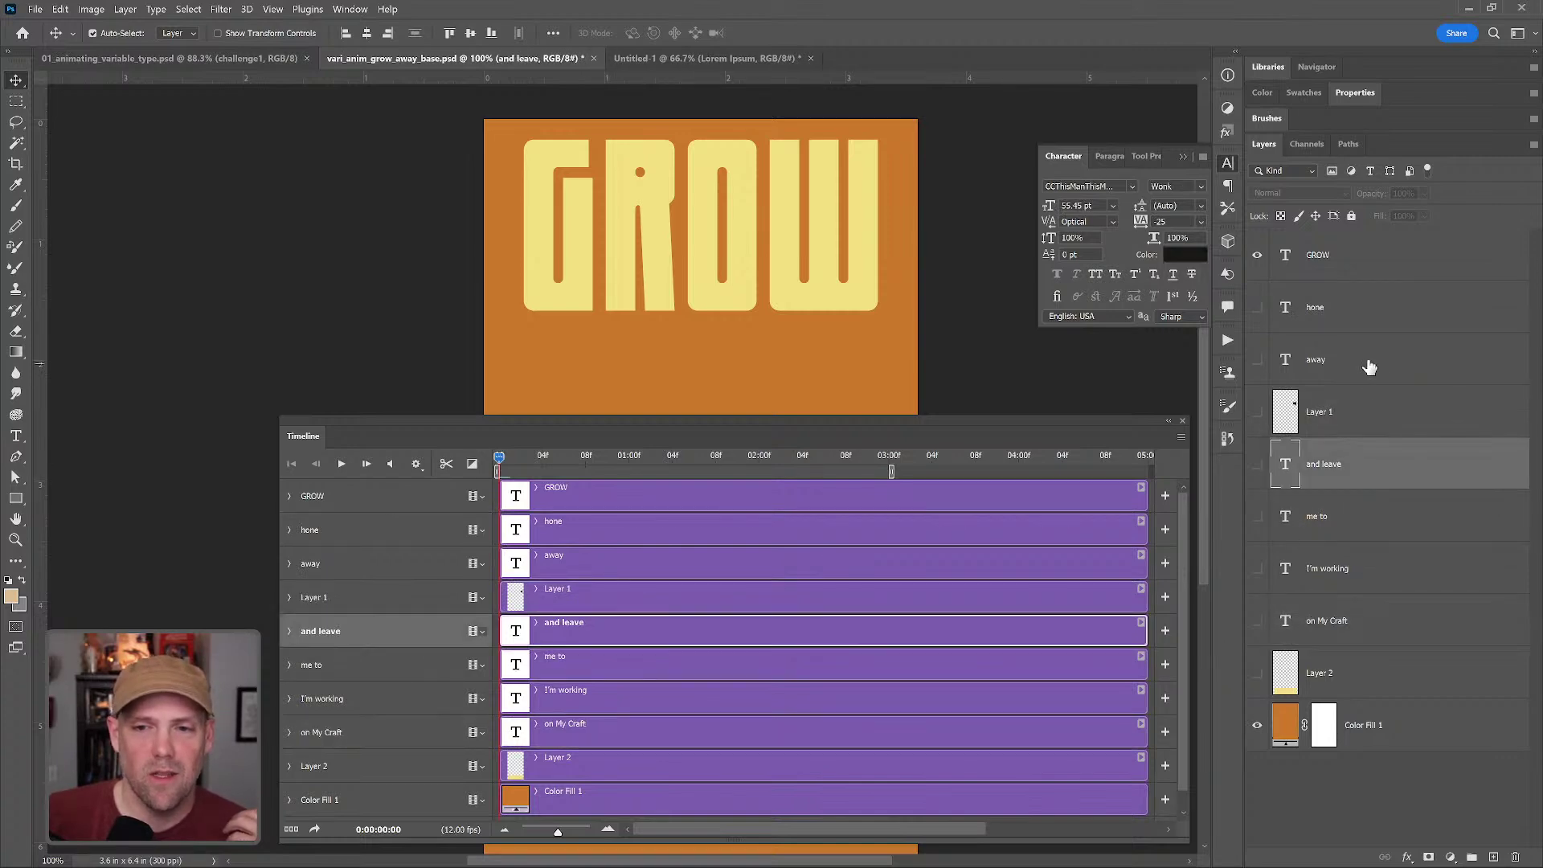
left_click(1367, 341)
left_click(1365, 311)
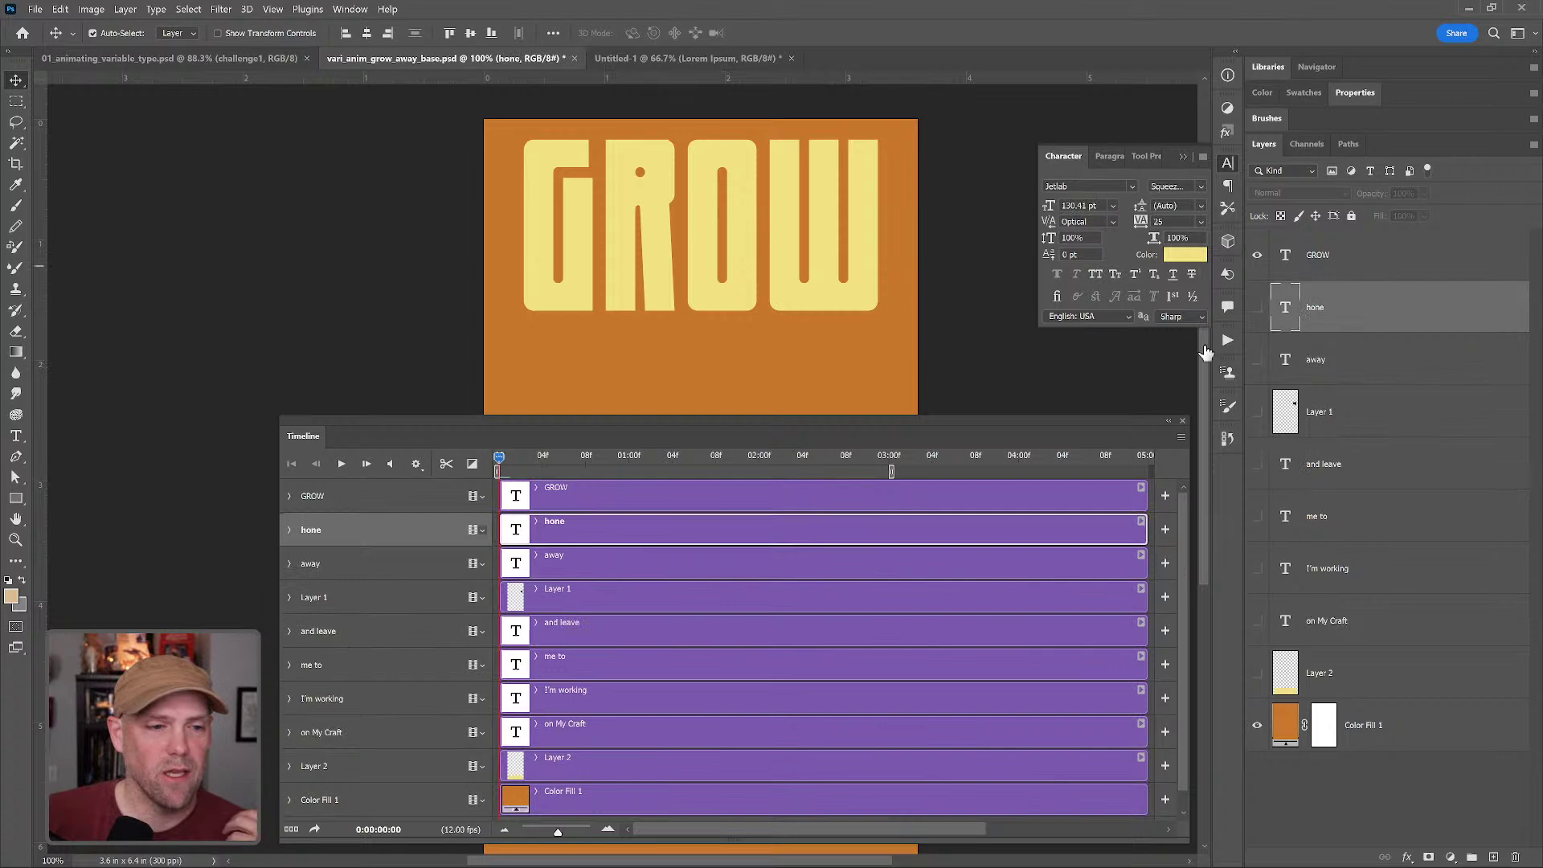
left_click(1365, 272)
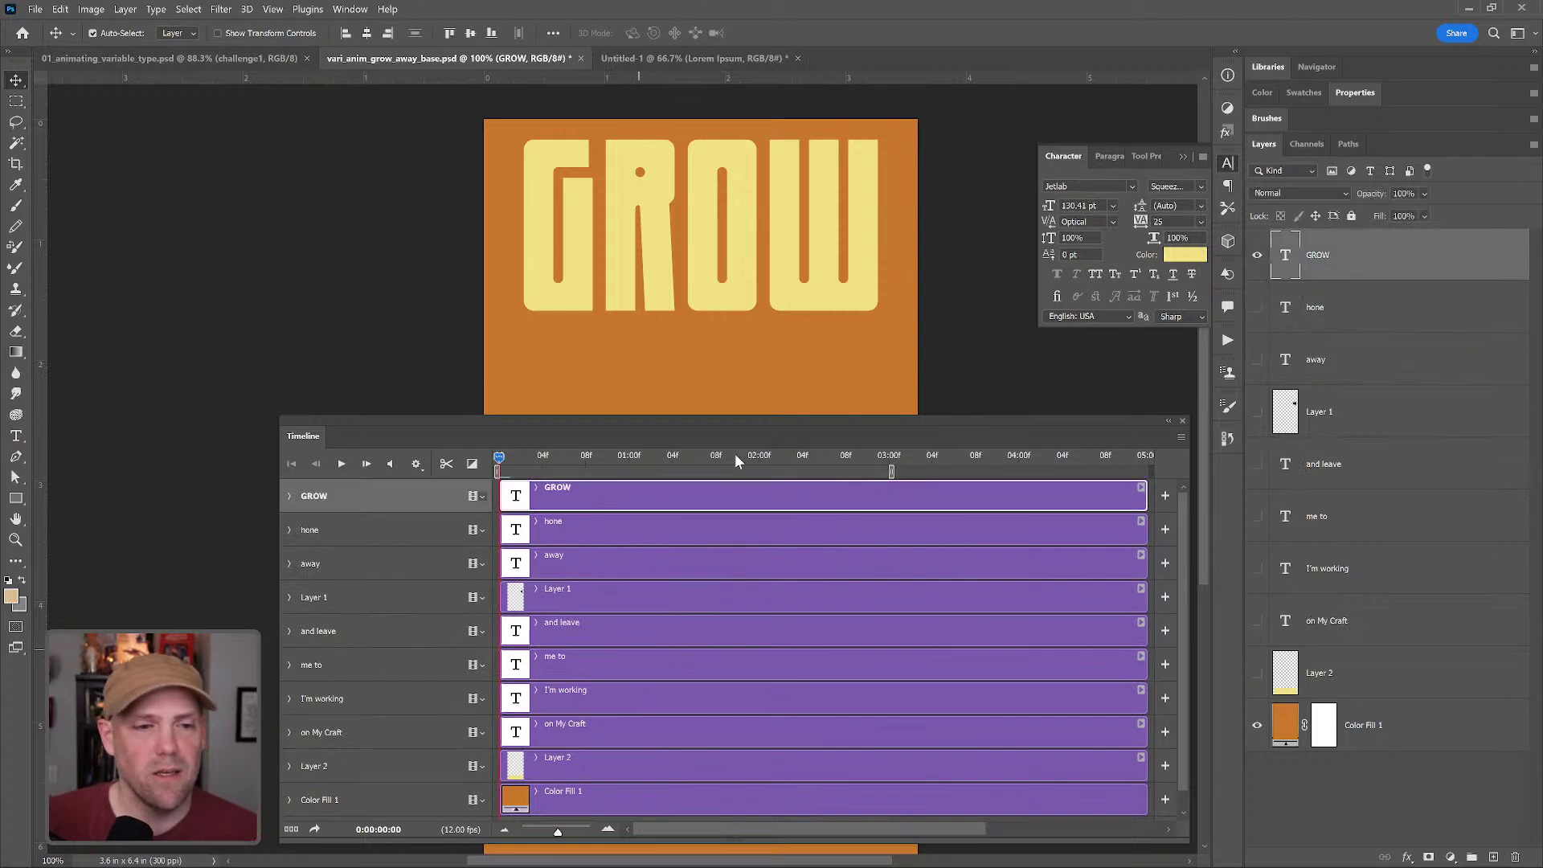
- Scrub through the timeline and examine its playhead, work area start and end handles, and zoom control
left_click_drag(557, 452, 770, 456)
left_click_drag(596, 457, 705, 455)
mouse_move(891, 471)
left_mouse_down()
mouse_move(841, 473)
mouse_move(891, 472)
left_mouse_up()
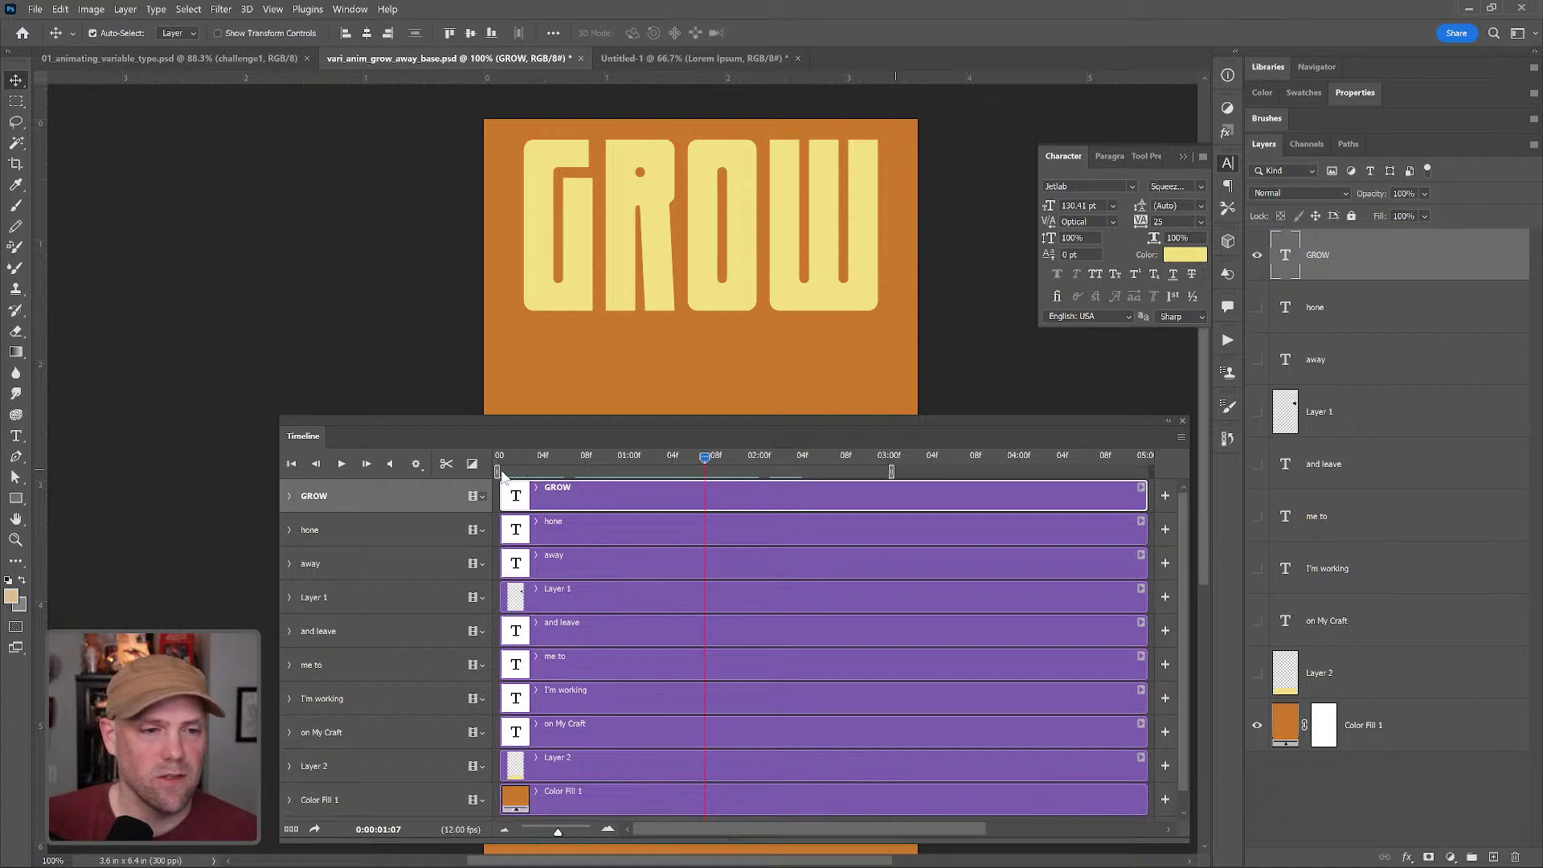
left_click_drag(500, 471, 496, 475)
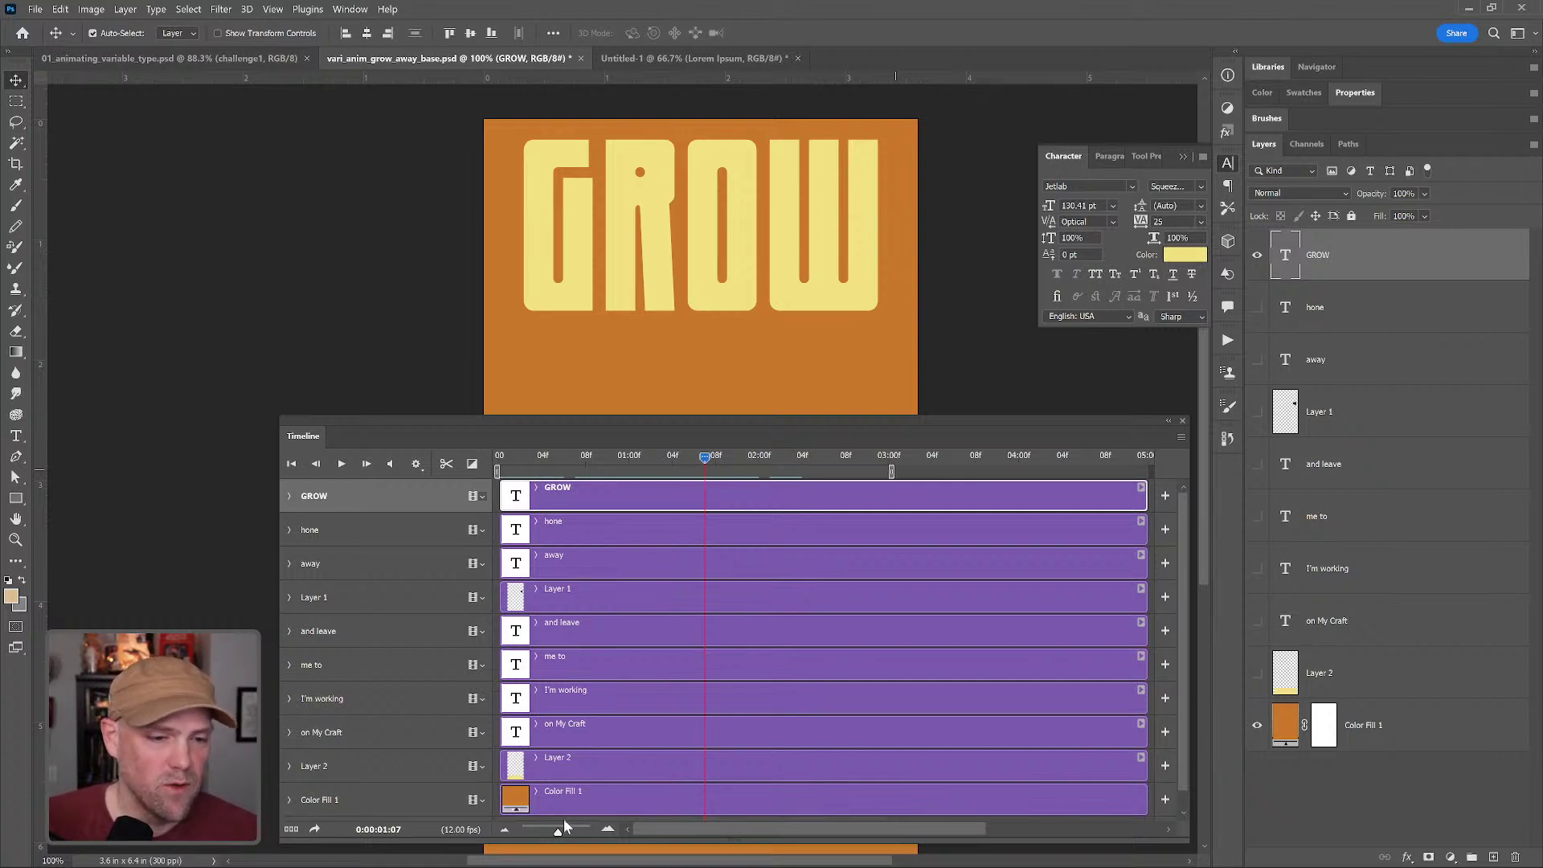
left_click_drag(534, 831, 559, 836)
left_click_drag(688, 823, 646, 831)
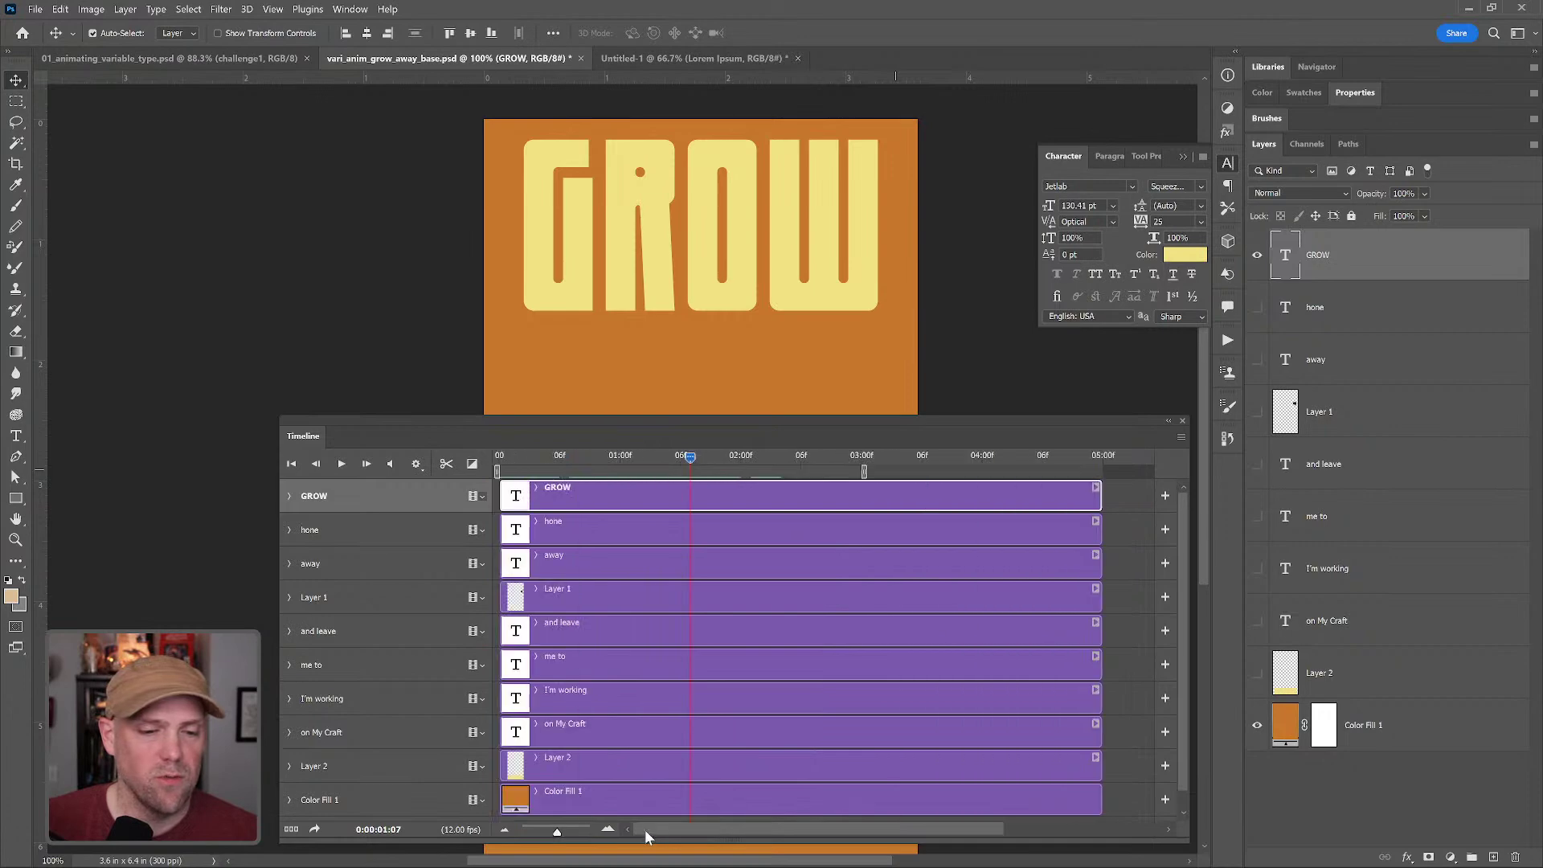
- Check the timeline frame rate setting and accept 12 fps
left_click(1181, 438)
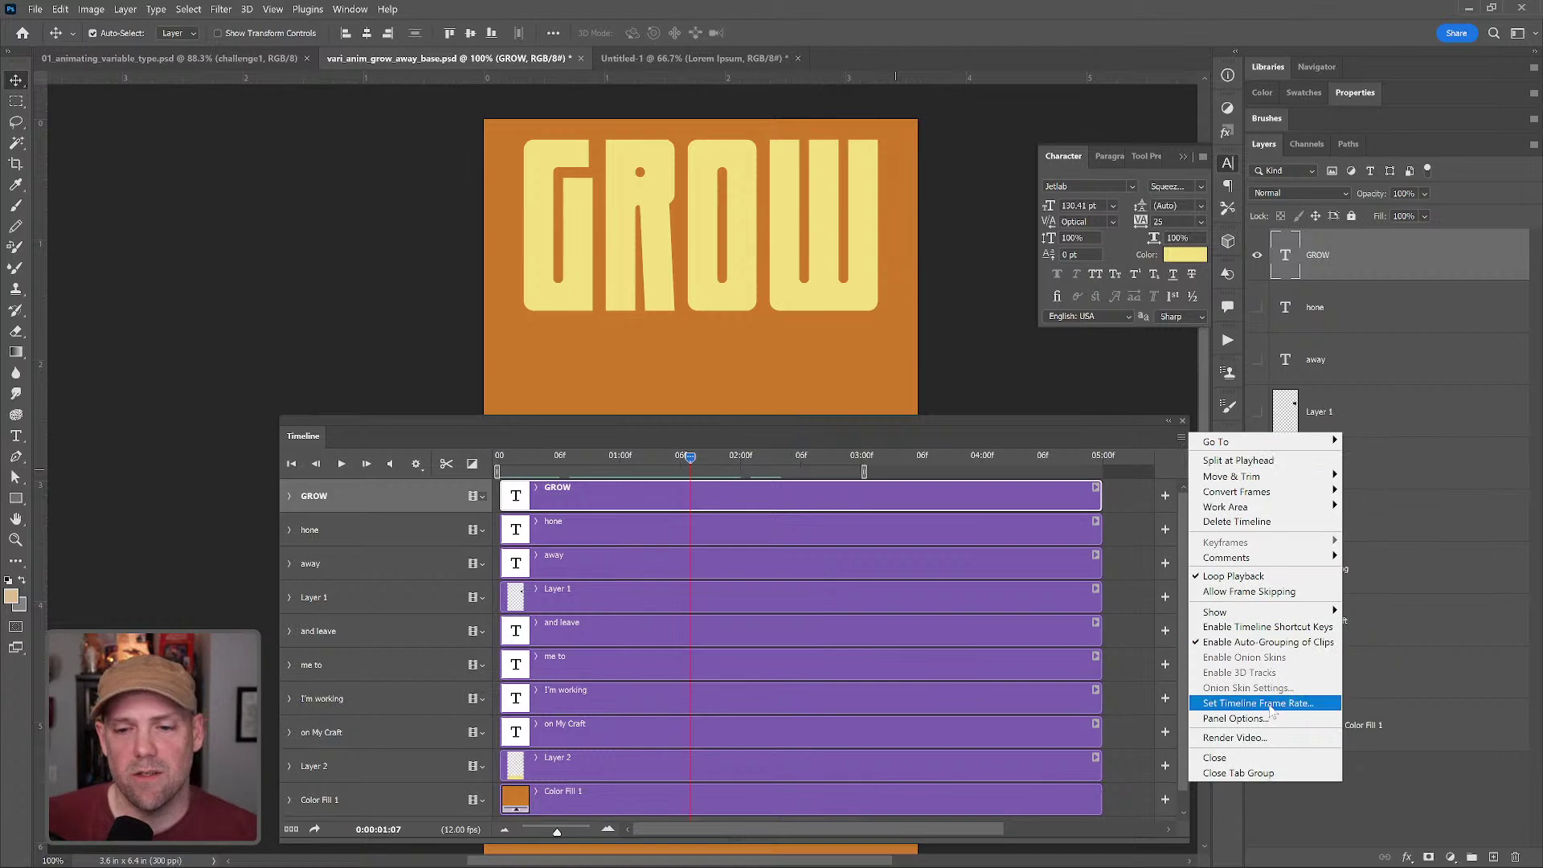
left_click(1291, 706)
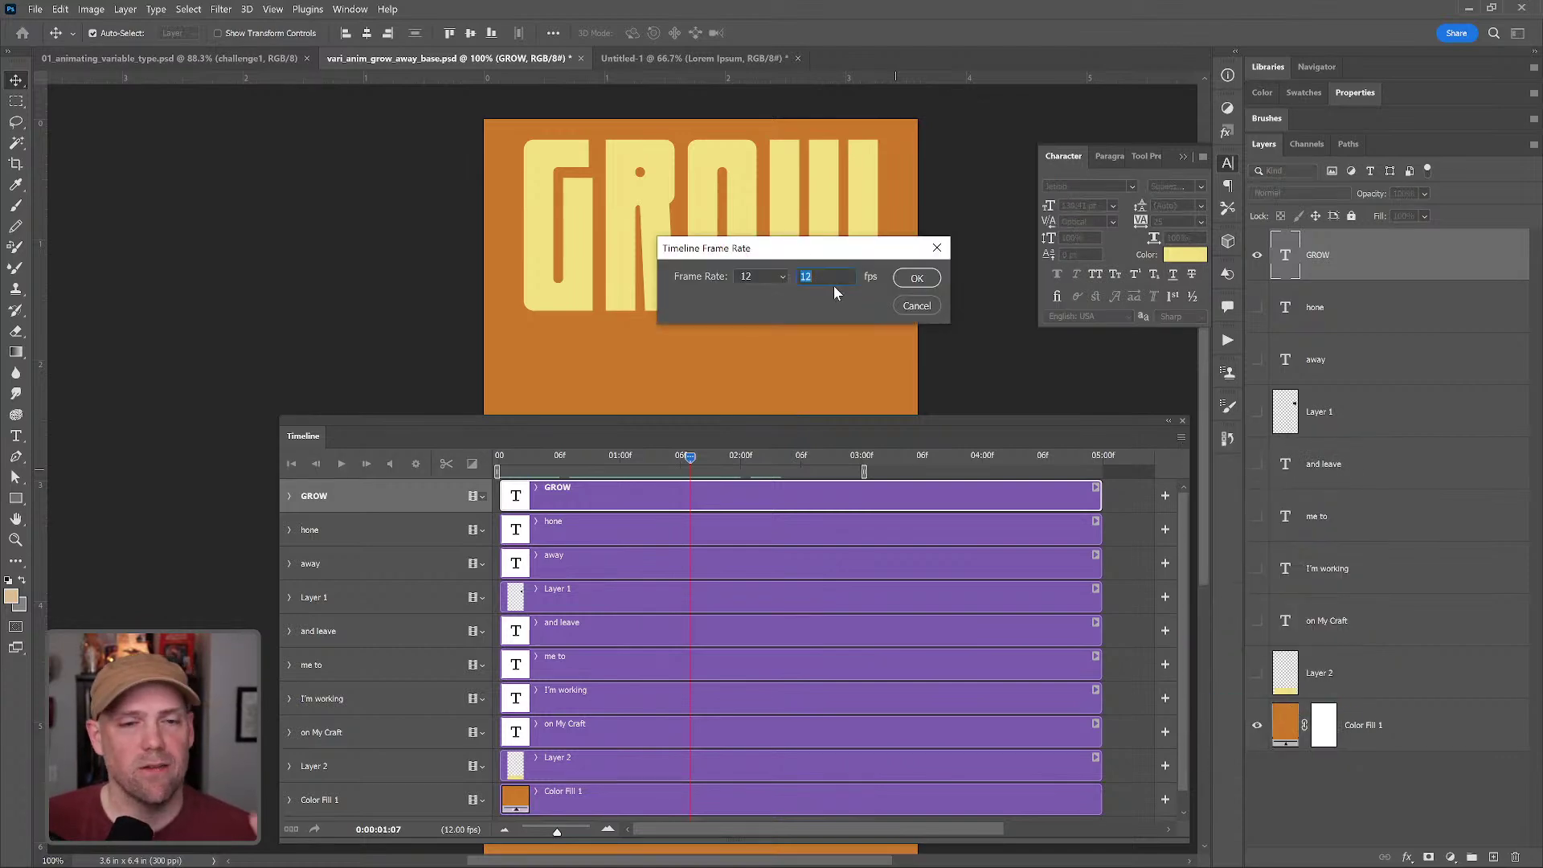
left_click(921, 278)
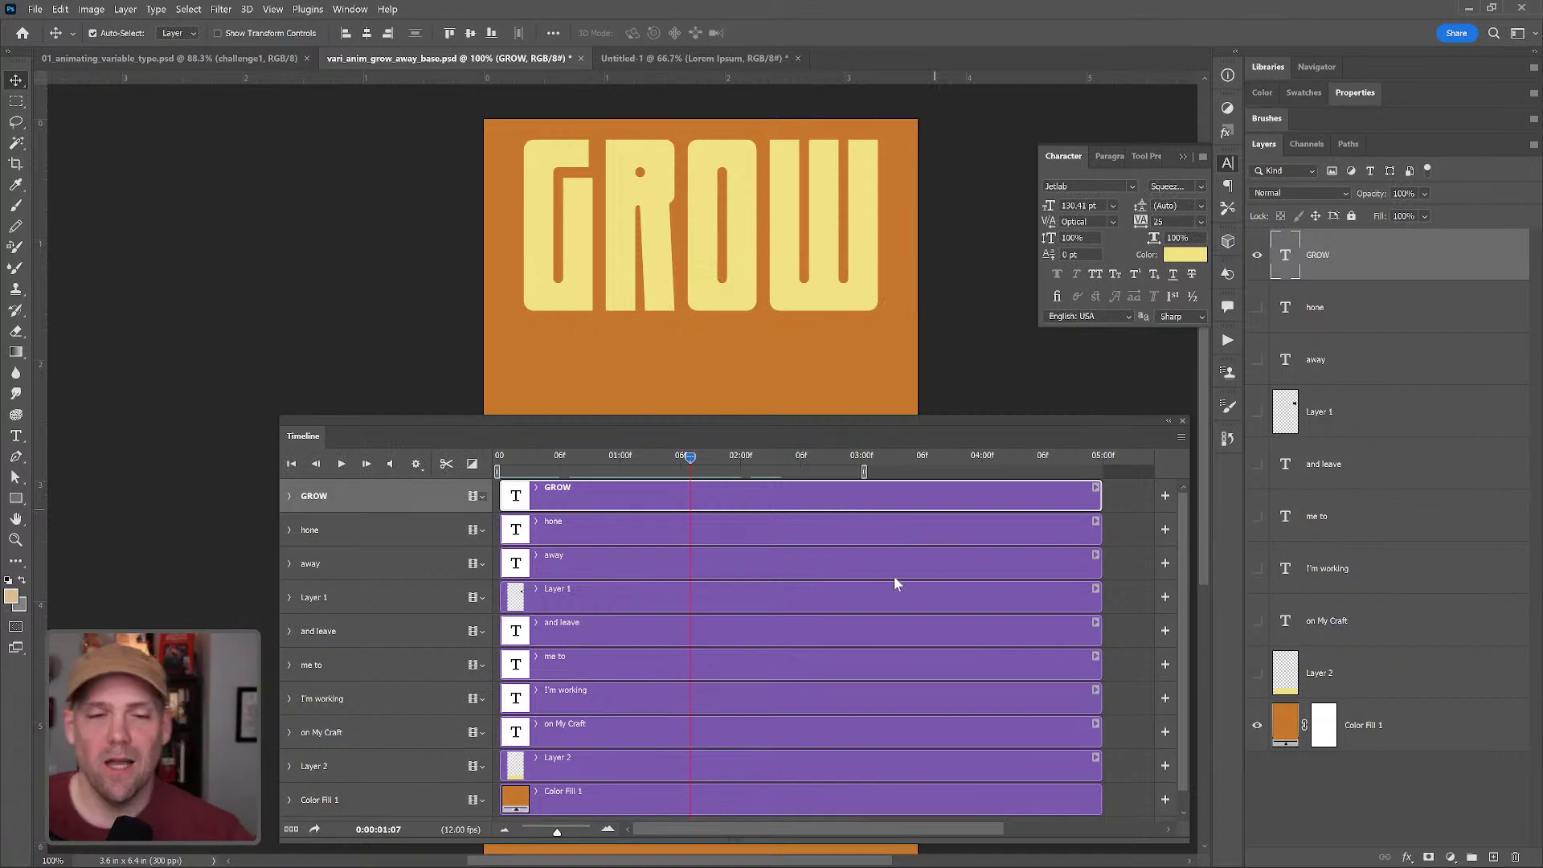
- Expand the GROW track's animation properties and add a Transform keyframe at 0:00:00:00
left_click(288, 496)
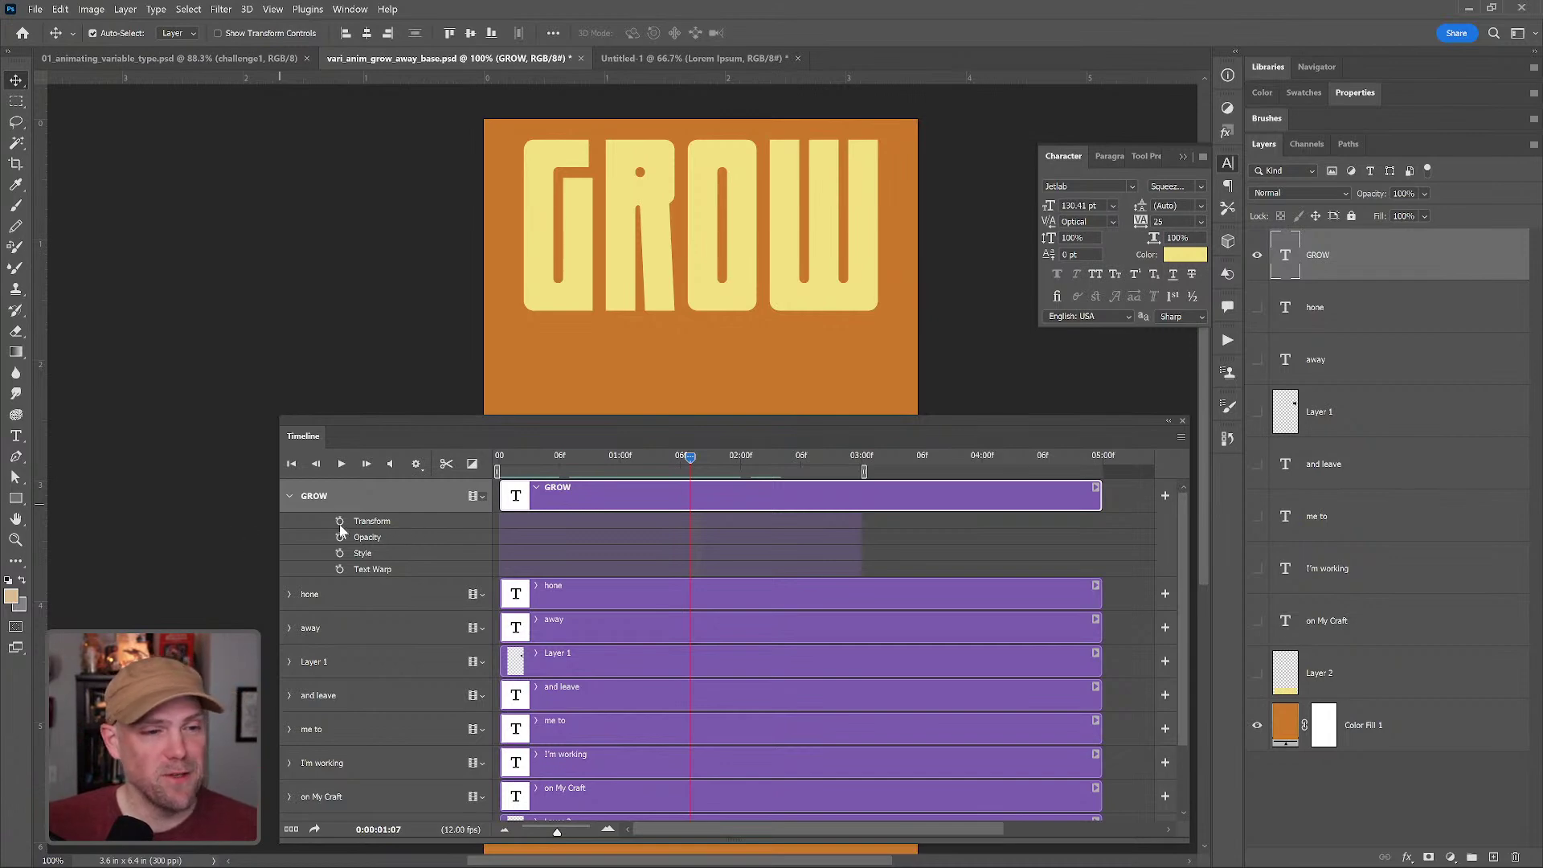
left_click(500, 458)
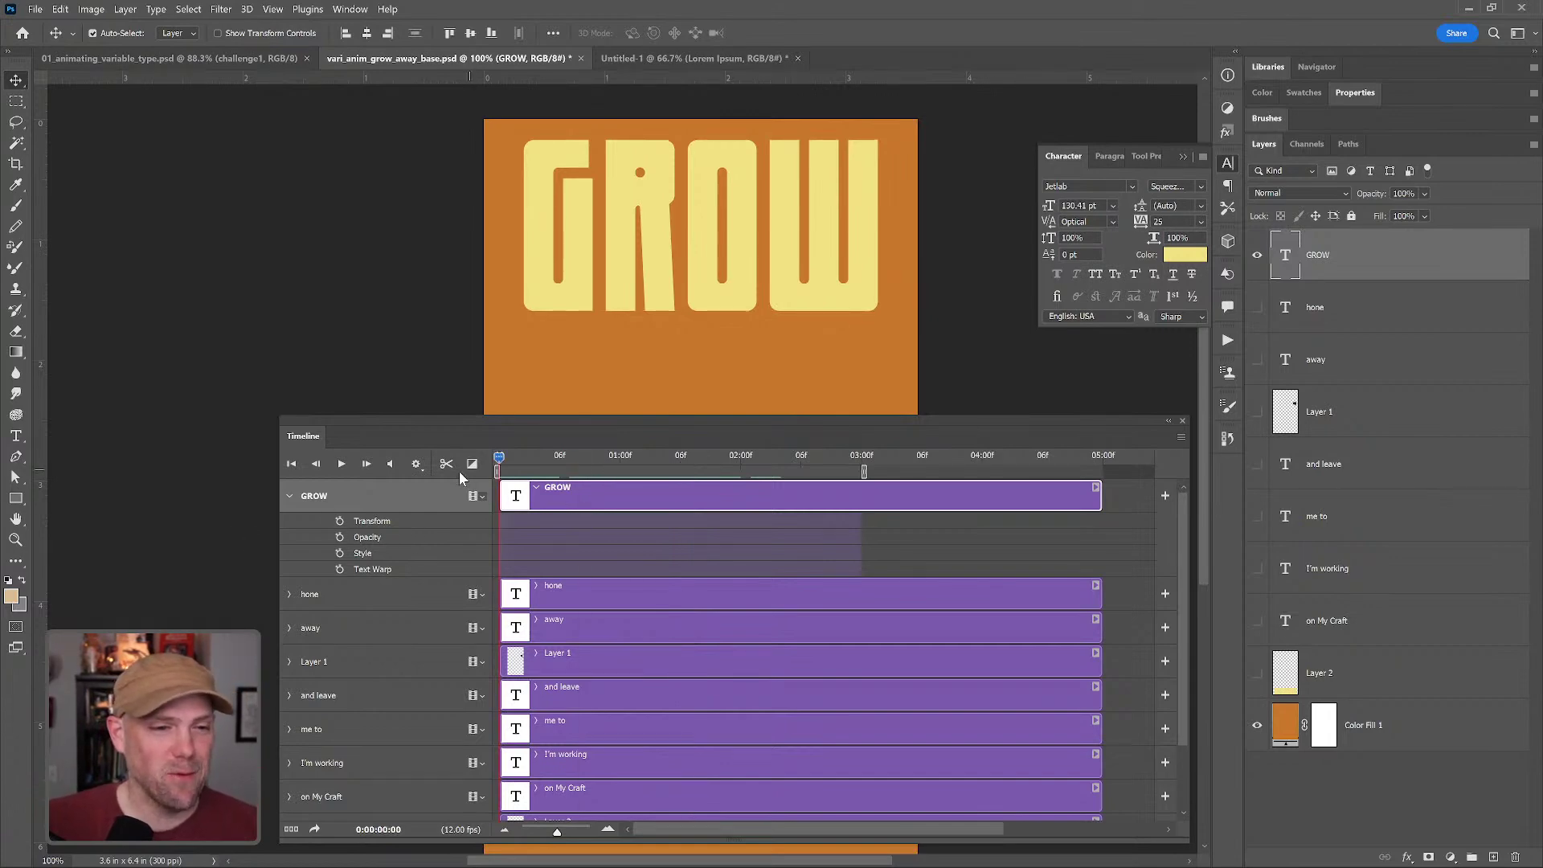
left_click(340, 521)
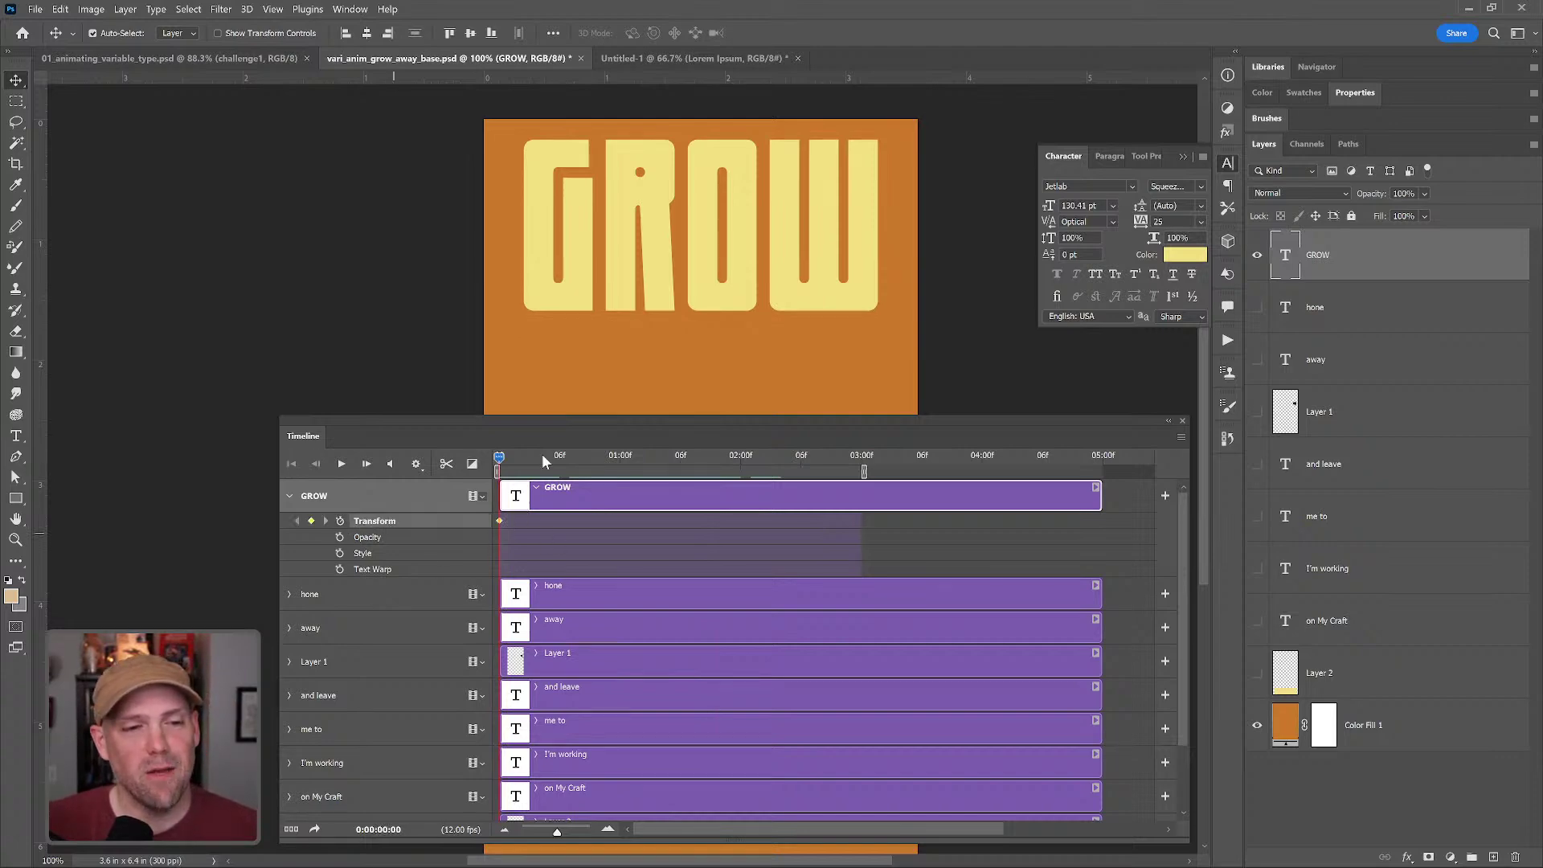
- Try a Transform animation on GROW by enlarging it to about 117% wide and 124% high at 0:00:00:06, and undo the transform keyframing
left_click_drag(499, 456, 561, 458)
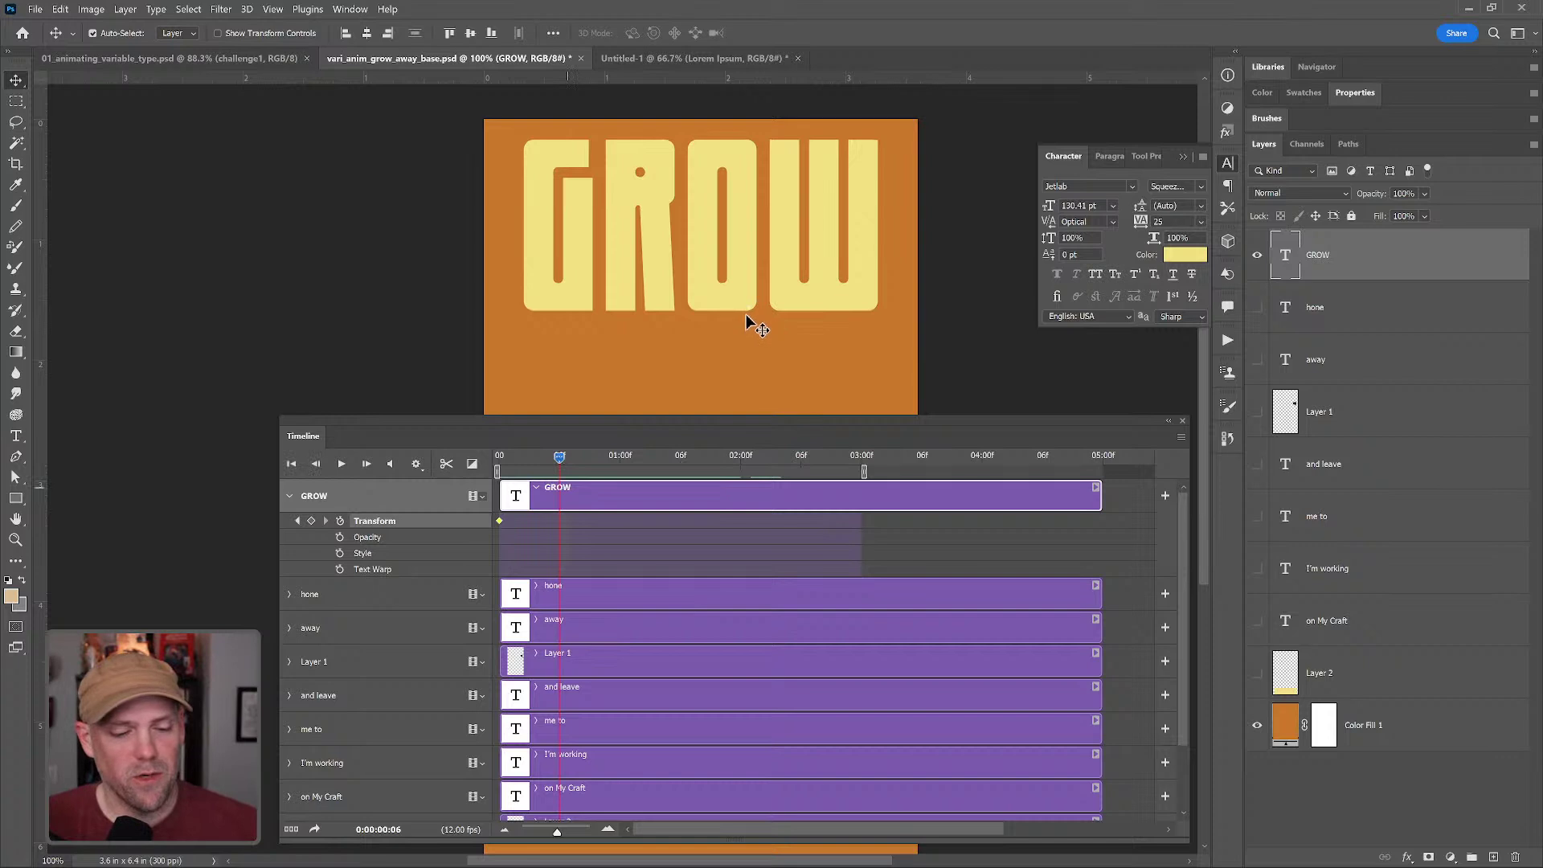
key("ctrl+t")
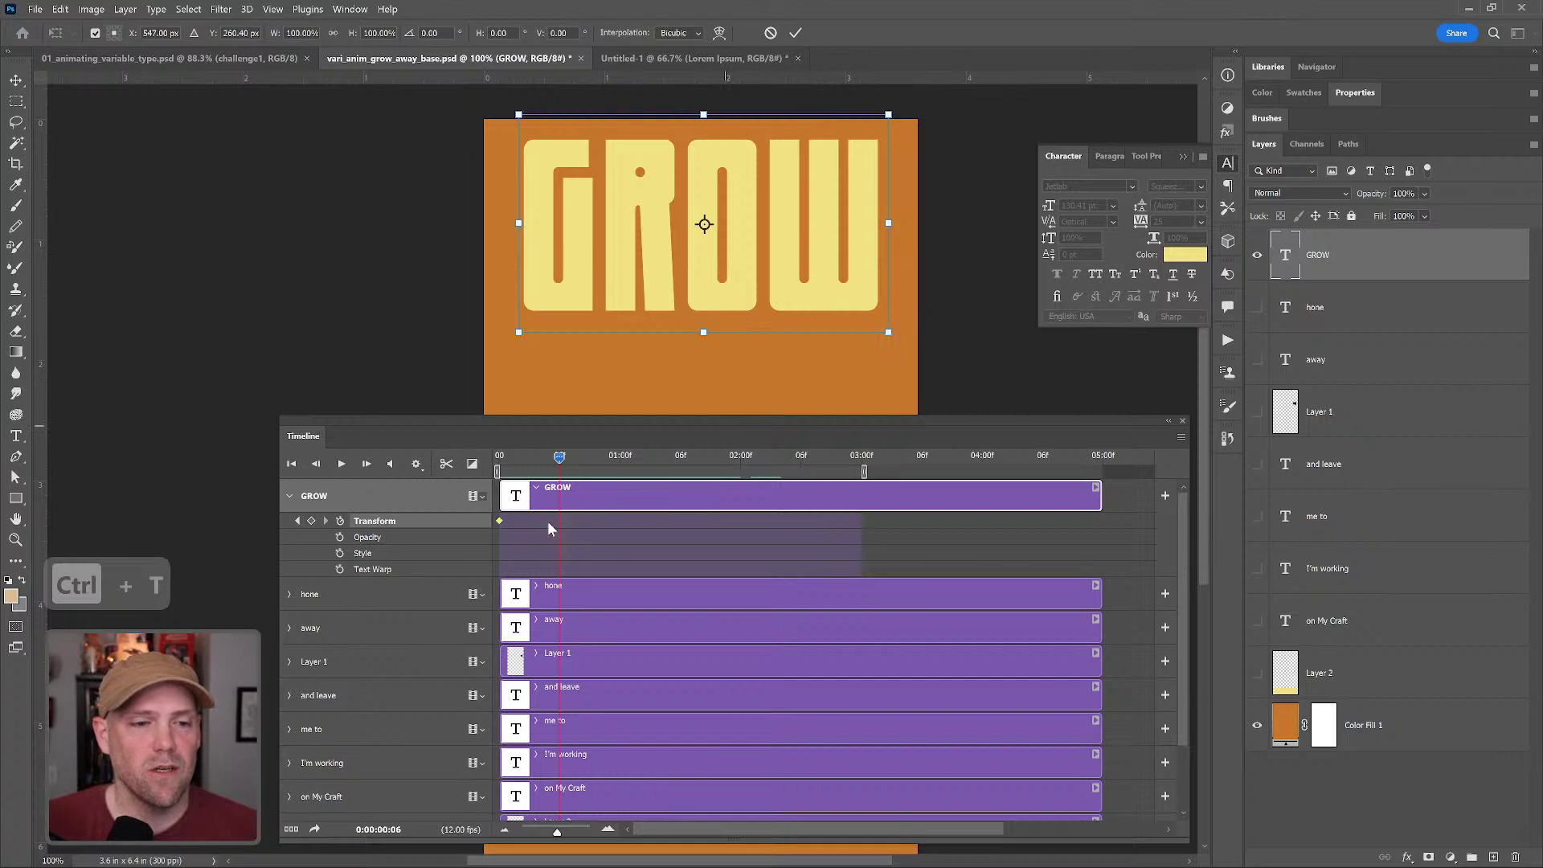
left_click_drag(889, 333, 955, 389)
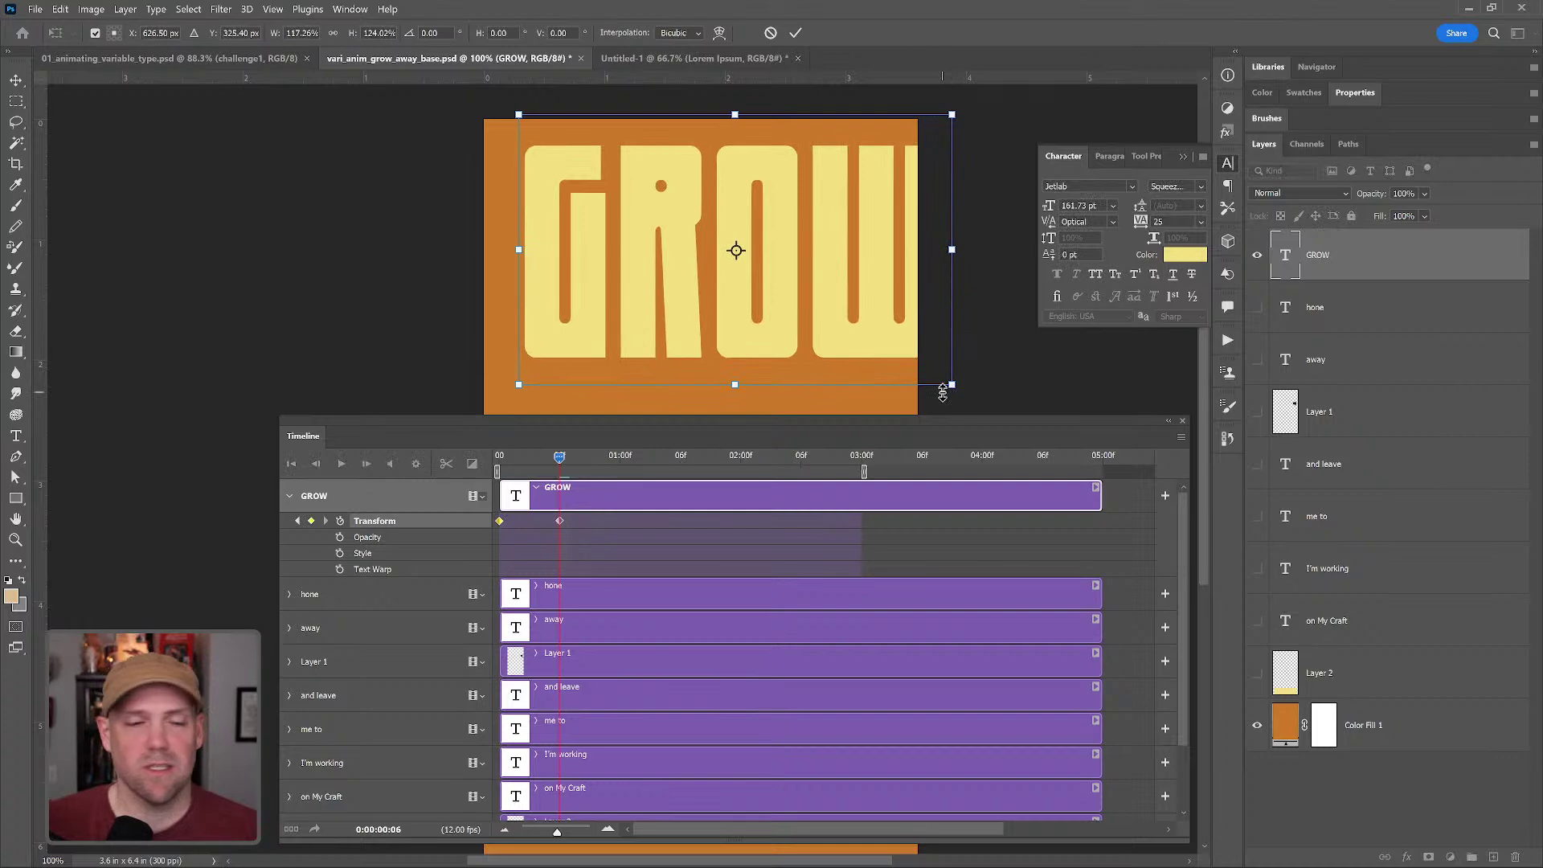
key("Return")
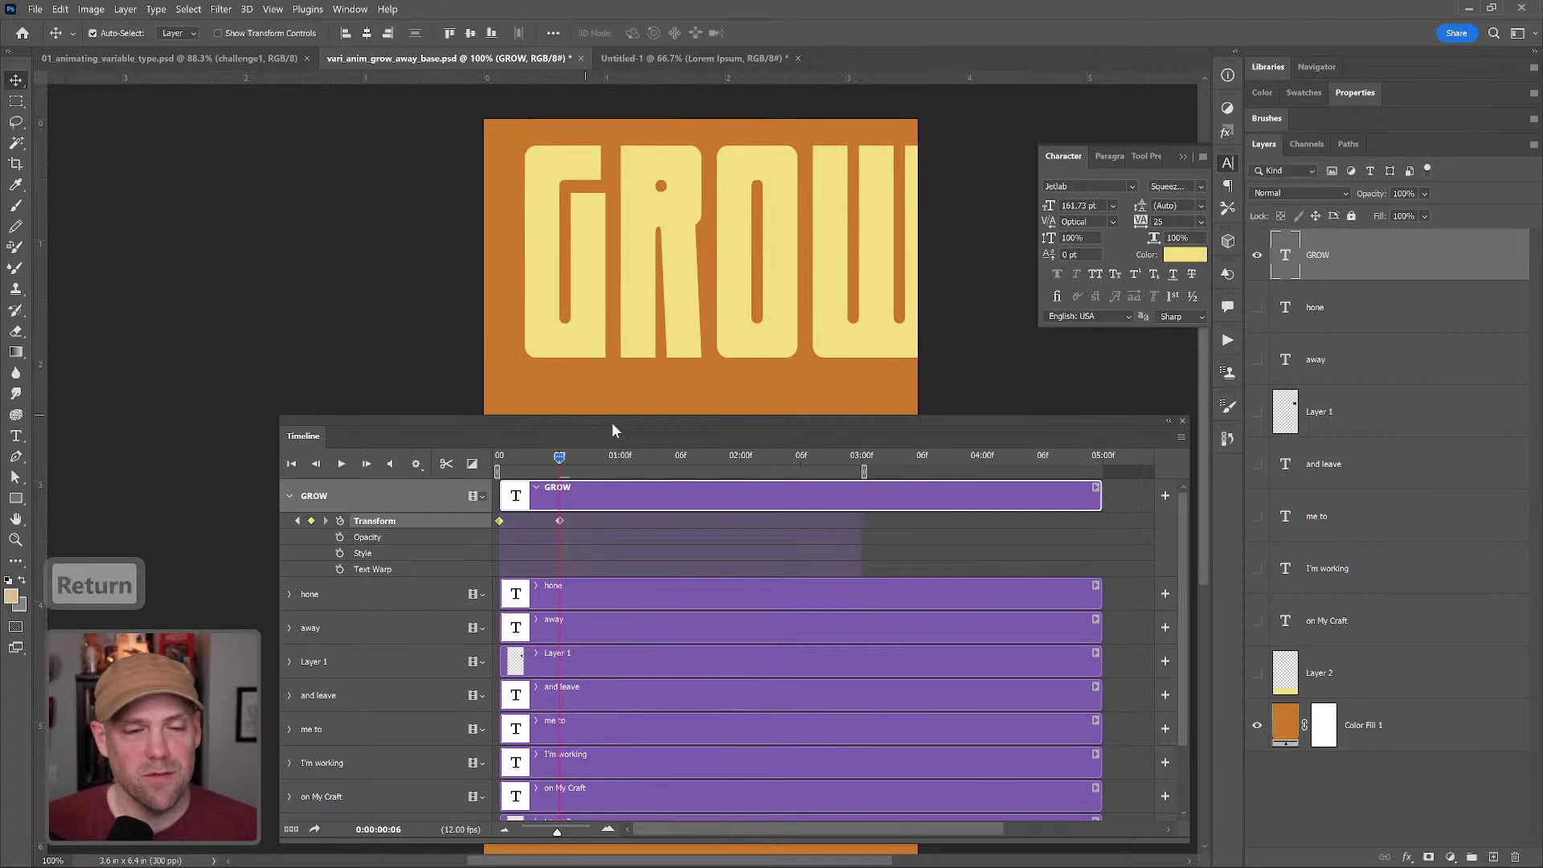
mouse_move(560, 463)
left_mouse_down()
mouse_move(503, 462)
mouse_move(560, 460)
left_mouse_up()
key("ctrl+z")
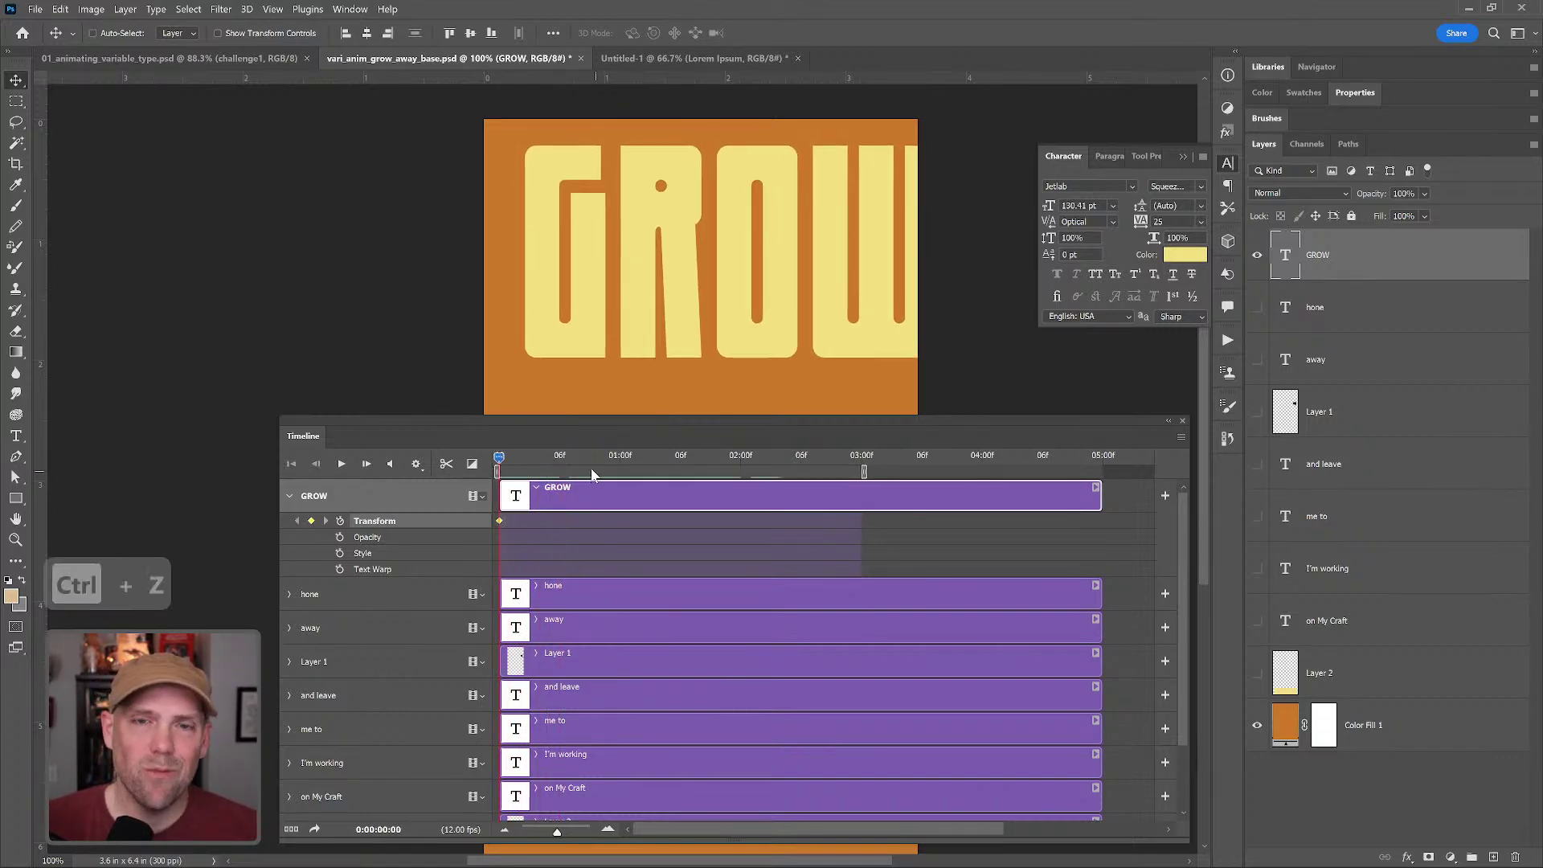
key("ctrl+z")
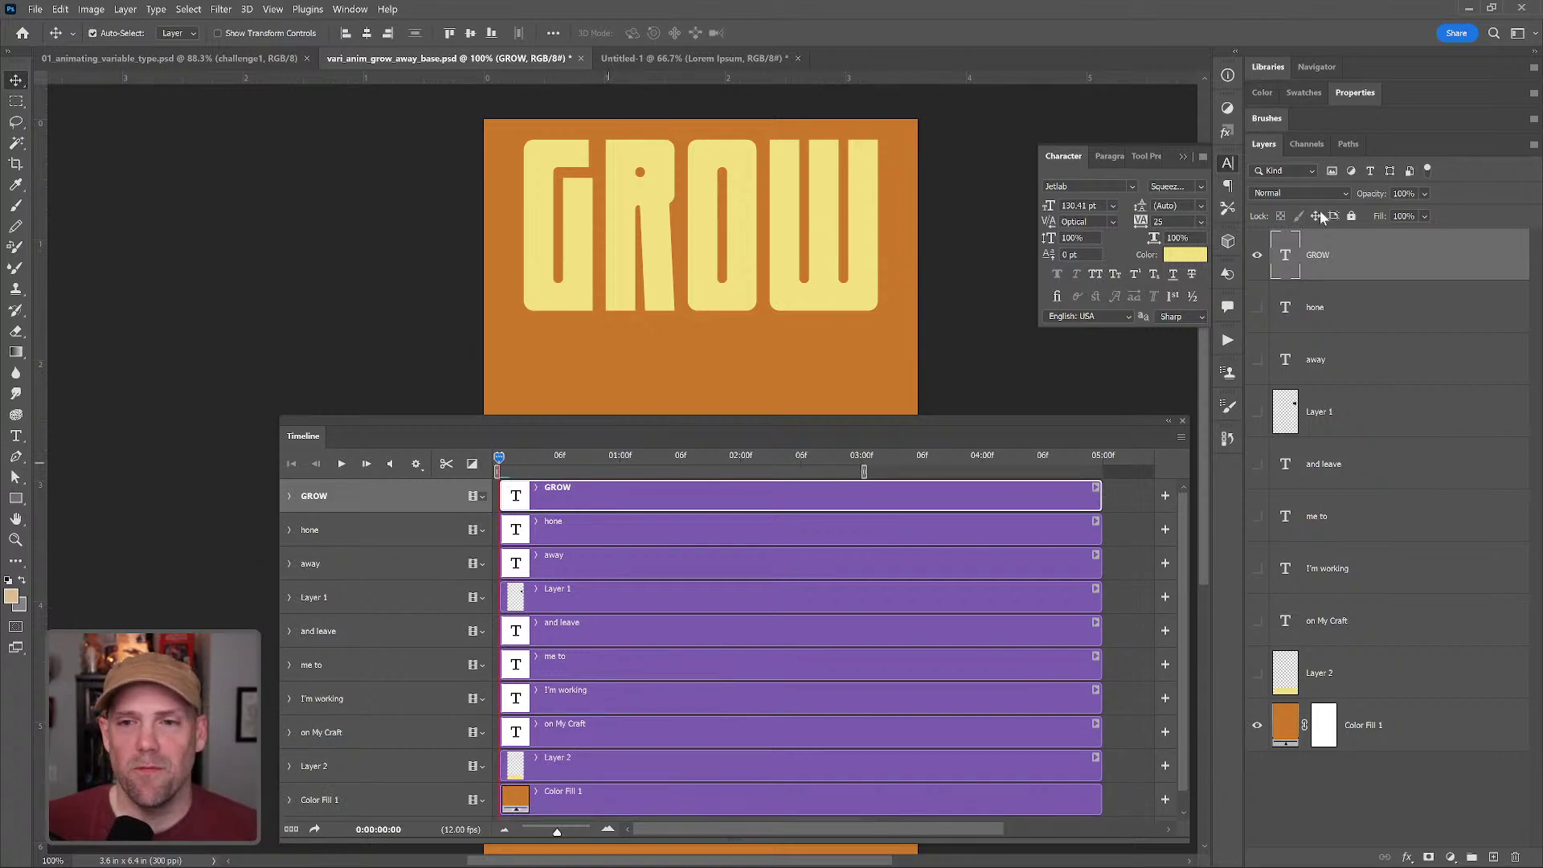
- Show the GROW layer's variable font properties and trim its timeline clip to end at frame 7
left_click(1357, 93)
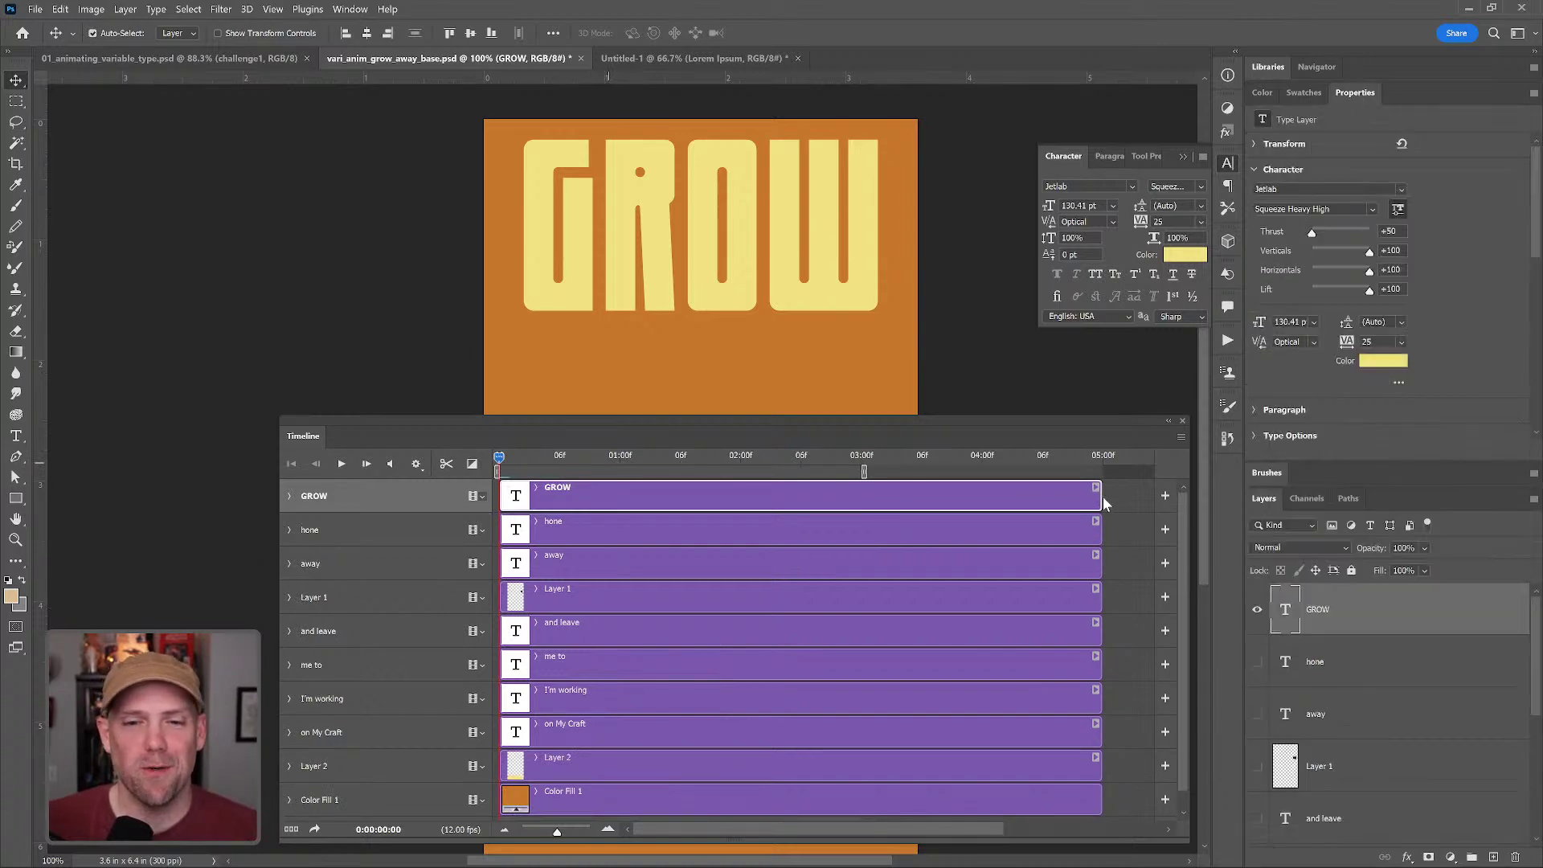
mouse_move(1100, 496)
left_mouse_down()
mouse_move(537, 530)
mouse_move(1098, 515)
left_mouse_up()
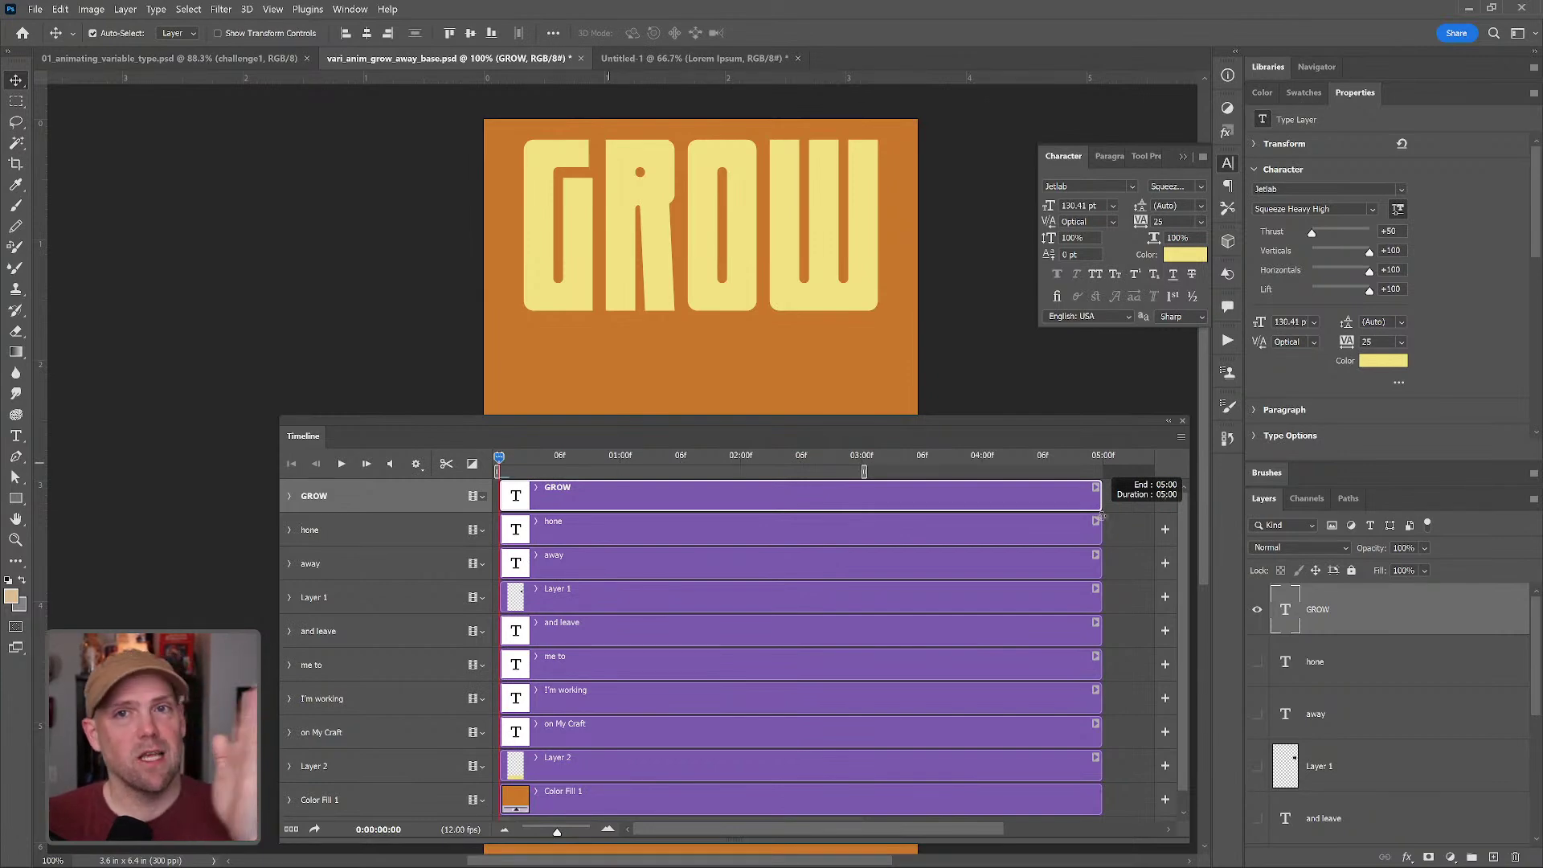
left_click_drag(1097, 511, 505, 521)
left_click_drag(555, 830, 570, 830)
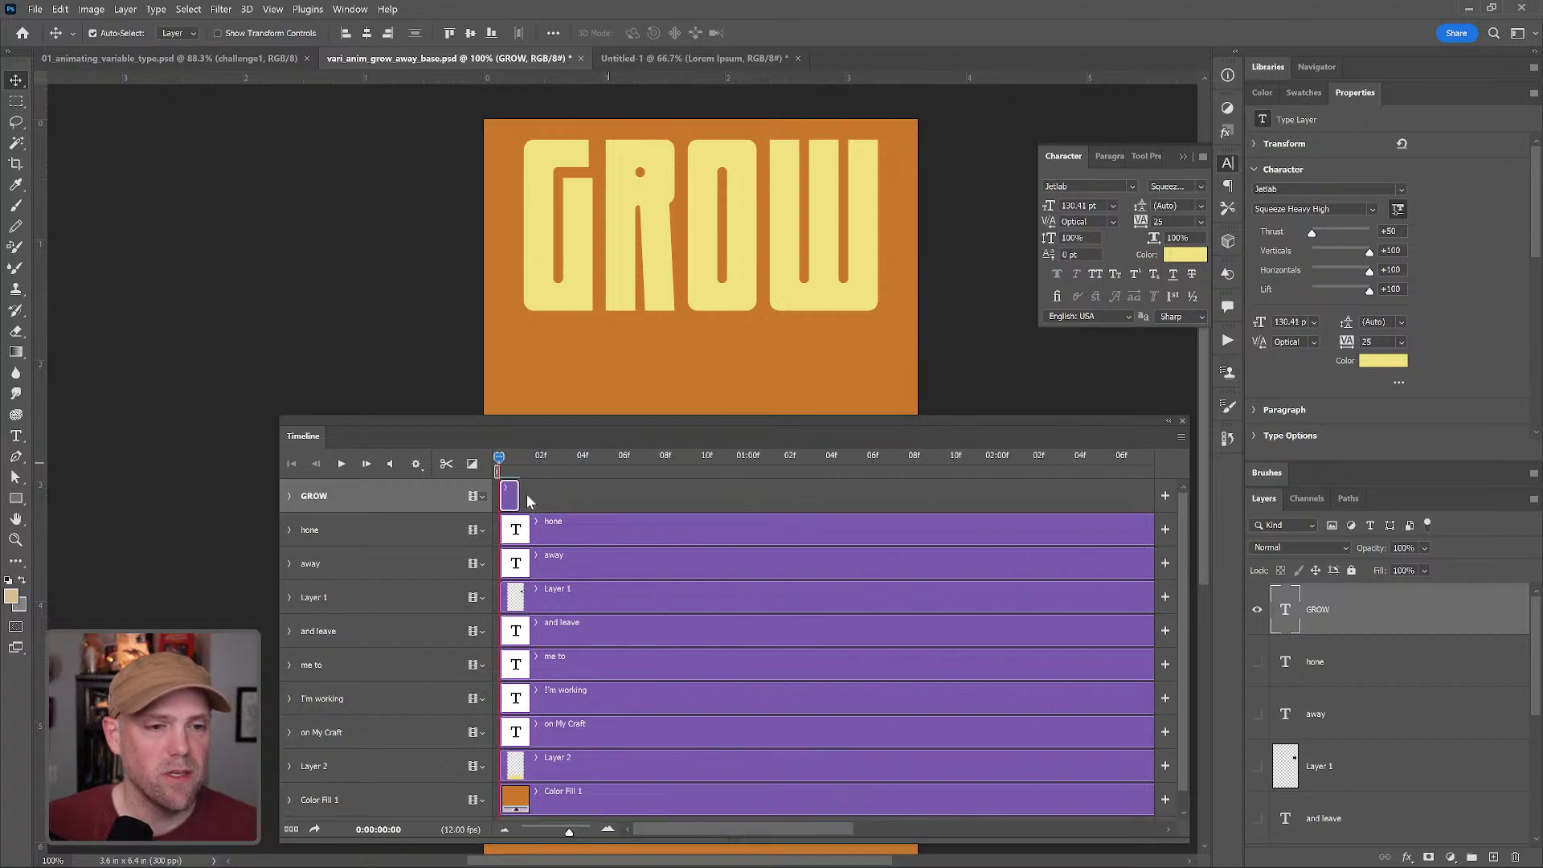
left_click_drag(520, 497, 663, 498)
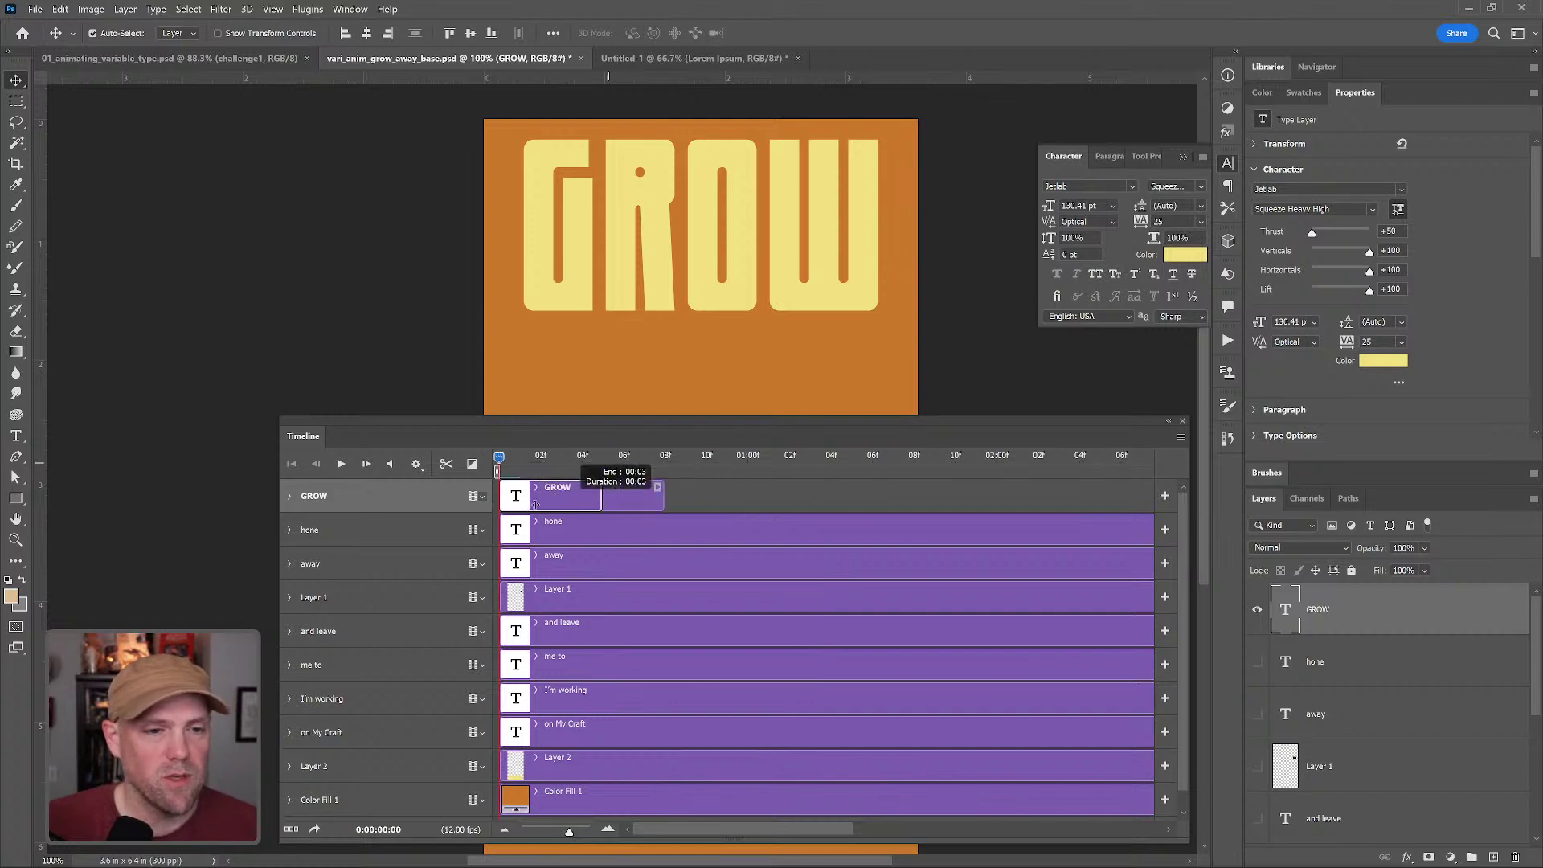
mouse_move(664, 496)
left_mouse_down()
mouse_move(518, 496)
mouse_move(668, 496)
mouse_move(643, 496)
left_mouse_up()
- Split the GROW clip at frames 1, 2 and 3 into consecutive one-frame pieces
mouse_move(508, 460)
left_mouse_down()
mouse_move(534, 455)
mouse_move(519, 455)
left_mouse_up()
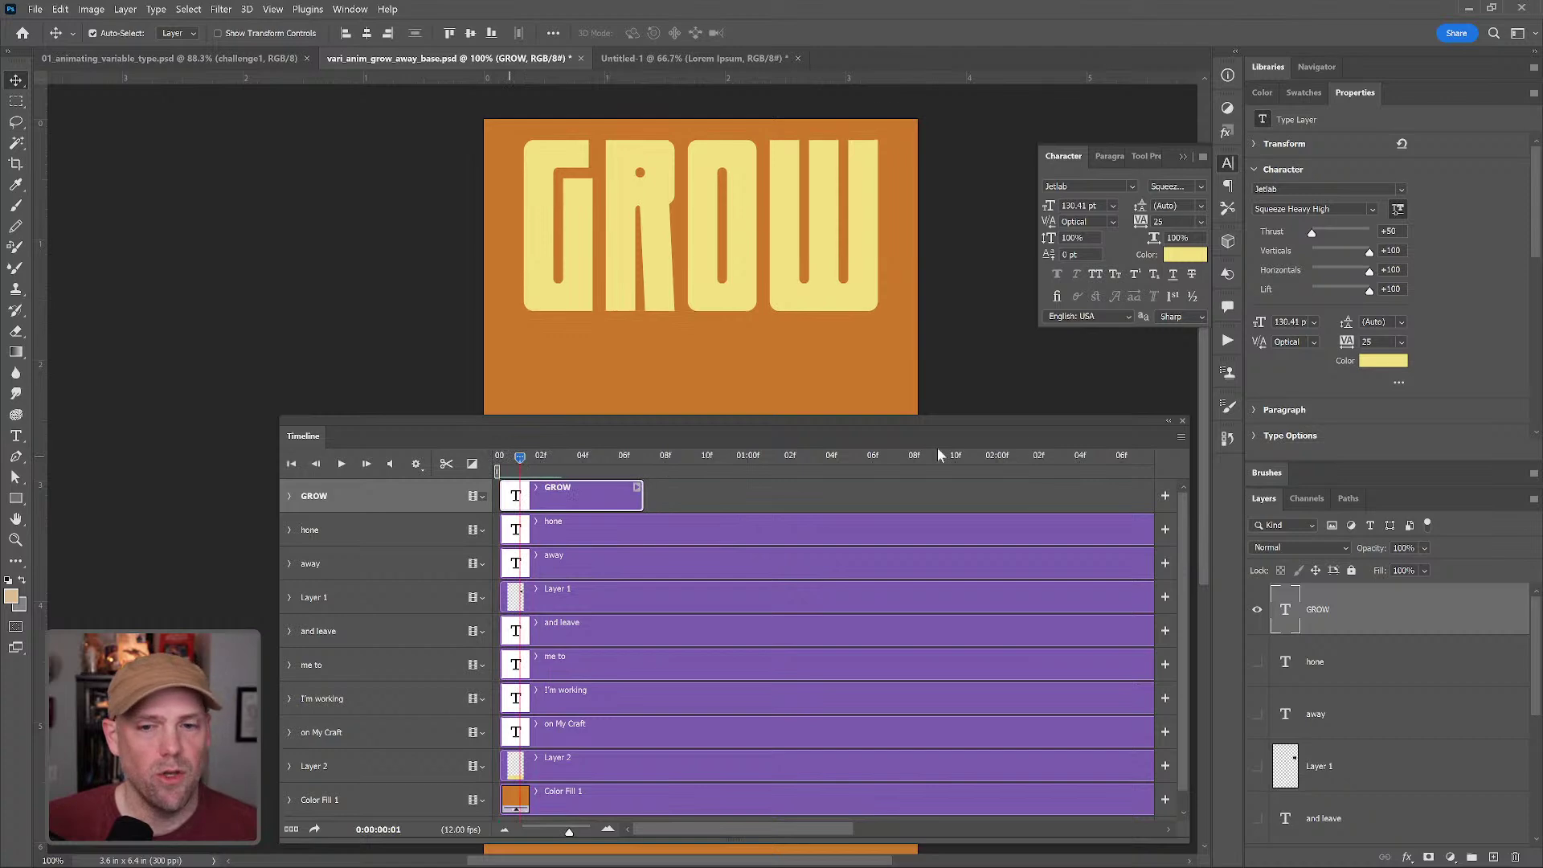
left_click(1182, 436)
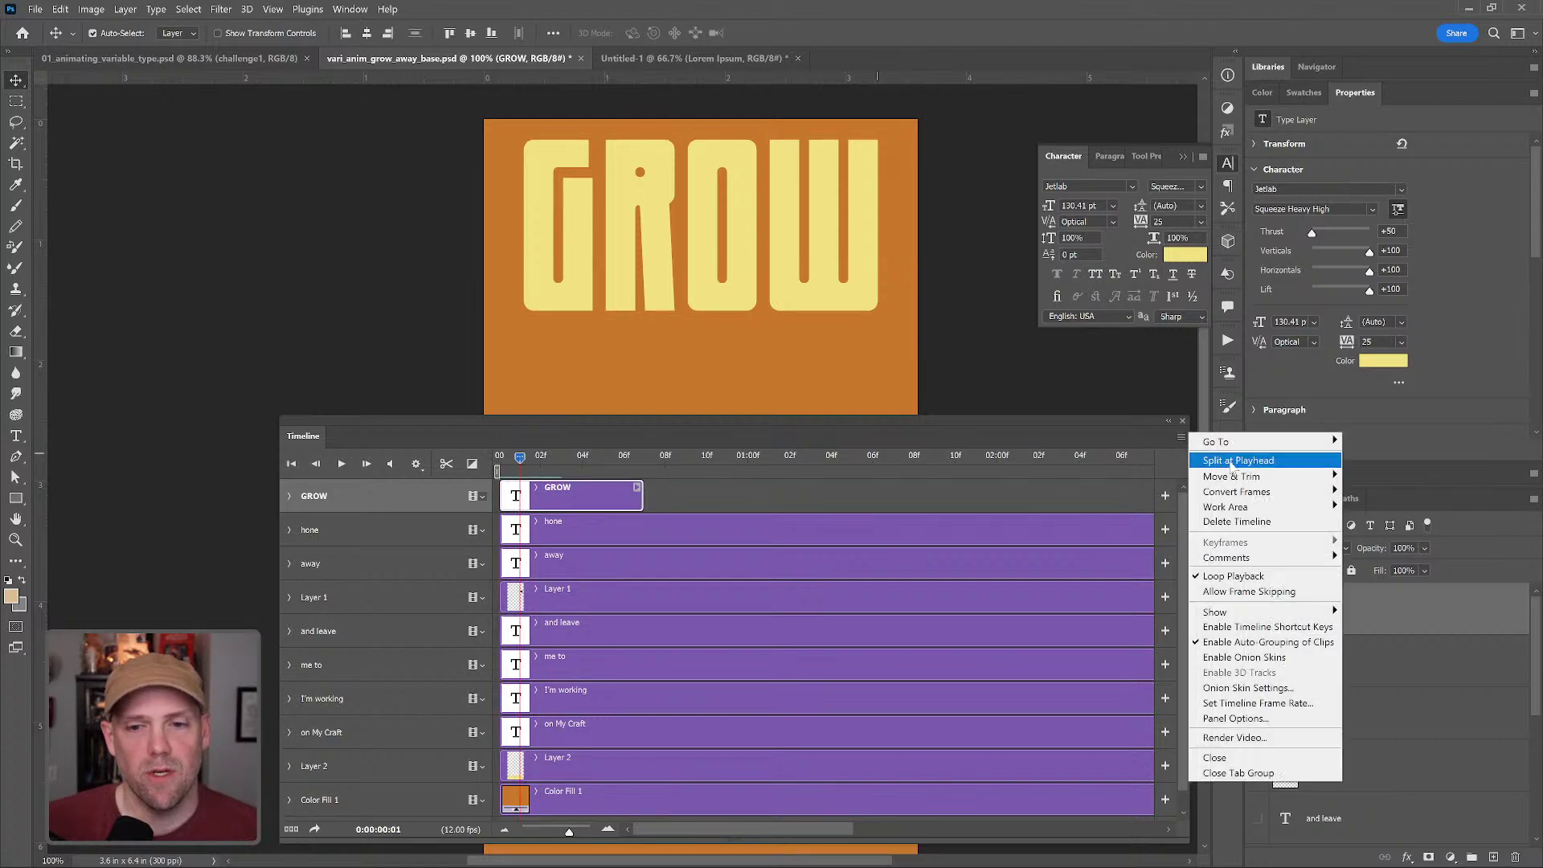
left_click(1232, 460)
left_click(541, 457)
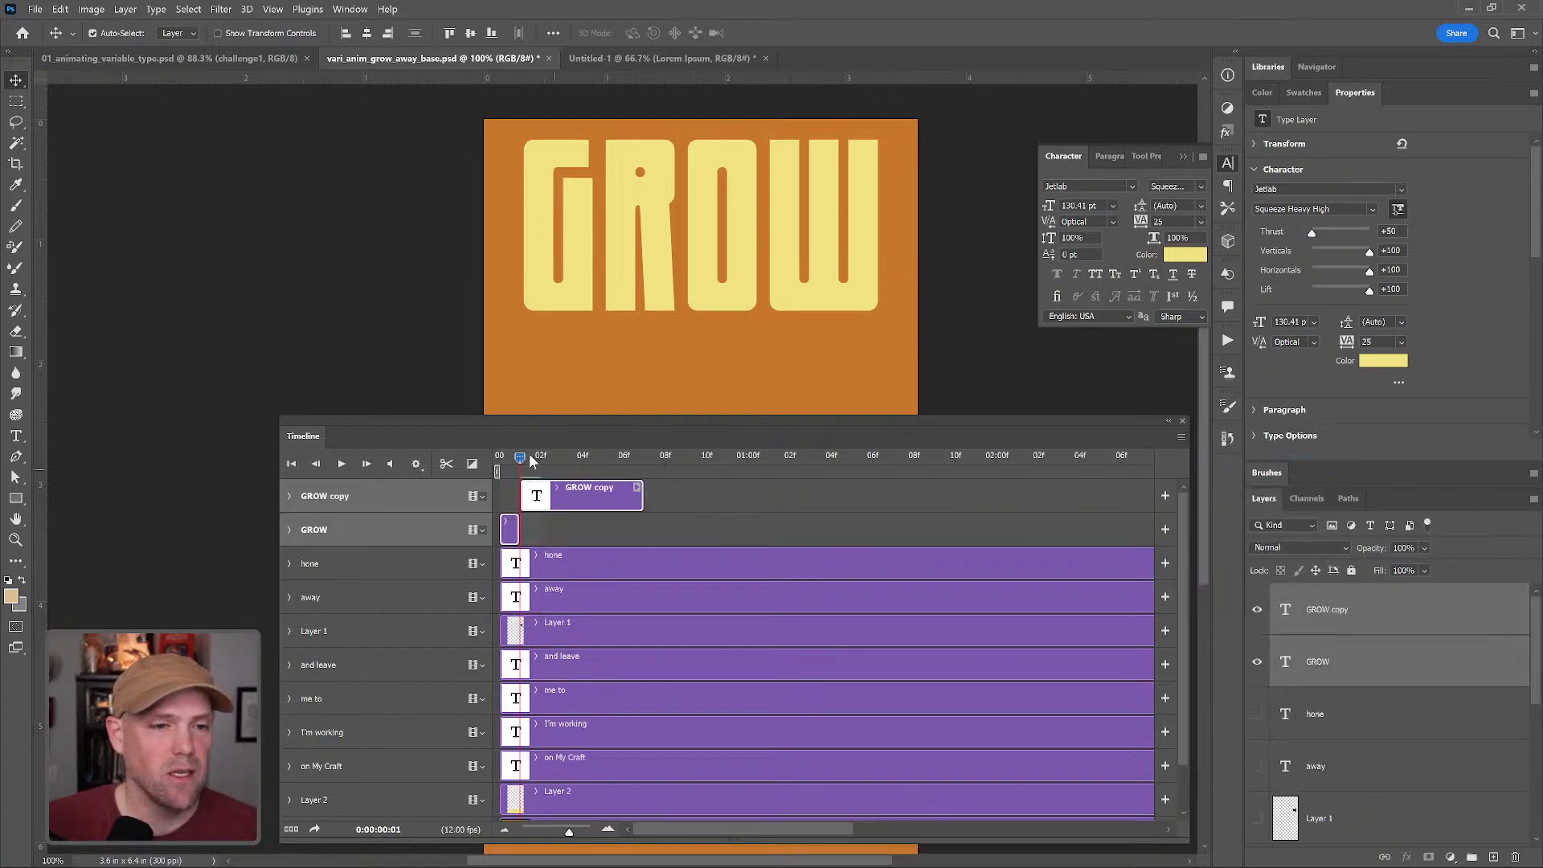
left_click(1181, 436)
left_click(1222, 461)
left_click(561, 456)
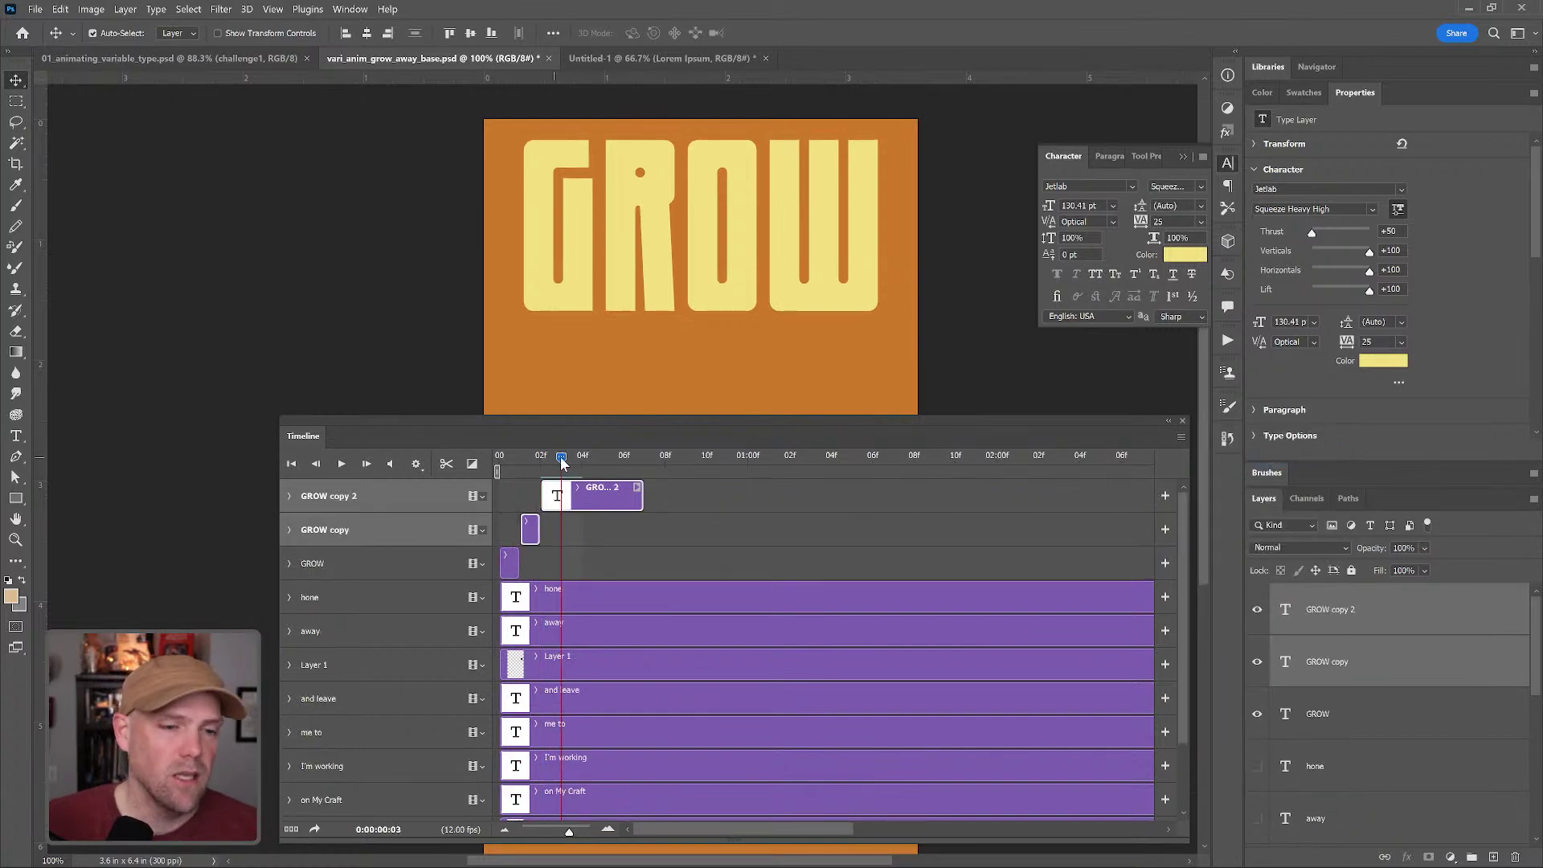
left_click(1181, 437)
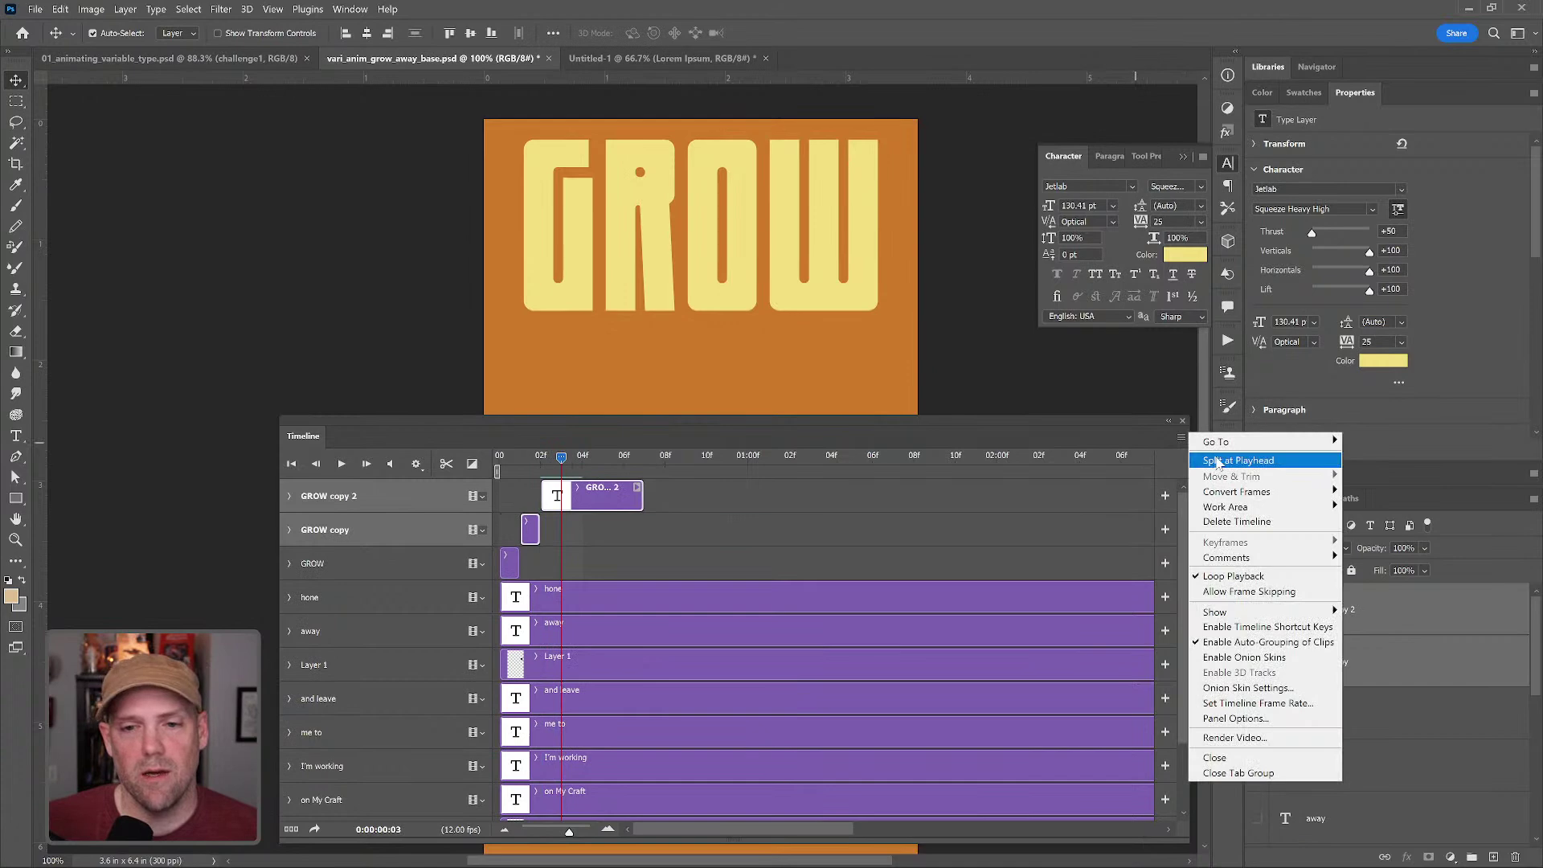
left_click(1218, 461)
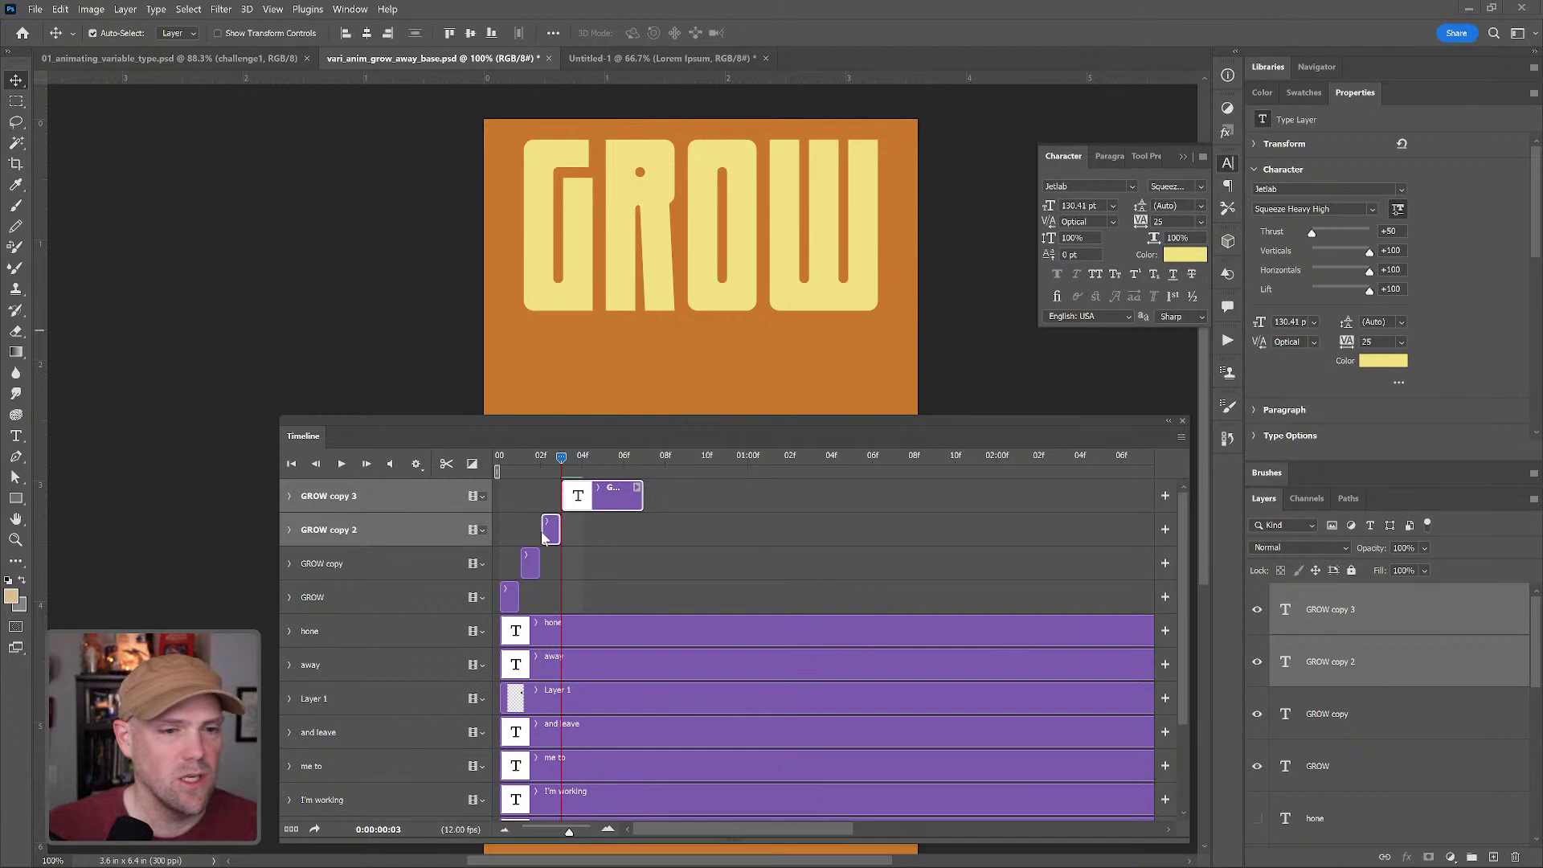
- Split the remaining GROW clip at frame 4 and trim the final piece to one frame
left_click_drag(641, 500, 581, 500)
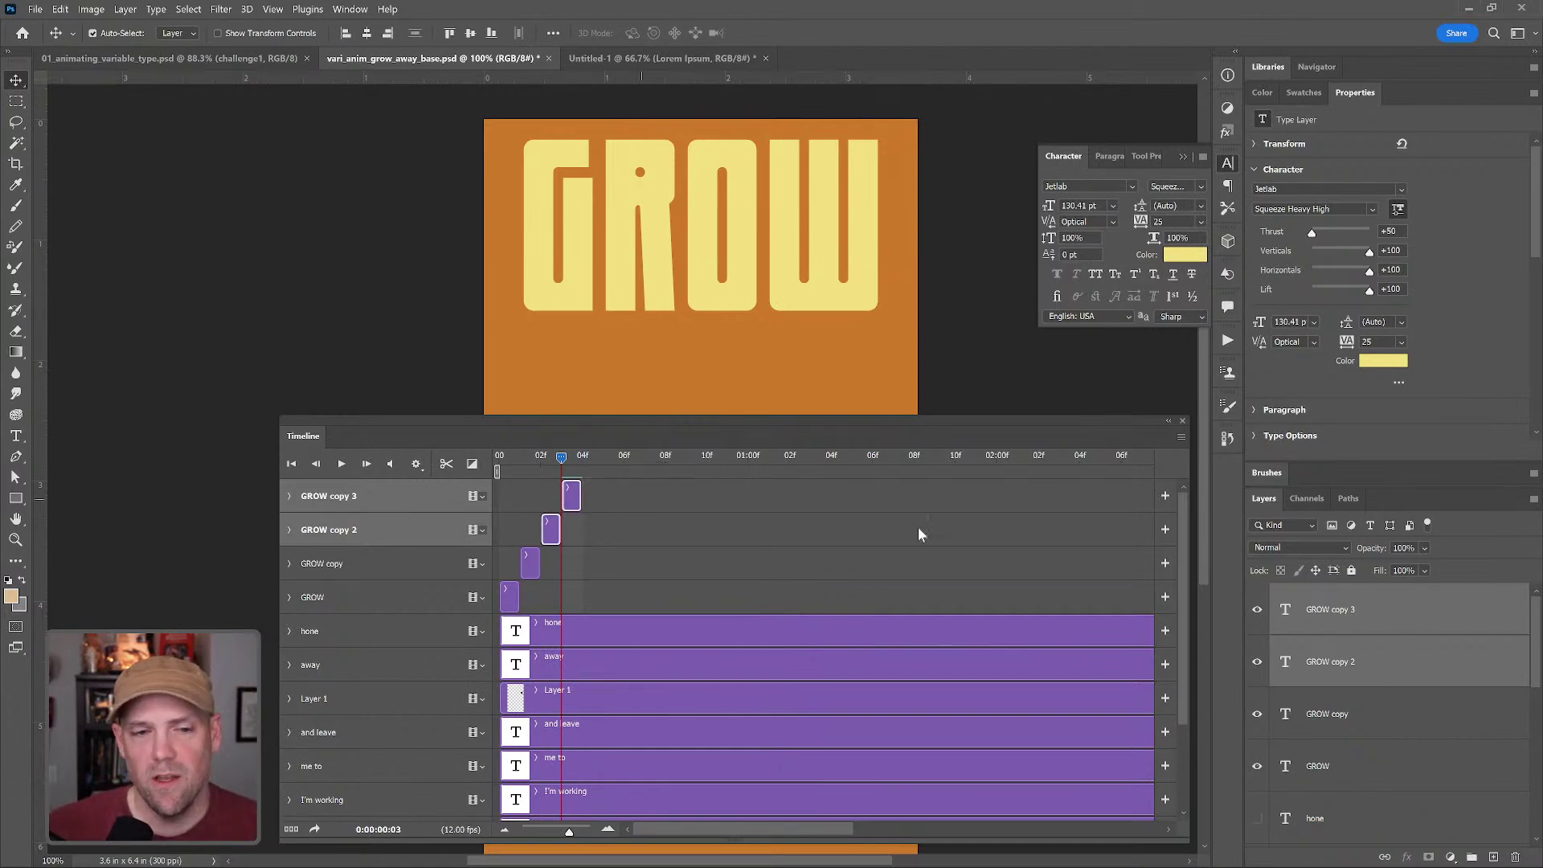
left_click_drag(579, 497, 642, 497)
left_click(582, 459)
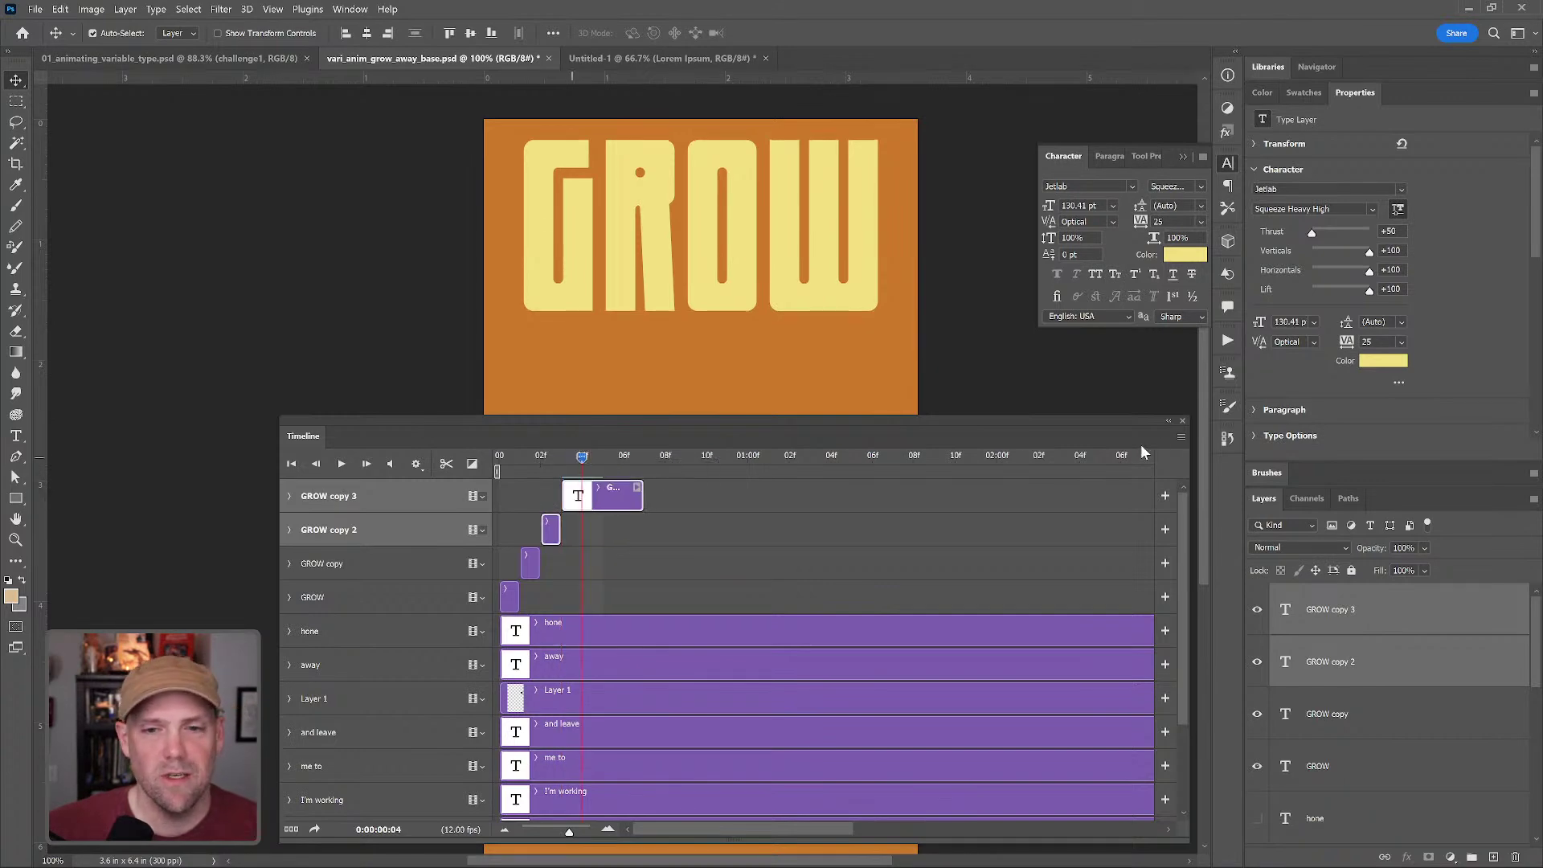
left_click(1181, 436)
left_click(1254, 462)
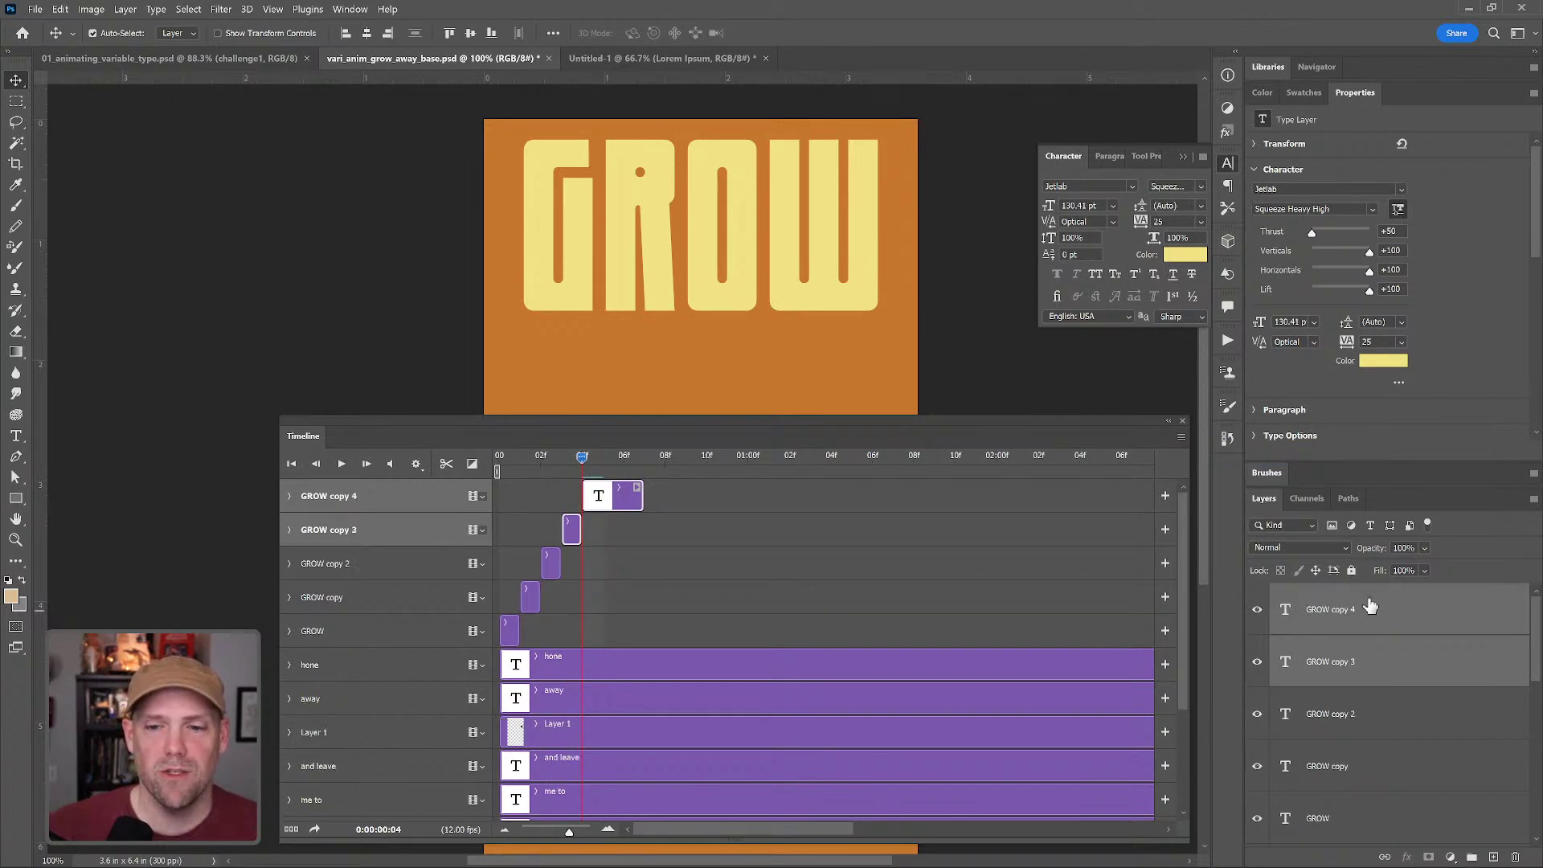
left_click_drag(641, 500, 560, 500)
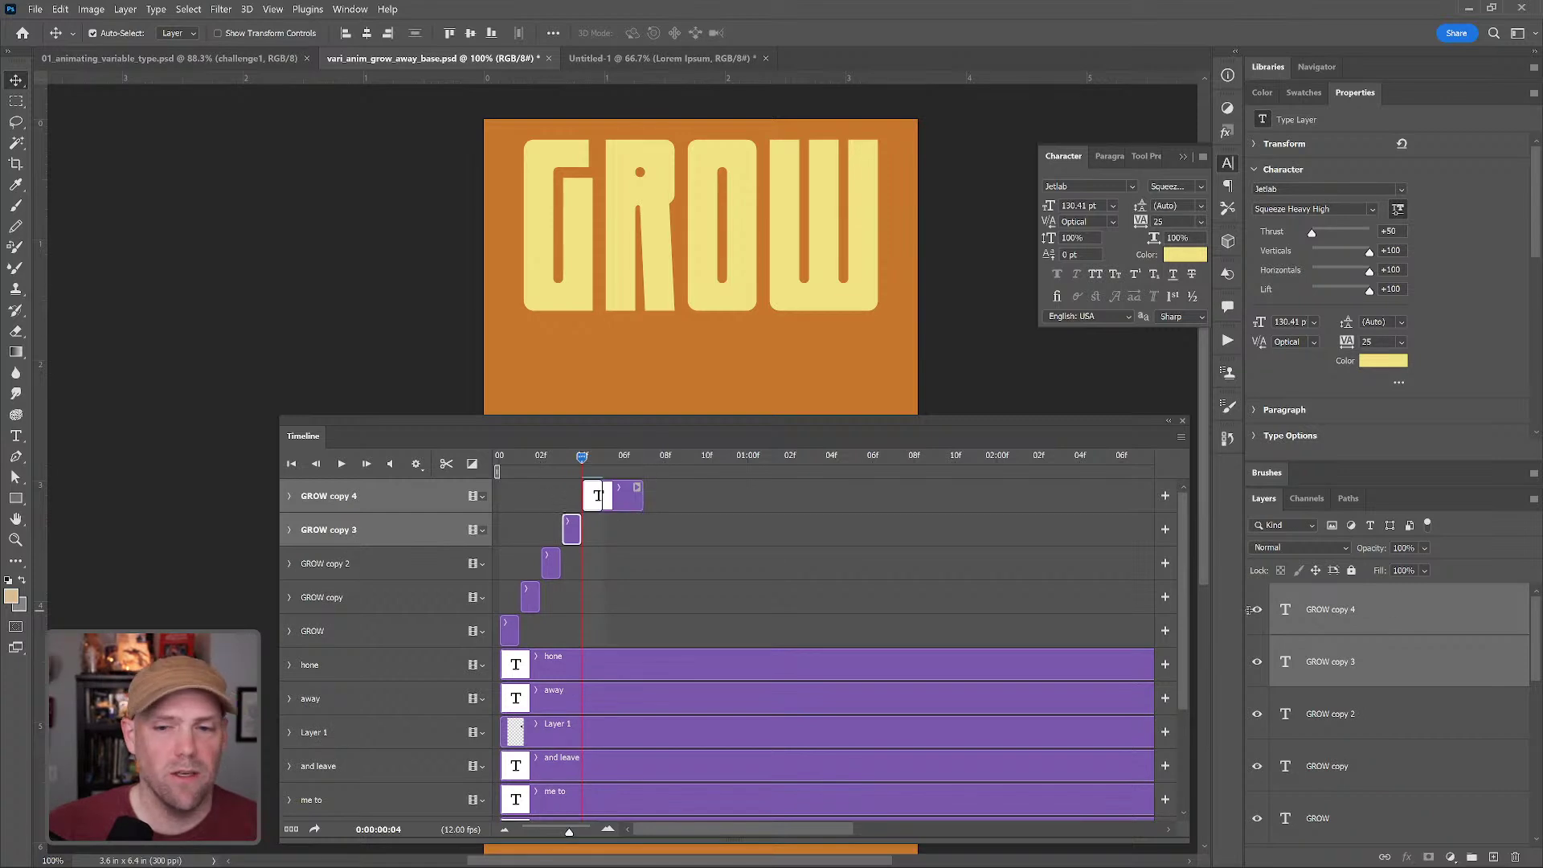
- Duplicate the frame 4 GROW clip four times, moving the lowest duplicate to frame 5 and the three above it to frame 6
mouse_move(1399, 615)
left_mouse_down()
mouse_move(1388, 621)
mouse_move(1388, 595)
left_mouse_up()
left_click(604, 595)
left_click_drag(589, 601, 611, 603)
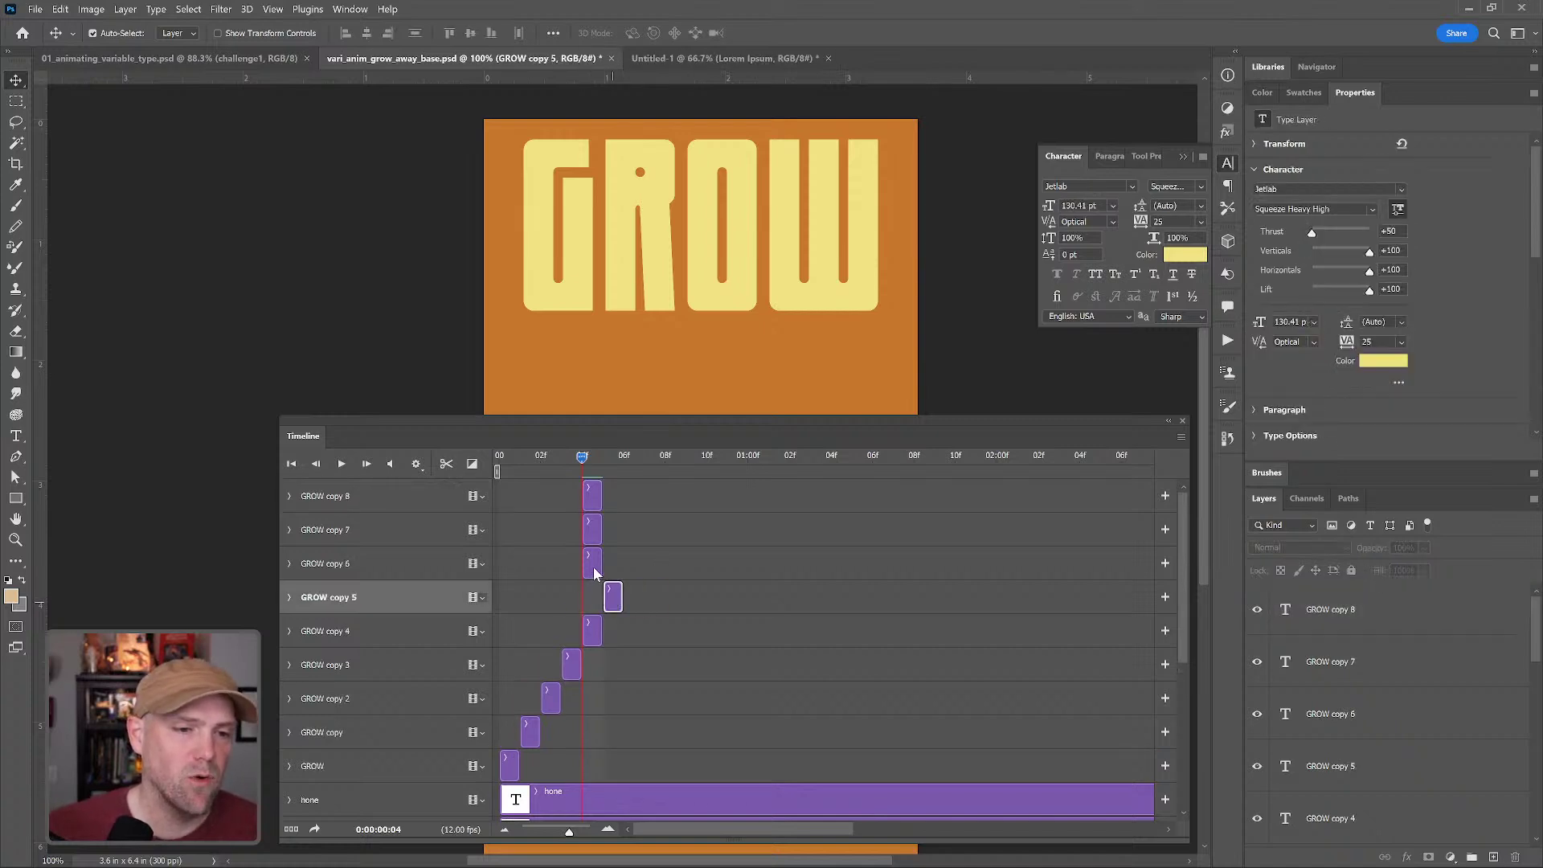
left_click(592, 563)
left_click(593, 500, "shift")
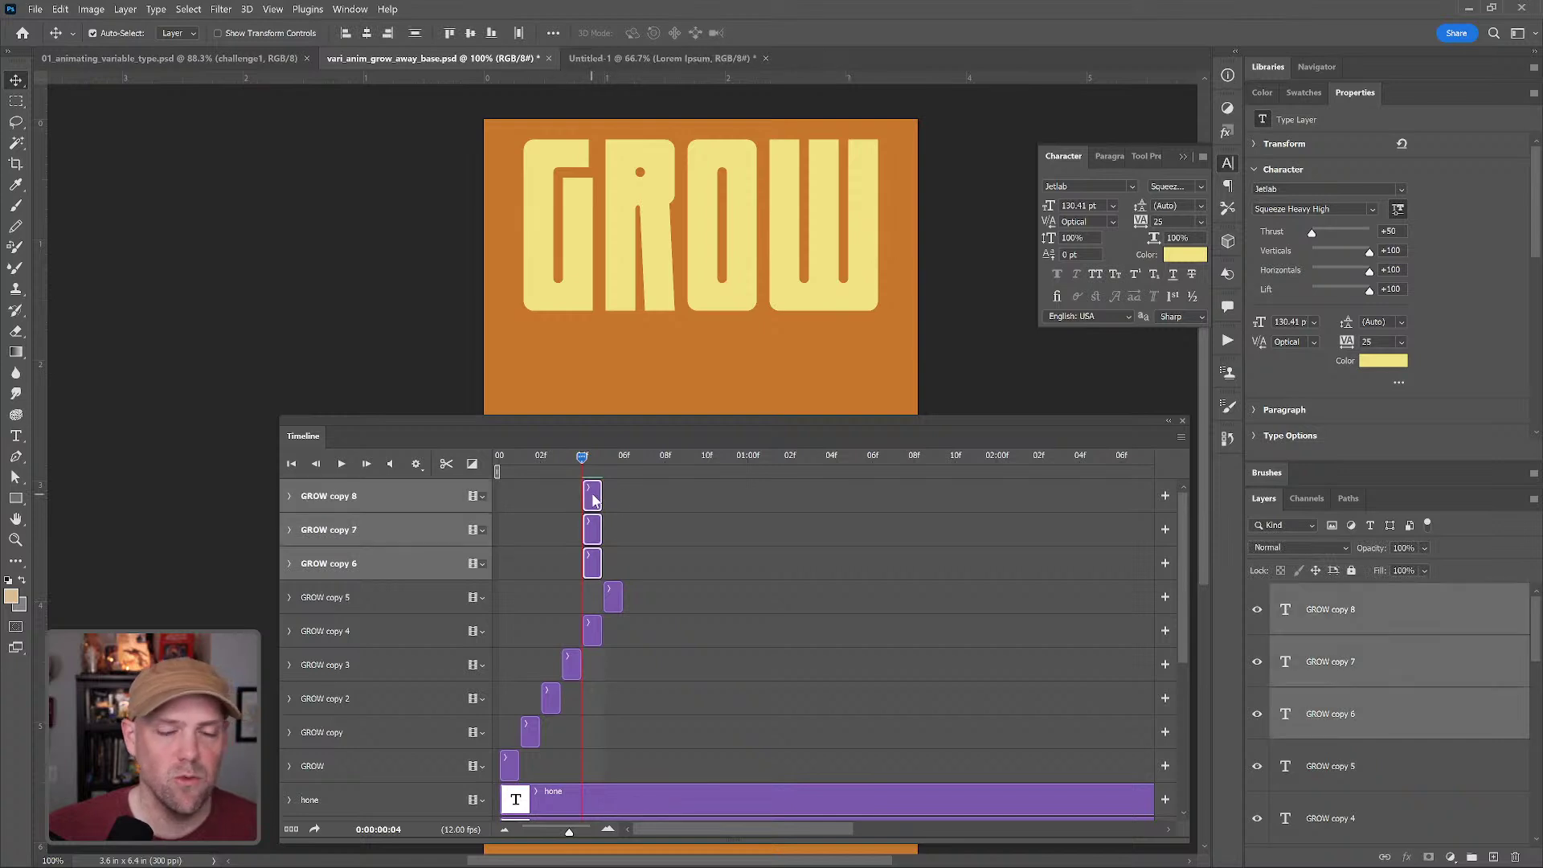
left_click_drag(593, 500, 630, 495)
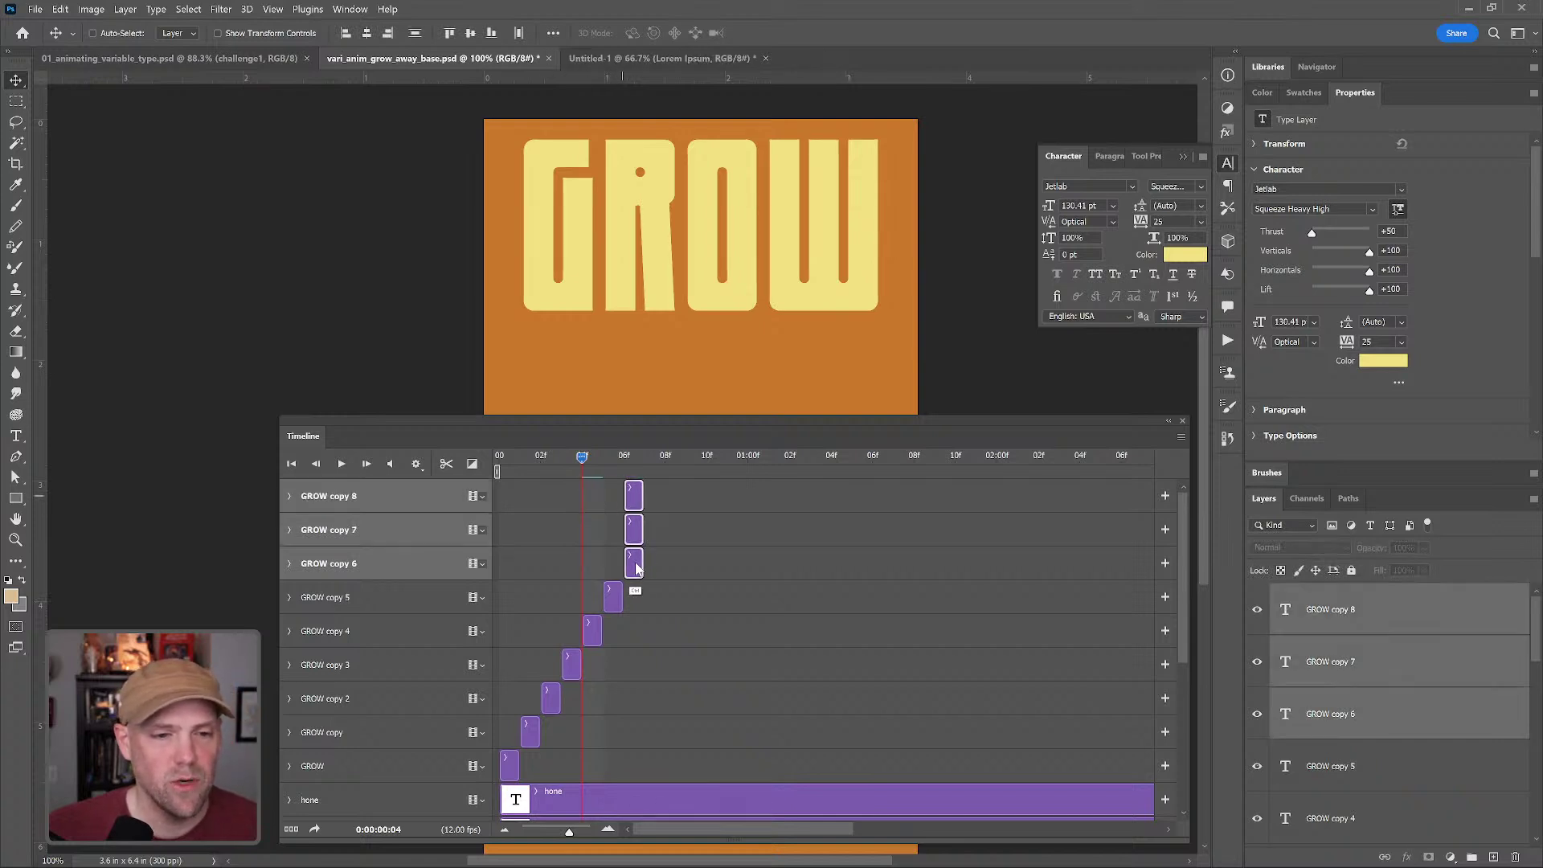
- Stagger the two uppermost GROW clips to start at frames 7 and 8, and extend the last one to end at 03:00
left_click(635, 555, "ctrl")
left_click_drag(640, 533, 998, 506)
left_click(655, 495)
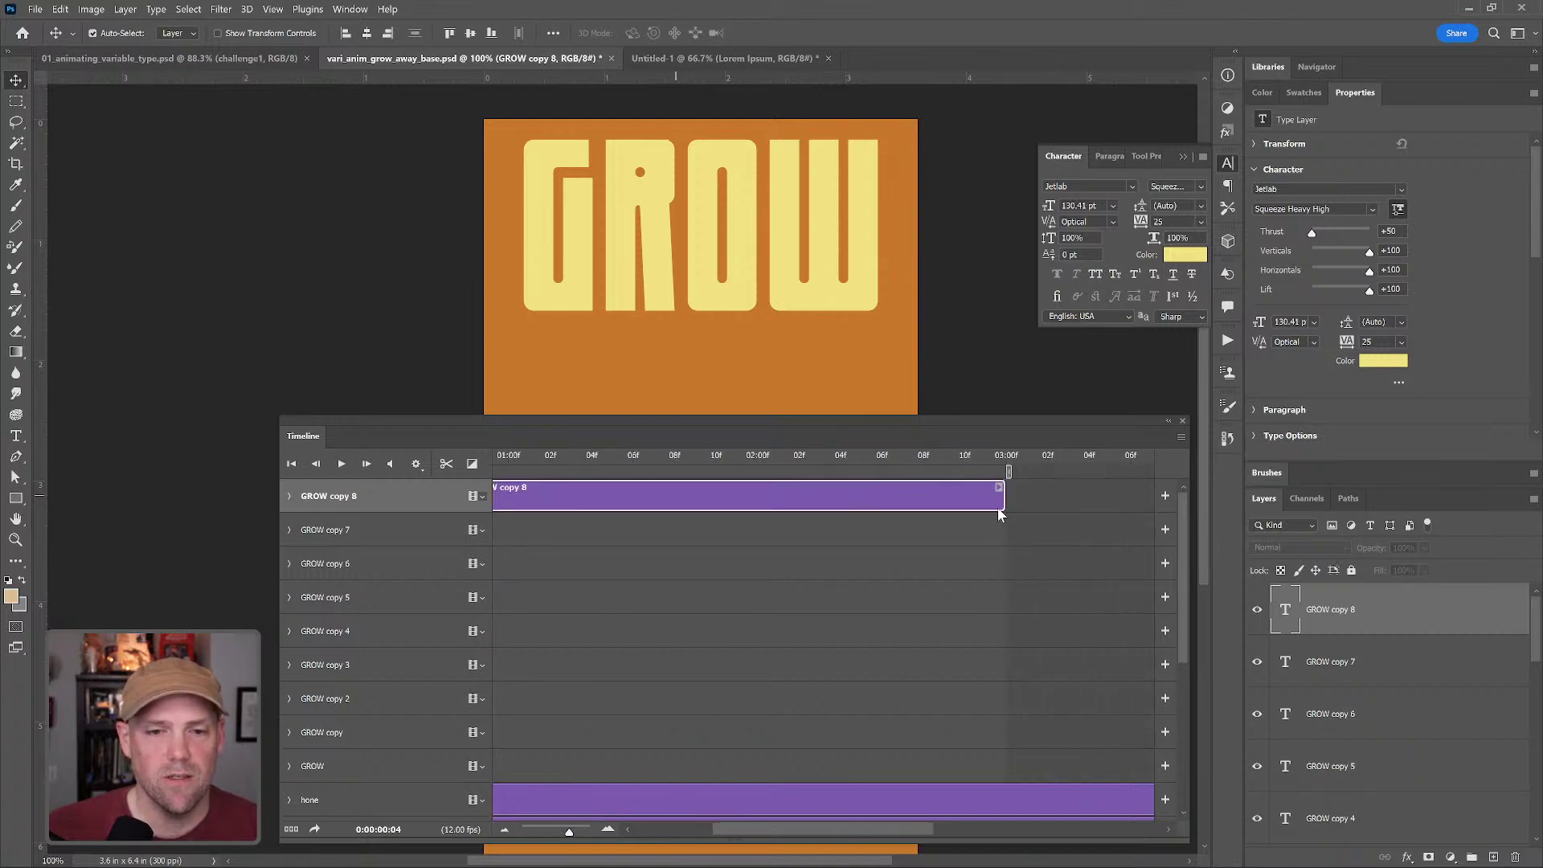
left_click_drag(732, 825, 611, 789)
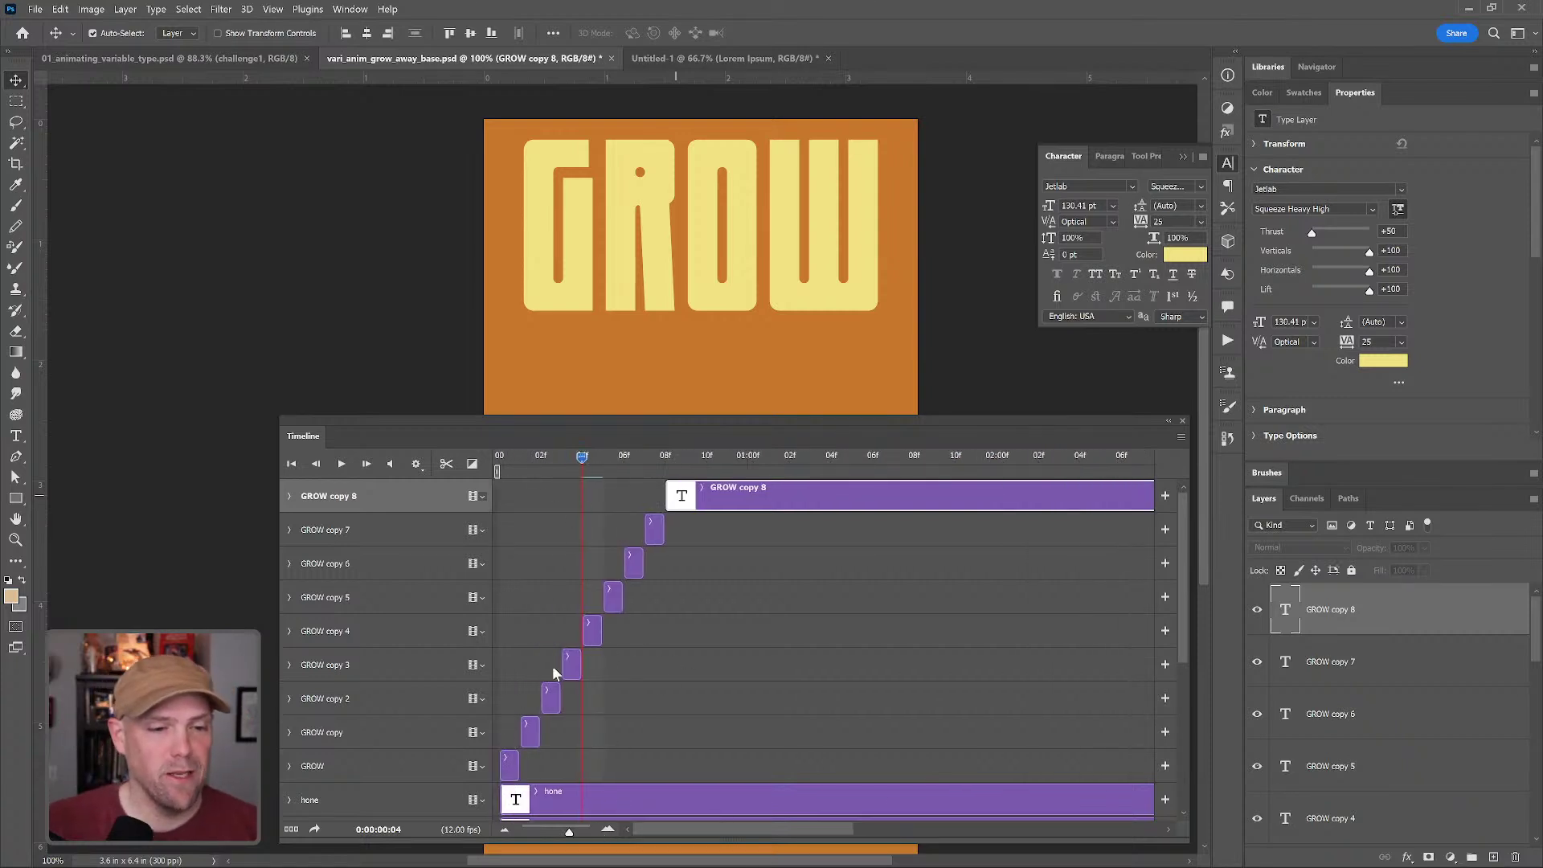
- Set the Verticals, Horizontals and Lift of the first GROW clip at frame 0 to 0
left_click(528, 457)
left_click(530, 732)
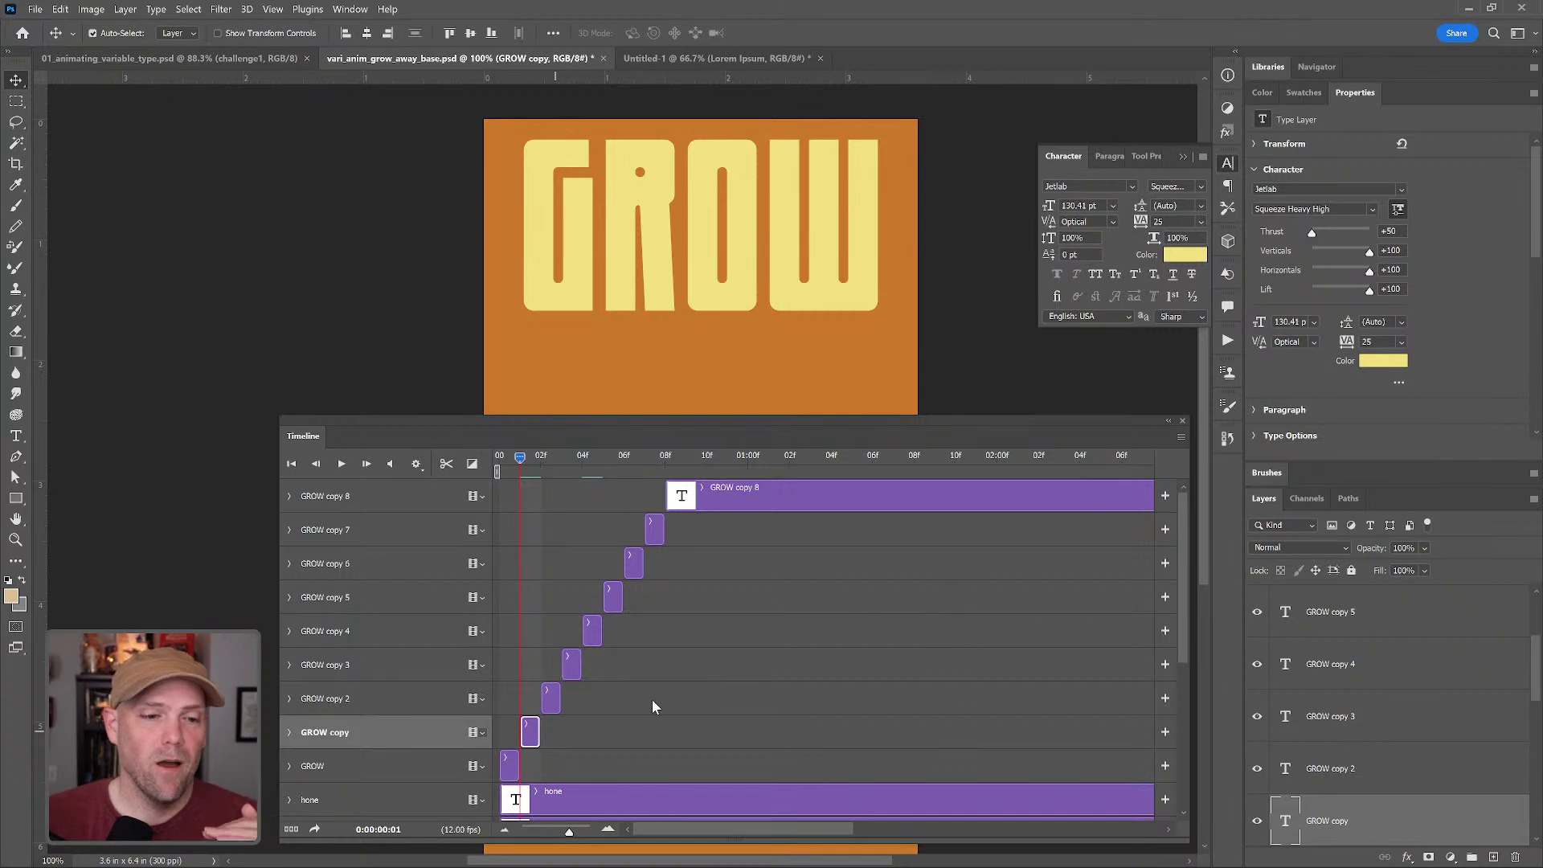
left_click(507, 775)
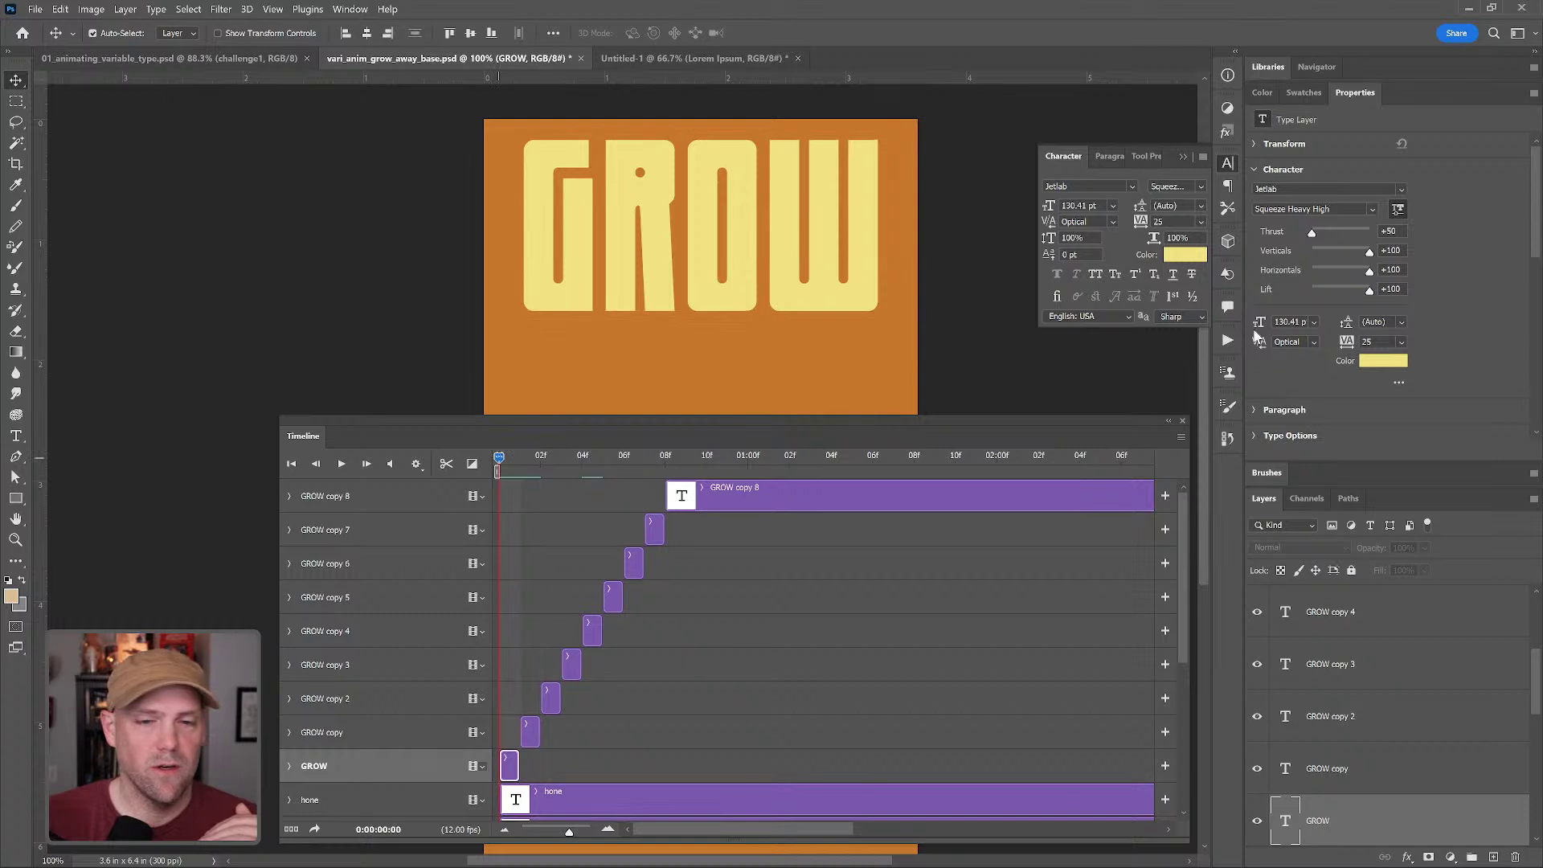
type("0")
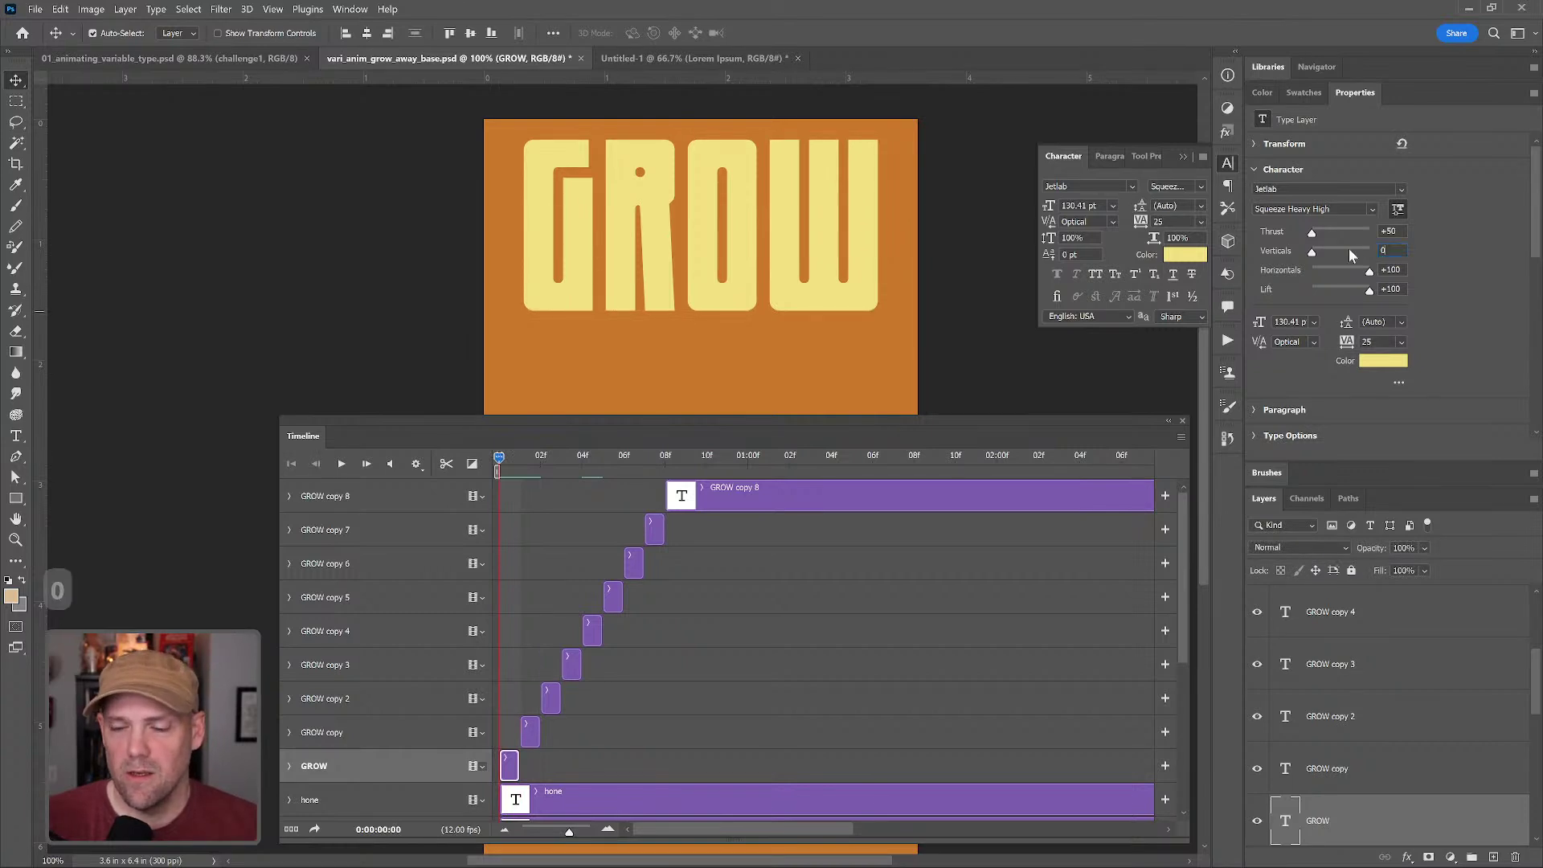
key("Return")
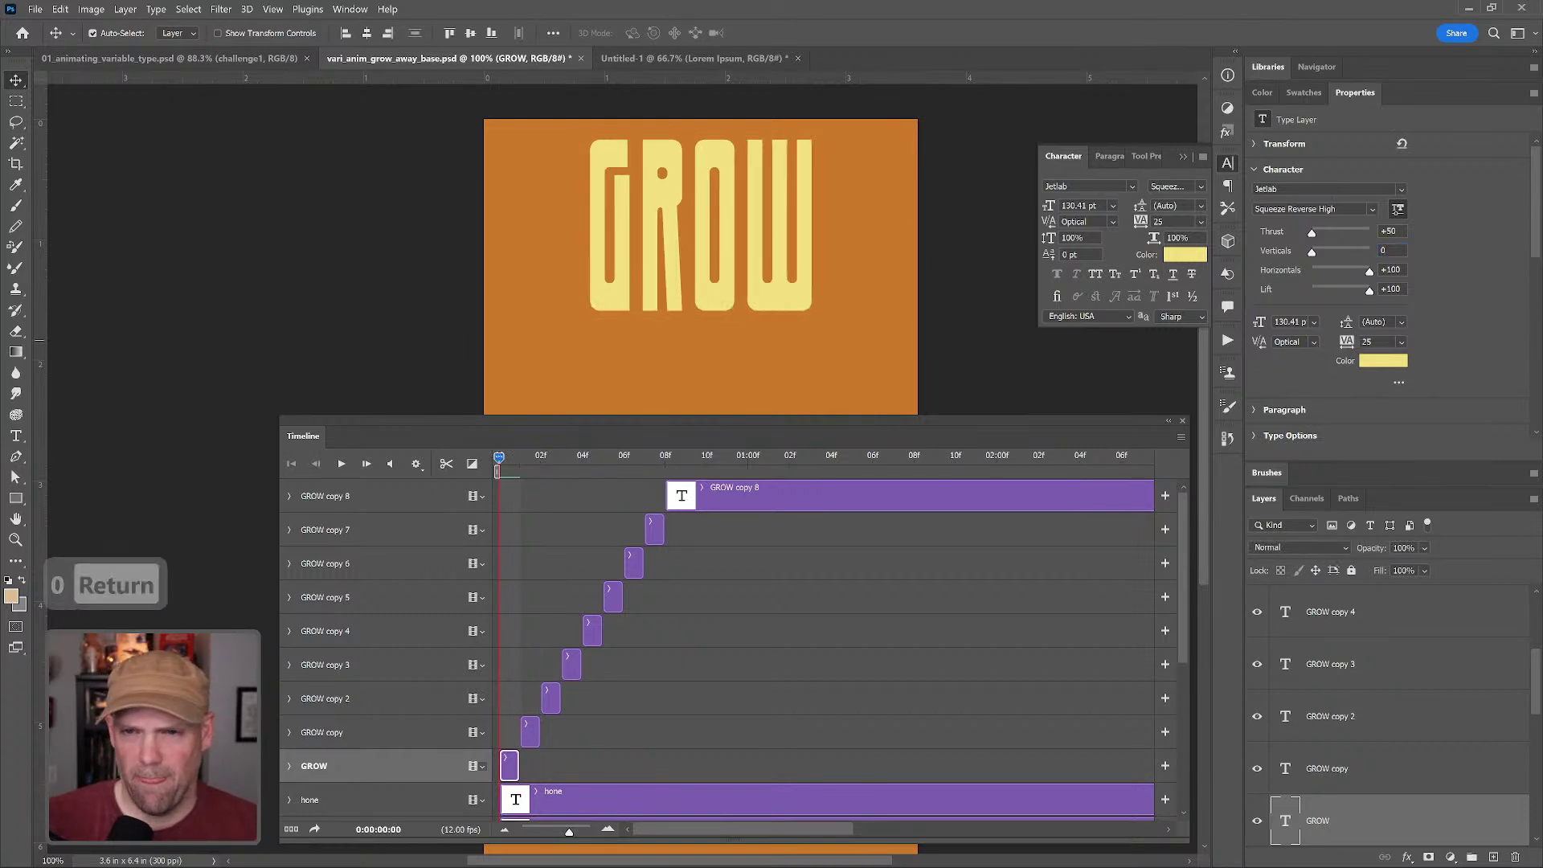
left_click(1390, 271)
type("0")
key("Return")
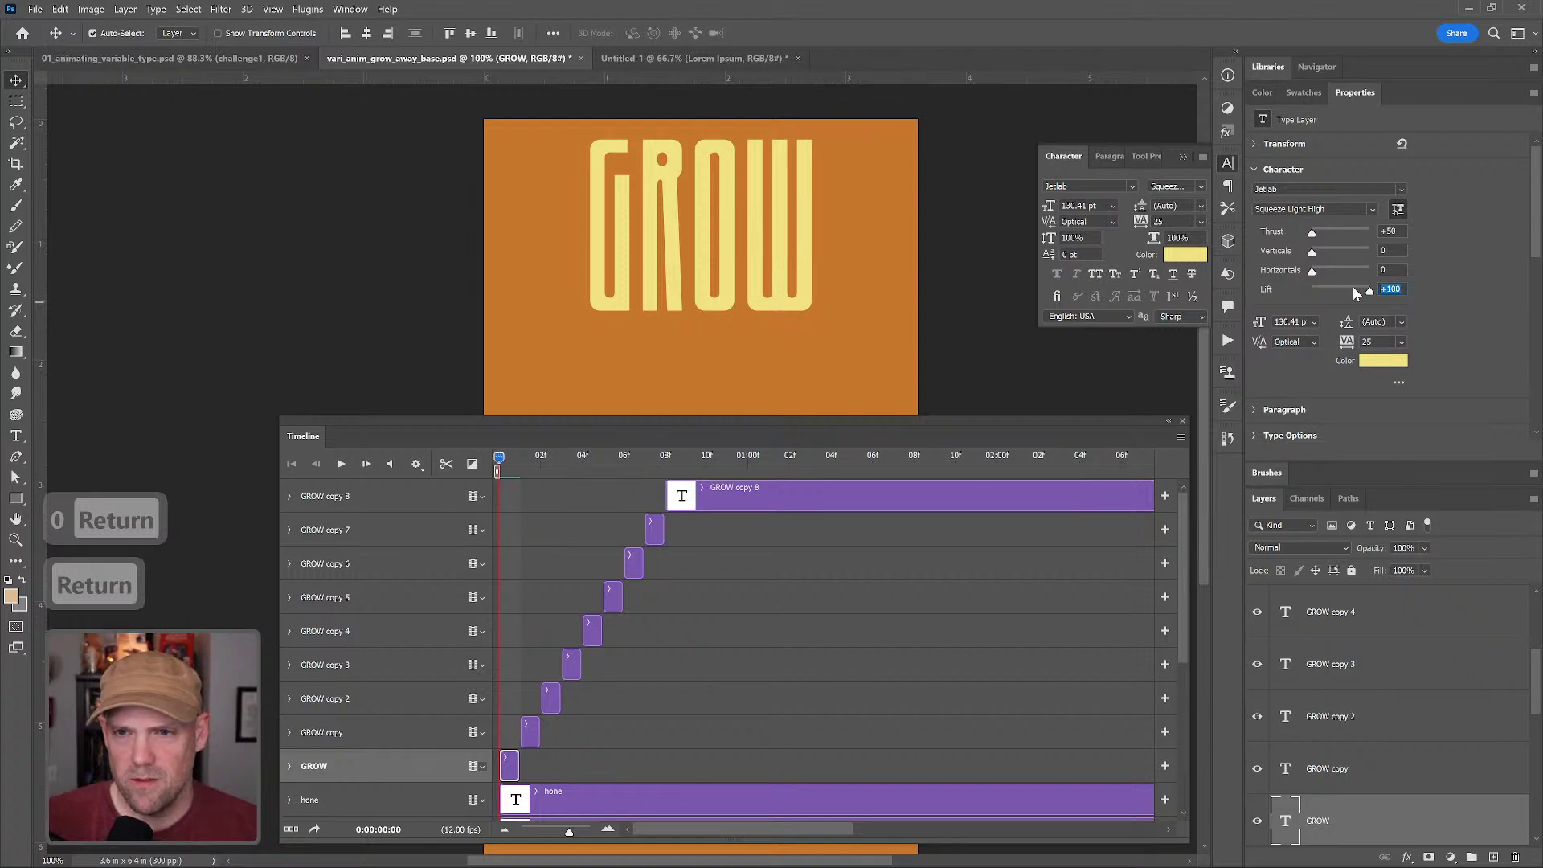
type("0")
key("Return")
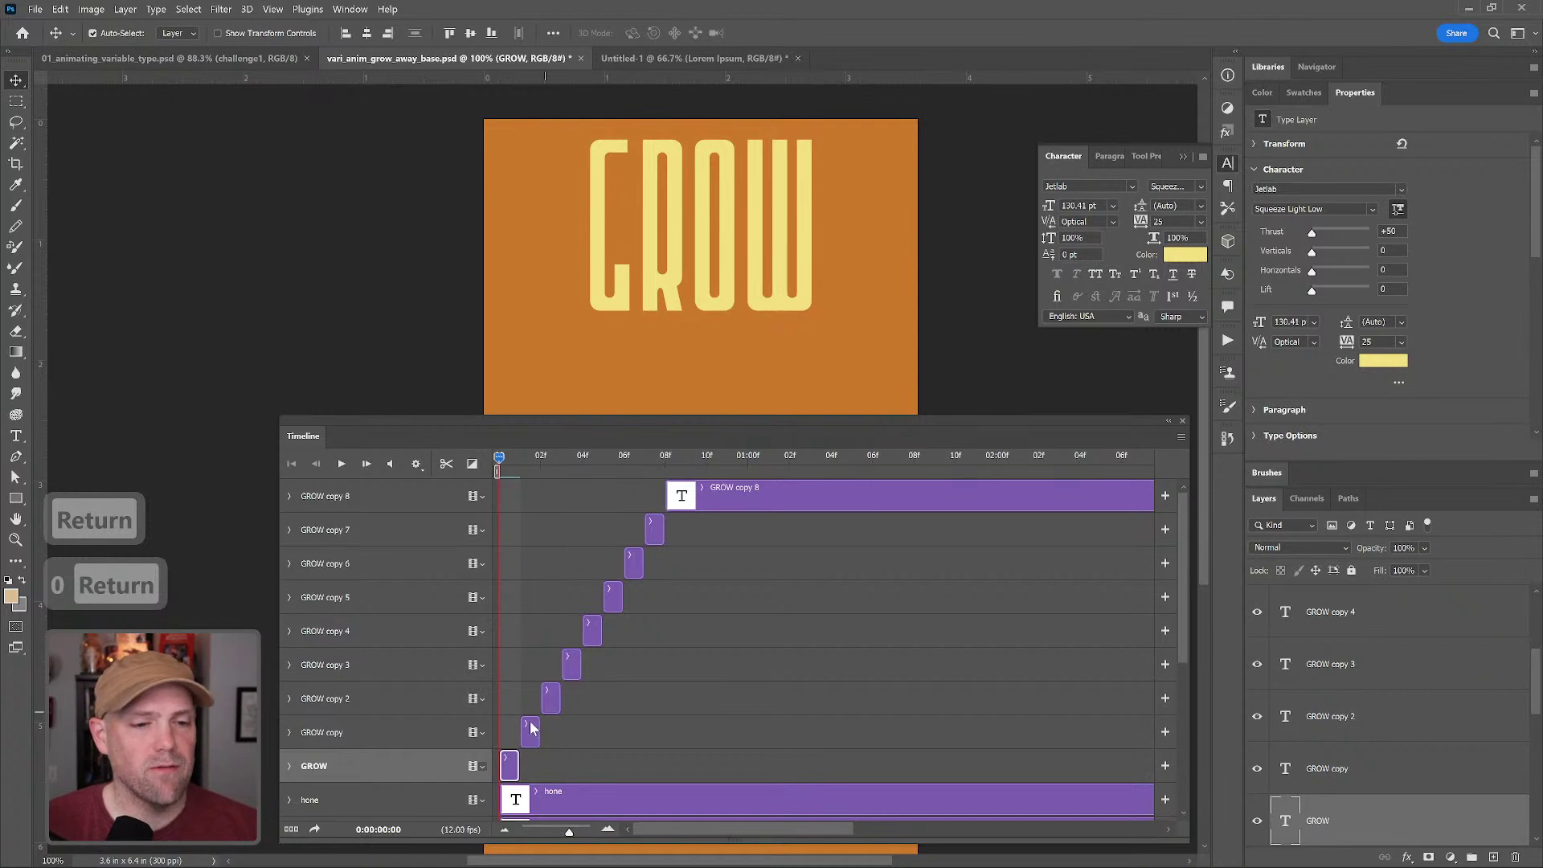
- Set the Verticals, Horizontals and Lift of the GROW clip at frame 1 to 5
left_click(523, 456)
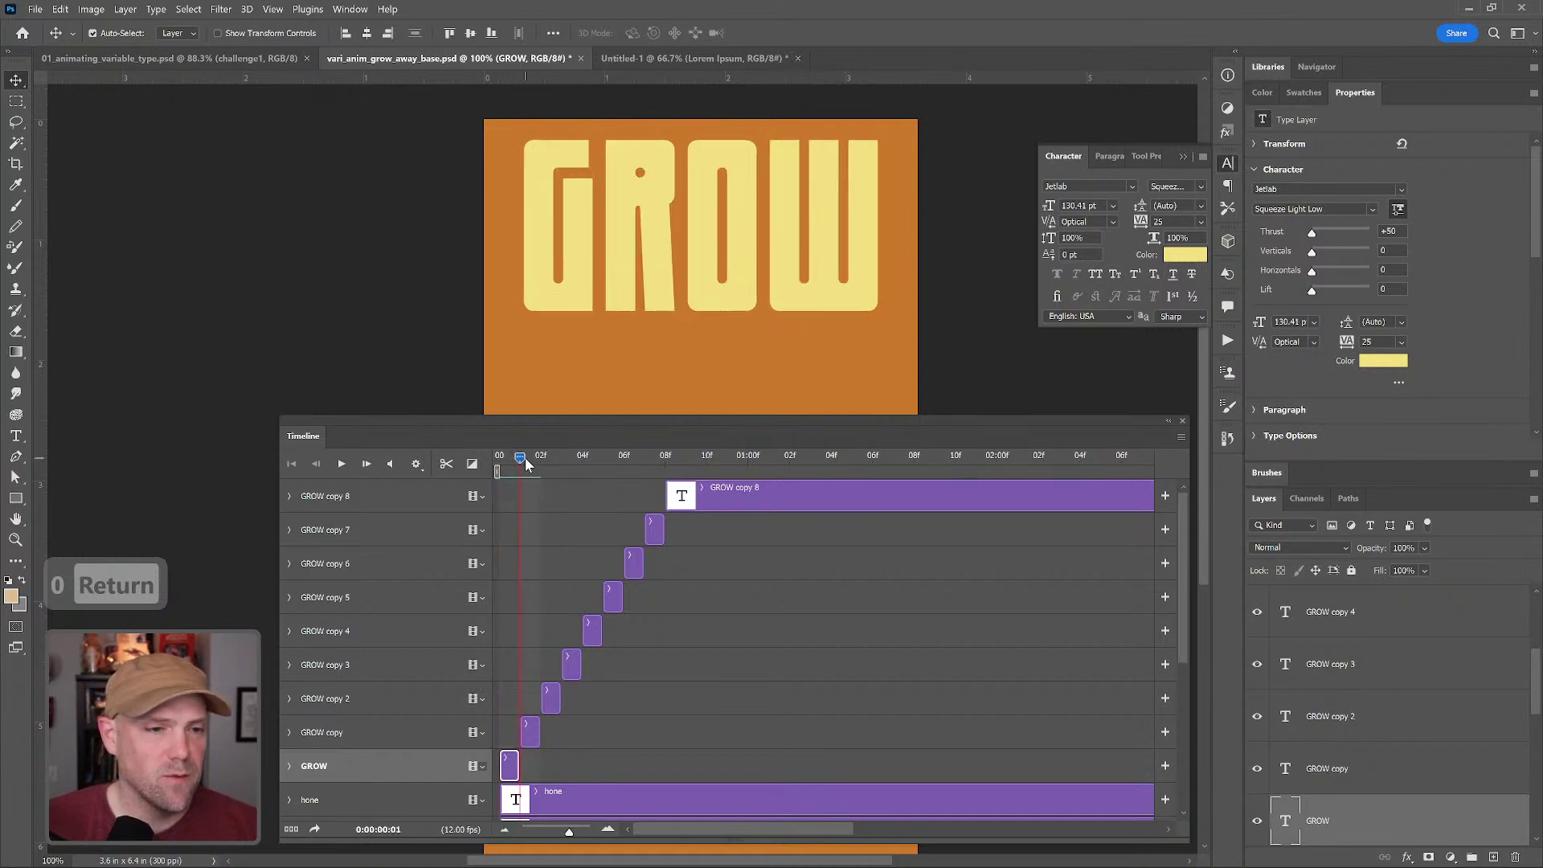
left_click(535, 737)
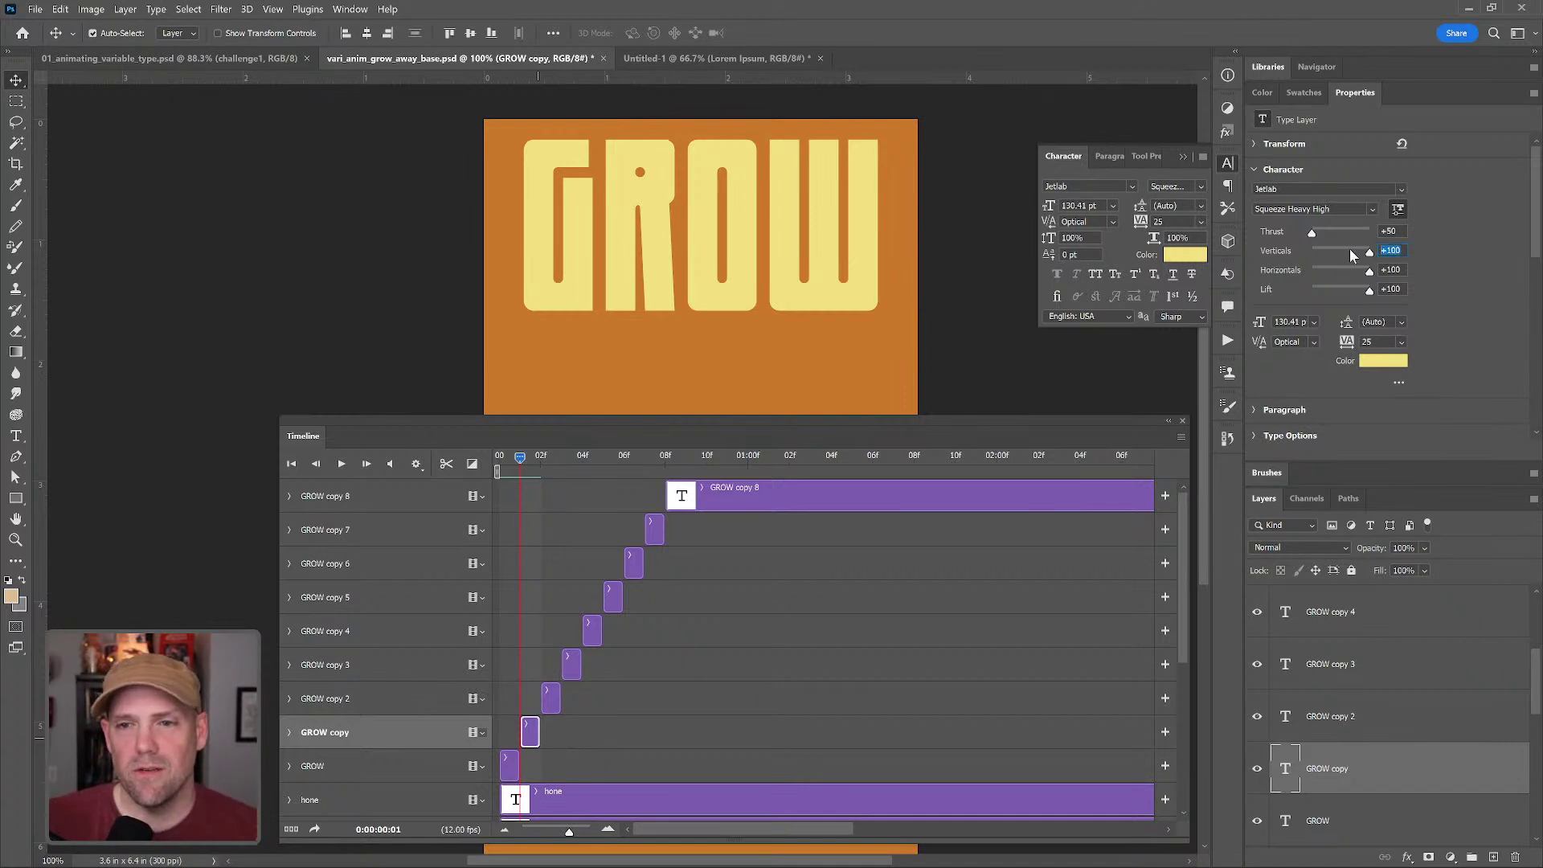
type("5")
key("Return")
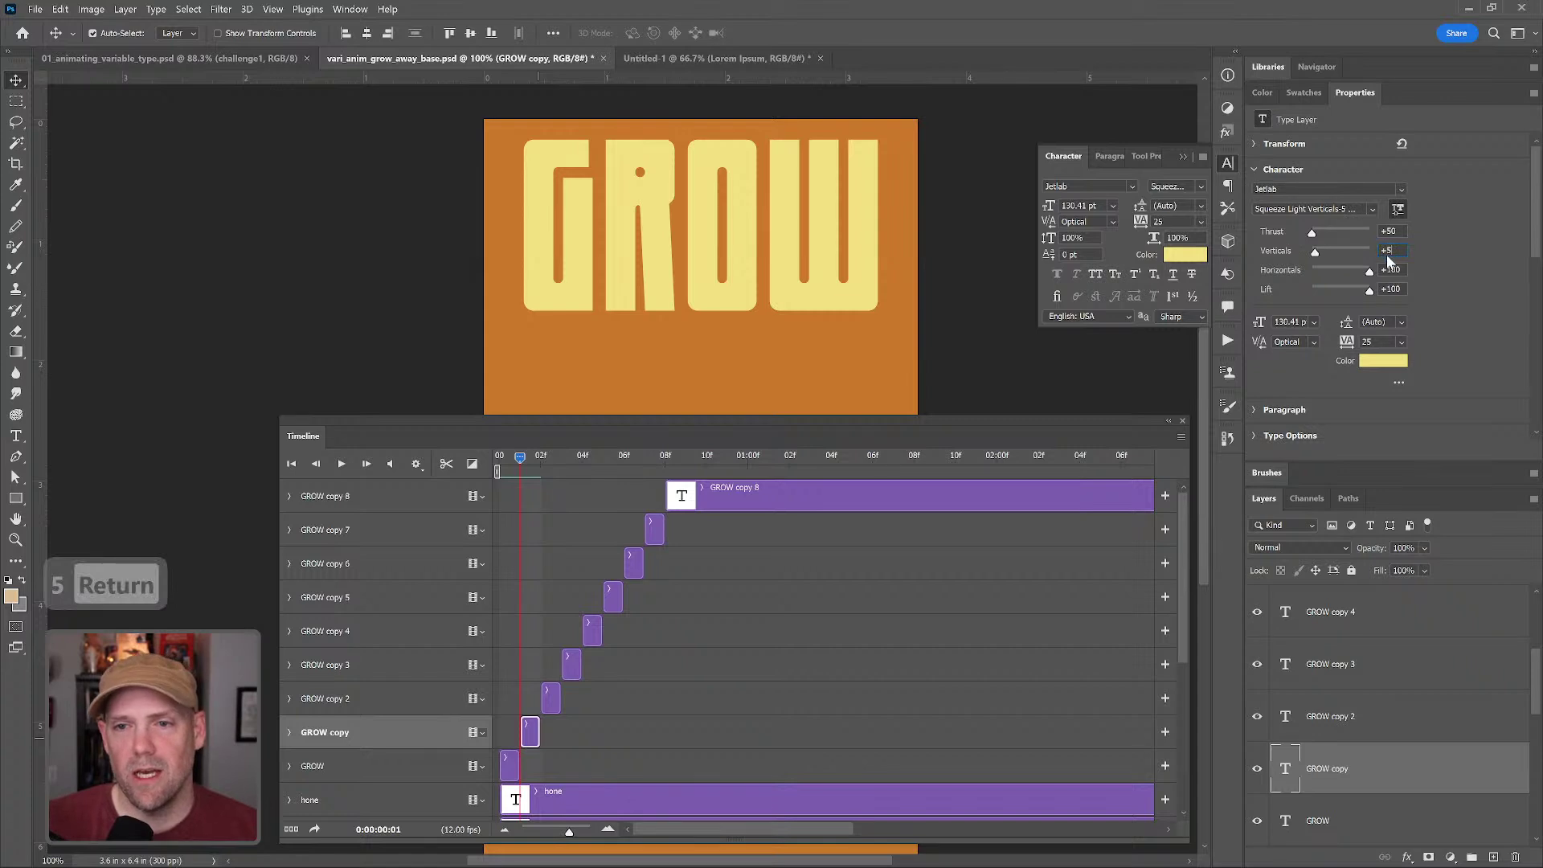
left_click(1390, 270)
type("5")
key("Return")
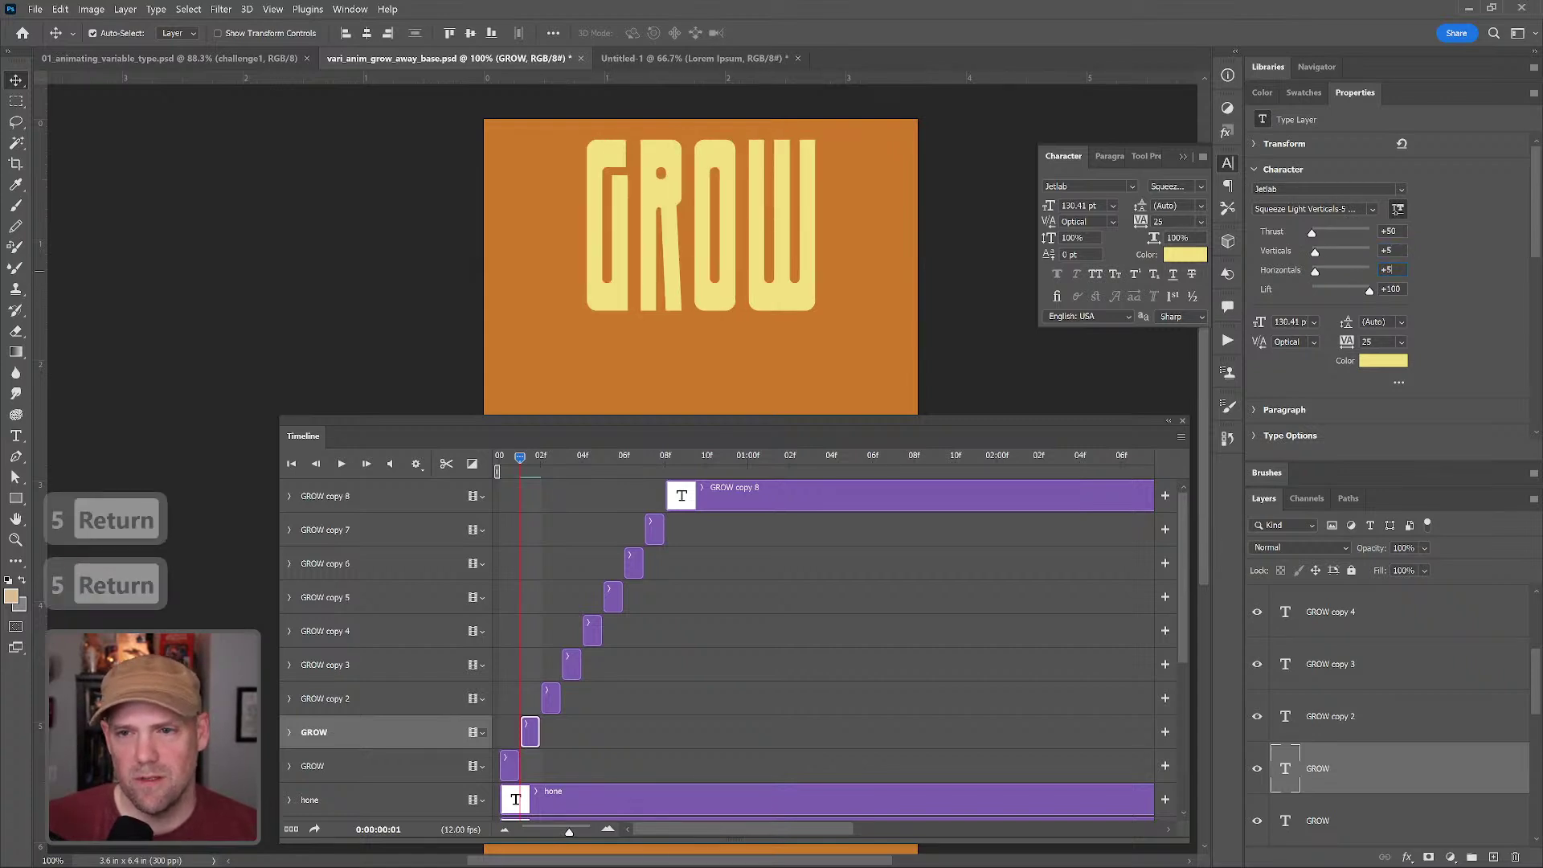
left_click(1392, 289)
type("5")
key("Return")
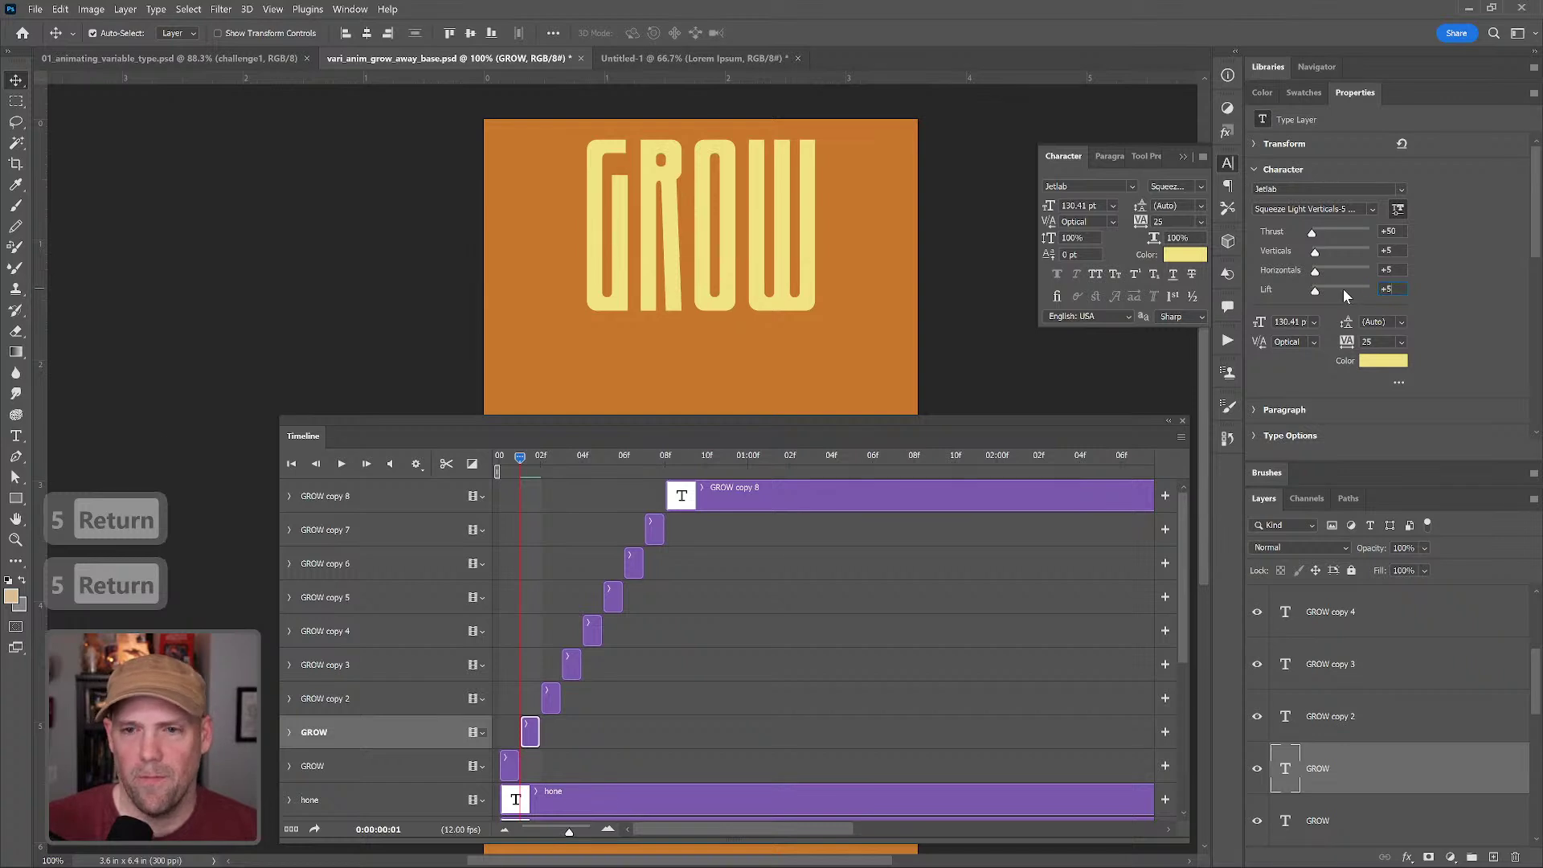
- Set the Verticals, Horizontals and Lift of the GROW clip at frame 2 to 15
key("alt+]")
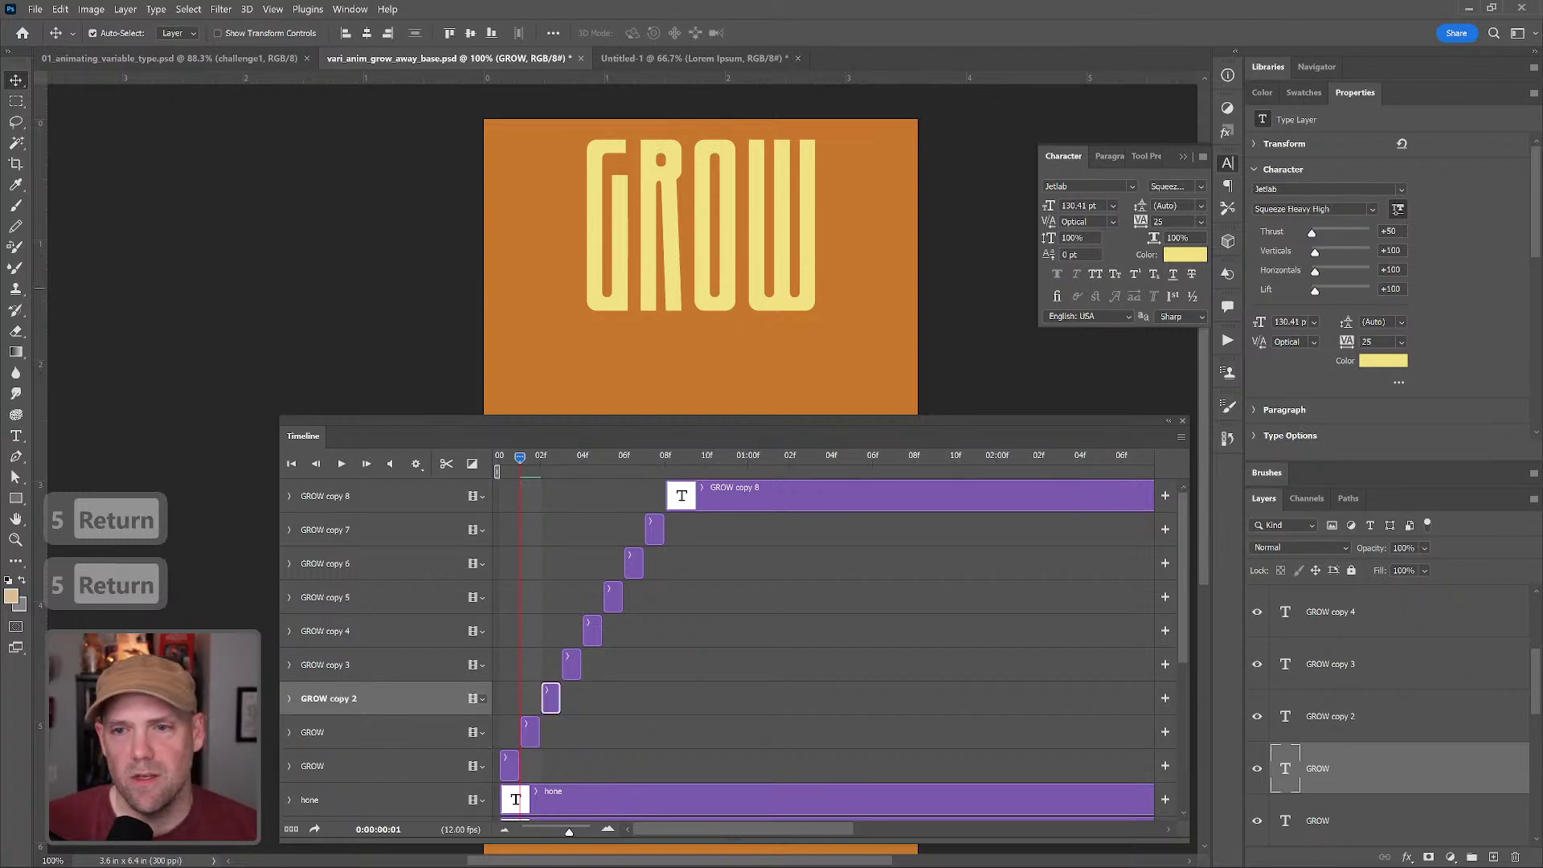
type("15")
key("Return")
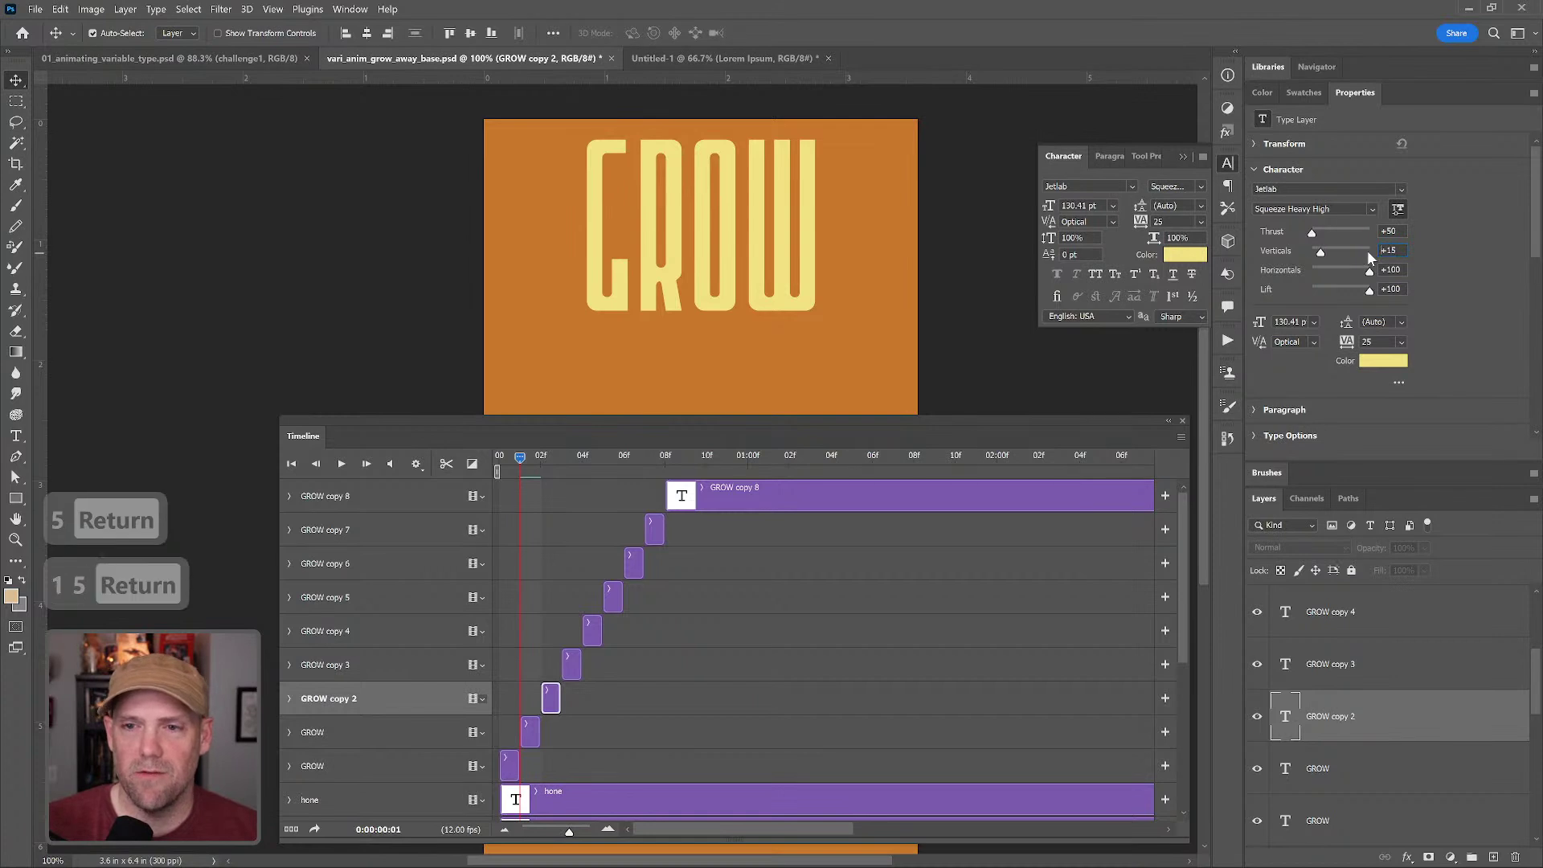
left_click(1401, 271)
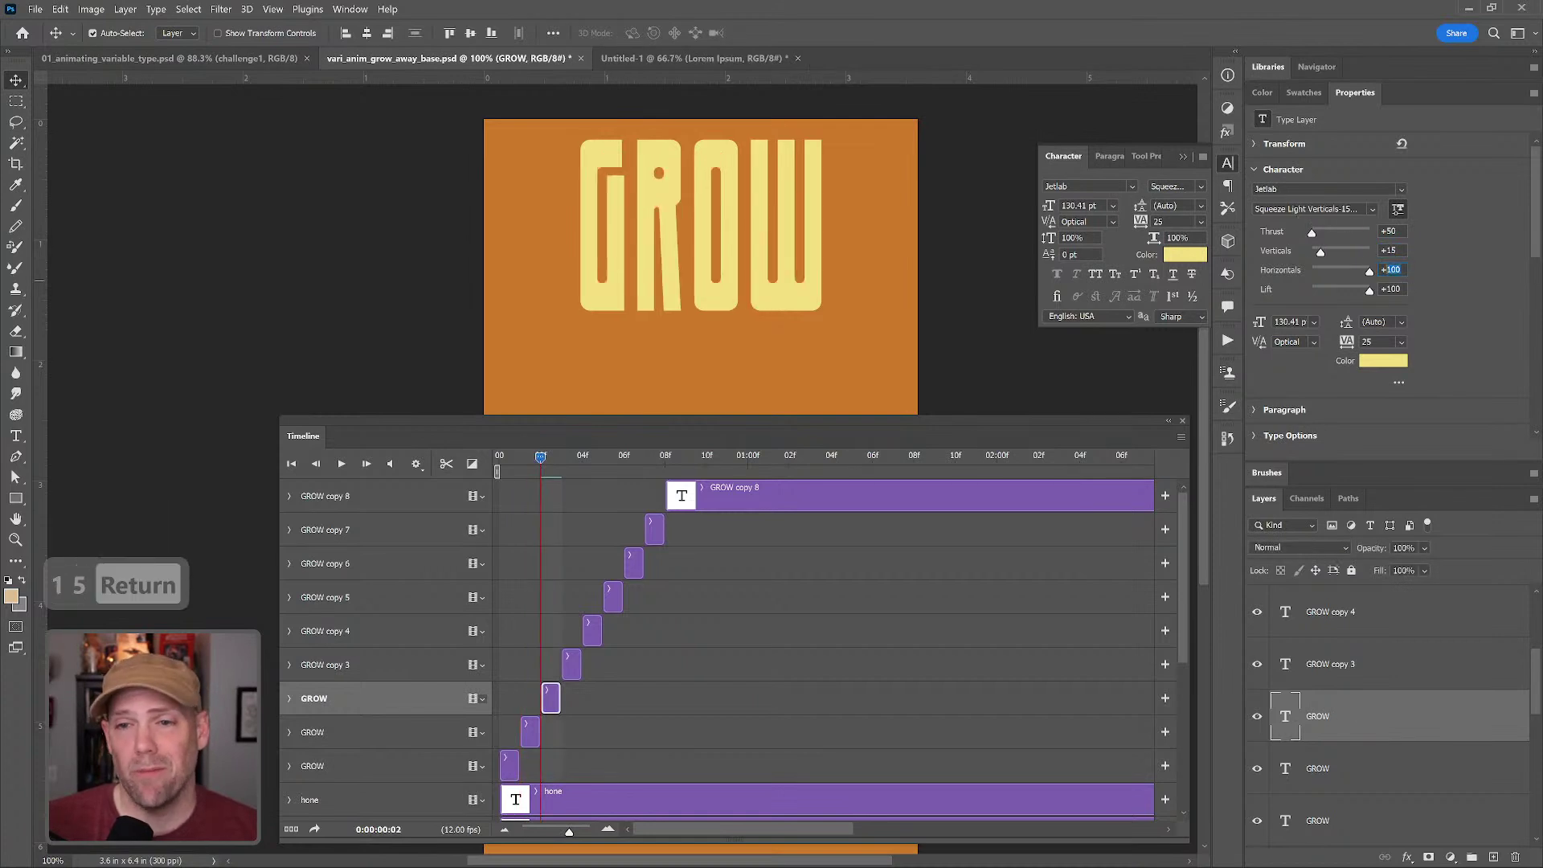
type("15")
key("Return")
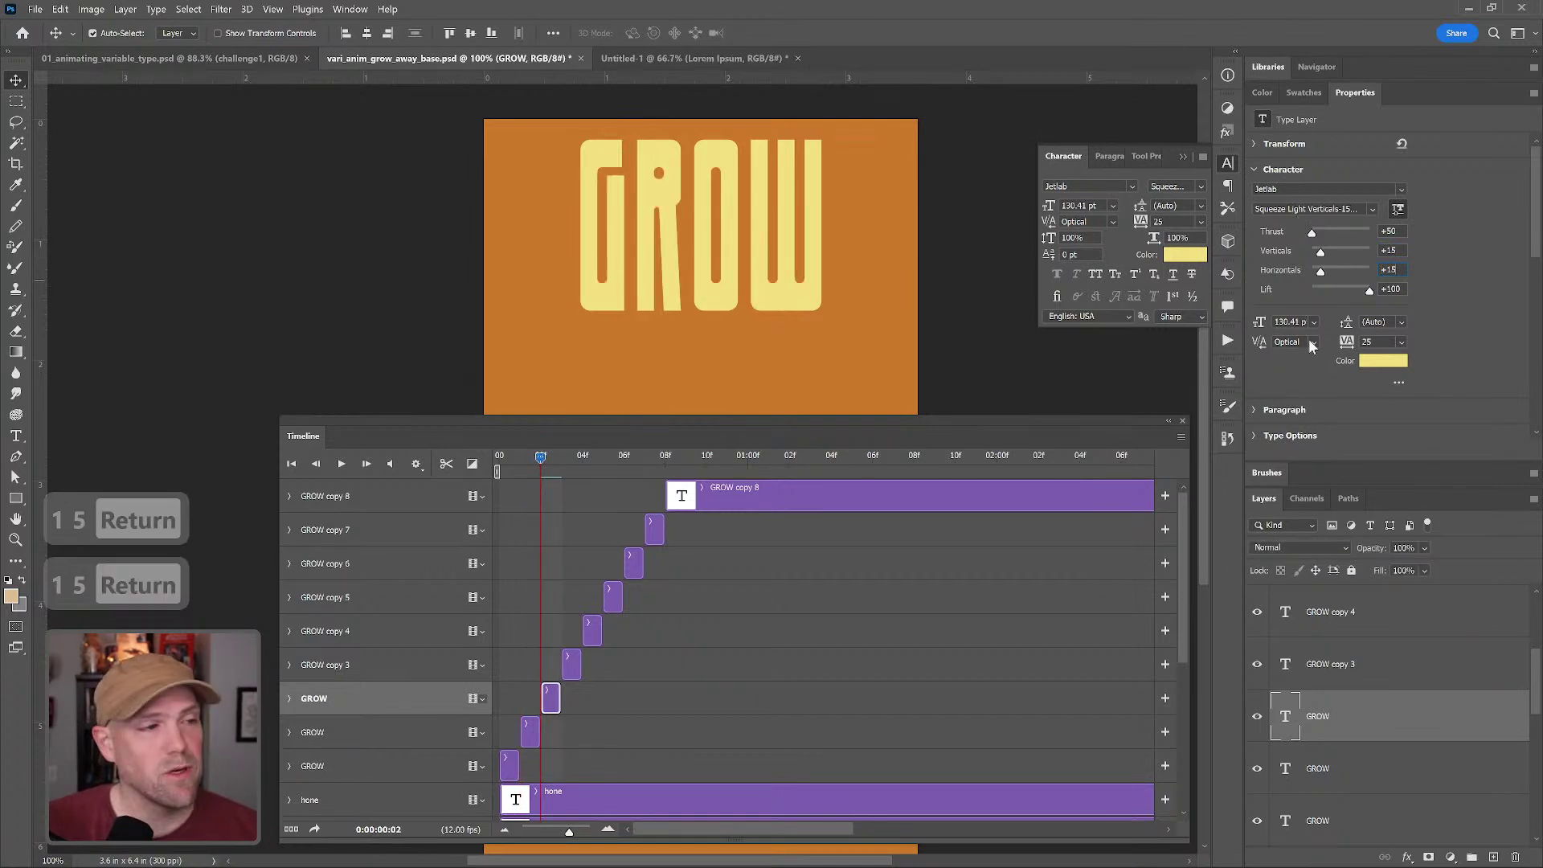
left_click(1391, 289)
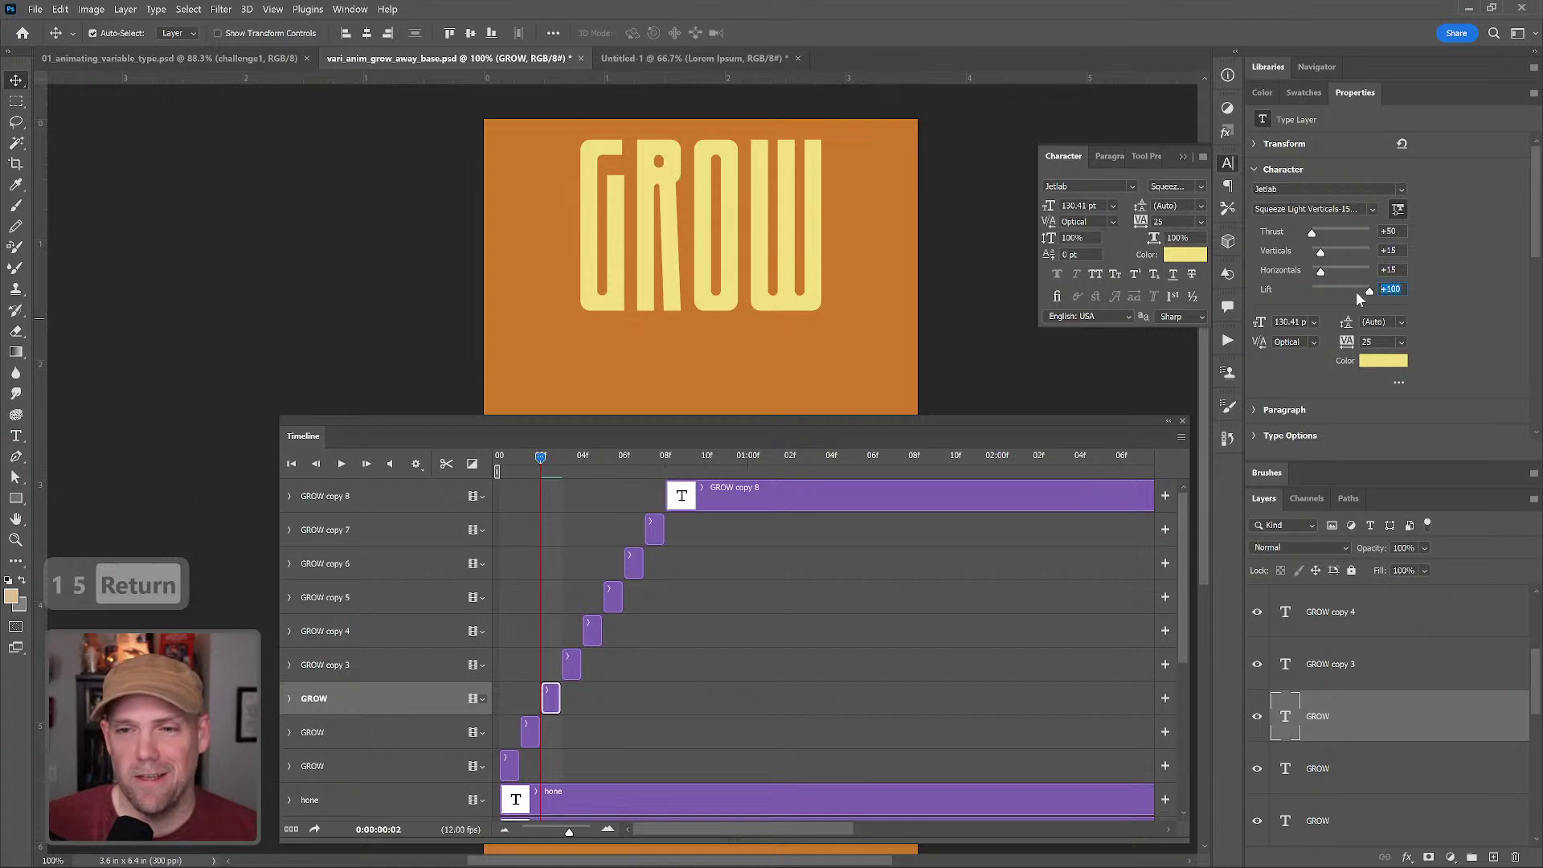
type("15")
key("Return")
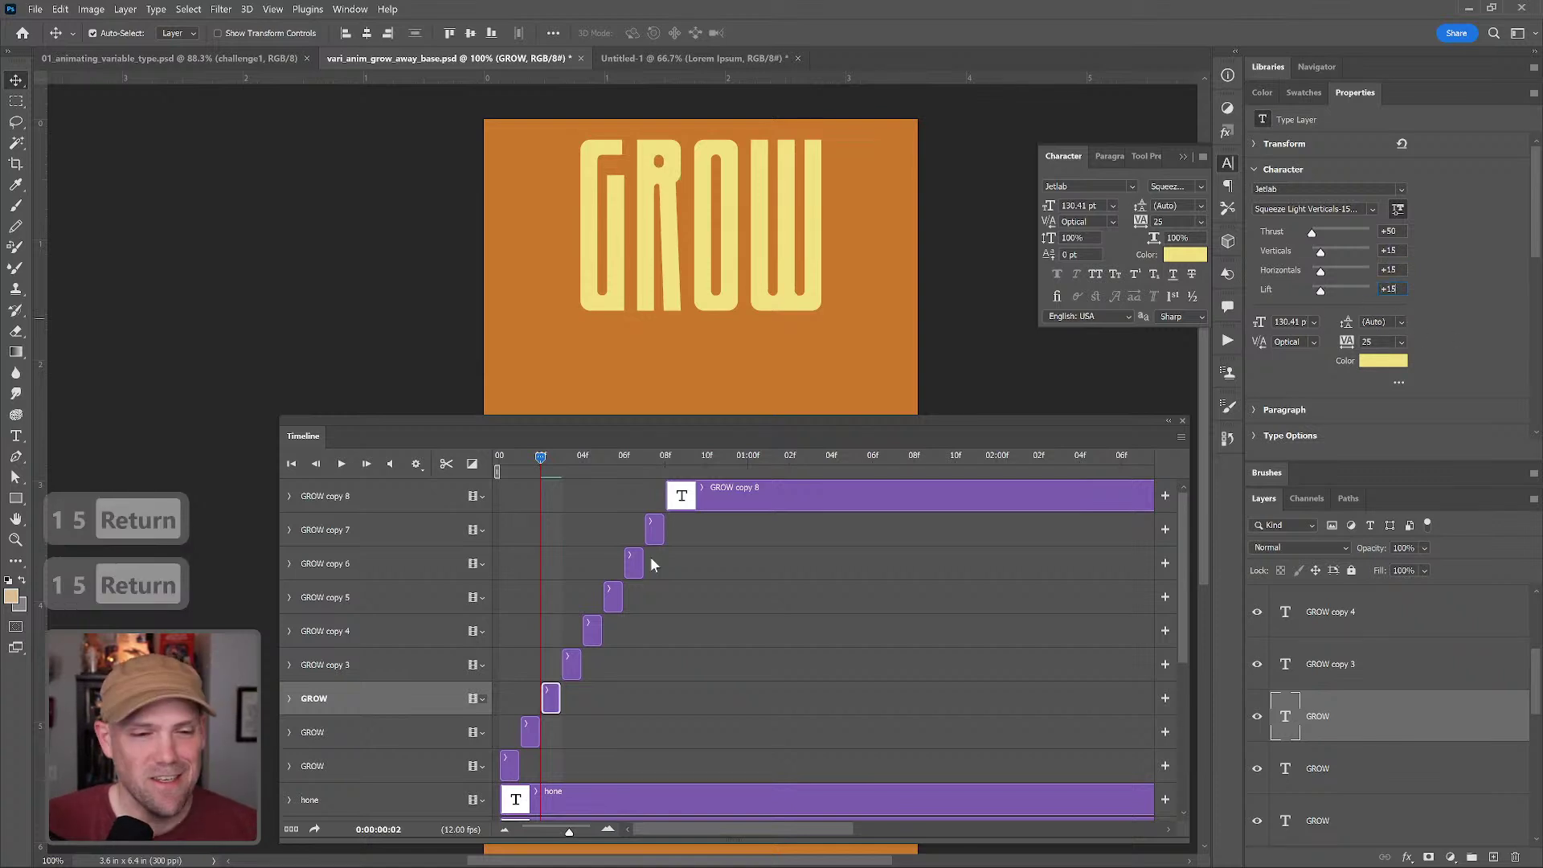
- Set the Verticals, Horizontals and Lift of the GROW clip at frame 3 to 35
left_click(576, 672)
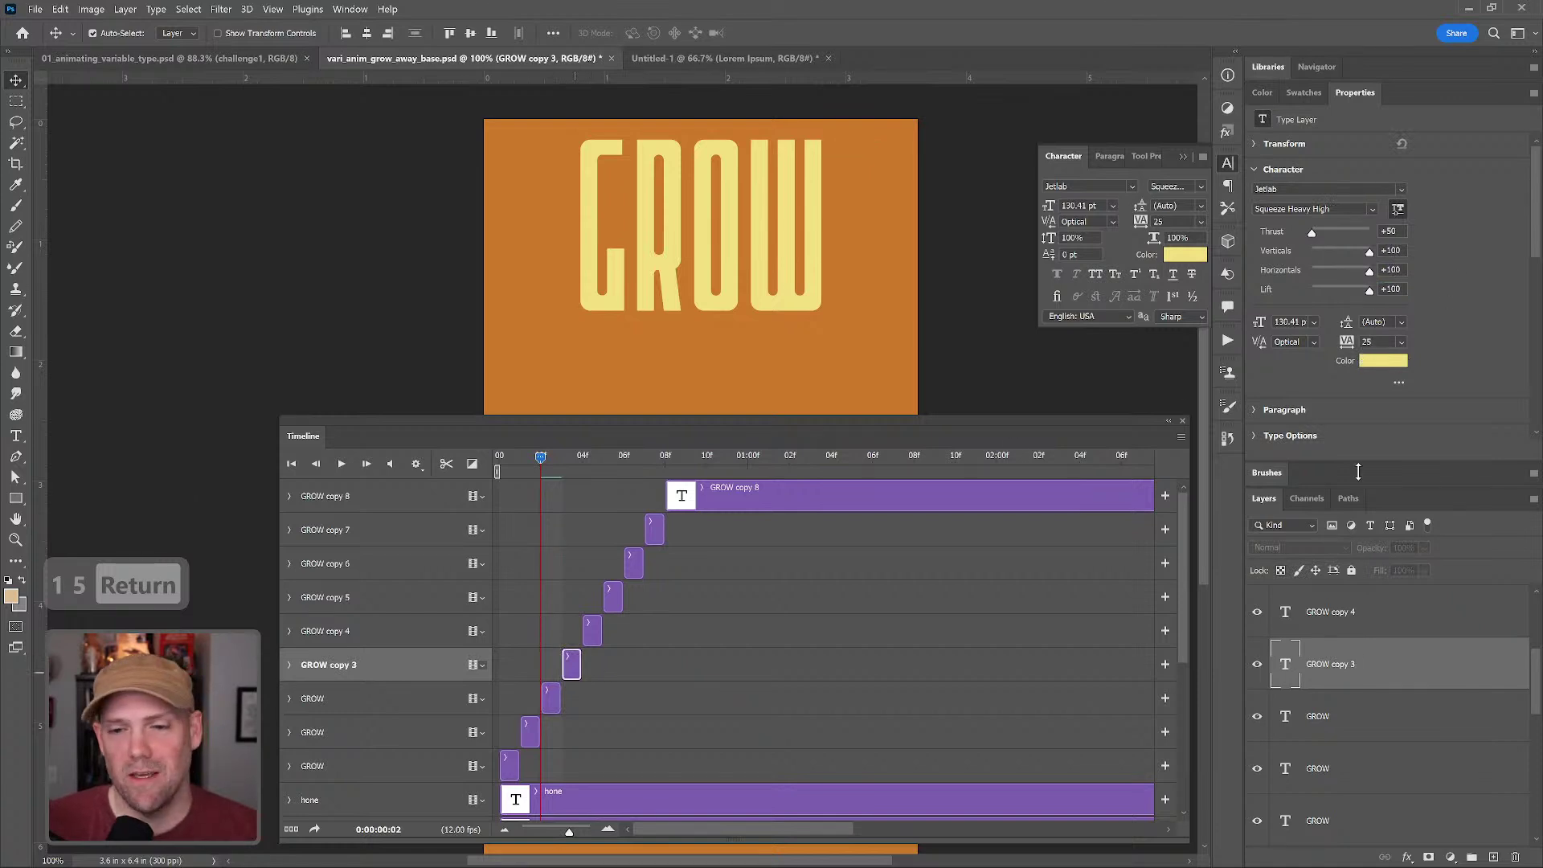
left_click(1390, 250)
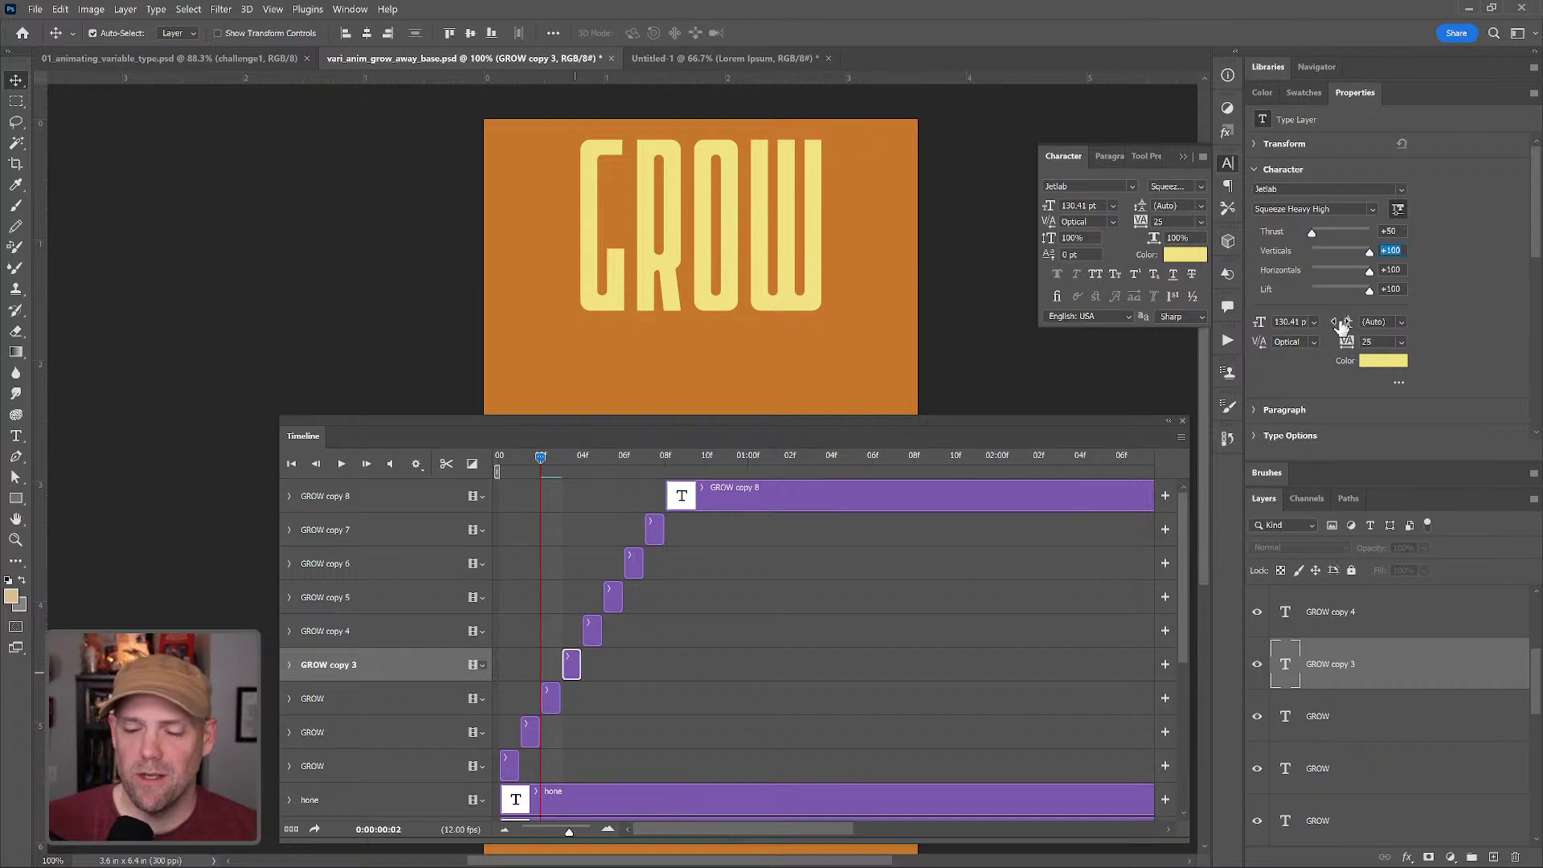
type("35")
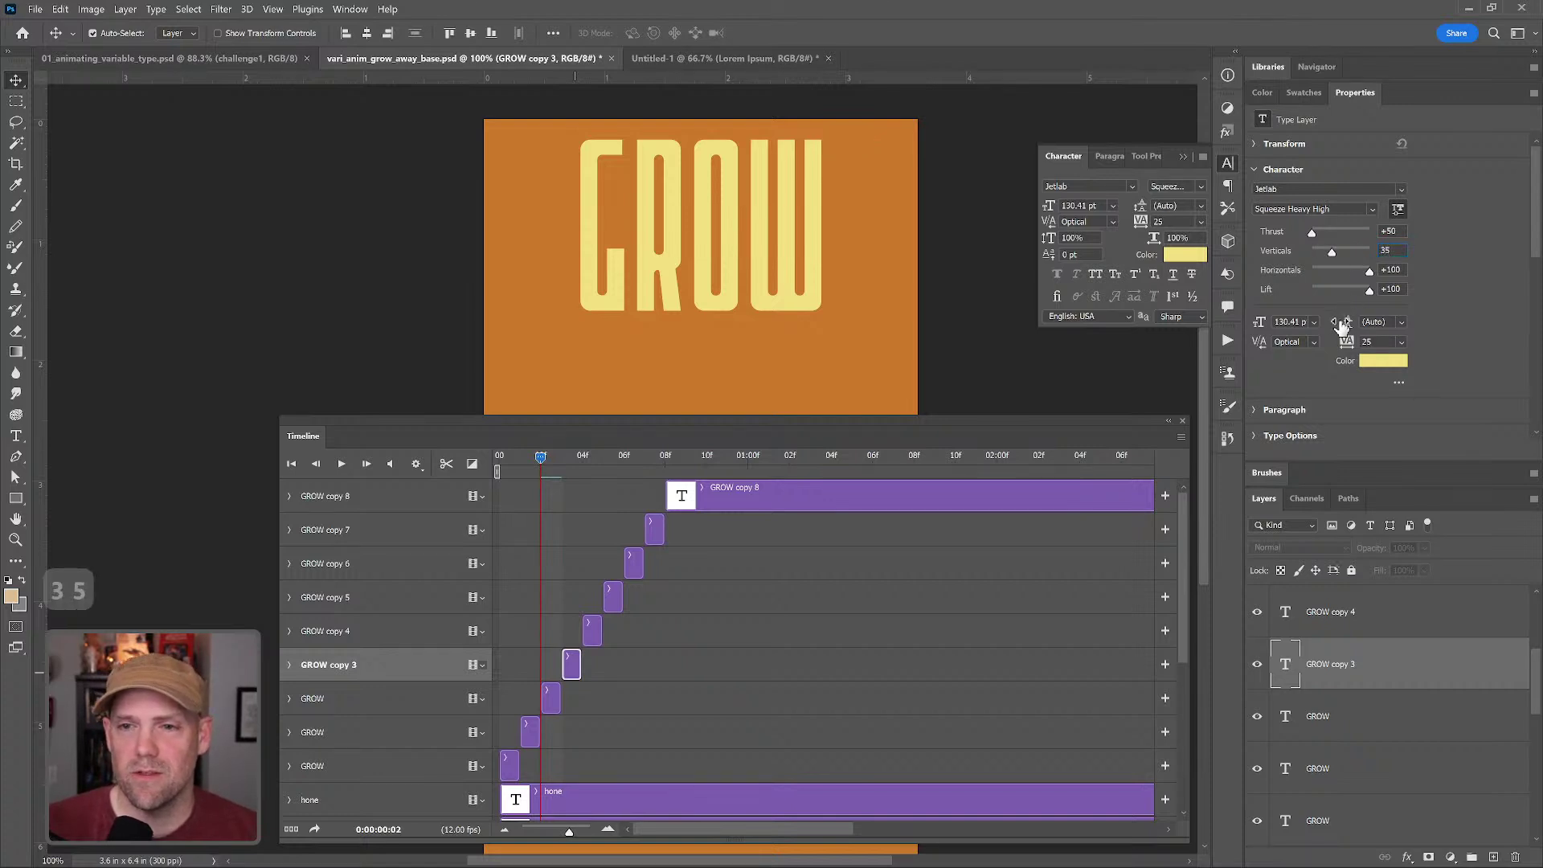
key("Return")
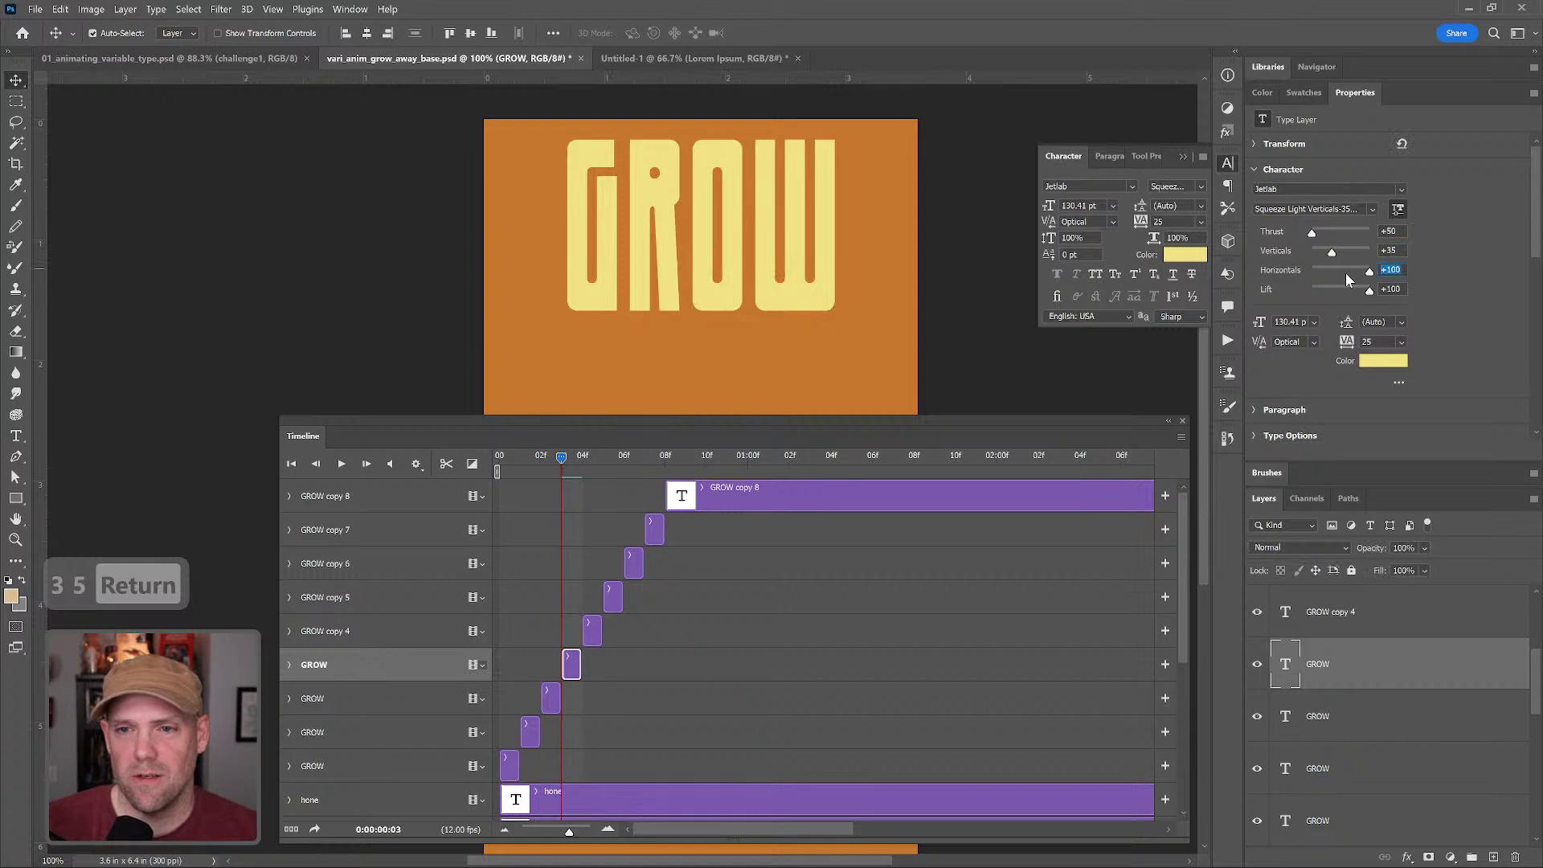
type("35")
key("Return")
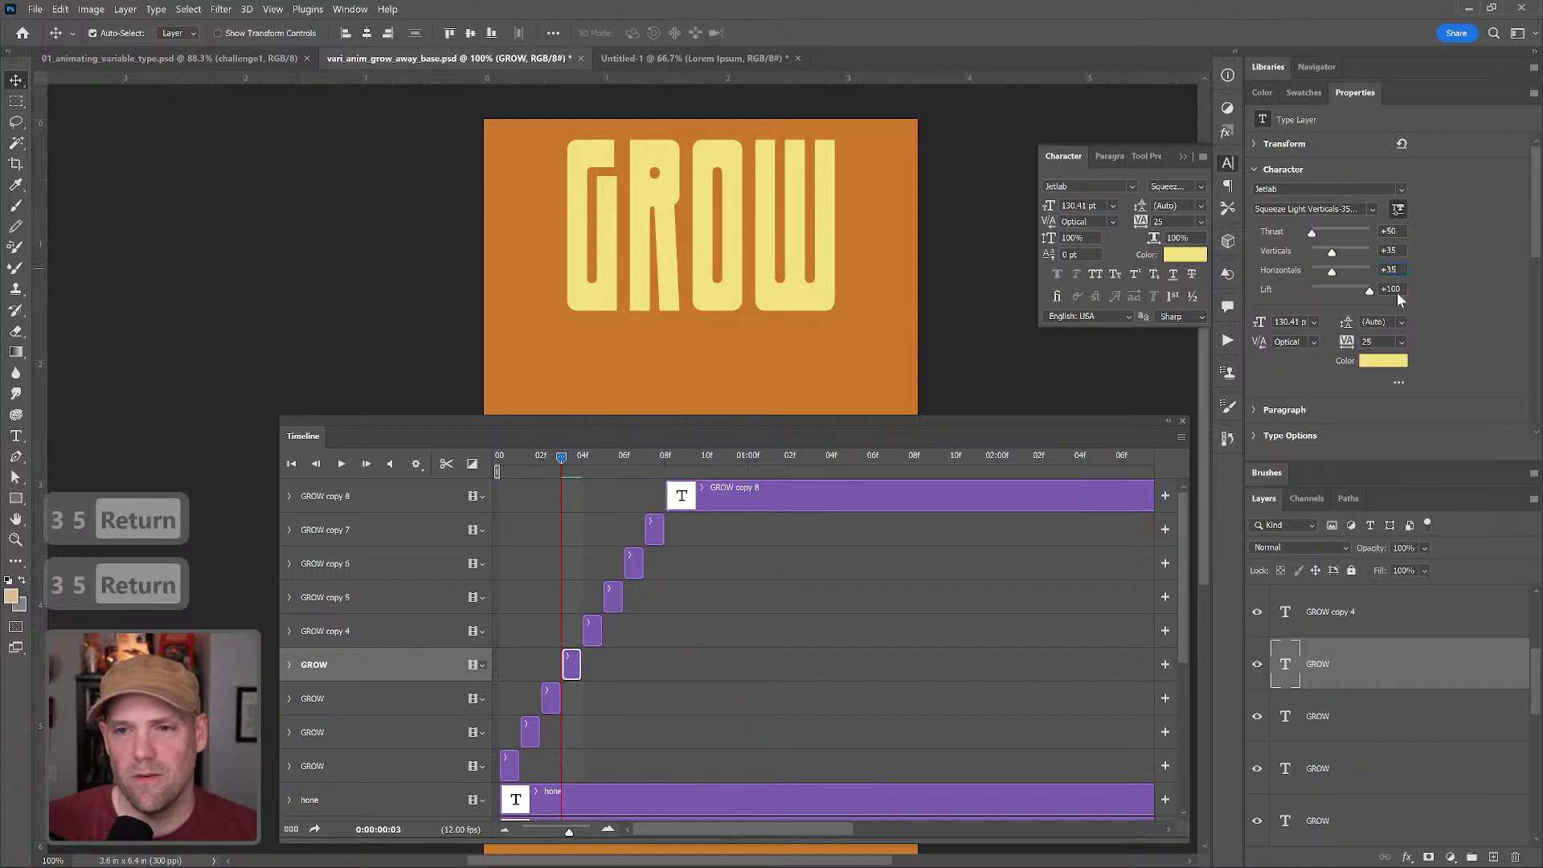
type("35")
key("Return")
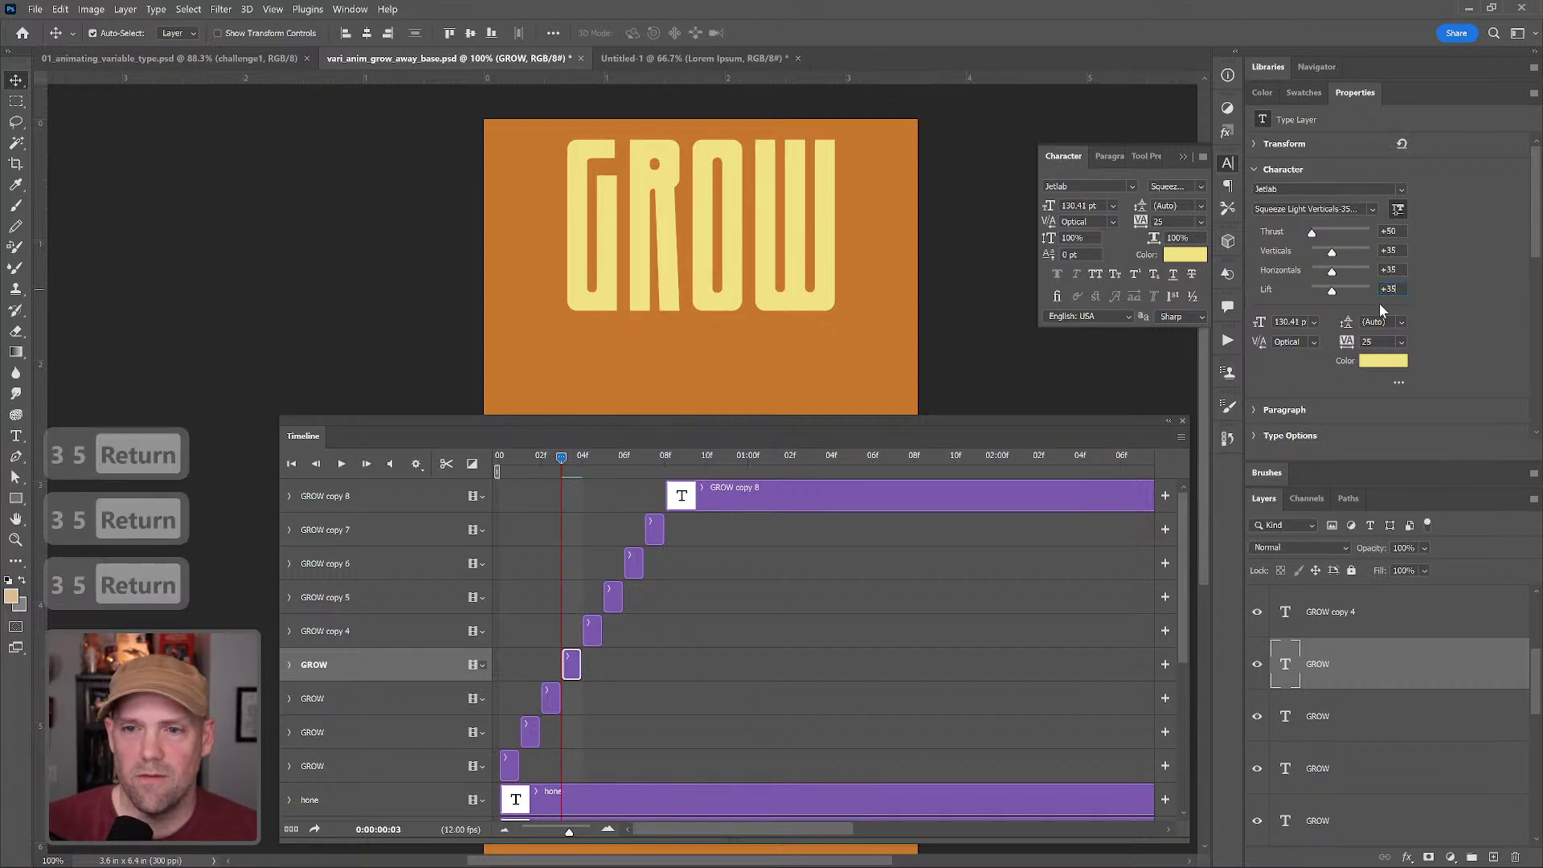
- Set the Verticals, Horizontals and Lift of the GROW clip at frame 4 to 55
left_click(593, 637)
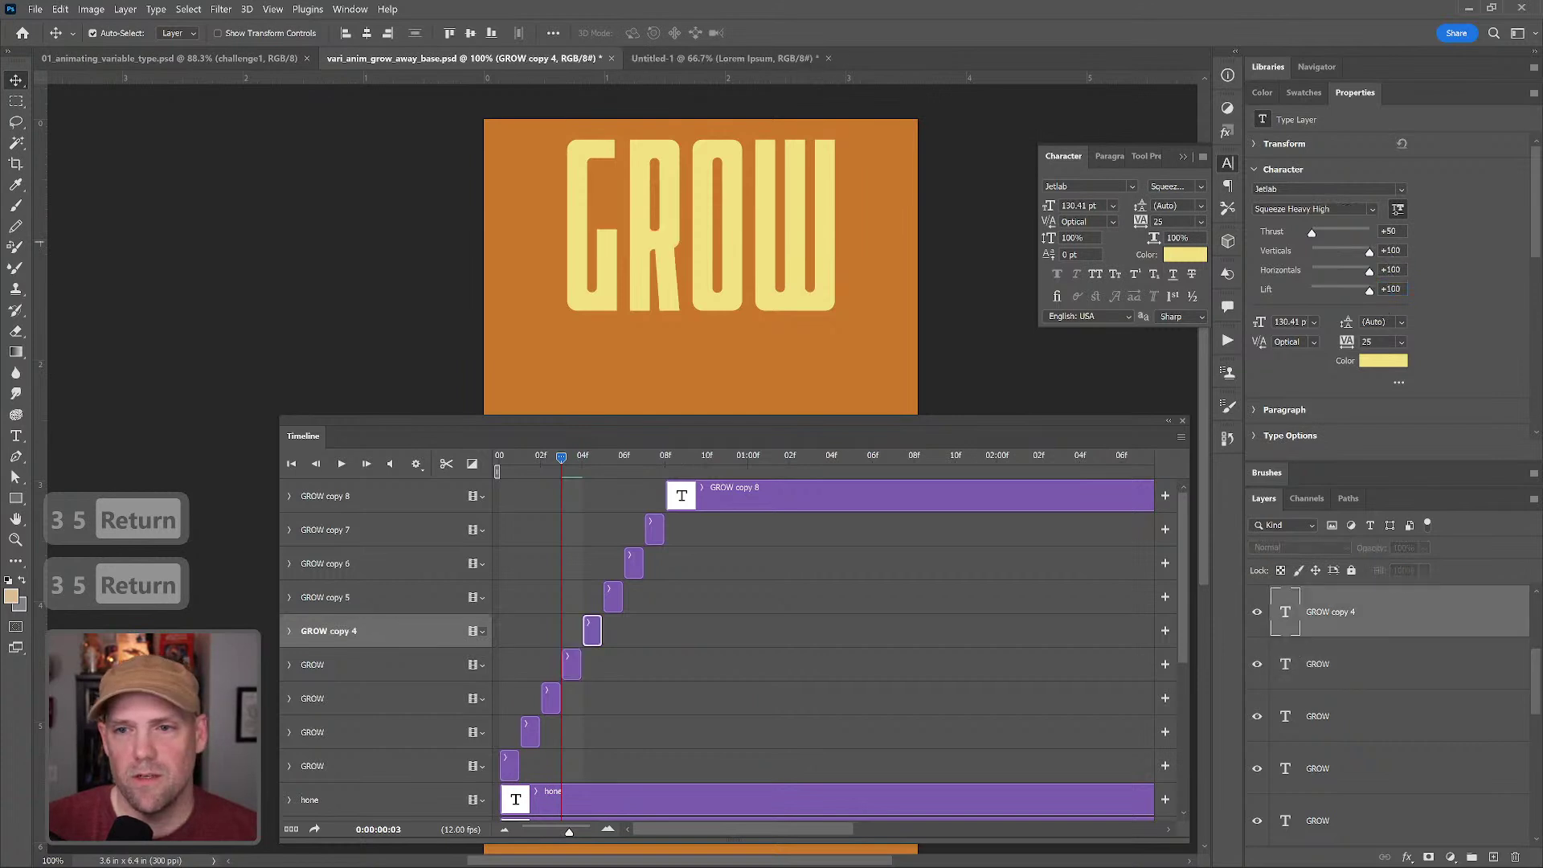
type("55")
key("Return")
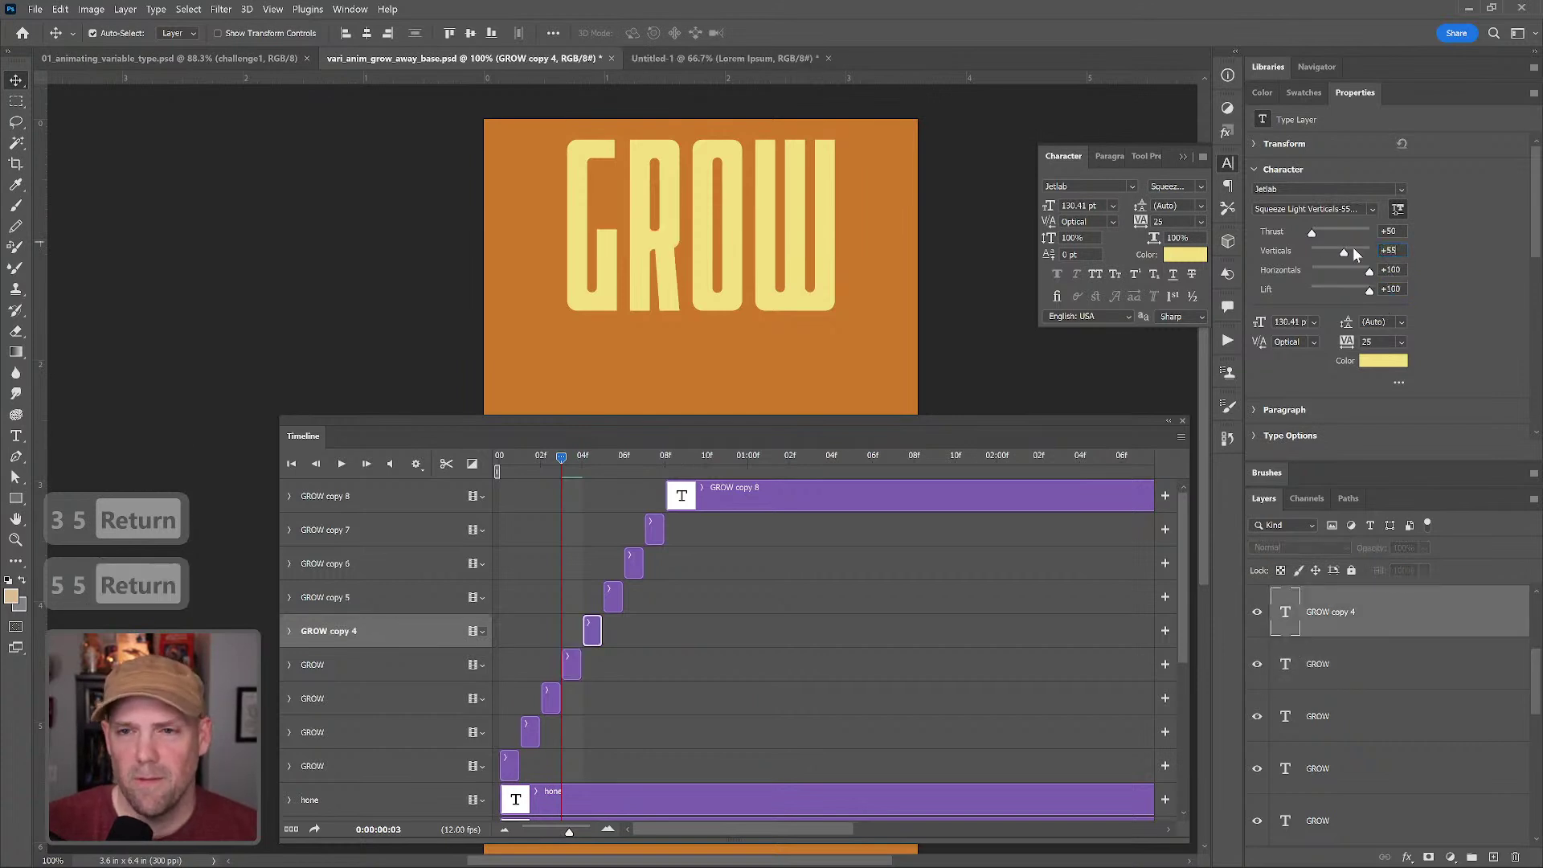
key("Tab")
type("55")
key("Return")
key("Tab")
type("5")
key("Return")
key("Return")
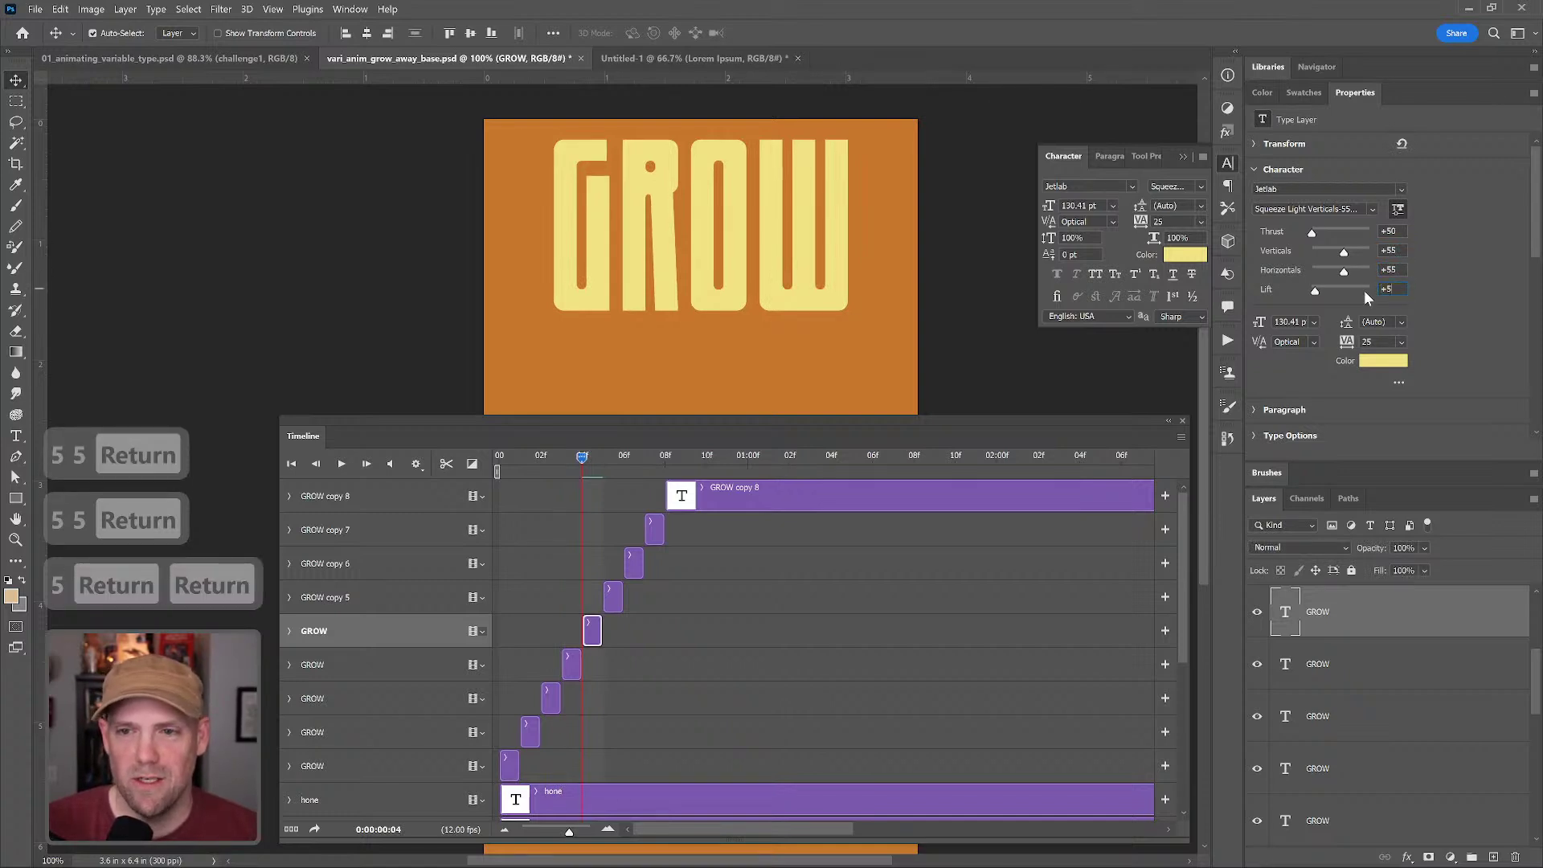
type("5")
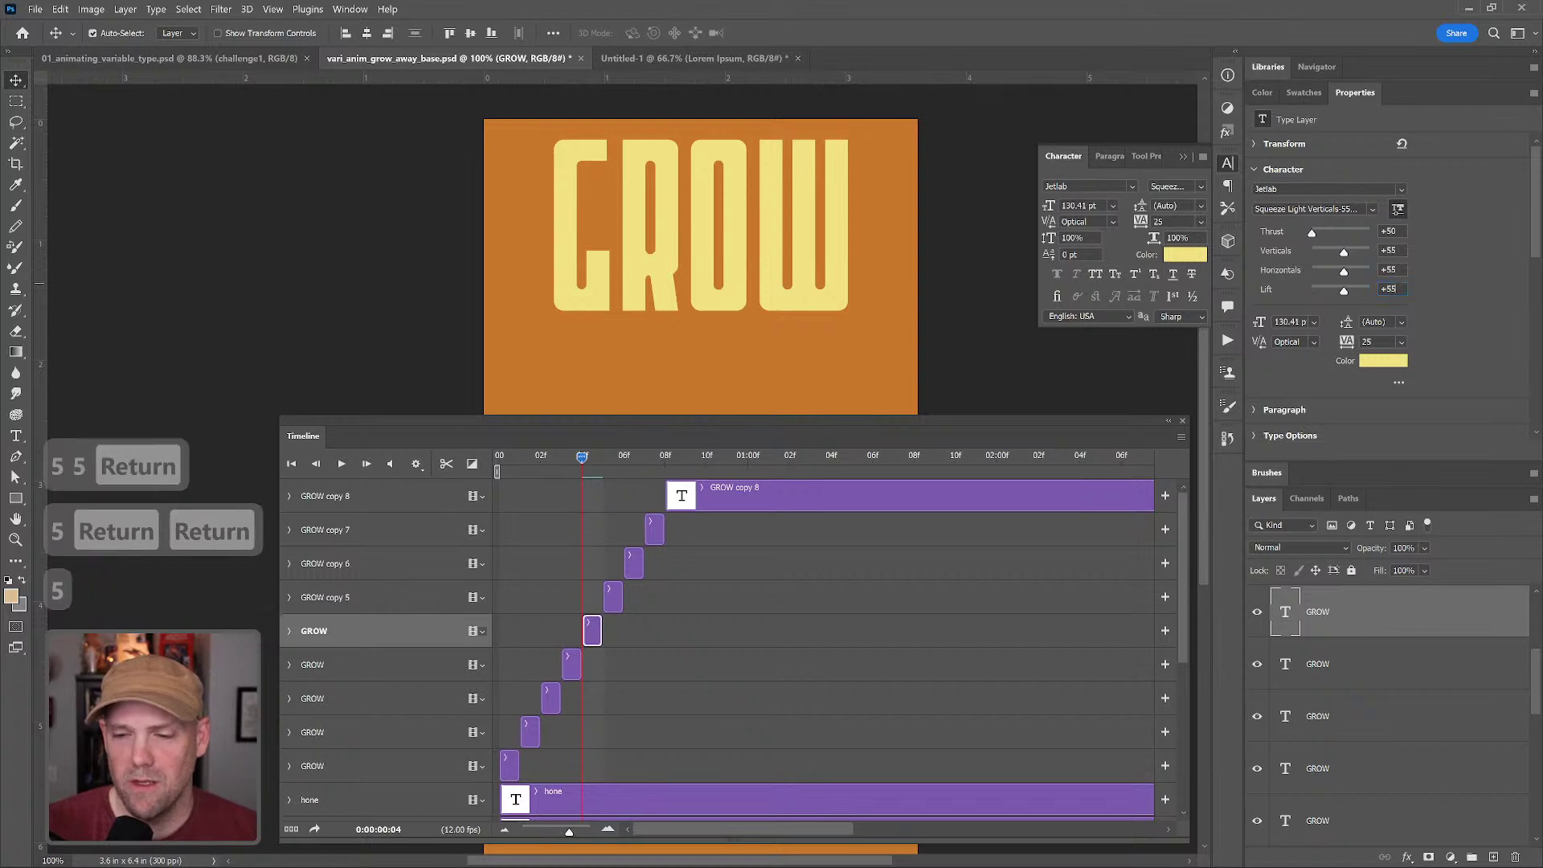
key("Return")
- Set the Verticals, Horizontals and Lift of the GROW clip at frame 5 to 75
key("alt+bracketright")
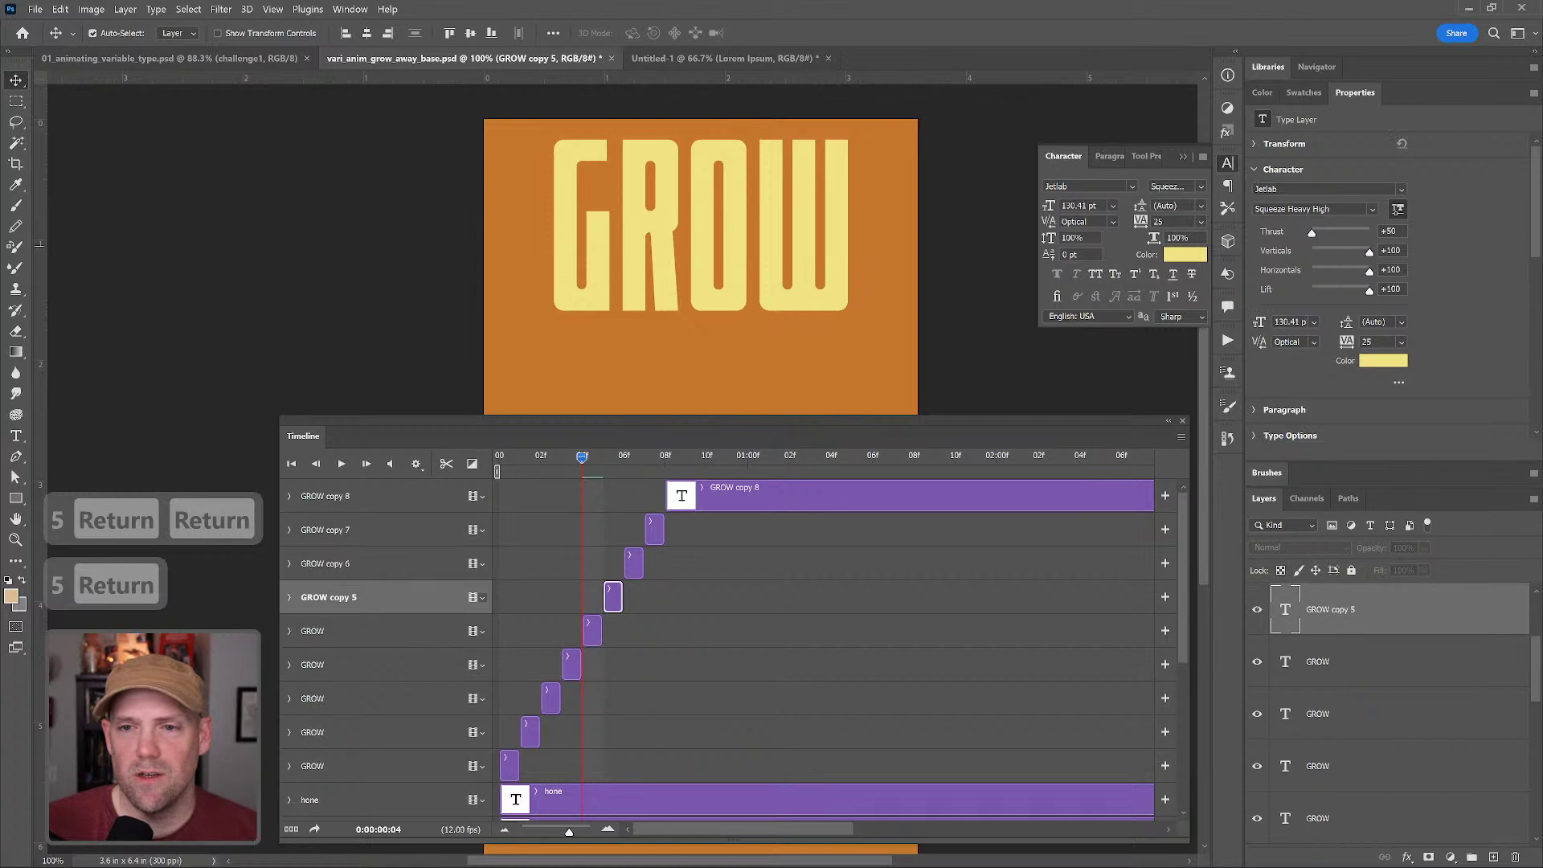
left_click(1391, 250)
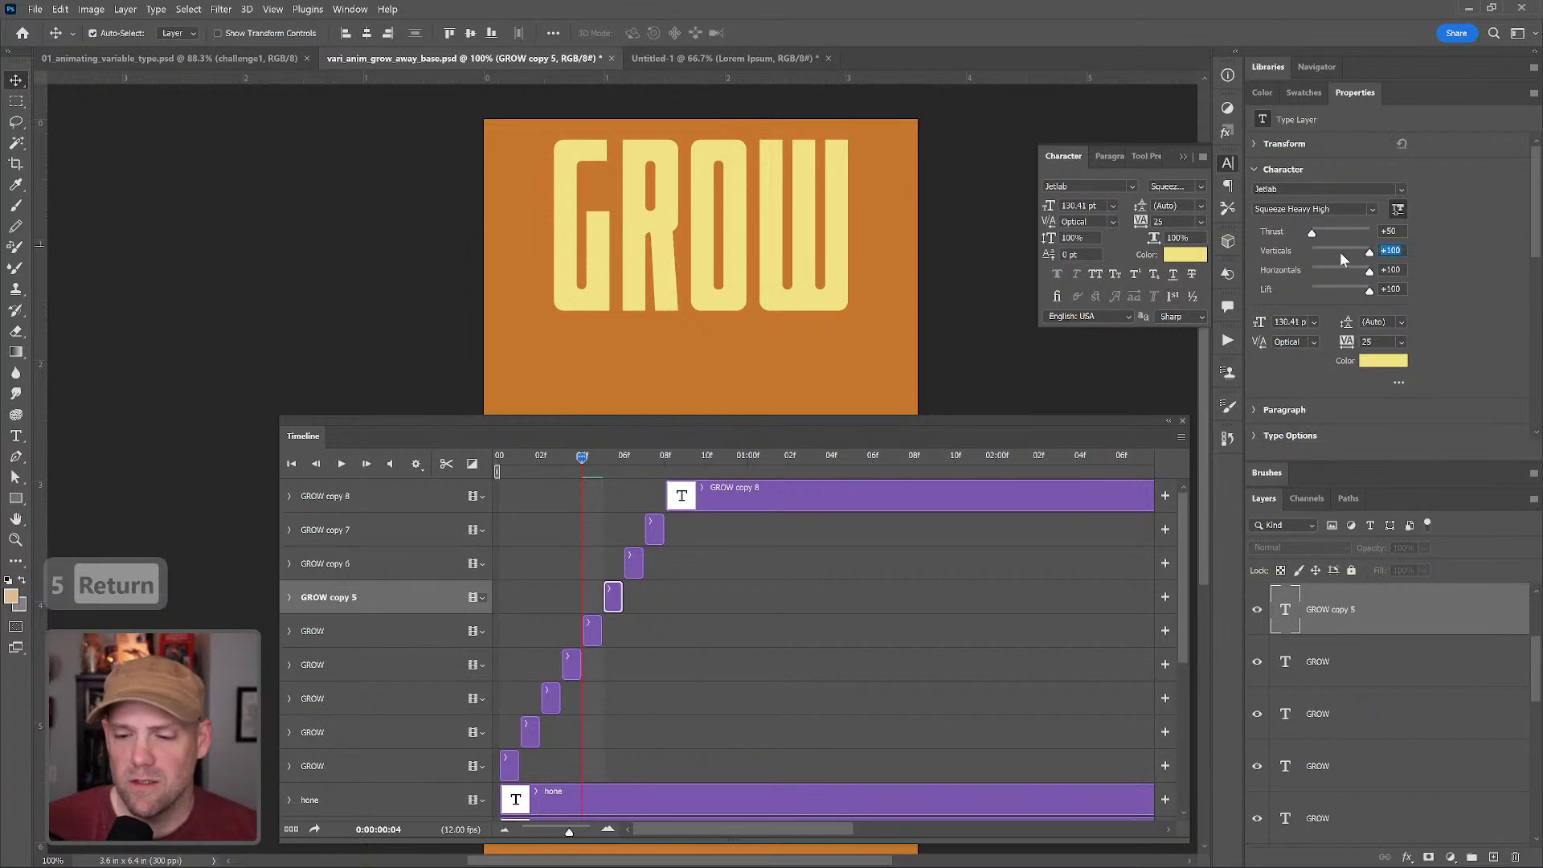
type("75")
key("Return")
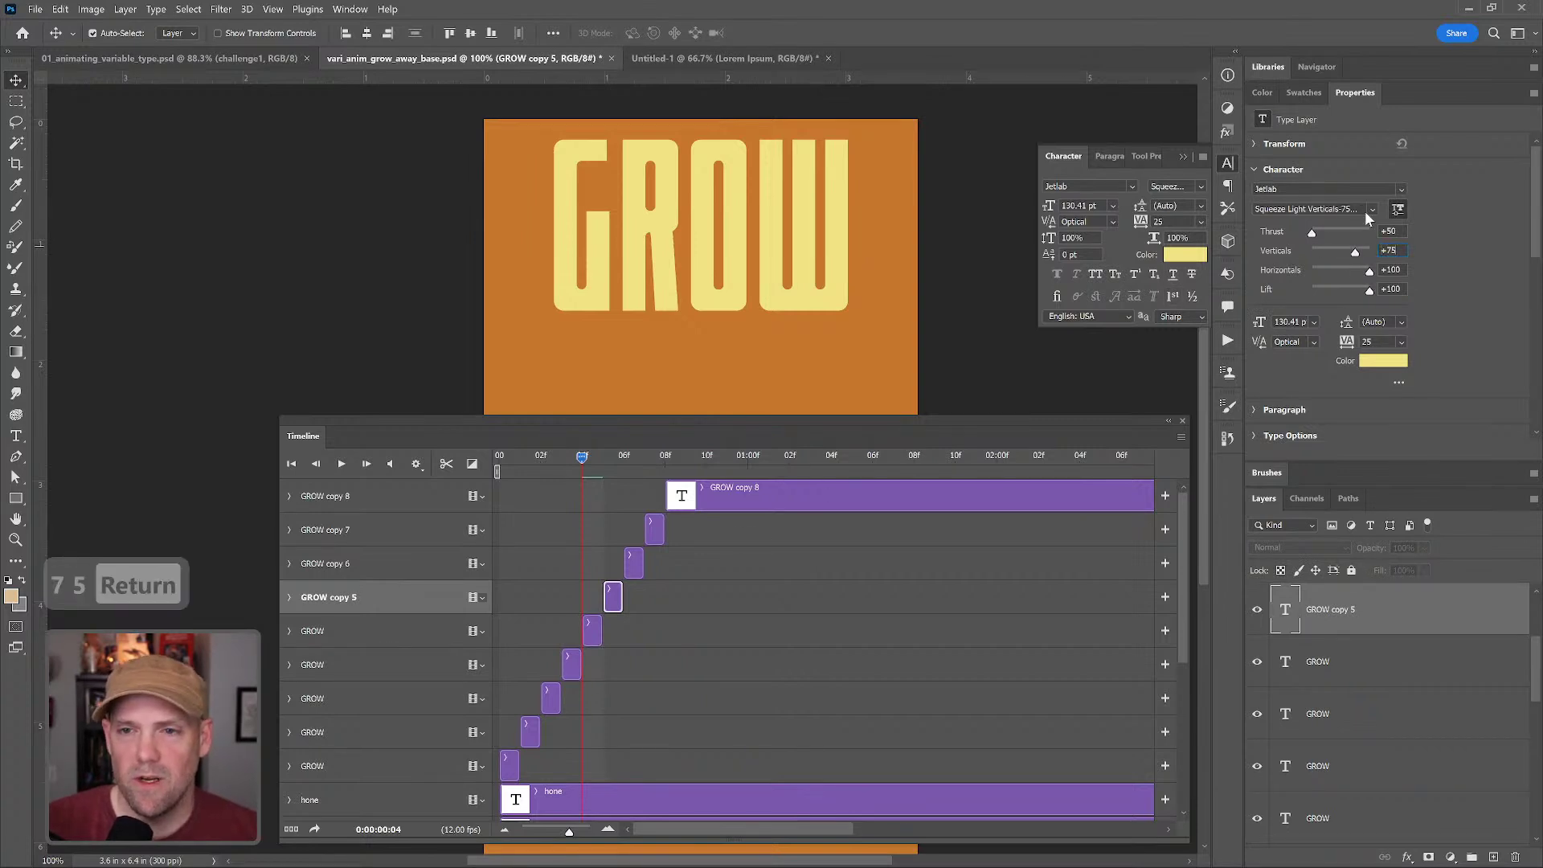
left_click(1390, 270)
type("75")
key("Return")
left_click(1371, 294)
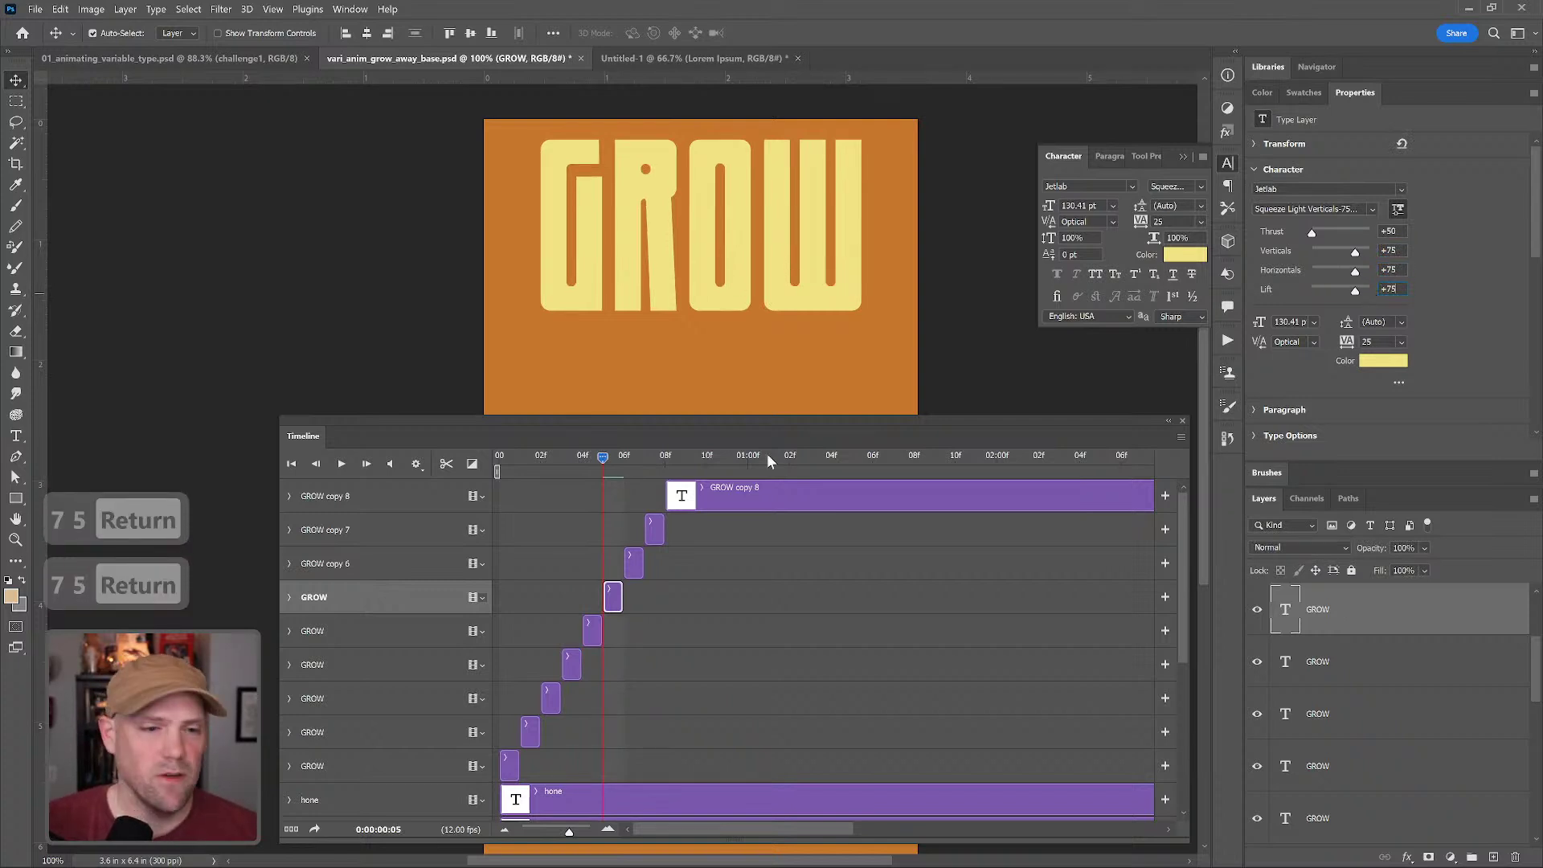
- Set the Verticals, Horizontals and Lift of the GROW clip at frame 6 to 85
left_click(721, 545)
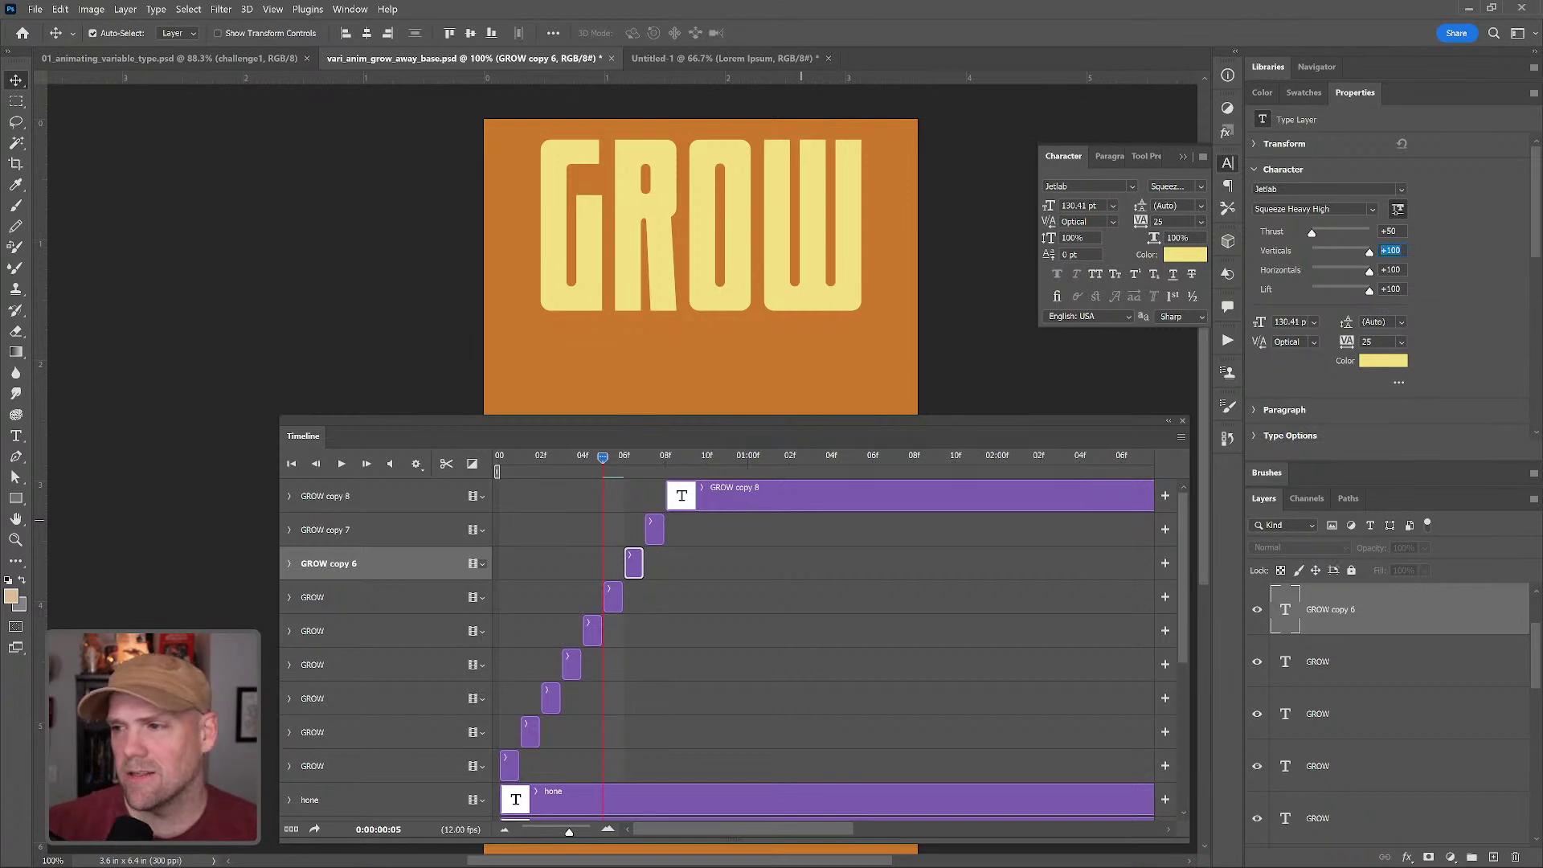
type("85")
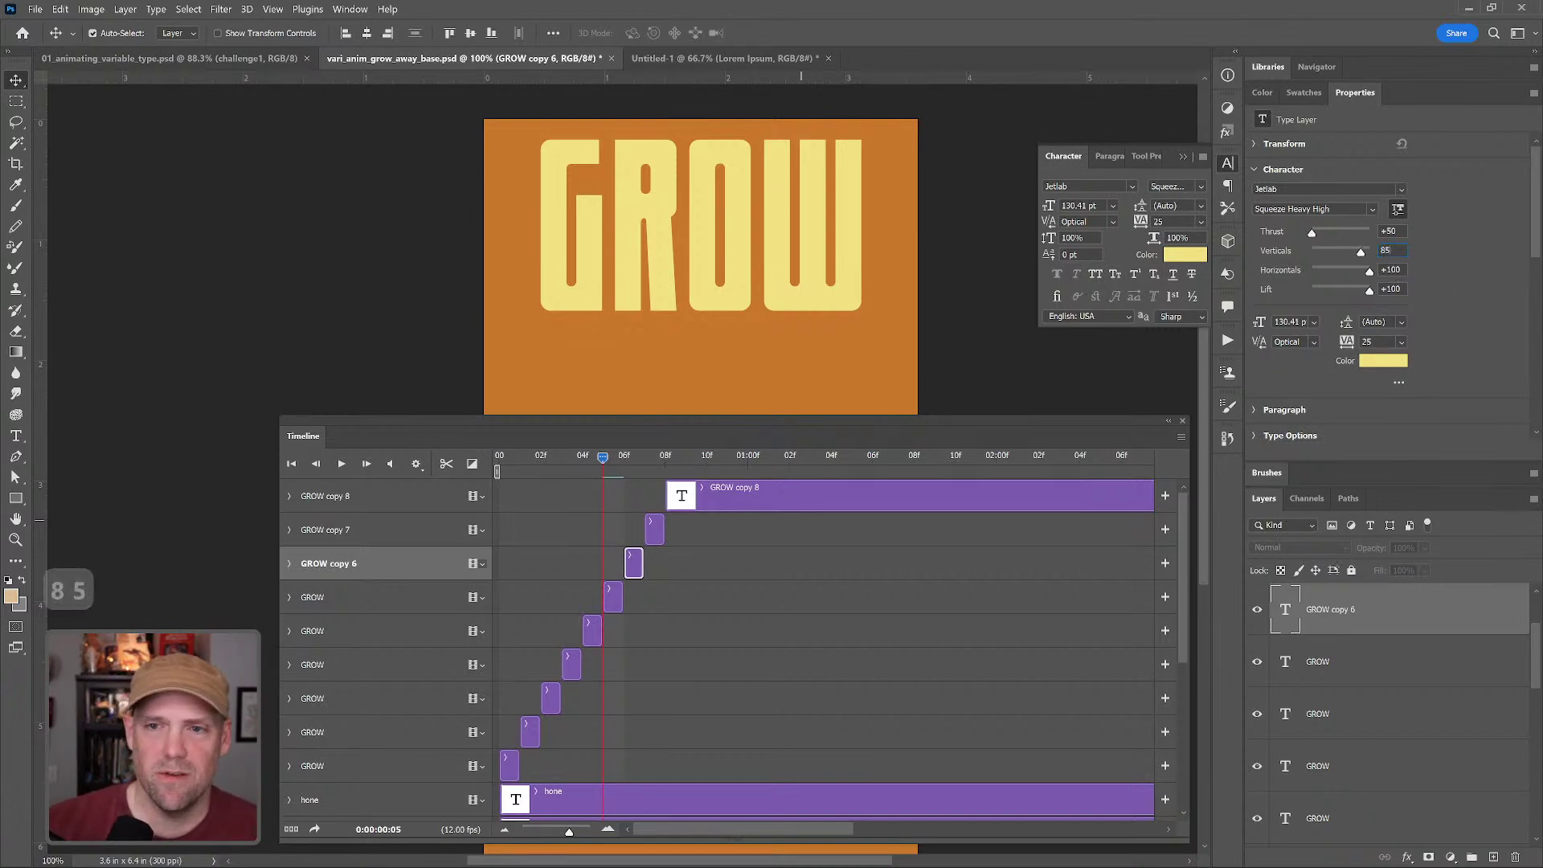
key("Tab")
type("85")
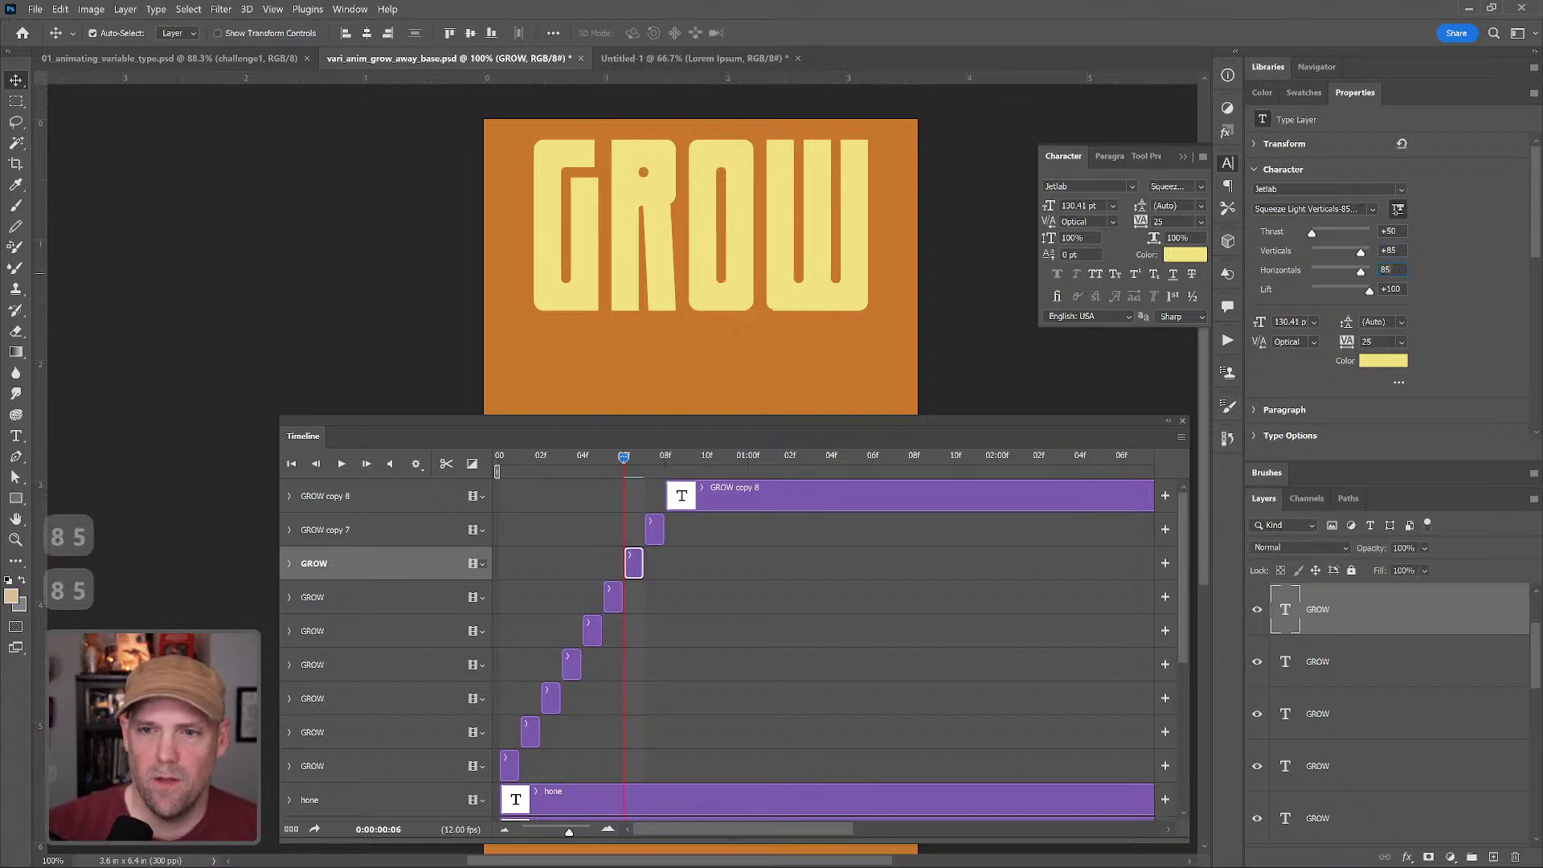
key("Return")
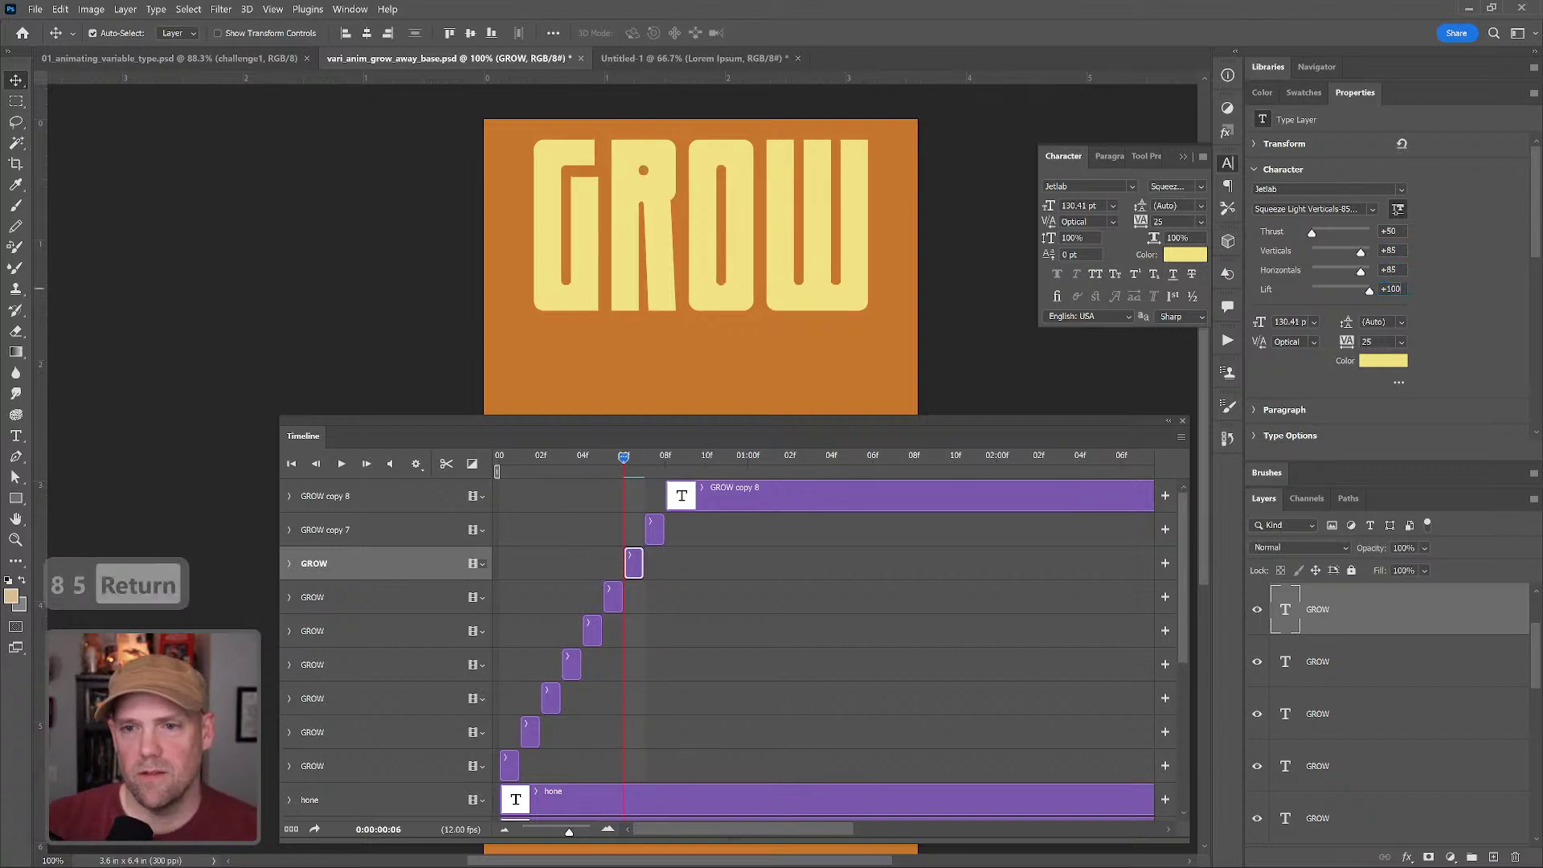
type("85")
key("Return")
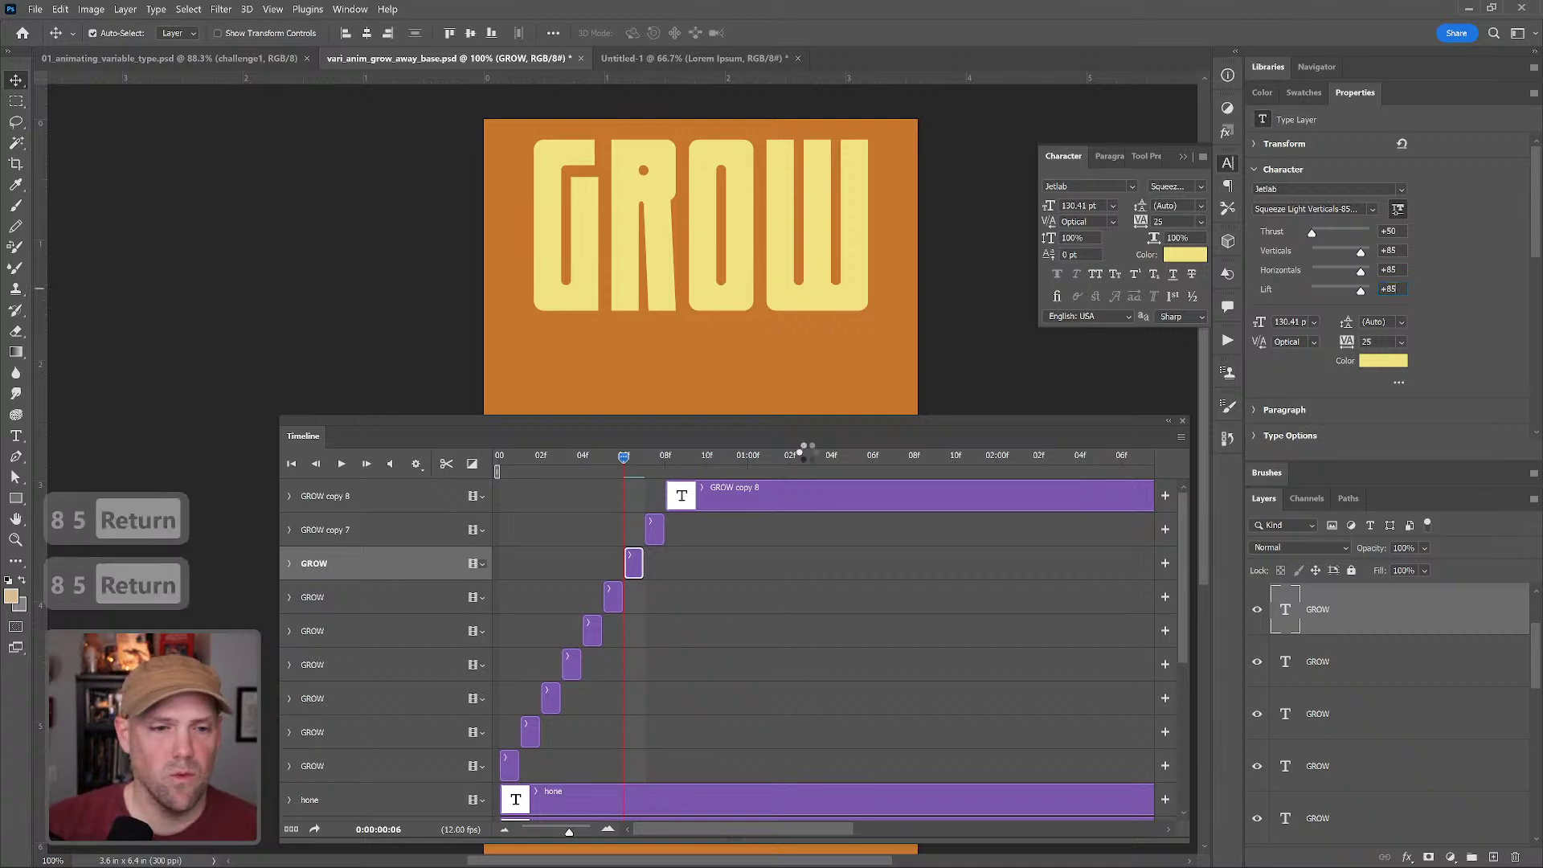
- Set the Verticals, Horizontals and Lift of the GROW clip at frame 7 to 95
key("alt+bracketright")
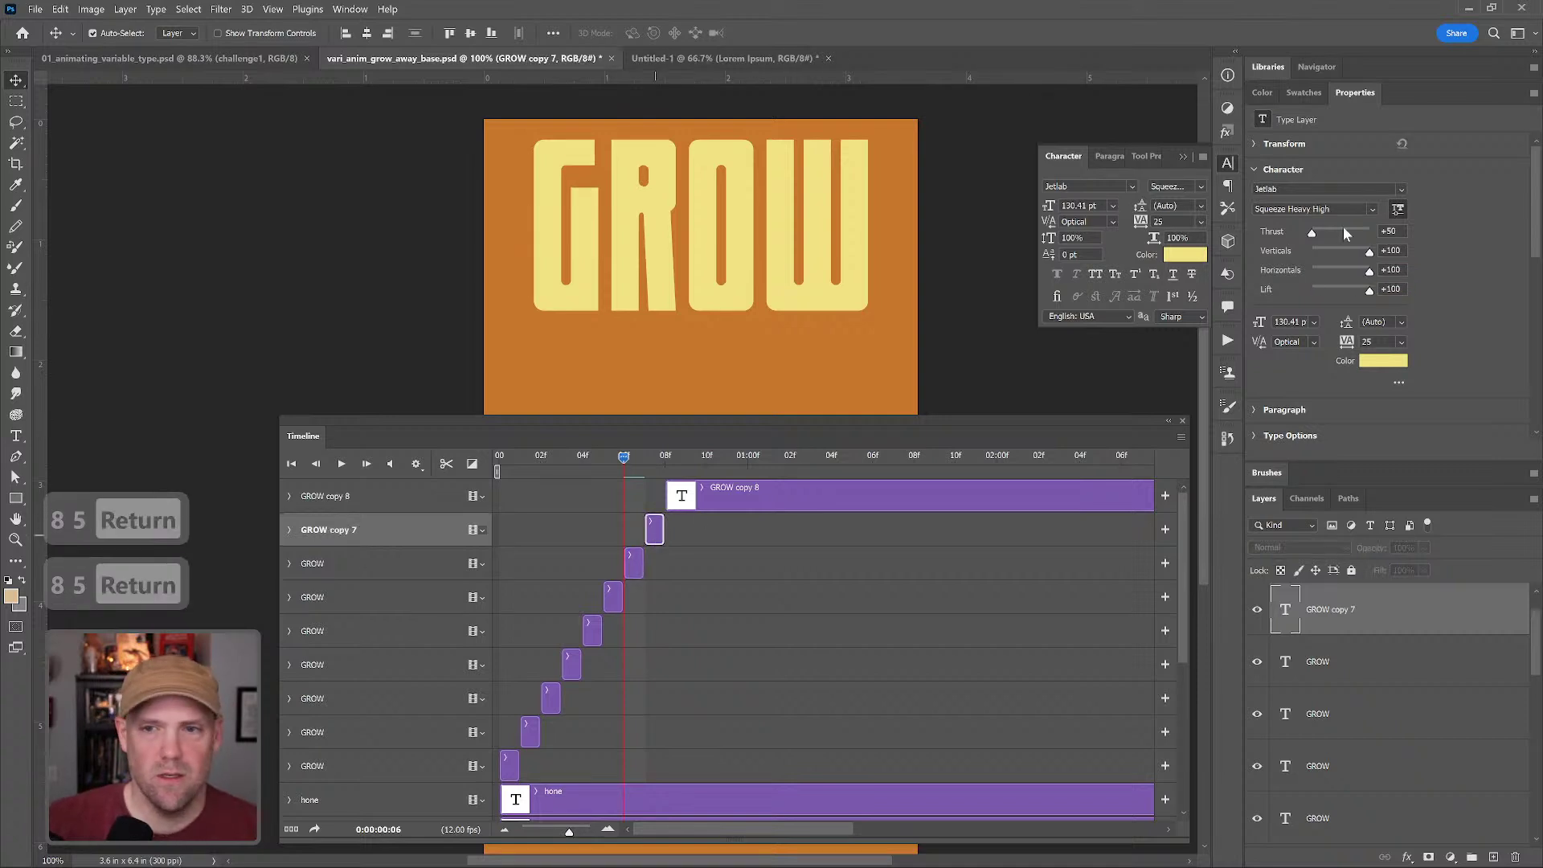
left_click(1389, 250)
type("95")
key("Return")
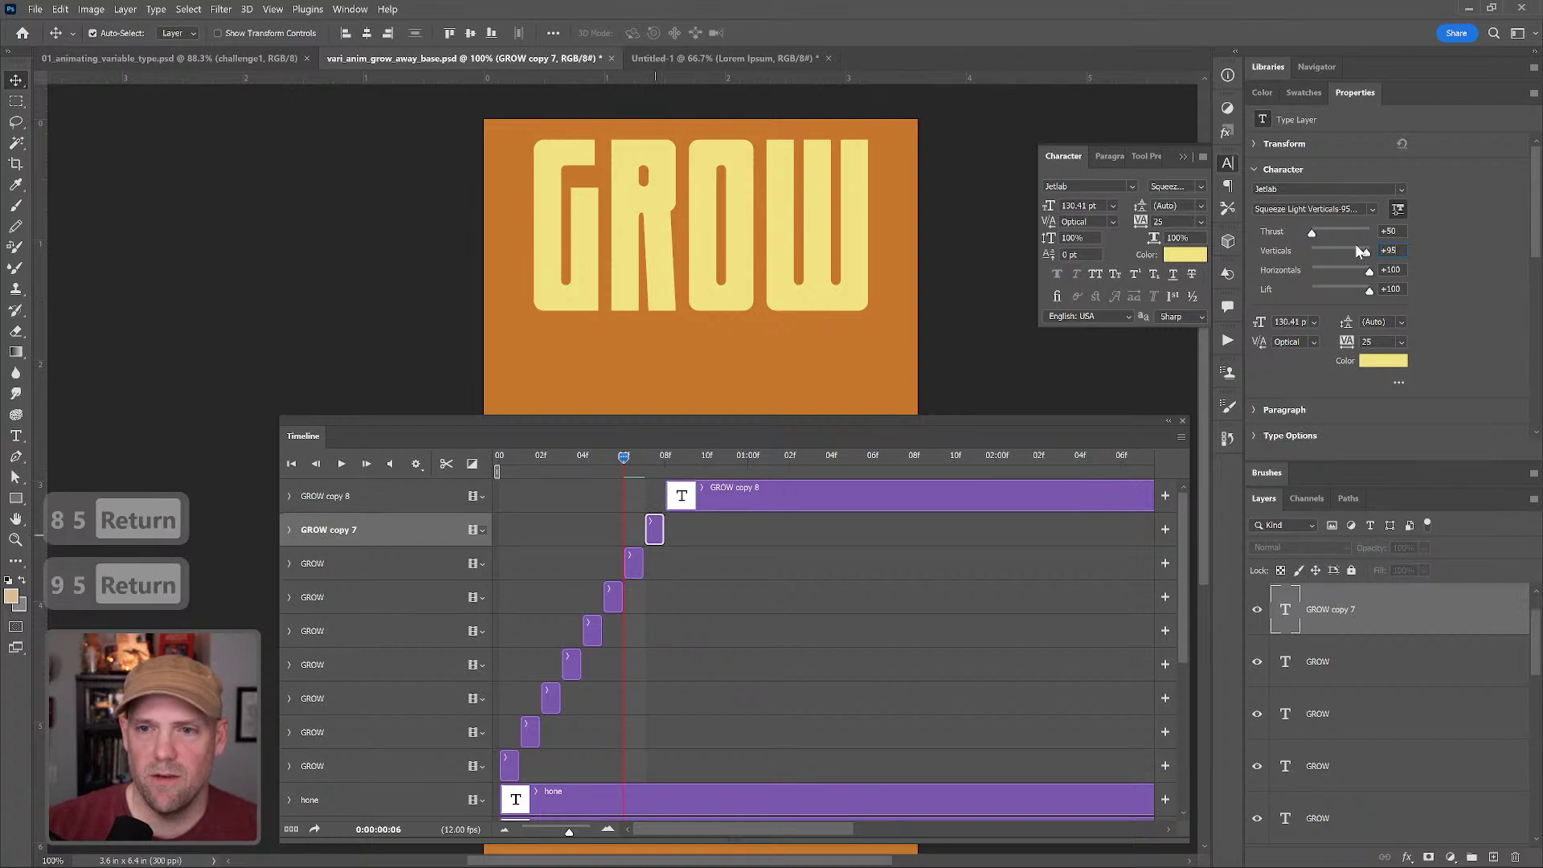
key("Right")
left_click(1383, 270)
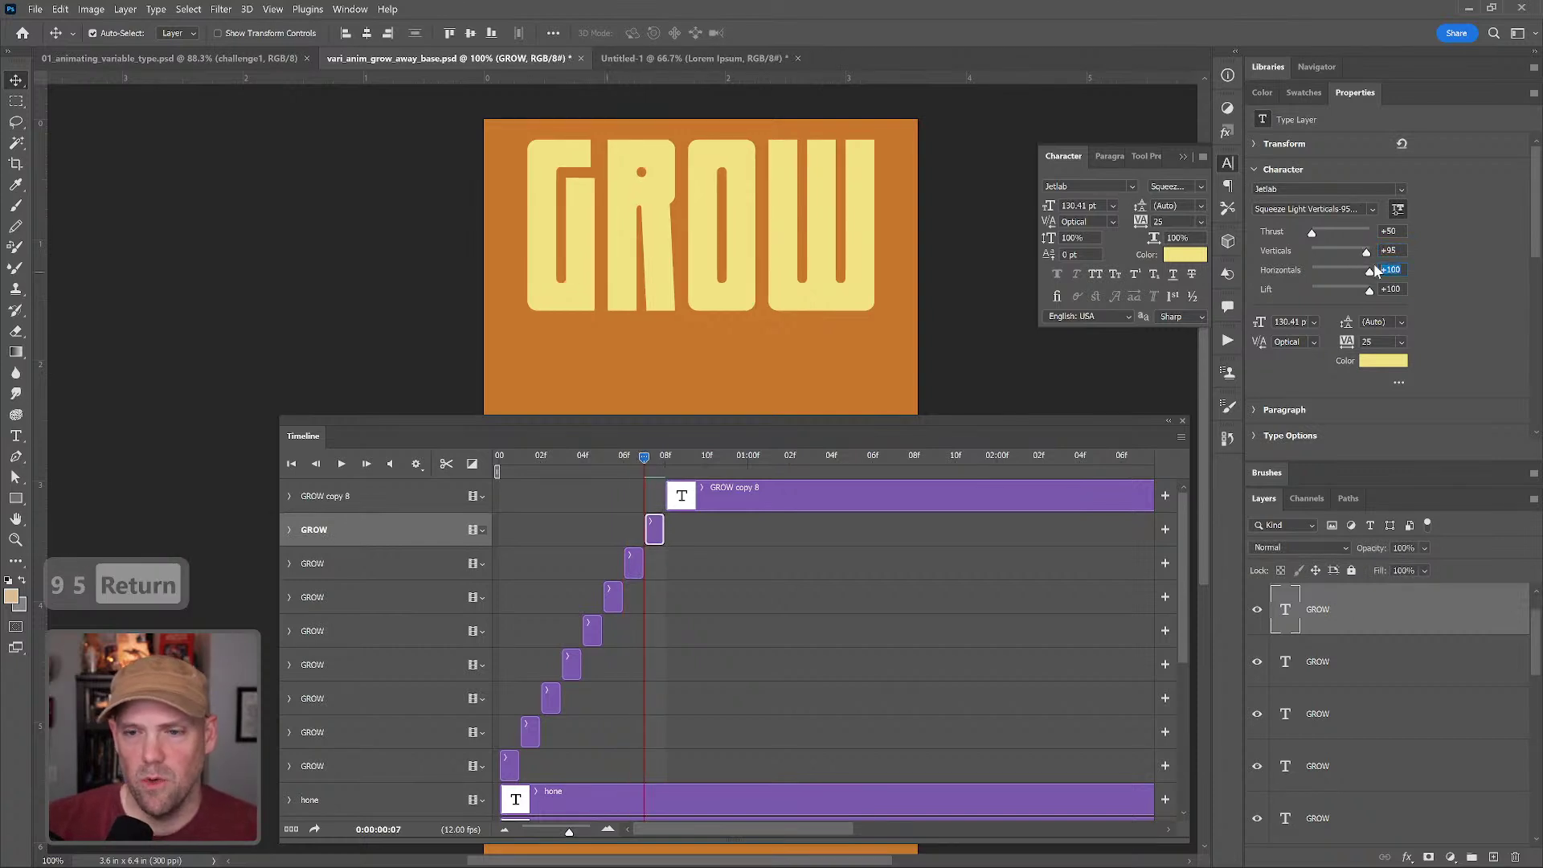
type("95")
key("Return")
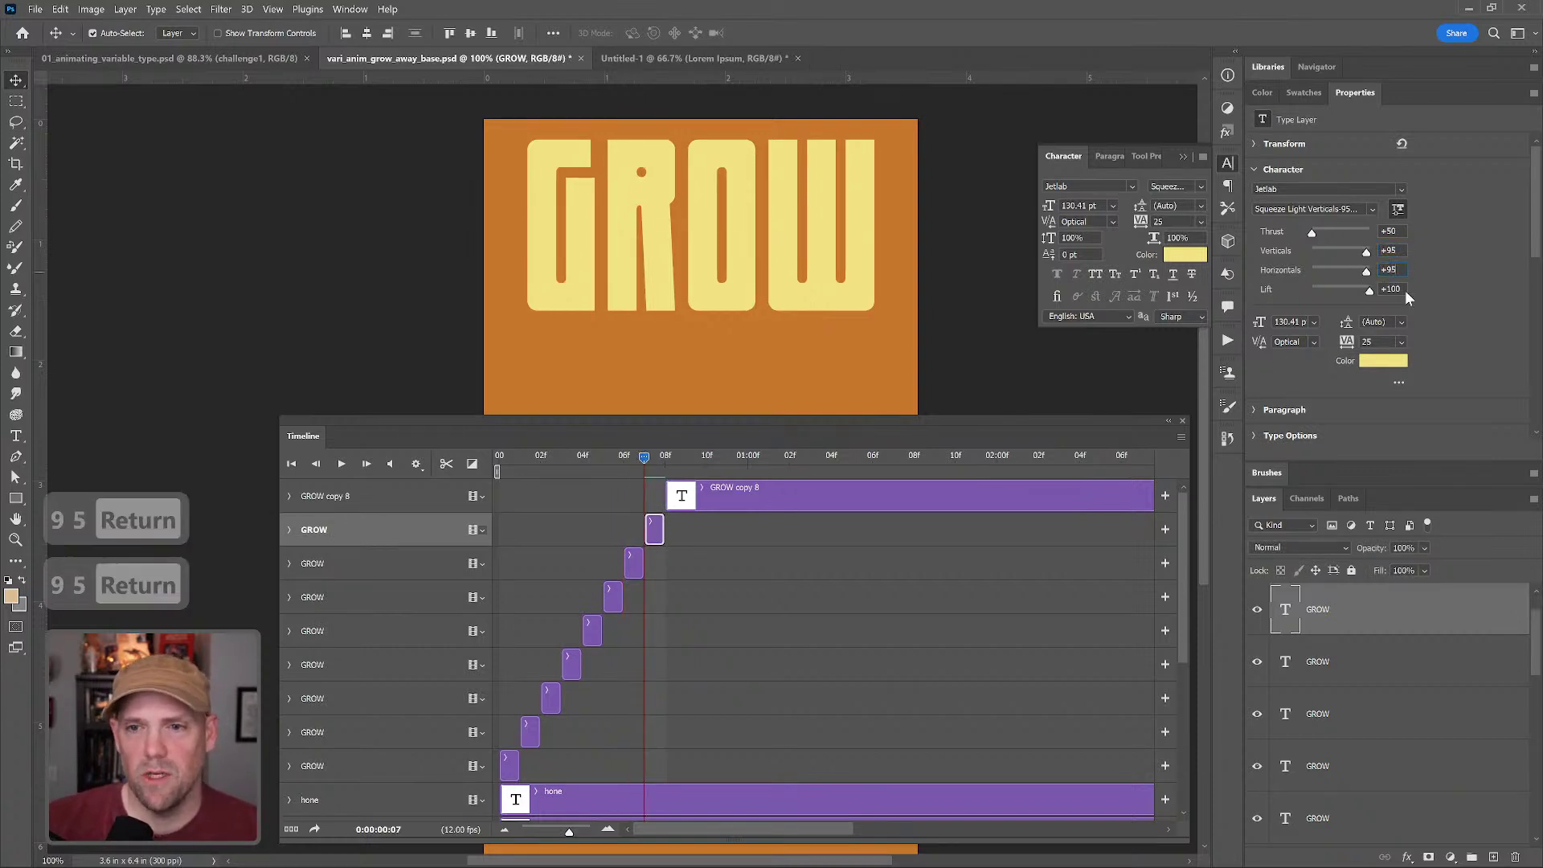
left_click(1368, 293)
type("95")
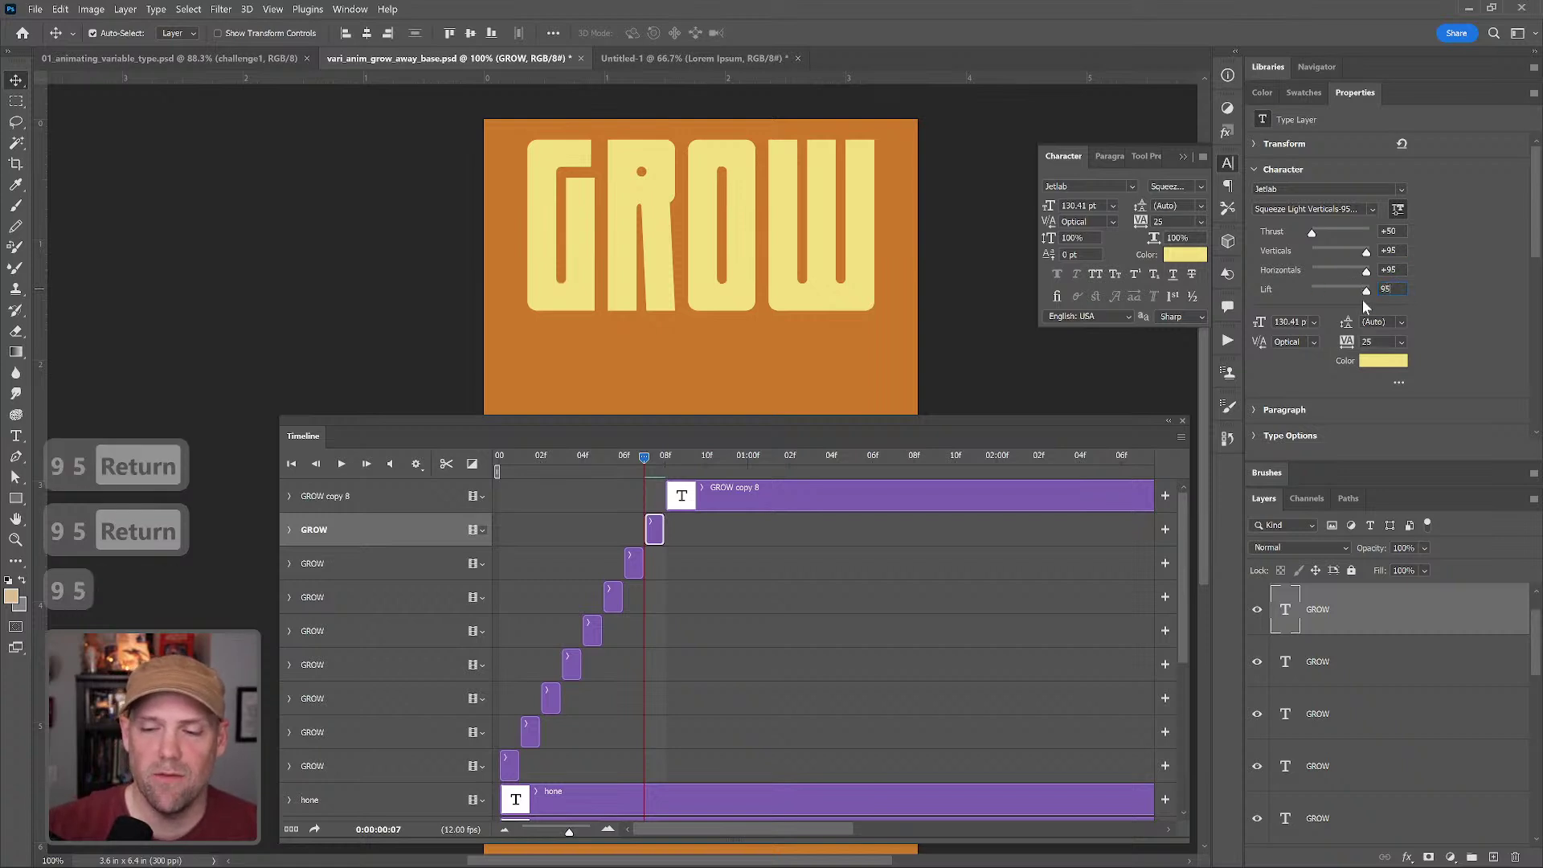
key("Return")
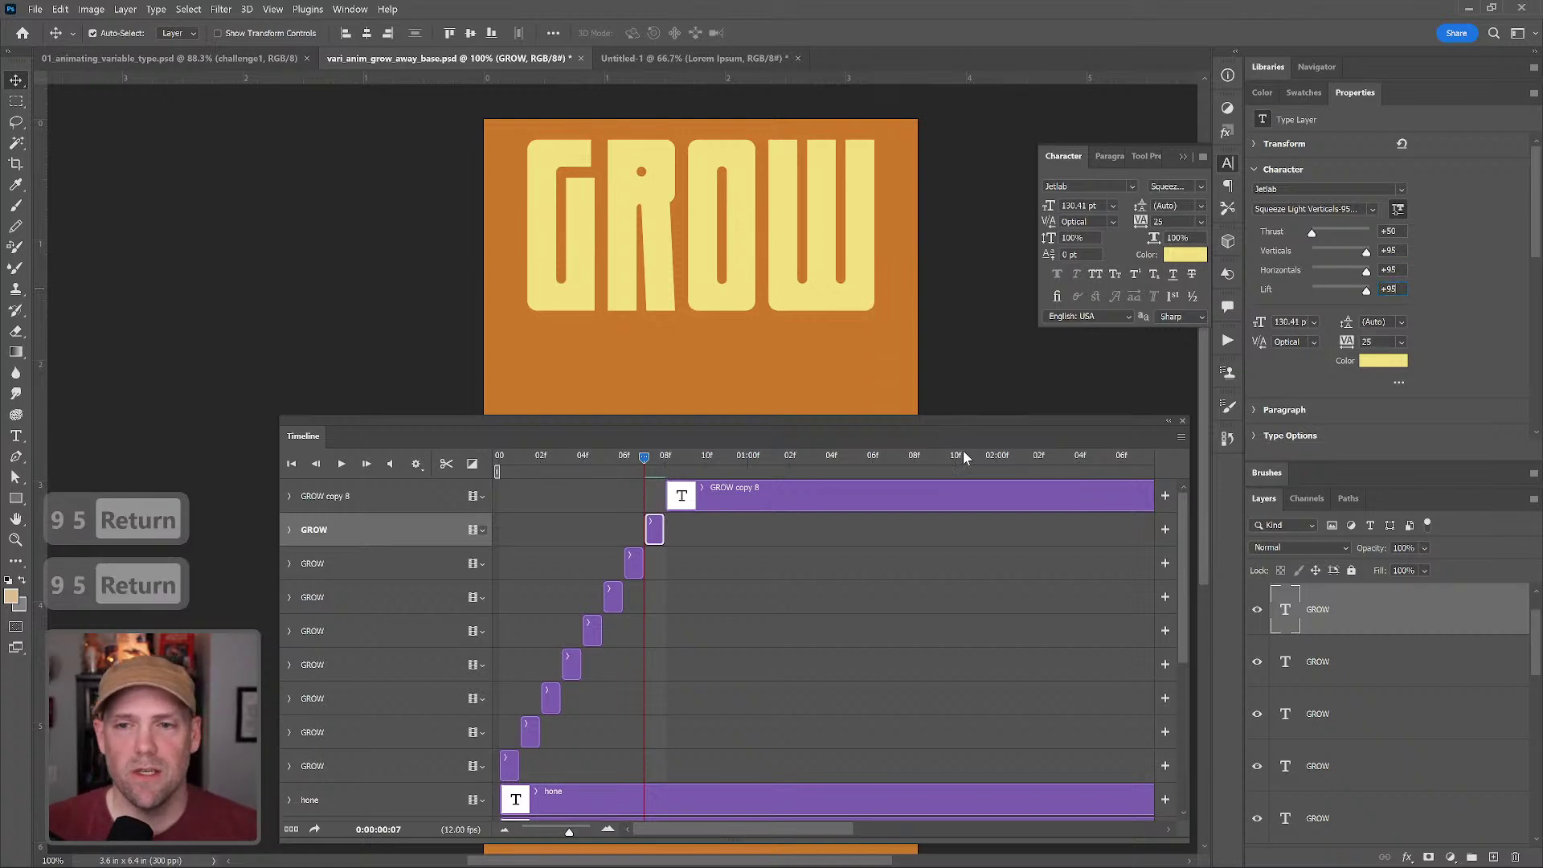
- Set the Verticals, Horizontals and Lift of the GROW clip at frame 7 to 100
left_click(670, 458)
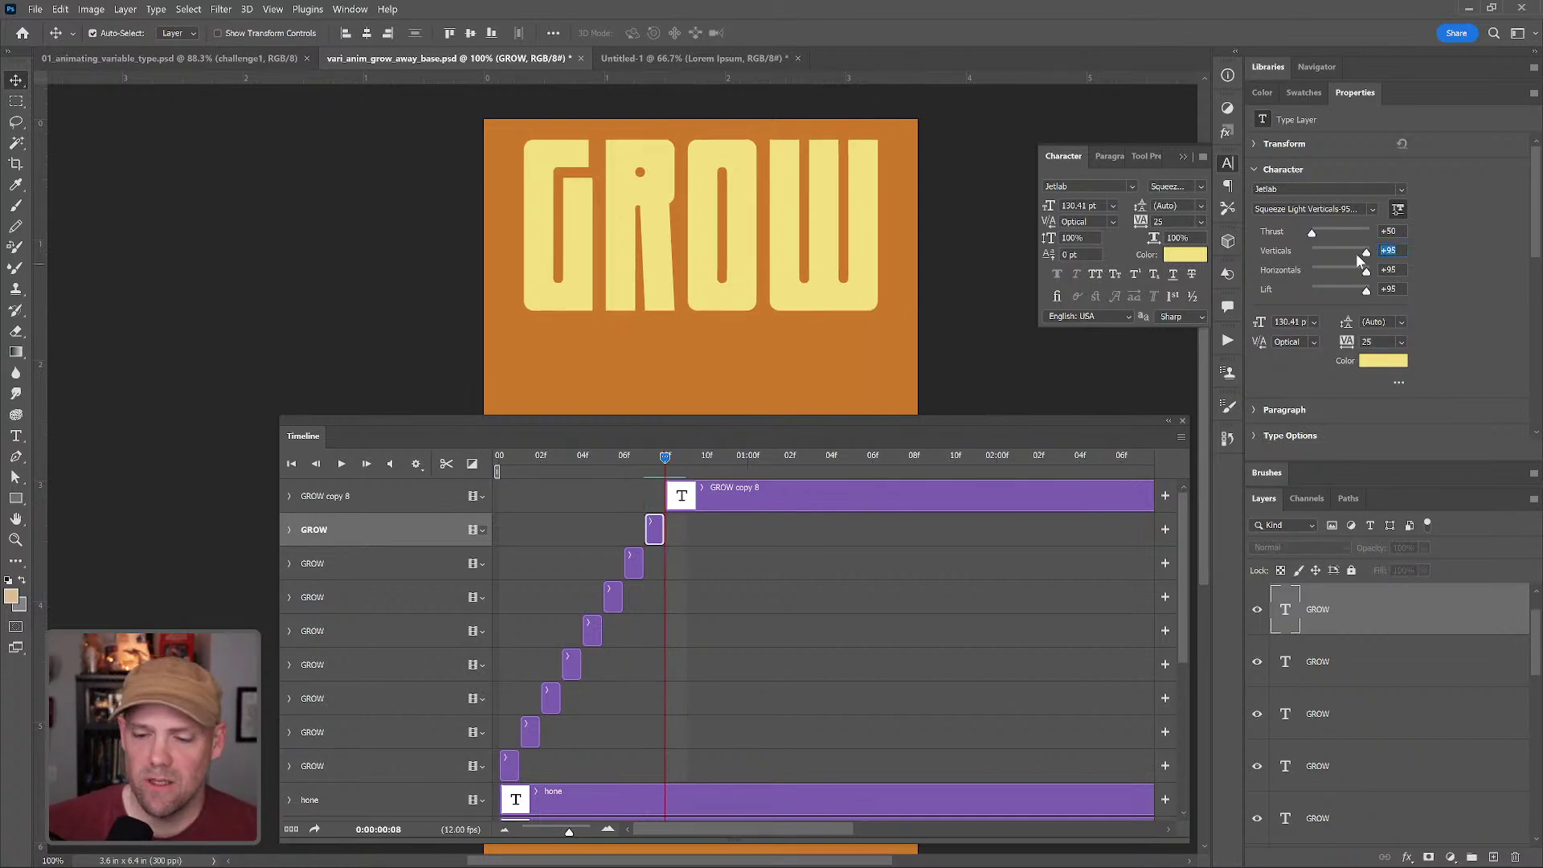
type("100")
key("Return")
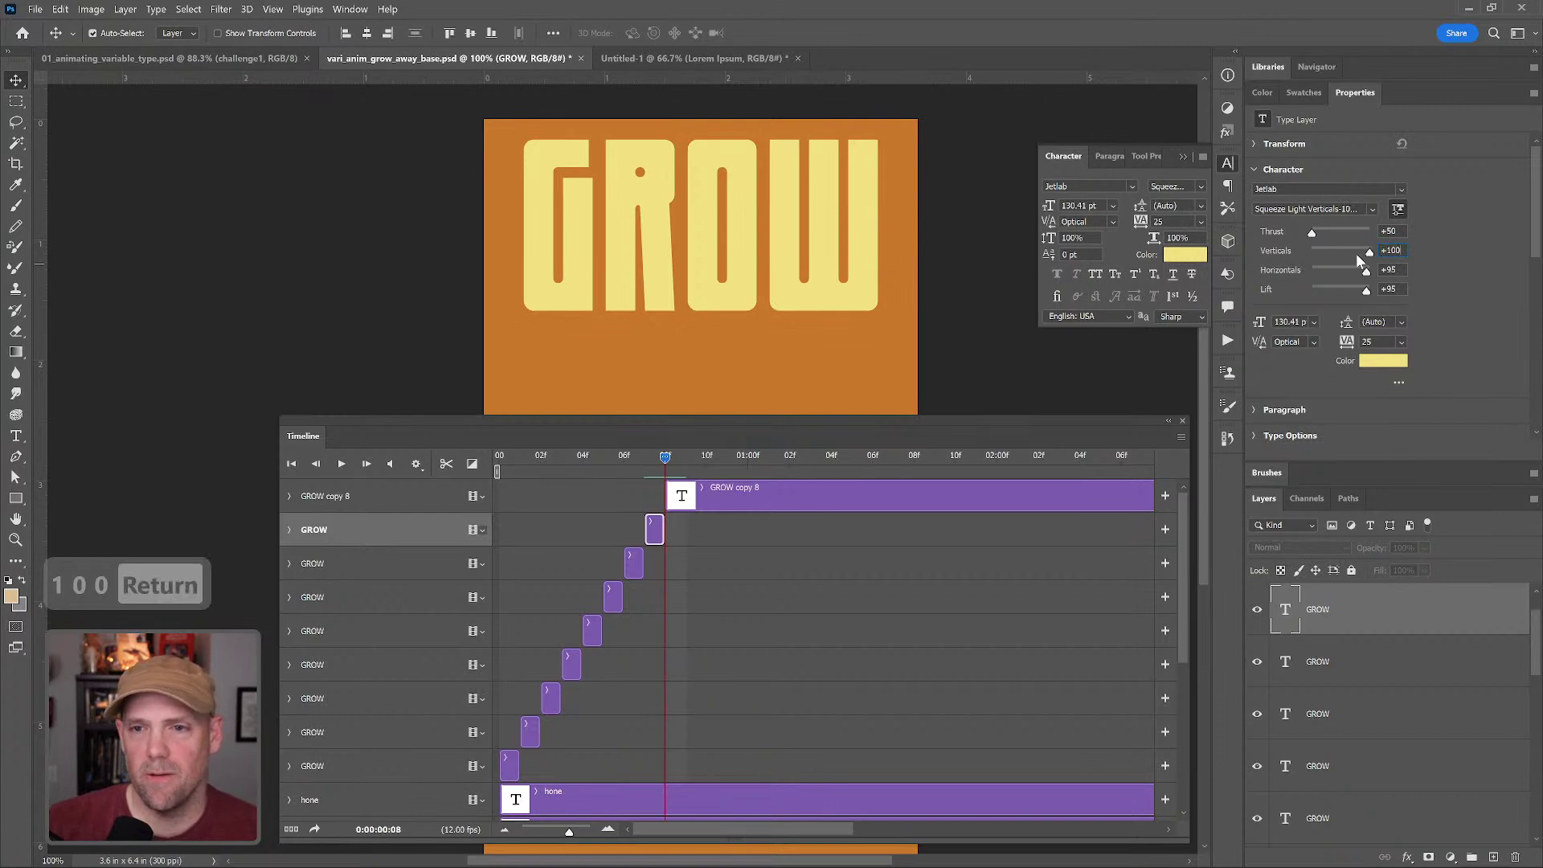
type("100")
key("Return")
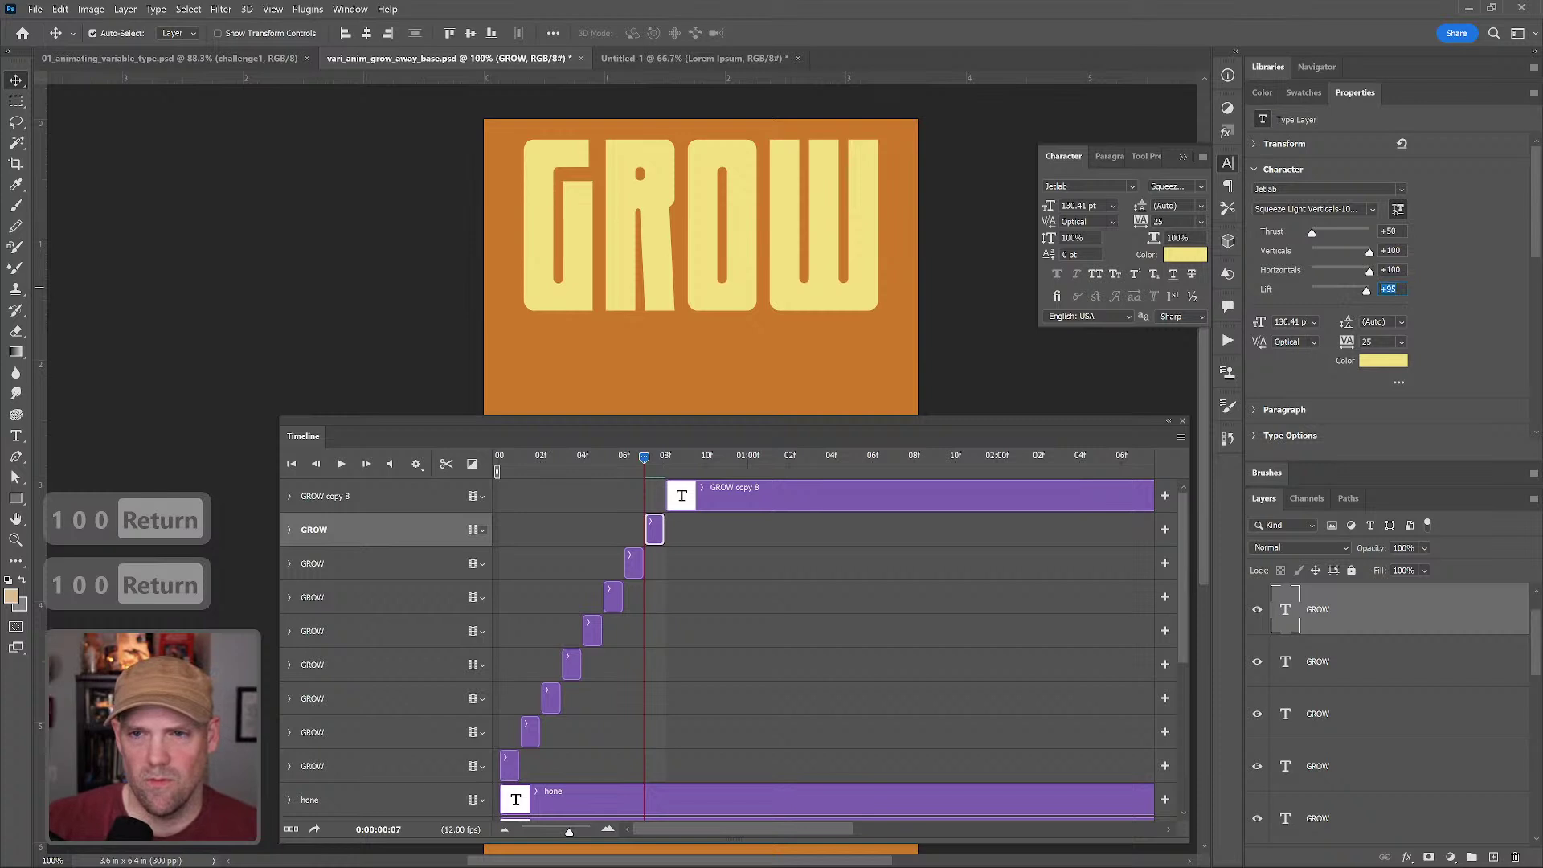
type("100")
key("Return")
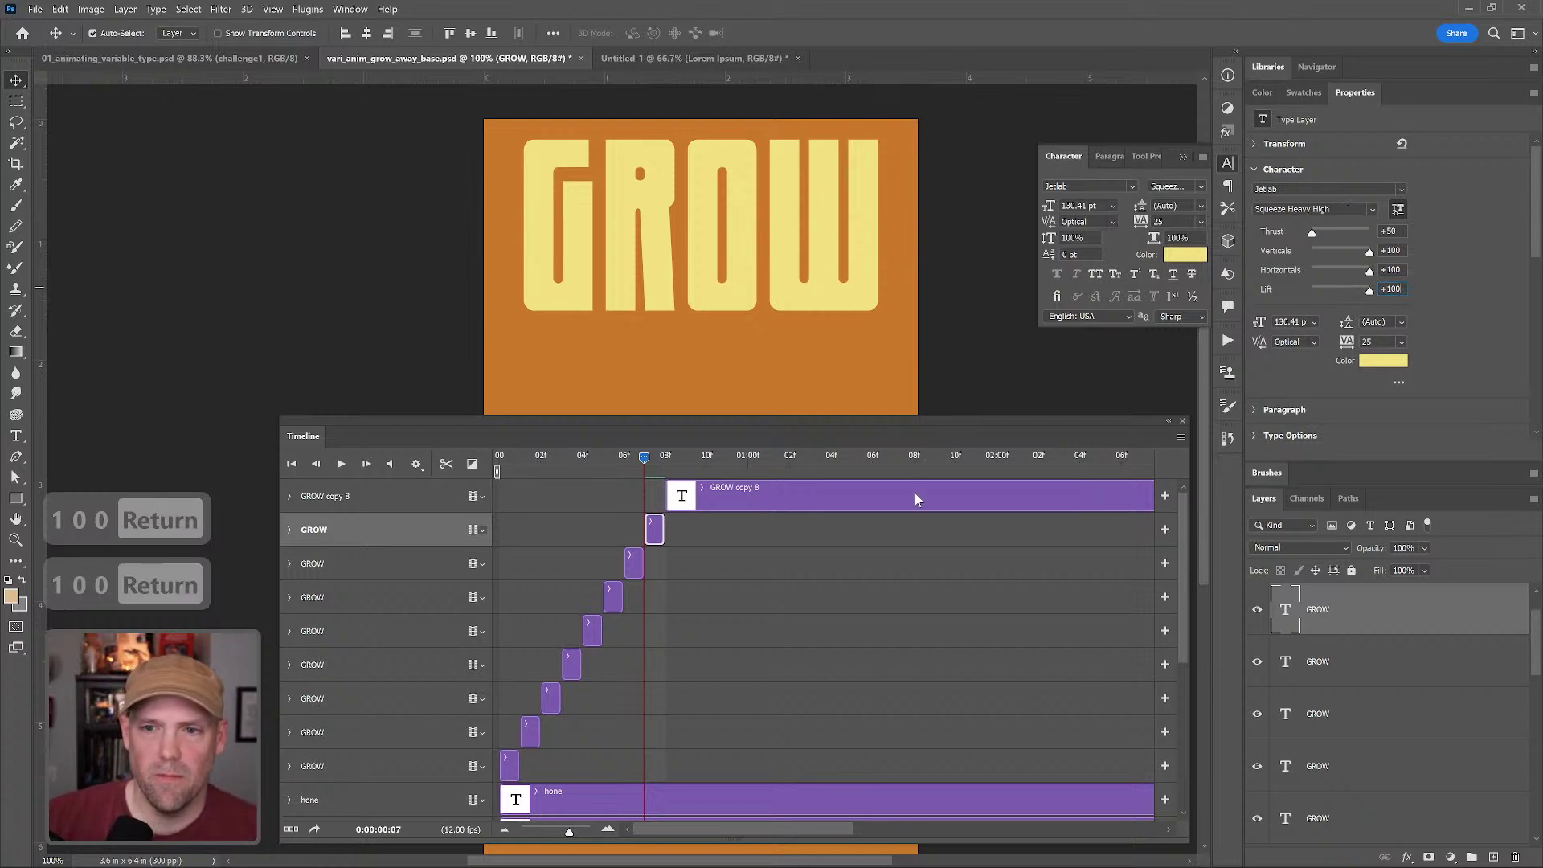
- Play the GROW animation back from the first frame to review the growth
left_click_drag(644, 456, 479, 474)
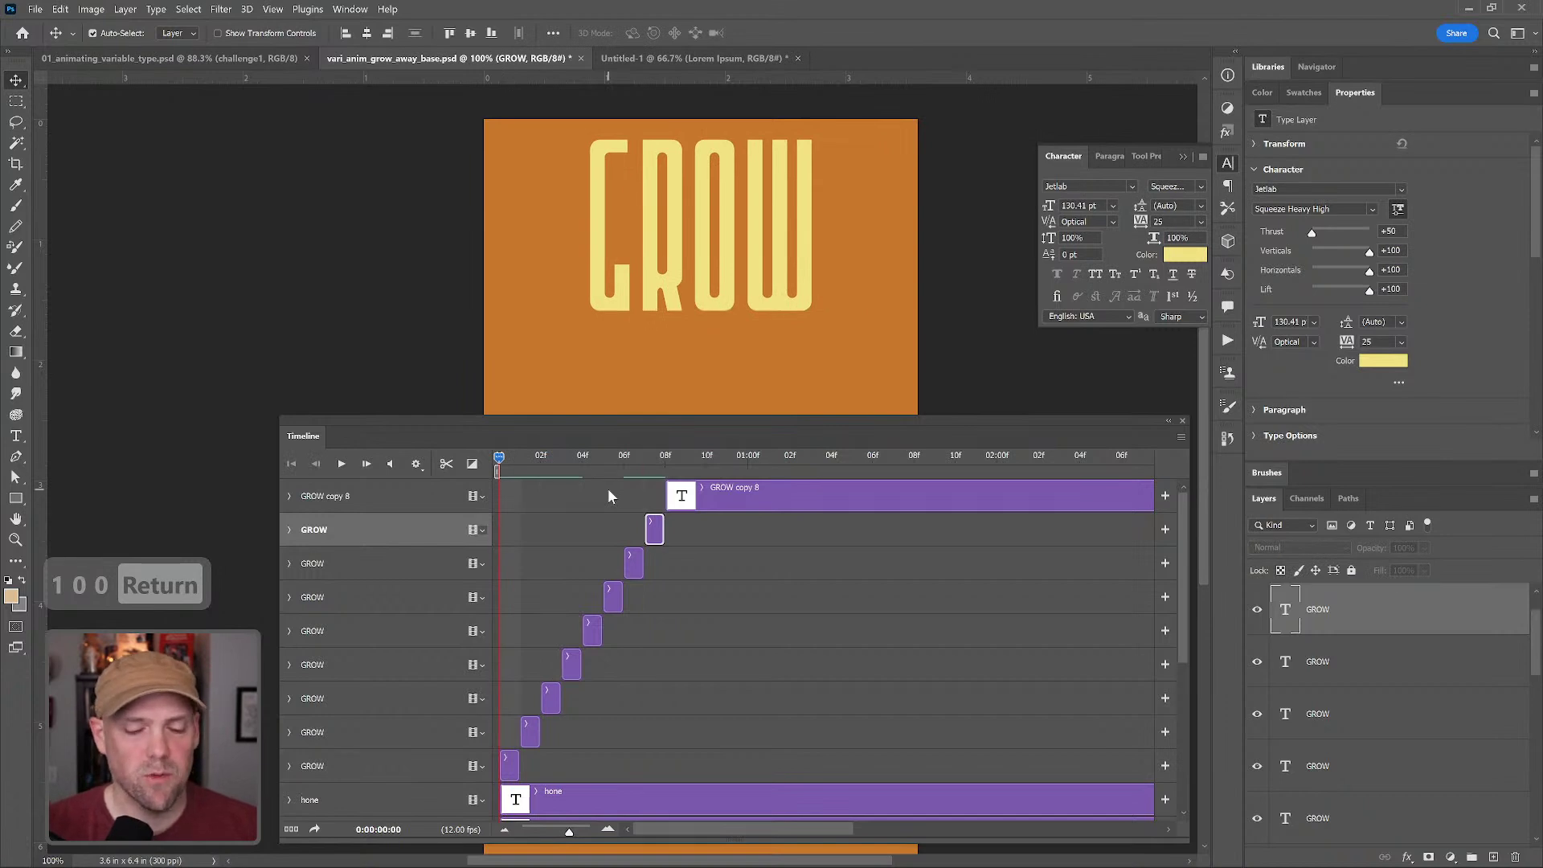
key("space")
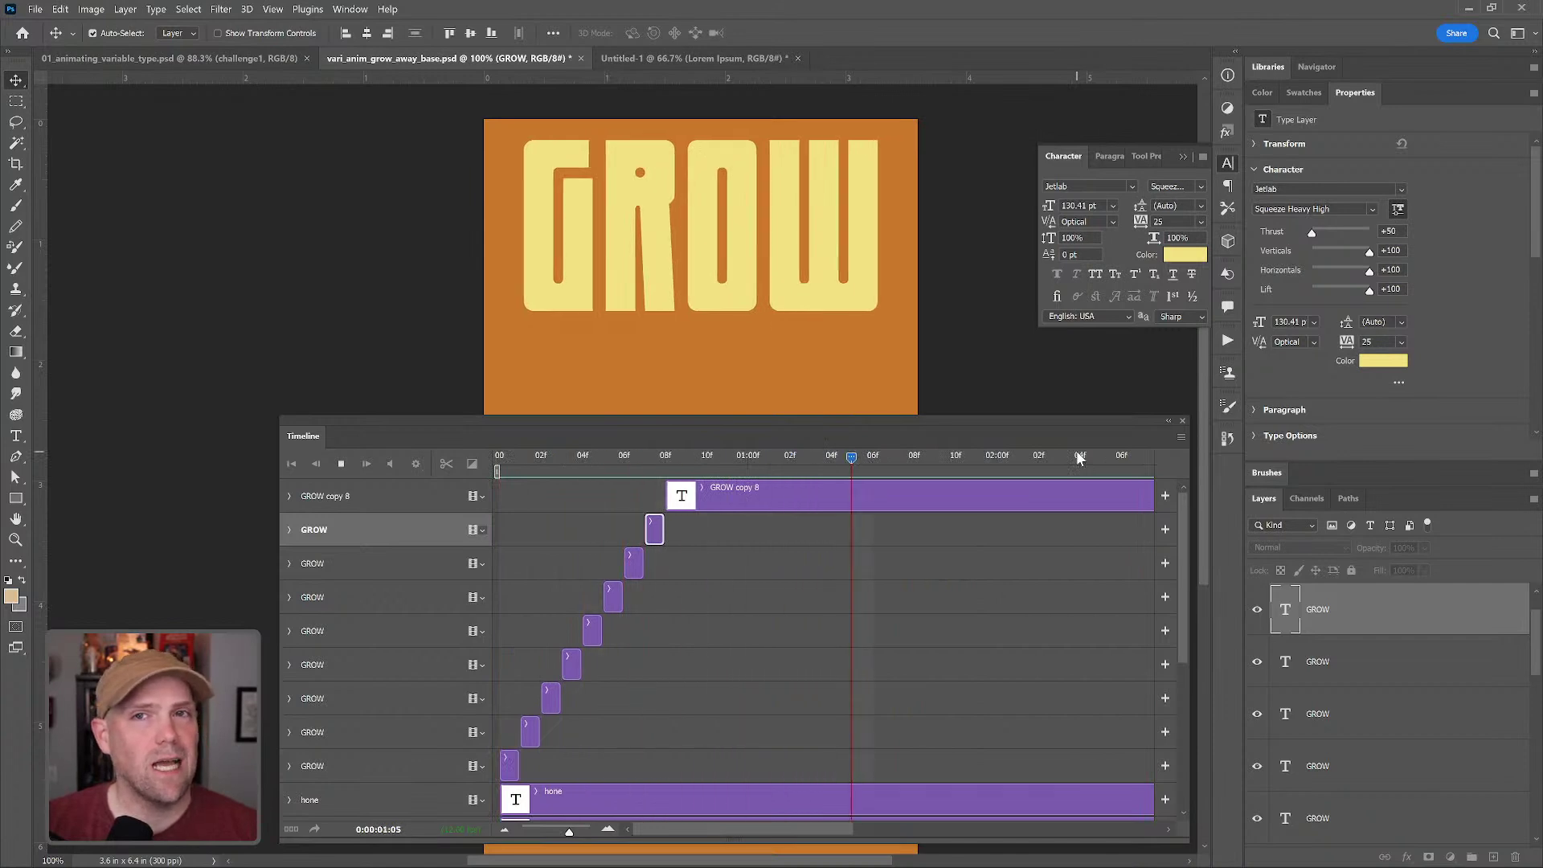
key("space")
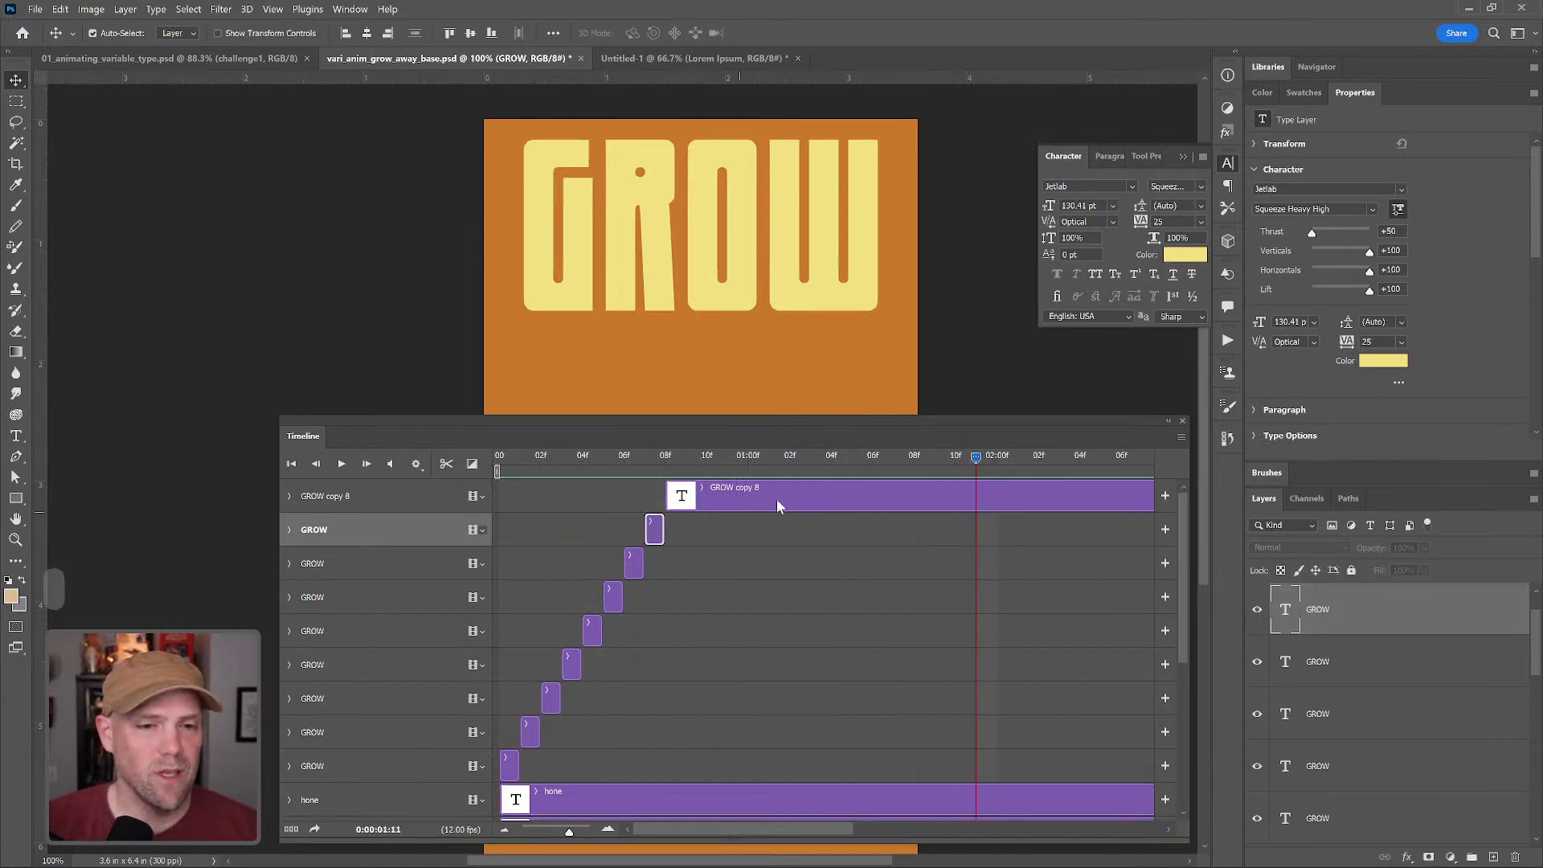
- Try to group the one-frame GROW layers without the GROW copy 8 layer
left_click_drag(1537, 635, 1537, 709)
left_click(1399, 698, "shift")
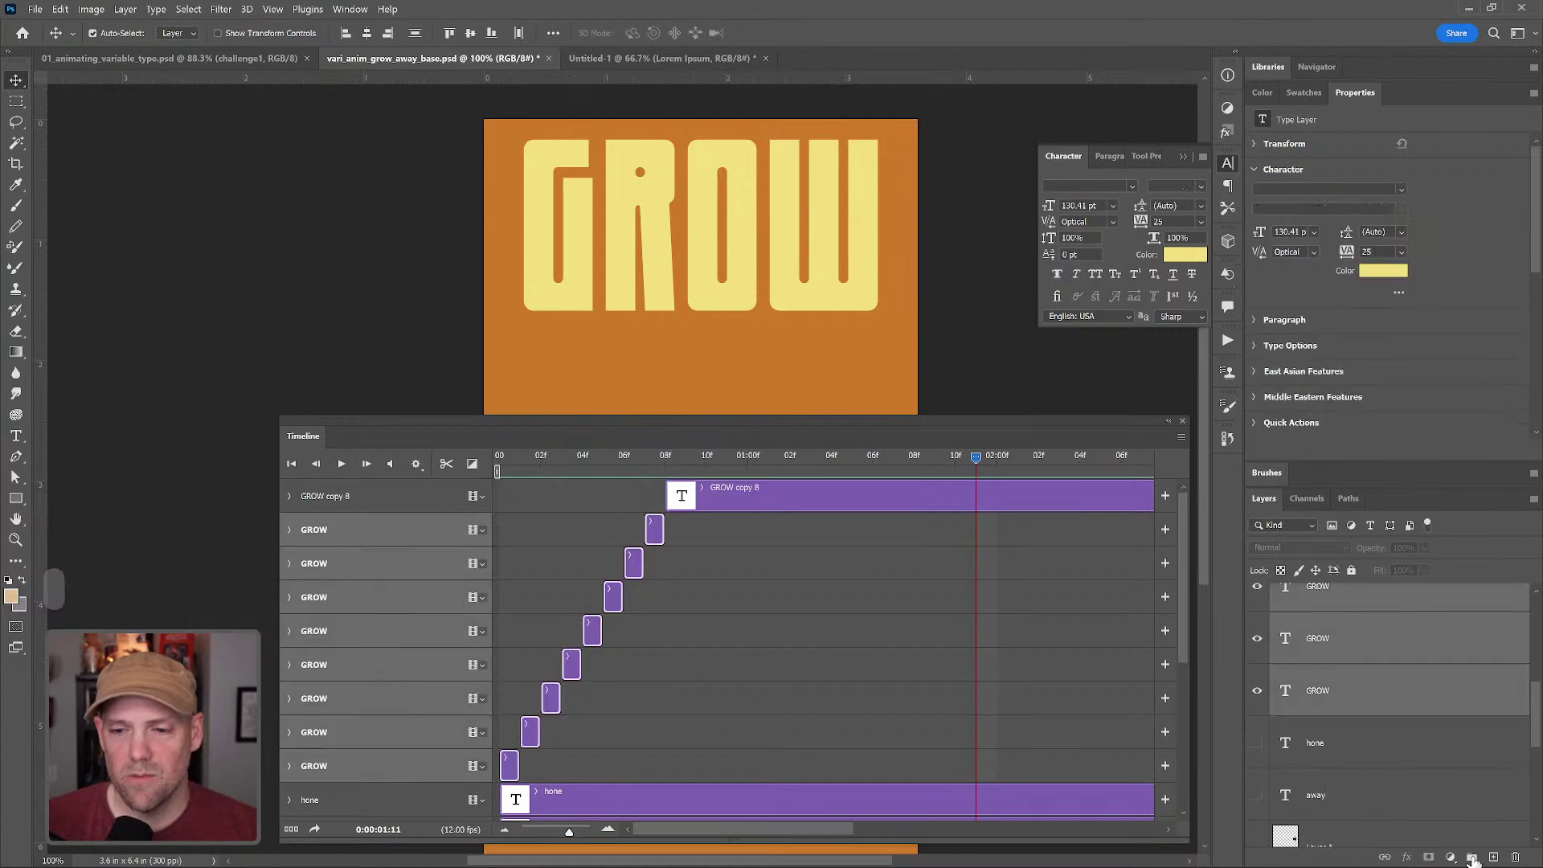
key("ctrl+g")
double_click(1315, 593)
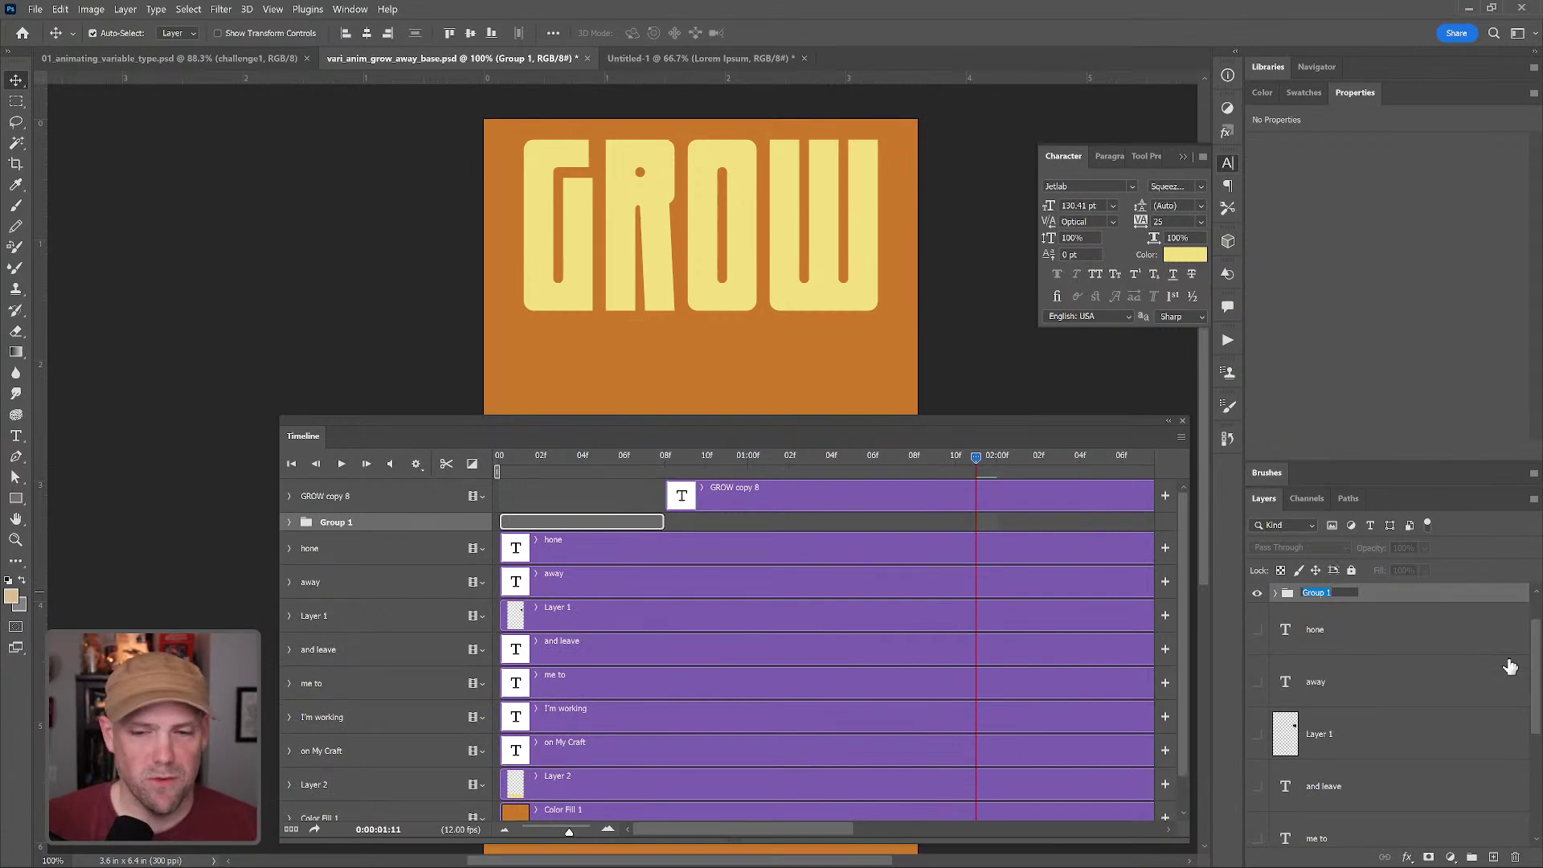
key("Return")
key("ctrl+z")
key("ctrl+z")
- Group all the GROW layers, including GROW copy 8, and name the group grow
scroll(1403, 635, "up", 1)
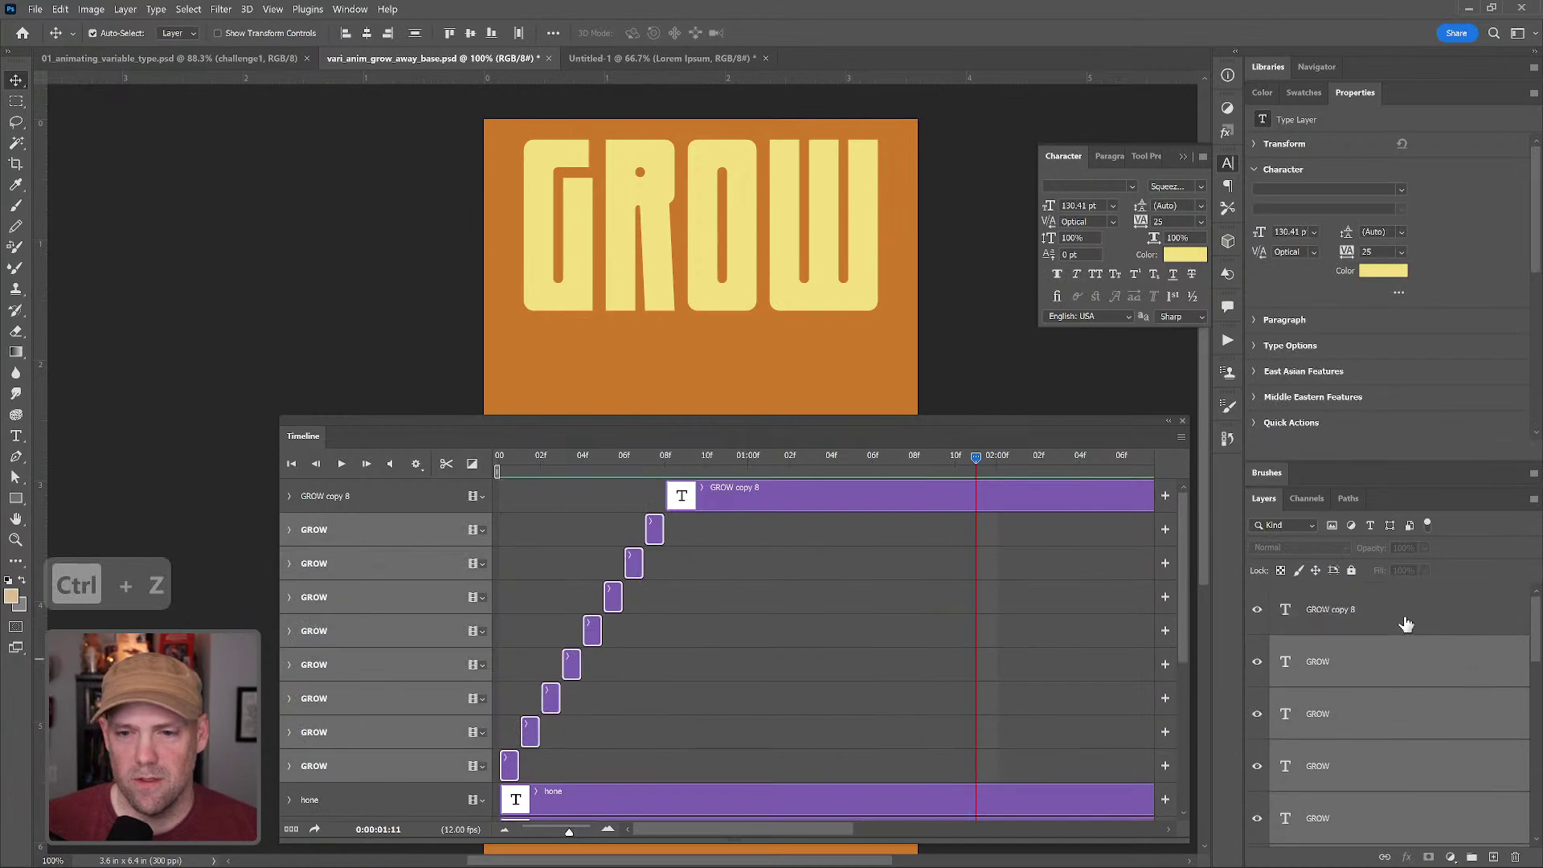
left_click(1406, 618, "shift")
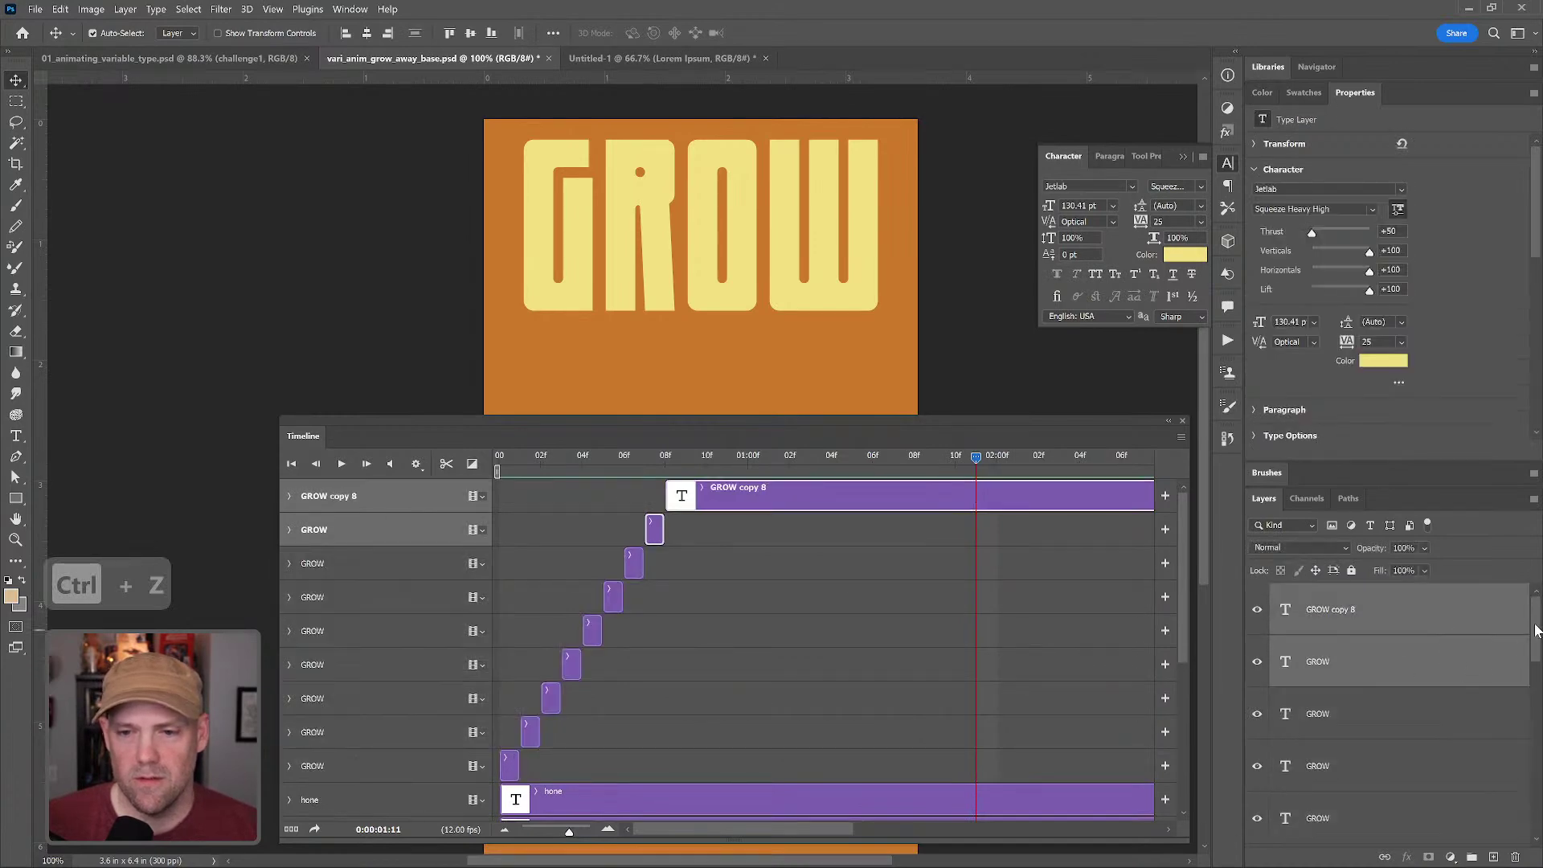
left_click(1476, 614)
scroll(1382, 687, "down", 5)
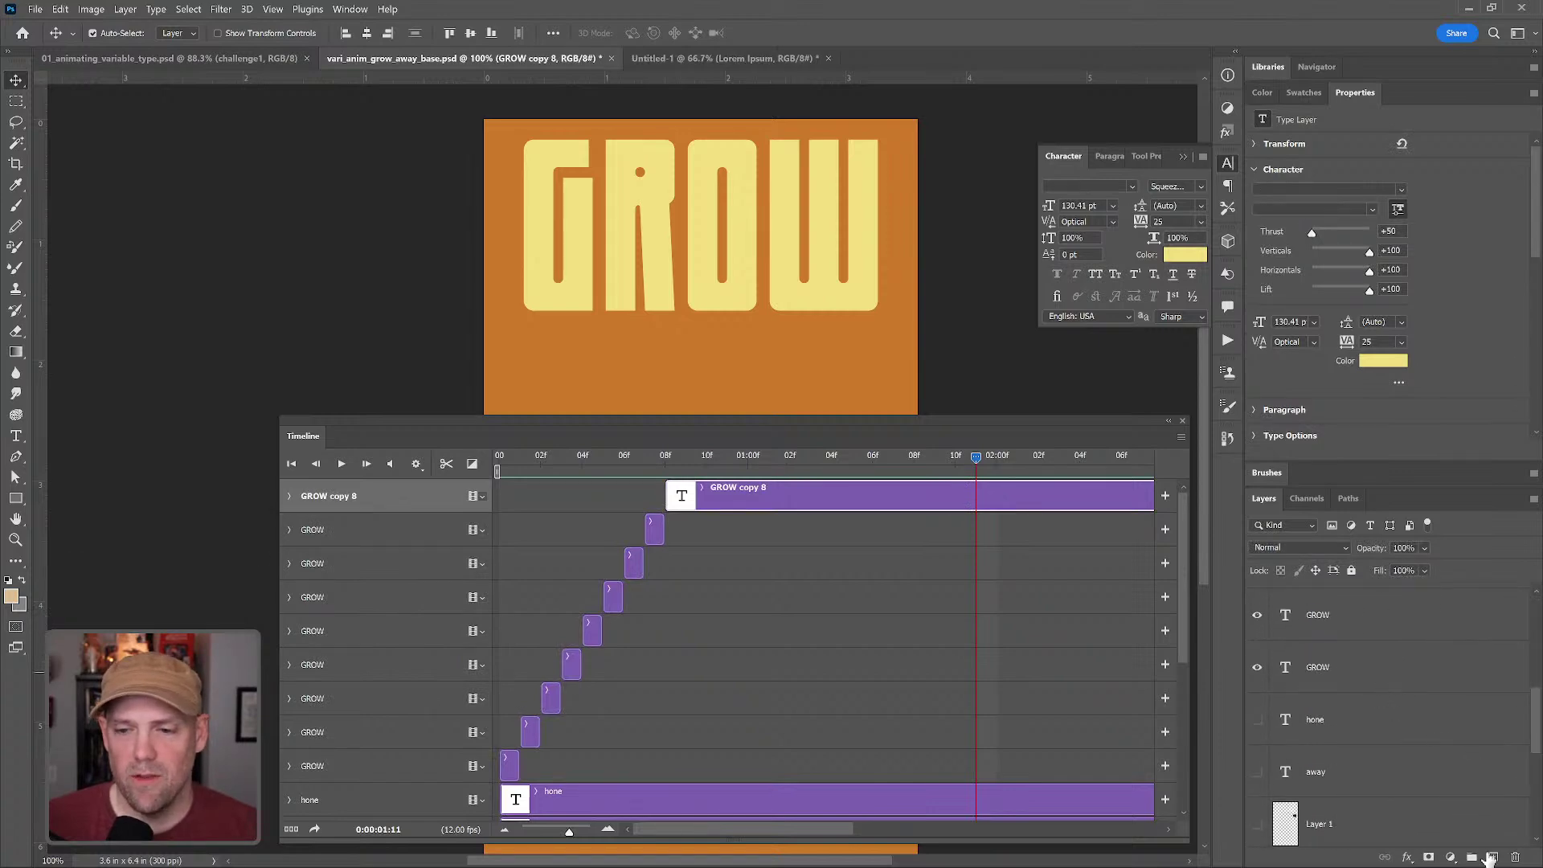
left_click(1385, 682, "shift")
left_click(1473, 857)
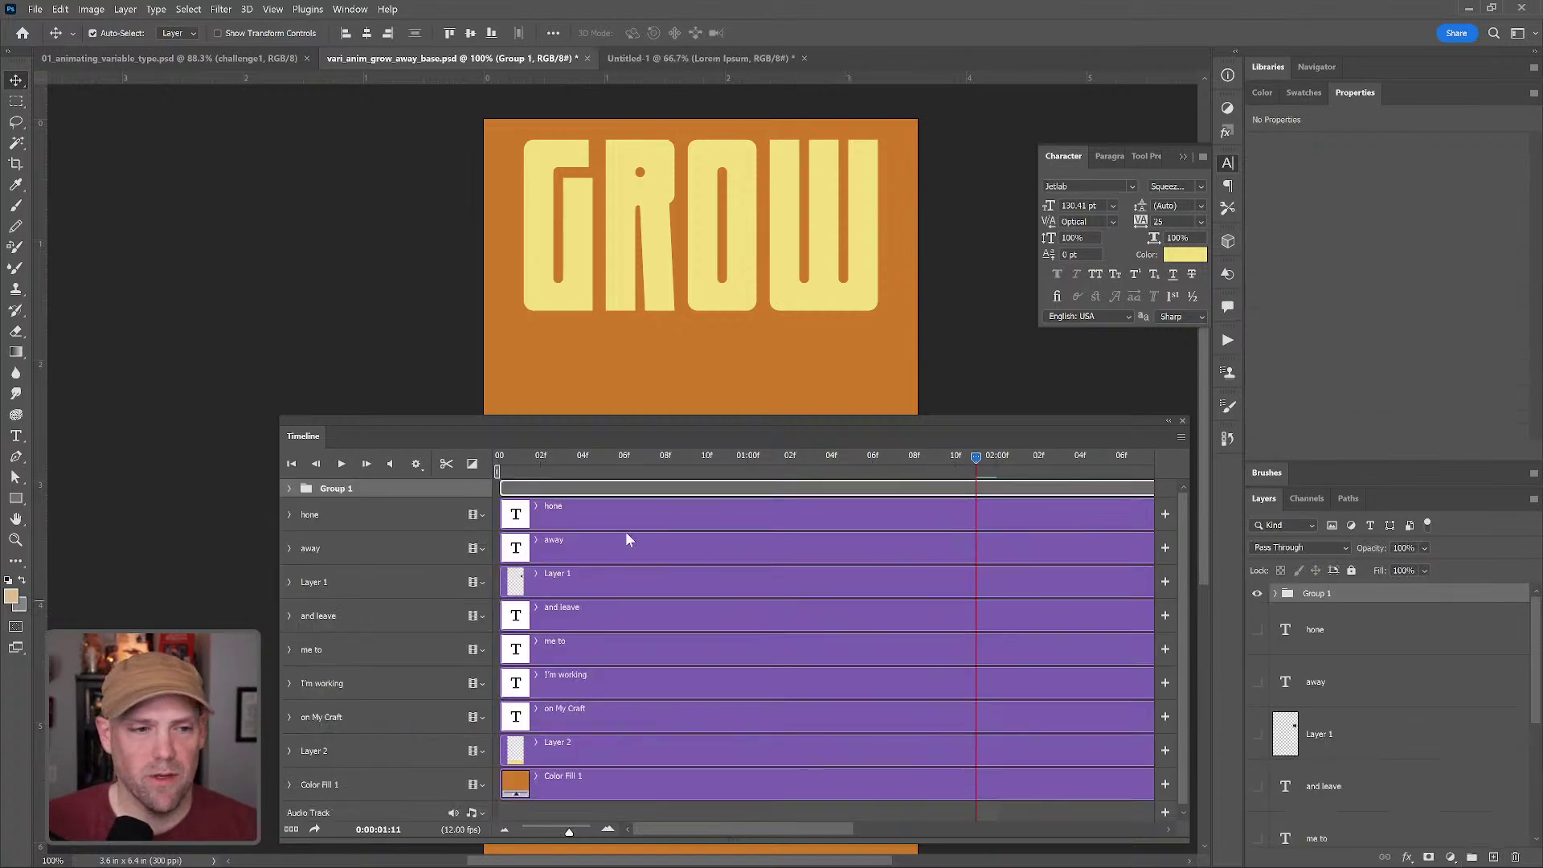
double_click(1324, 596)
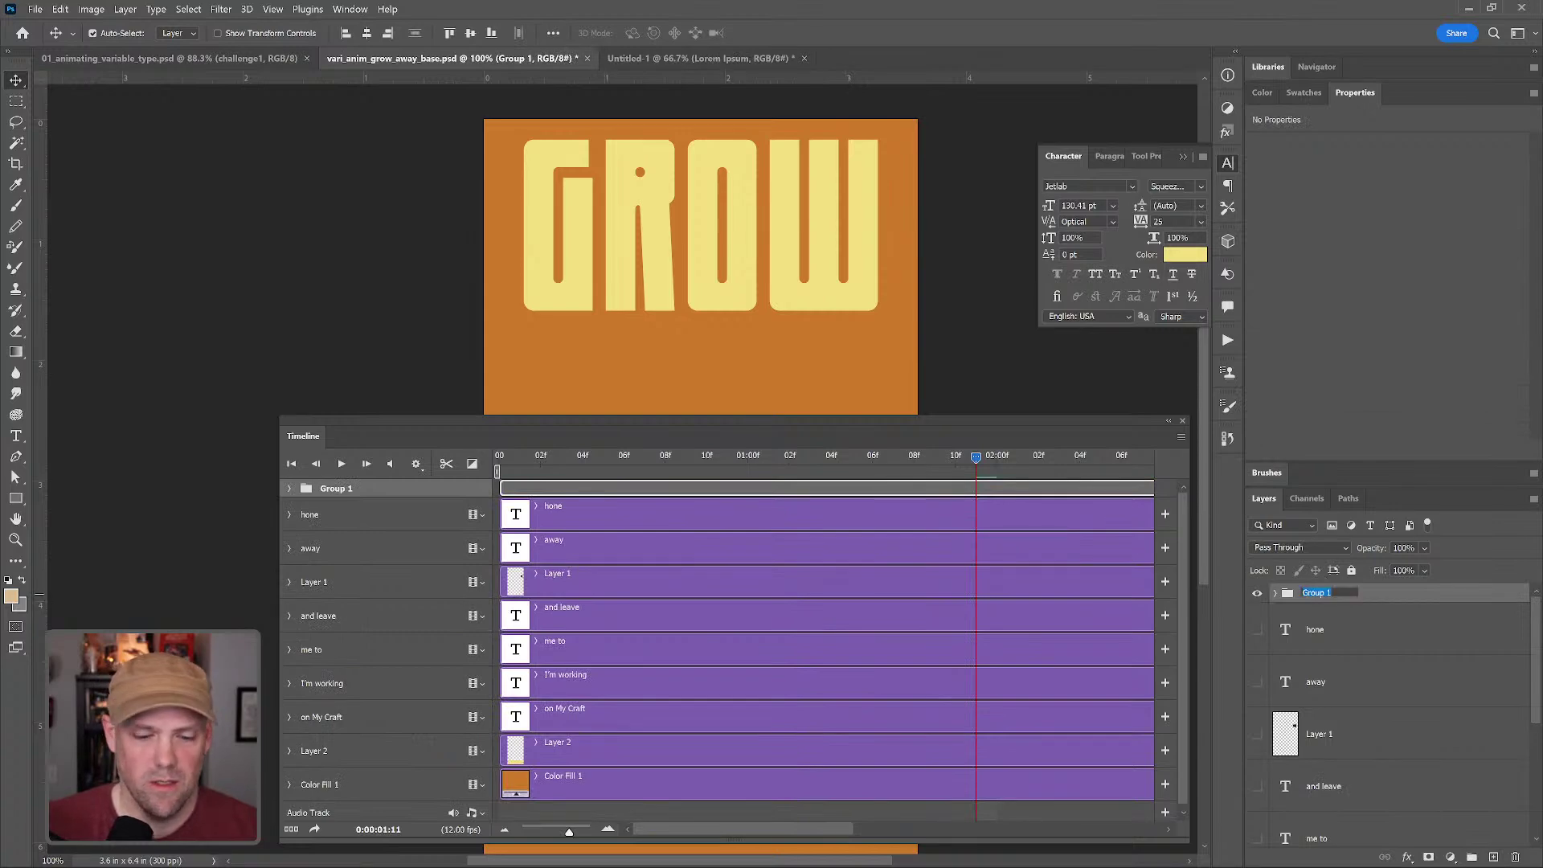
type("grow")
key("Return")
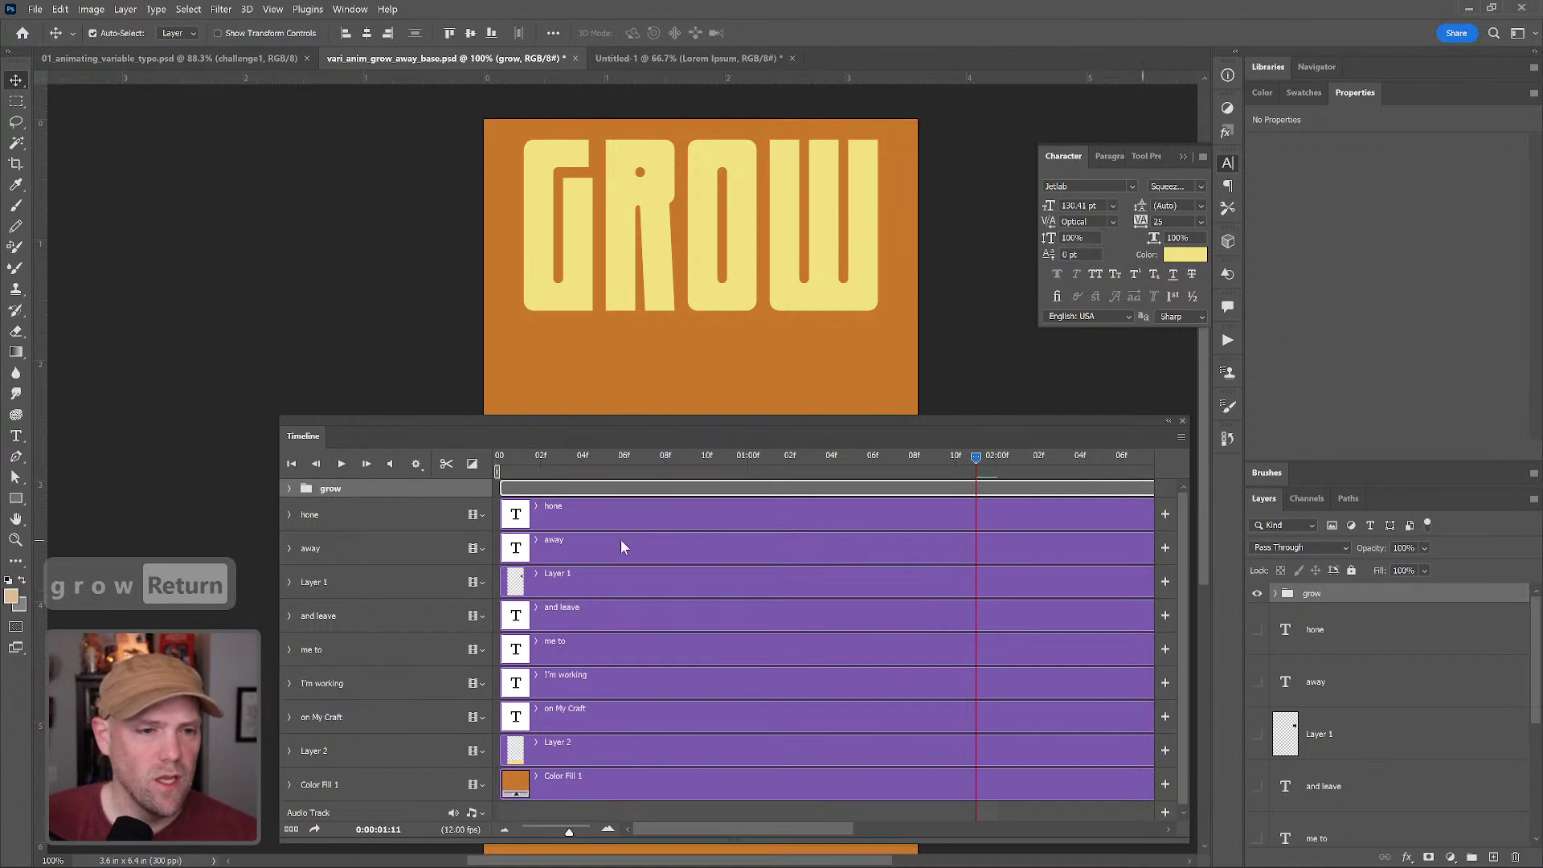
- Move the hone layer directly below the me to layer in the timeline's track order
key("z")
left_click(841, 346, "alt")
left_click(844, 358, "alt")
left_click_drag(844, 365, 861, 237)
key("v")
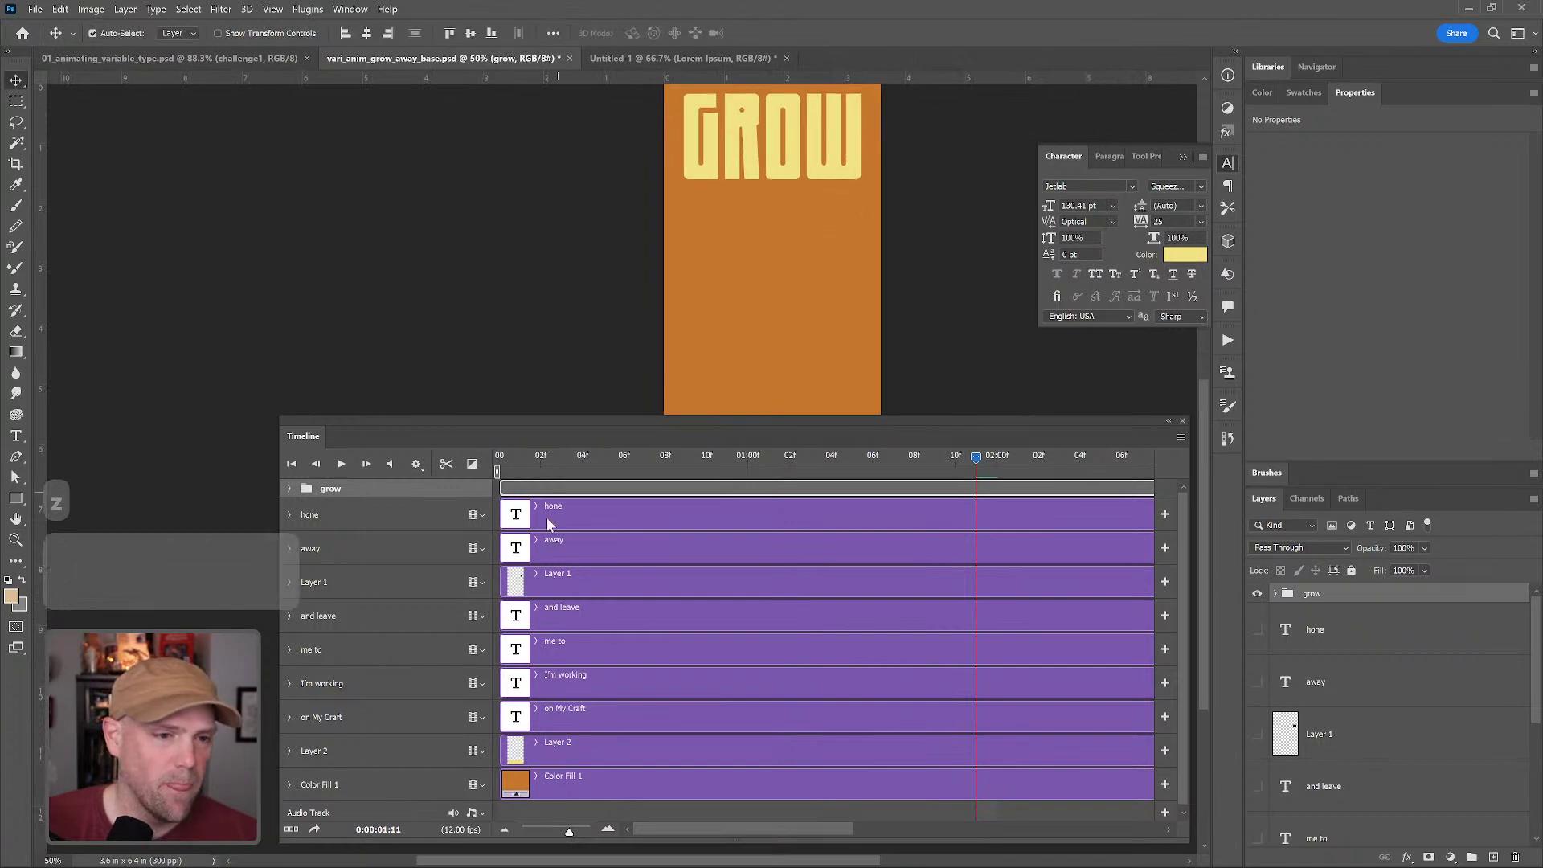
left_click_drag(571, 514, 601, 677)
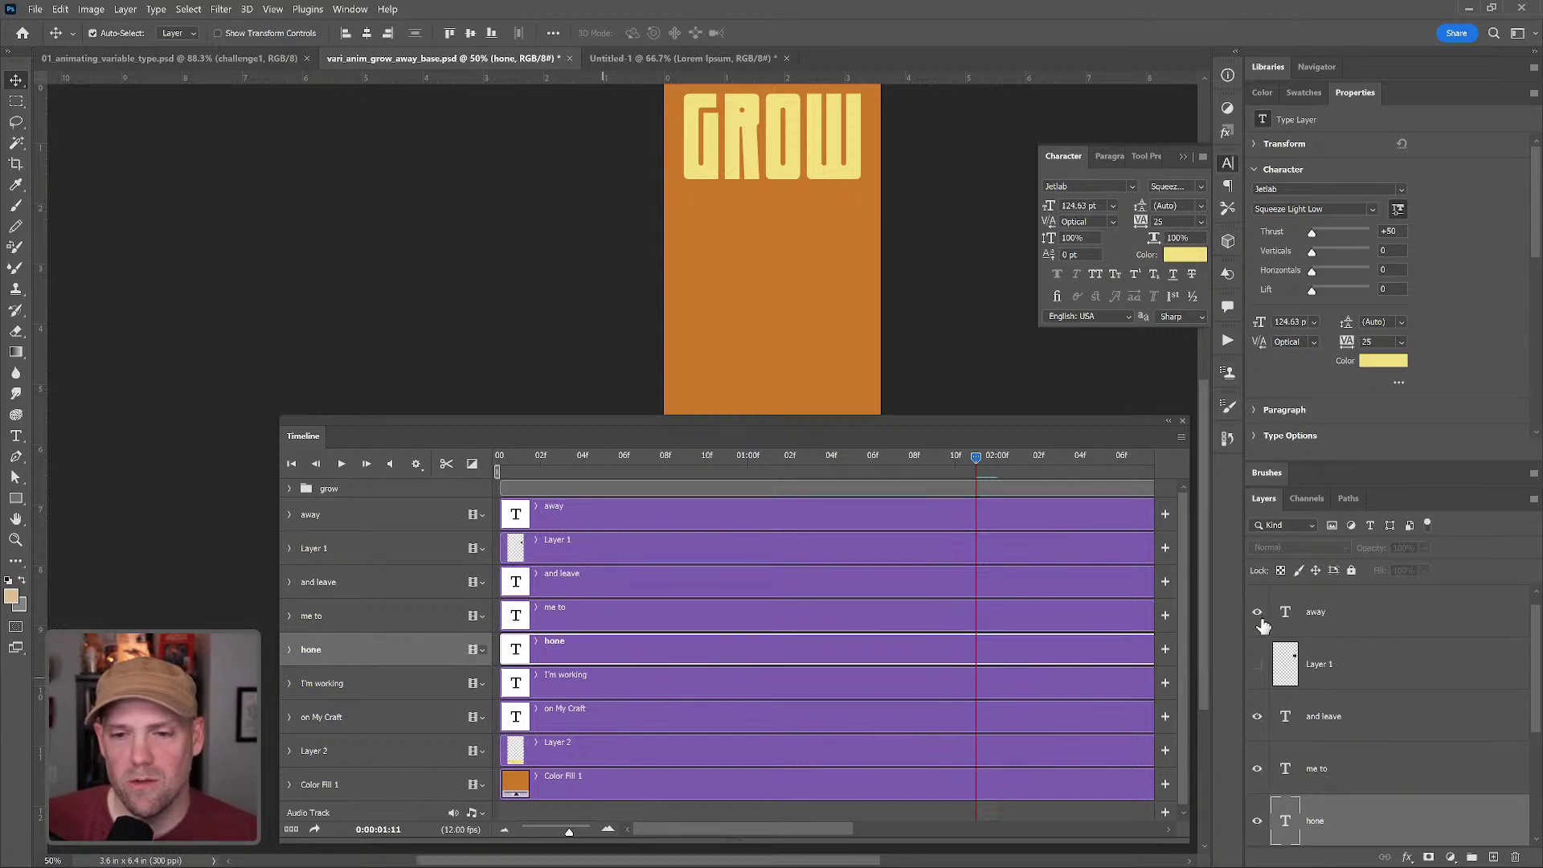
- Make the hidden Layer 1, and leave, I'm working, on My Craft and Layer 2 layers visible
left_click(1257, 664)
left_click_drag(1531, 659, 1533, 756)
left_click_drag(1262, 689, 1258, 788)
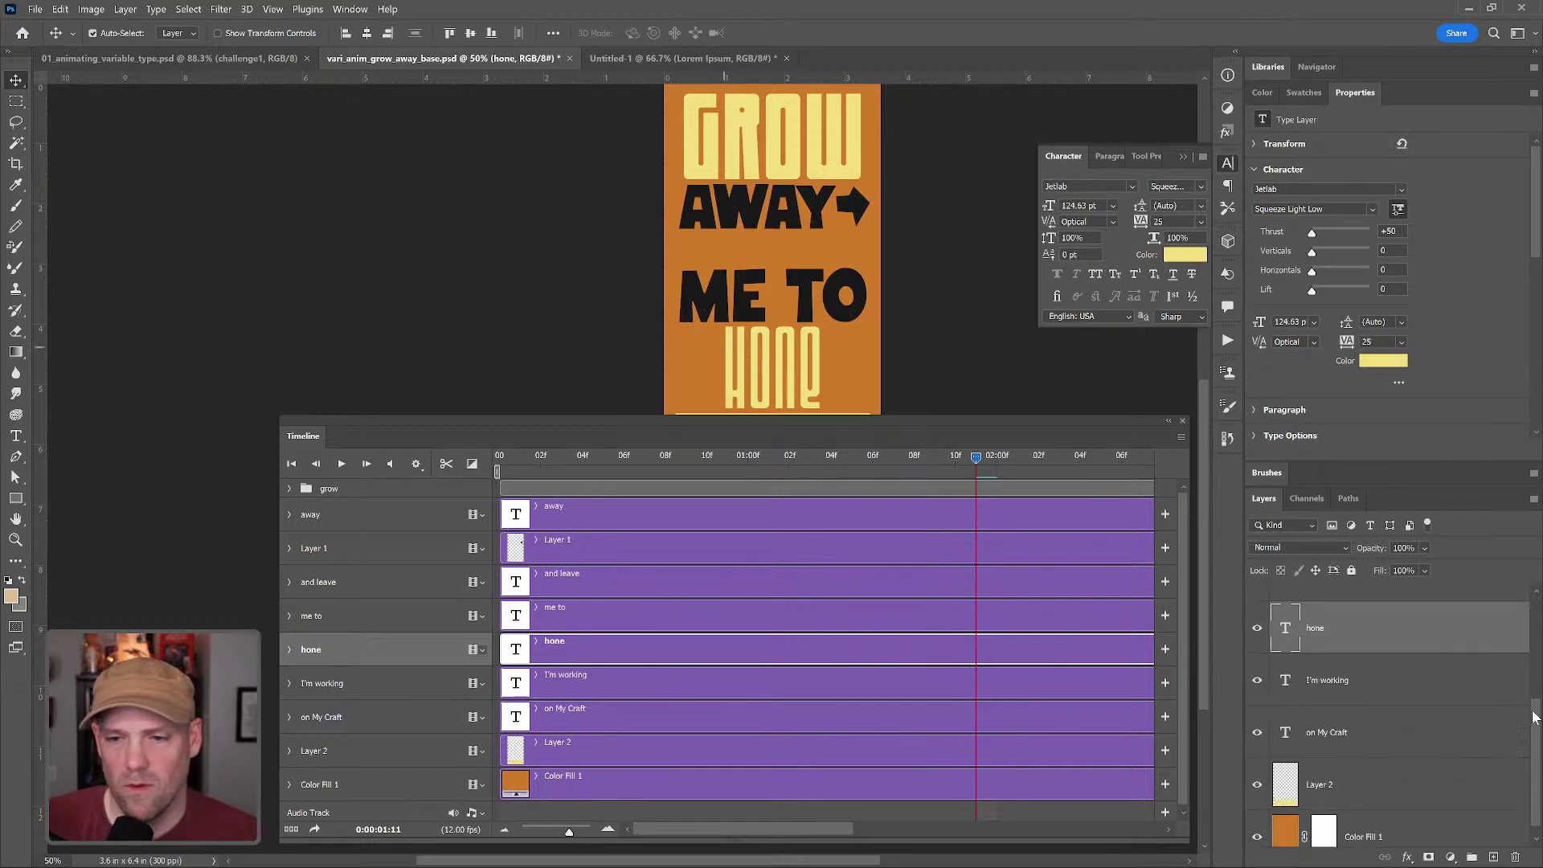
left_click_drag(1537, 732, 1535, 680)
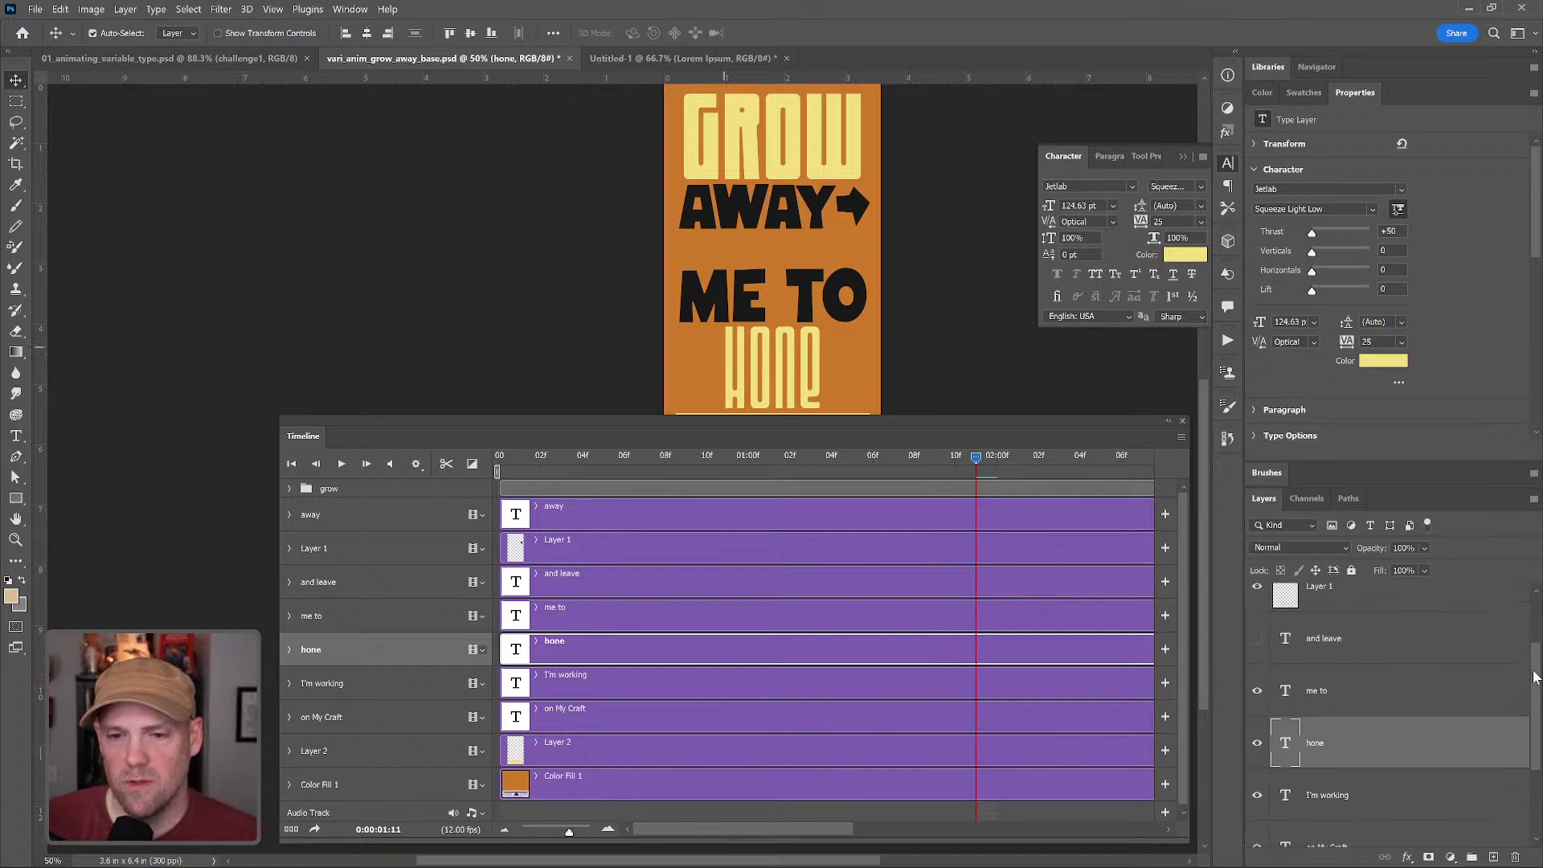
left_click(1251, 640)
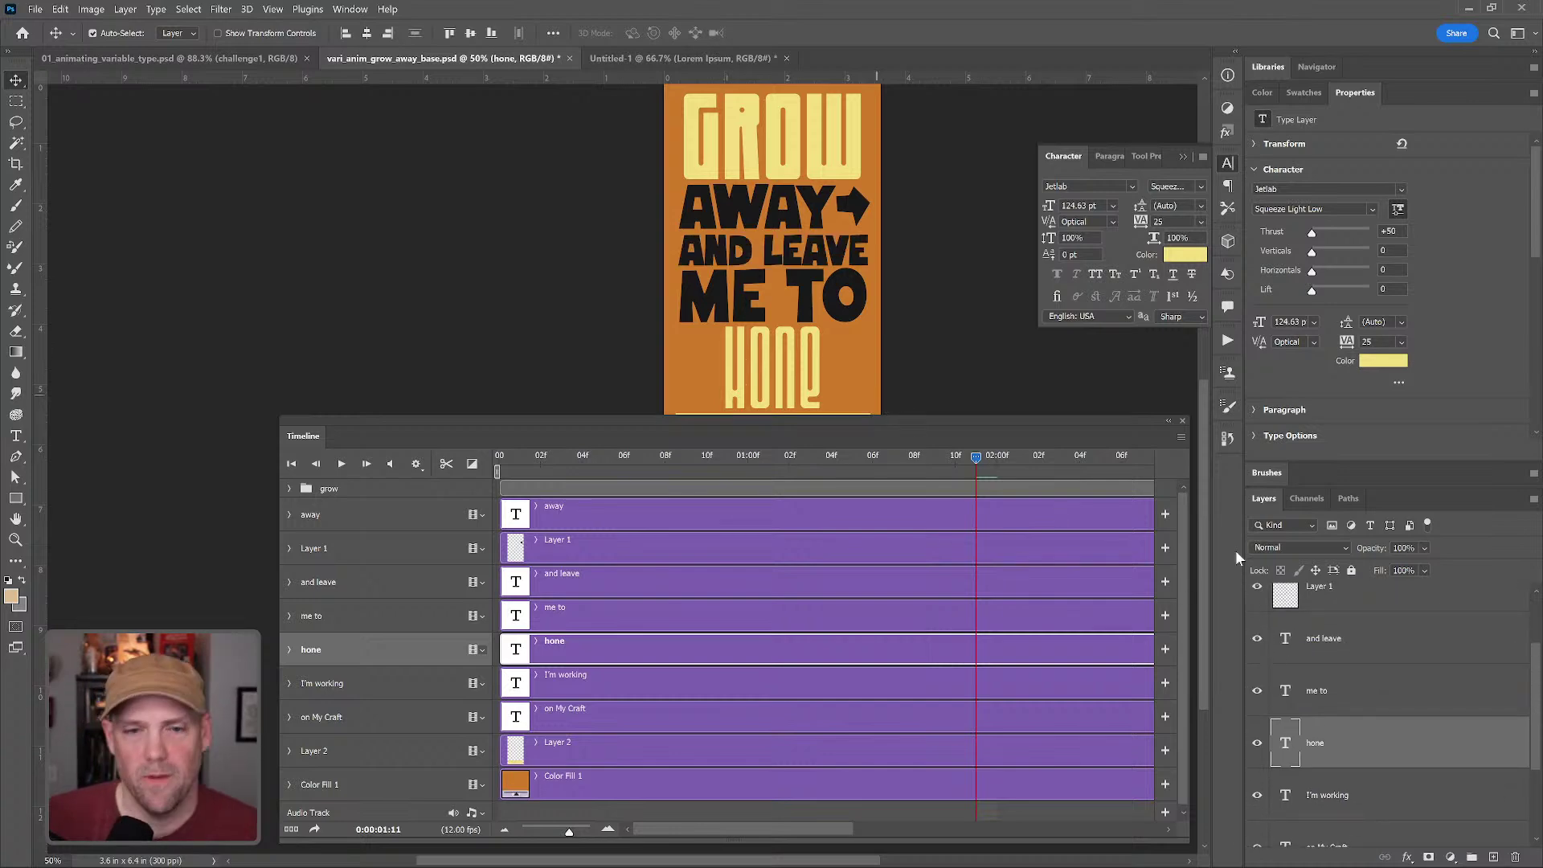
- Shift the clips from away down to Layer 2 so they start at frame 5
key("space")
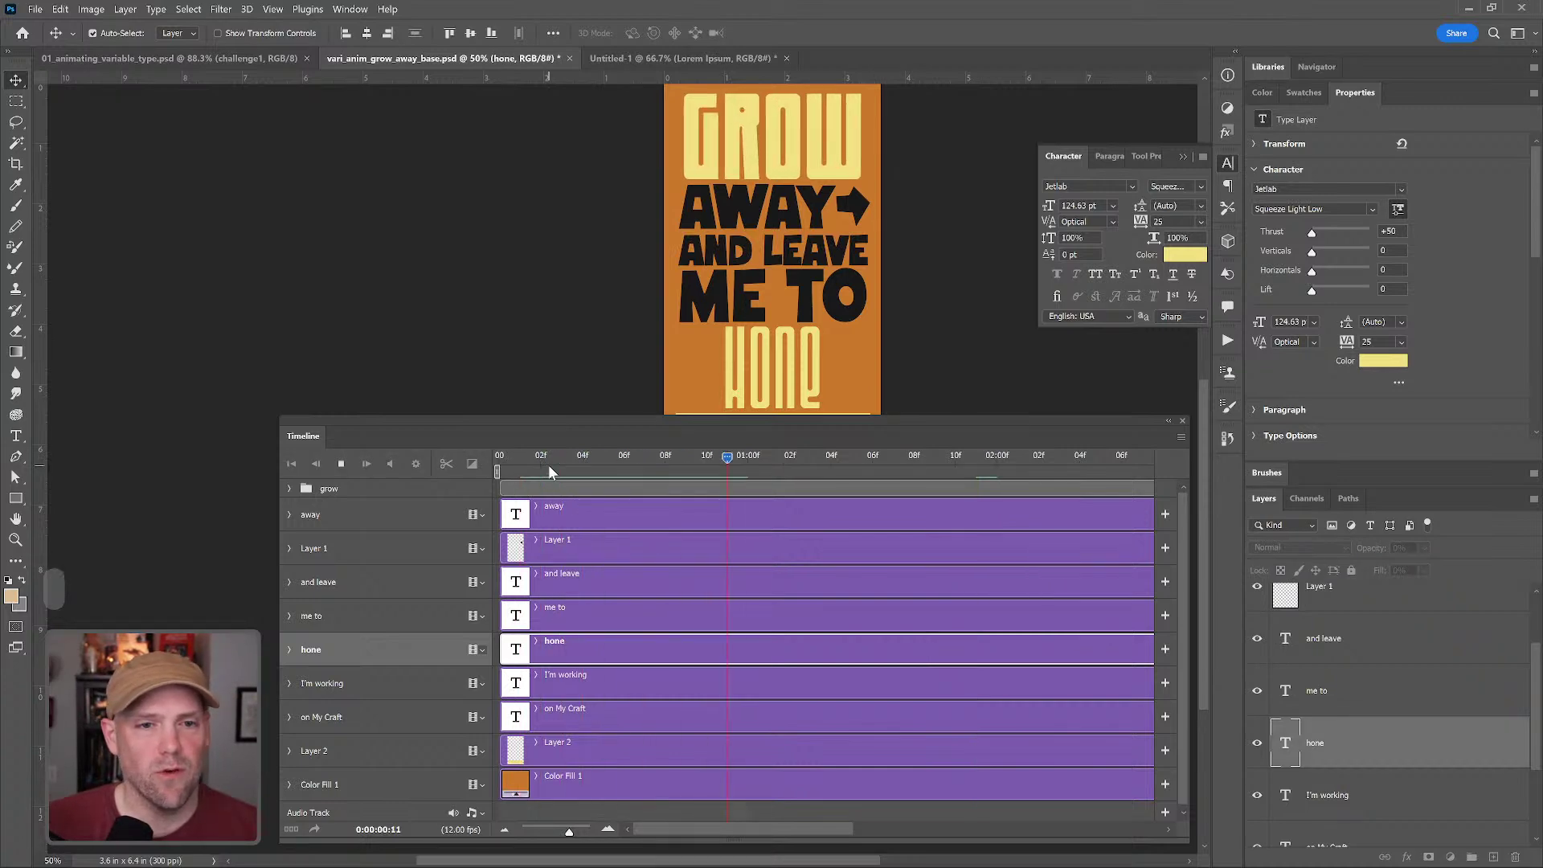
left_click(522, 456)
left_click_drag(507, 456, 595, 452)
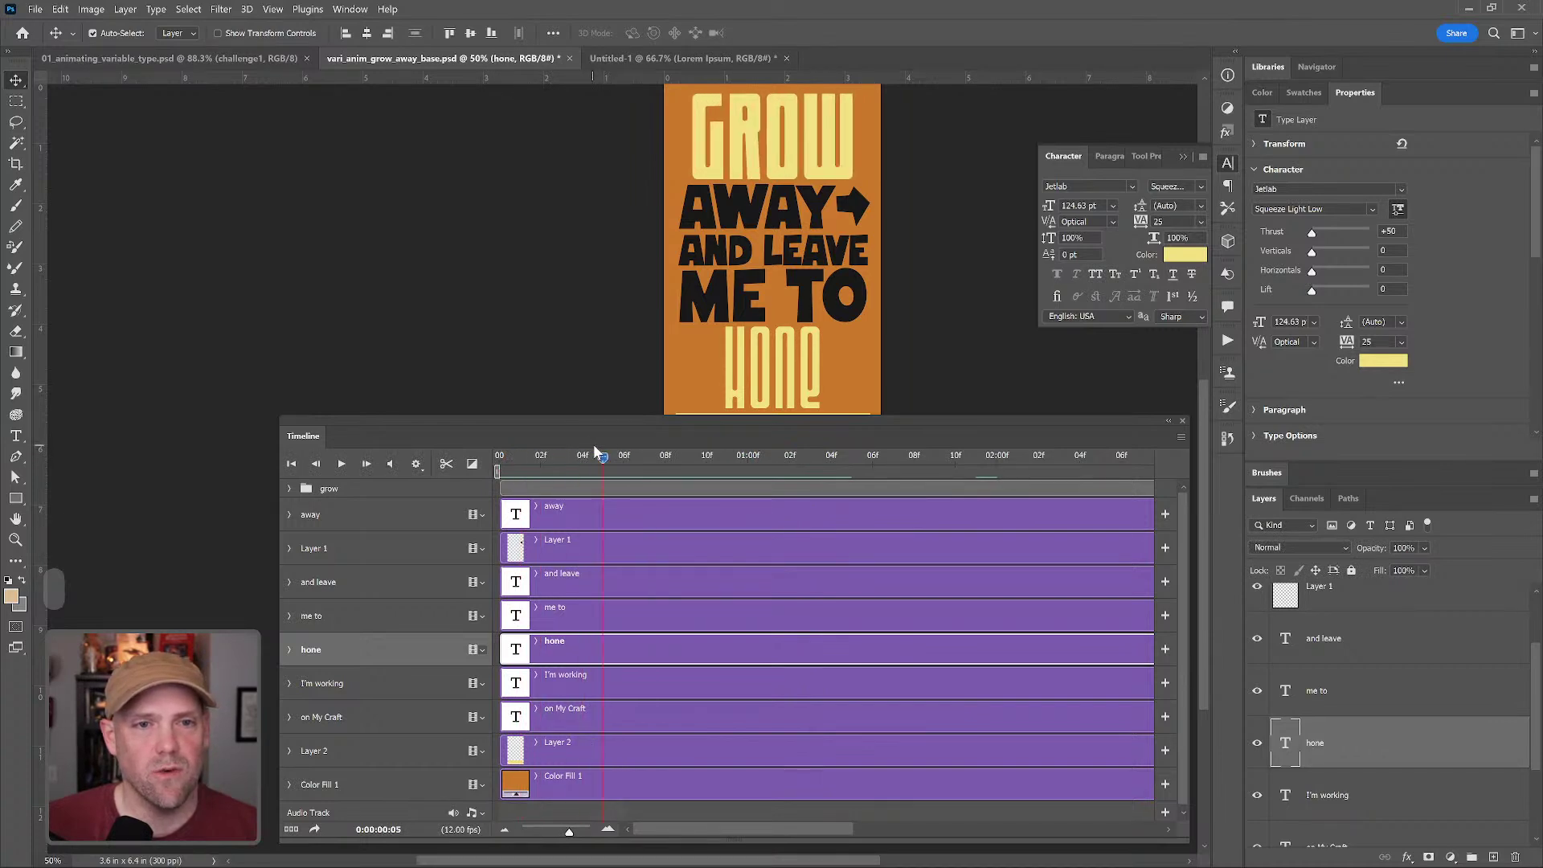
left_click(638, 513)
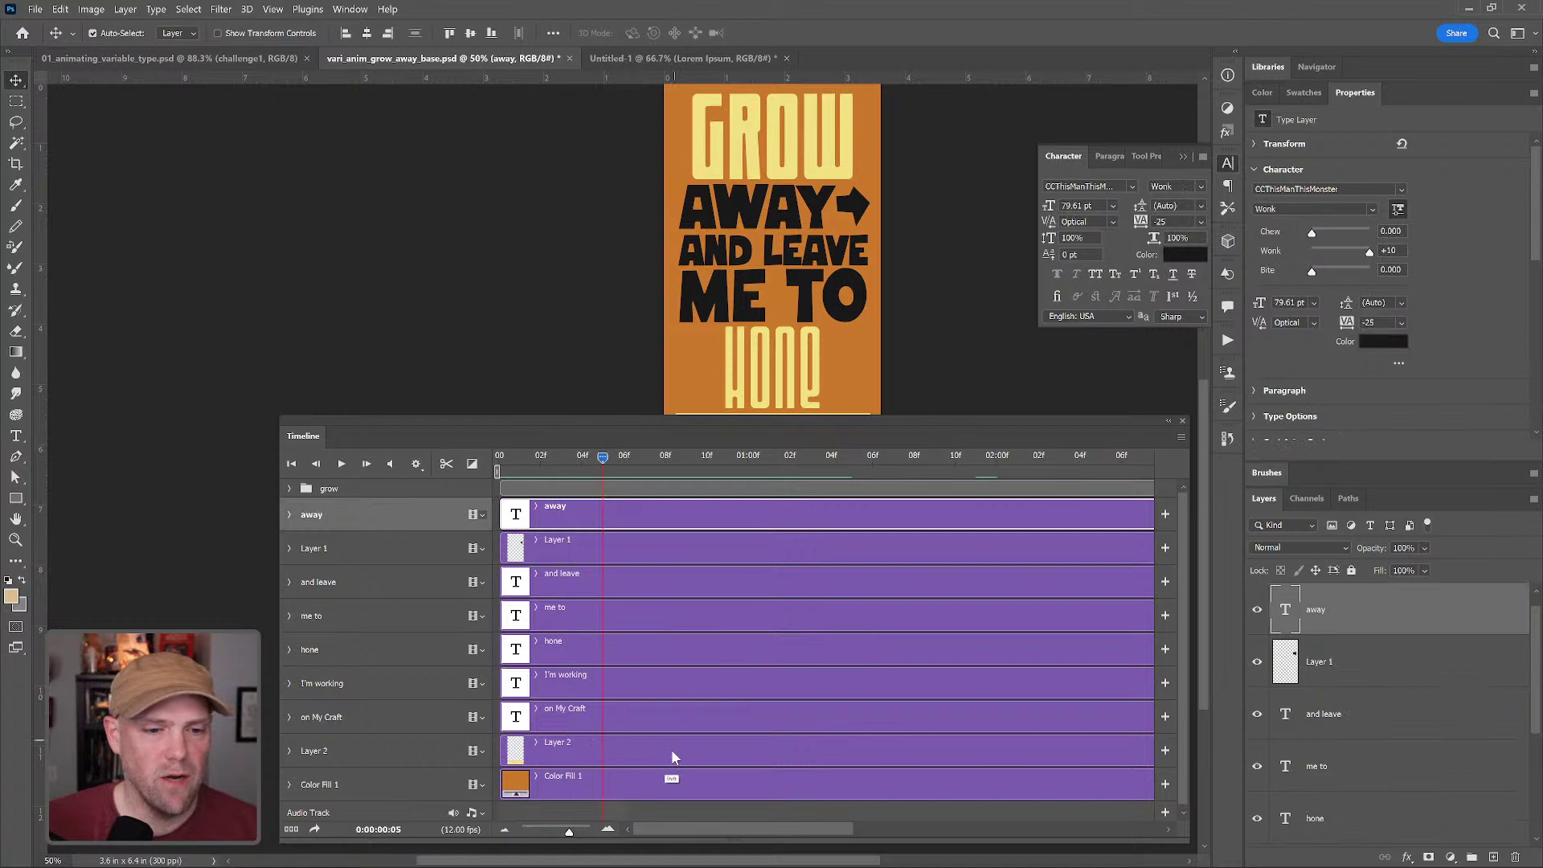
left_click(673, 746, "shift")
left_click_drag(554, 513, 658, 513)
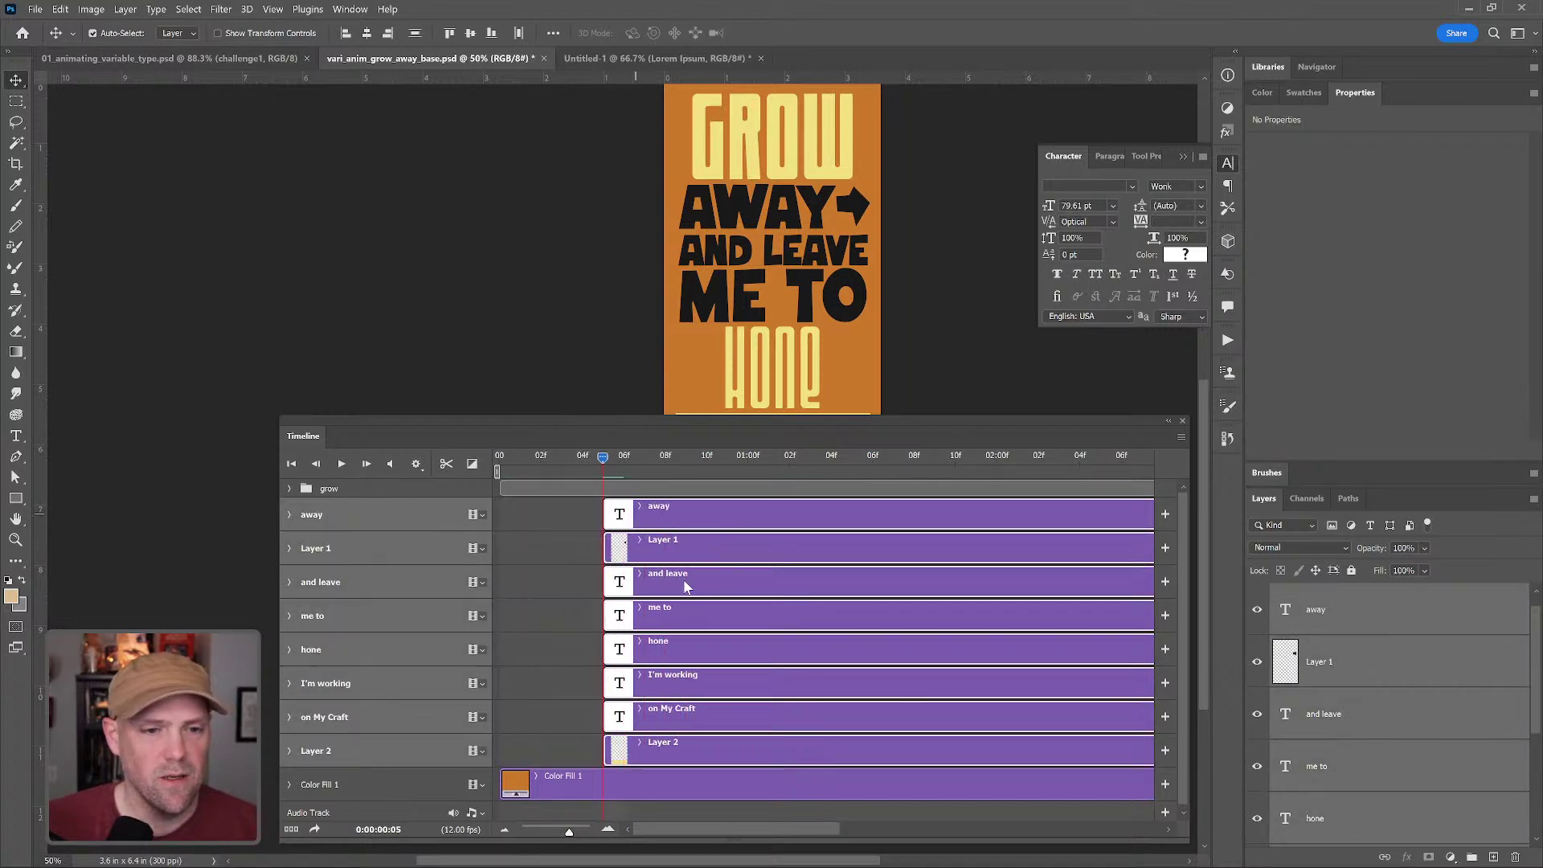
- Try to delay the clips from and leave down to Layer 2 so they start at frame 7
left_click(656, 553, "ctrl")
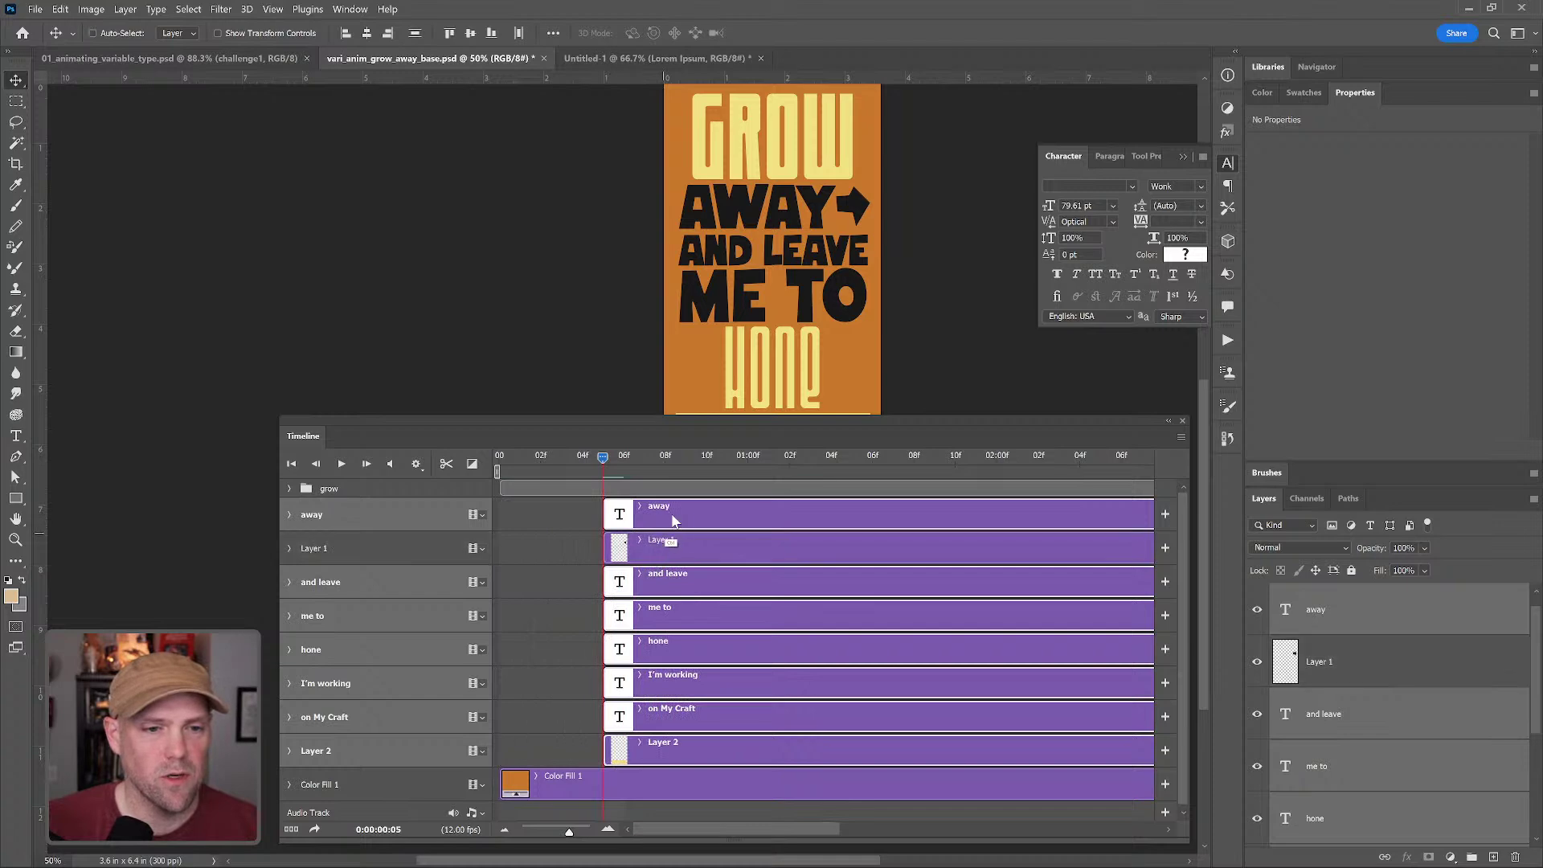
left_click(676, 518, "ctrl")
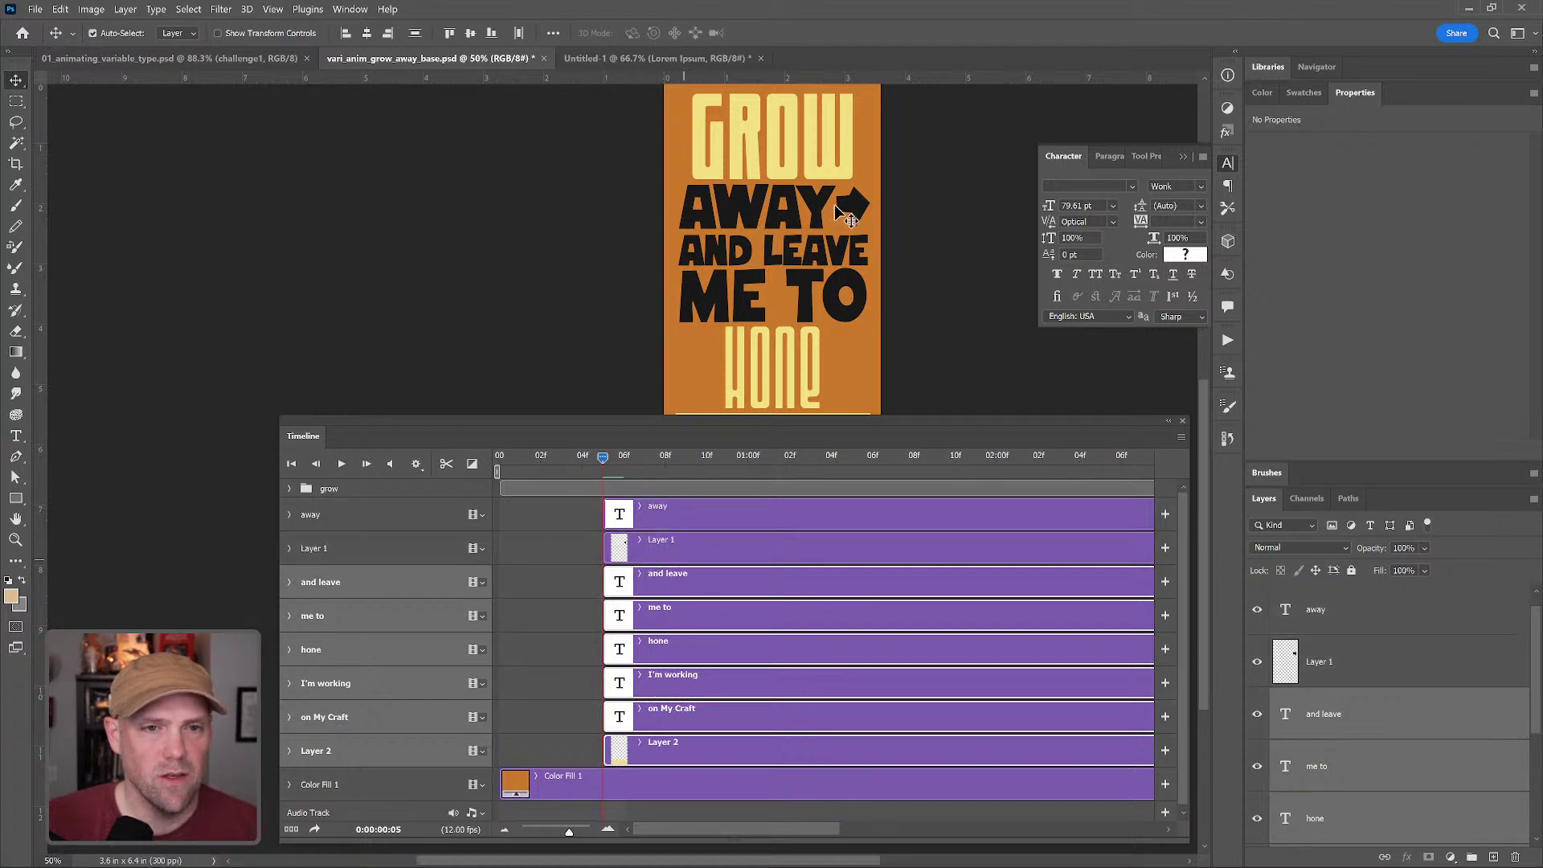
left_click_drag(652, 585, 692, 579)
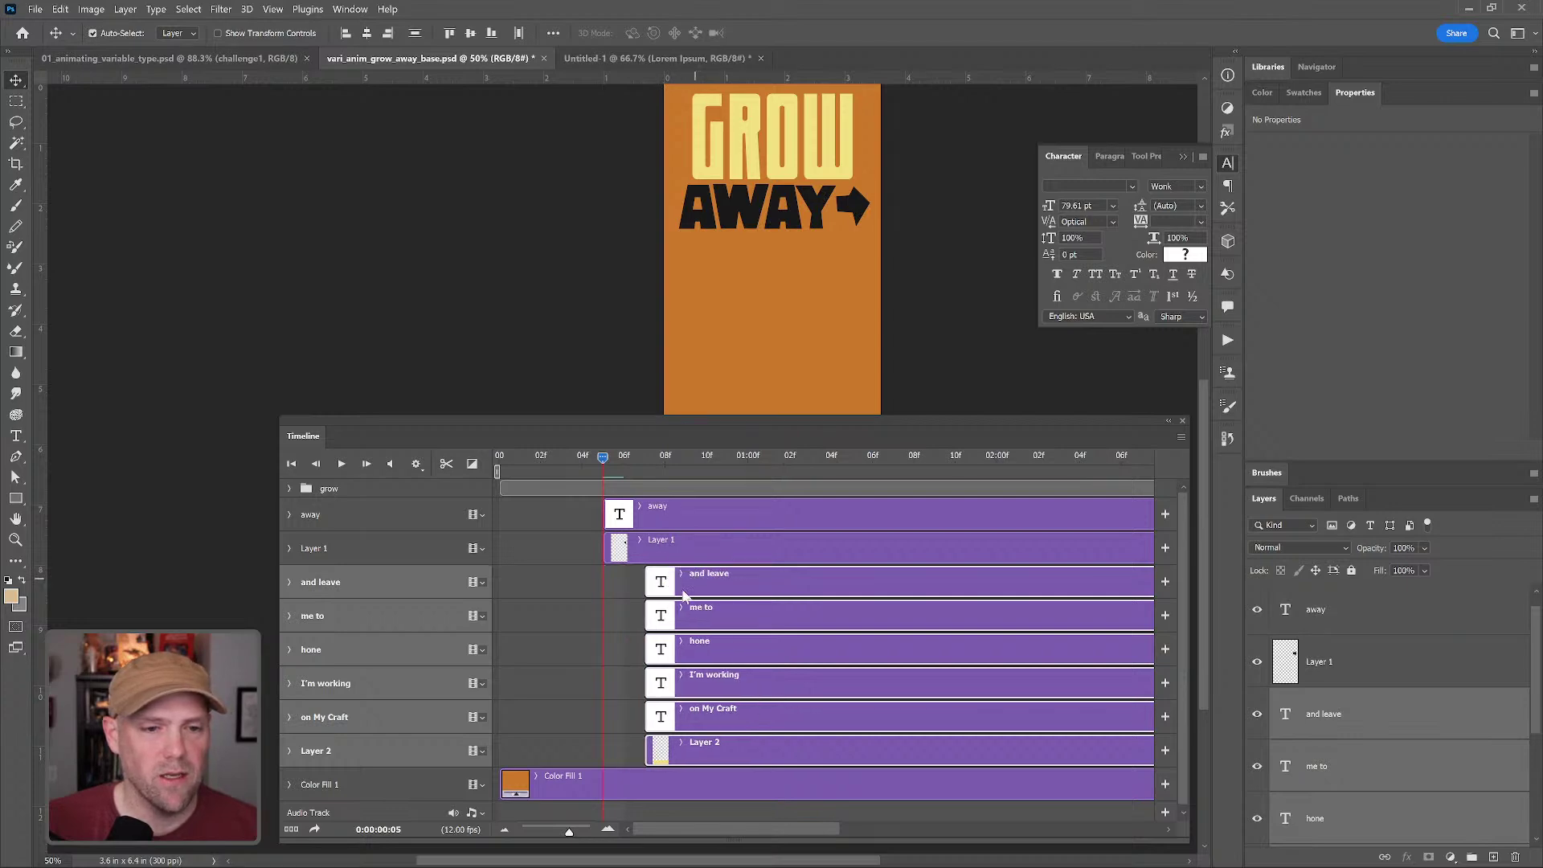
left_click(732, 621, "ctrl")
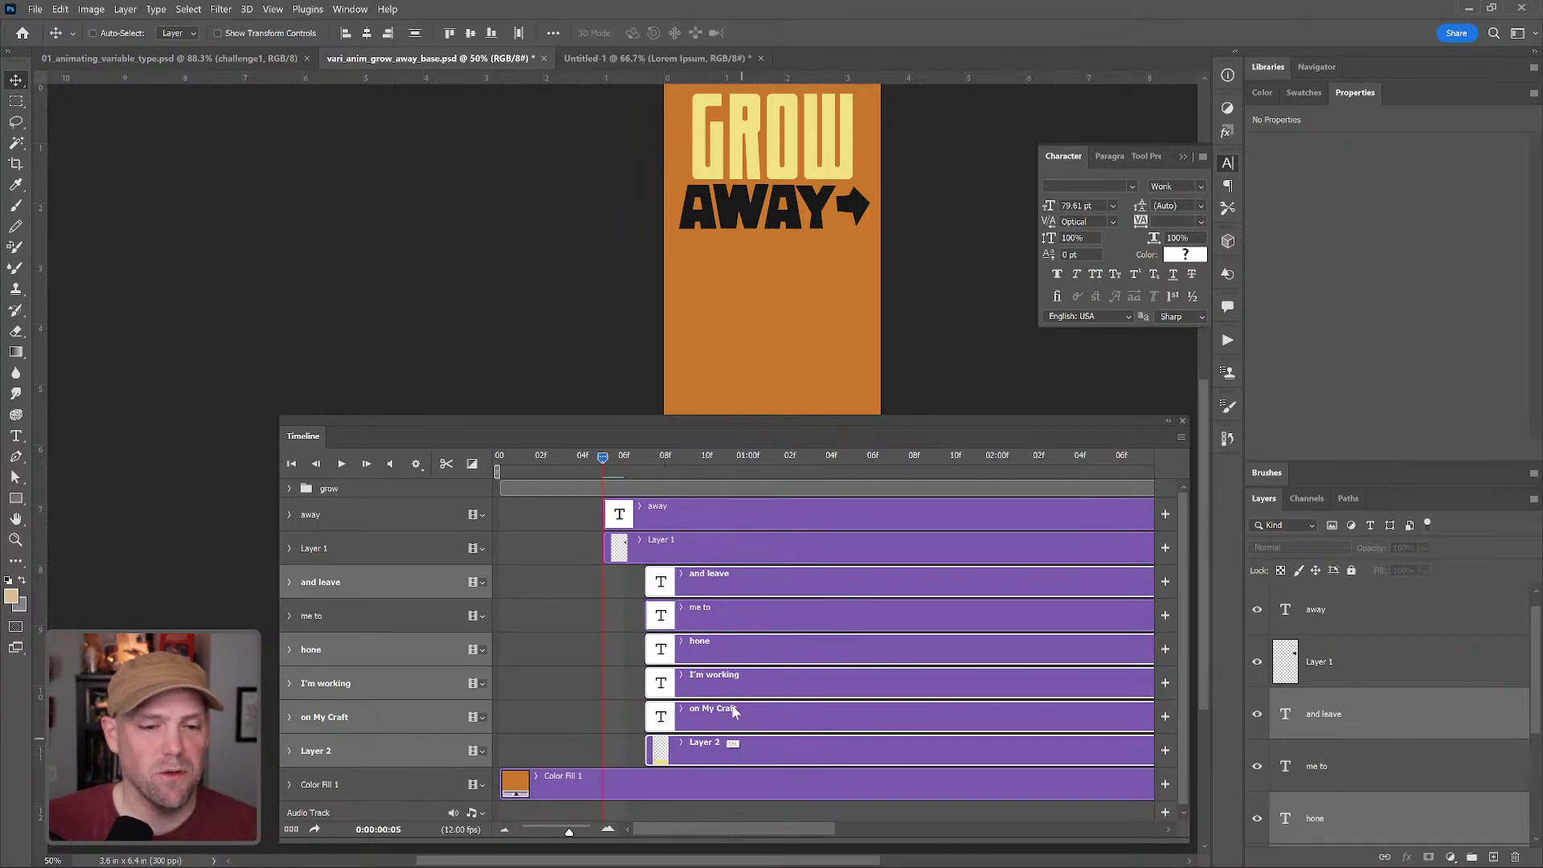
key("ctrl+z")
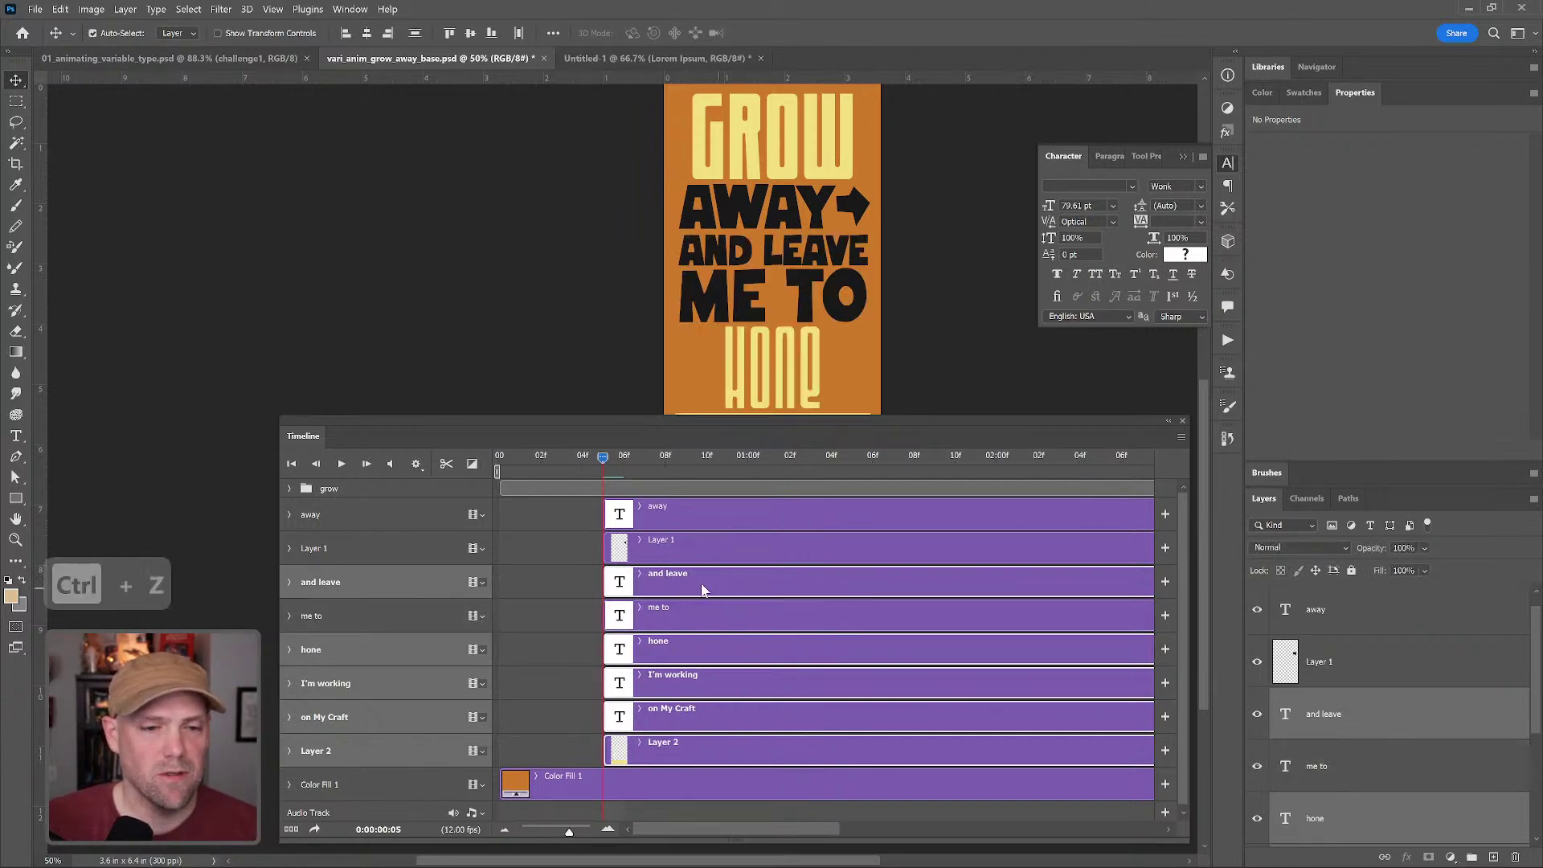
- Stagger the clips so and leave starts at frame 7, me to at frame 9, and hone through Layer 2 at 01:01f
left_click_drag(688, 586, 822, 645)
left_click(753, 751)
left_click(702, 652, "shift")
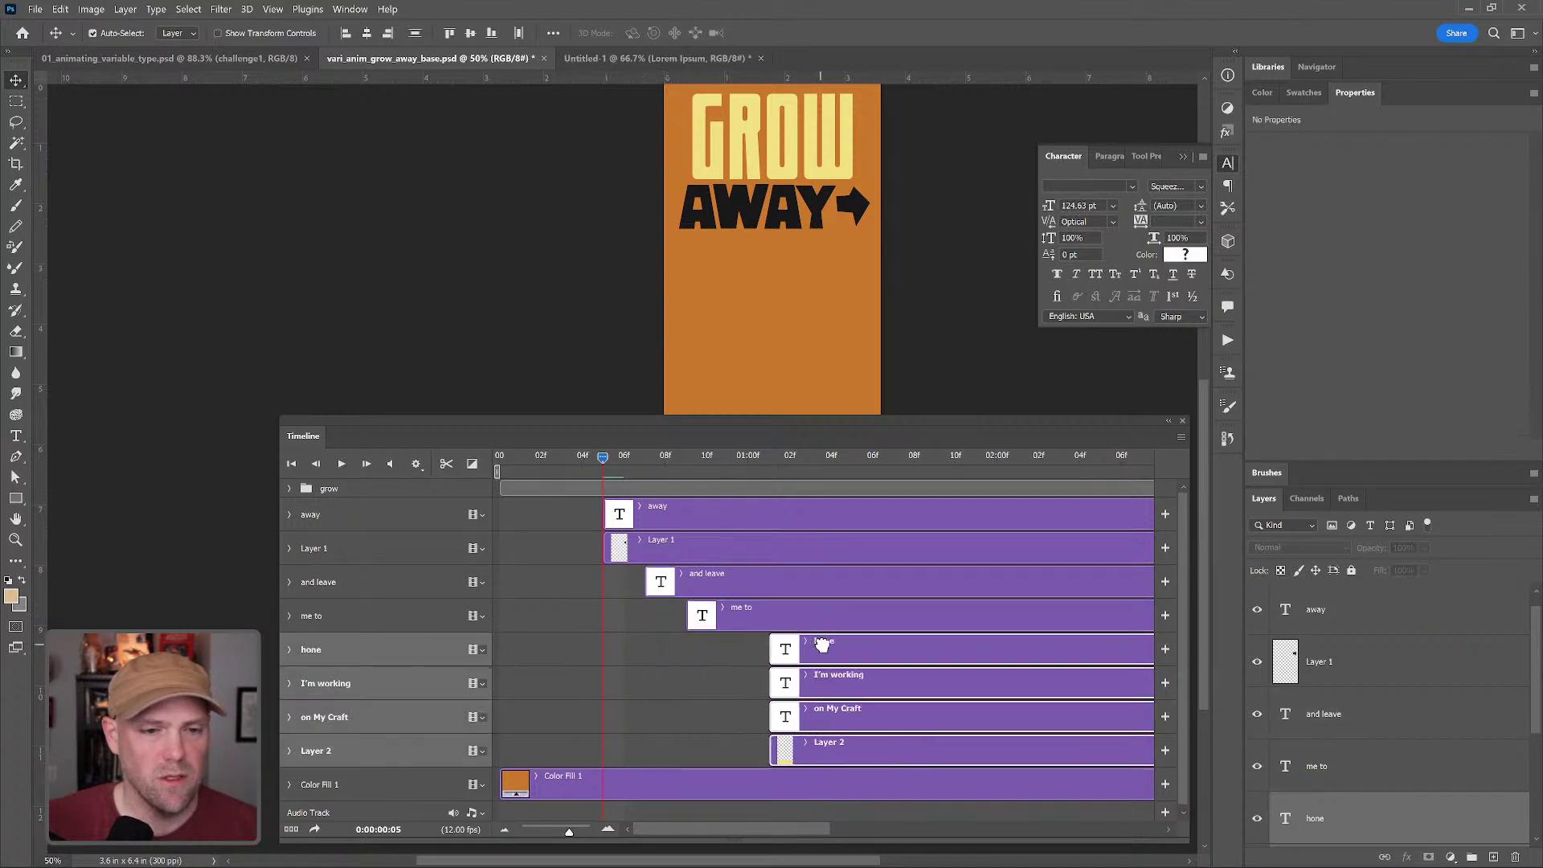
- Play back the staggered animation from the beginning to check the timing of the text
key("space")
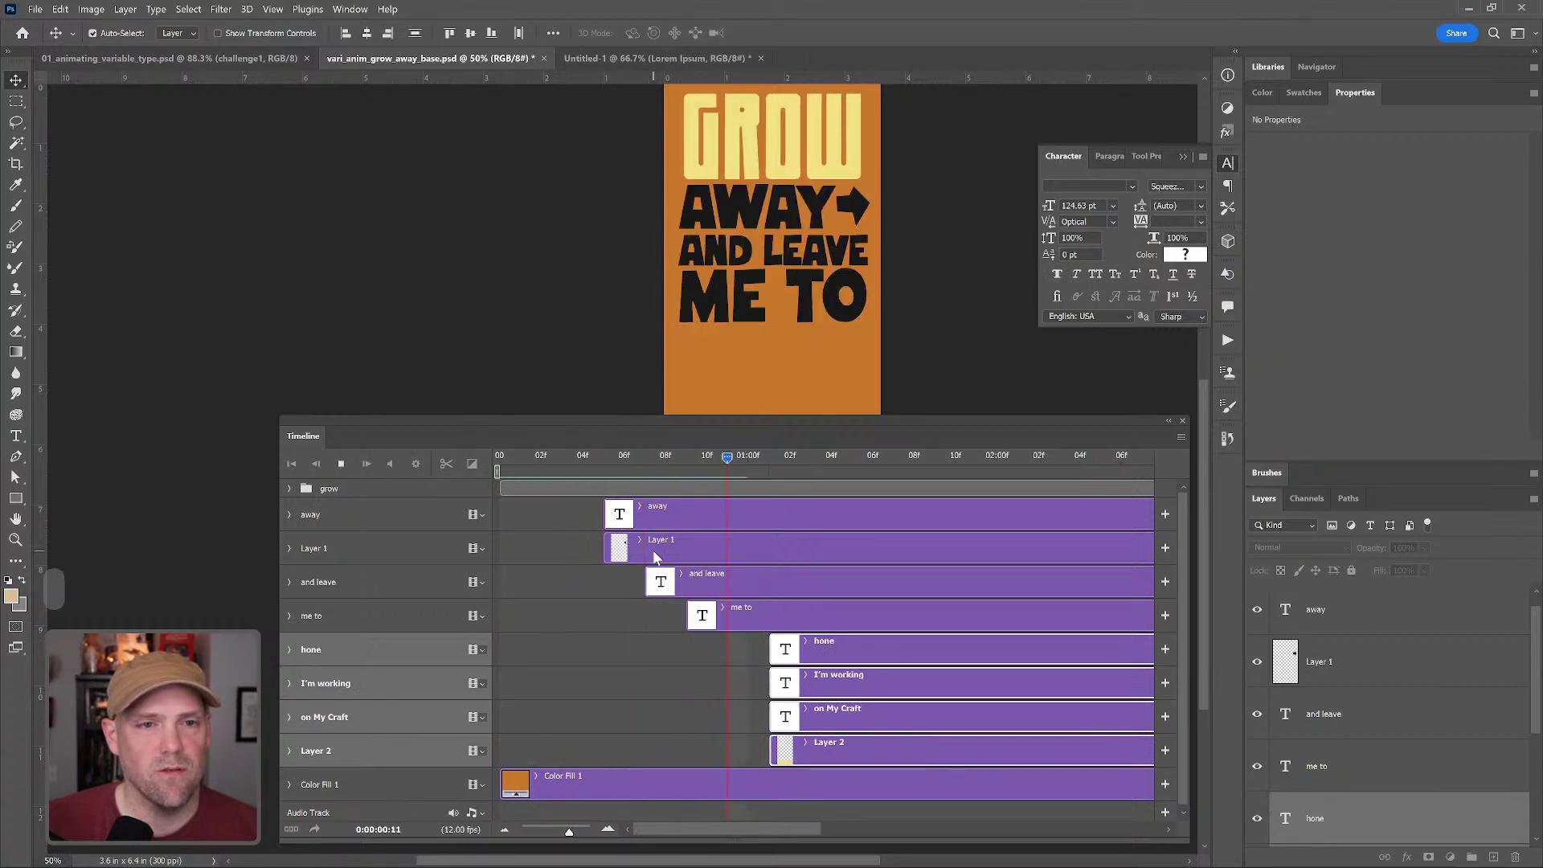
key("space")
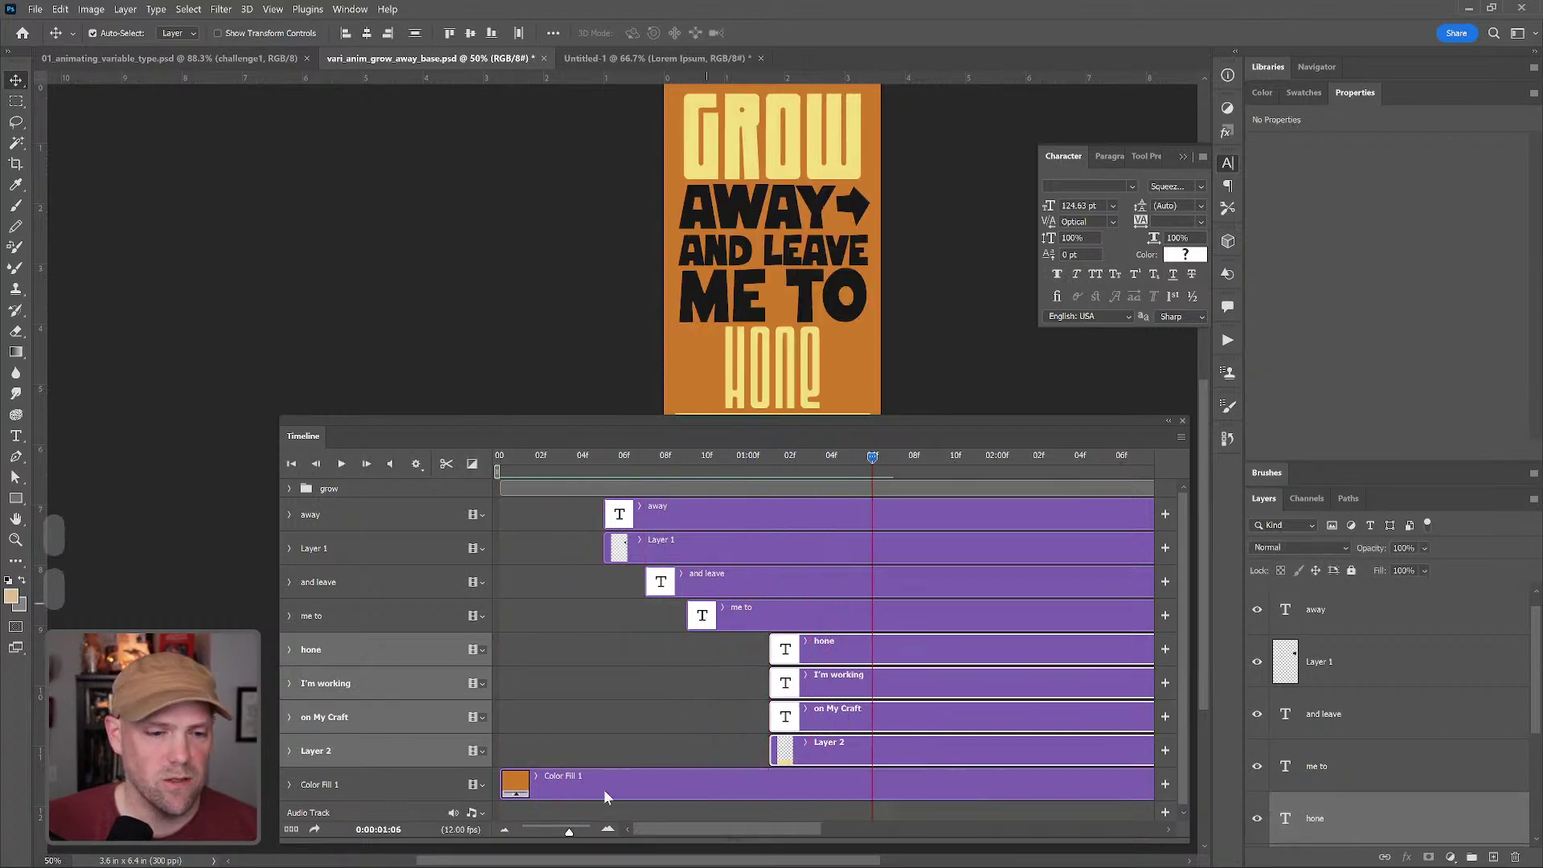
left_click_drag(569, 831, 557, 831)
left_click_drag(652, 458, 485, 461)
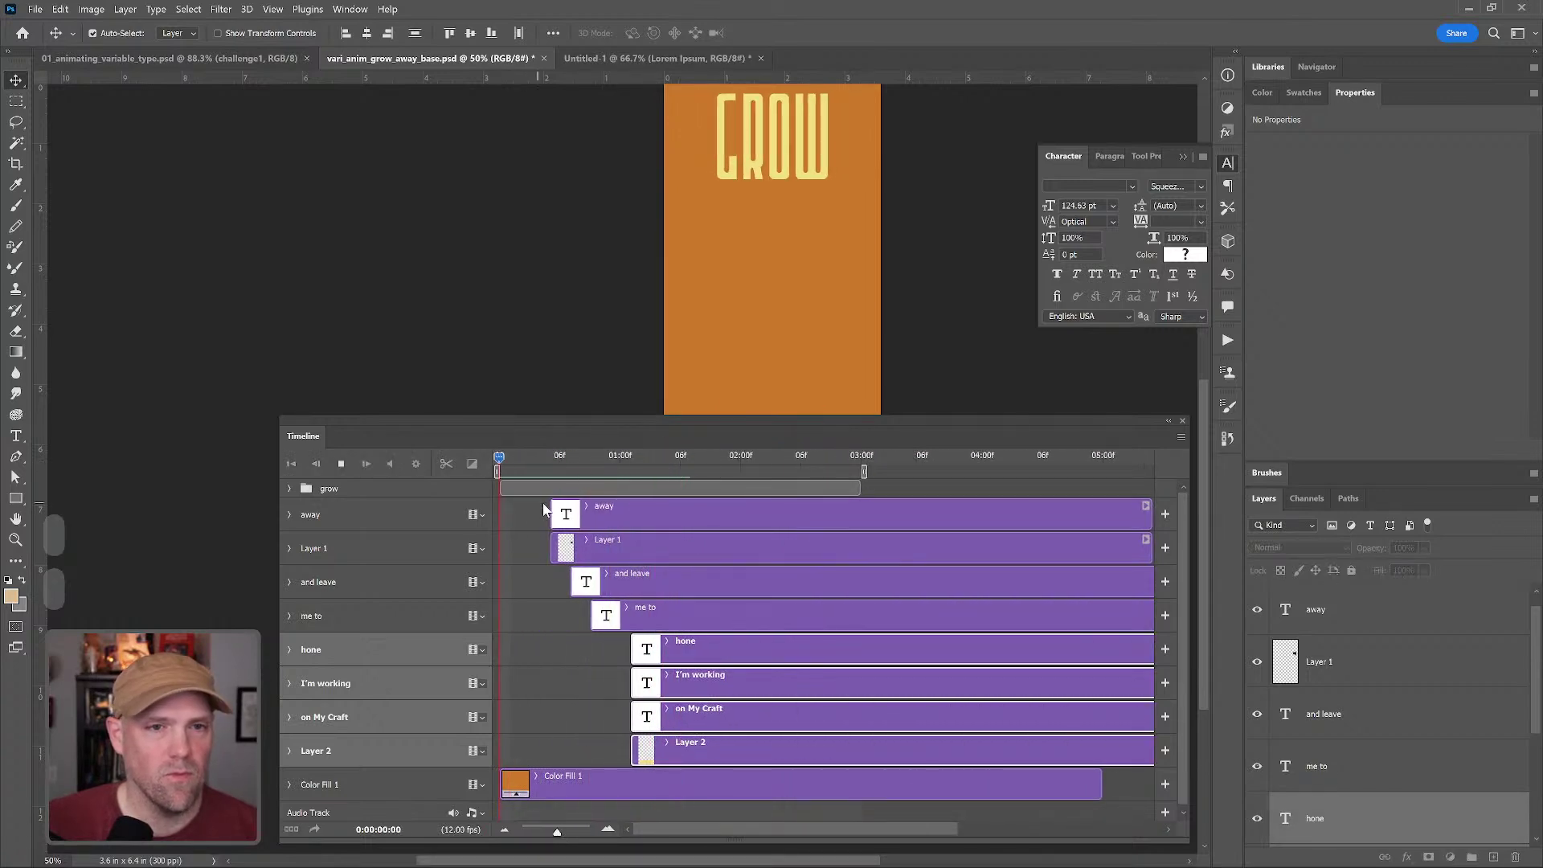
key("space")
key("space")
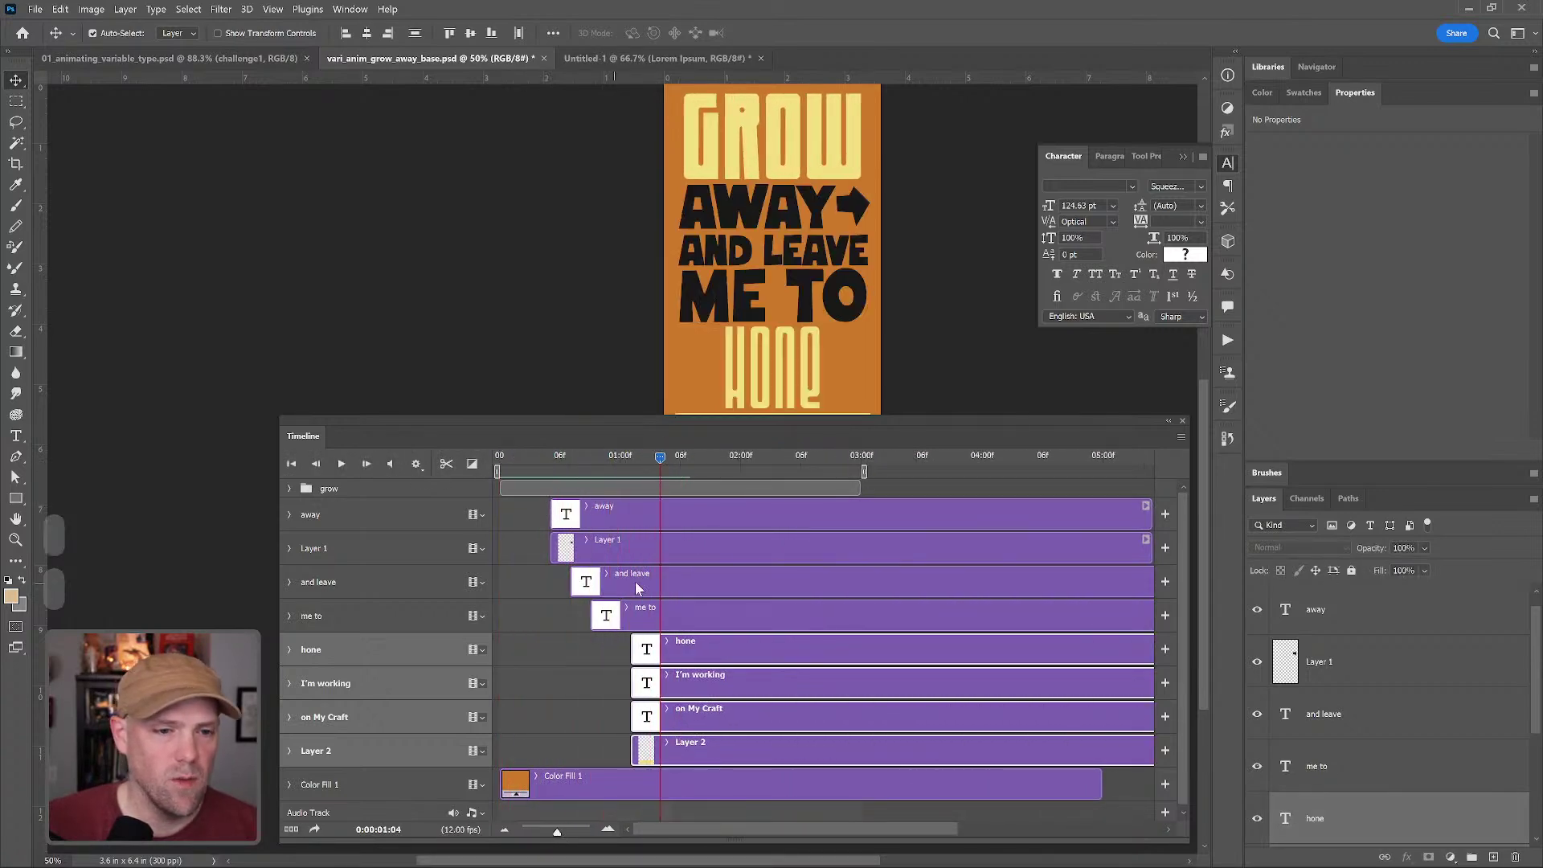
- Delay and leave to start at frame 10, me to at 01:01f, and the clips from hone through Layer 2 at 01:07f
left_click(677, 582)
left_click_drag(677, 590, 741, 615)
left_click(744, 650)
left_click(745, 751, "shift")
left_click_drag(717, 651, 757, 645)
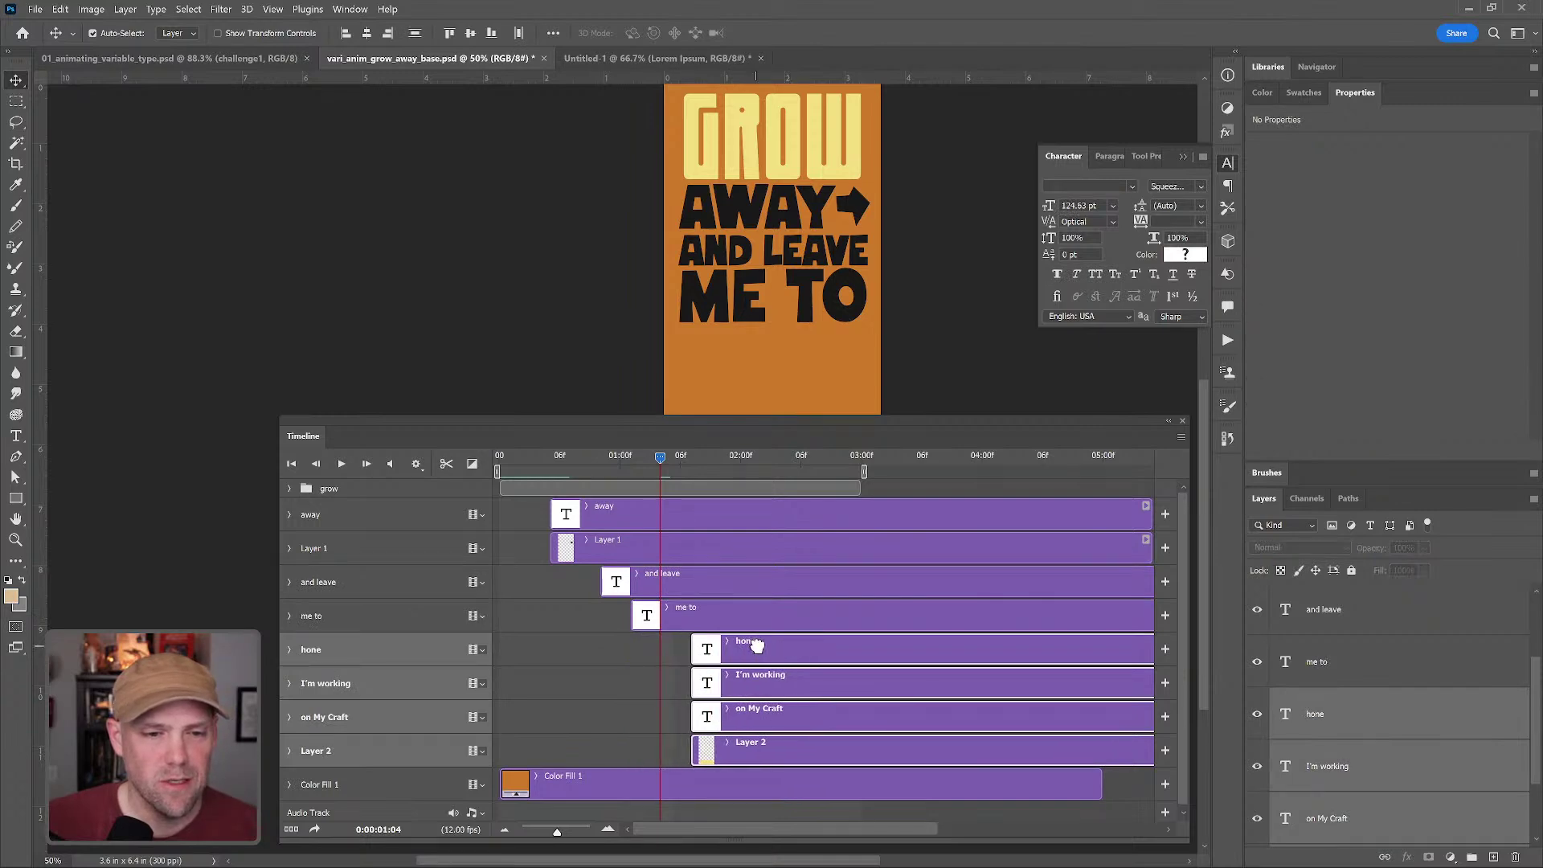
- Delay the I'm working, on My Craft, and Layer 2 clips so they start together at 02:03f
left_click(605, 701)
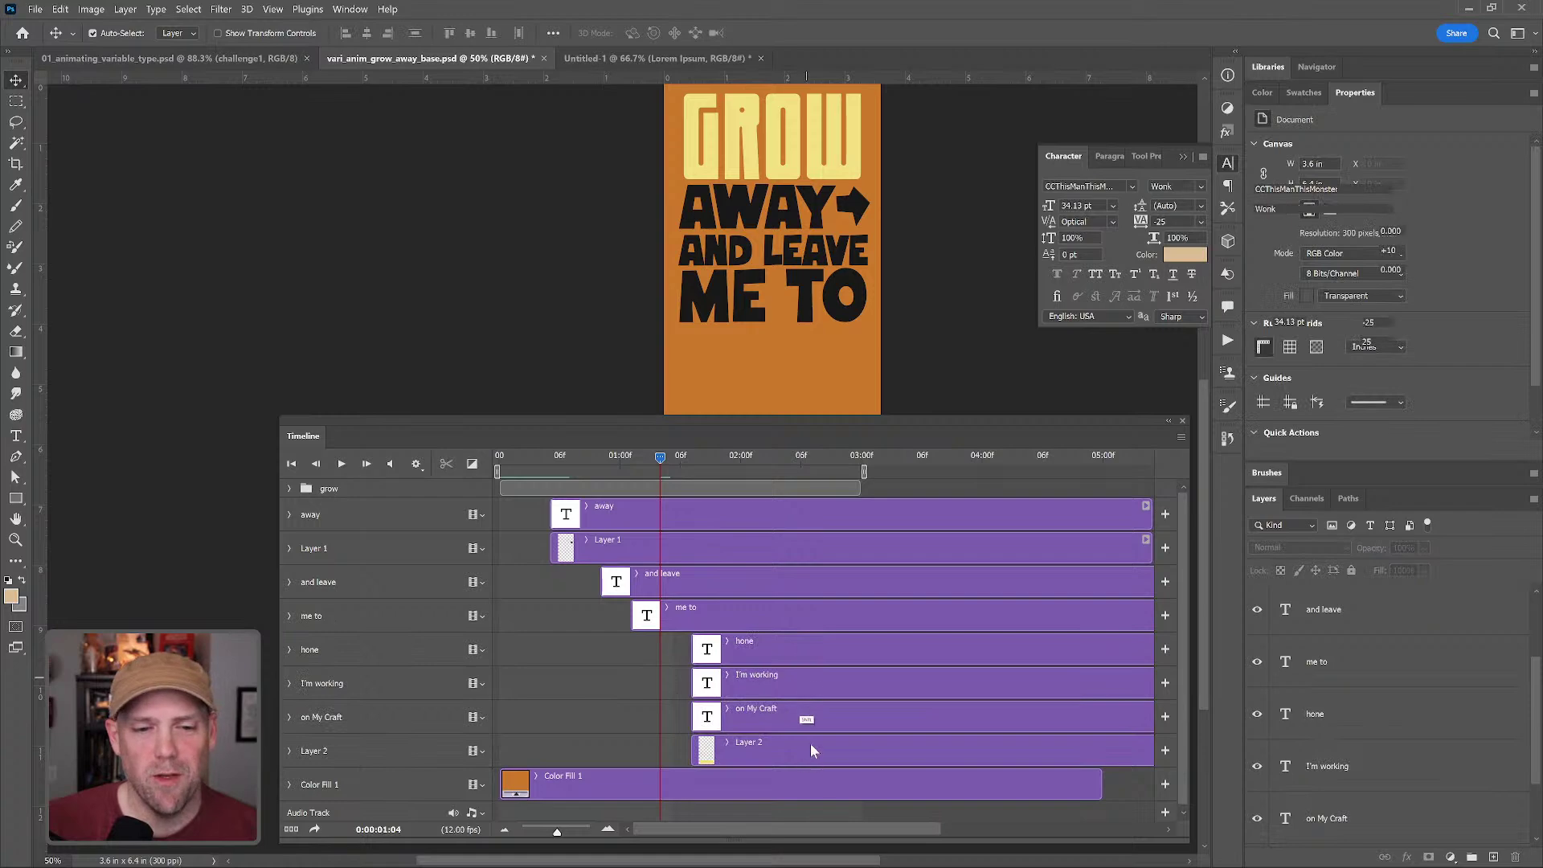
left_click(795, 688, "shift")
left_click_drag(799, 693, 876, 681)
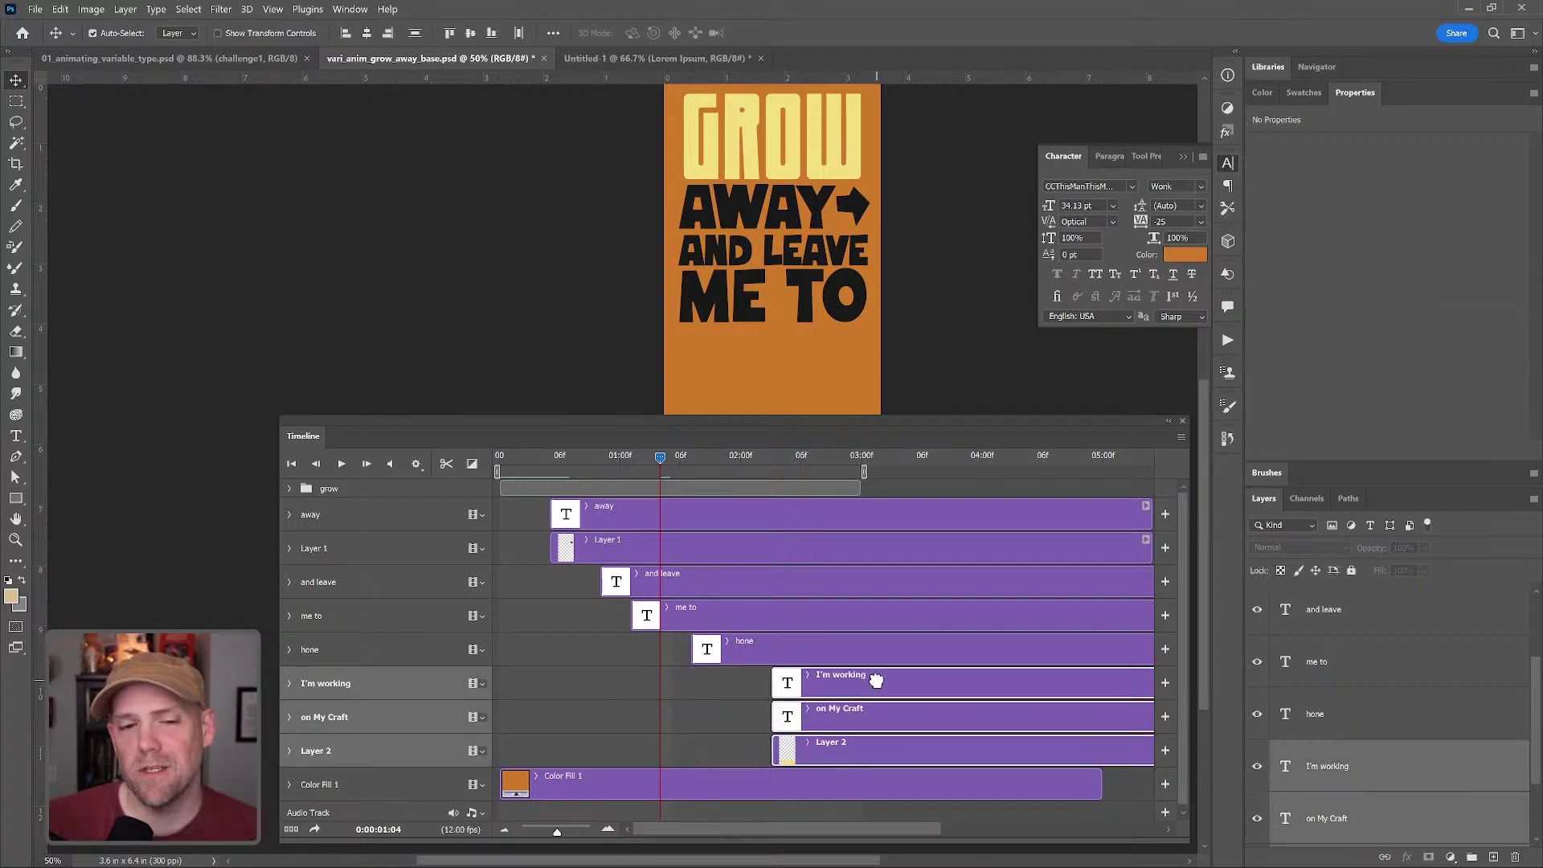
left_click(708, 719)
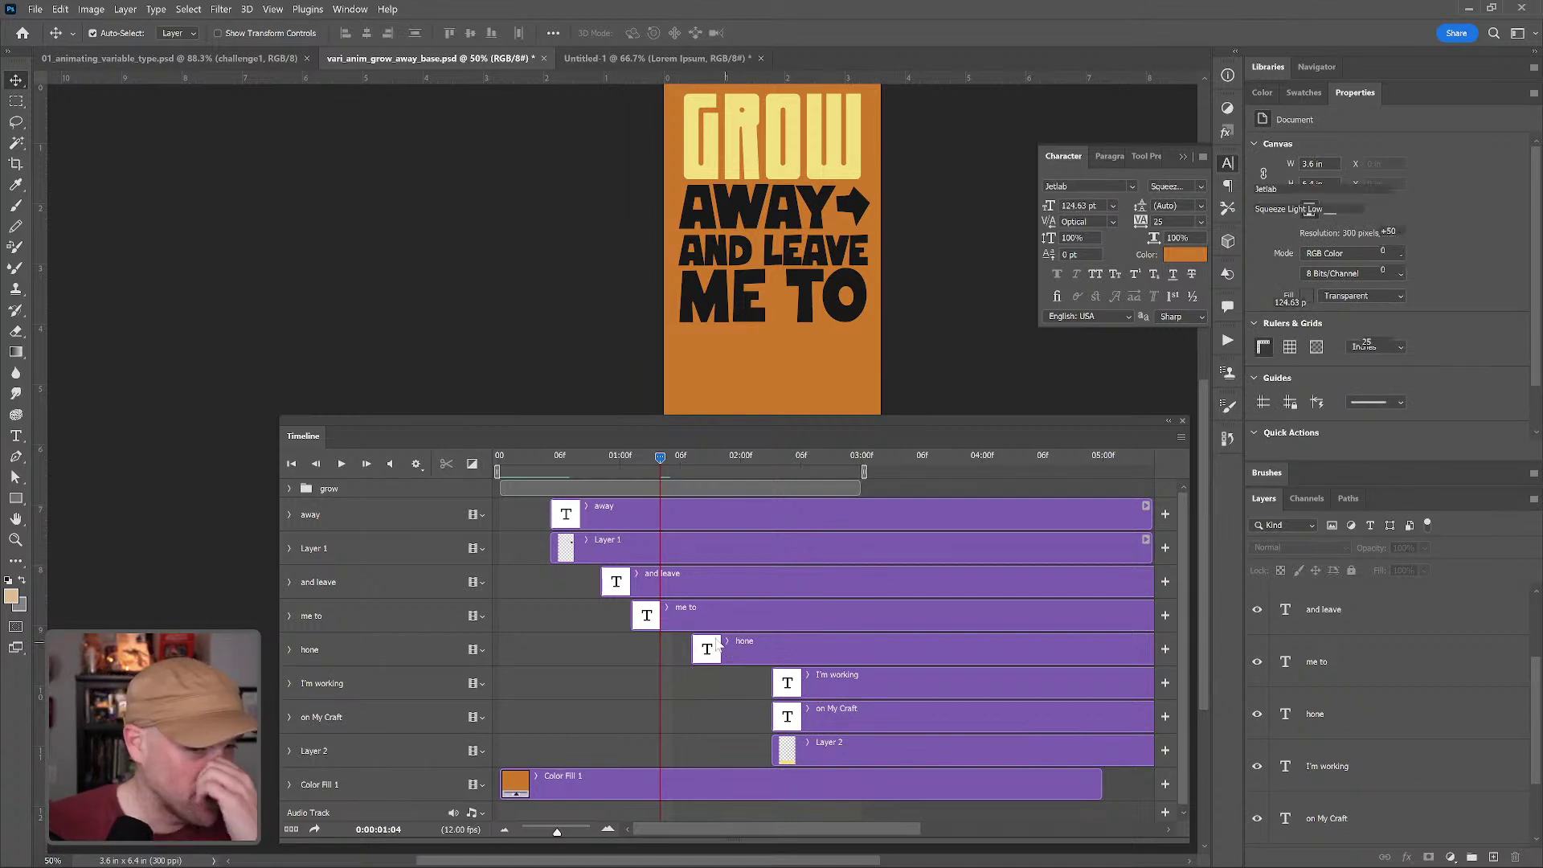
- Shift the hone clip so it starts at 01:06f
left_click(727, 644)
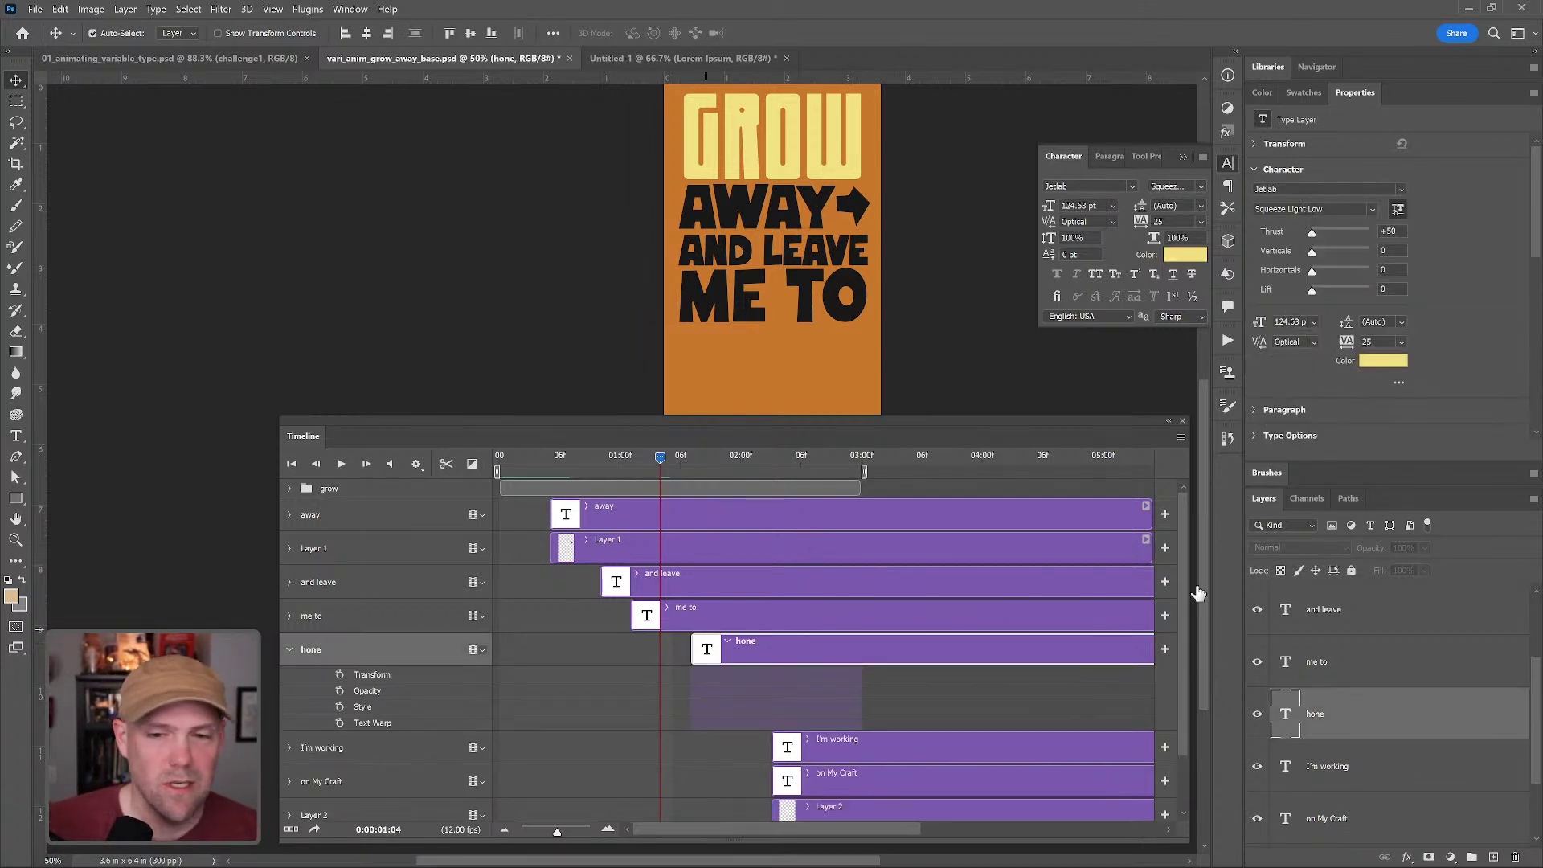
left_click(290, 649)
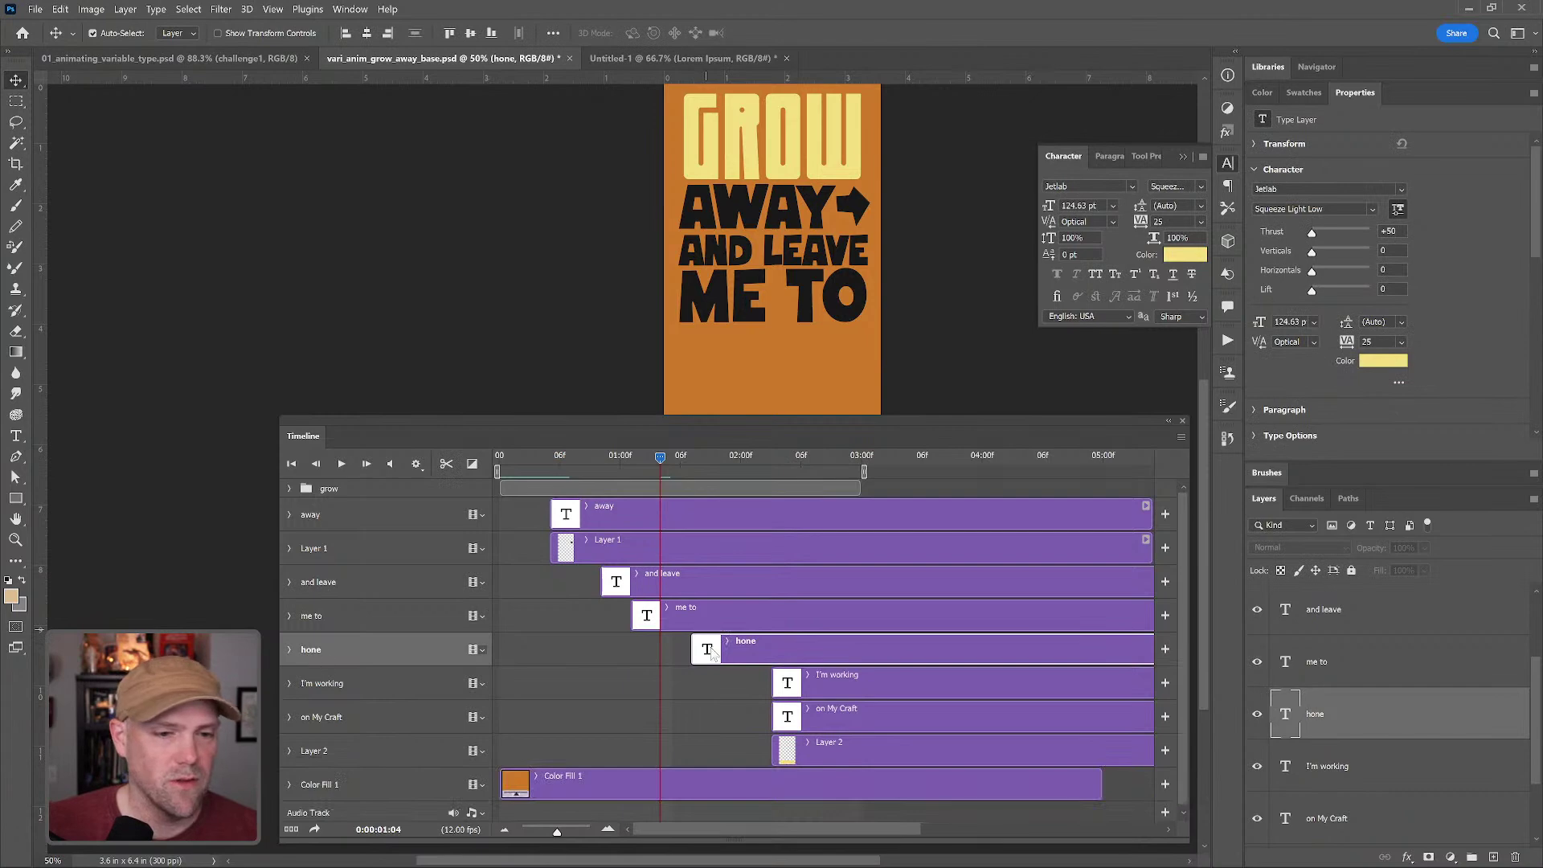
left_click_drag(761, 646, 738, 647)
left_click_drag(744, 647, 750, 646)
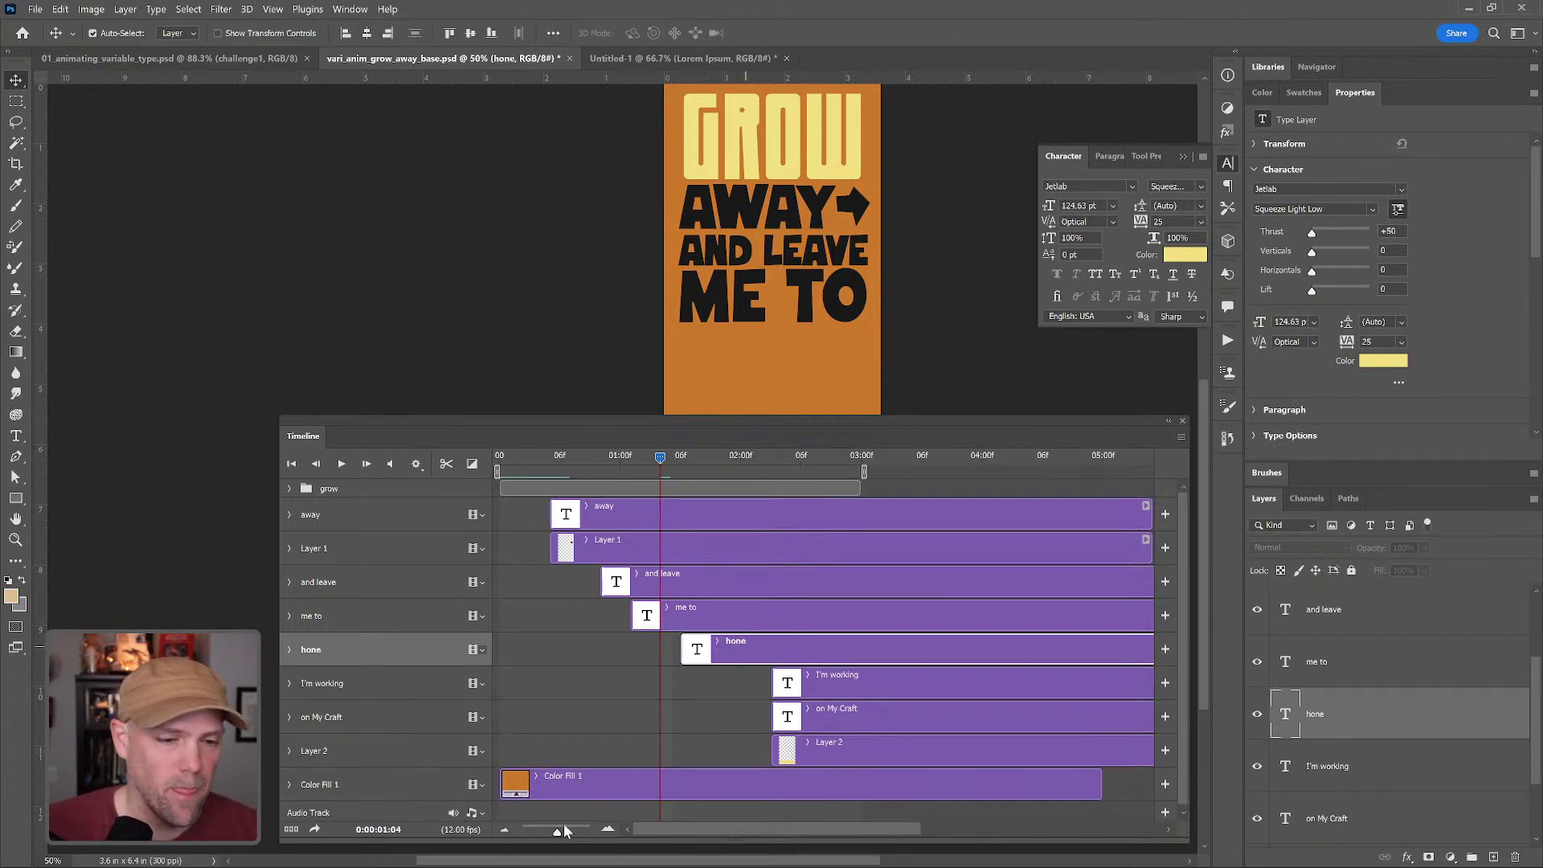
- Trim the end of the hone clip so it lasts a single frame
mouse_move(560, 835)
left_mouse_down()
mouse_move(540, 833)
mouse_move(554, 833)
left_mouse_up()
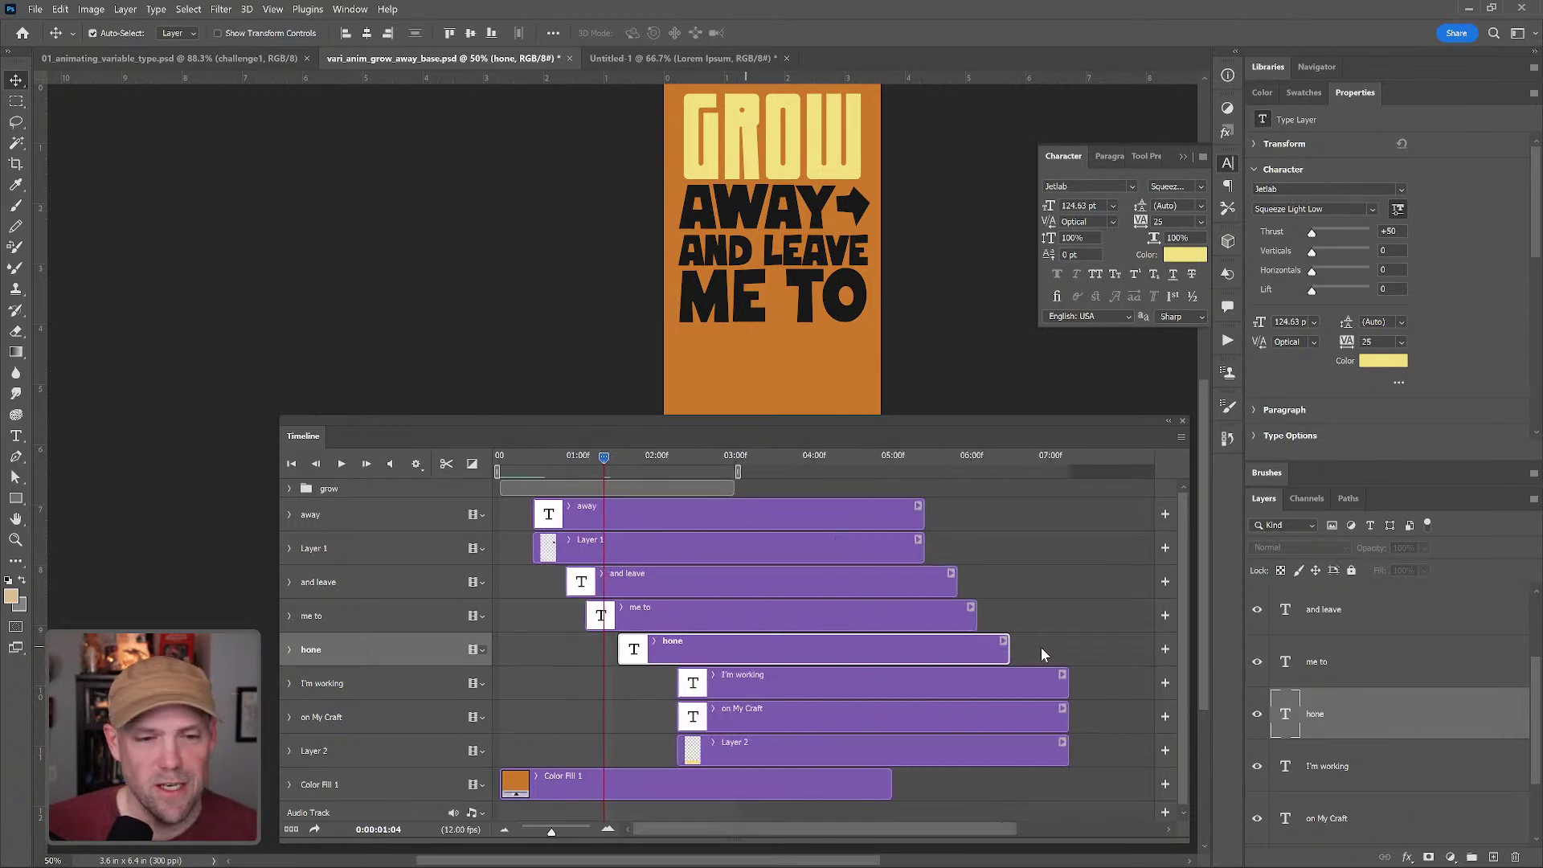
left_click_drag(1009, 647, 621, 653)
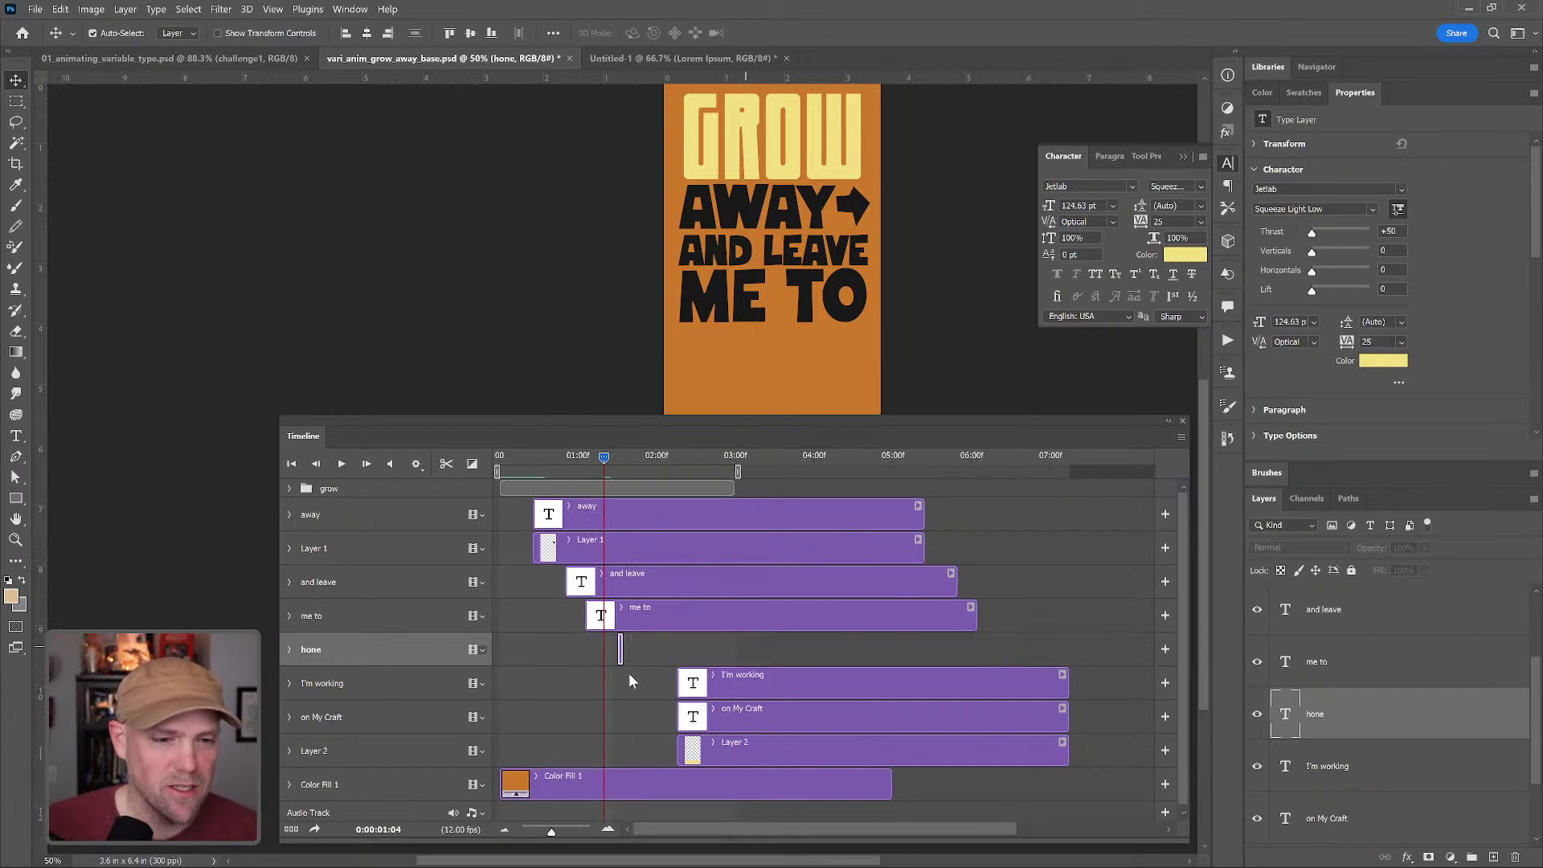
left_click_drag(553, 832, 571, 831)
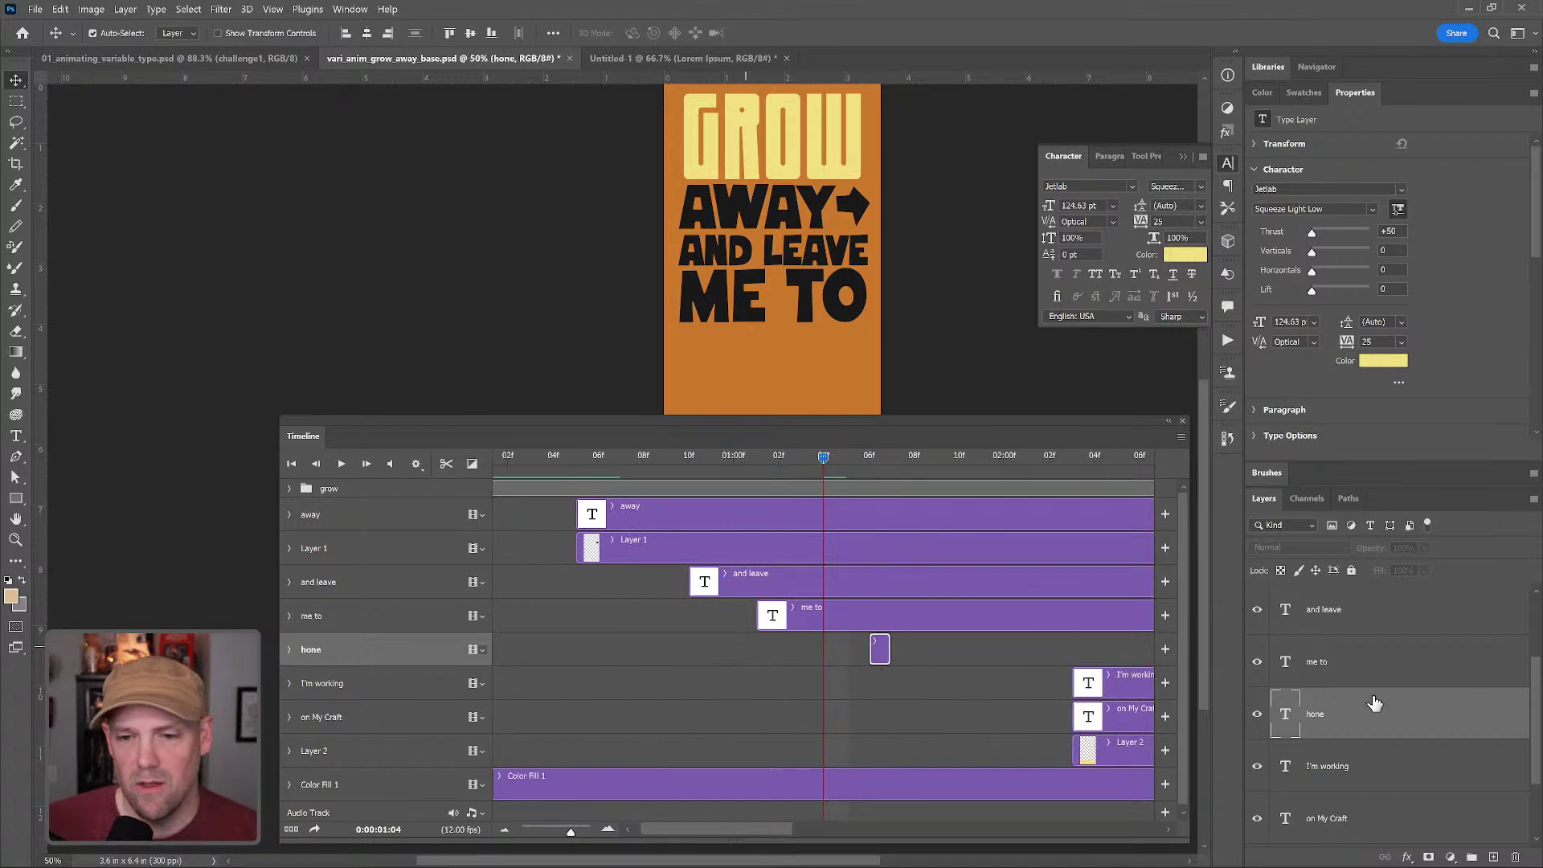
- Duplicate the single-frame hone layer eight times above the original
left_click_drag(1369, 718, 1392, 690)
left_click_drag(1394, 726, 1399, 691)
left_click_drag(1183, 522, 1185, 599)
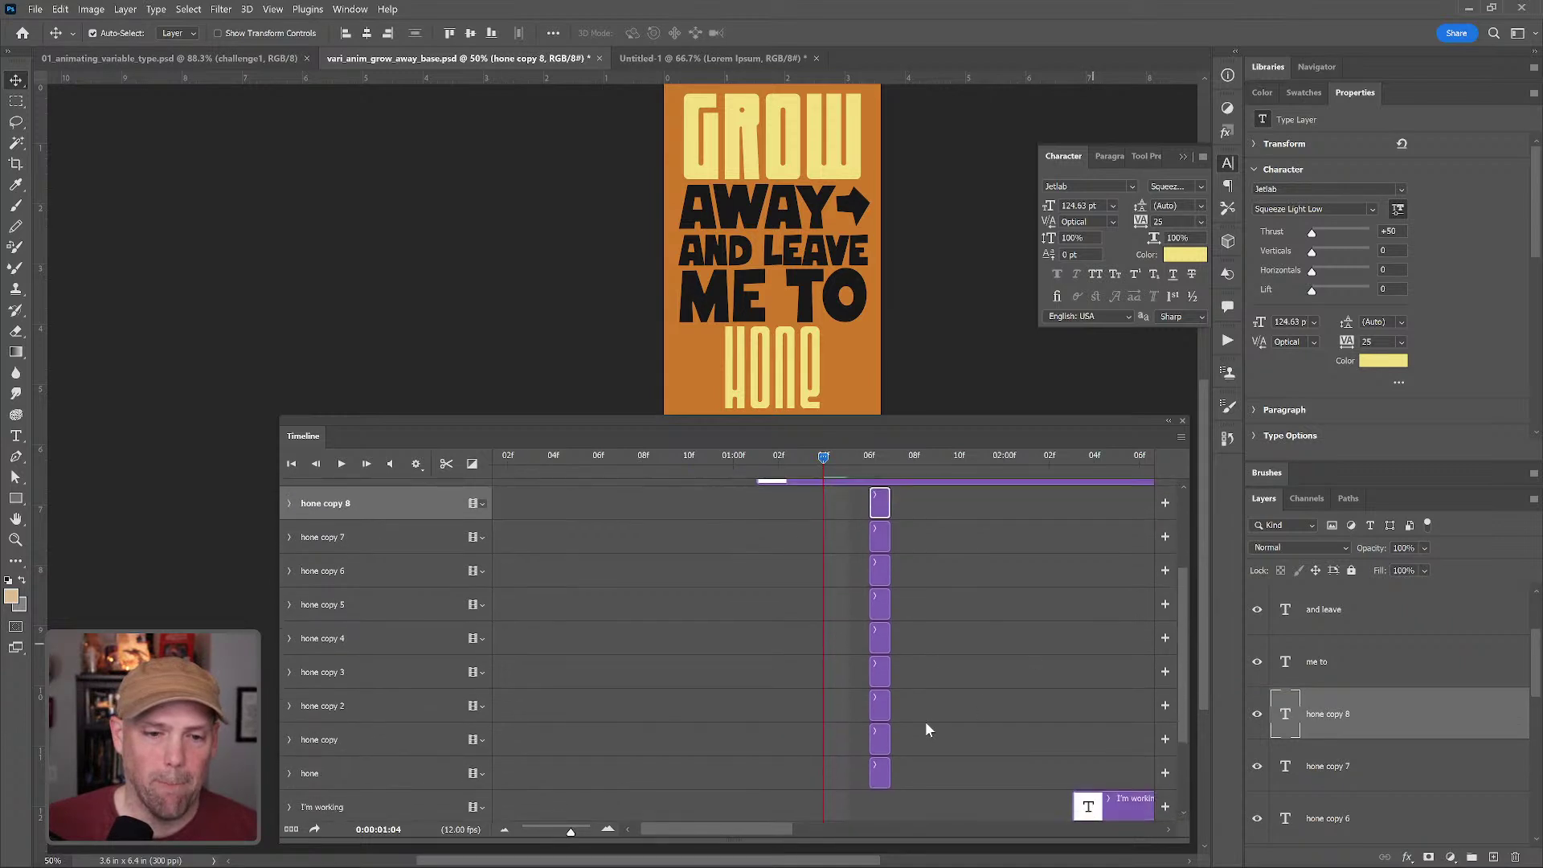
- Offset hone copy to 01:07f, hone copy 2 to 01:08f, and hone copies 3 through 8 to 01:09f
left_click(882, 741, "shift")
left_click_drag(882, 736, 906, 737)
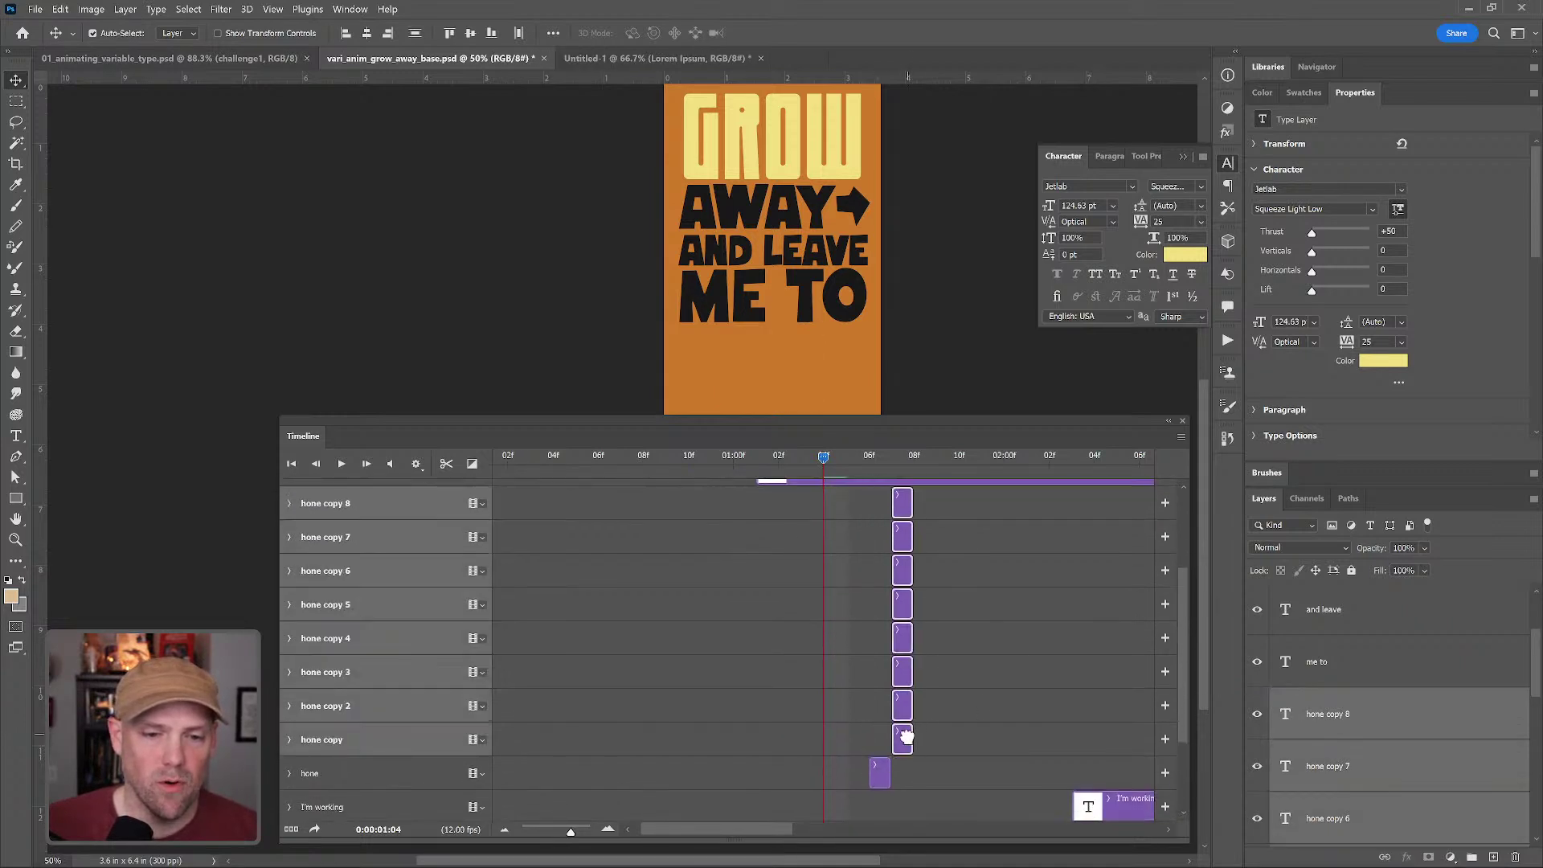
left_click(951, 710)
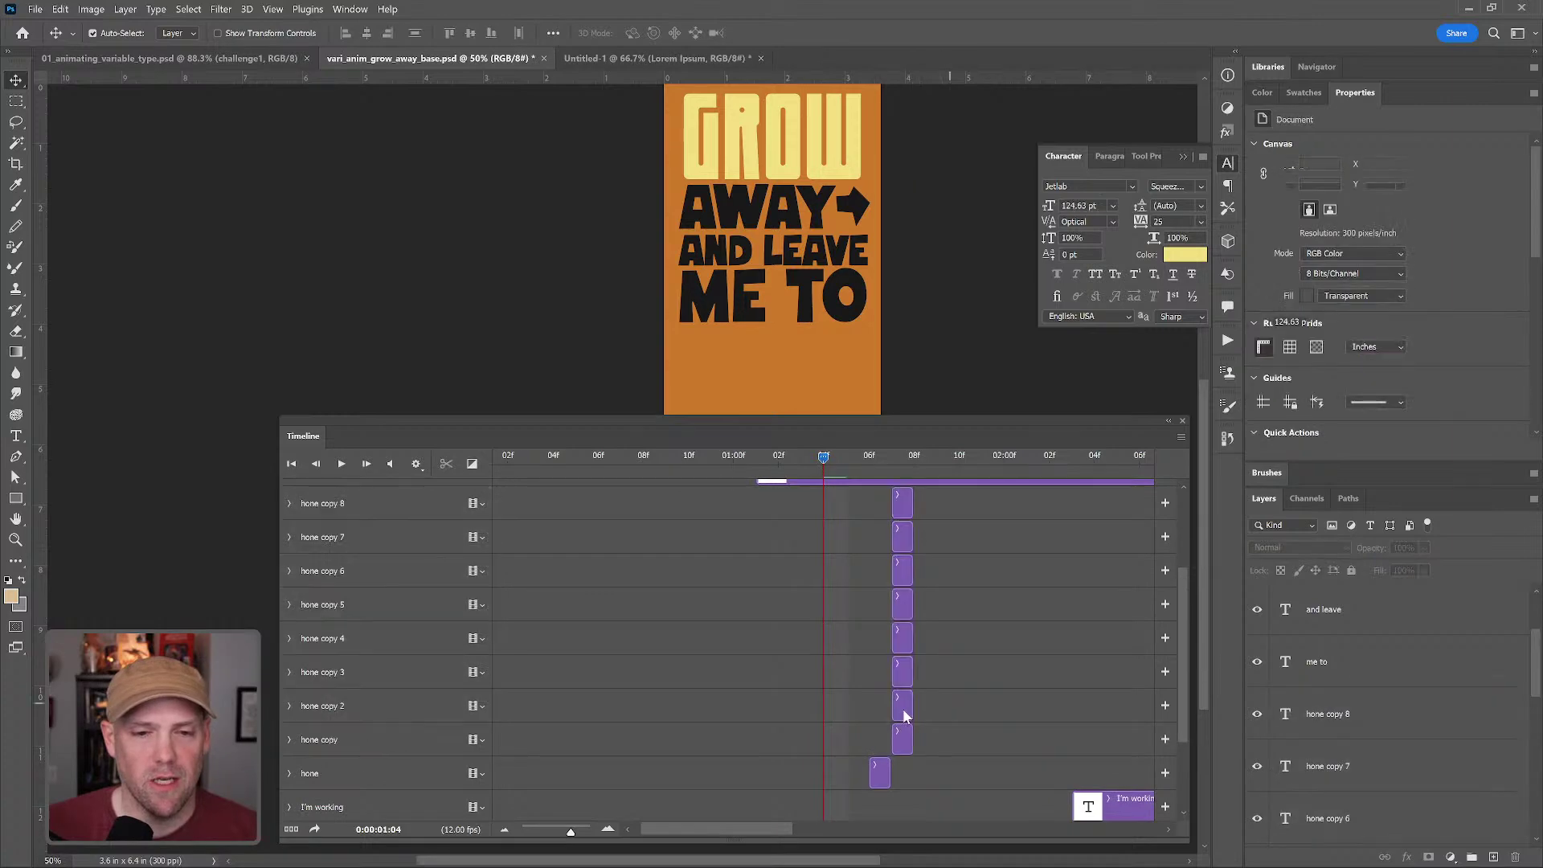
left_click(905, 698)
left_click(903, 505)
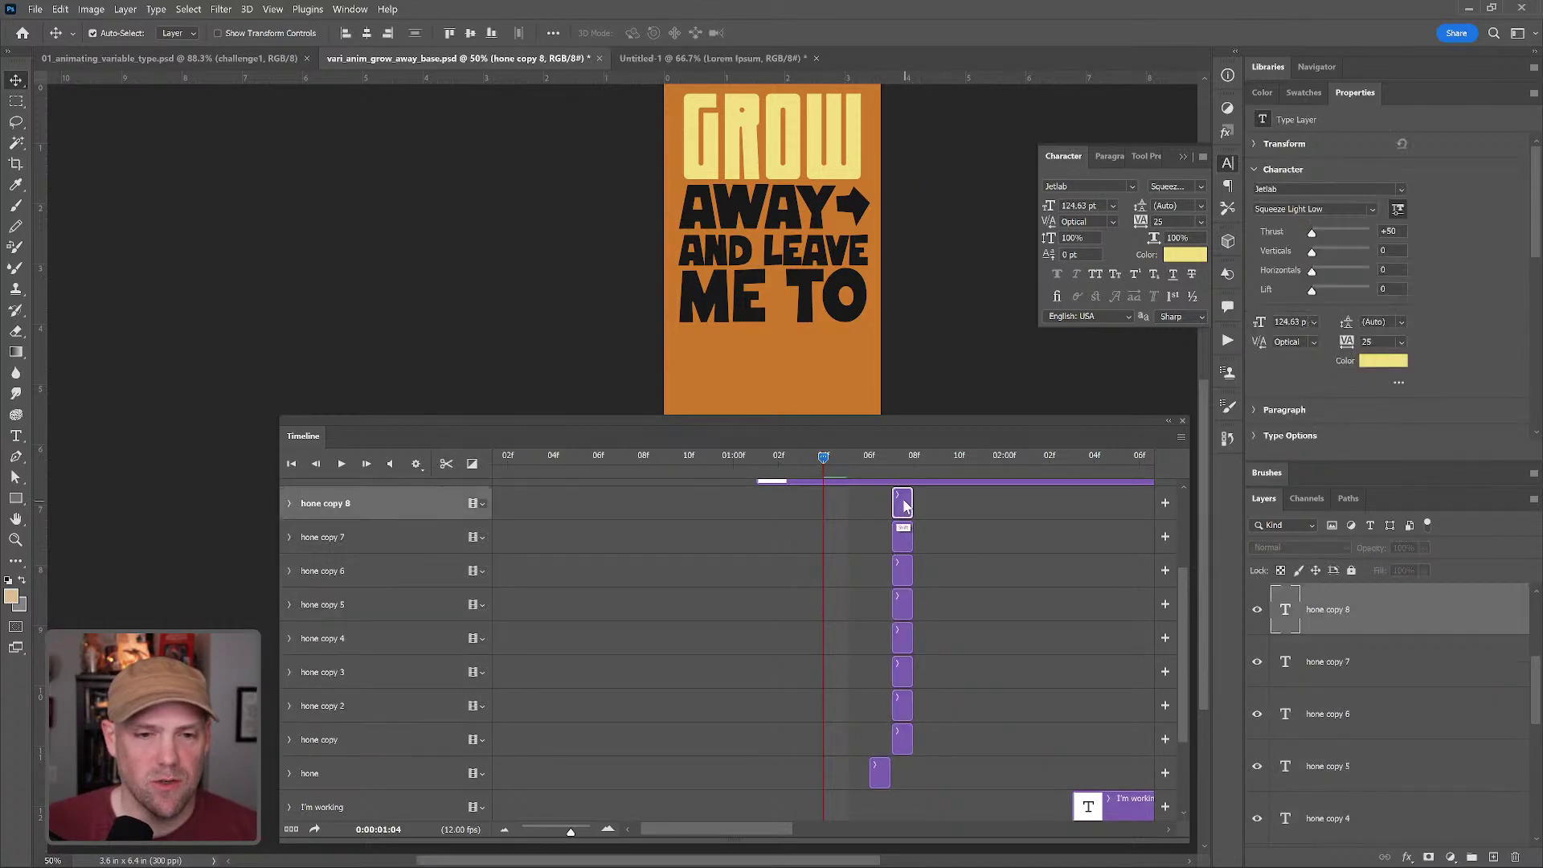
left_click(901, 711, "shift")
left_click_drag(901, 710, 945, 674)
left_click(927, 713, "ctrl")
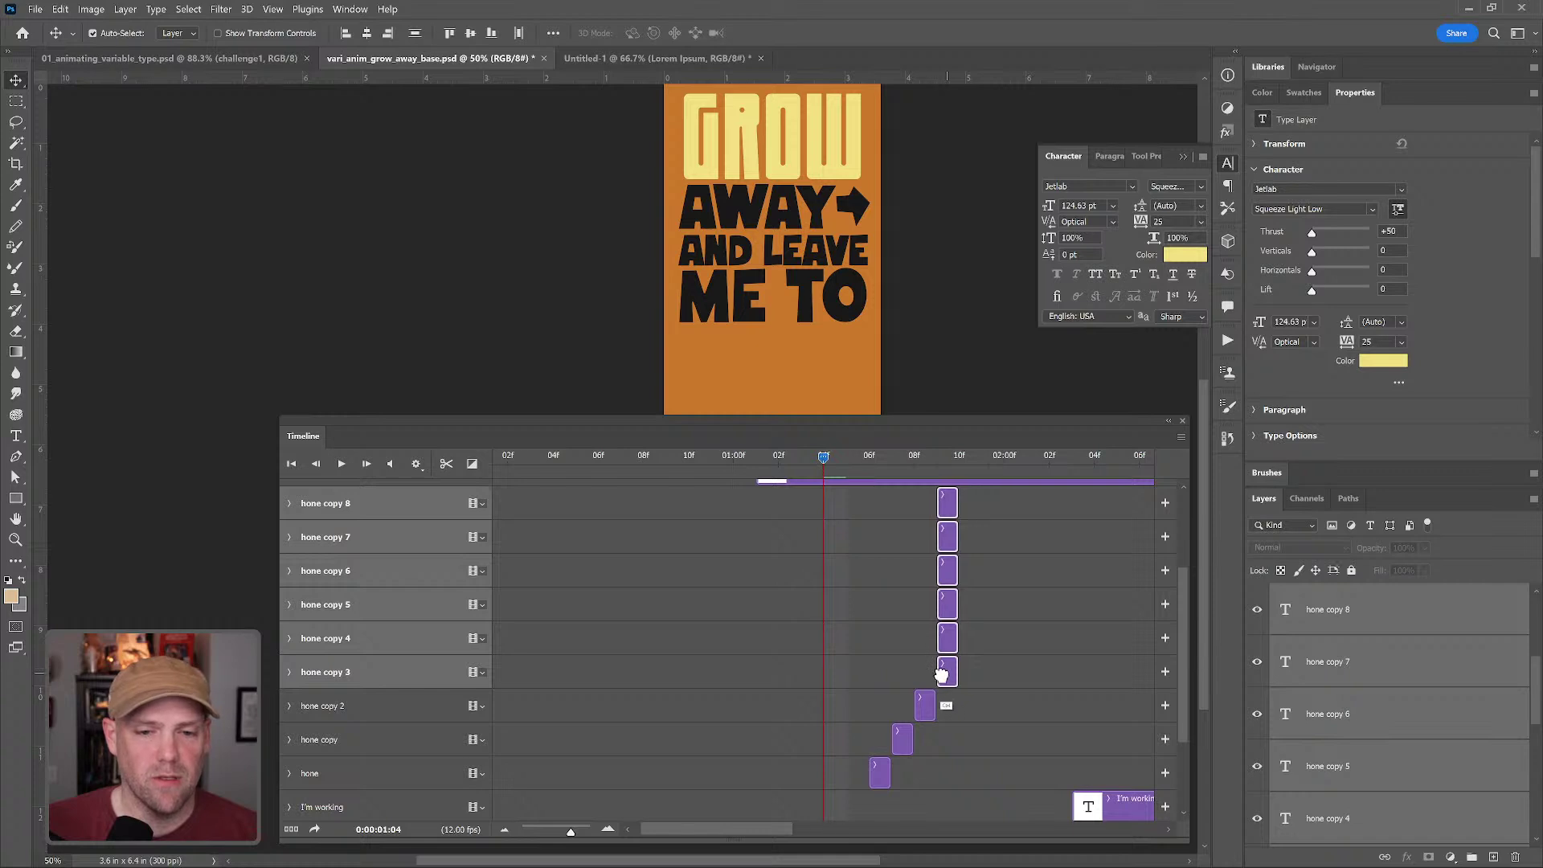
- Stagger hone copies 4 through 8 one frame apart, and extend the hone copy 8 clip past the three-second mark
left_click(950, 639)
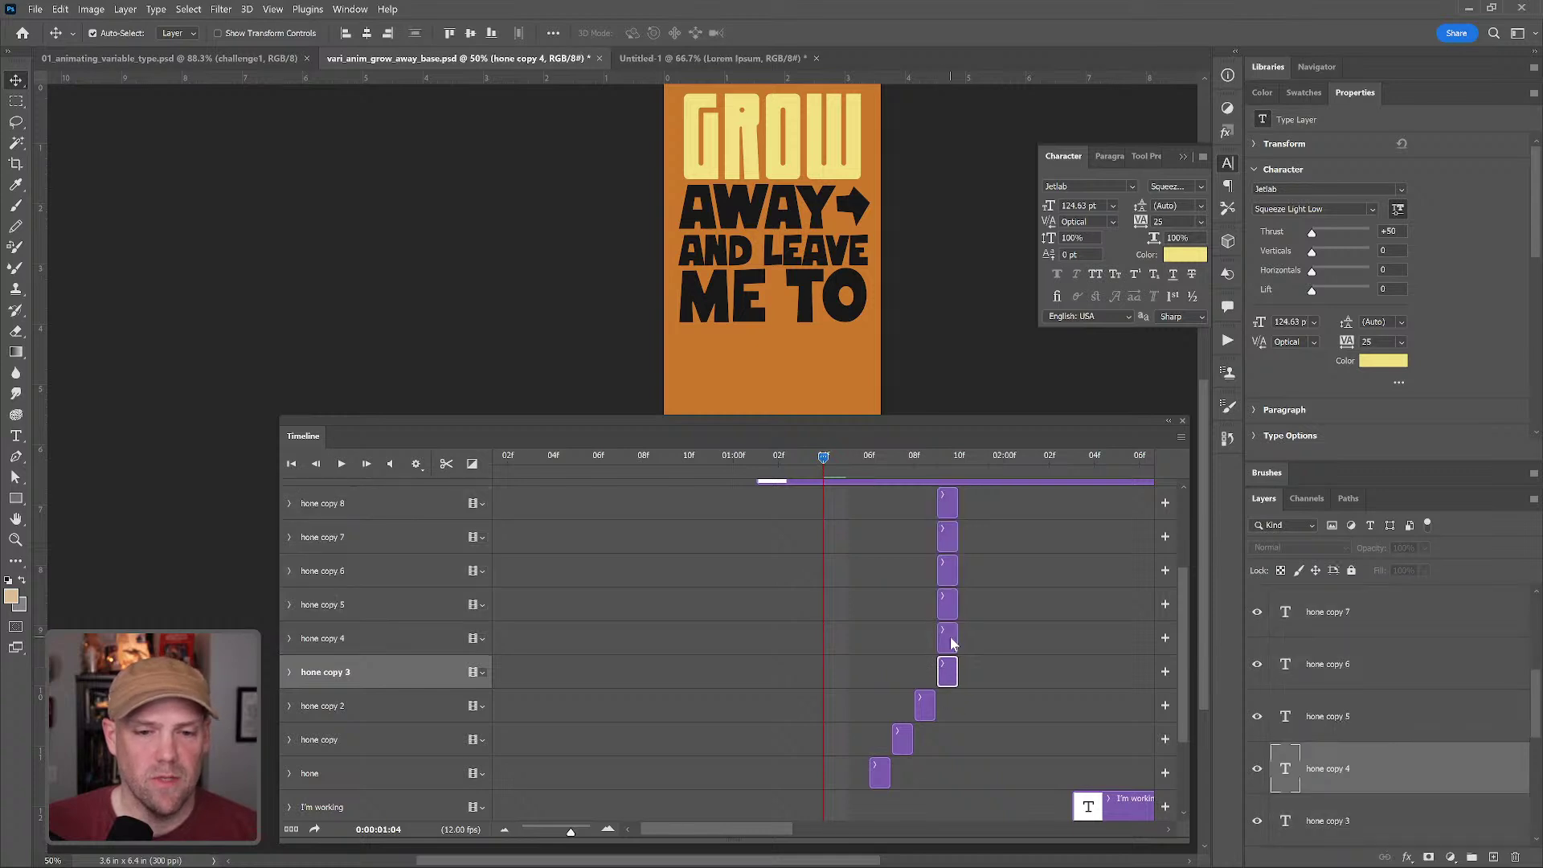
left_click_drag(948, 669, 1040, 537)
left_click_drag(948, 503, 1064, 505)
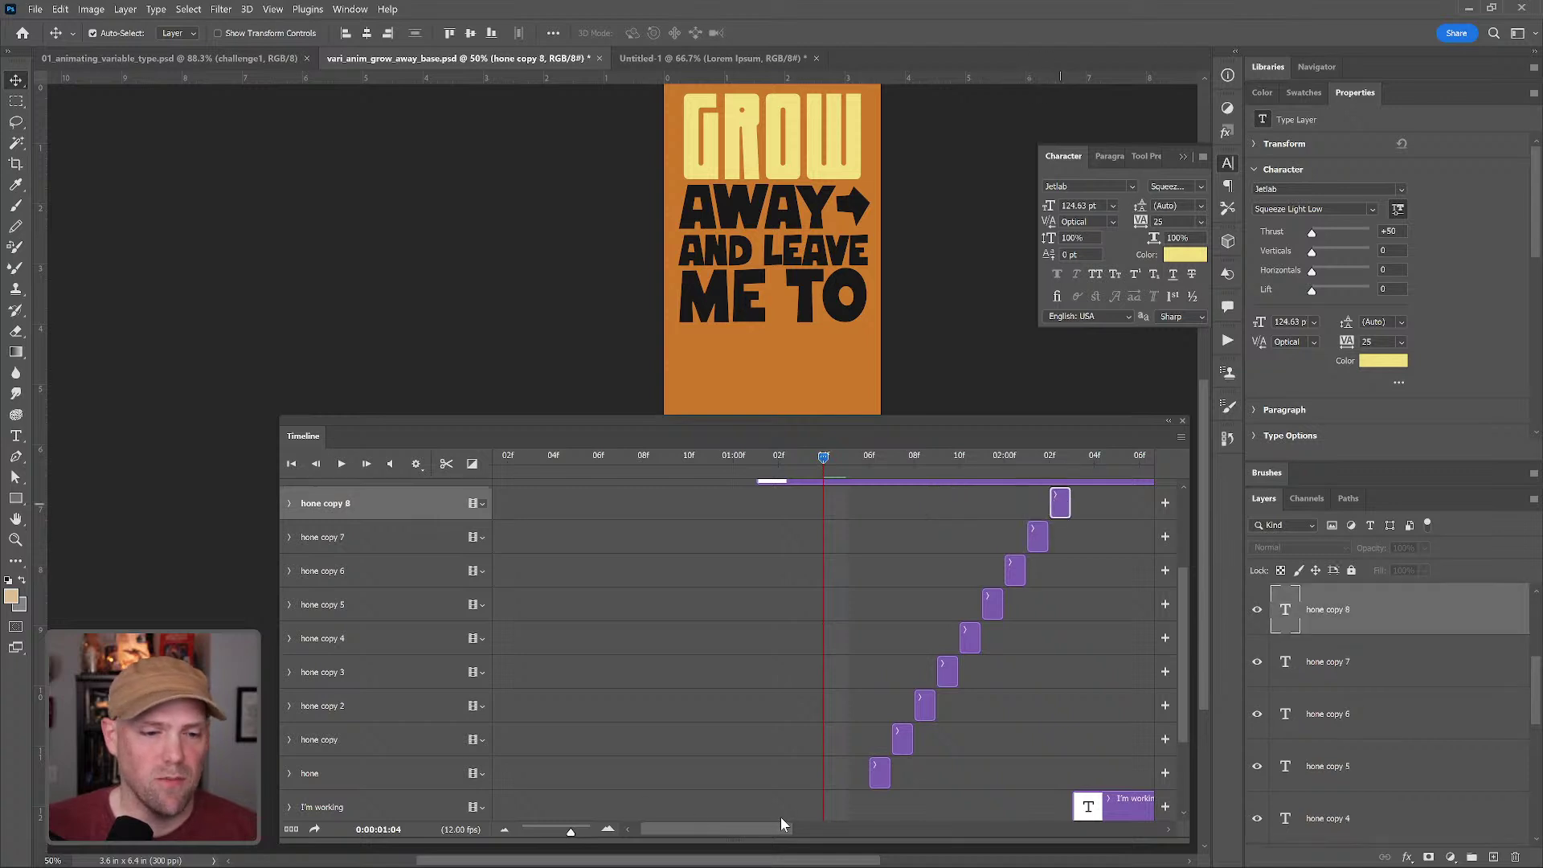
left_click_drag(567, 833, 562, 830)
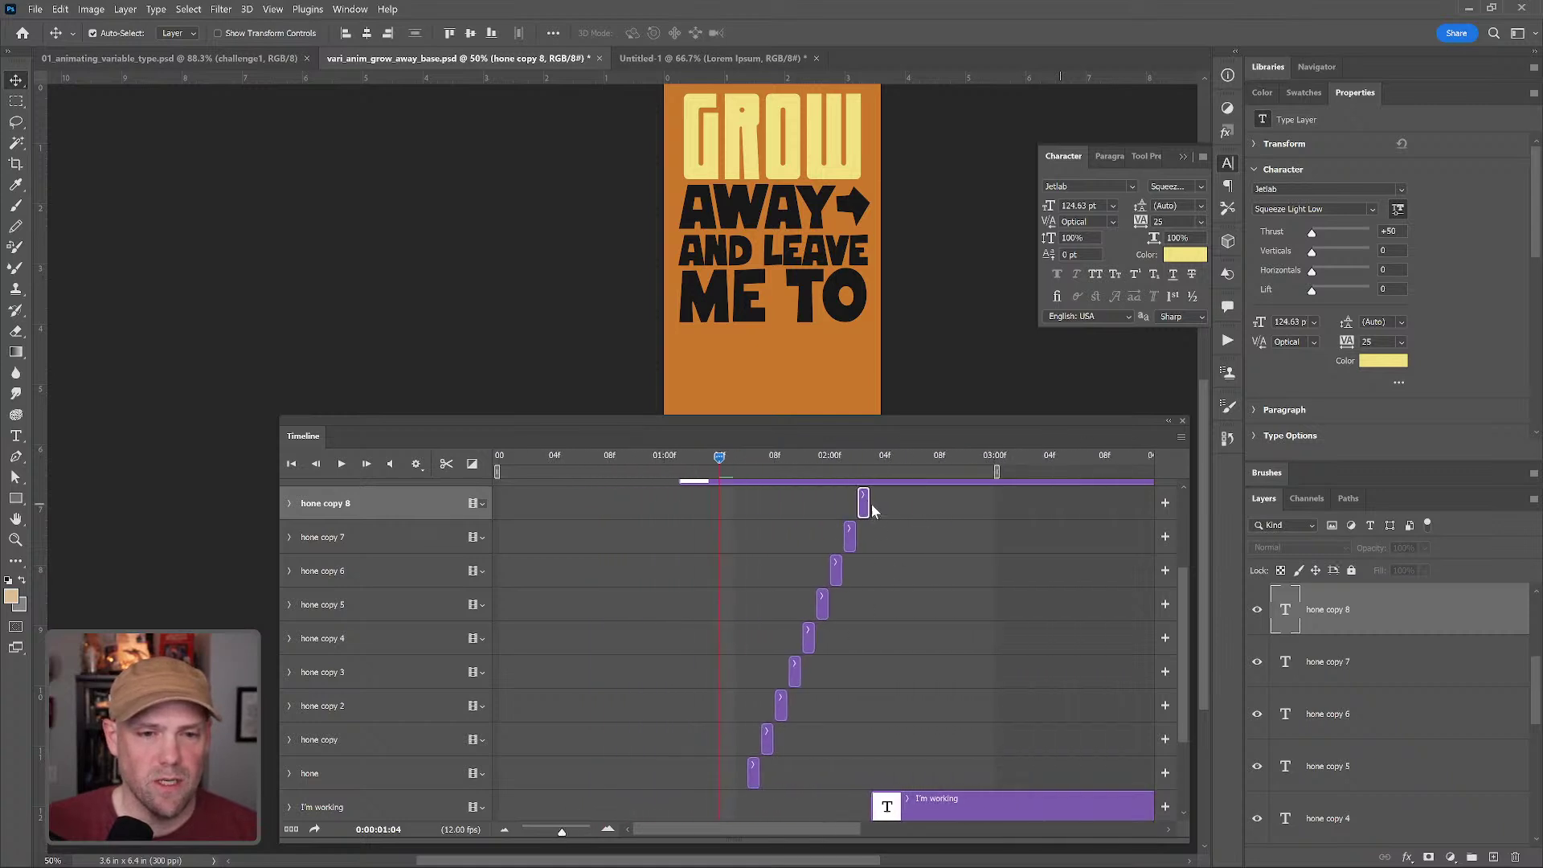
left_click_drag(867, 505, 1050, 506)
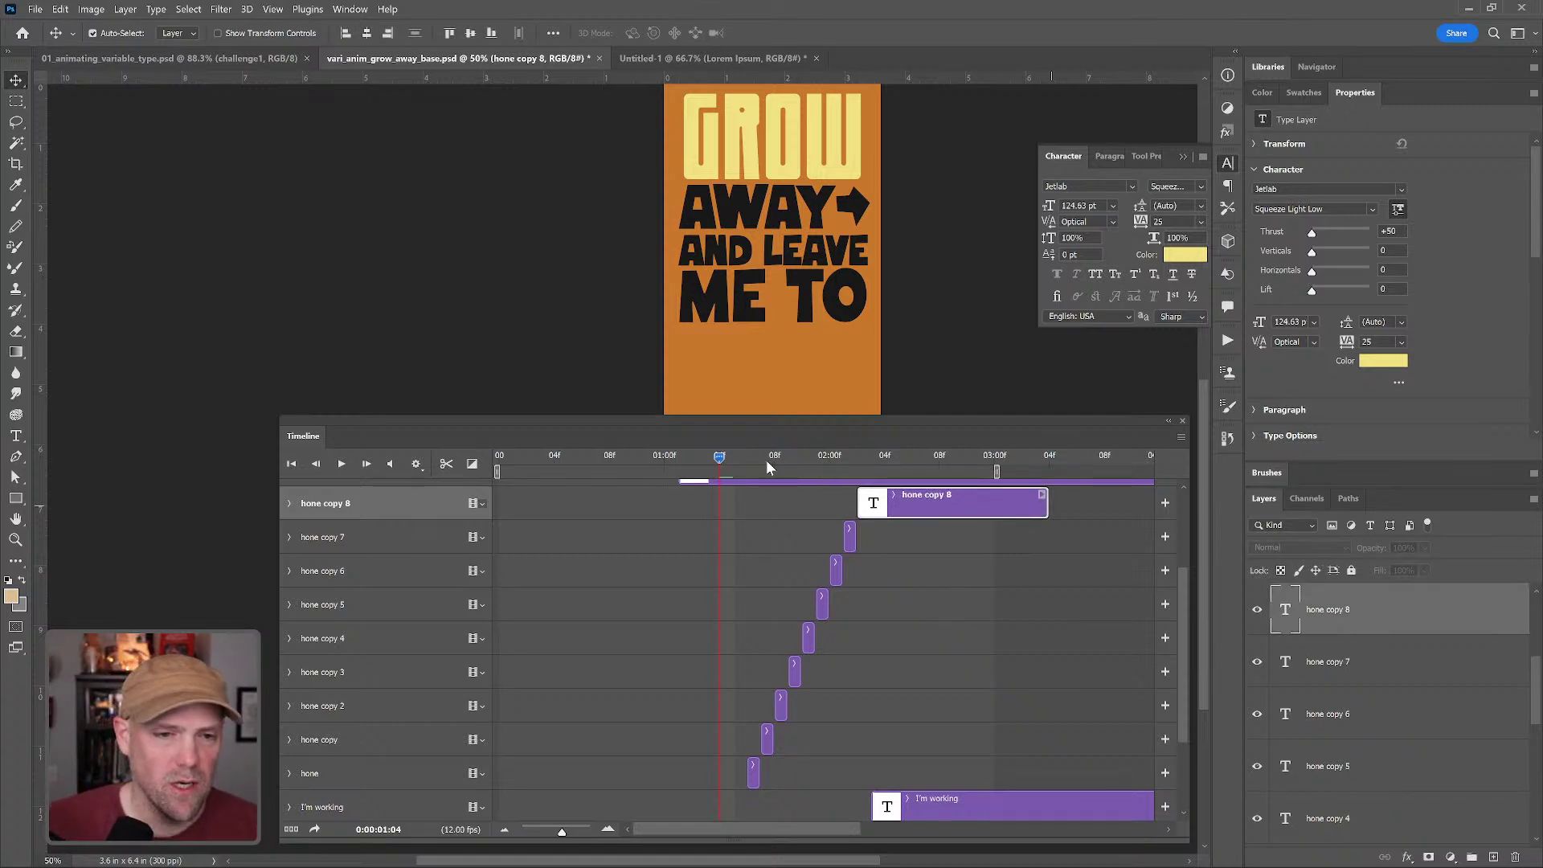
- Set both Verticals and Horizontals to 100 on the first hone frame
left_click_drag(769, 464, 761, 485)
left_click(768, 752)
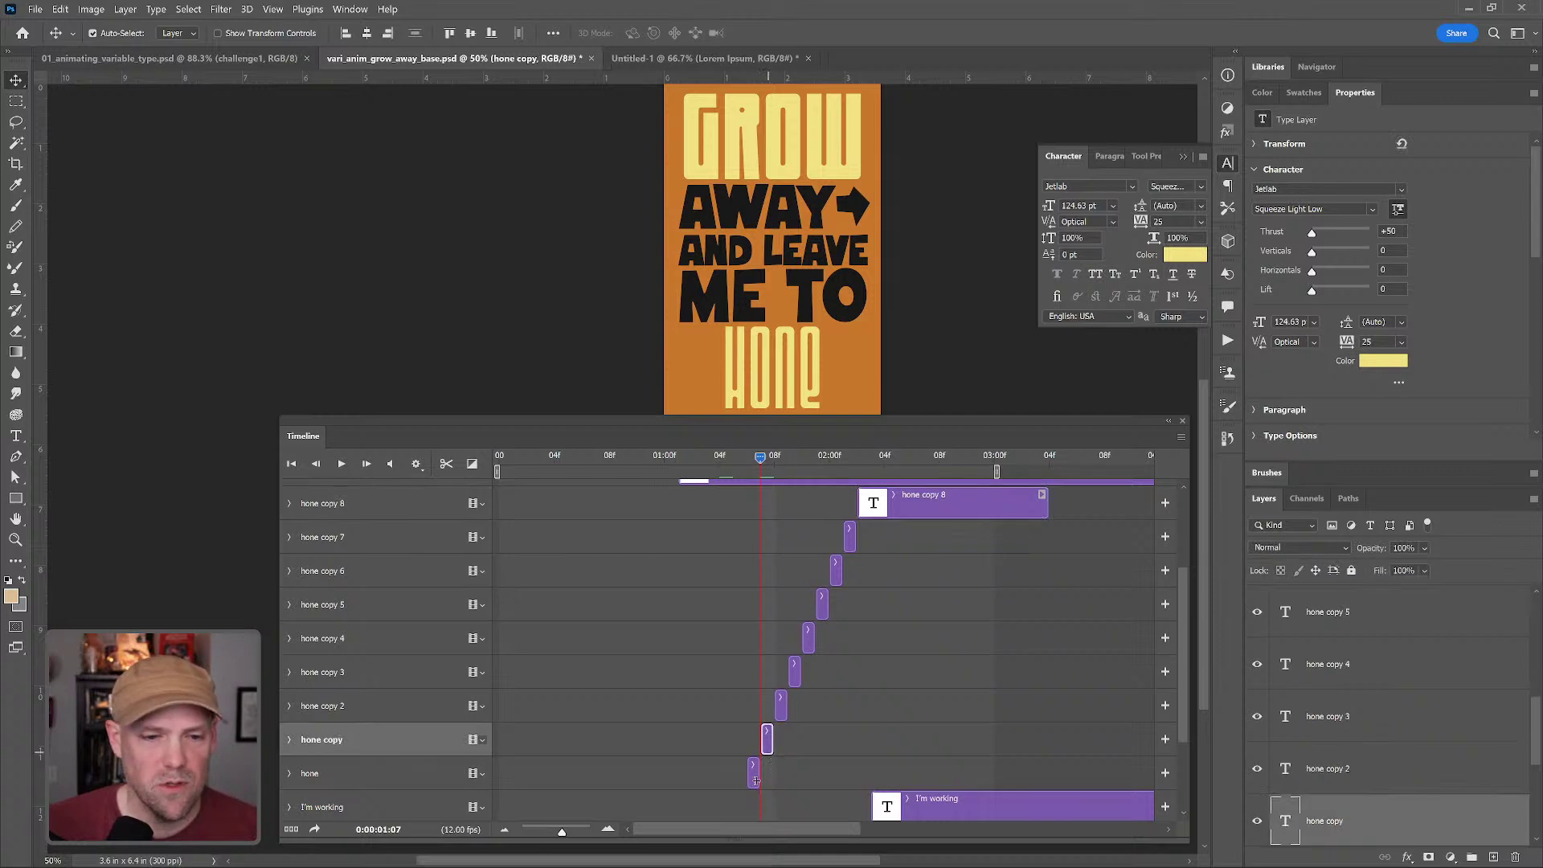
left_click(756, 780)
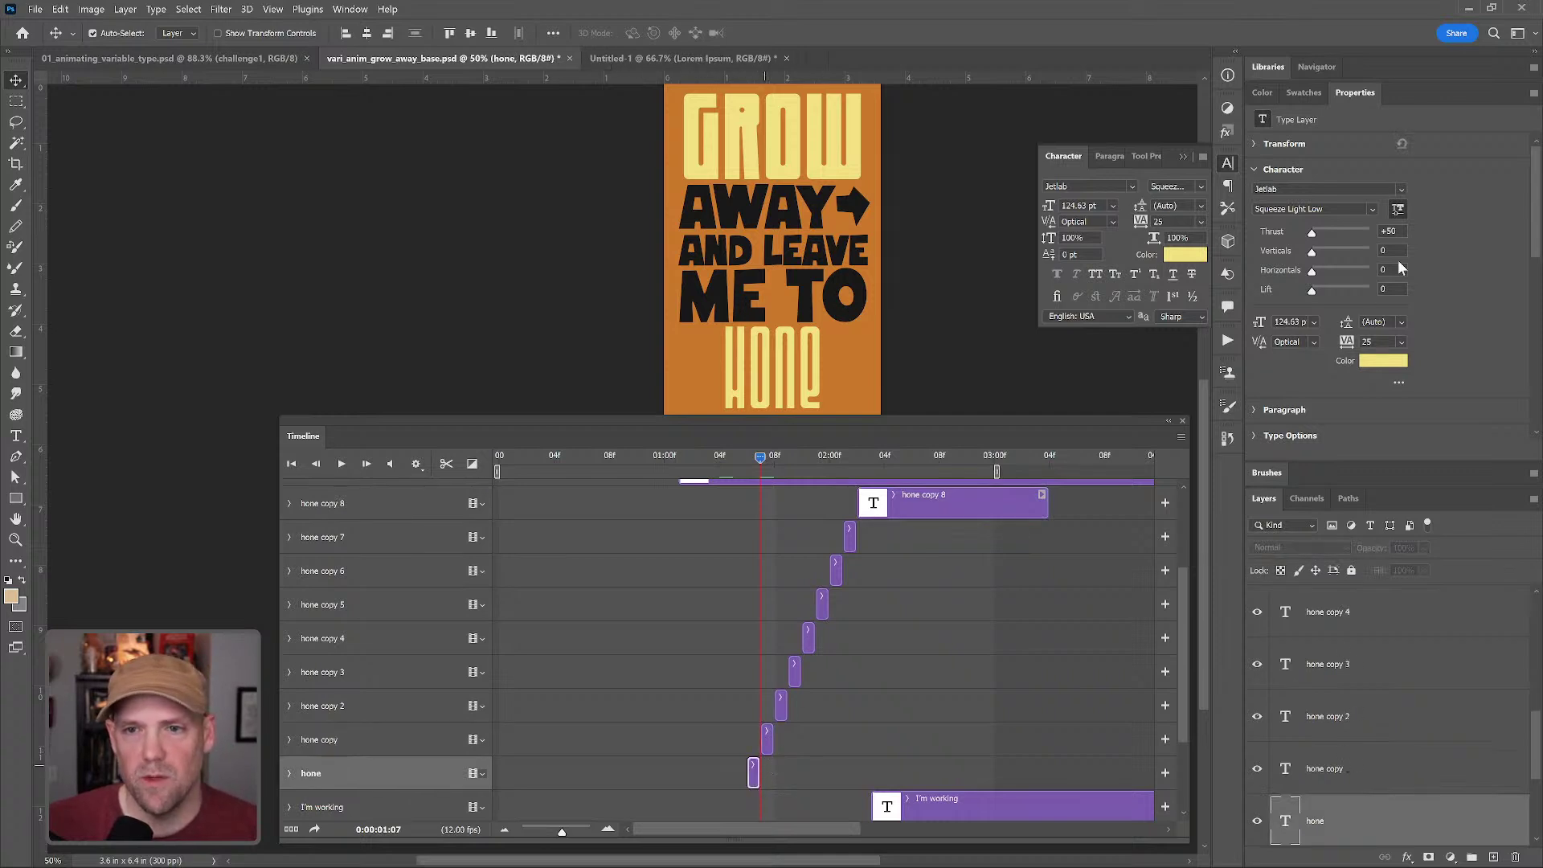
type("100")
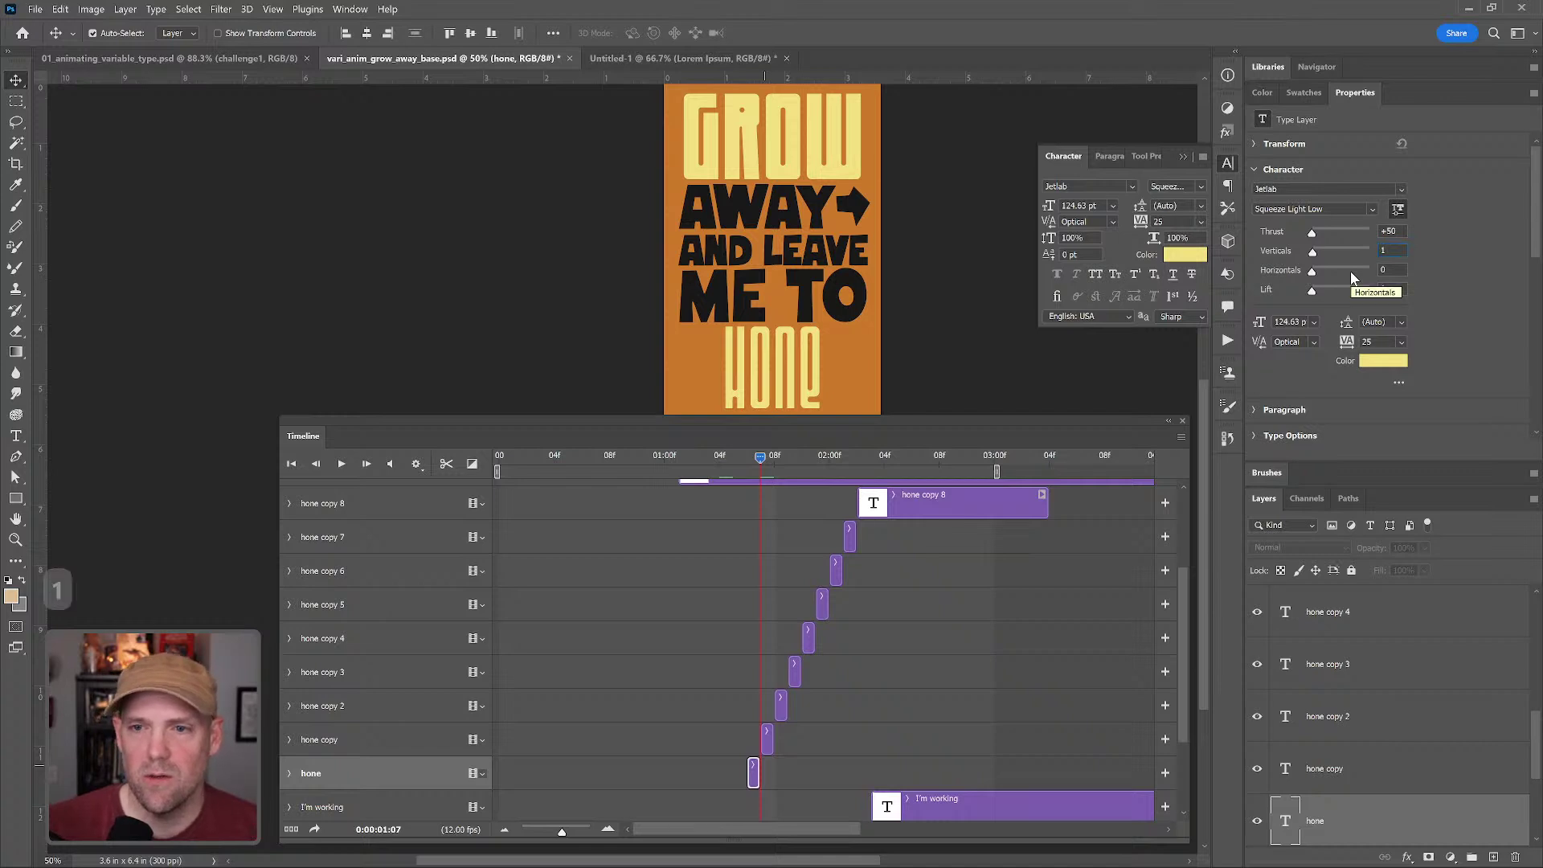
key("Return")
left_click(1383, 270)
type("100")
key("Return")
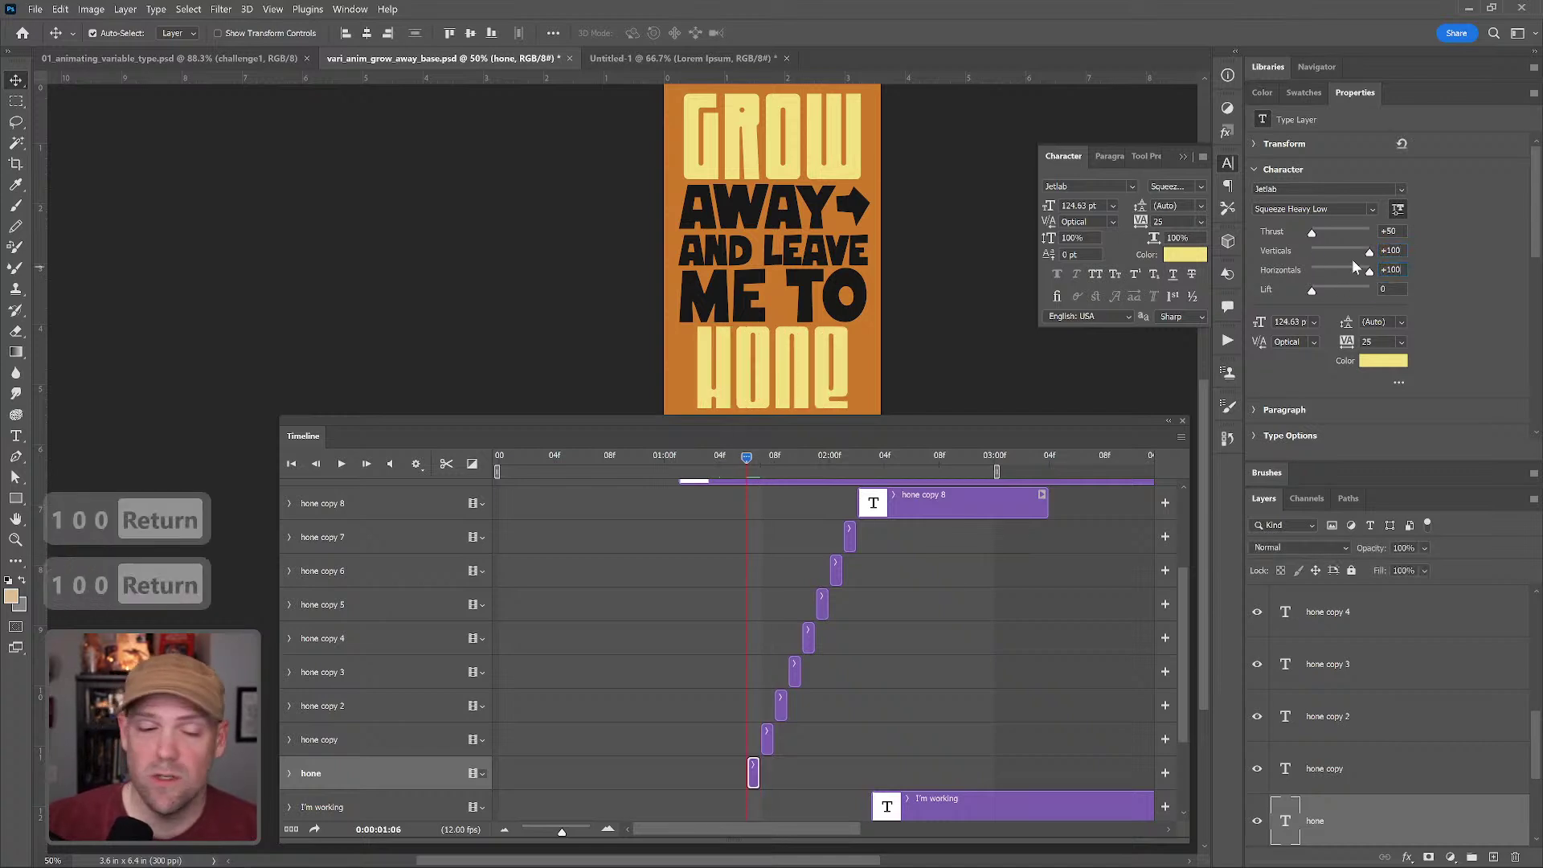
- Set both Verticals and Horizontals to 95 on the hone copy frame
left_click(768, 739)
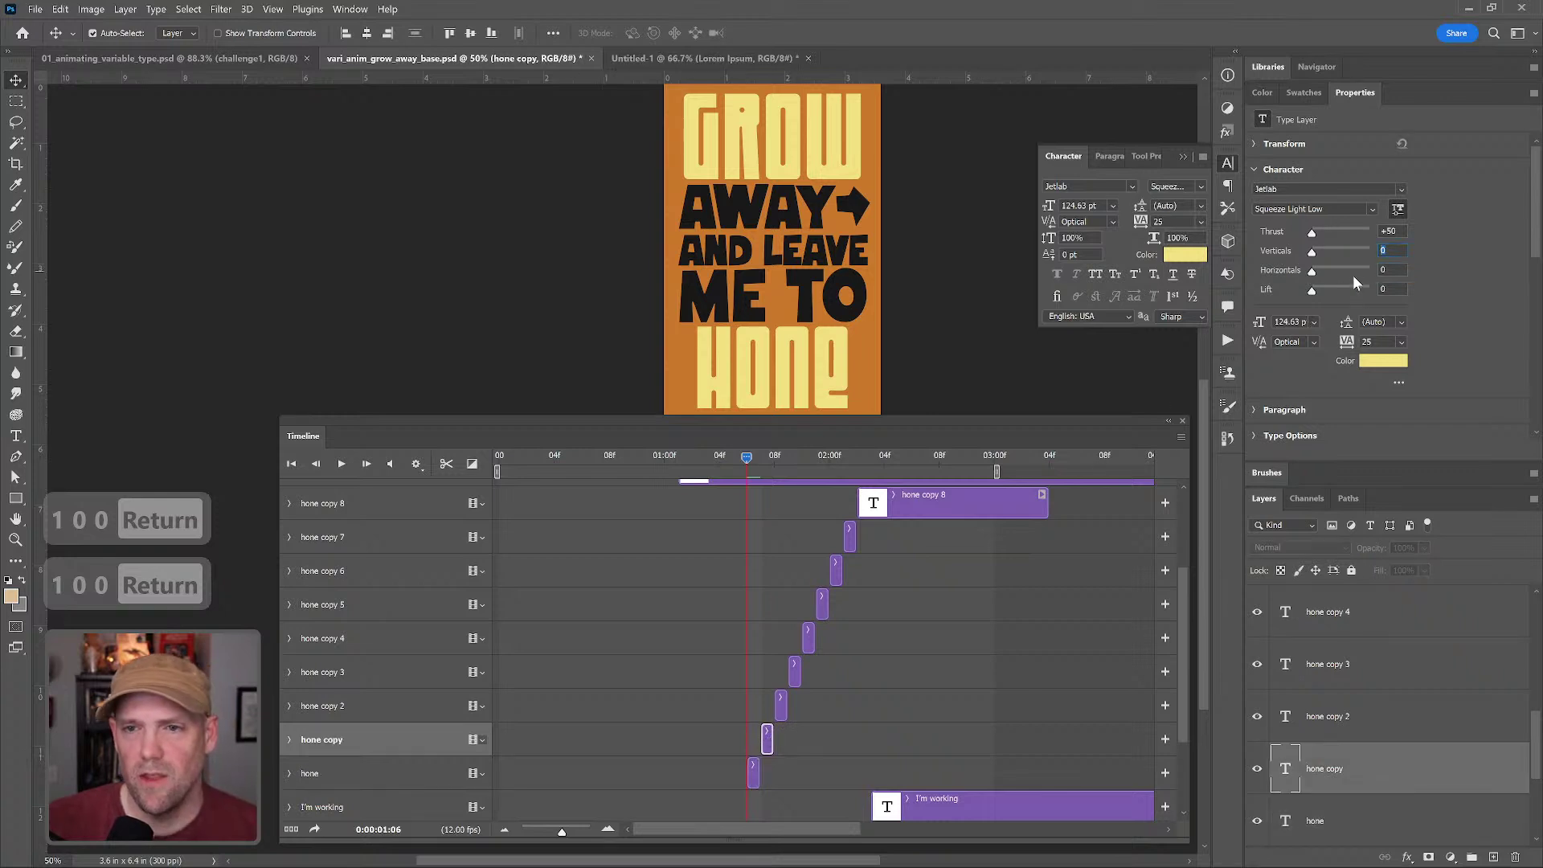
type("95")
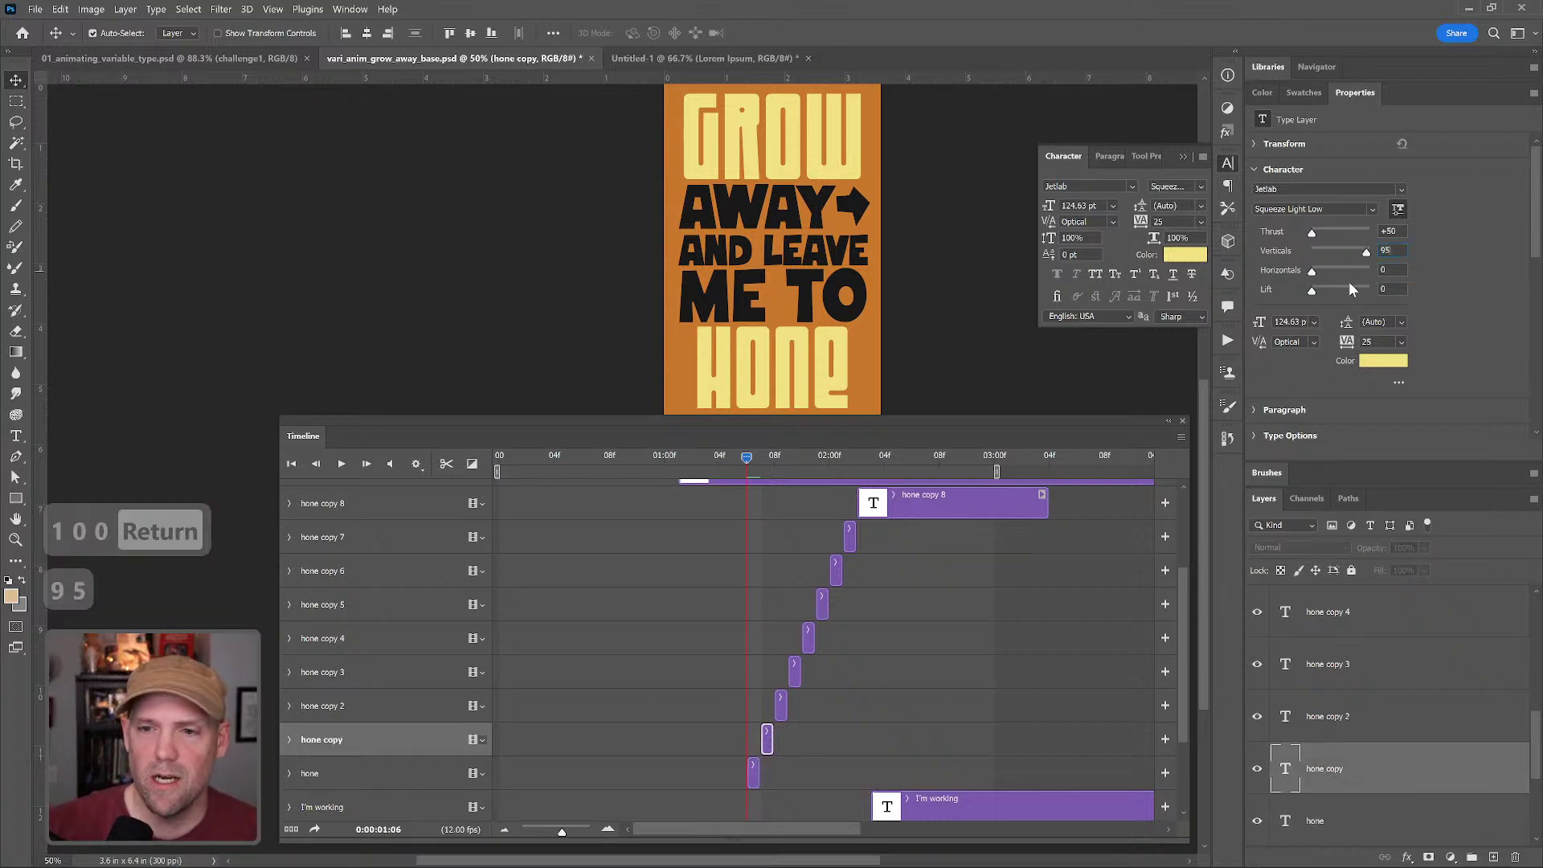
key("Return")
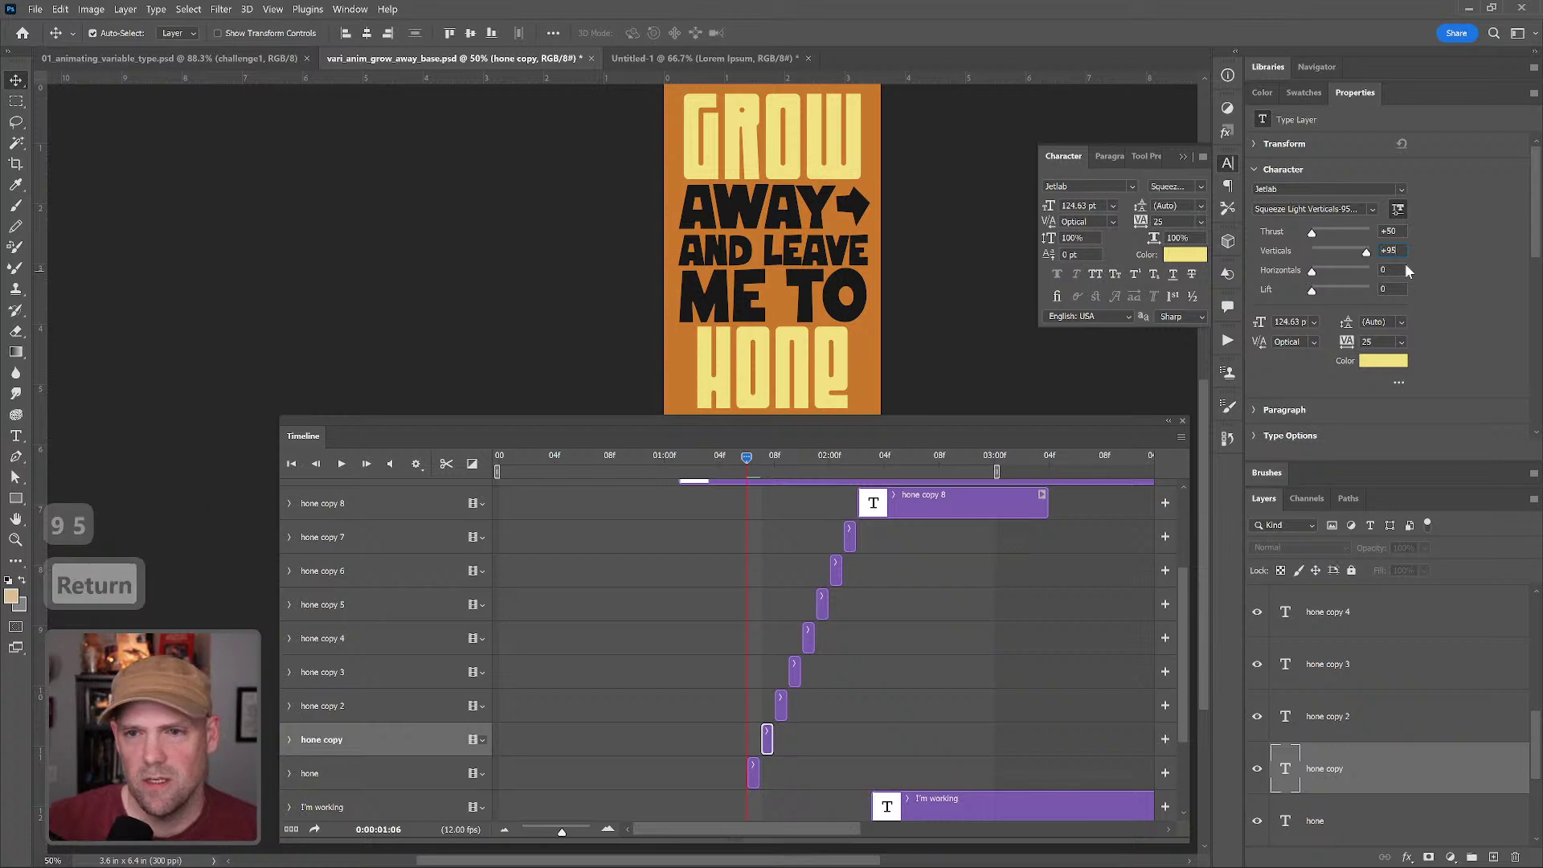
key("Tab")
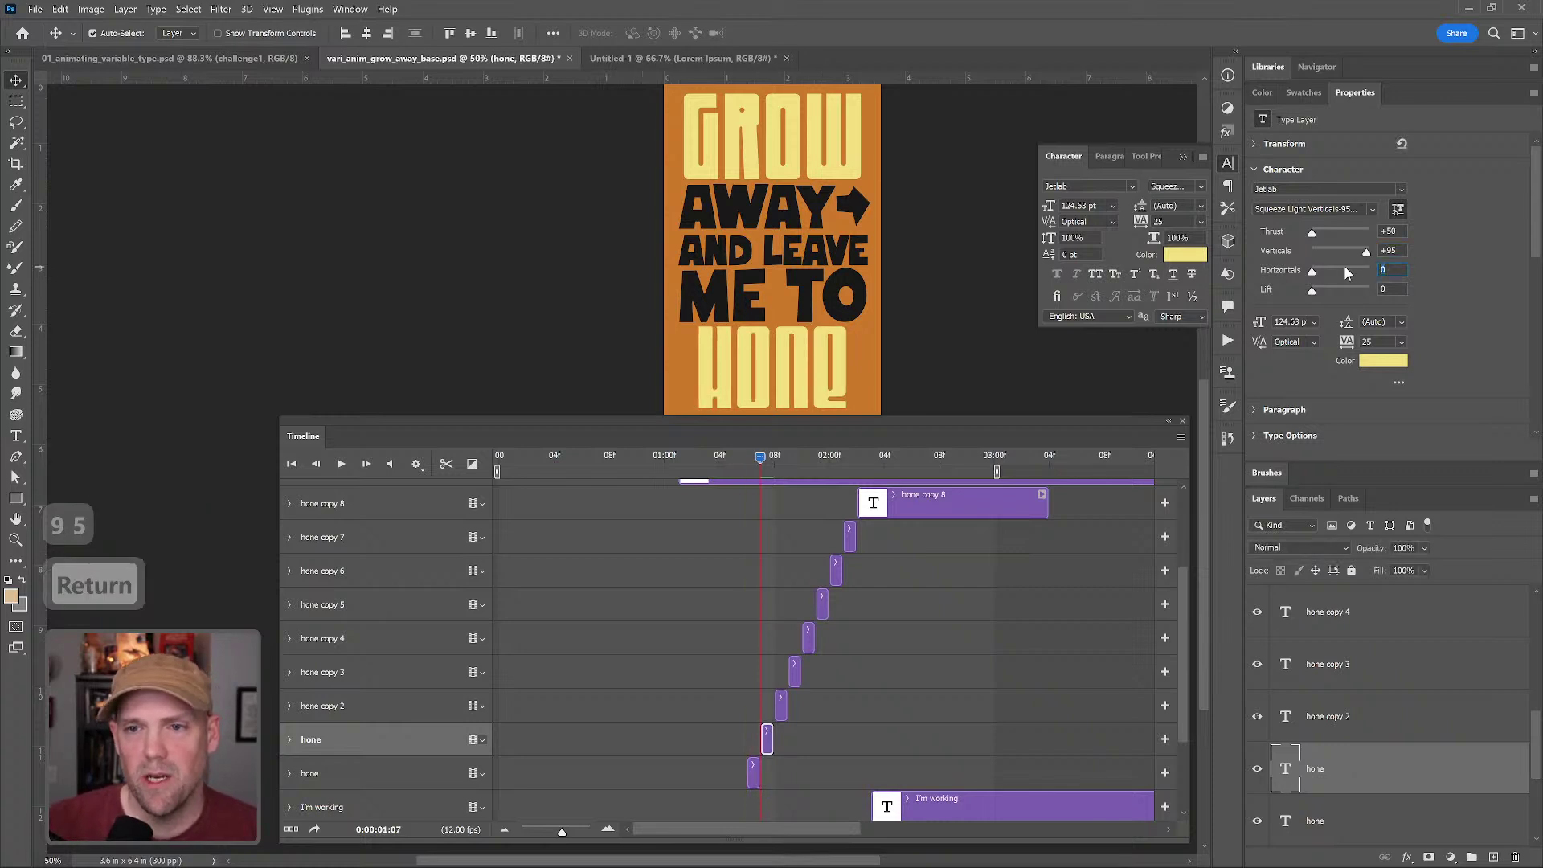
type("95")
key("Return")
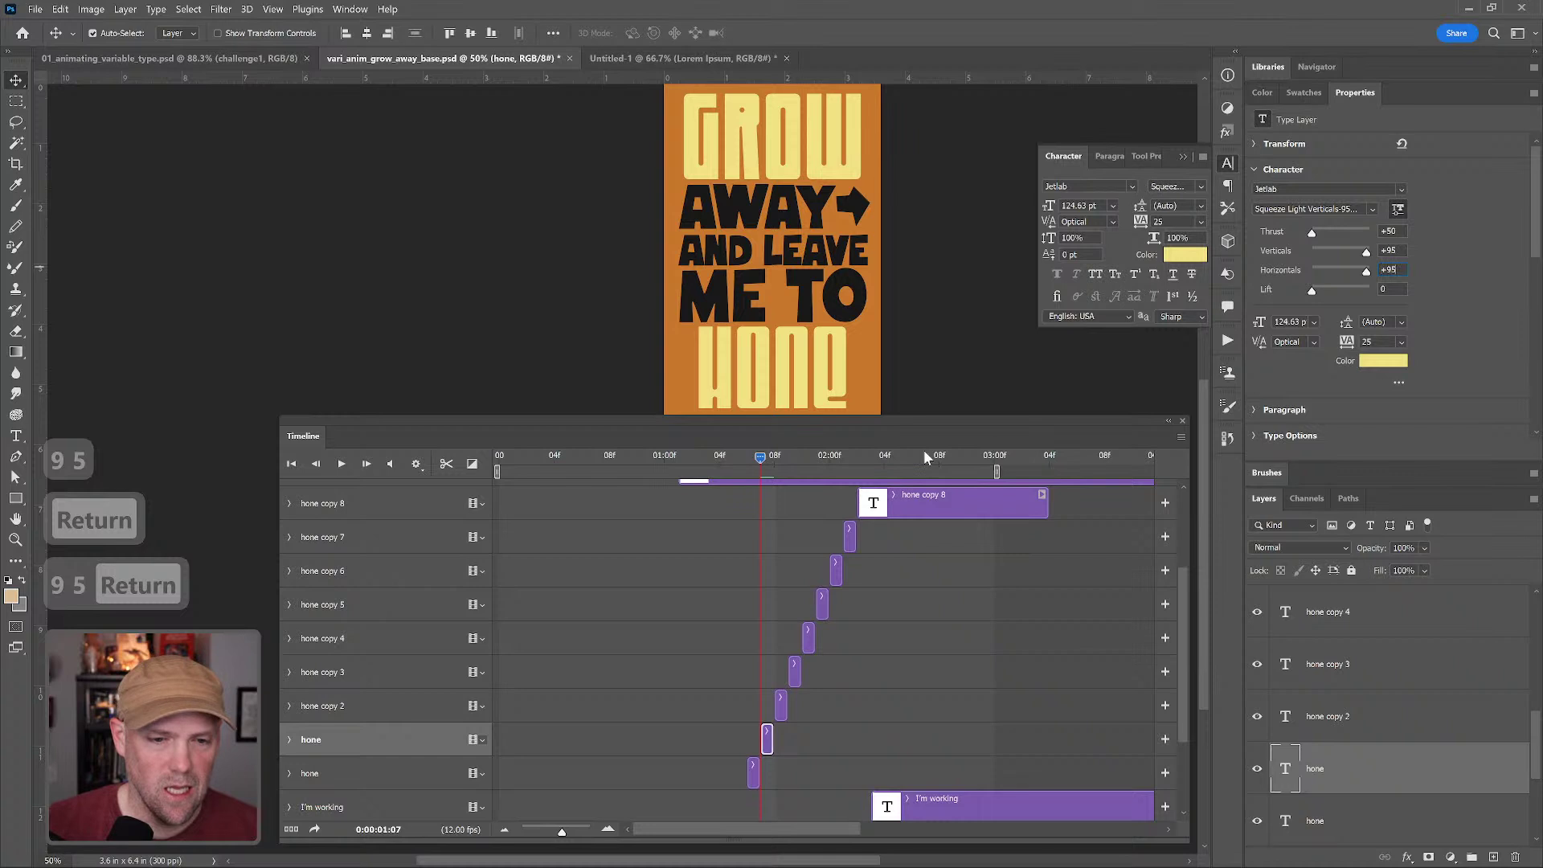
- Set both Verticals and Horizontals to 85 on the hone copy 2 frame
left_click(781, 706)
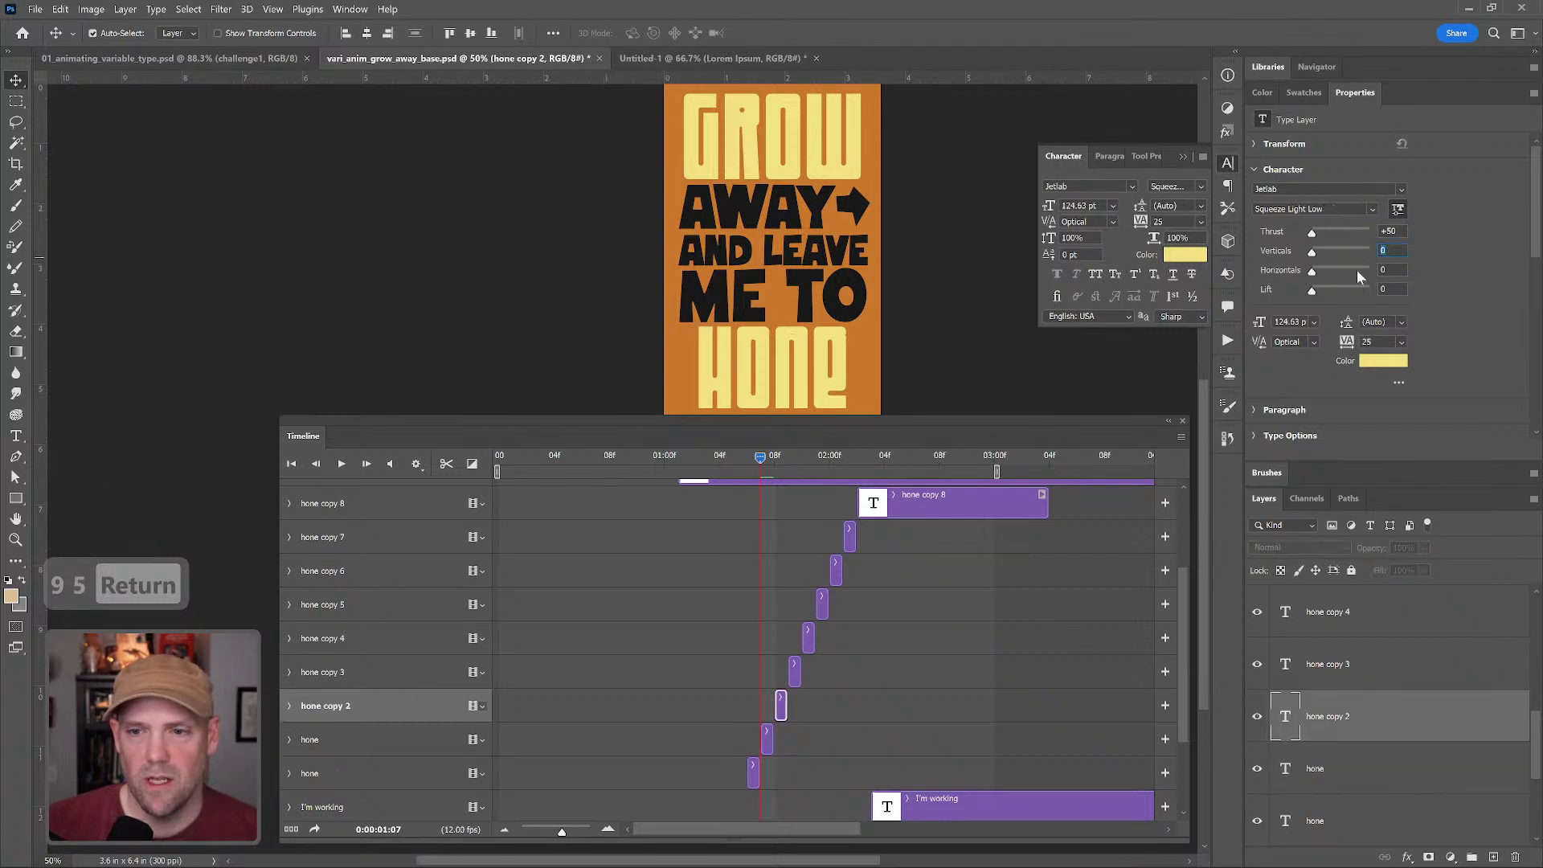
type("85")
key("Return")
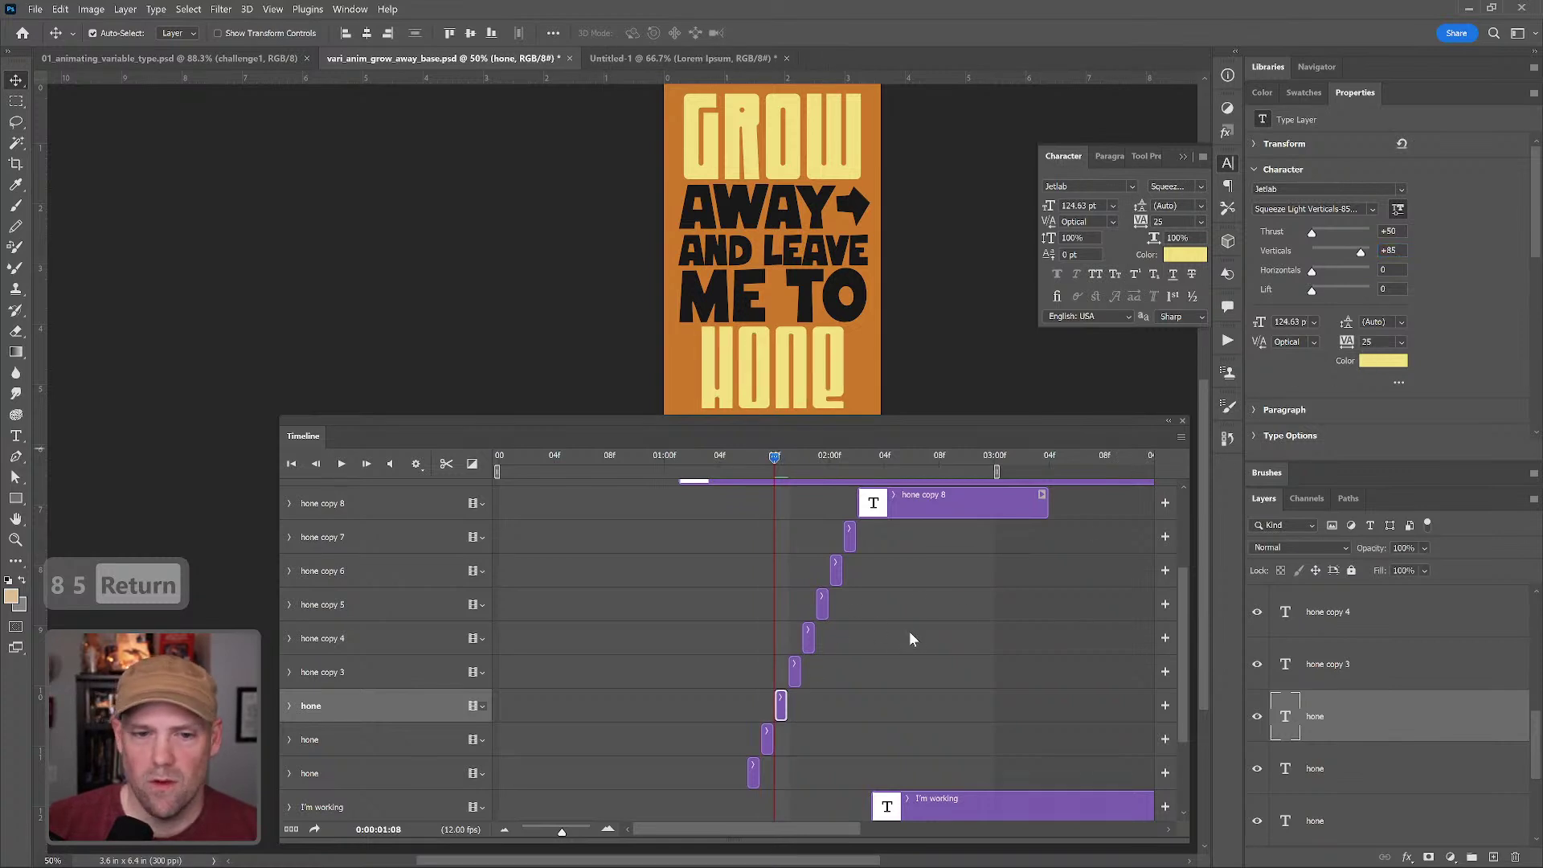
type("85")
key("Return")
- Set both Verticals and Horizontals to 65 on the hone copy 3 frame
left_click(792, 674)
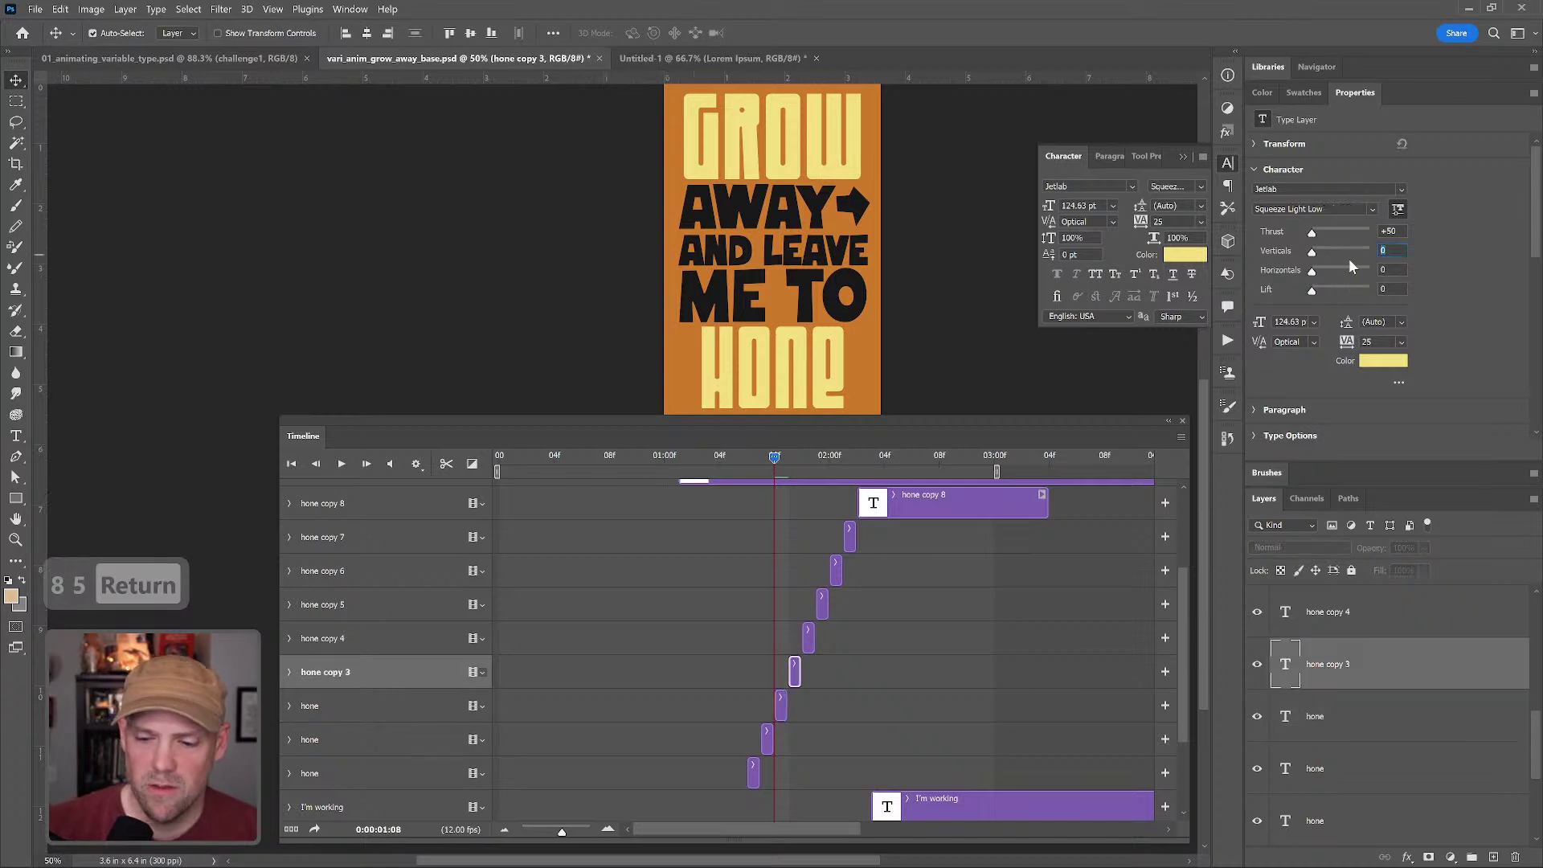
type("65")
key("Return")
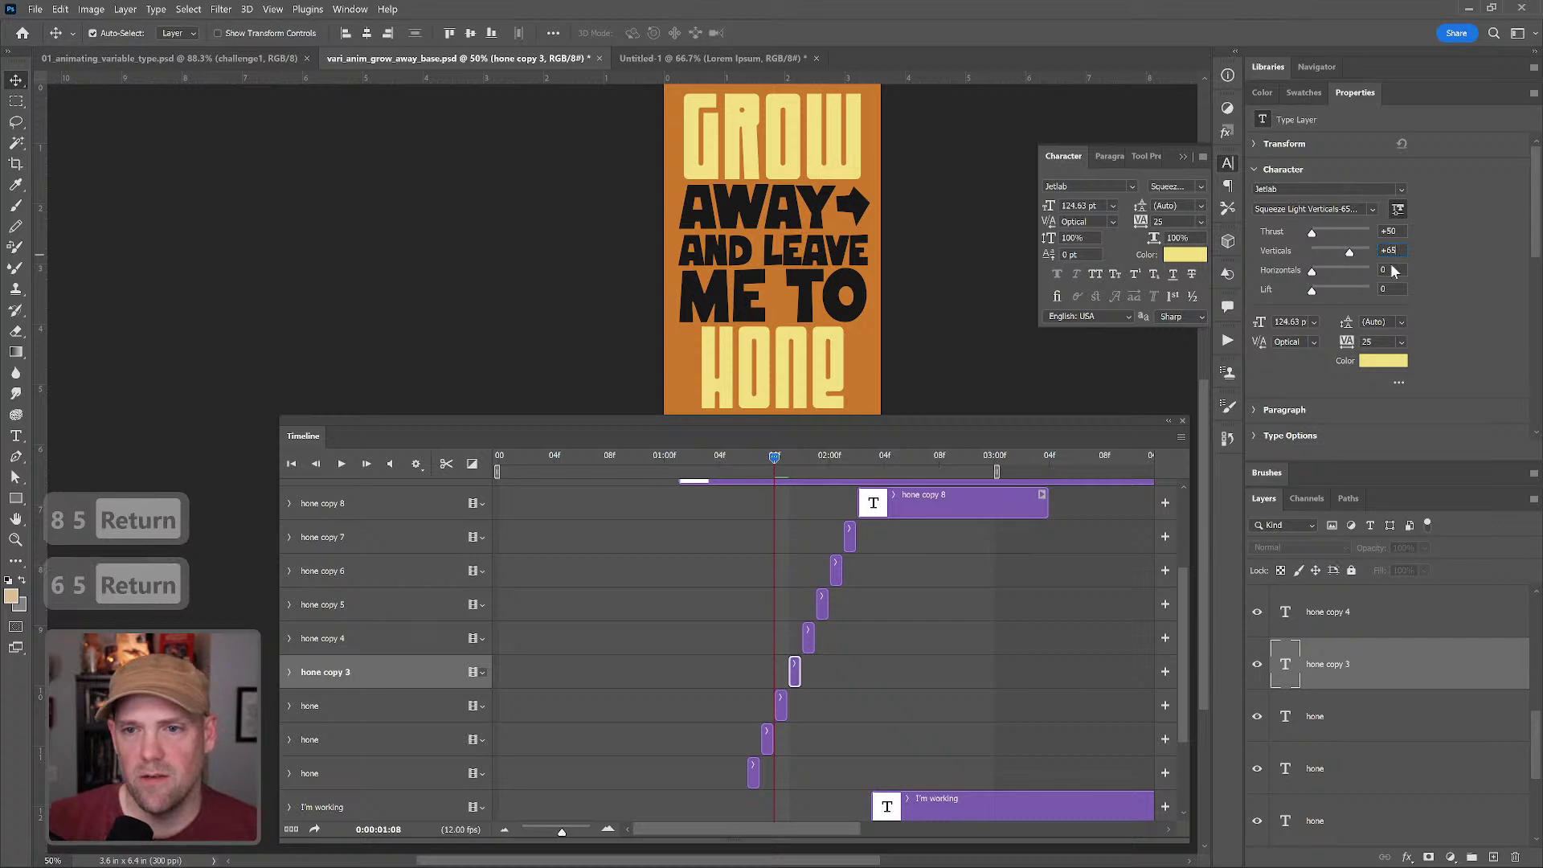
left_click(1394, 270)
type("65")
key("Return")
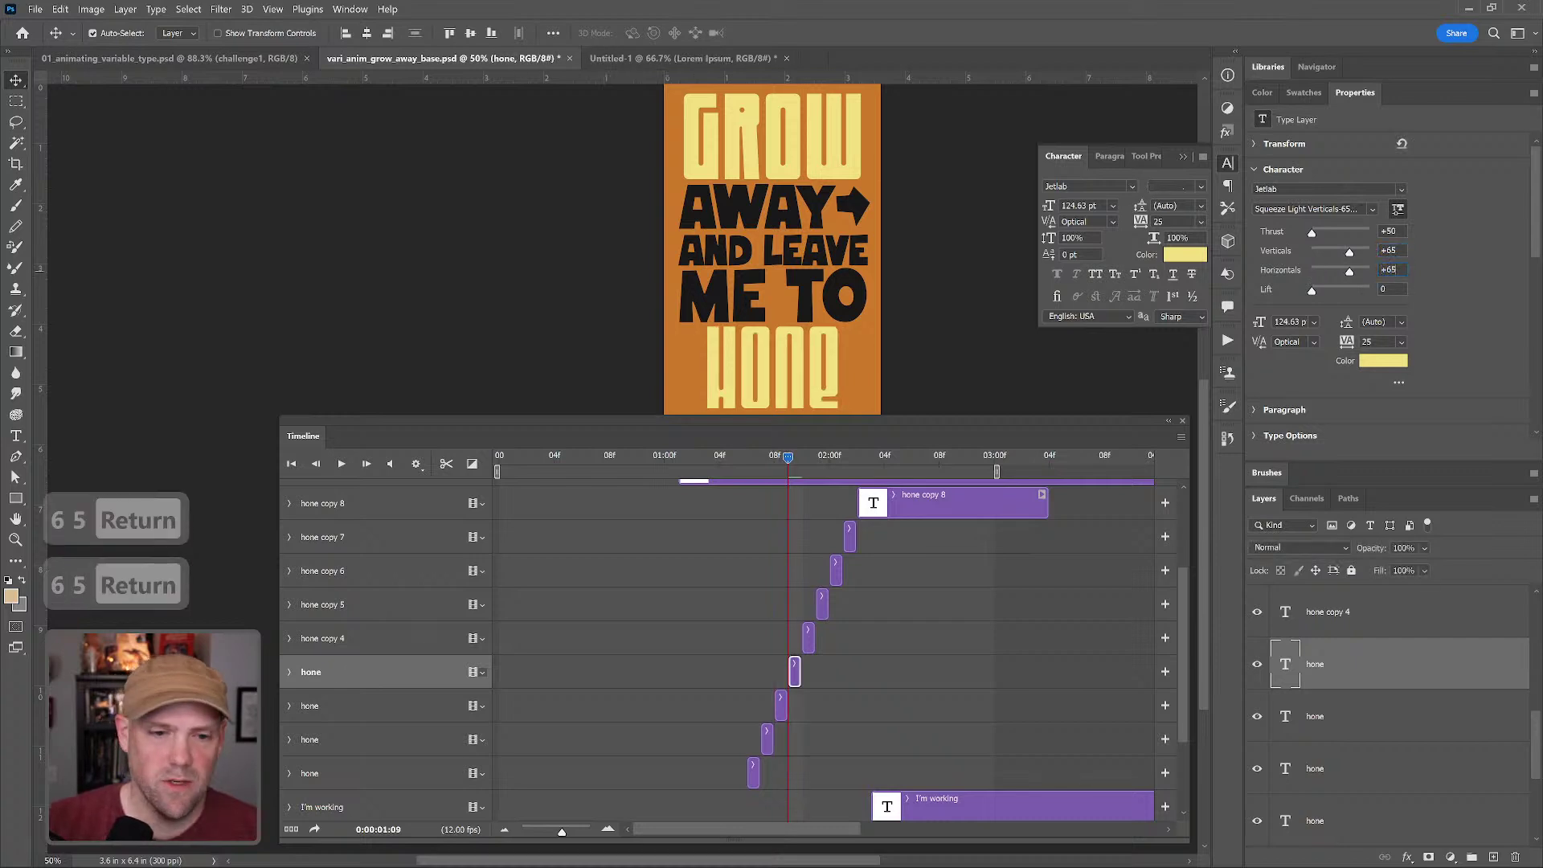
- Set both Verticals and Horizontals to 45 on the hone copy 4 frame
left_click(808, 638)
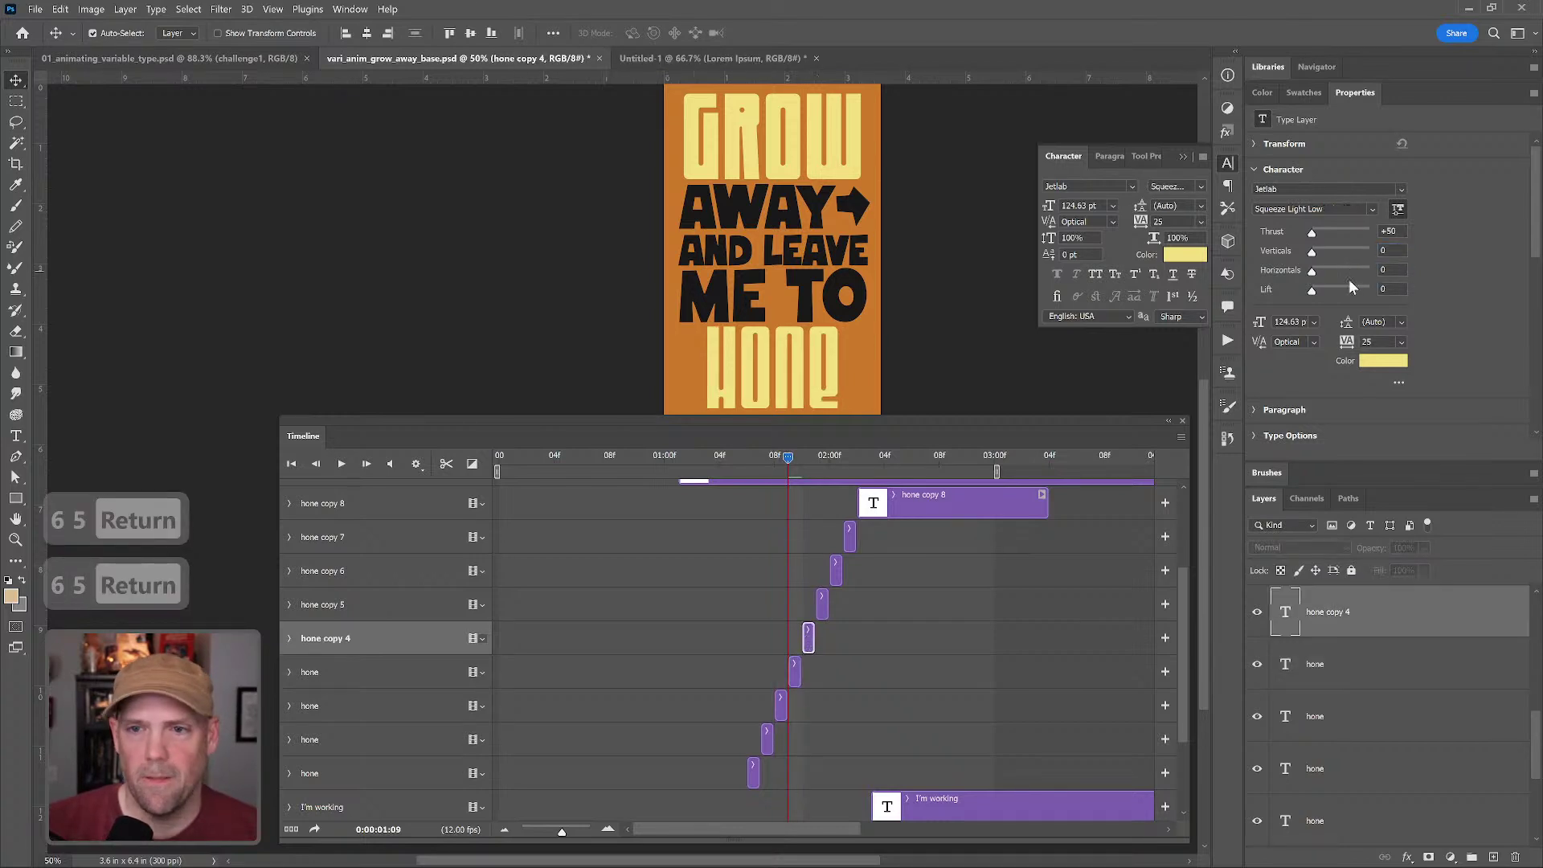
type("45")
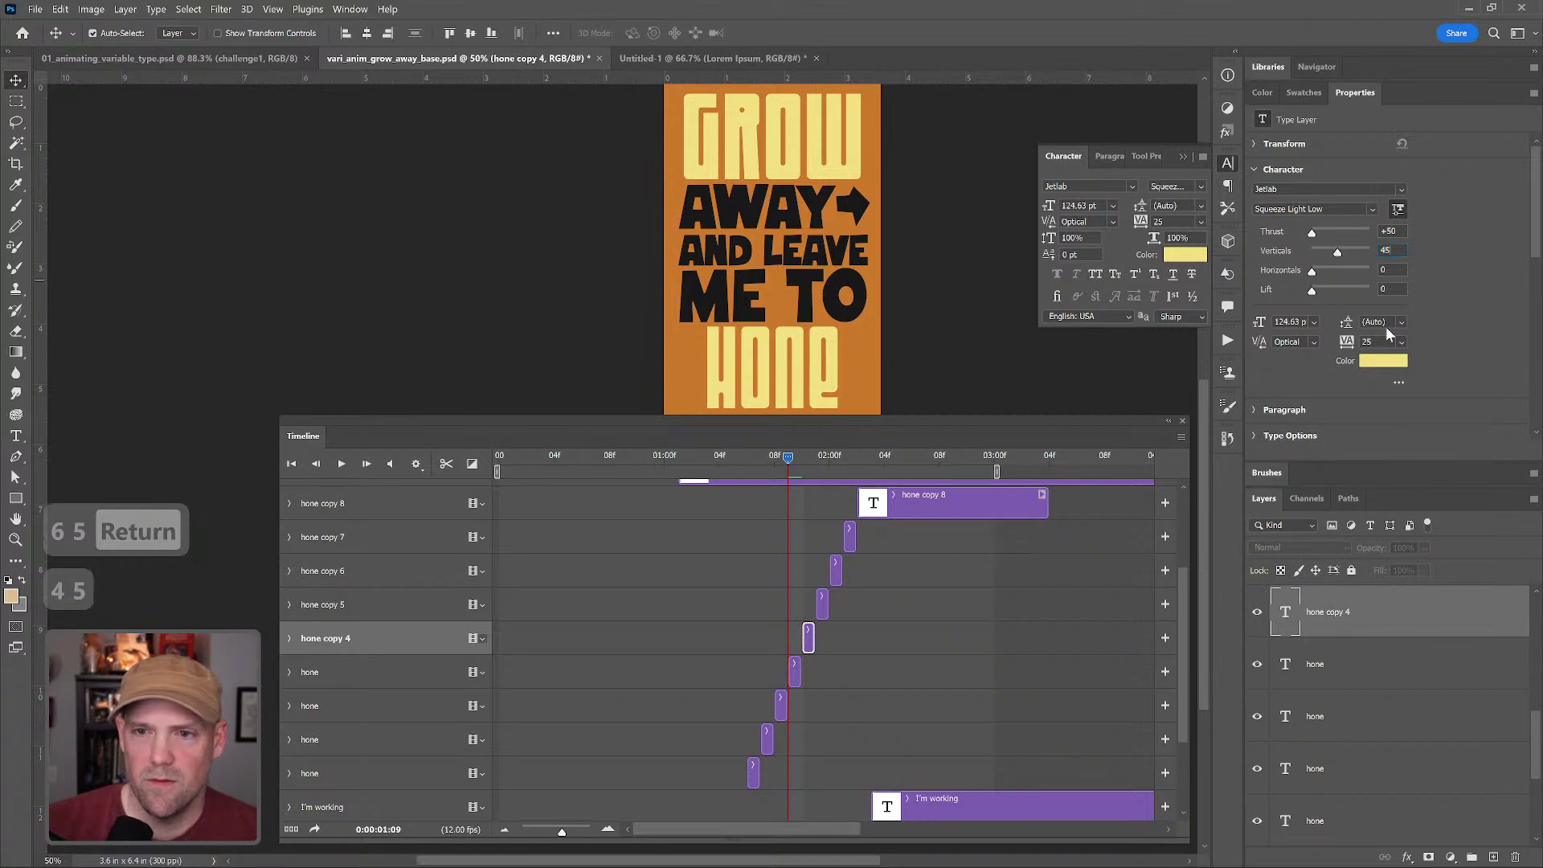
key("Return")
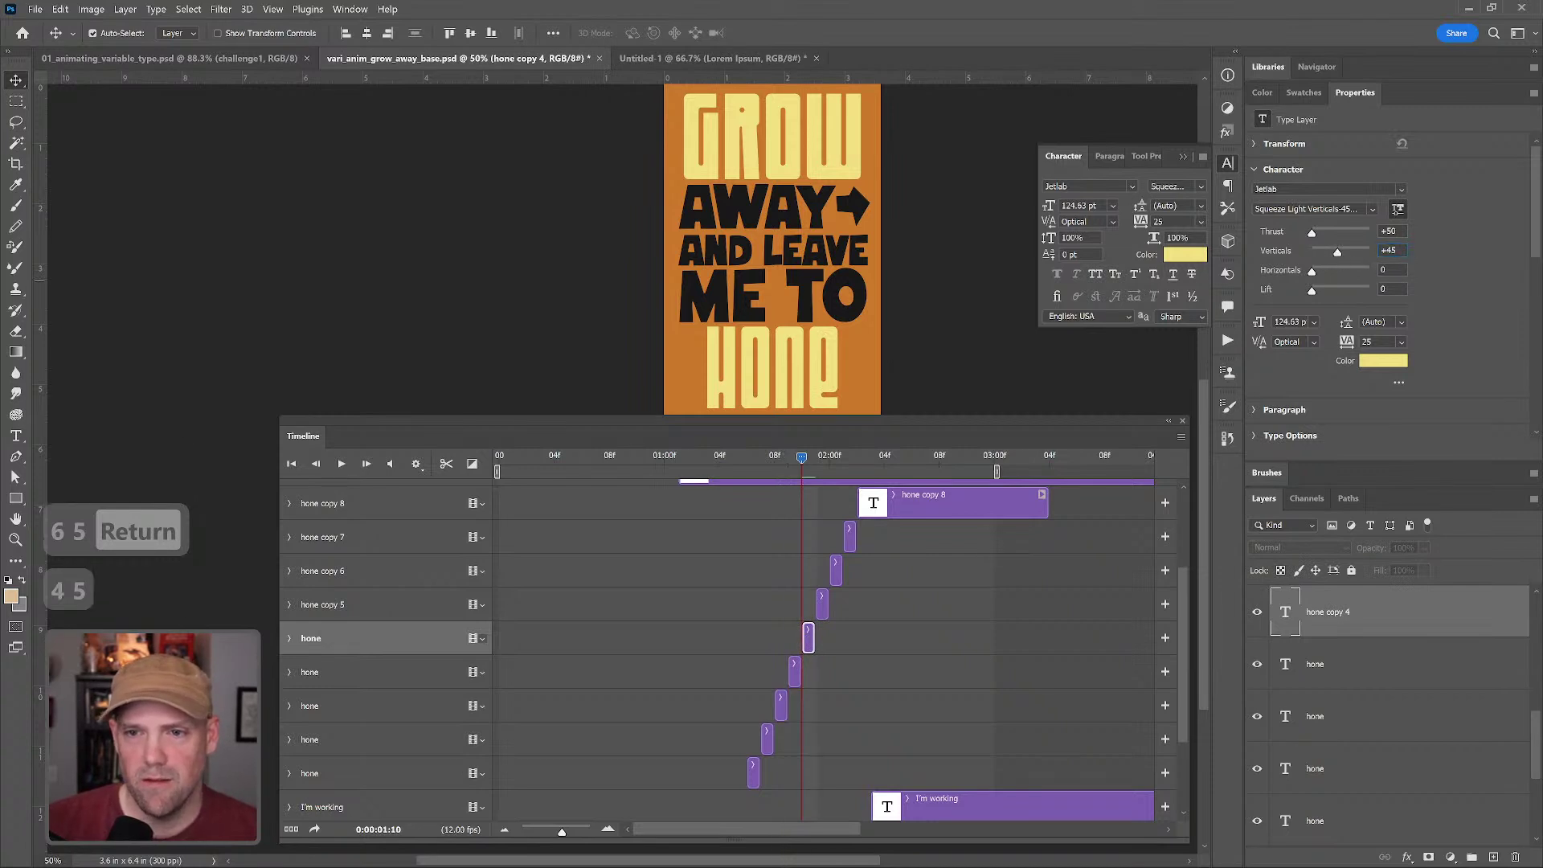
left_click(1391, 270)
type("45")
key("Return")
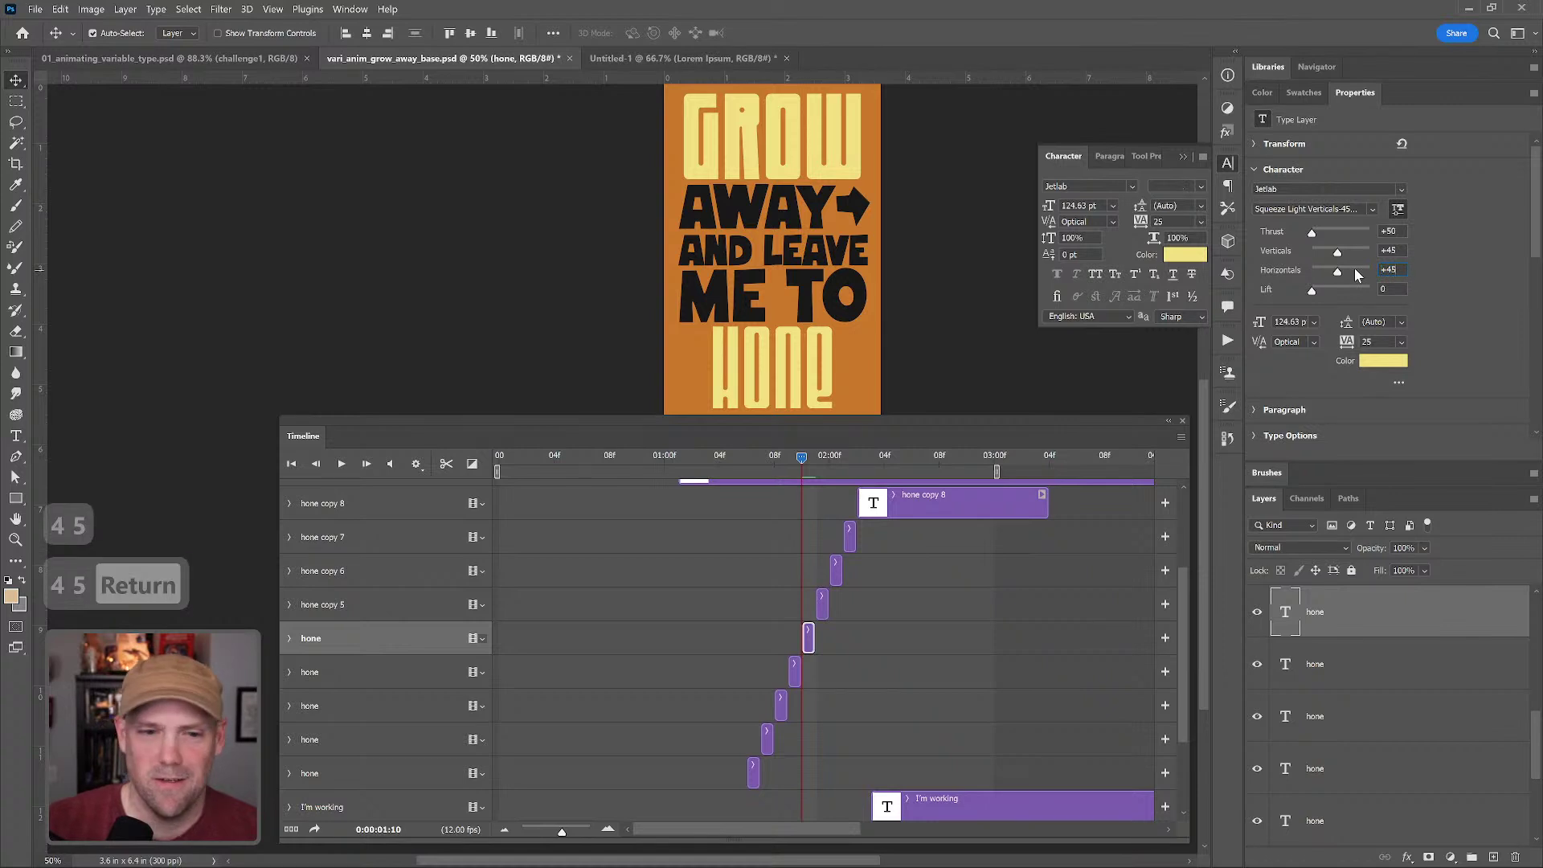
- Set both Verticals and Horizontals to 25 on the hone copy 5 frame
left_click(822, 605)
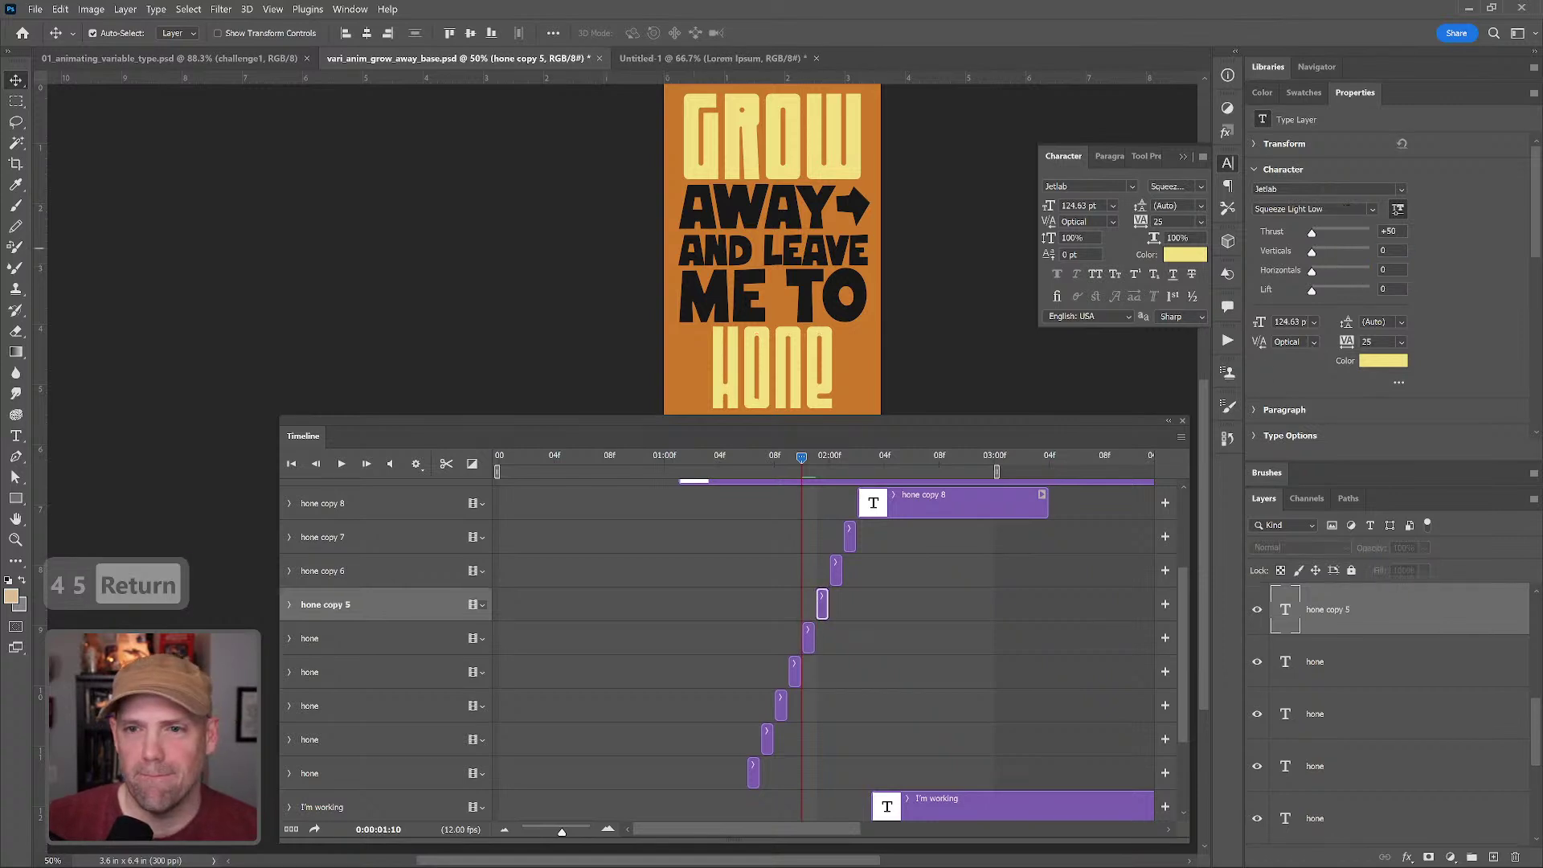
type("25")
key("Return")
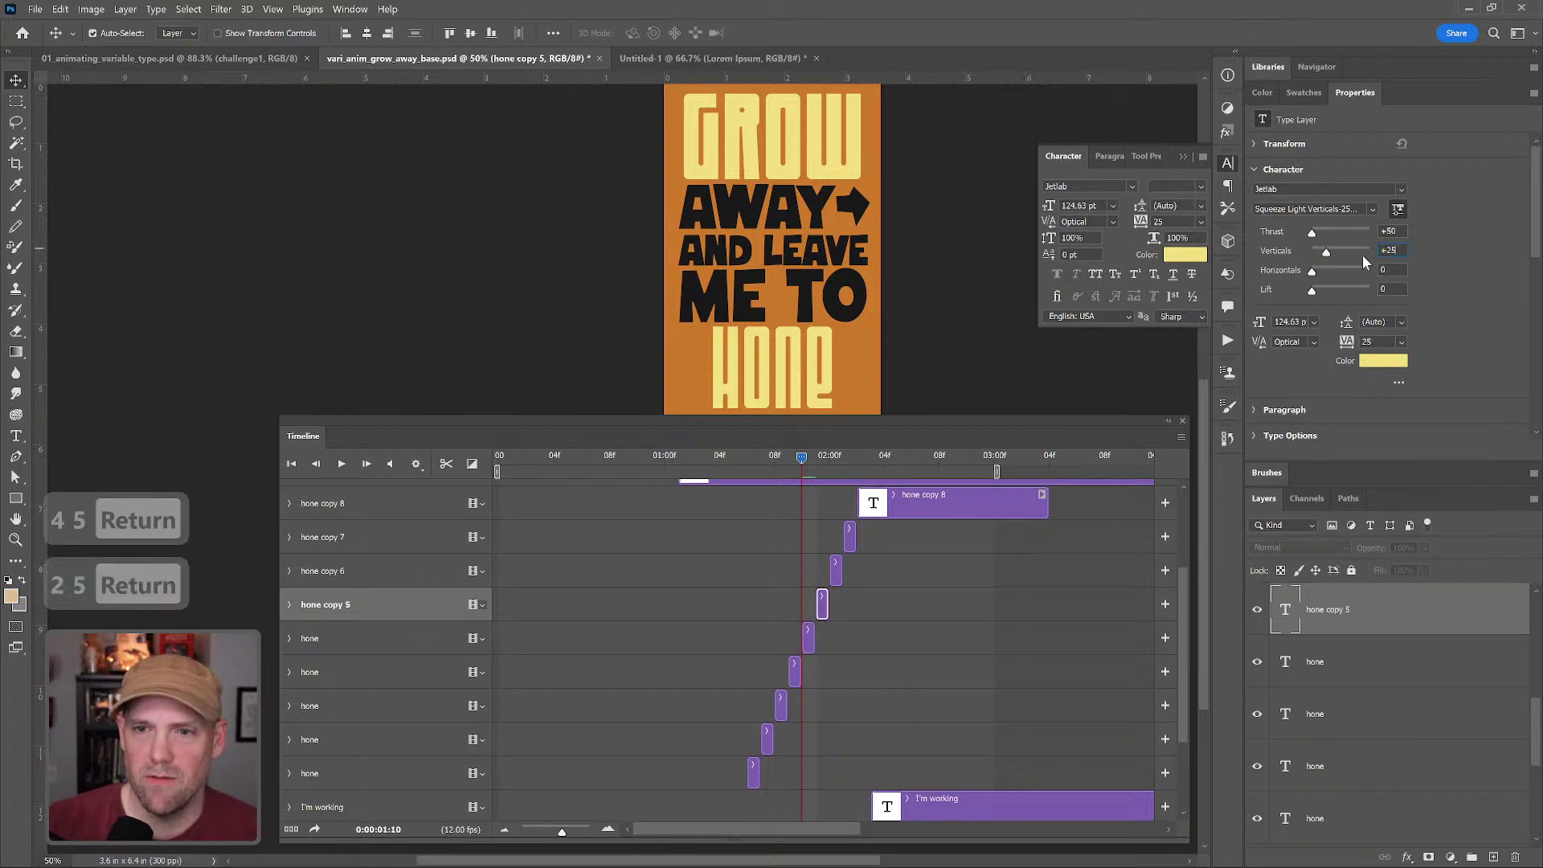
left_click(1386, 269)
type("25")
key("Return")
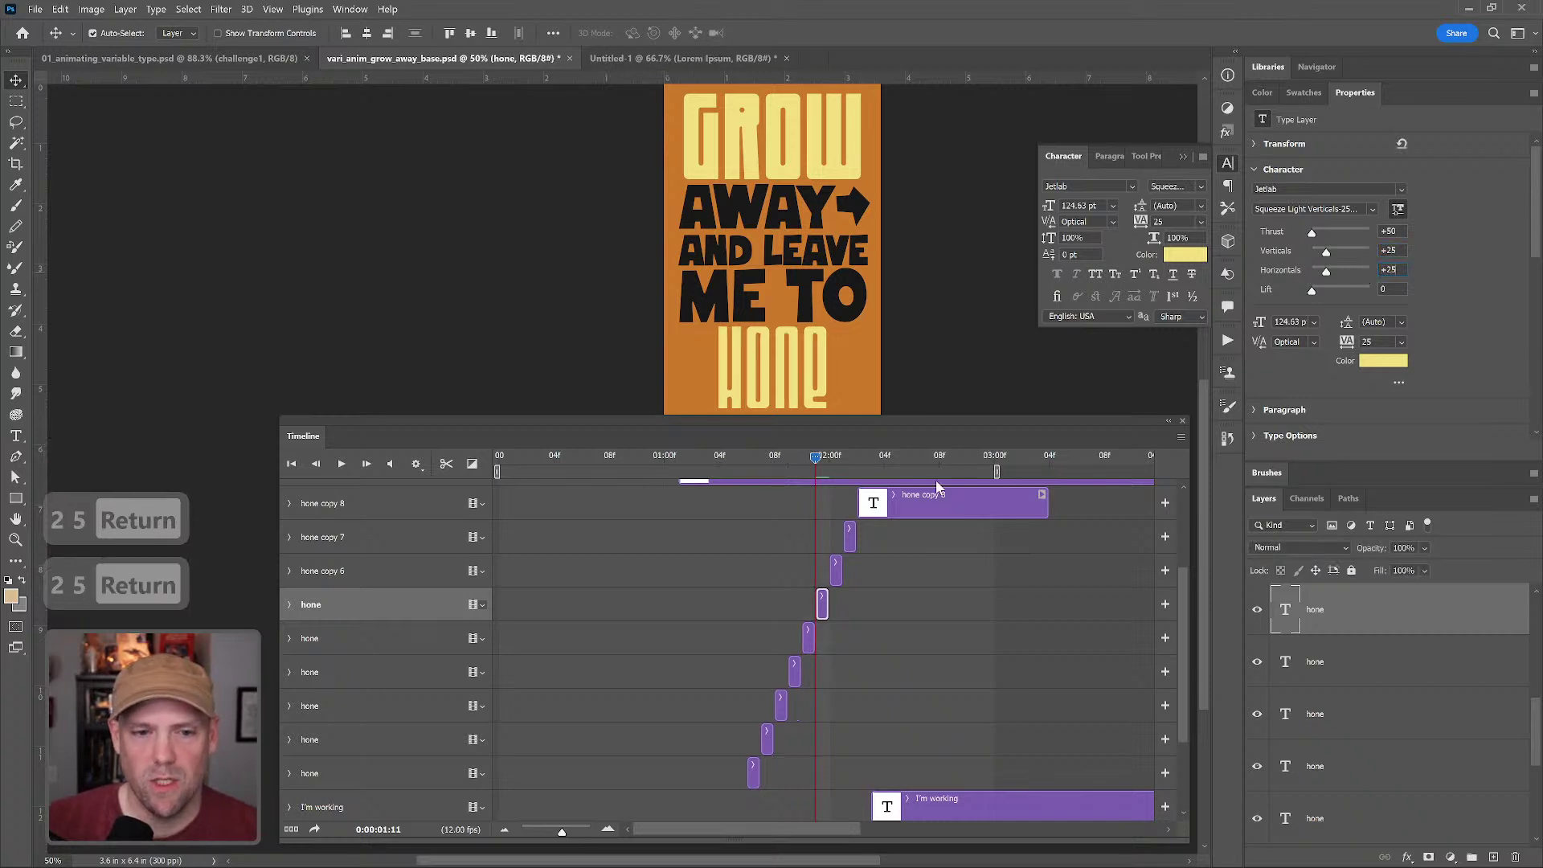
- Set both Verticals and Horizontals to 15 on the hone copy 6 frame
key("alt+]")
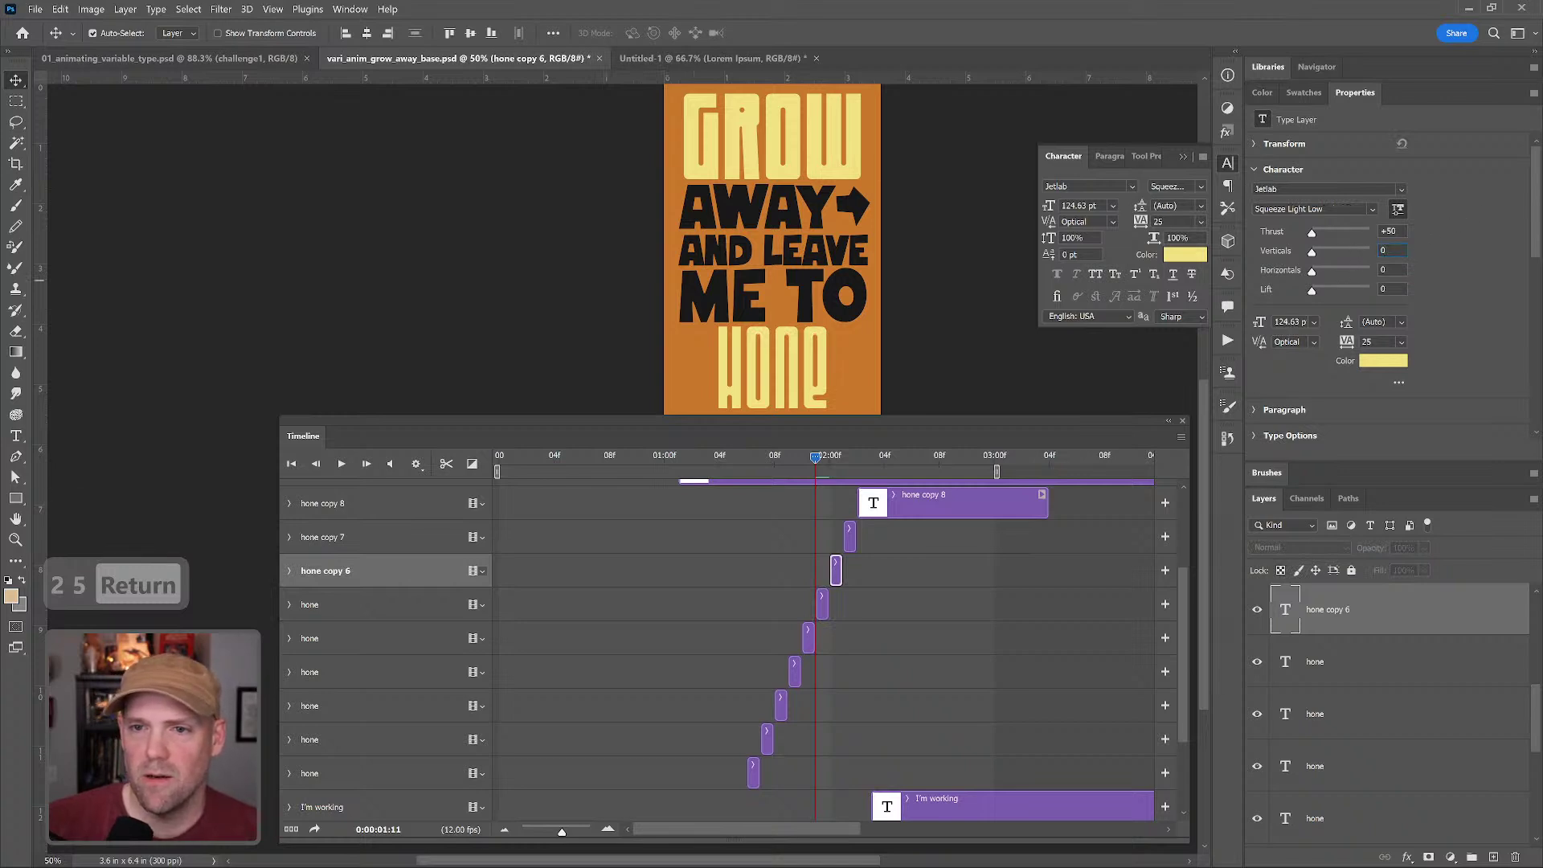
type("15")
key("Return")
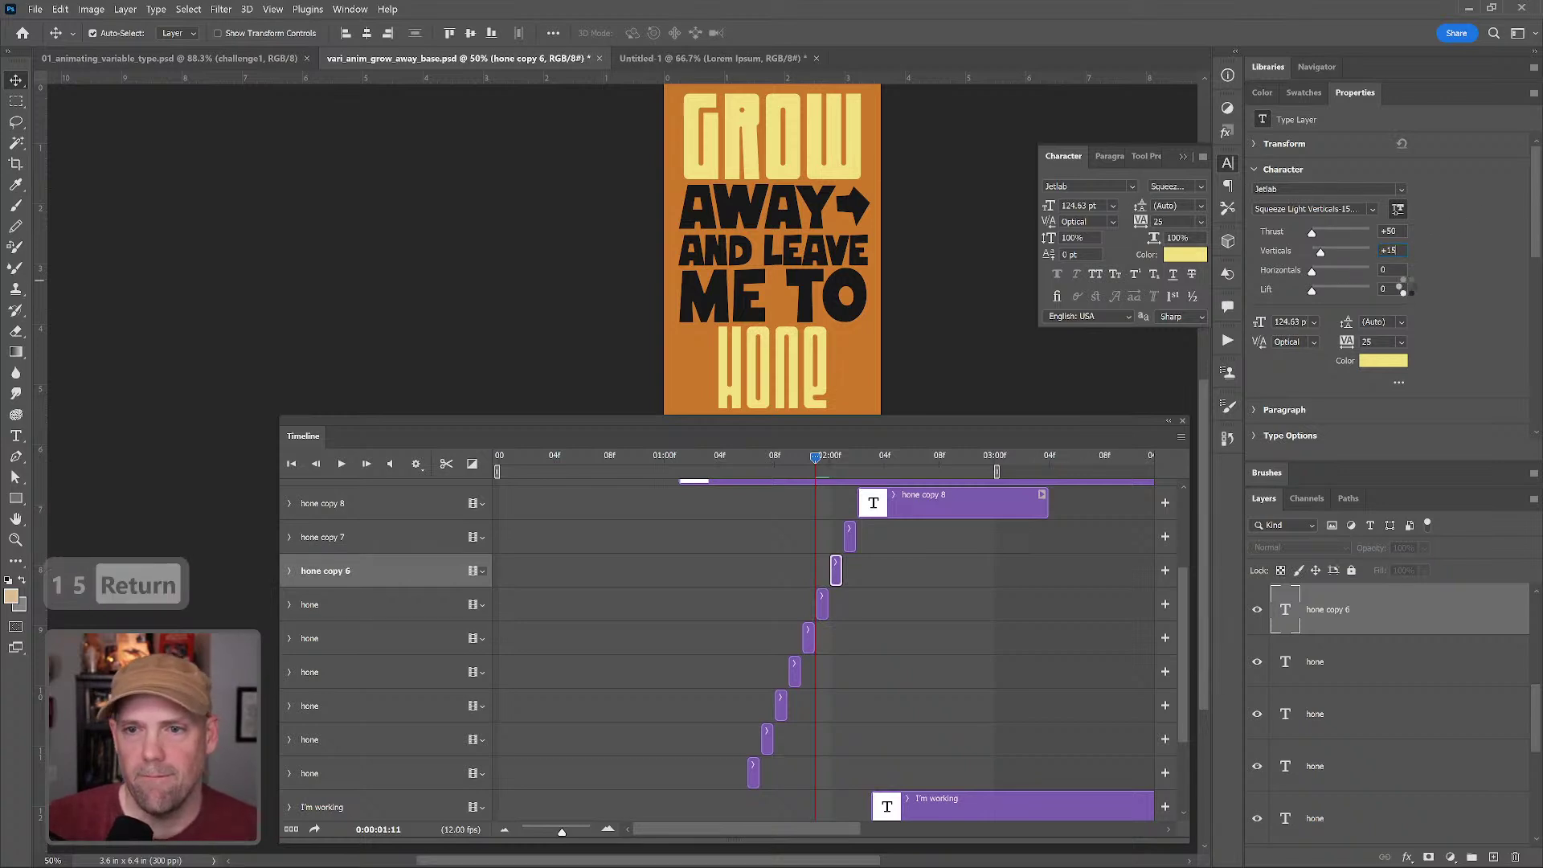
key("Right")
type("15")
key("Return")
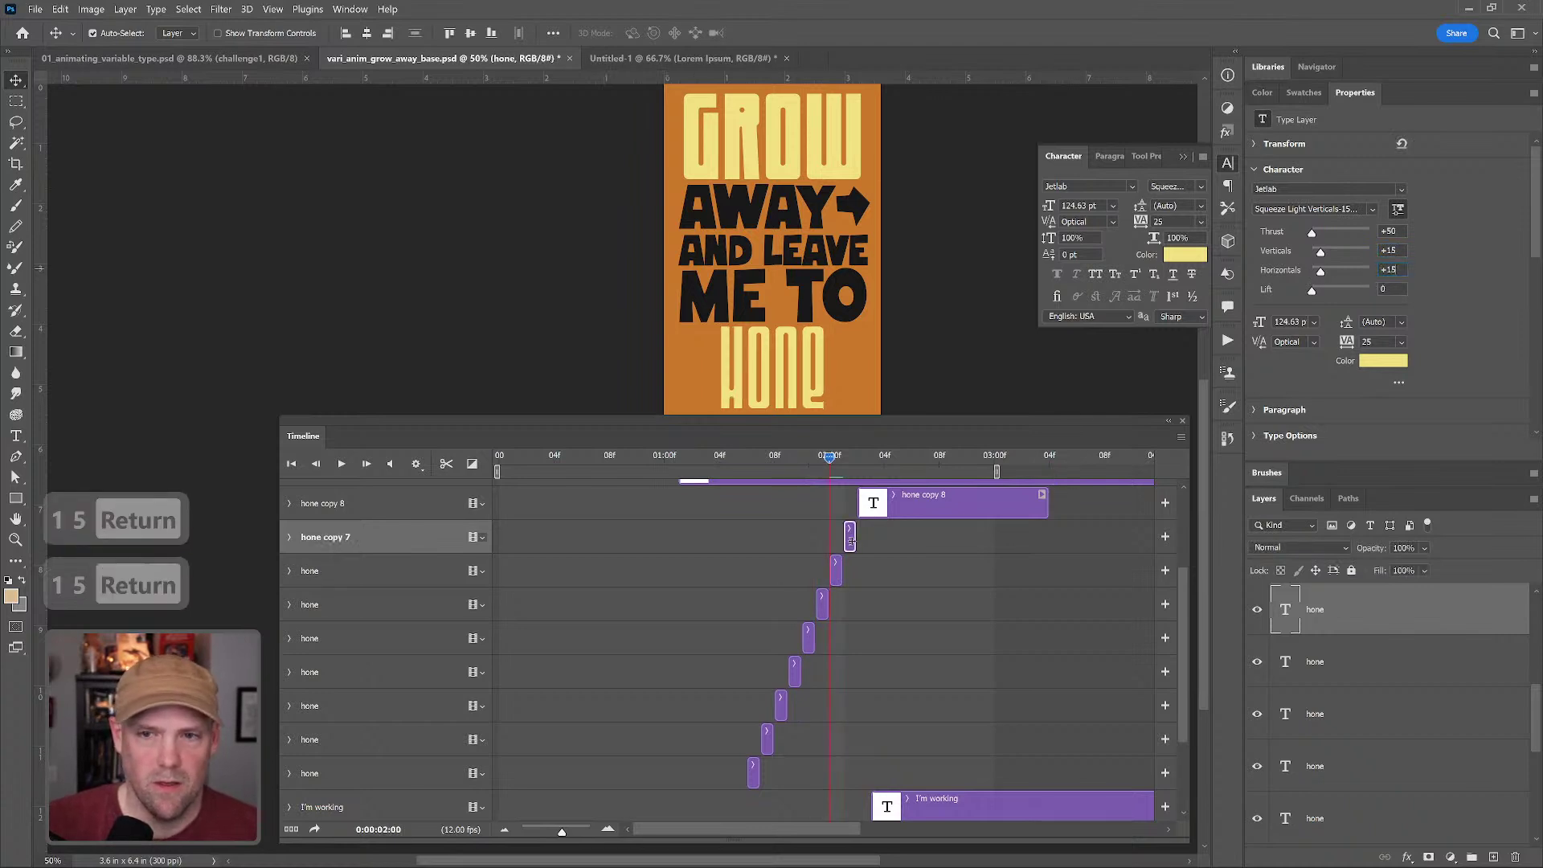
- Set both Verticals and Horizontals to 5 on the hone copy 7 frame
left_click(850, 537)
type("5")
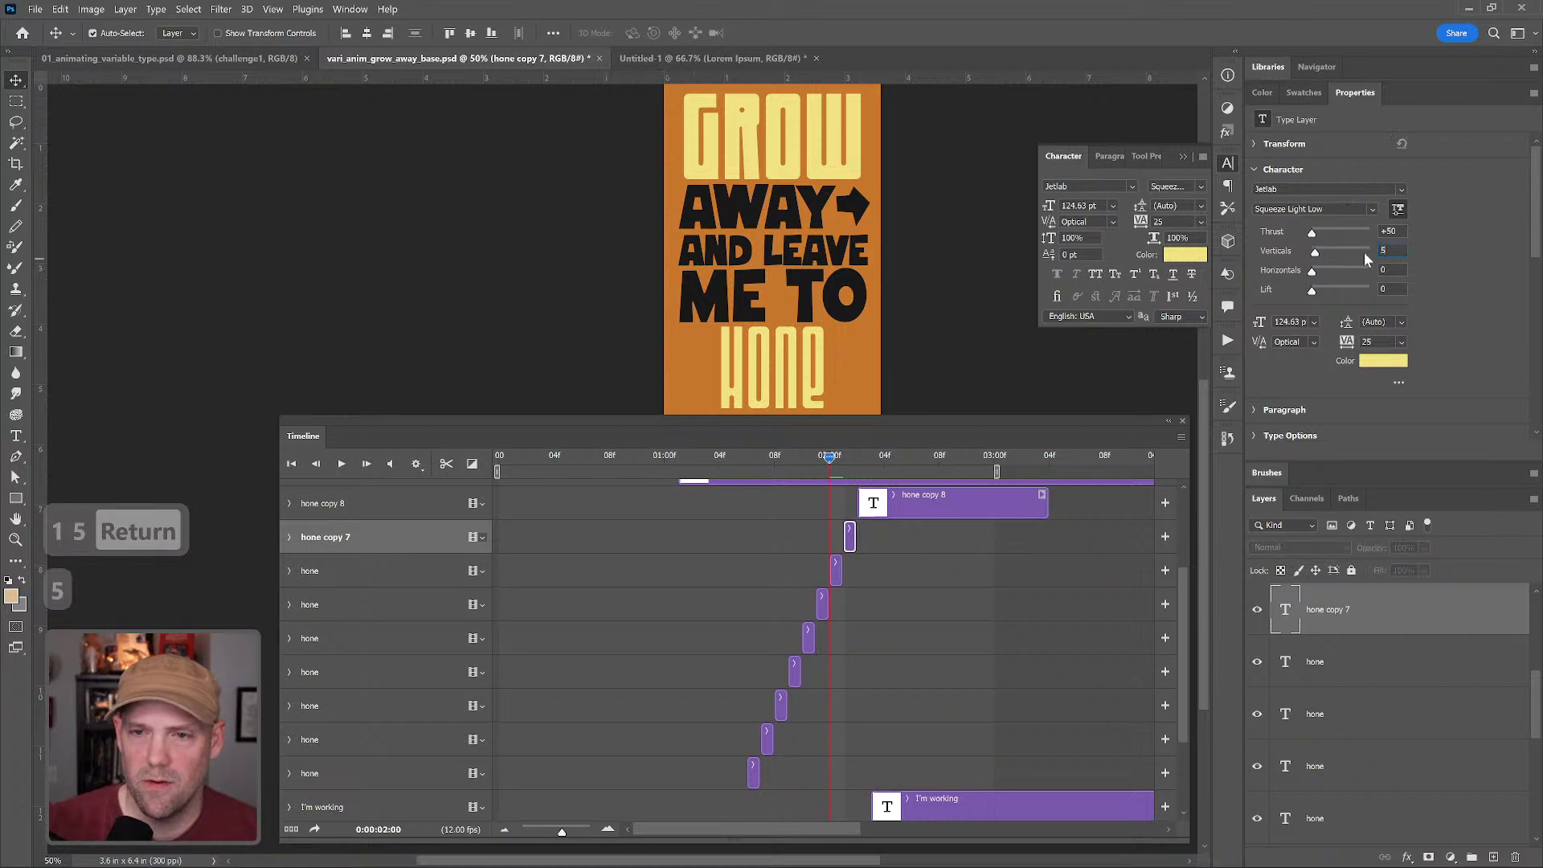
left_click(1393, 269)
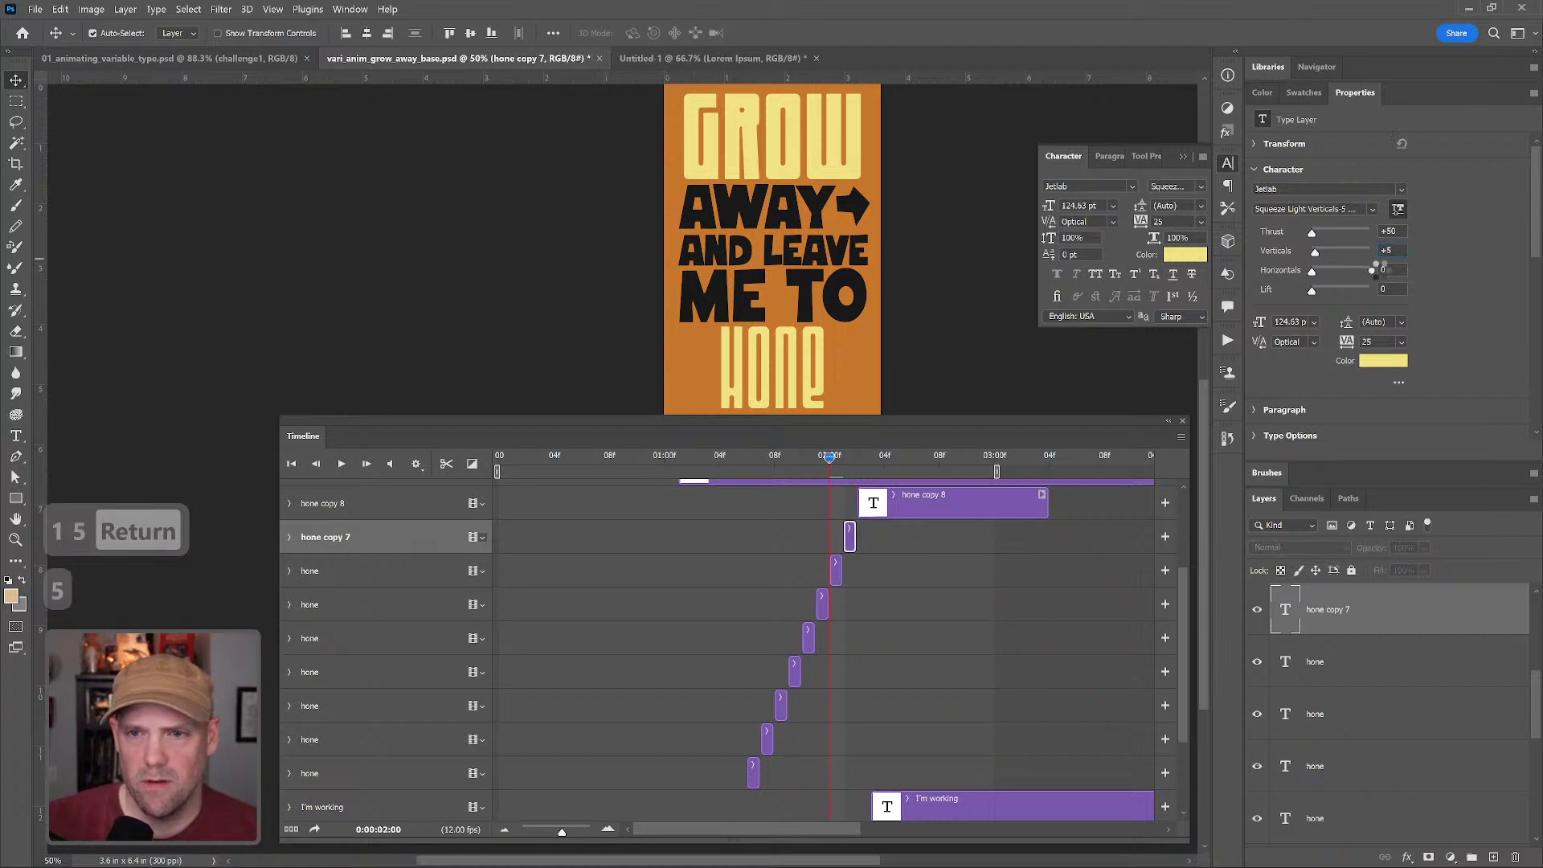
type("5")
key("Return")
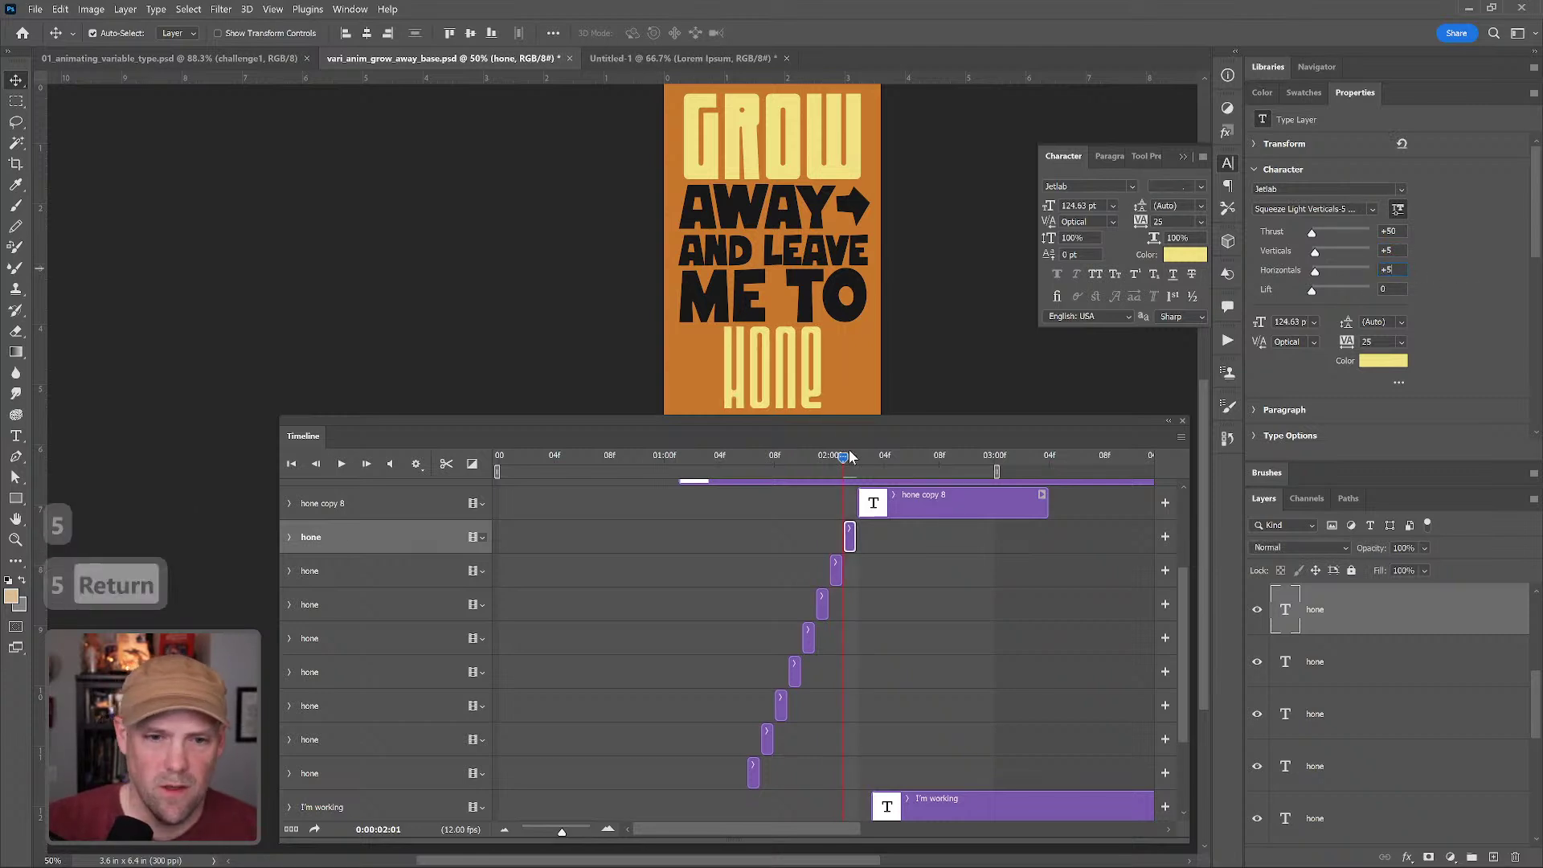
- Select the hone copy 8 layer and play back the animation to check the hone frames
key("alt+bracketright")
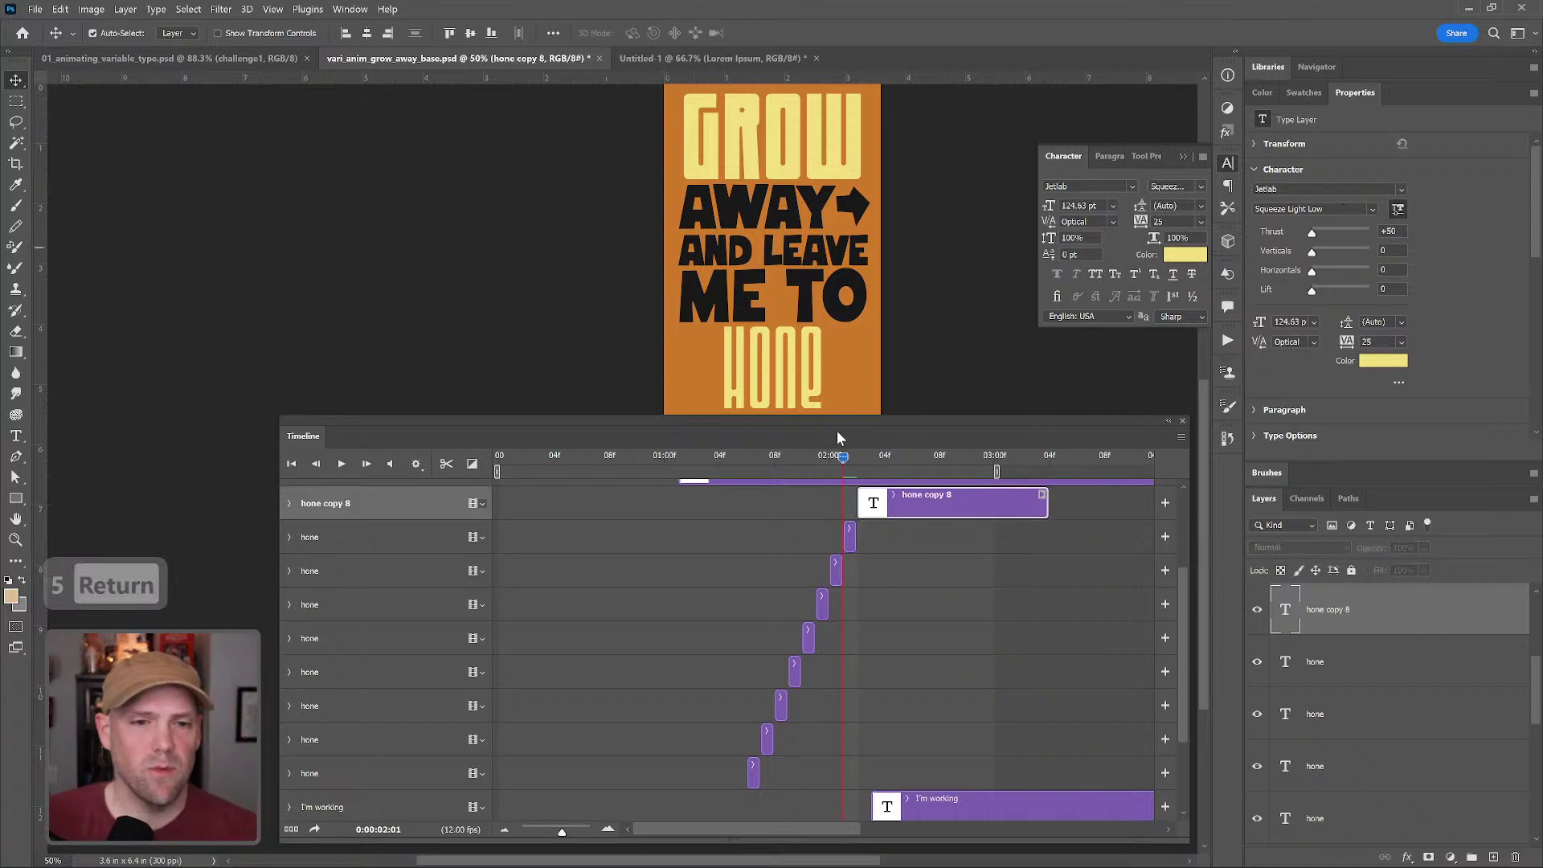
key("space")
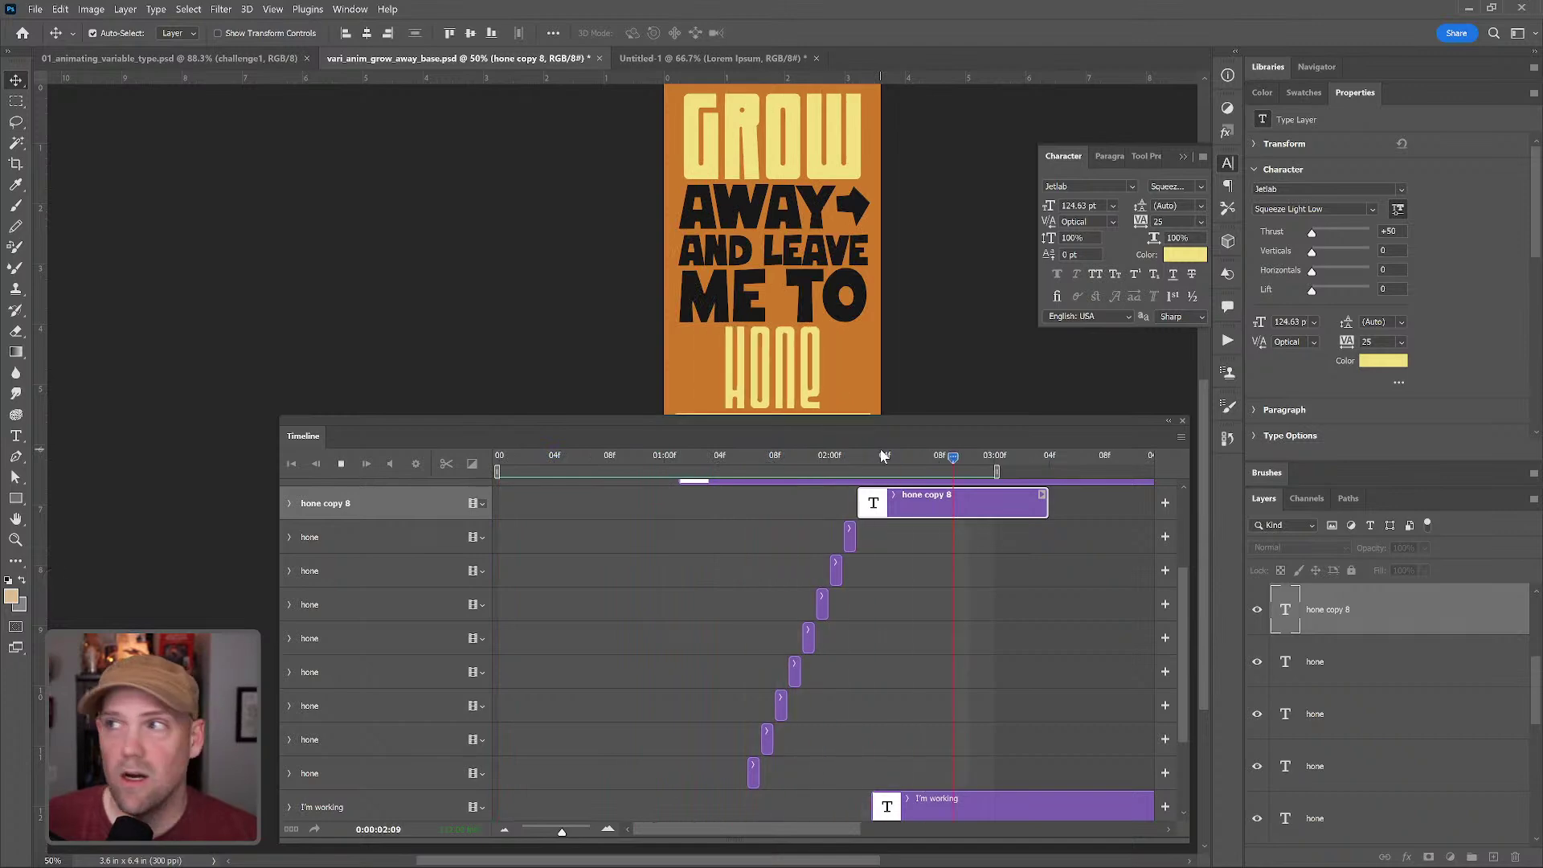
key("space")
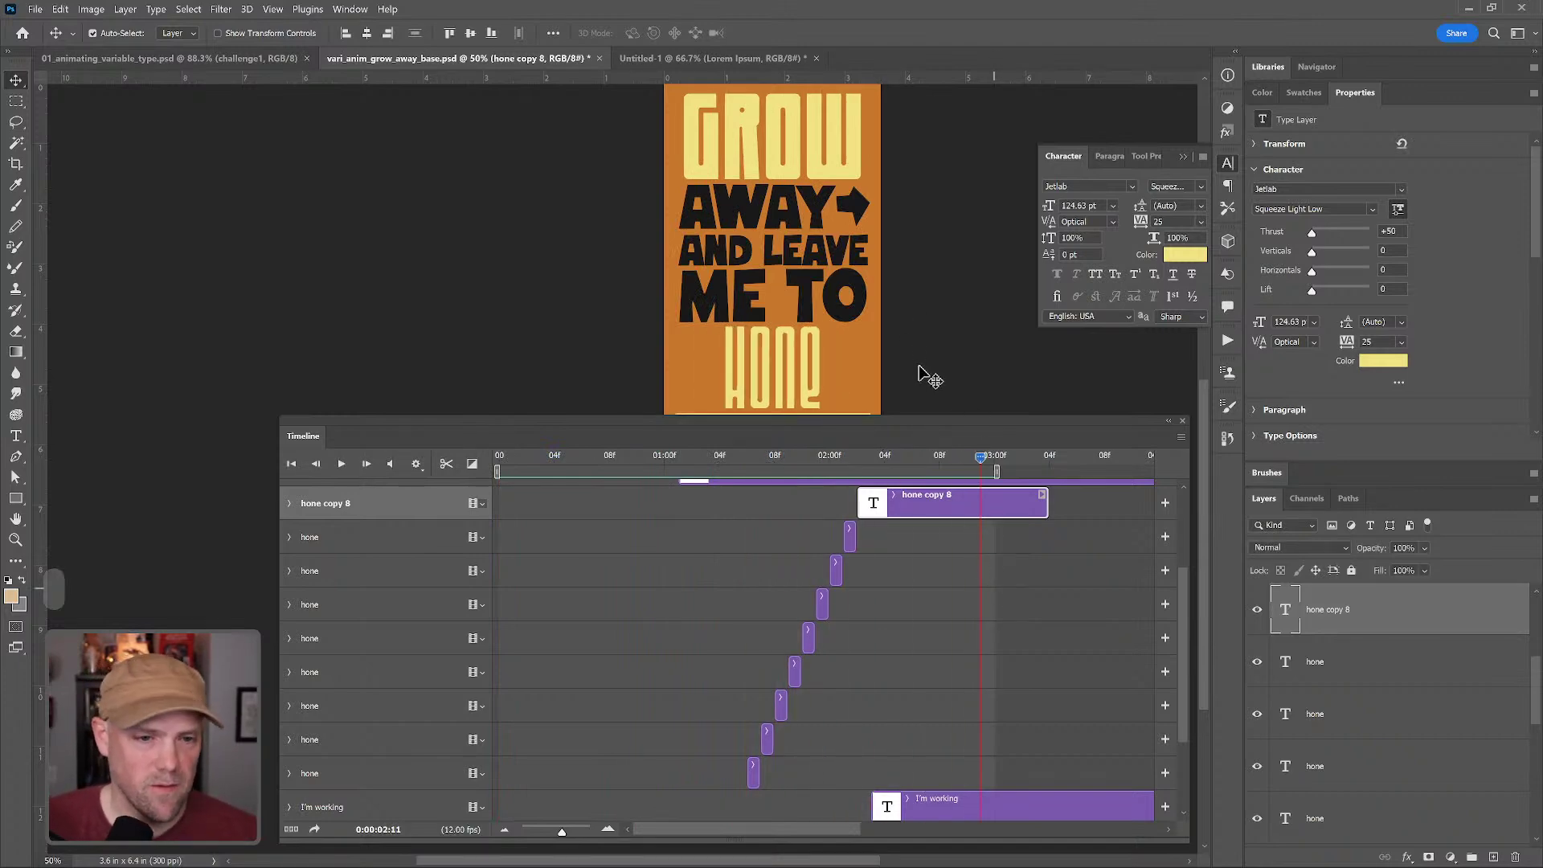
key("f")
key("f")
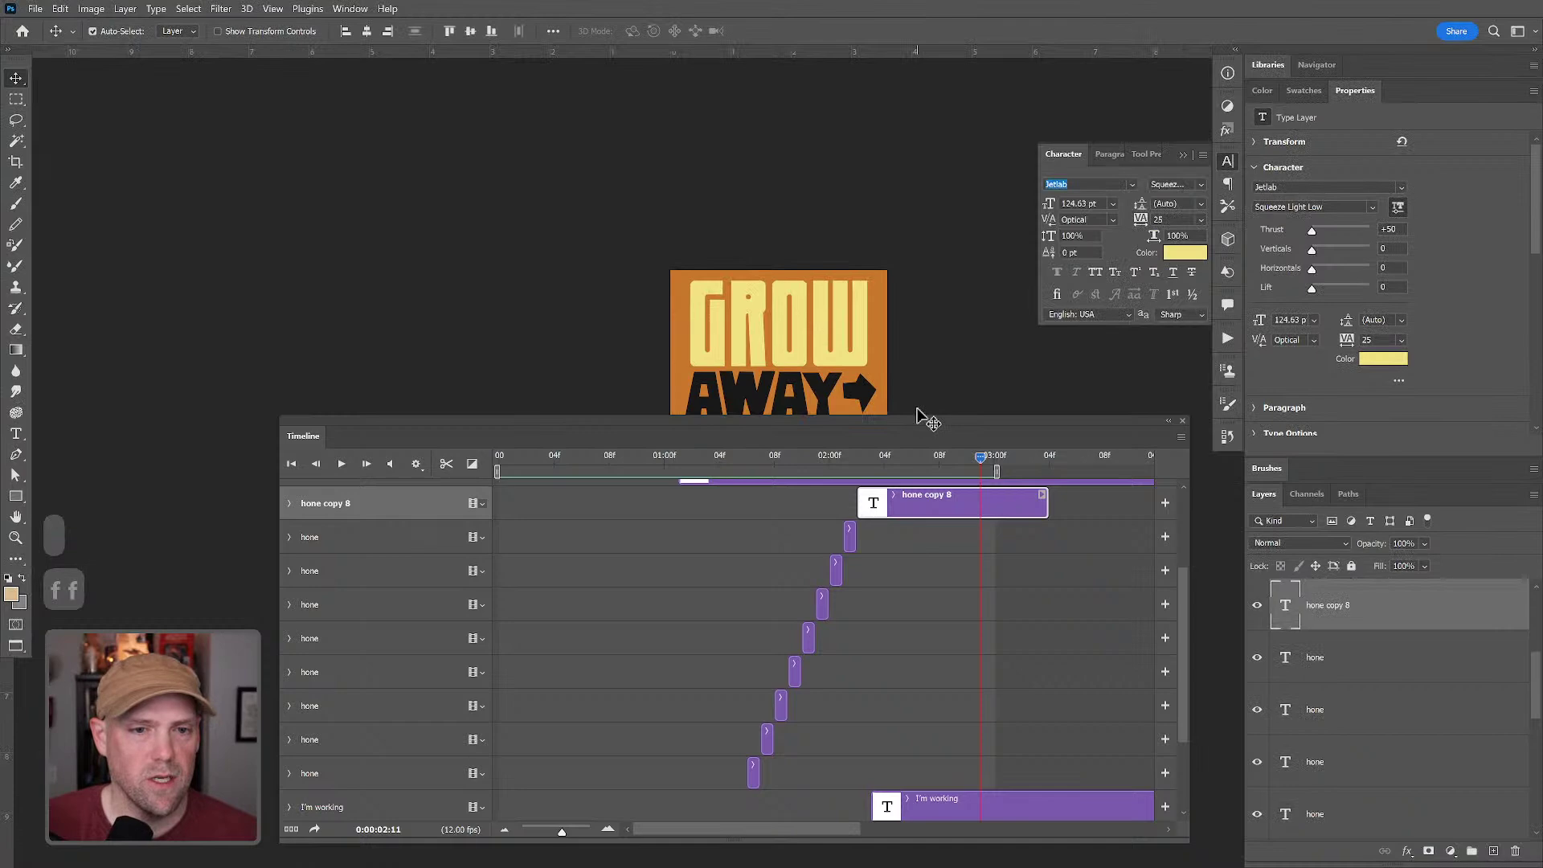
key("f")
key("f")
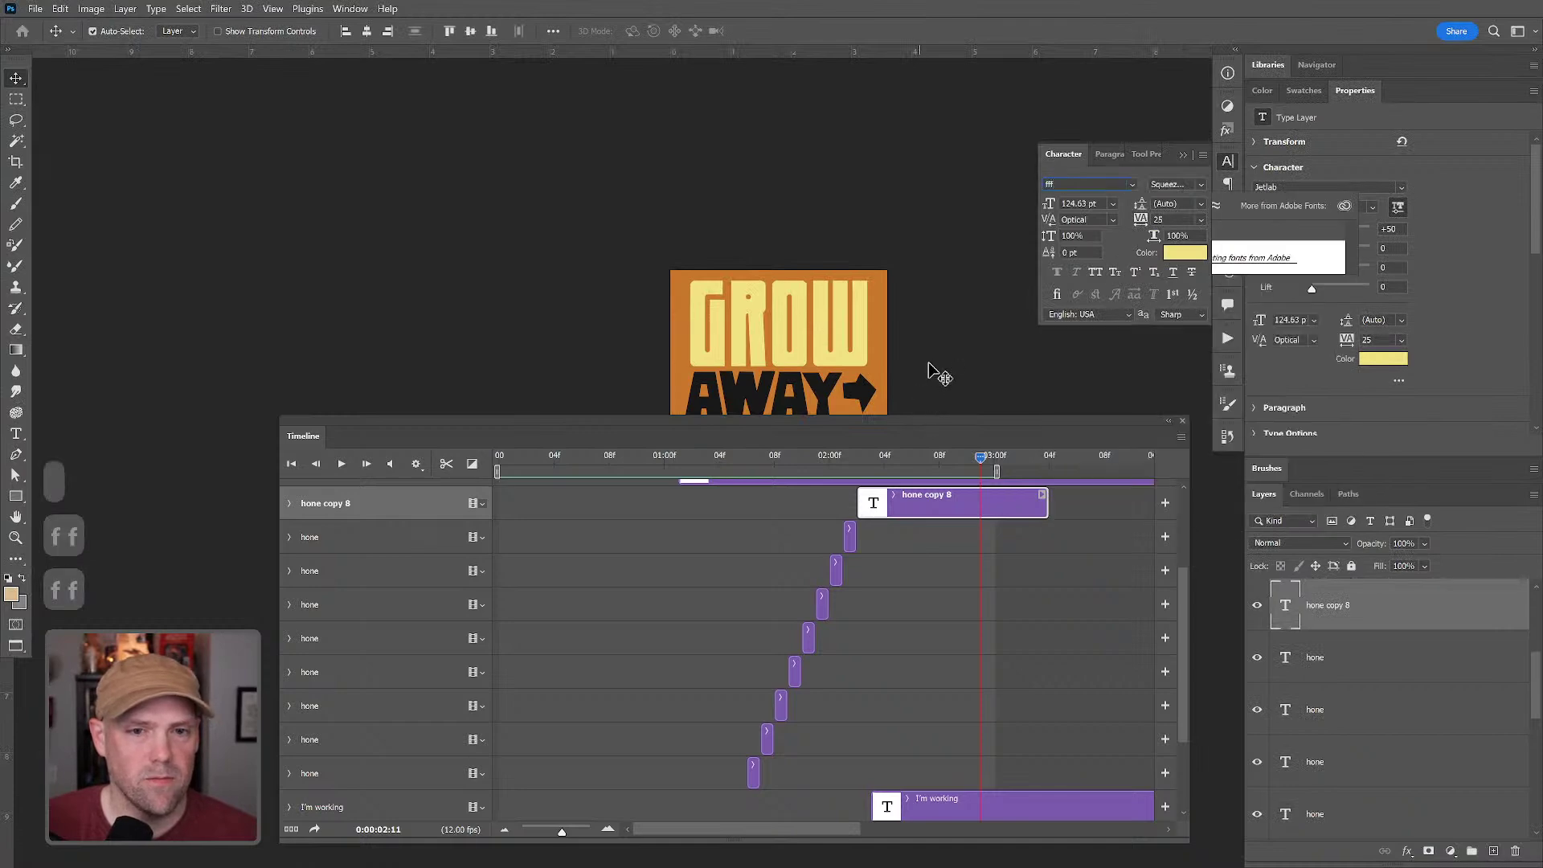
type("ff")
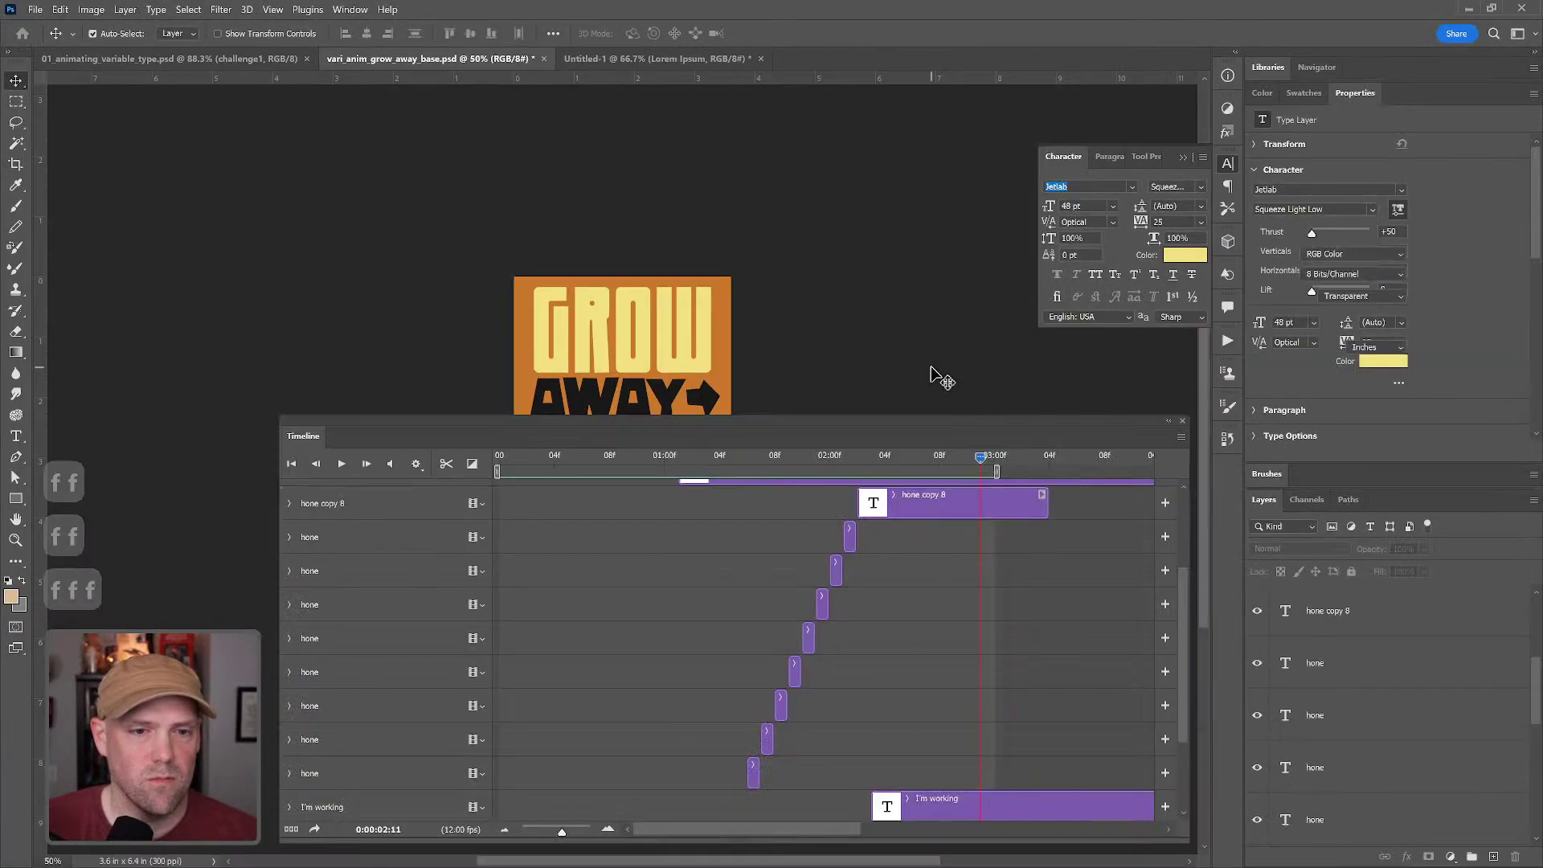
type("f")
key("Escape")
key("f")
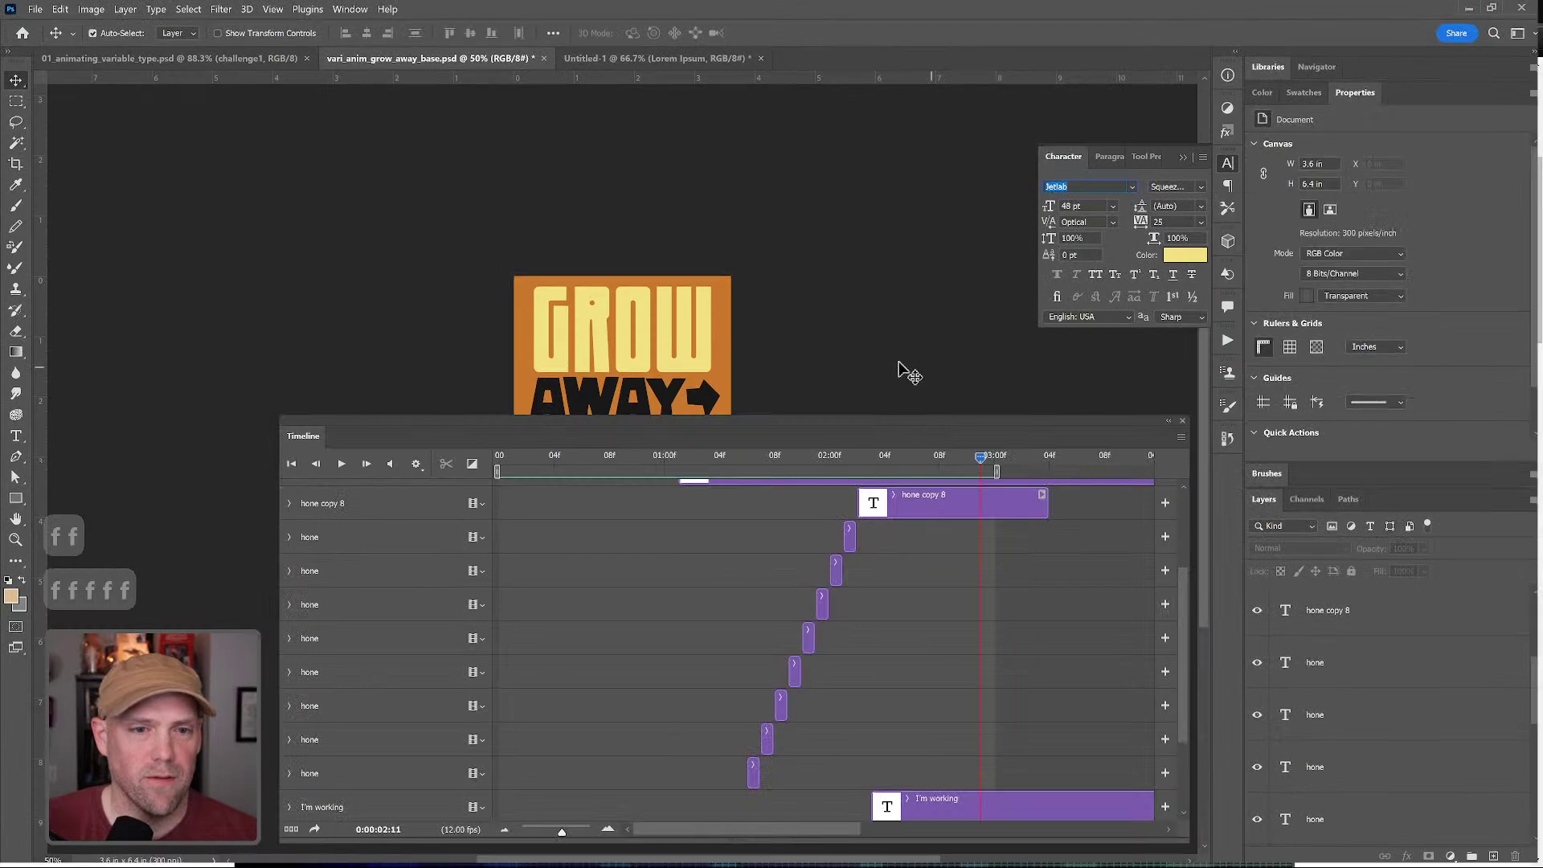
type("fff")
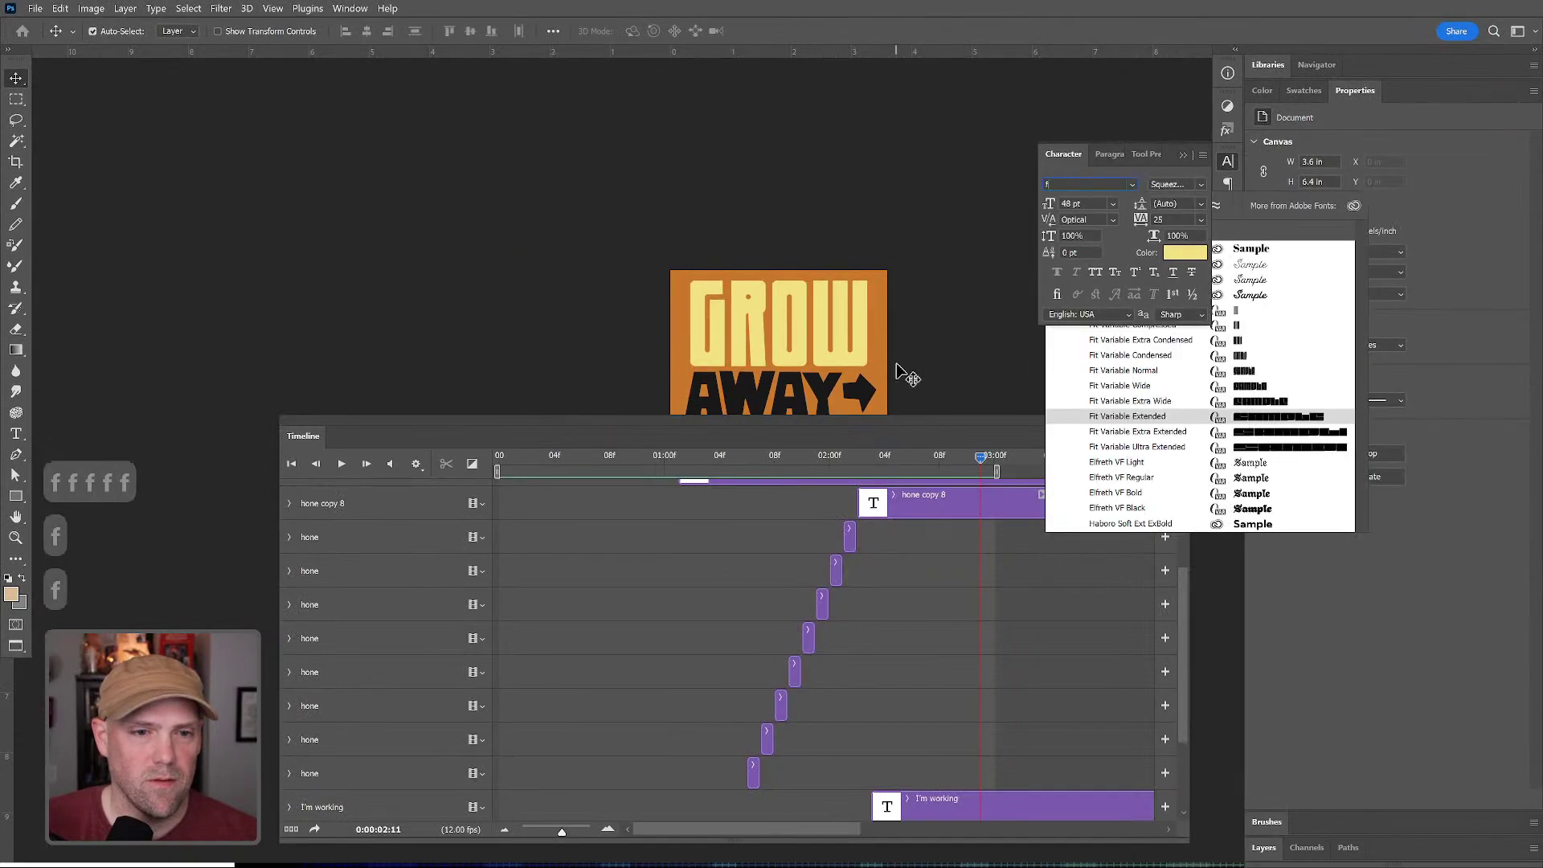
key("Escape")
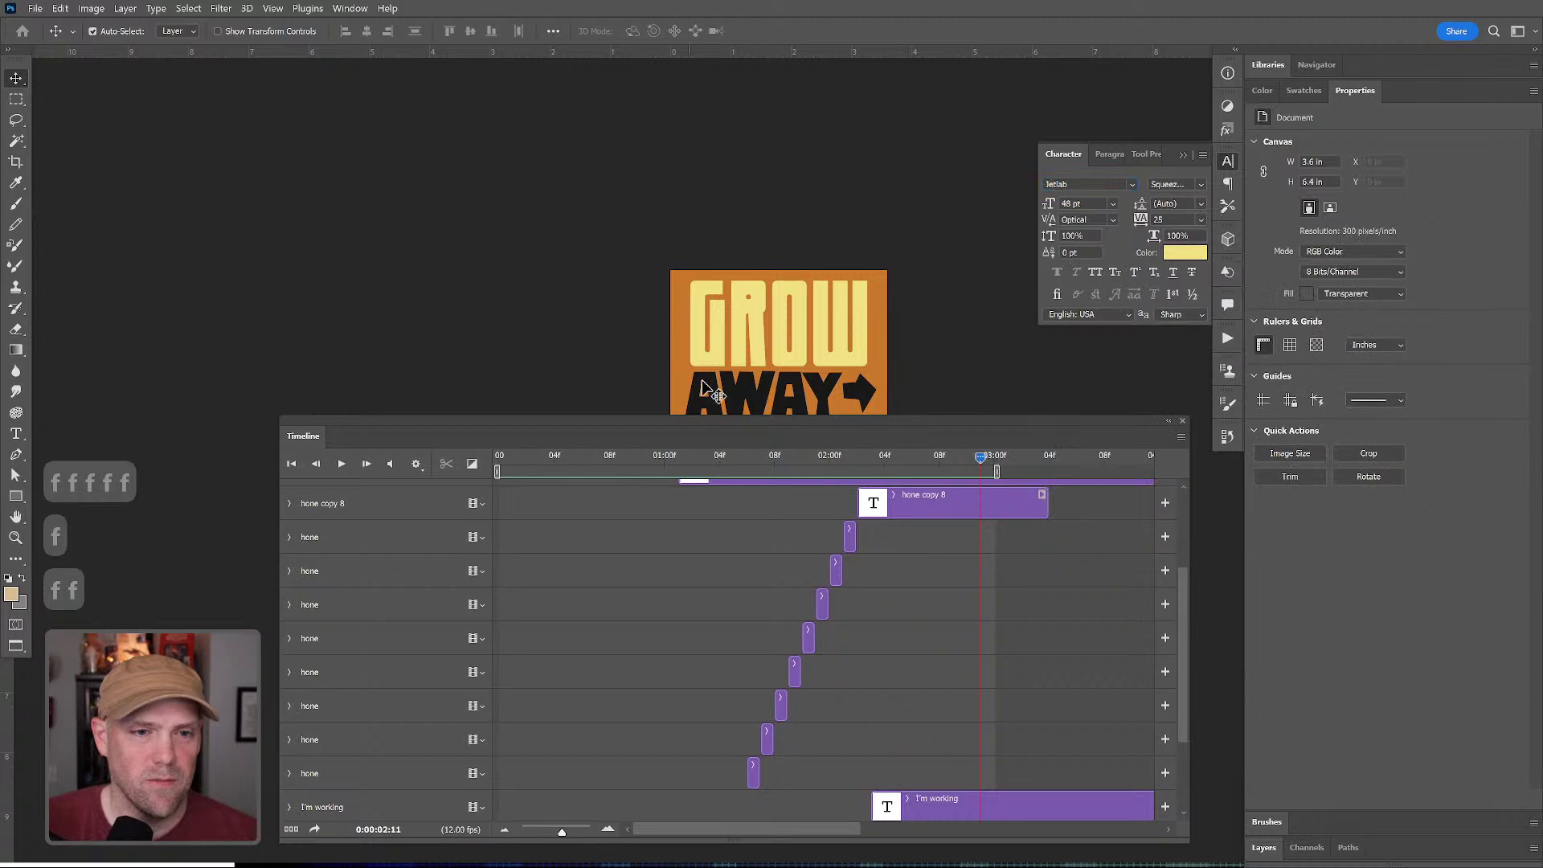
- View the whole artwork enlarged to 100% in full-screen mode, and close the grow_and_hone.mp4 reference video
key("f")
key("z")
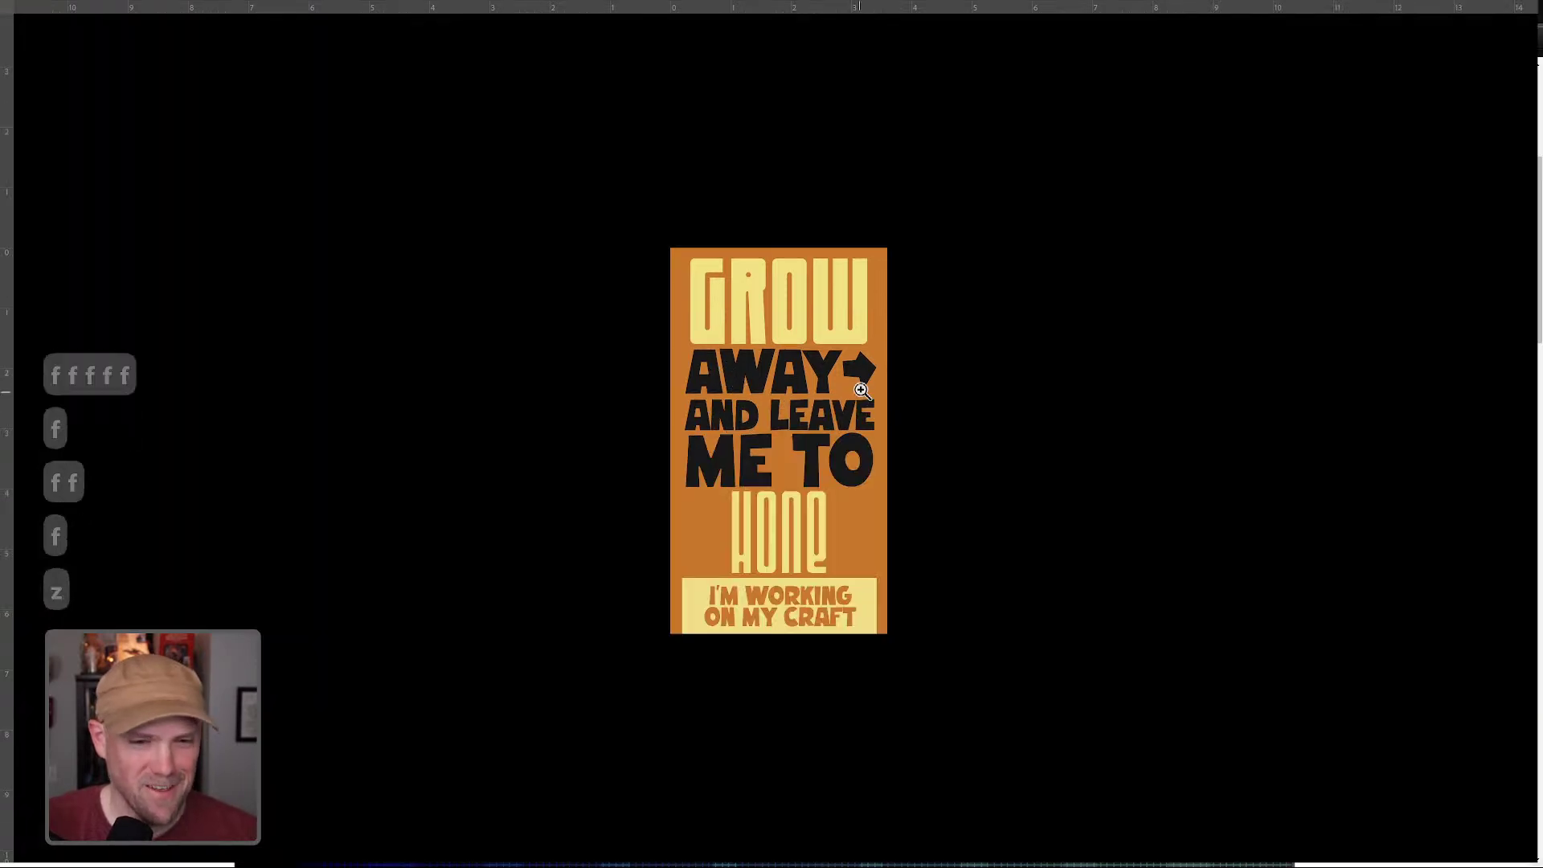
left_click(863, 402)
left_click(852, 404)
left_click_drag(848, 404, 924, 339)
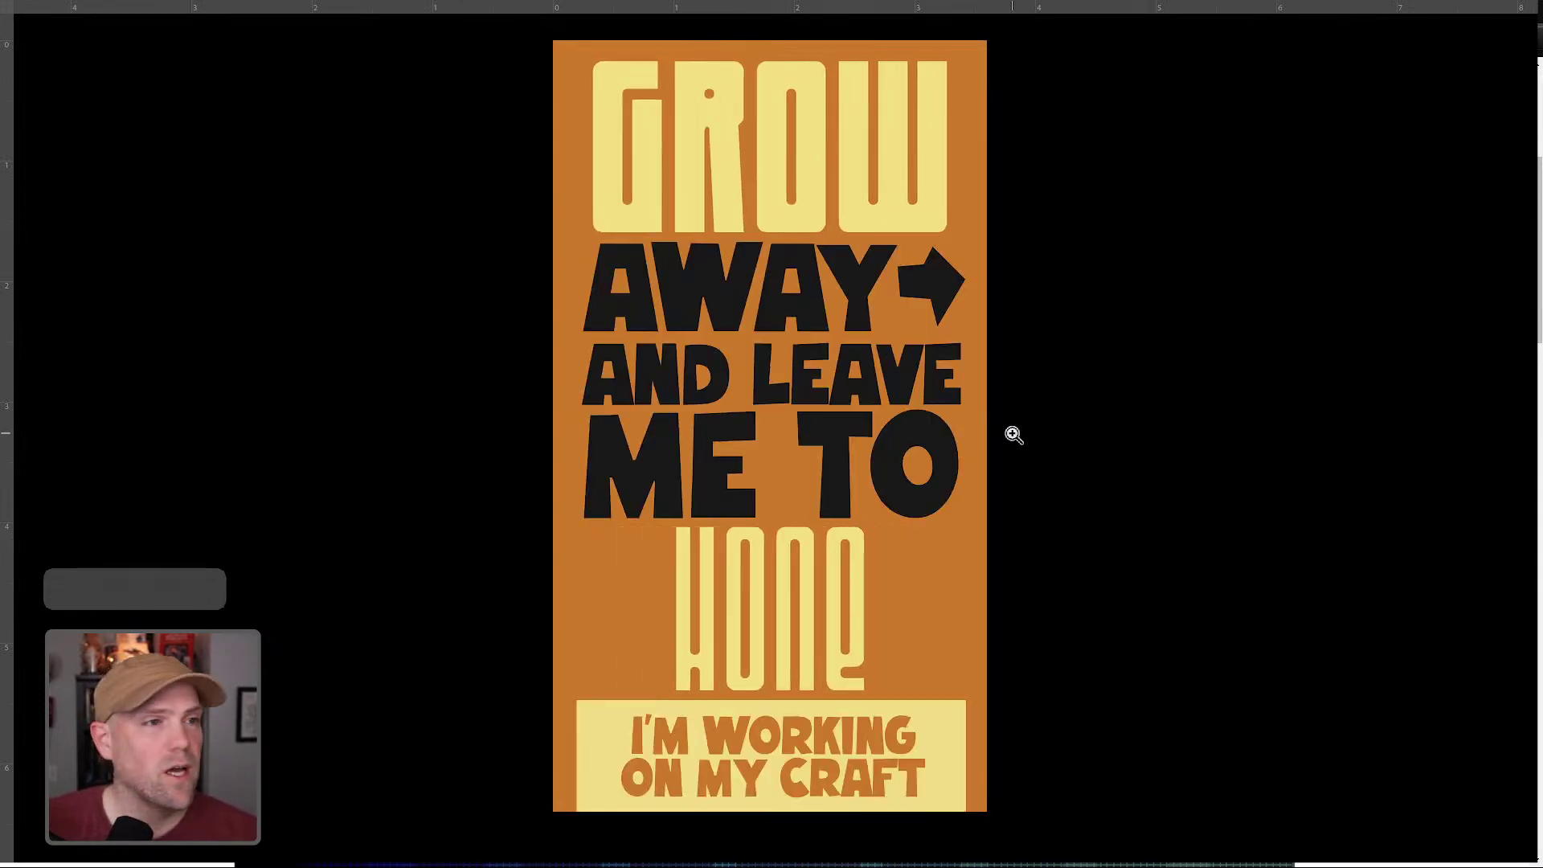
key("Escape")
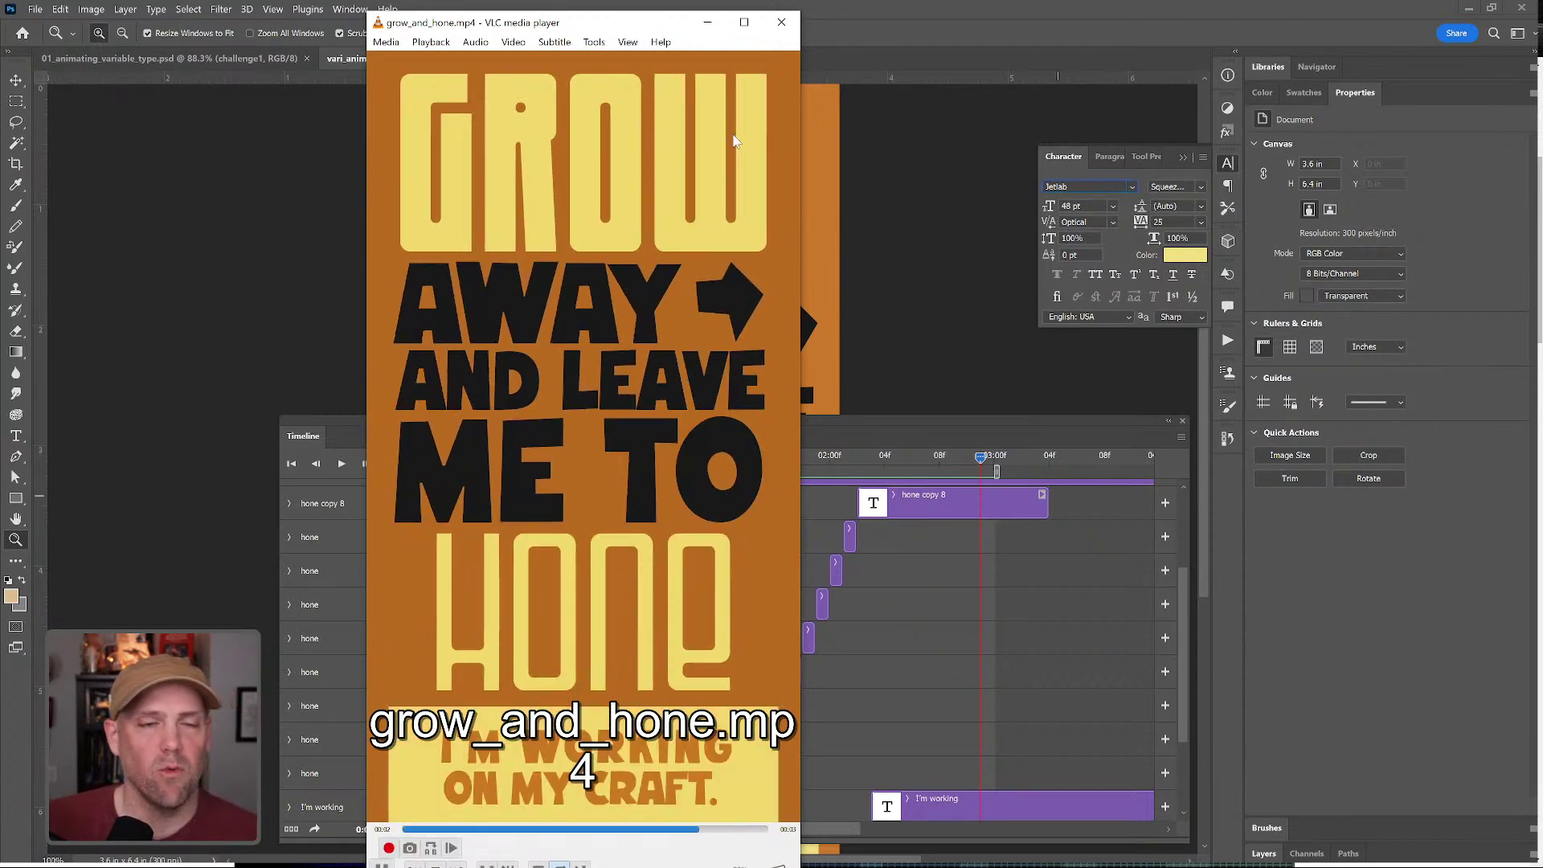
left_click(783, 24)
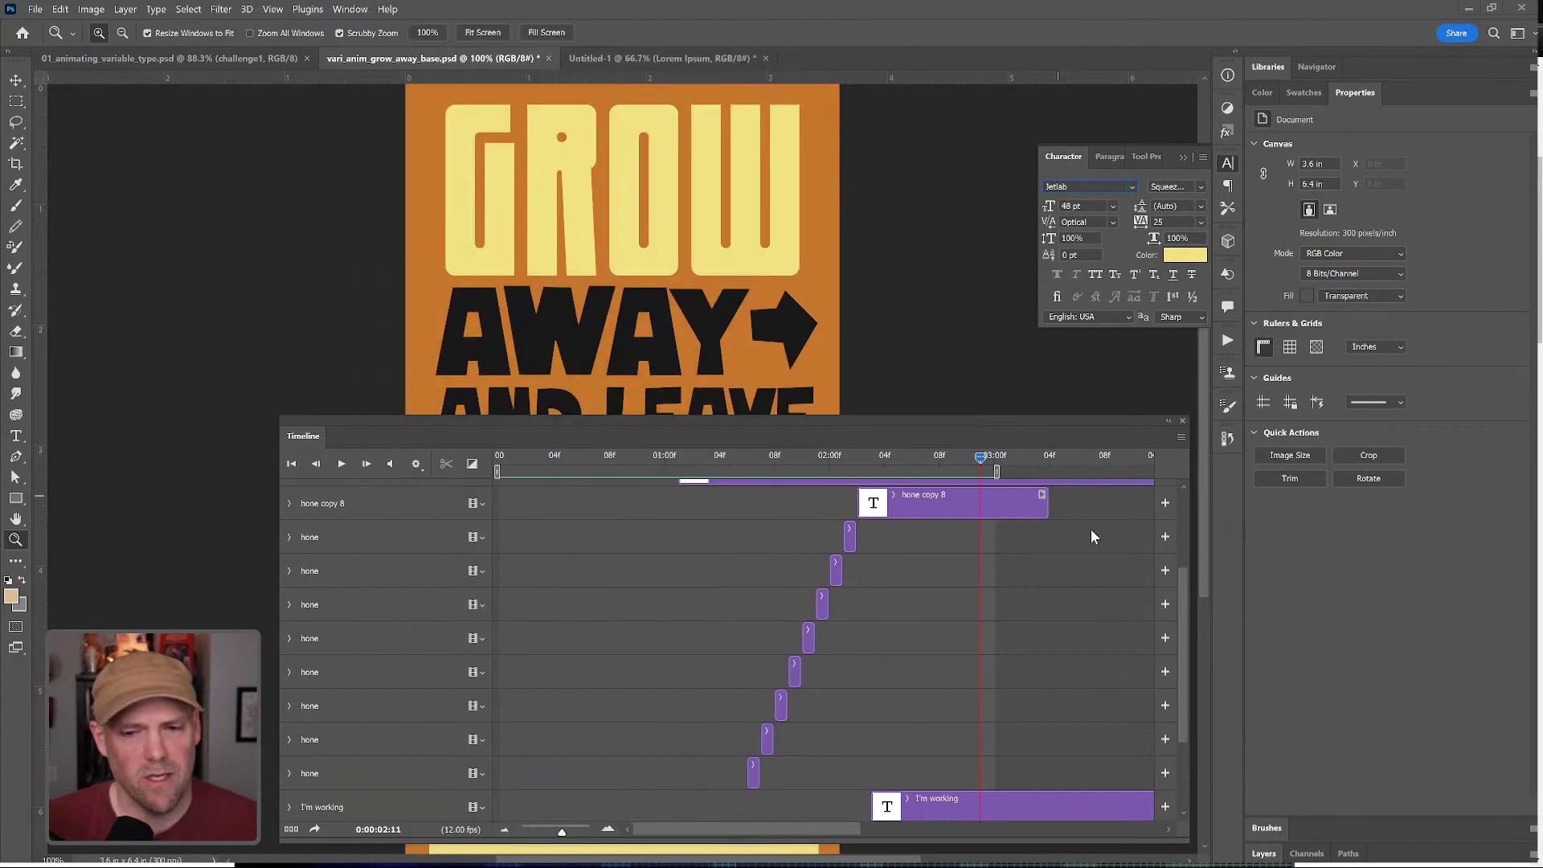
- Select the away text layer and place the playhead at the start of its clip, at 0:00:00:05
left_click_drag(1182, 589, 1158, 478)
left_click(630, 515)
left_click(581, 455)
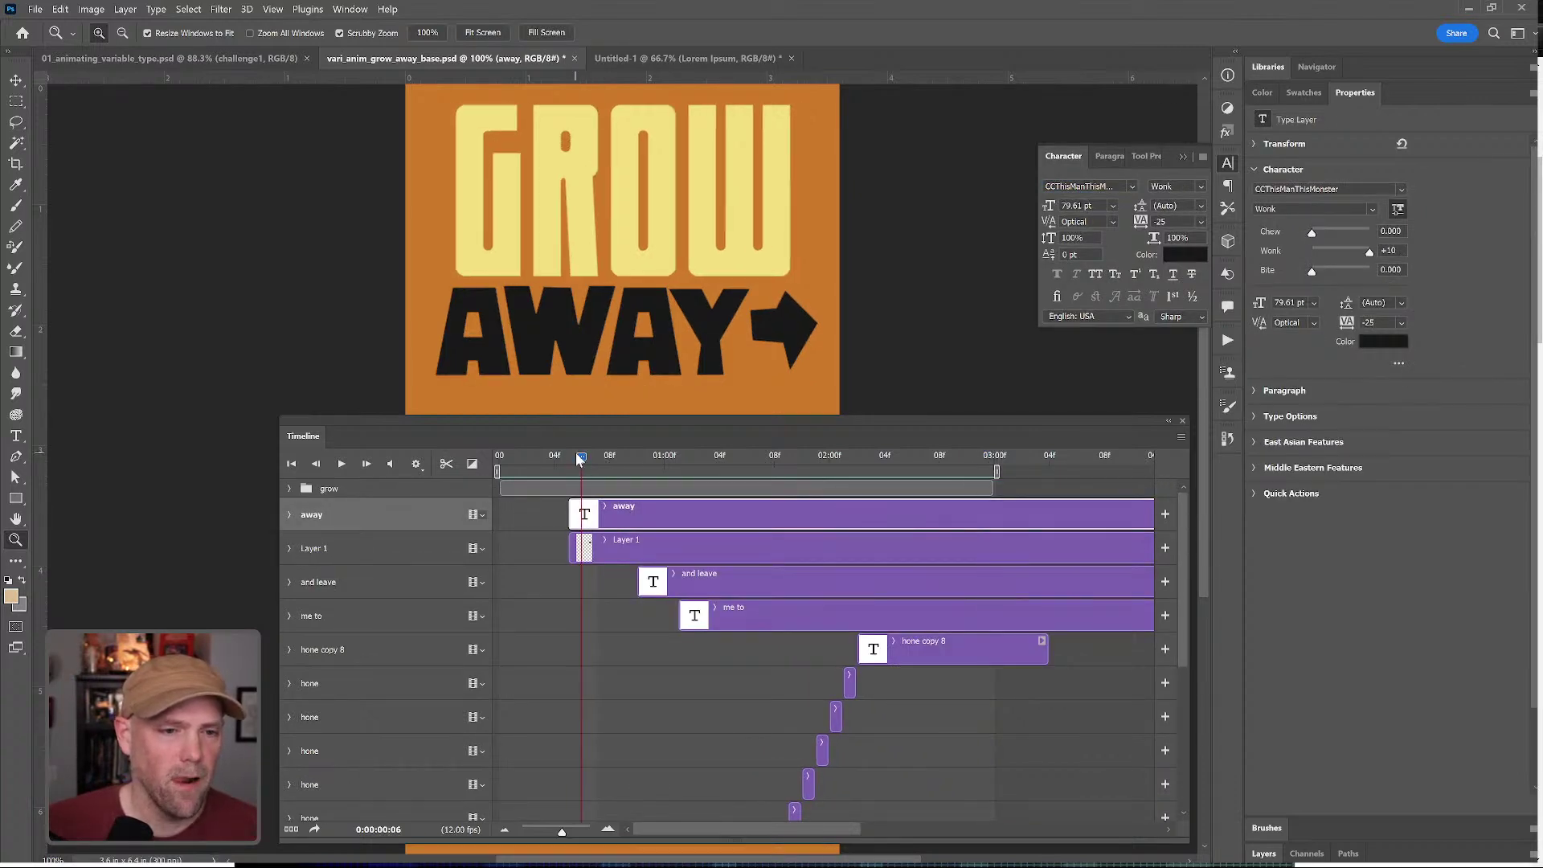
left_click_drag(579, 458, 570, 458)
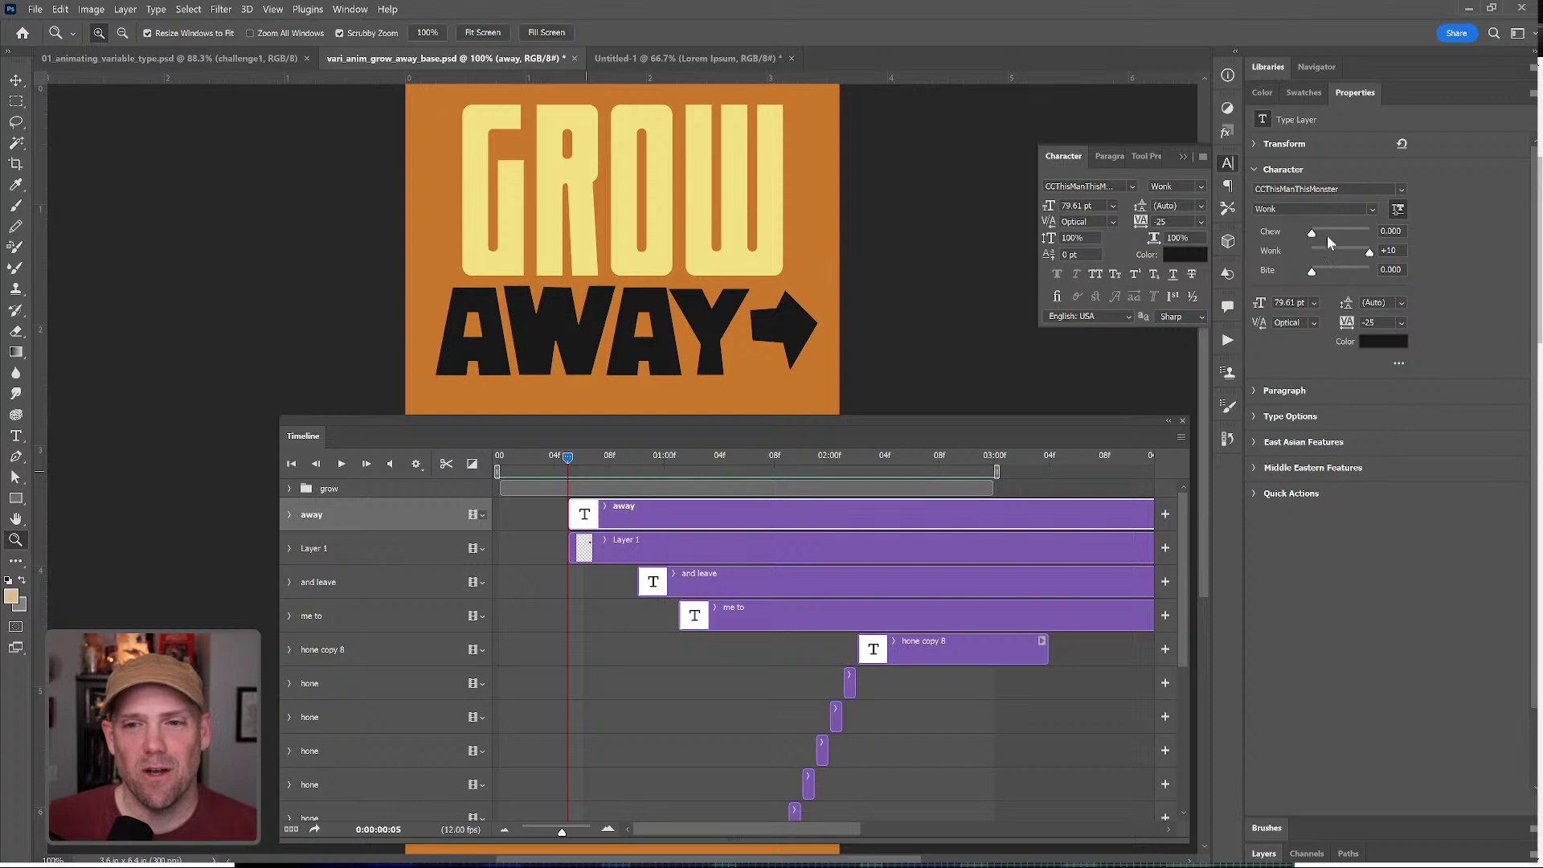
- Raise the Bite axis of the away text to about 4.792
key("z")
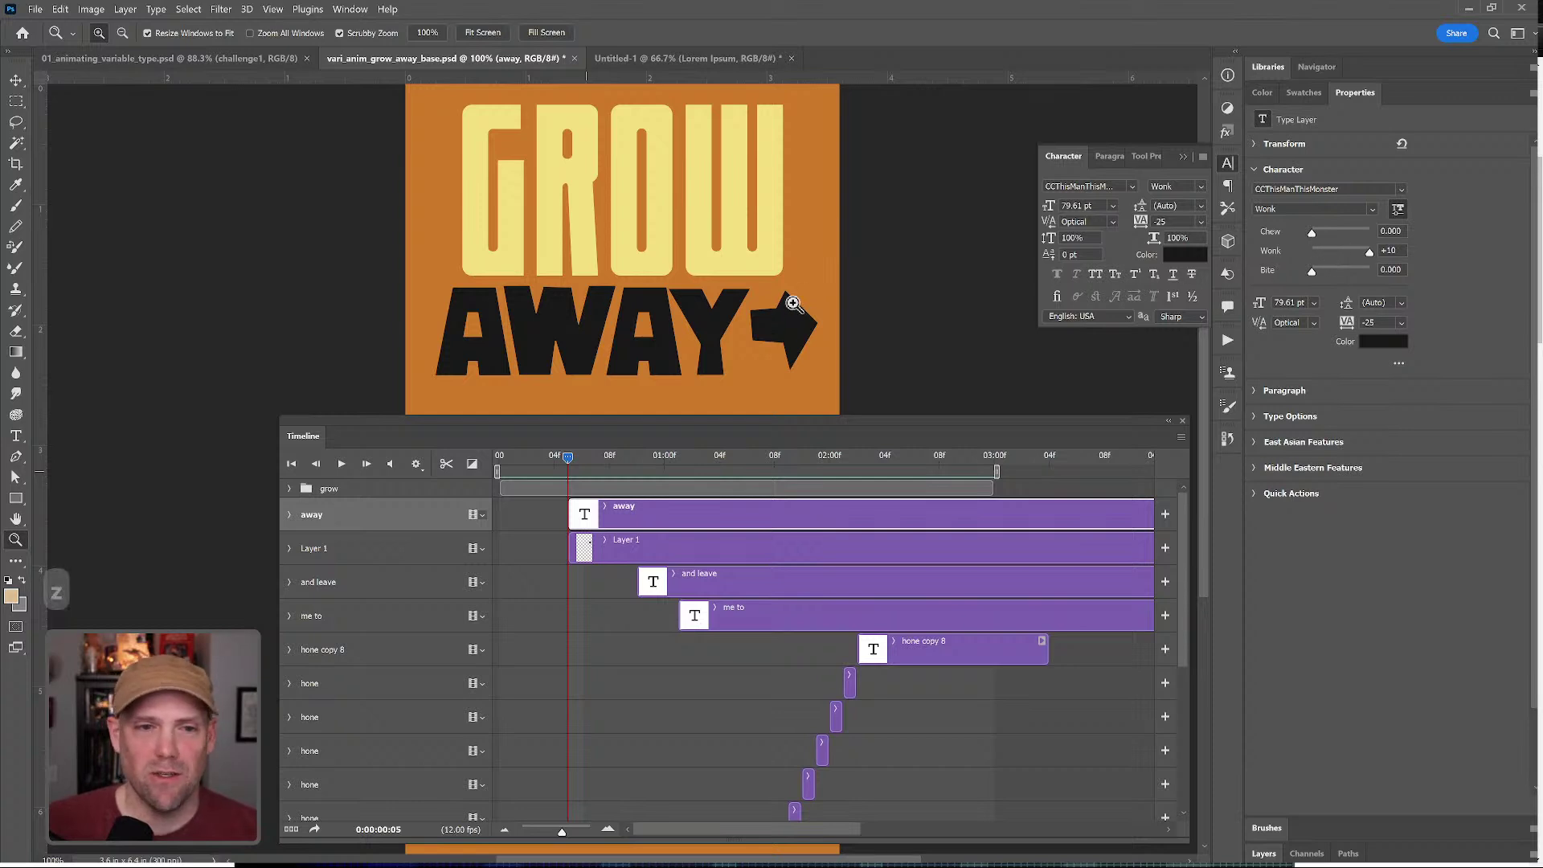
left_click(788, 303)
left_click_drag(954, 276, 1061, 239)
left_click_drag(1312, 232, 1369, 276)
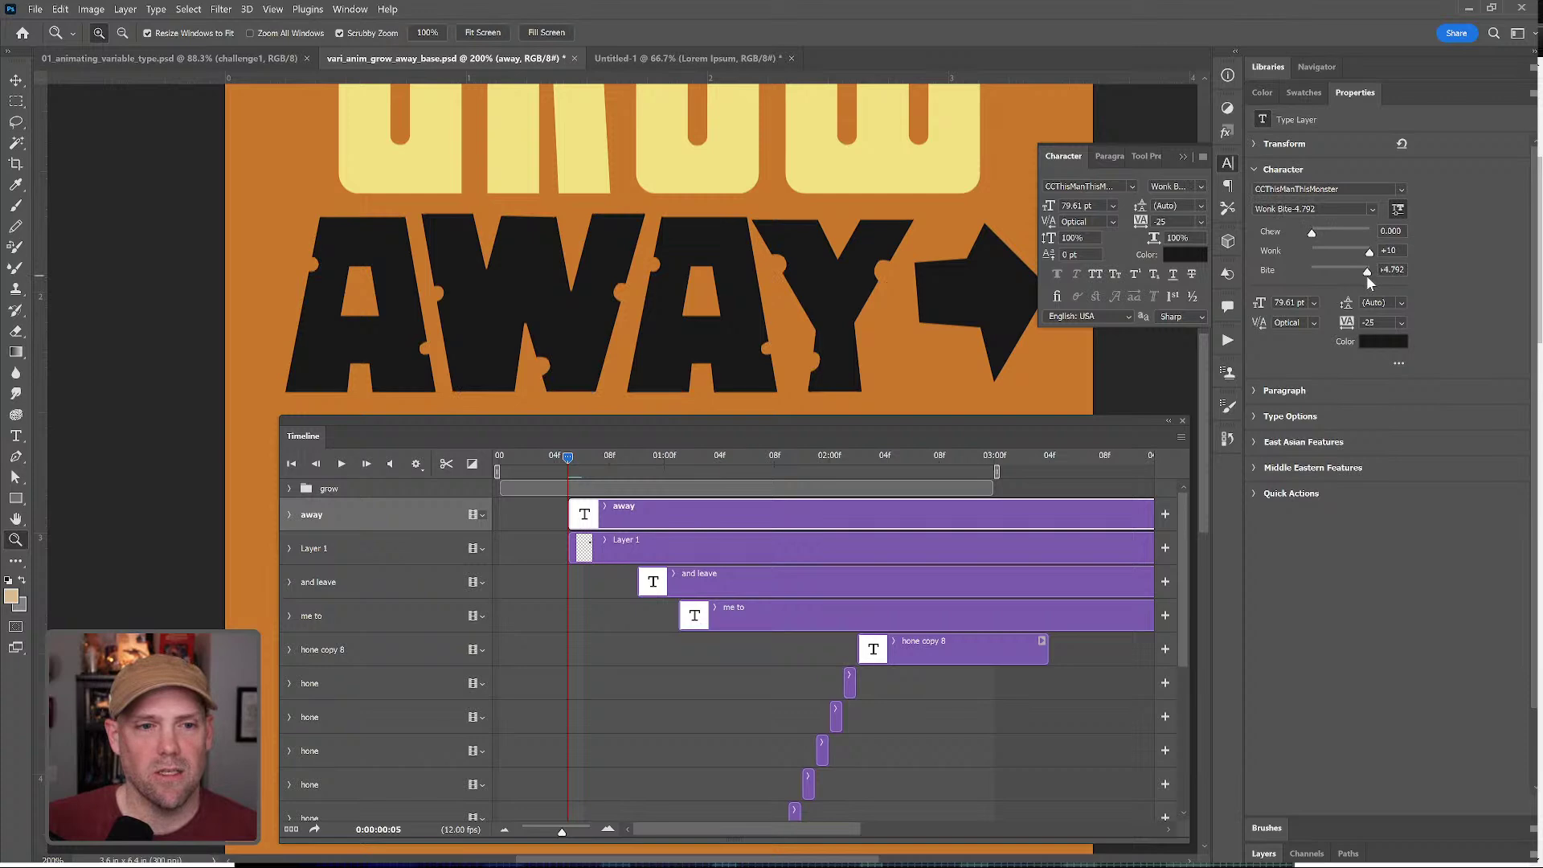
- Reset the away text's Bite axis to 0 and trim its clip to end at 0:00:00:08
left_click_drag(1369, 276, 1280, 278)
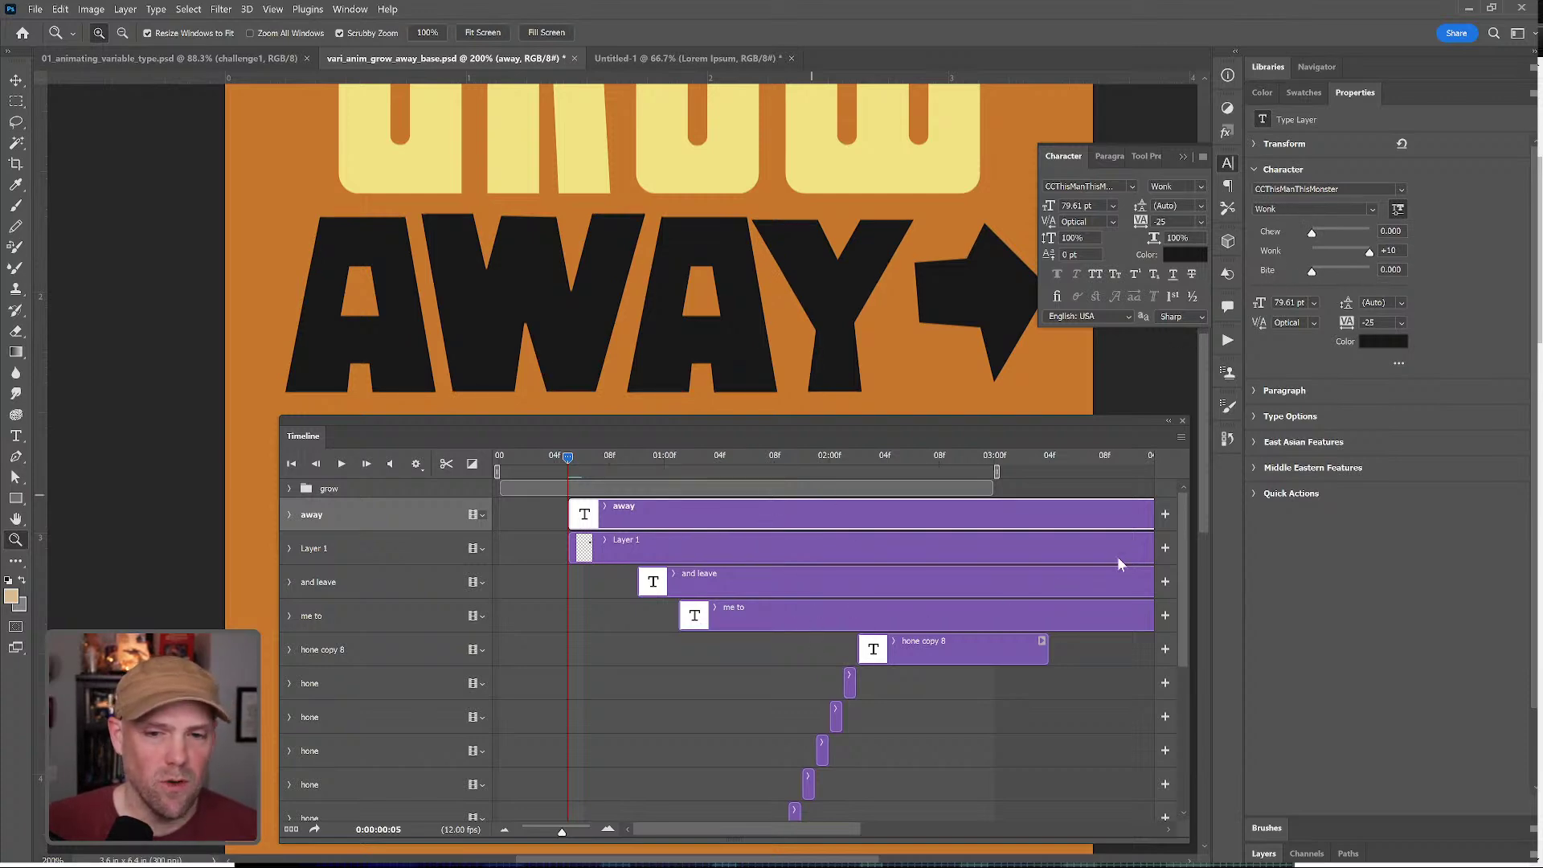
left_click_drag(561, 833, 556, 832)
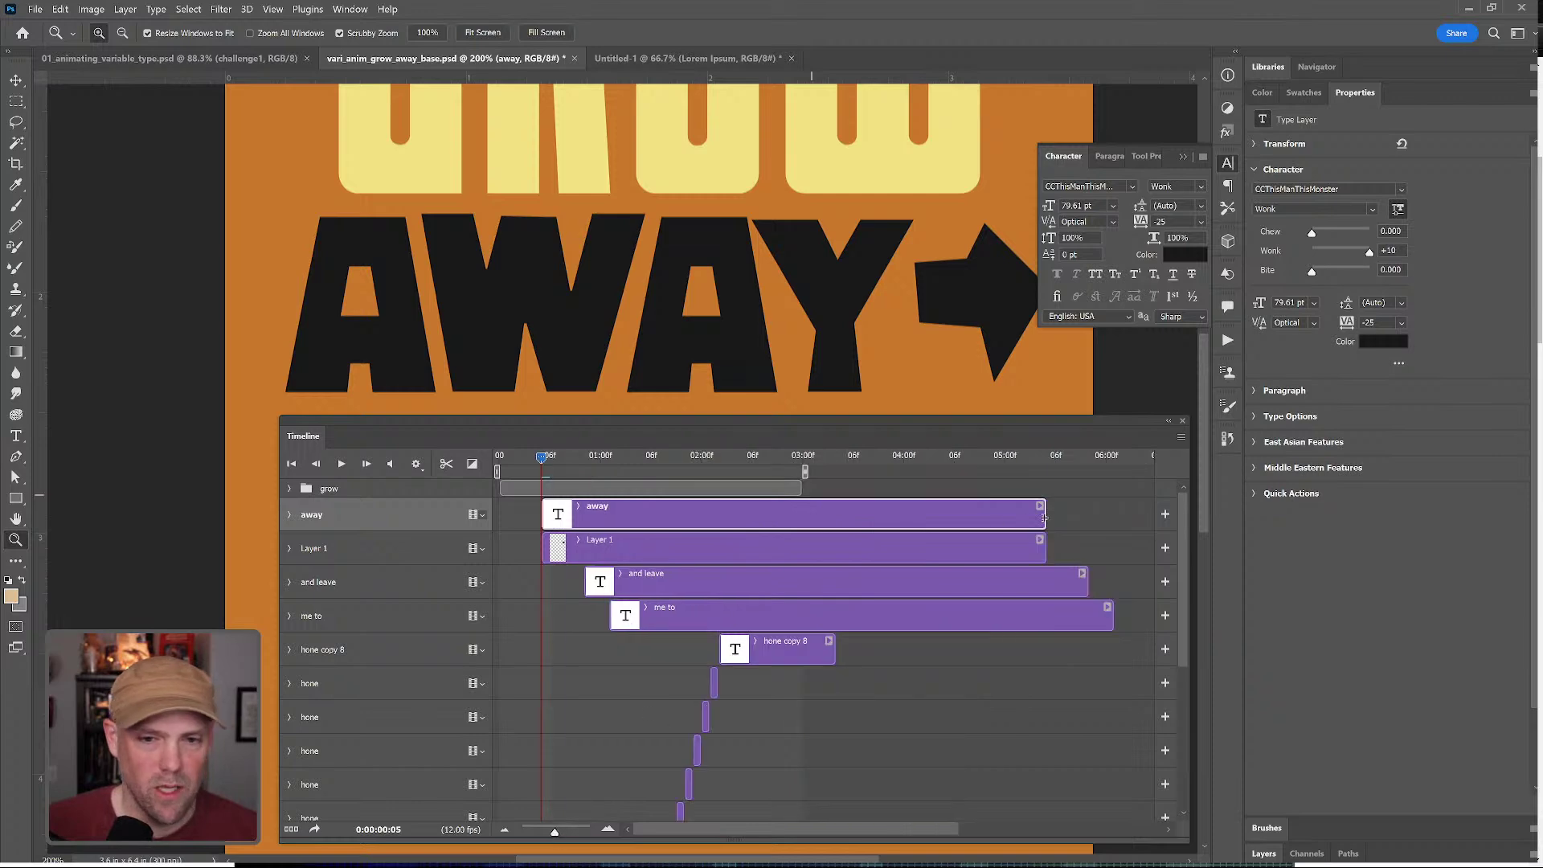
left_click_drag(1043, 517, 548, 515)
left_click_drag(541, 458, 567, 462)
left_click(548, 516)
left_click(547, 516)
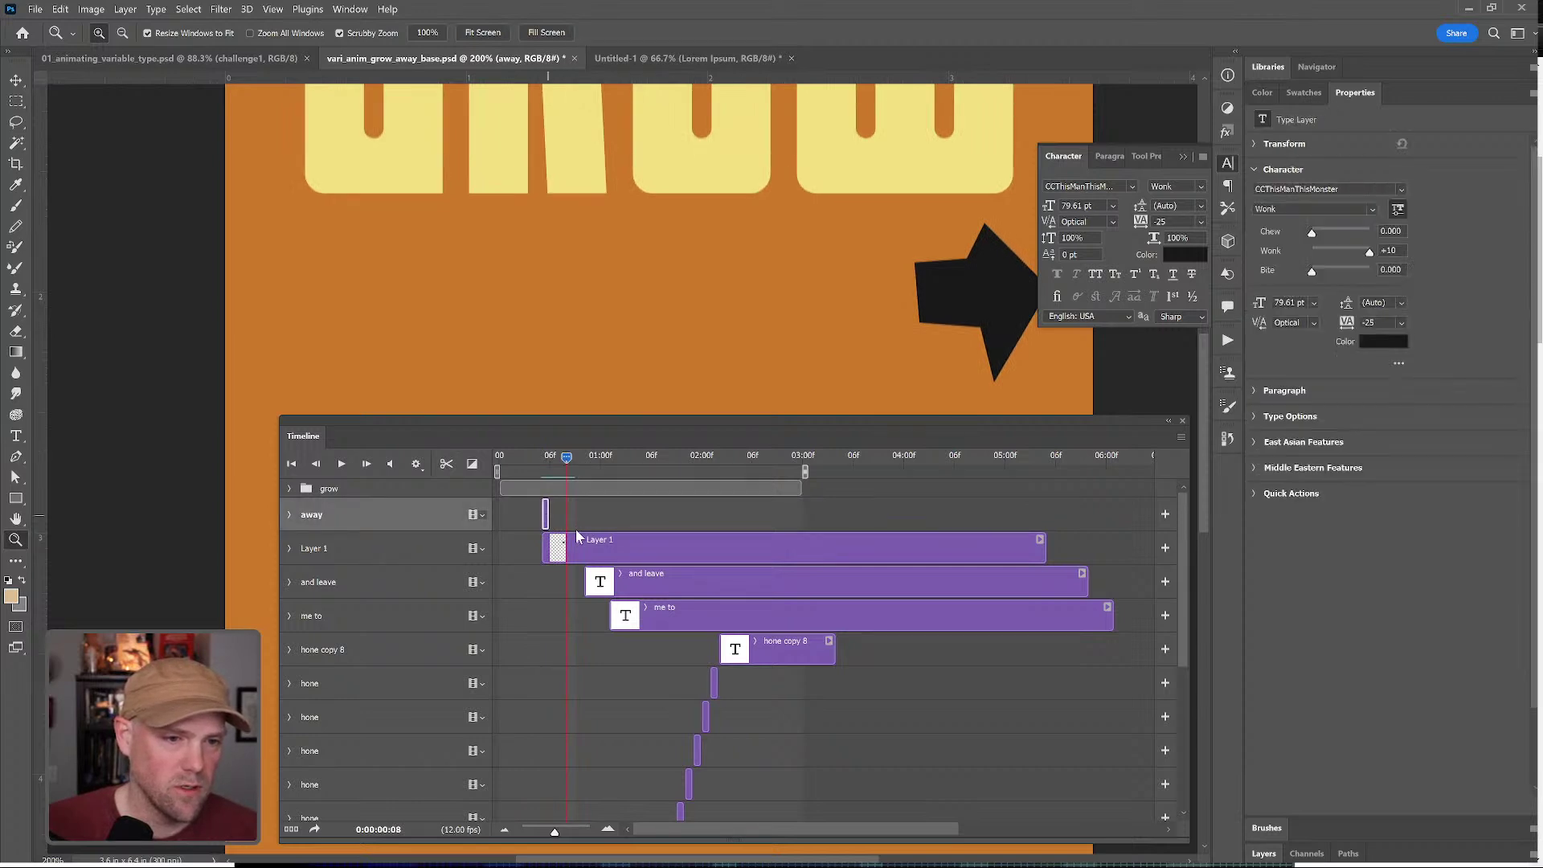
left_click_drag(554, 832, 567, 832)
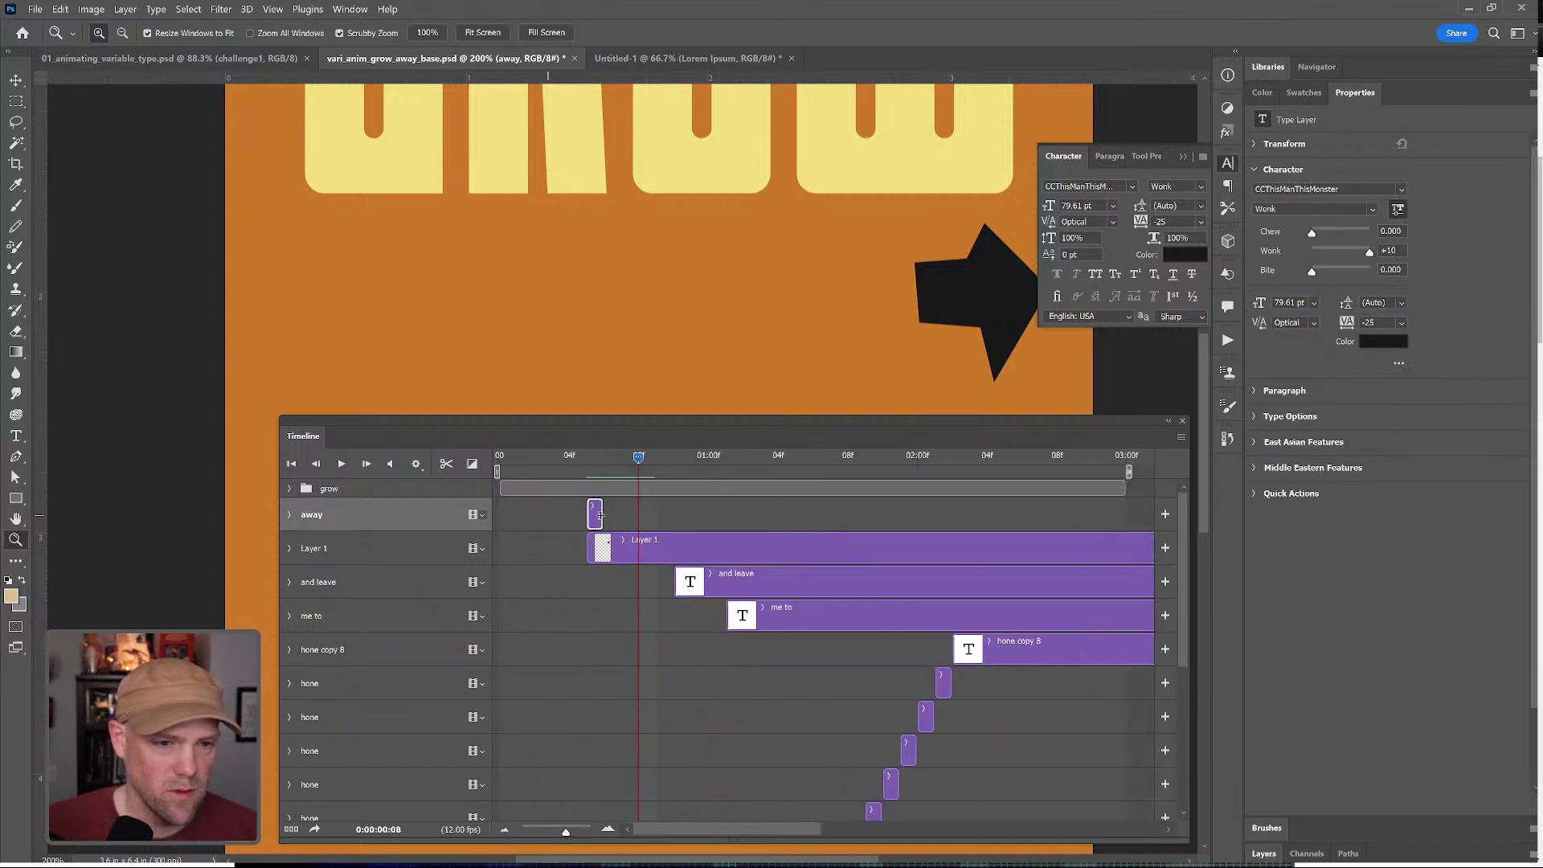
left_click_drag(603, 515, 637, 515)
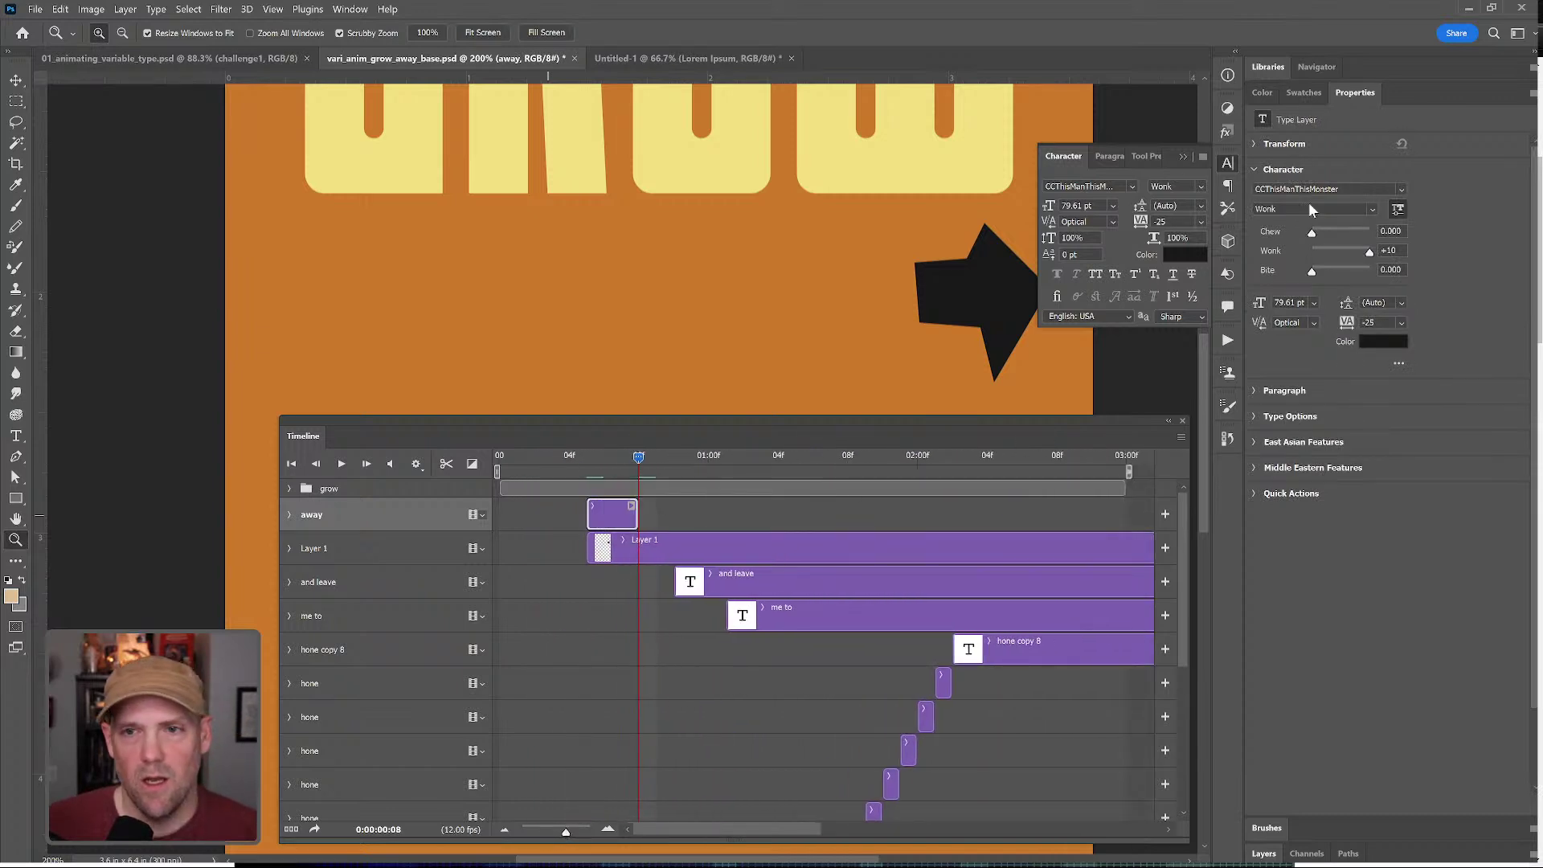
- Group all the hone text layers, from hone copy 8 down to the last hone layer
left_click(1276, 856)
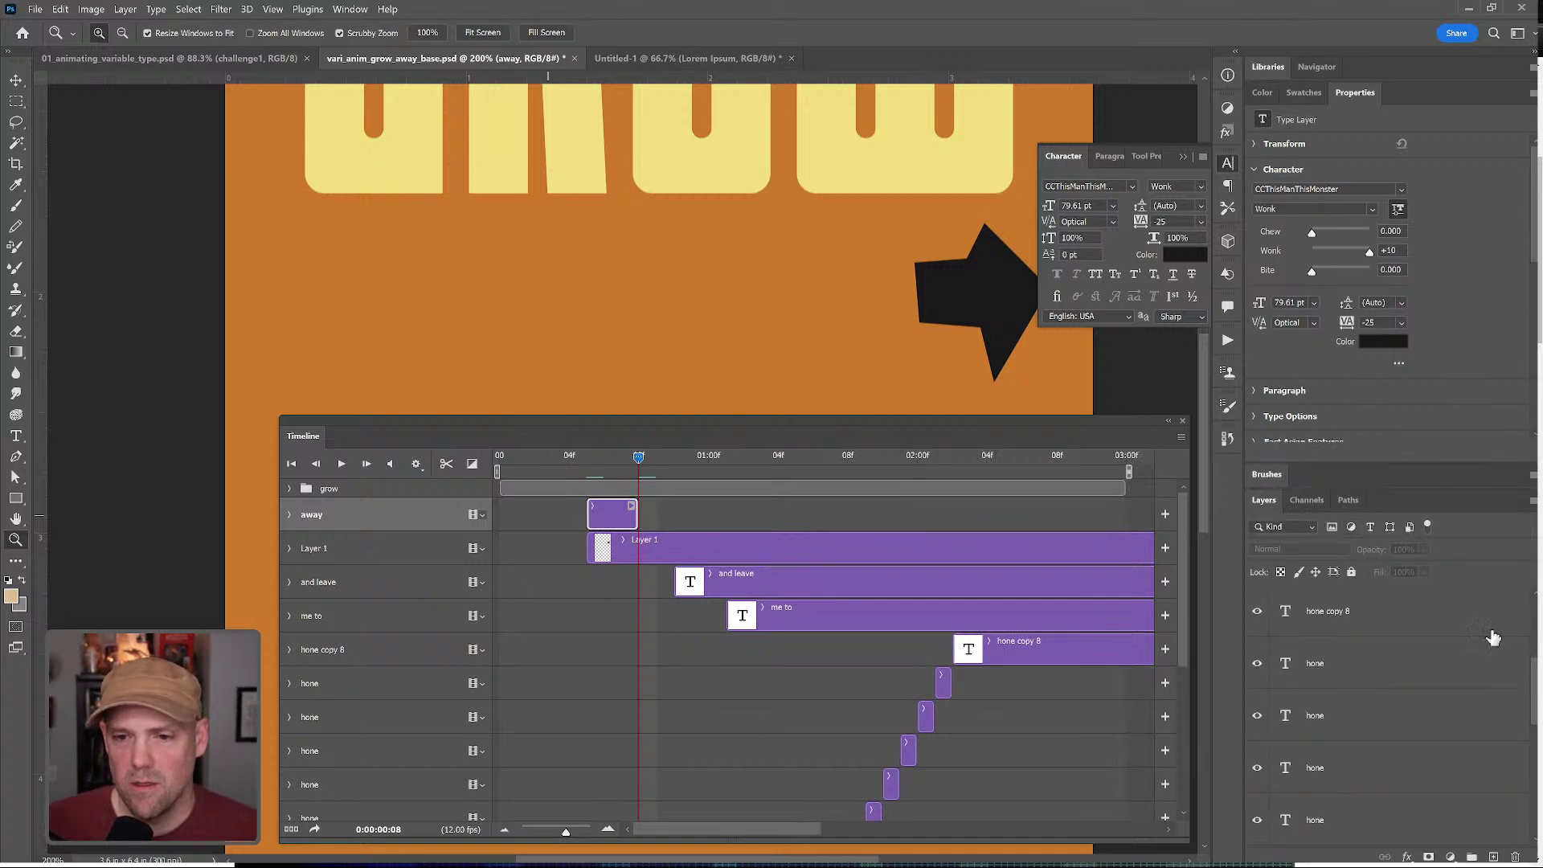
left_click(1433, 619)
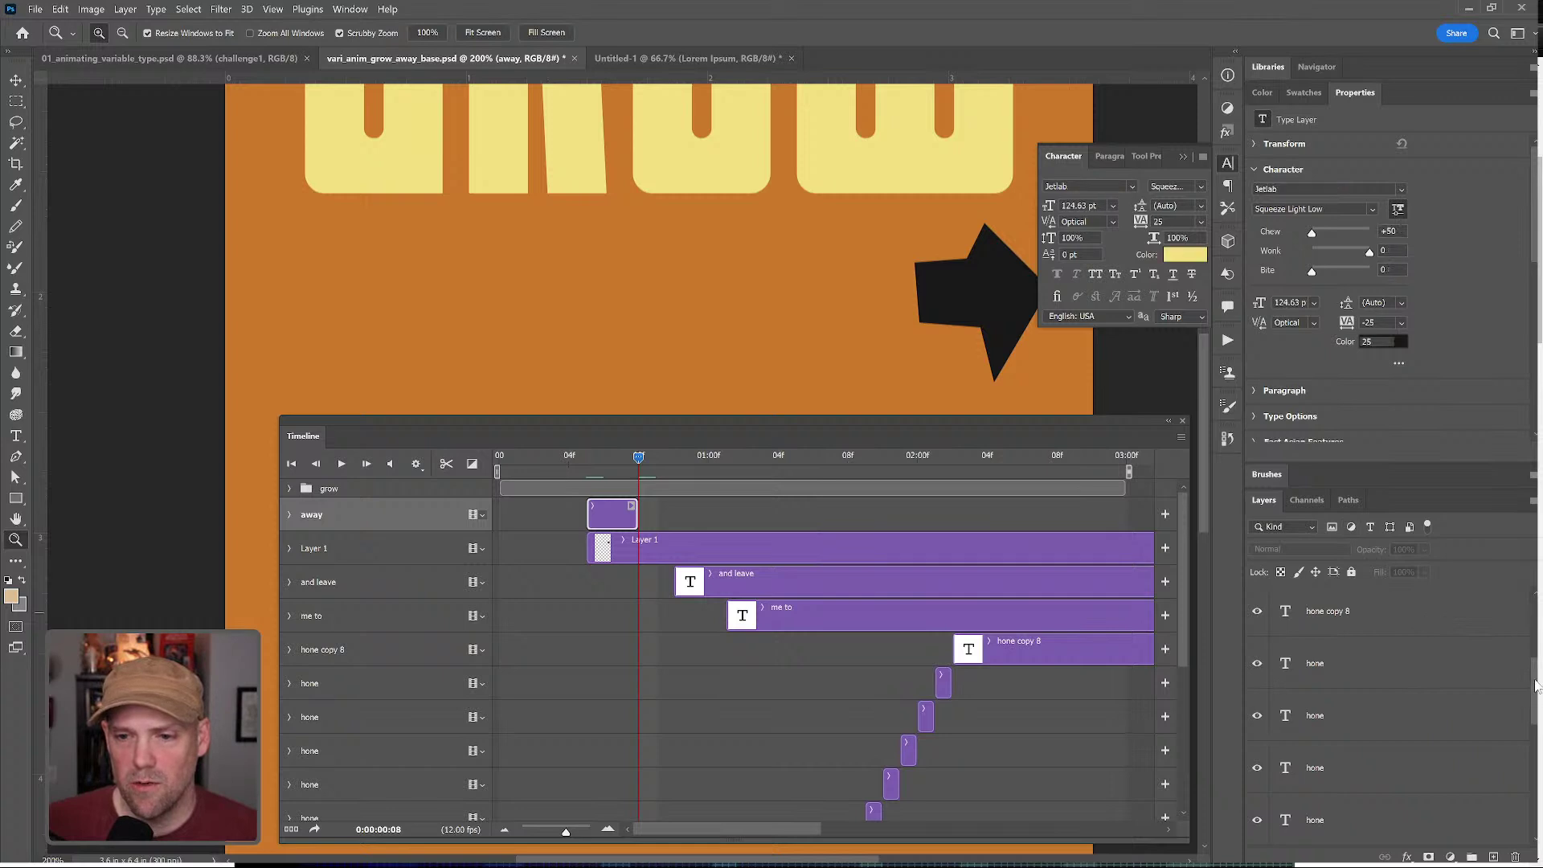
left_click_drag(1536, 690, 1535, 753)
left_click(1409, 735, "shift")
left_click(1472, 858)
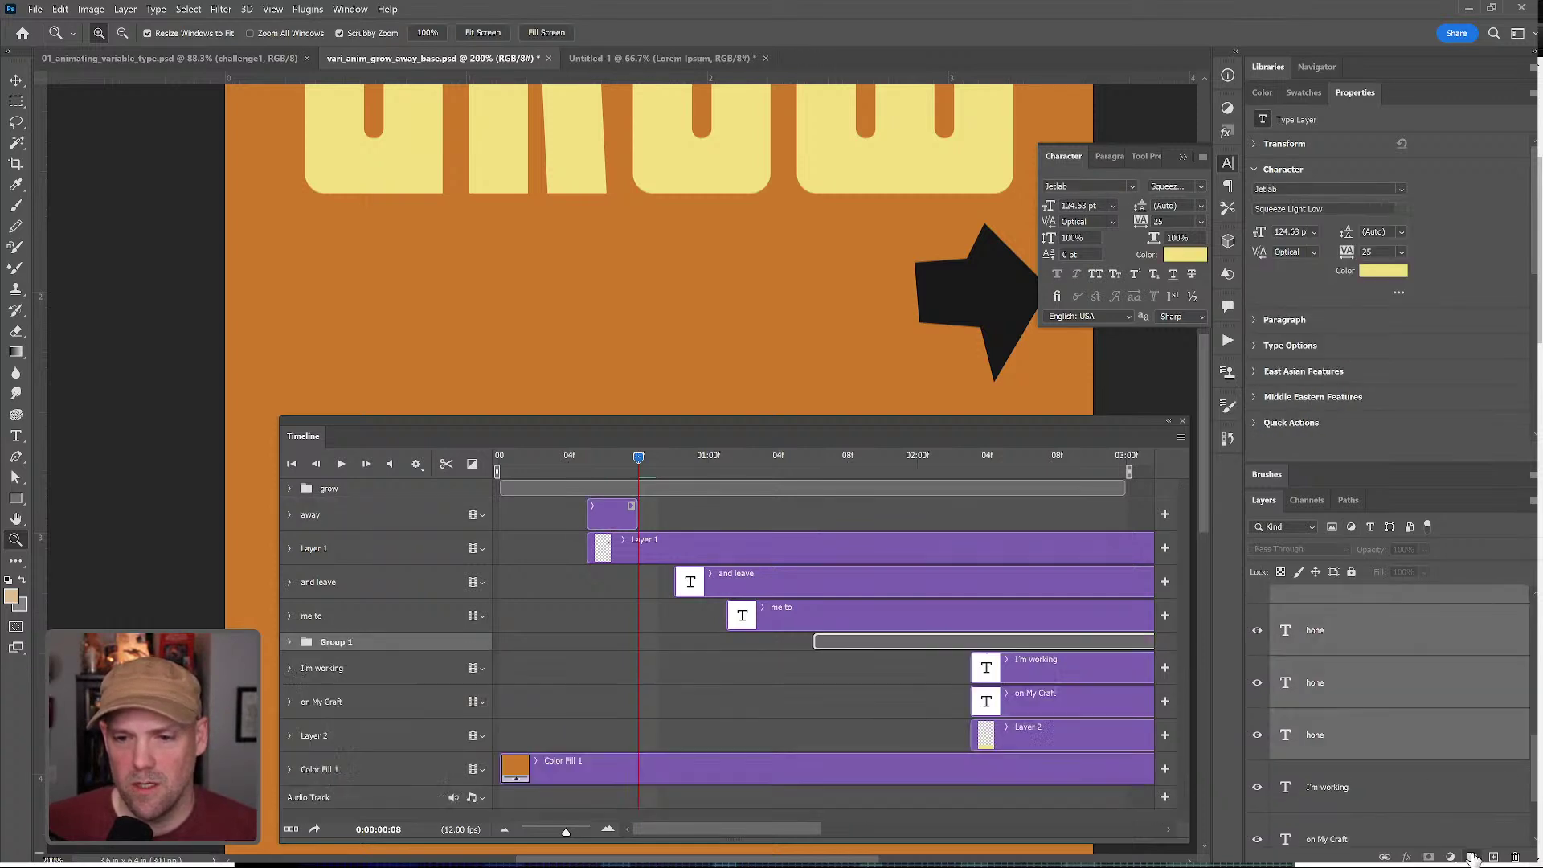
- Duplicate the away text layer and place the copy's clip directly after the original, starting at 0:00:00:08
left_click(1536, 615)
left_click(1361, 634)
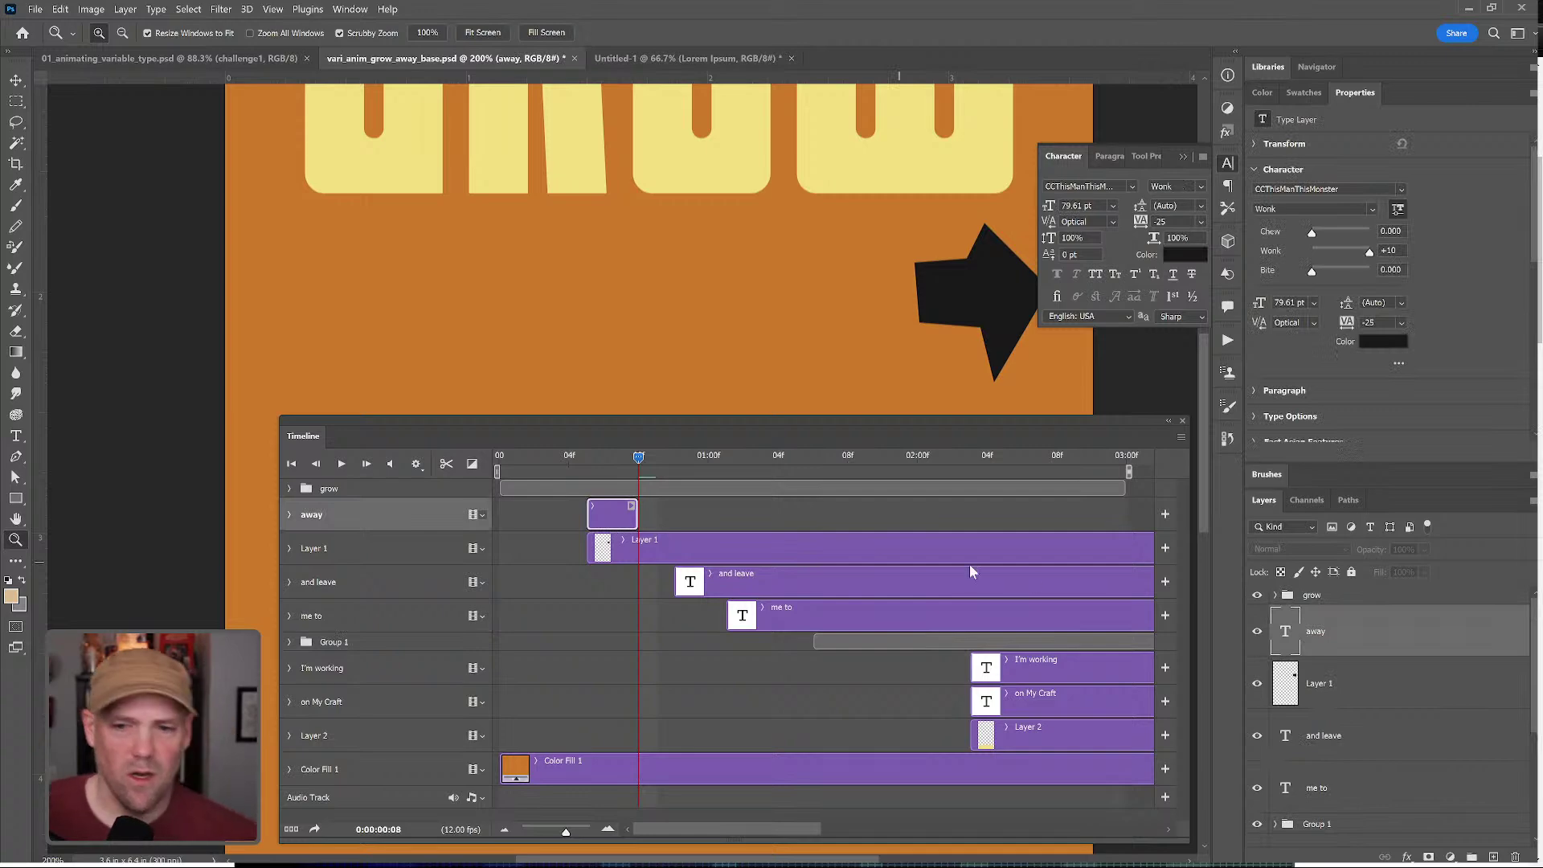
left_click_drag(1361, 636, 709, 615)
key("ctrl+j")
left_click_drag(612, 517, 656, 517)
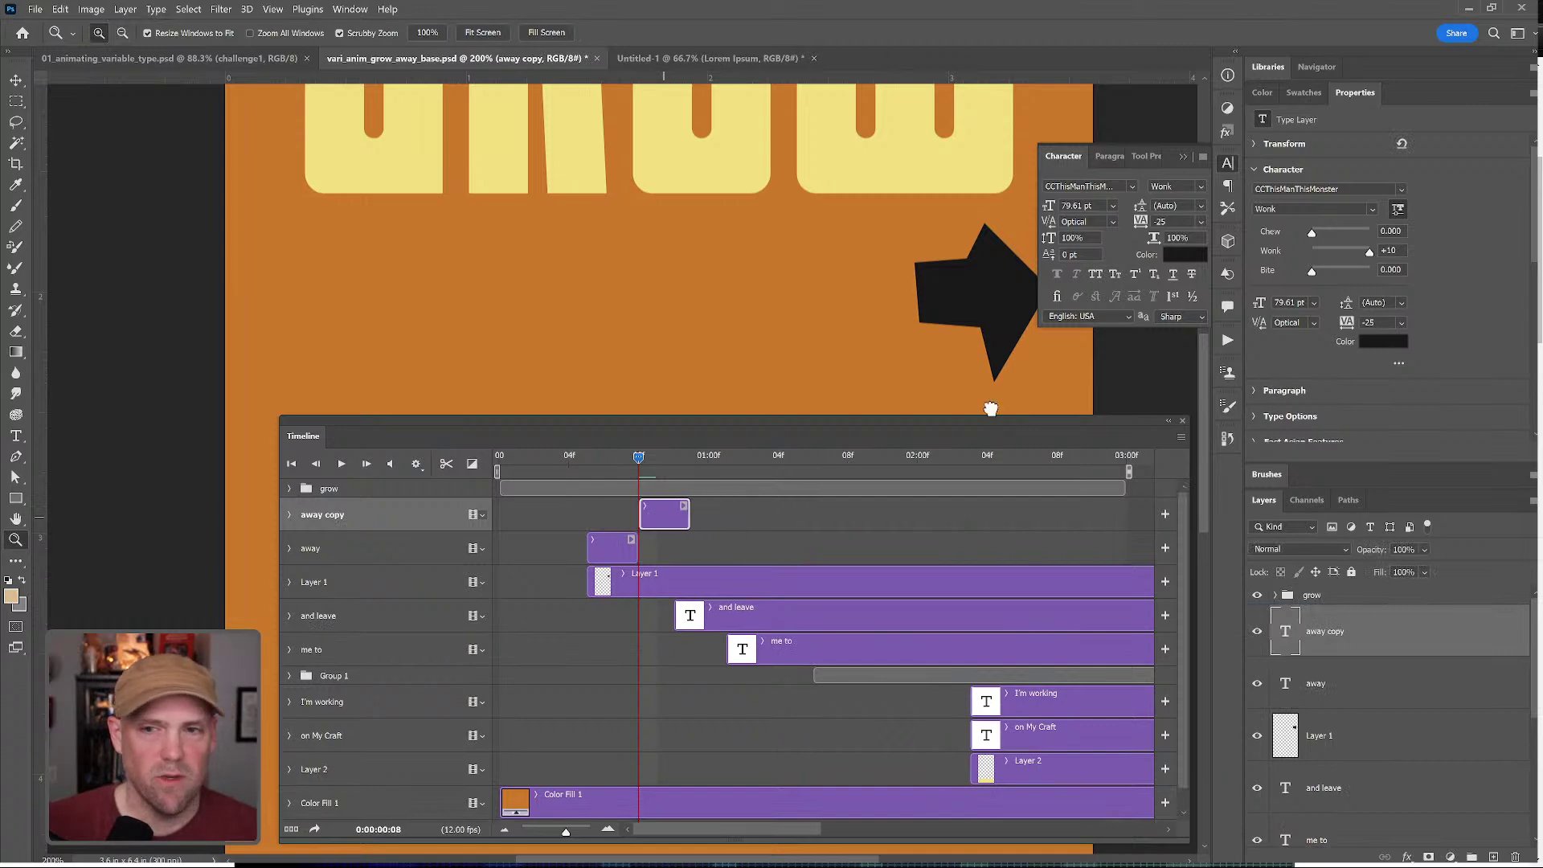
- Set the Wonk axis of the second away text to 5 and check it at 0:00:00:08
left_click(1388, 251)
type("5")
key("Return")
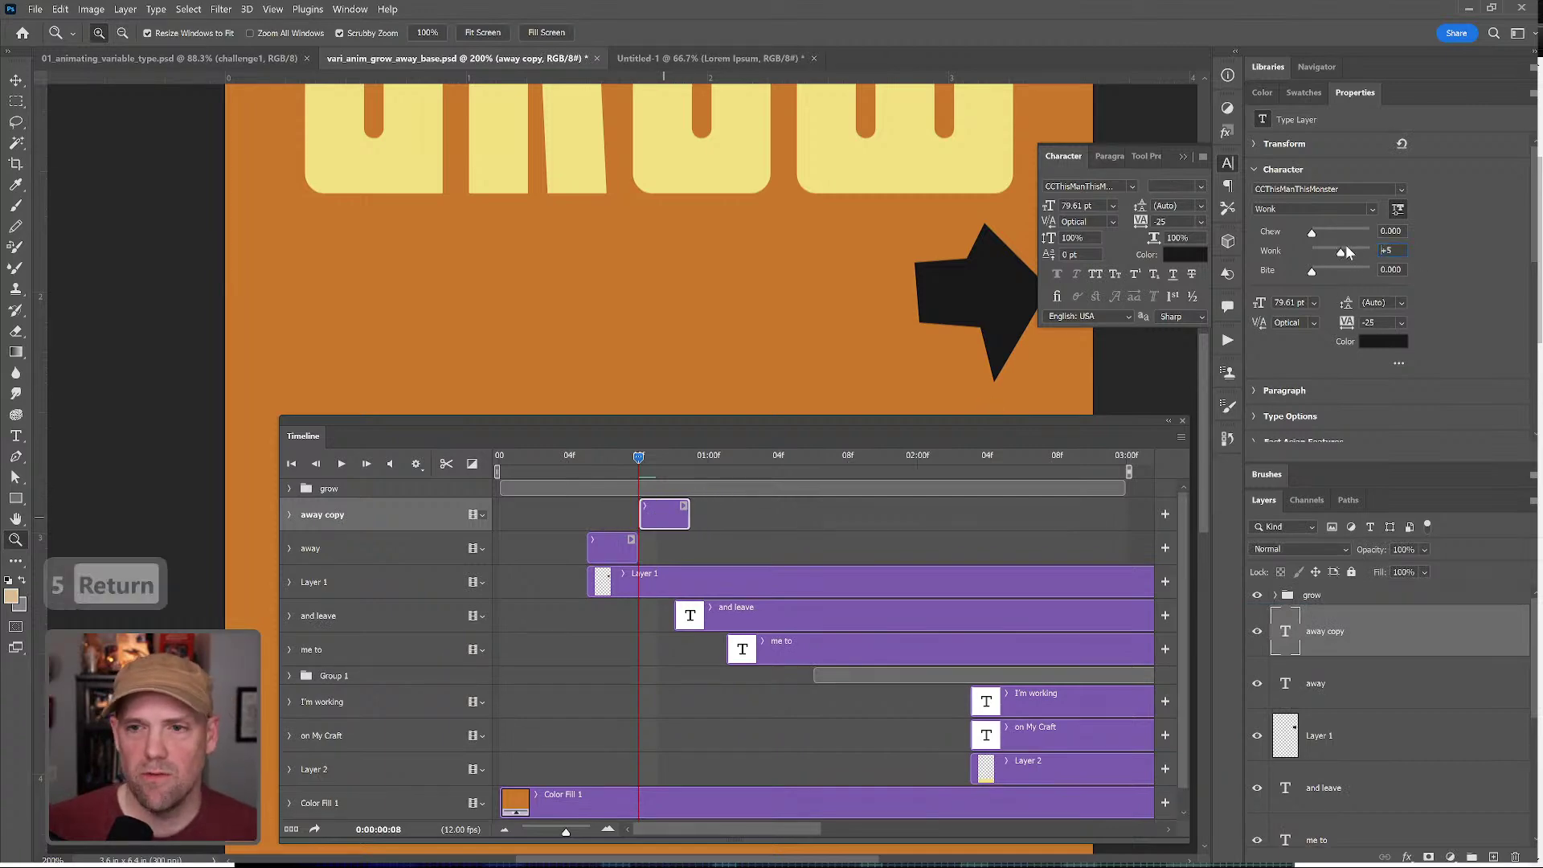
mouse_move(642, 461)
left_mouse_down()
mouse_move(595, 460)
mouse_move(637, 456)
left_mouse_up()
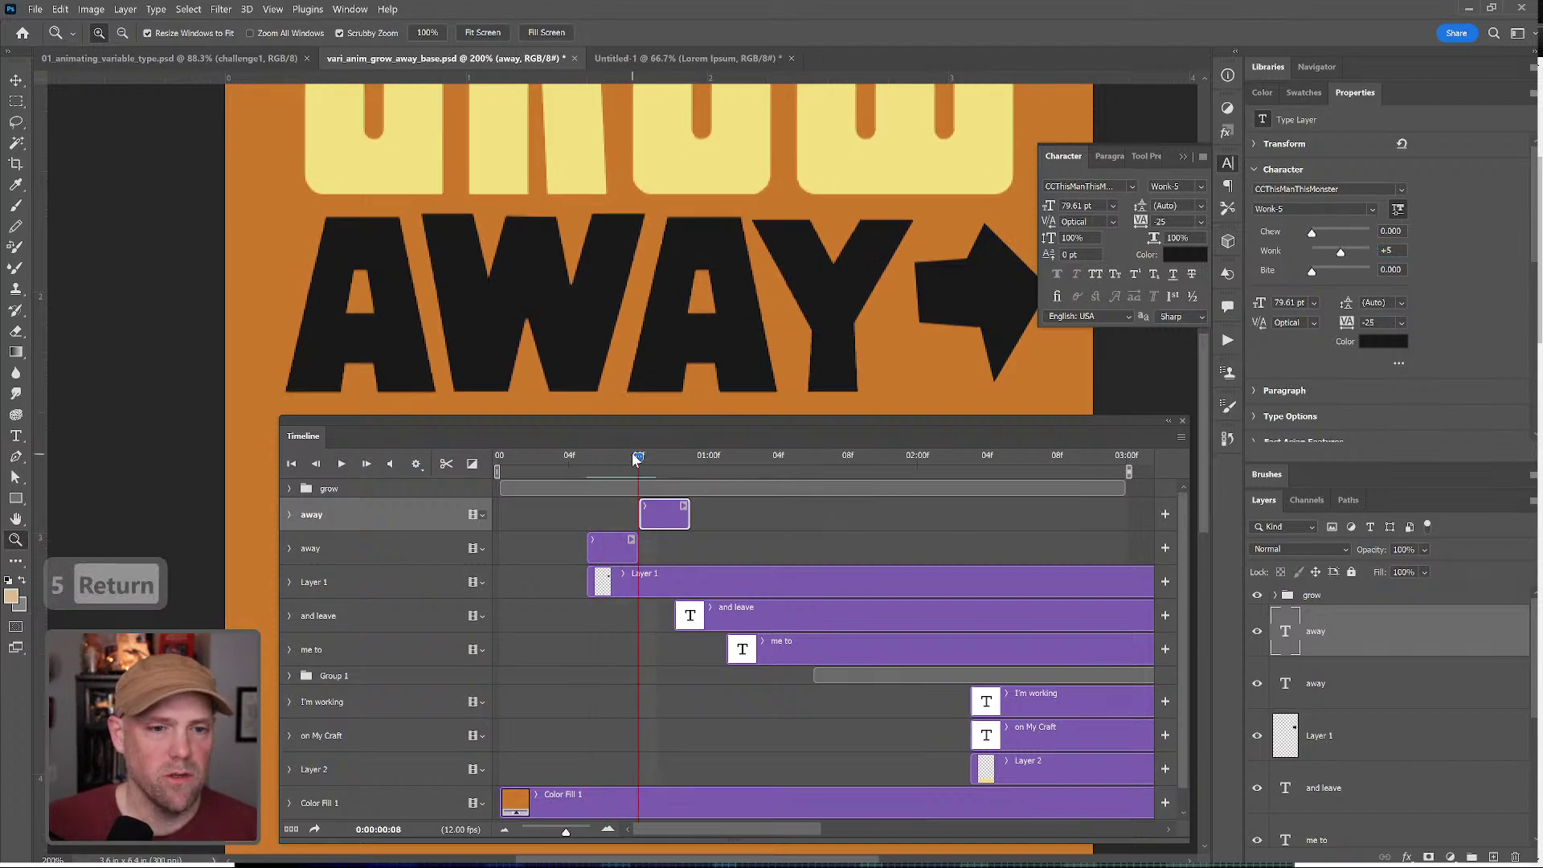
- Duplicate the Wonk 10 and Wonk 5 away layers alternately until four copies are stacked above them
left_click(727, 547)
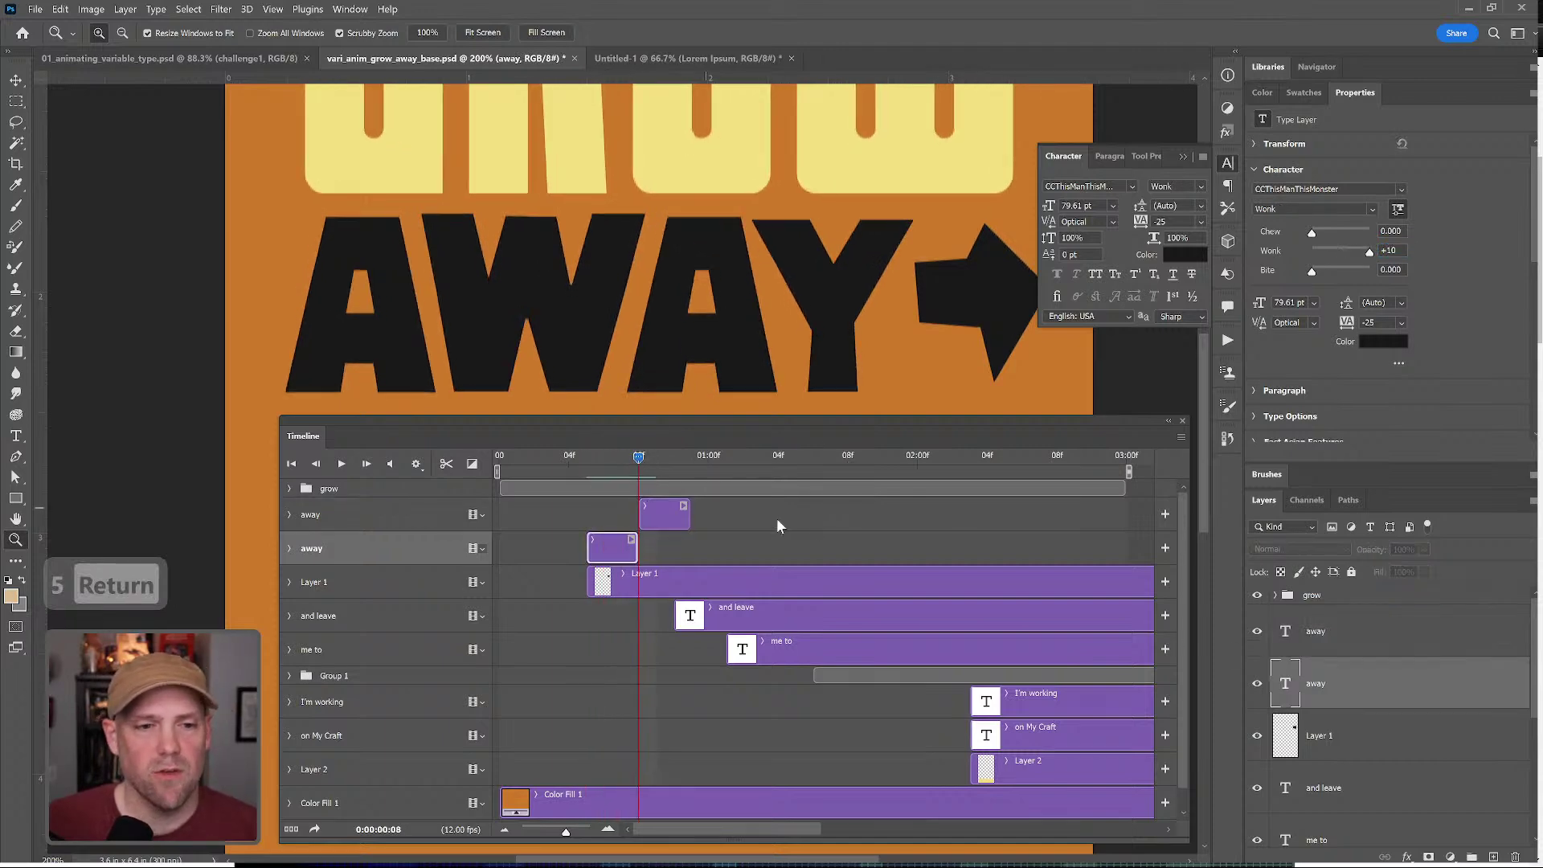
left_click(1356, 634)
left_click(1356, 690)
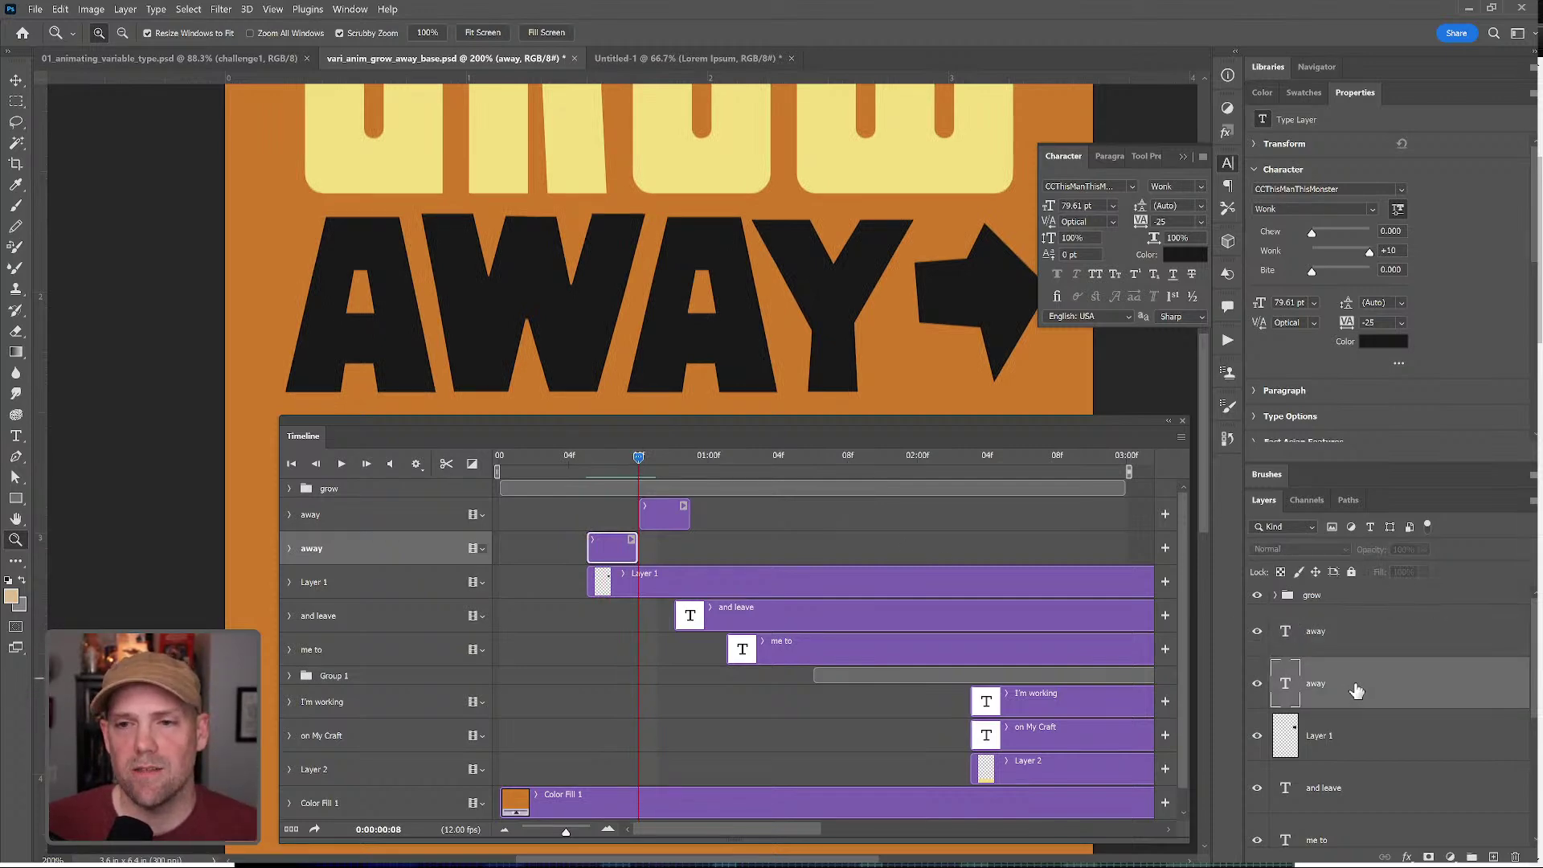
left_click_drag(1371, 696, 1377, 614)
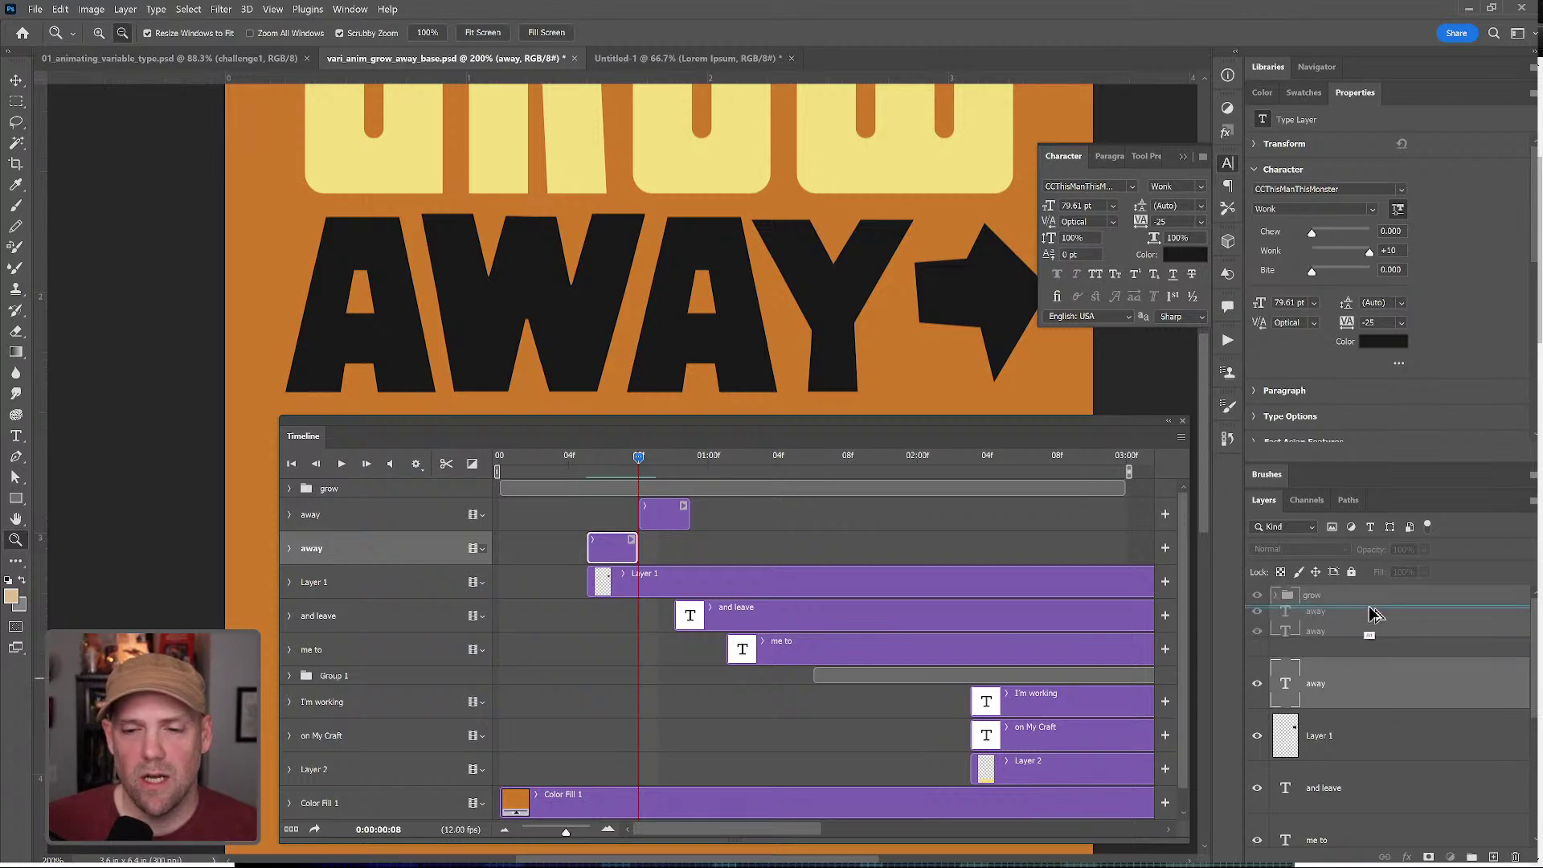
left_click_drag(1377, 613, 1373, 616)
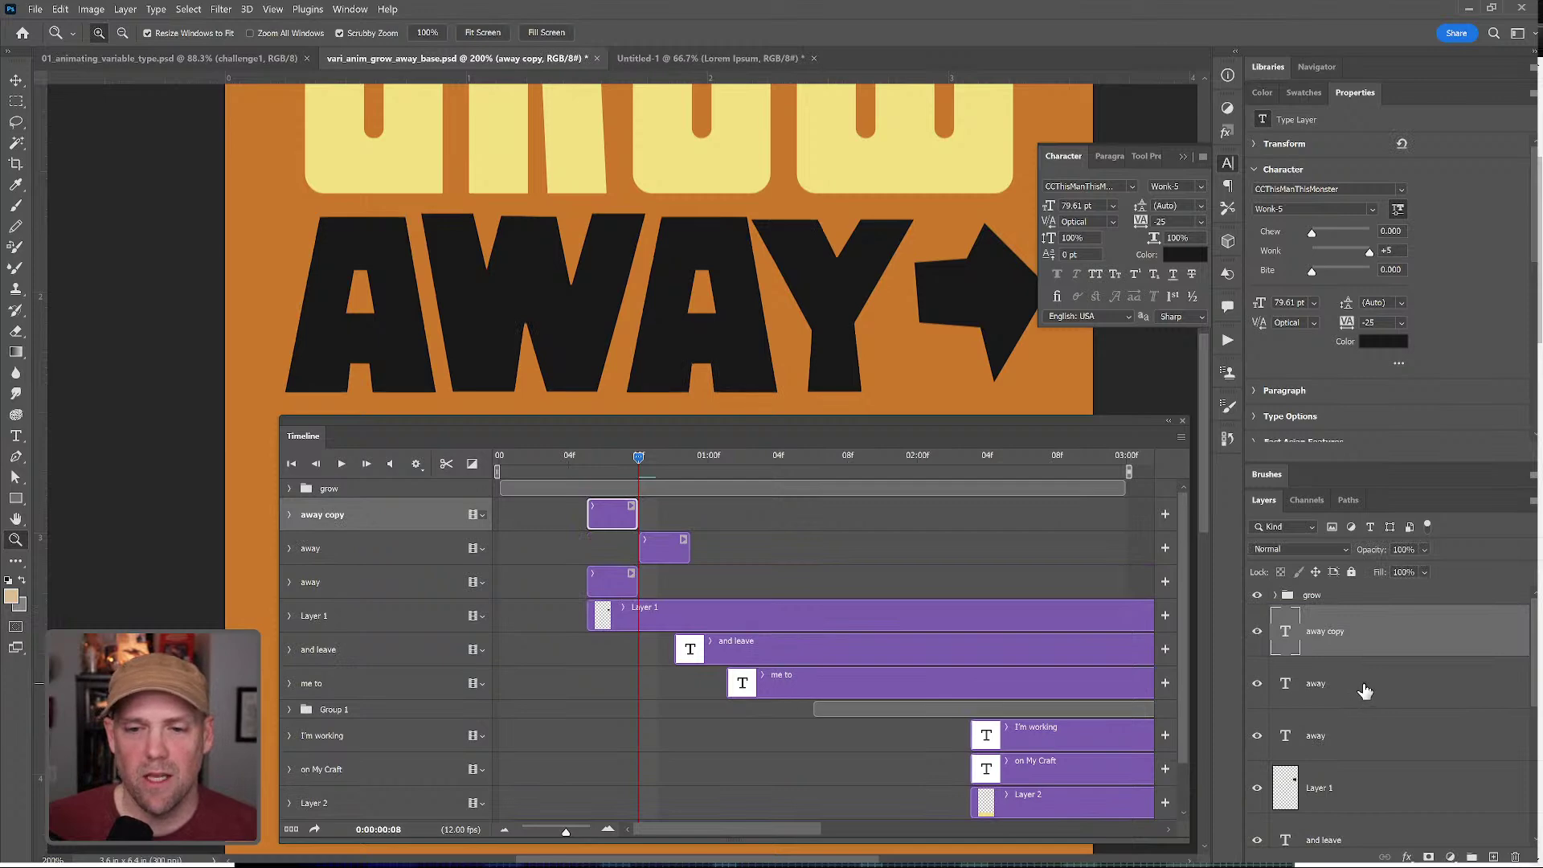
left_click(1365, 691)
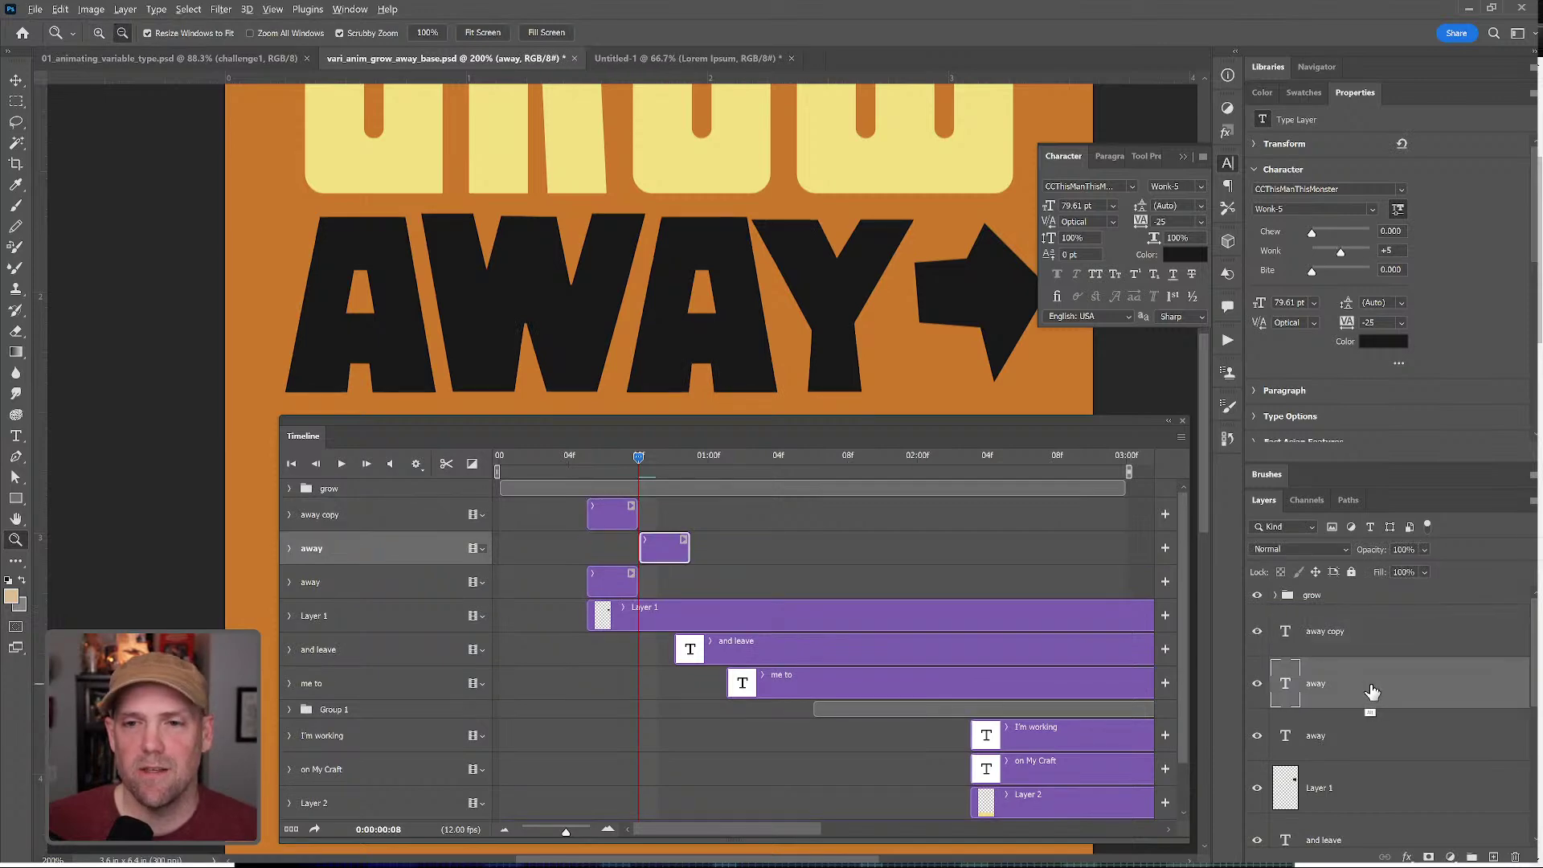
left_click_drag(1376, 687, 1388, 640)
left_click_drag(1383, 696, 1386, 617)
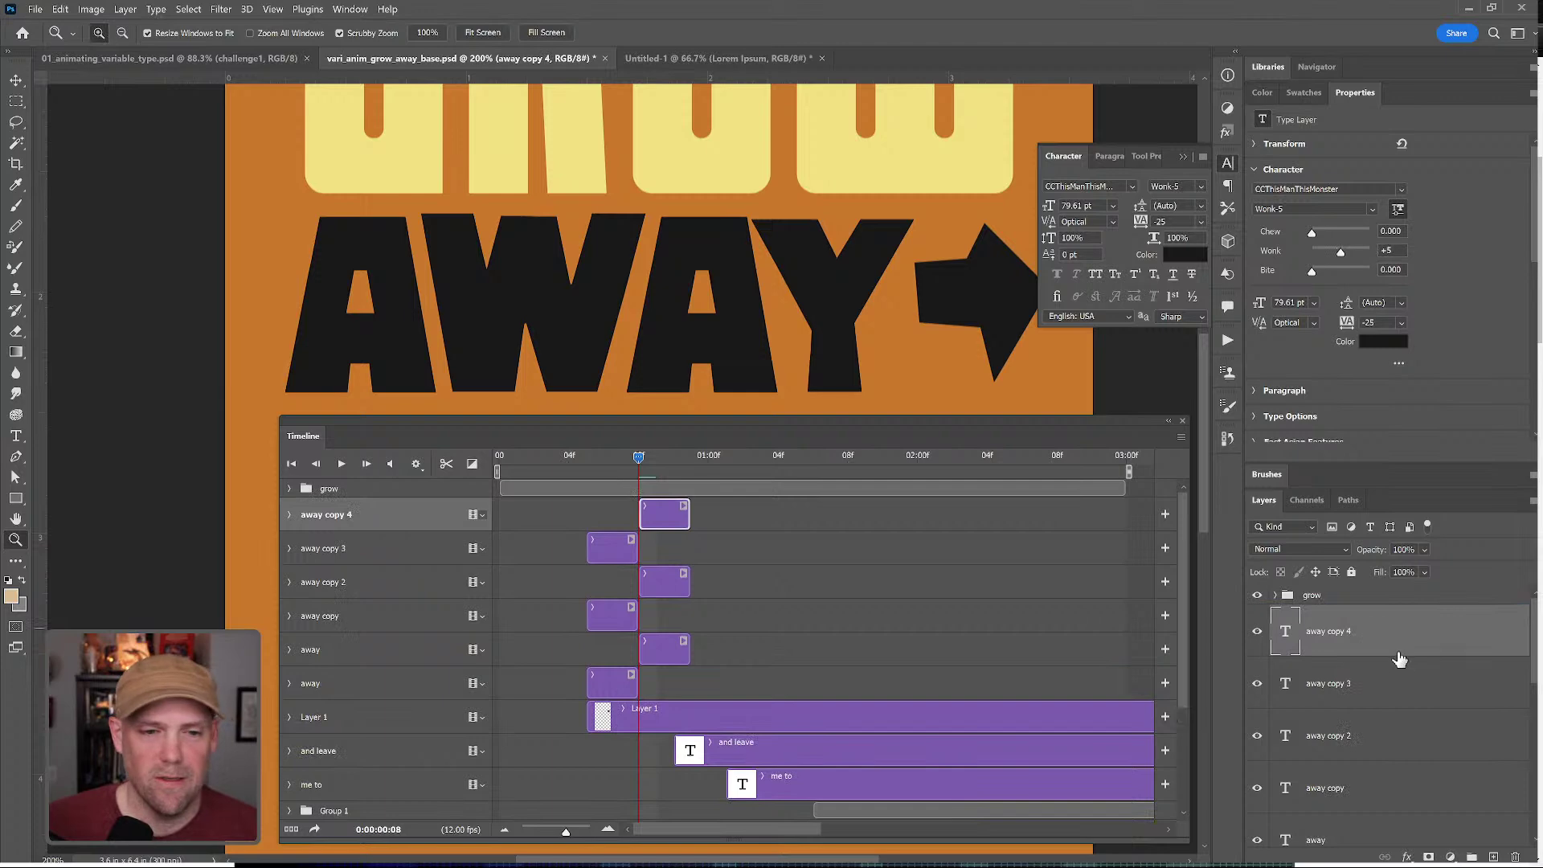
- Add a fifth away copy with Wonk 10 and stagger the copies' clips end to end along the timeline
left_click_drag(1375, 691, 764, 613)
left_click_drag(617, 582, 829, 585)
left_click_drag(667, 550, 882, 553)
left_click_drag(613, 514, 929, 524)
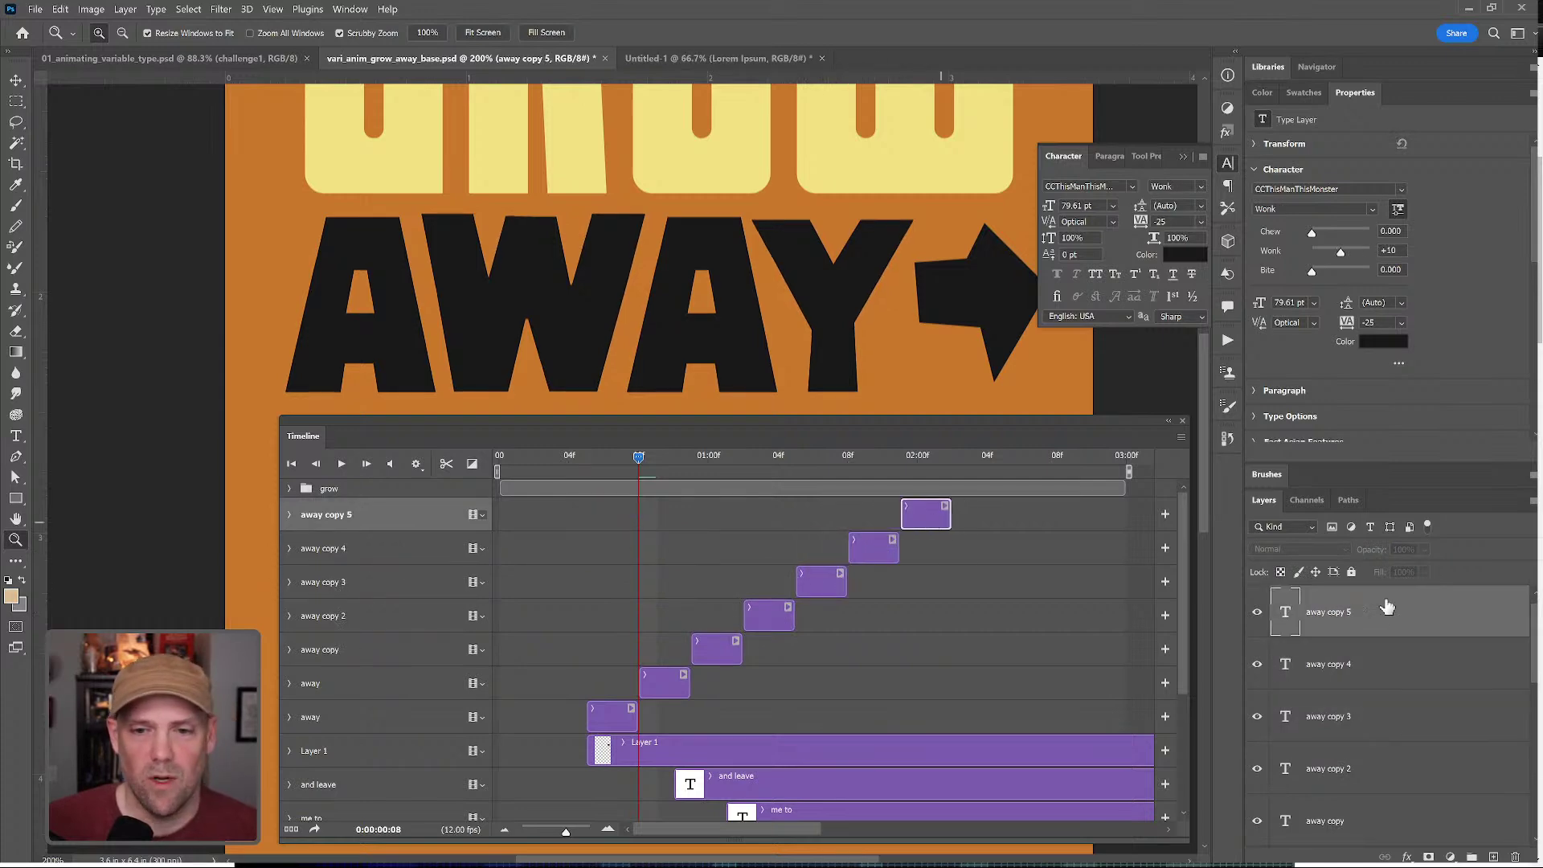
- Duplicate the Wonk 5 away copy 4 layer, place its clip right after away copy 4, and shift the away copy 5 clip to follow it
left_click(1382, 669)
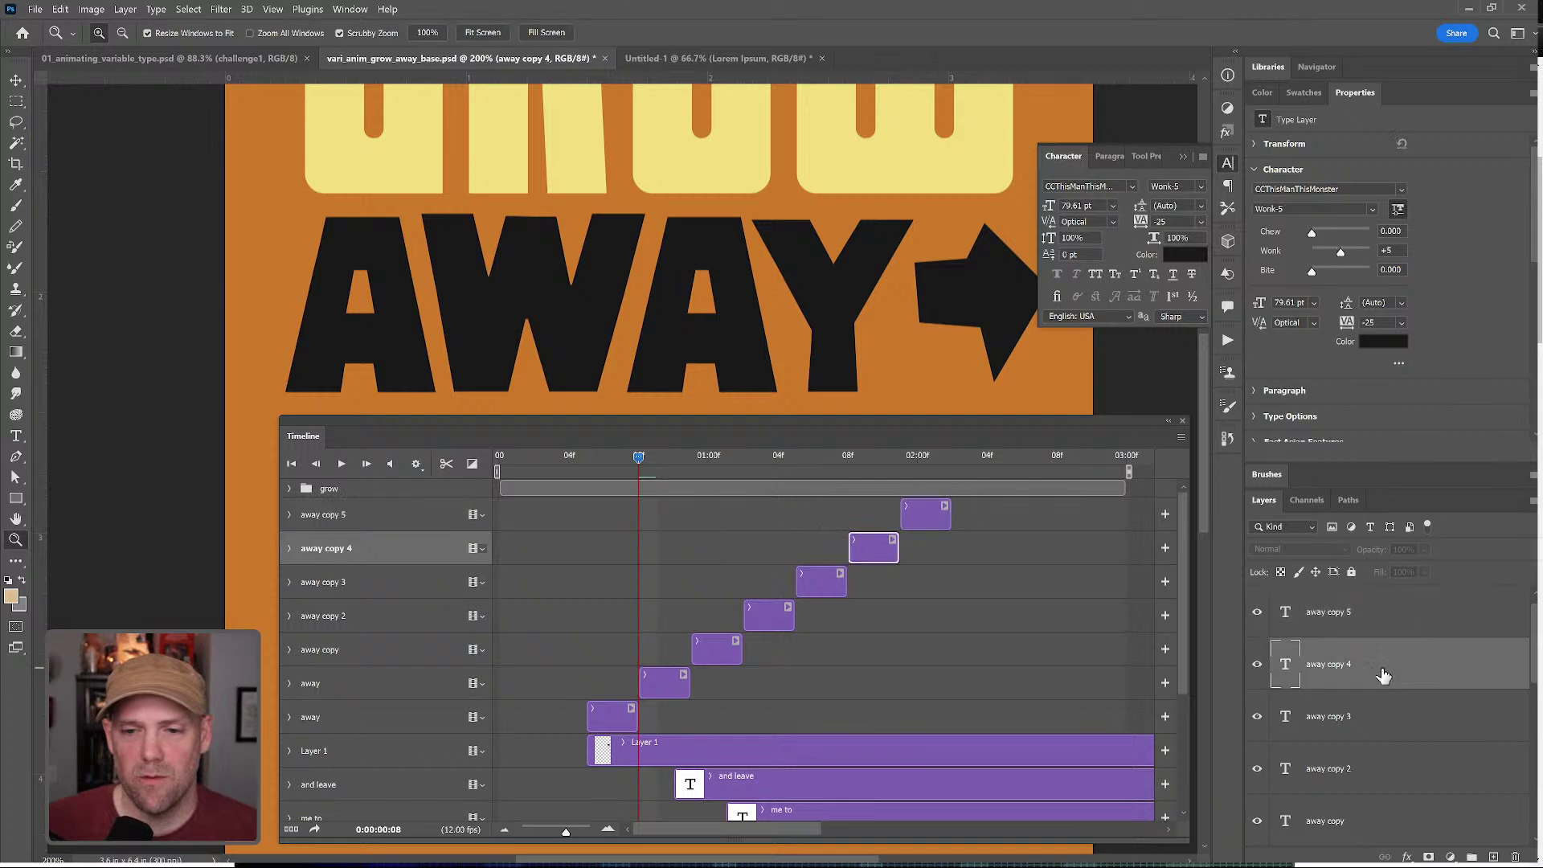
scroll(1384, 595, "up", 1)
key("ctrl+z")
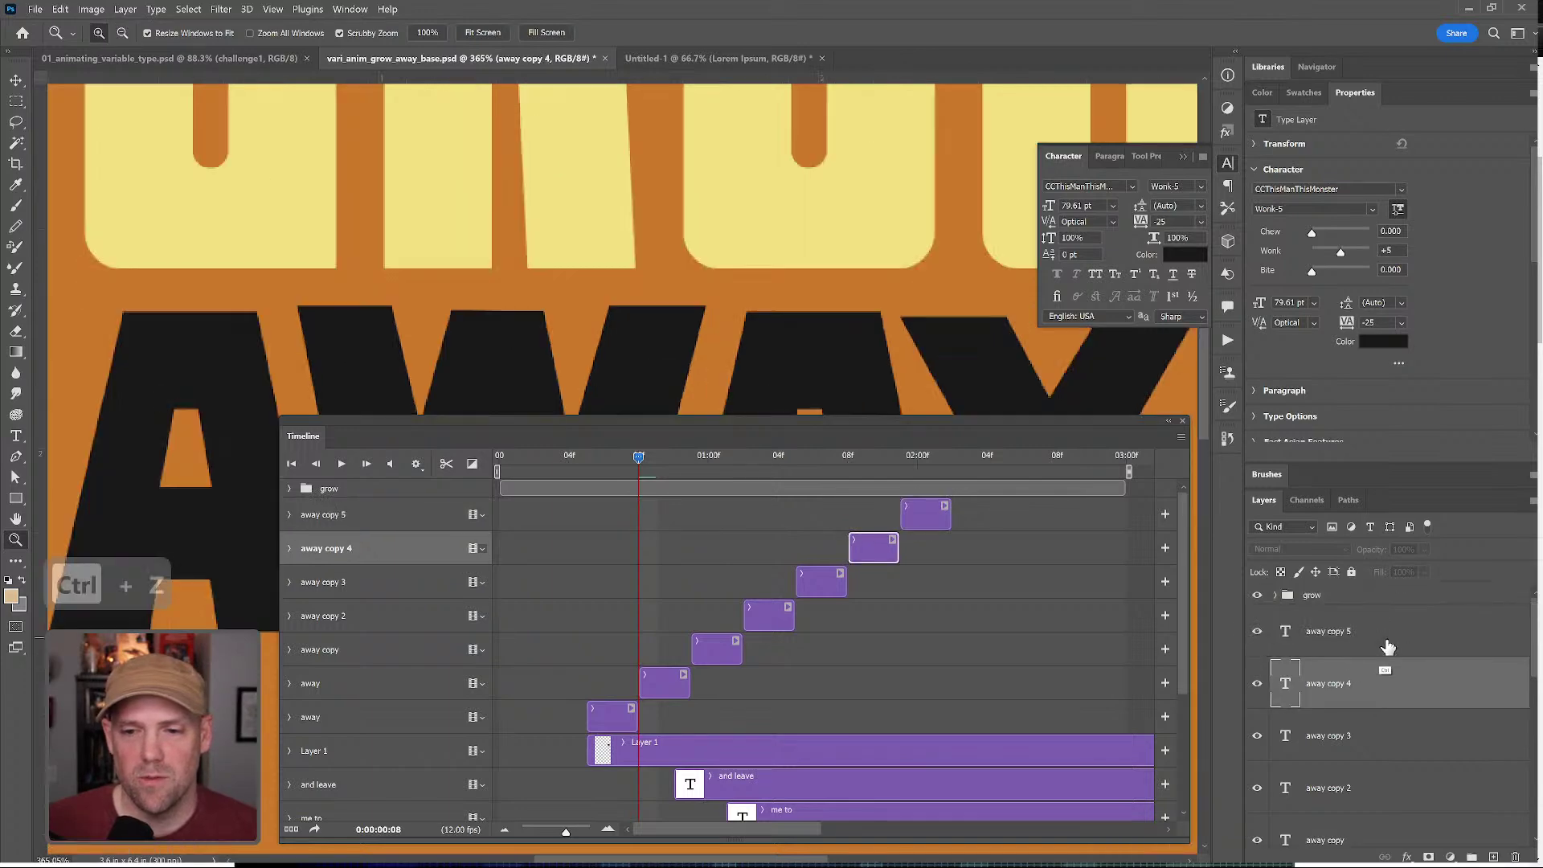
left_click_drag(1381, 689, 1383, 683)
key("ctrl+j")
left_click_drag(615, 519, 938, 517)
left_click_drag(869, 553, 974, 521)
key("z")
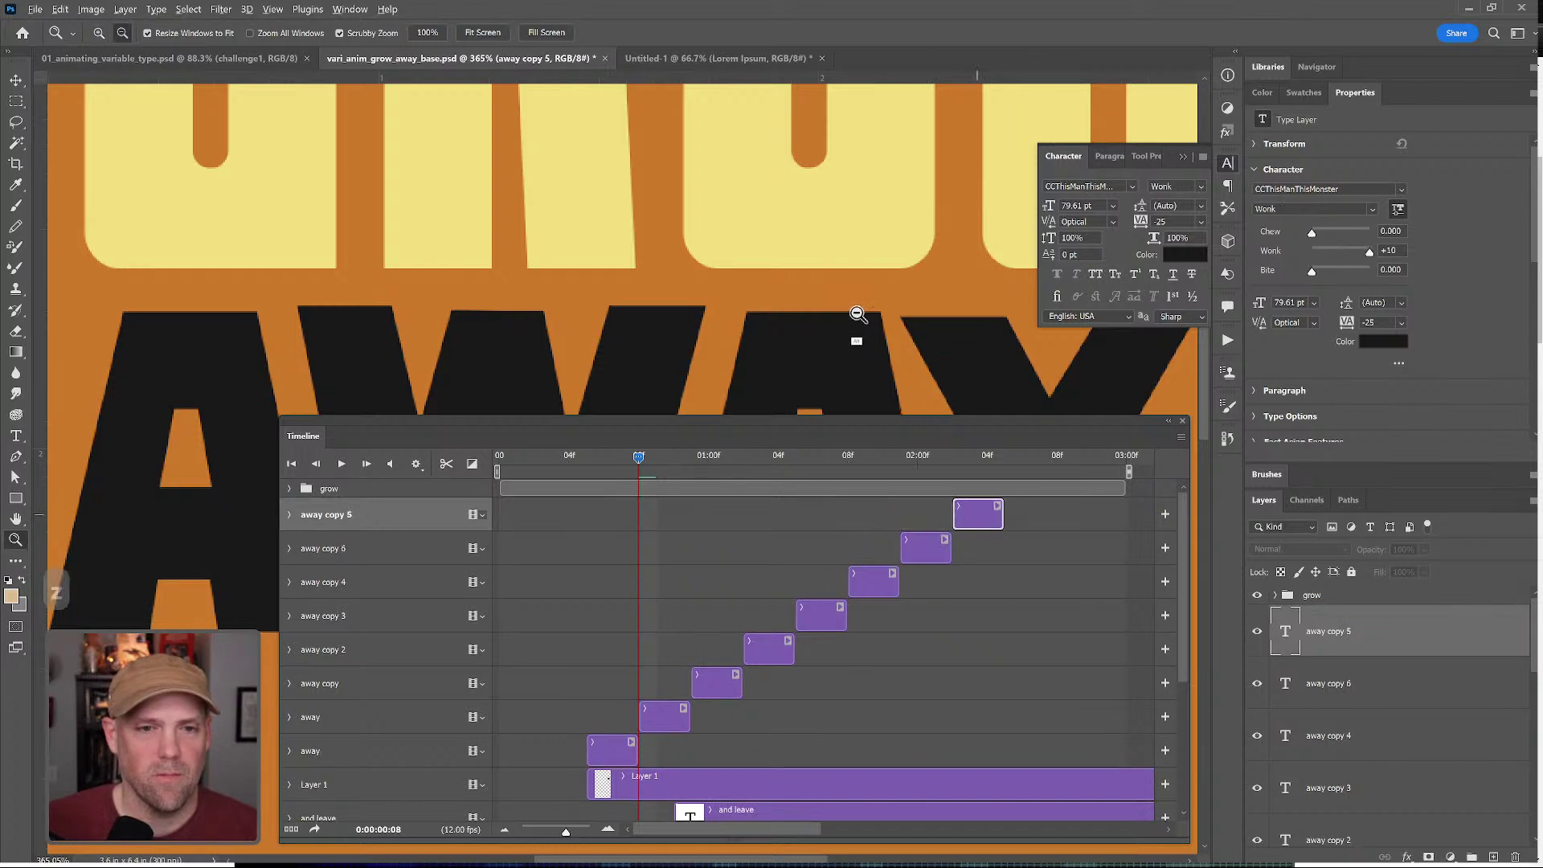
left_click(859, 315, "alt")
left_click(855, 320, "alt")
left_click_drag(640, 455, 980, 456)
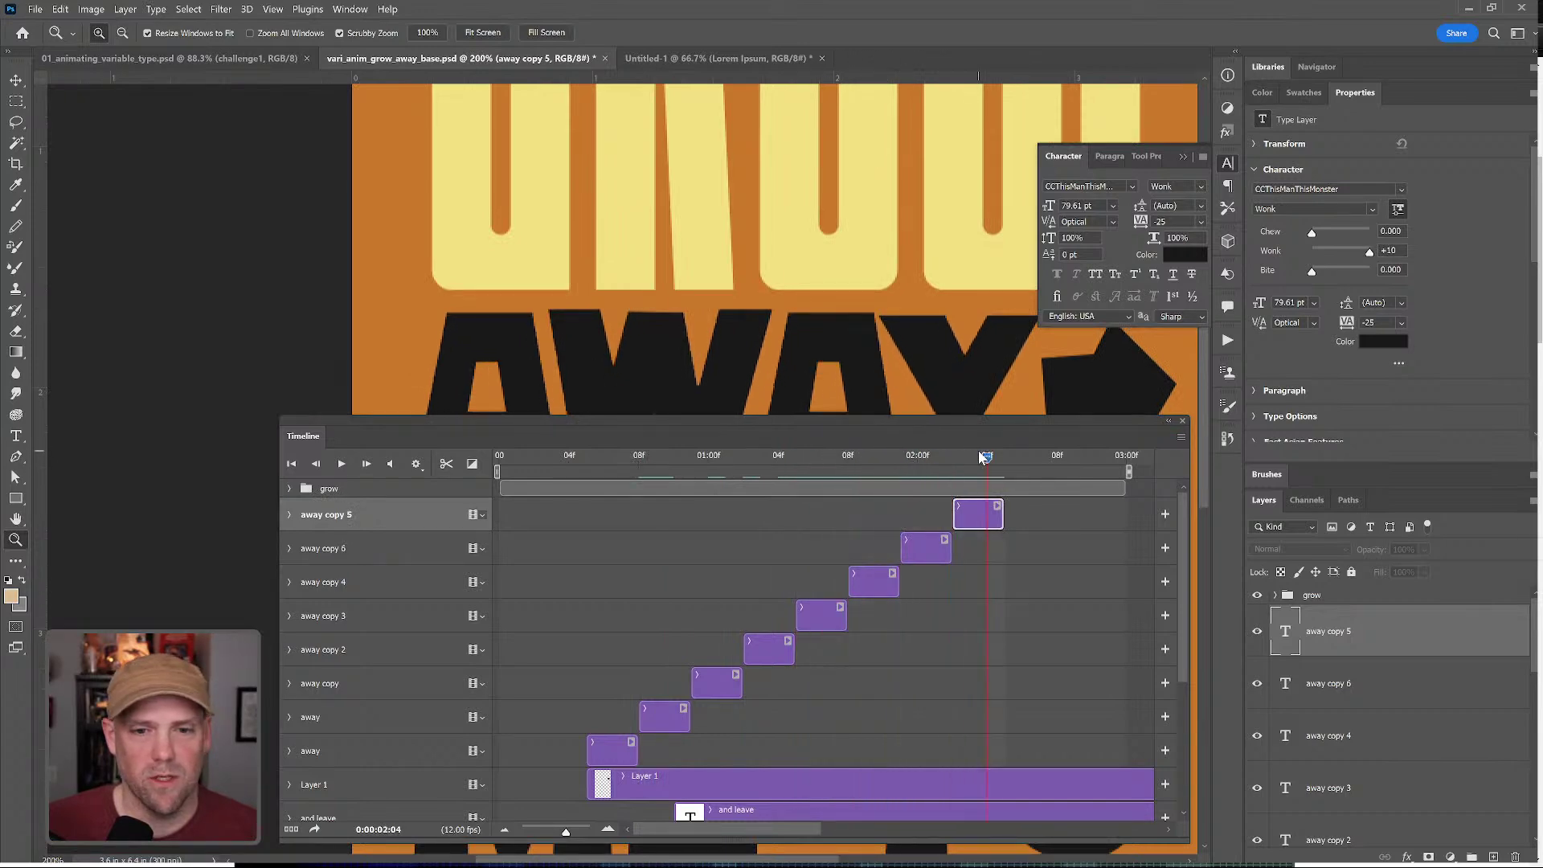
- Add three more away copies alternating Wonk 5 and Wonk 10, and line up their clips to run past 0:00:03:00
left_click(1383, 693)
left_click_drag(1383, 693, 1367, 608)
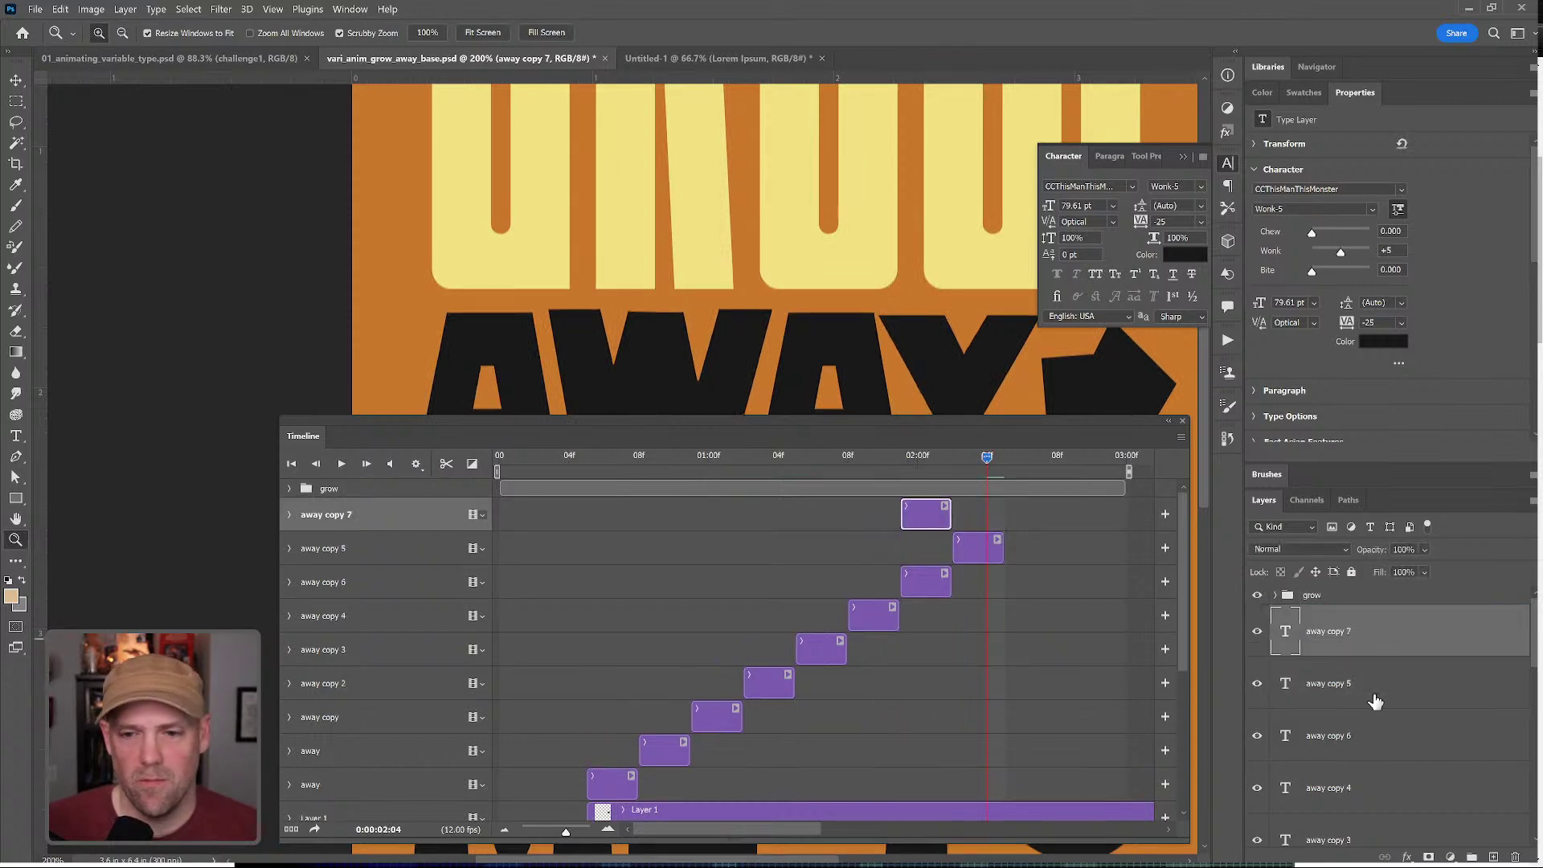
left_click(1381, 693)
left_click_drag(1383, 693, 1095, 517)
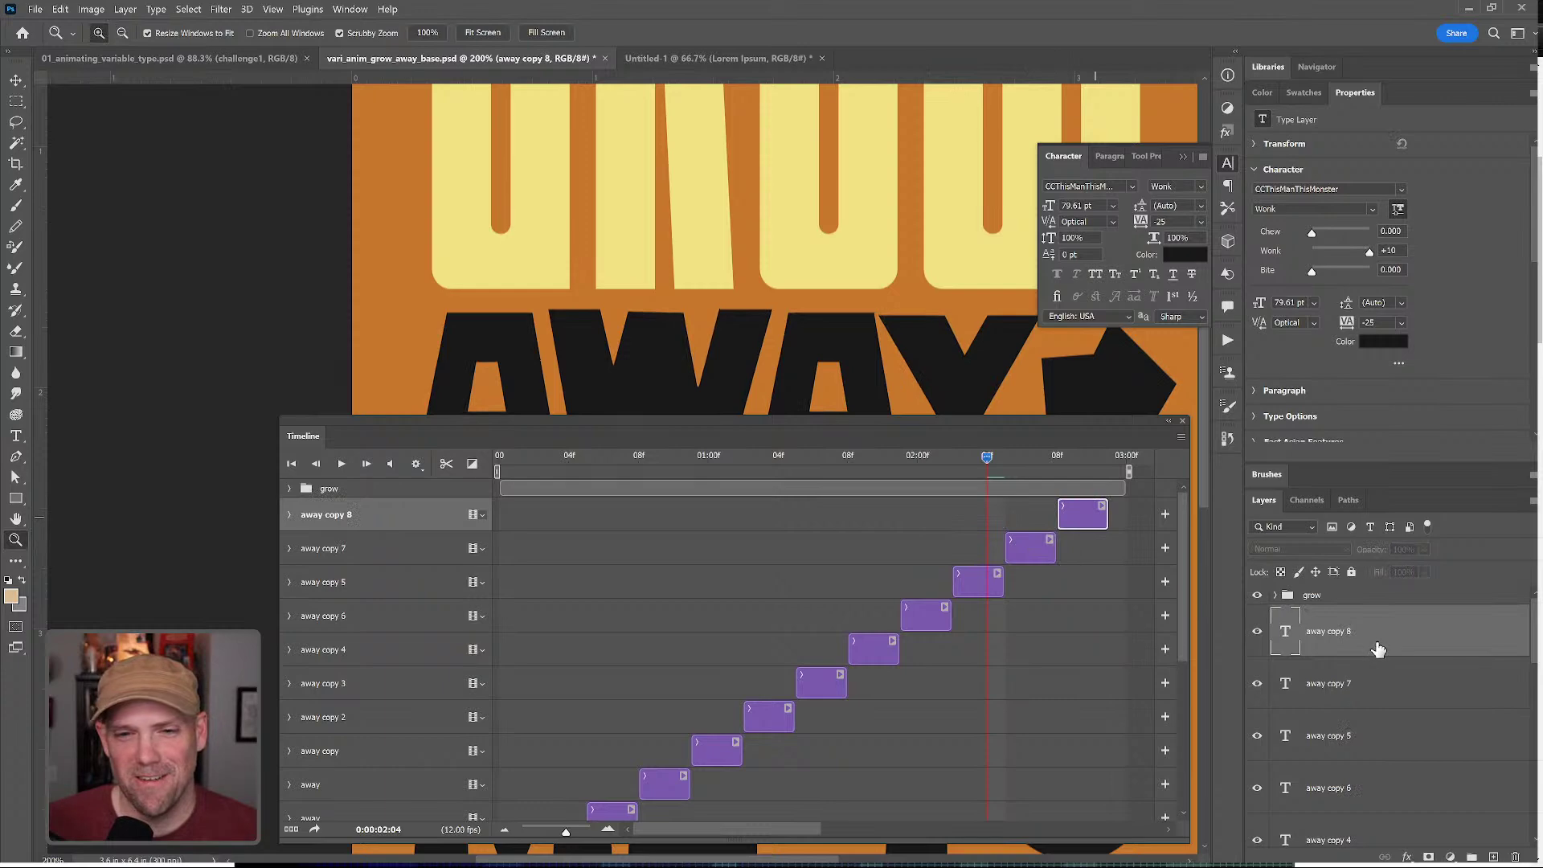
left_click_drag(1372, 685, 1132, 514)
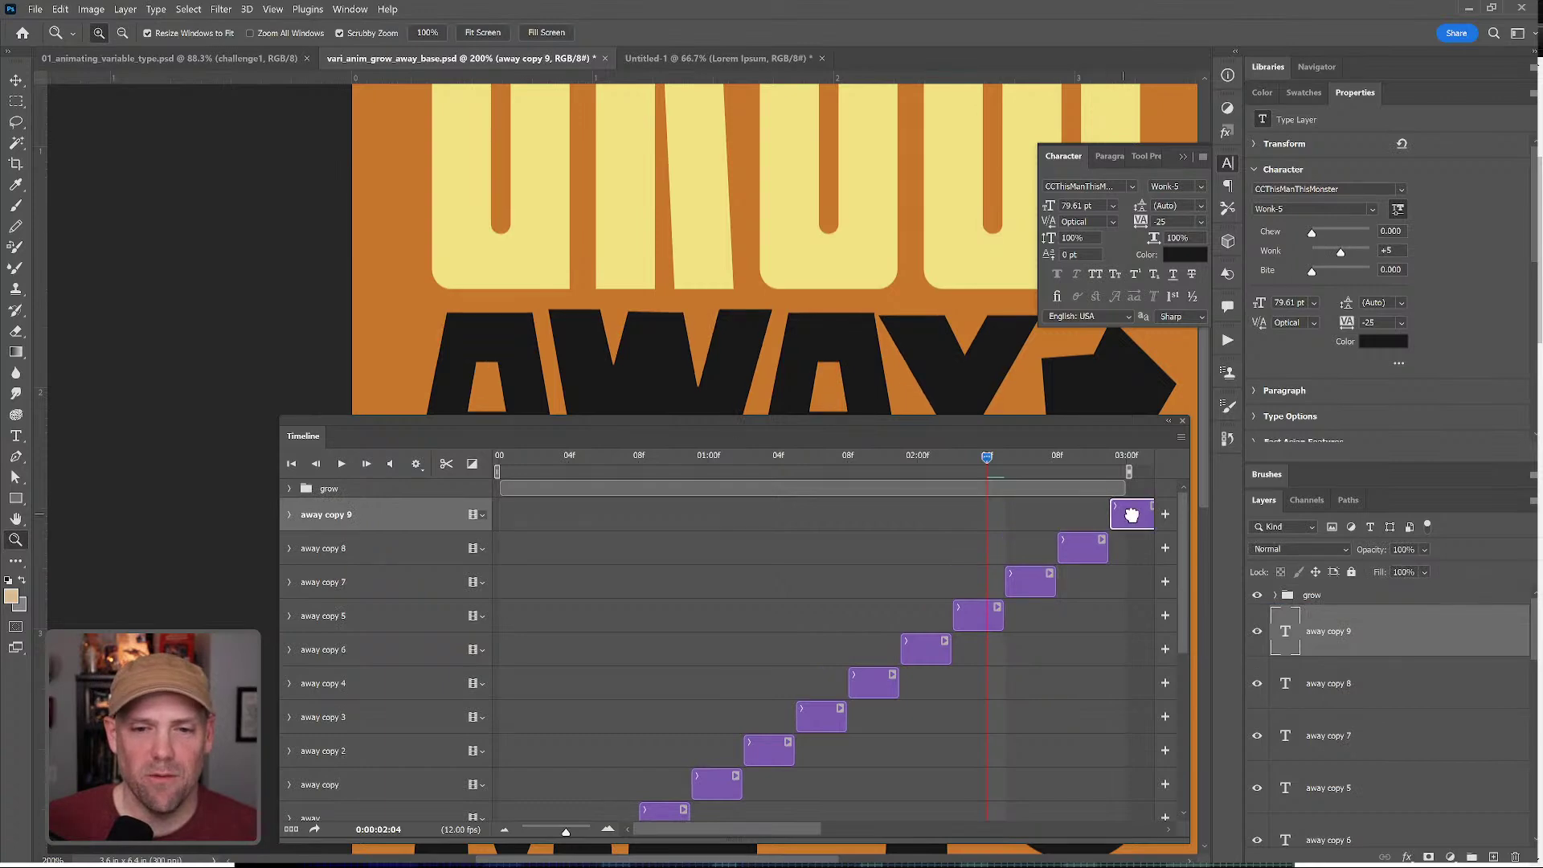
- View the artwork at 100% and play back the animation to check the alternating away frames
key("z")
left_click(892, 303, "alt")
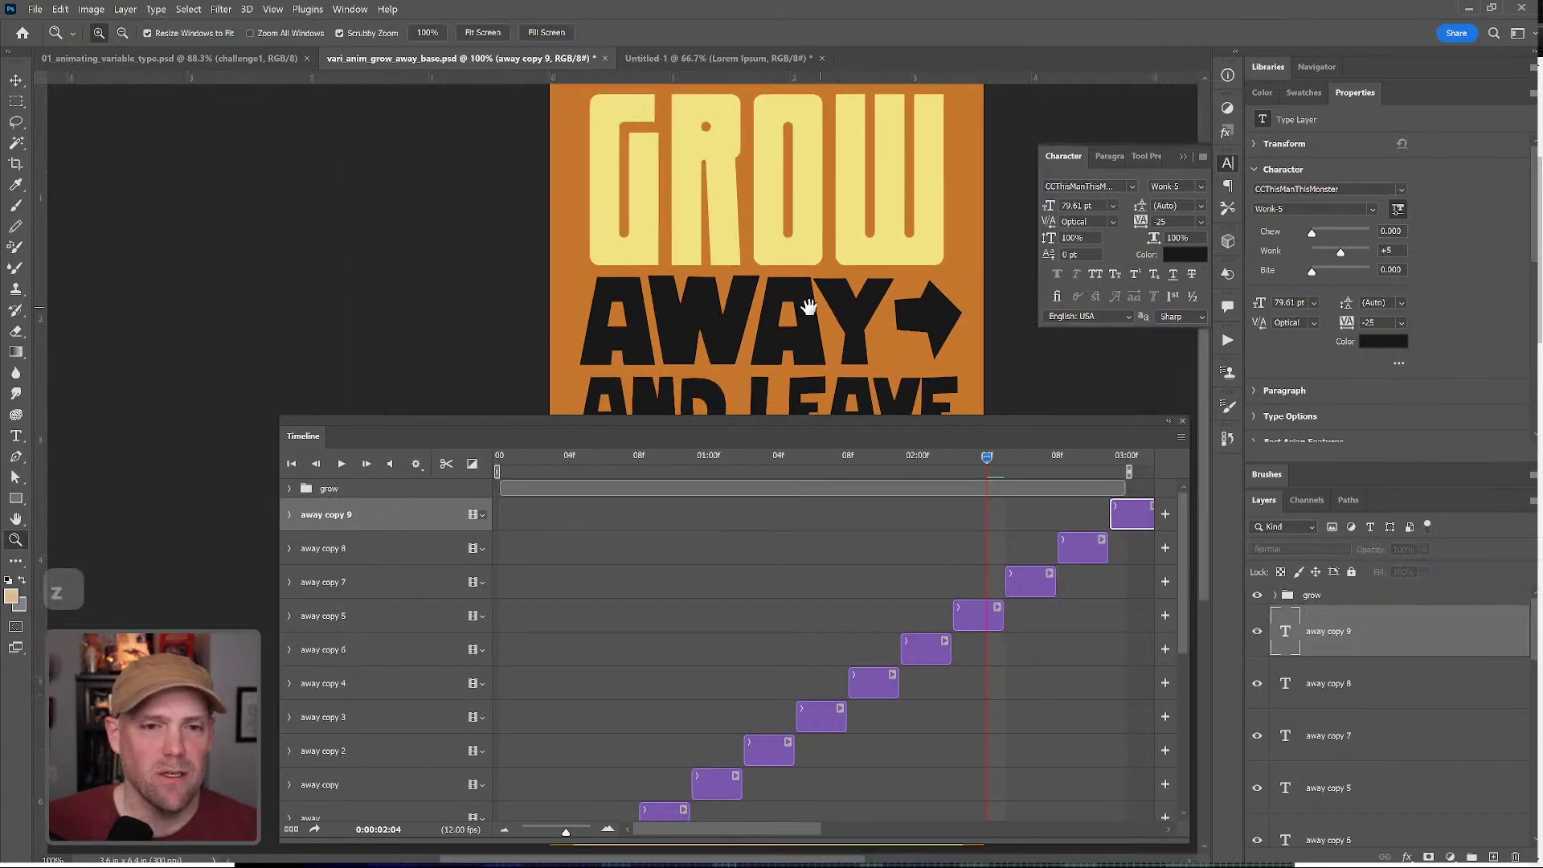
key("space")
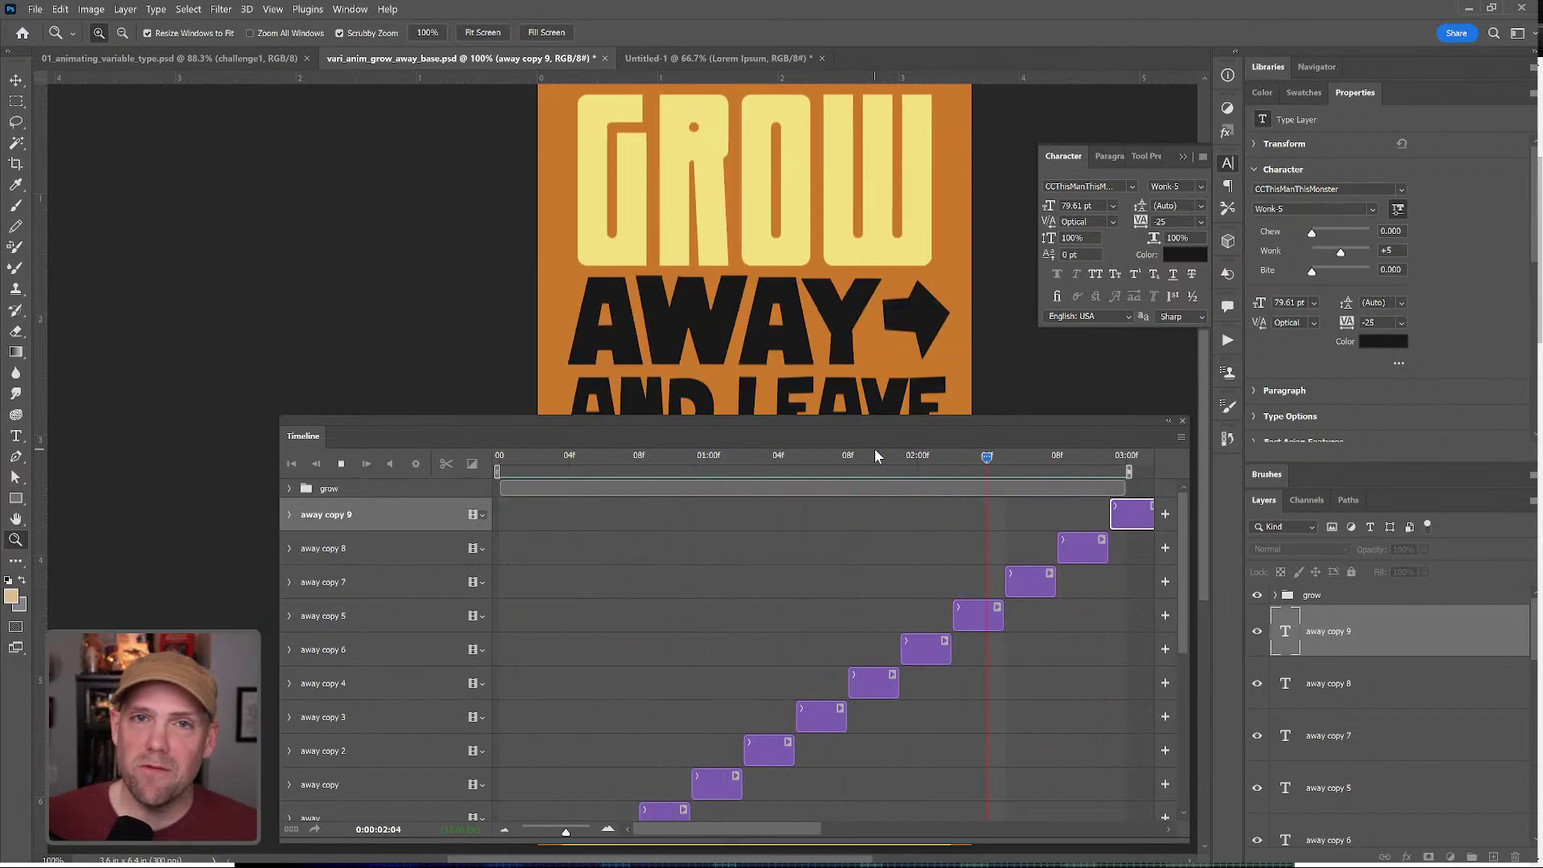
key("space")
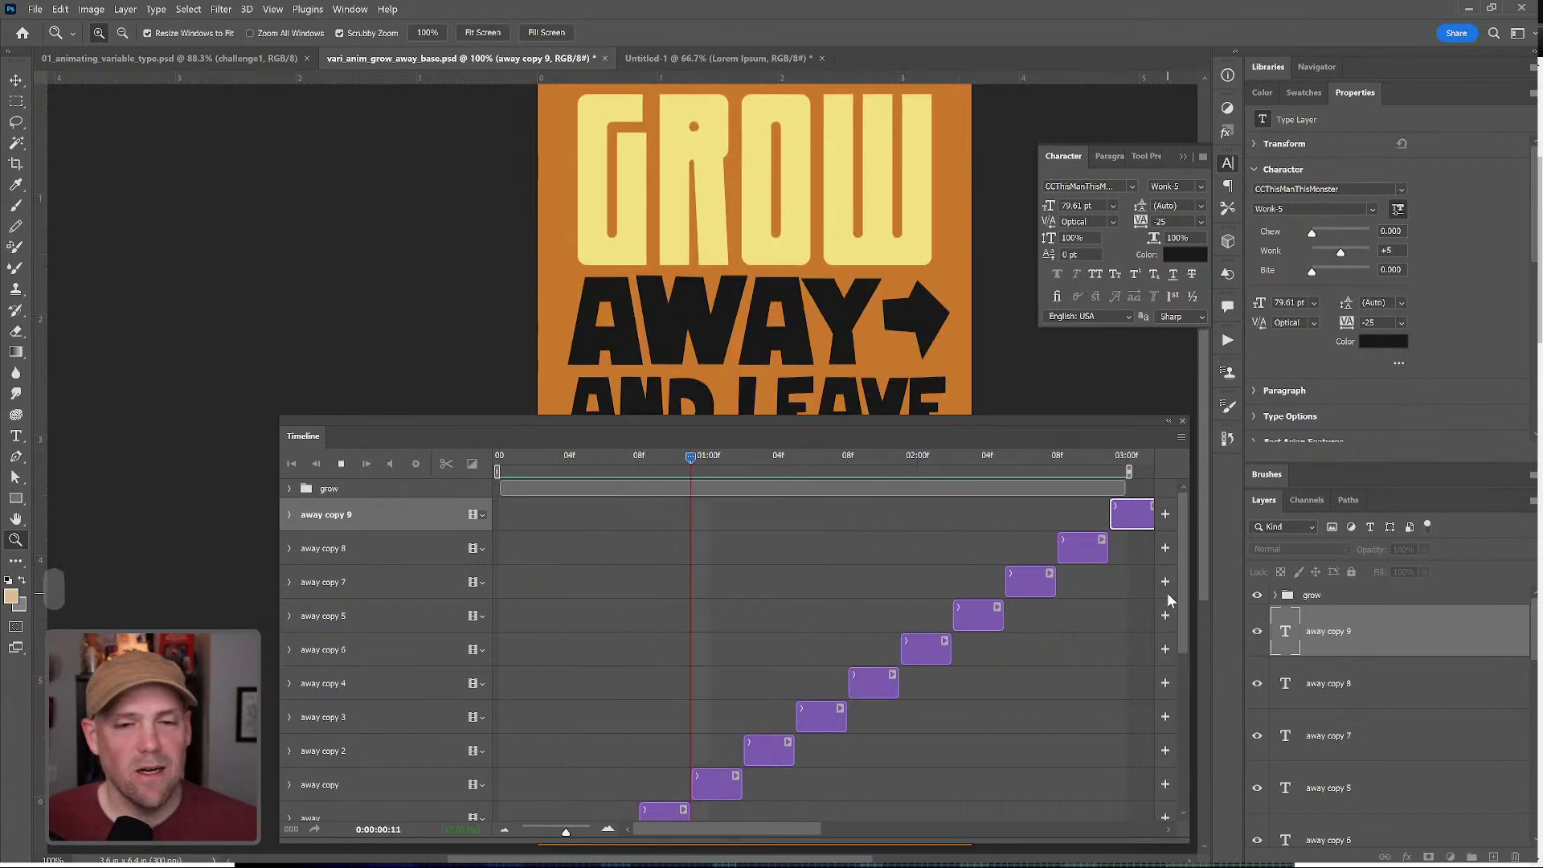